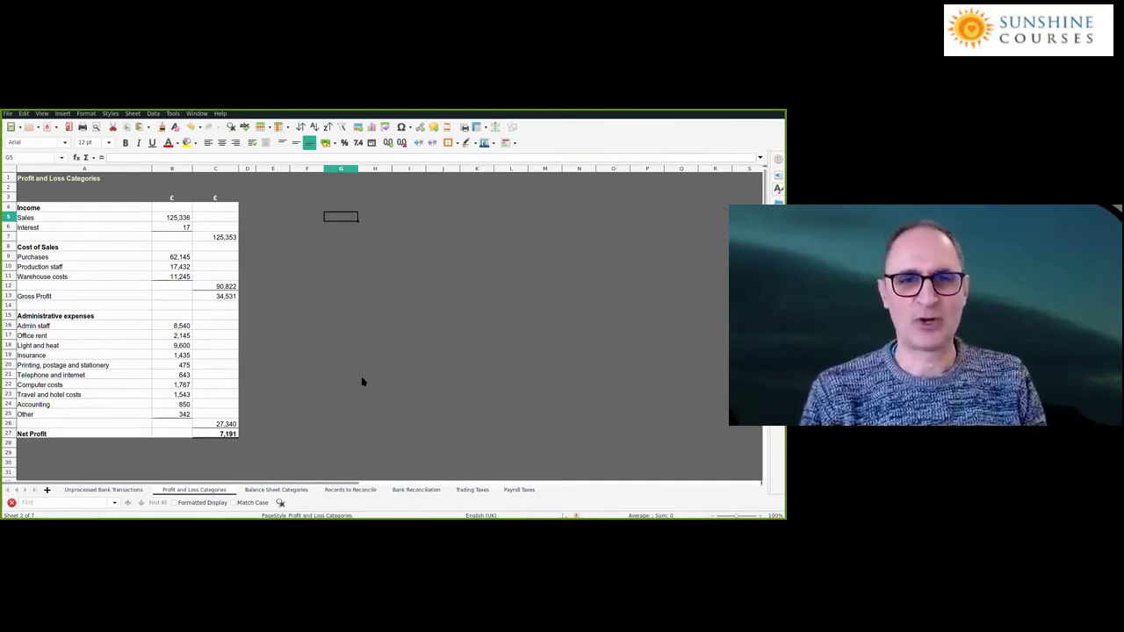
Open the Unprocessed Bank Transactions sheet and review the details of the first five transactions
{"action": "left_click", "coordinate": [103, 491]}
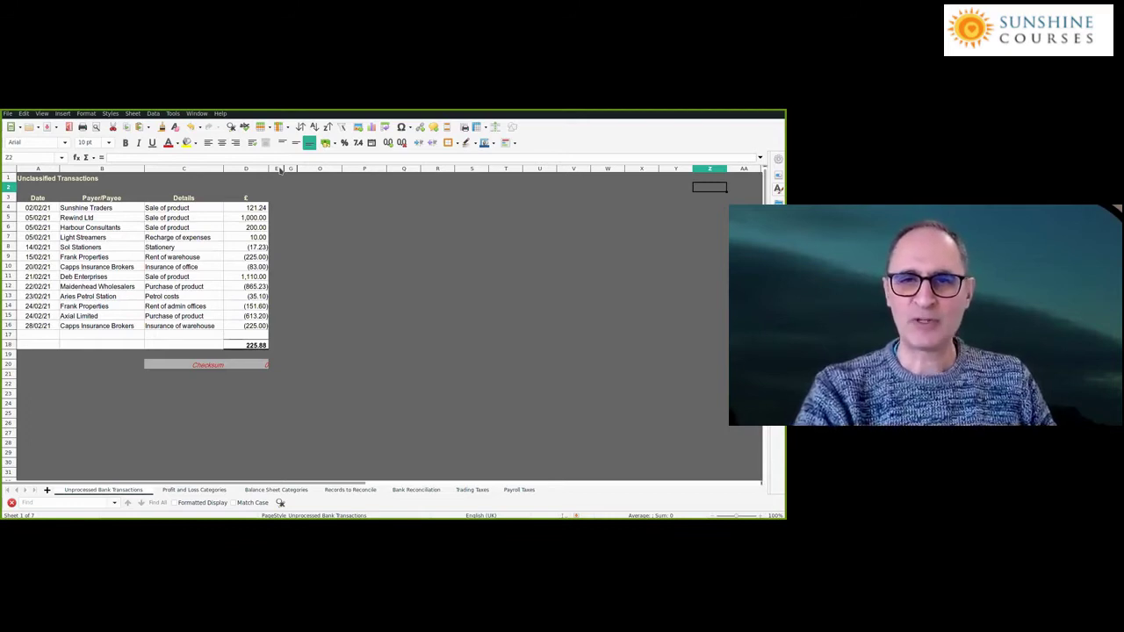
{"action": "left_click", "coordinate": [179, 212]}
{"action": "left_click", "coordinate": [179, 220]}
{"action": "left_click", "coordinate": [179, 227]}
{"action": "left_click", "coordinate": [178, 238]}
{"action": "left_click", "coordinate": [176, 248]}
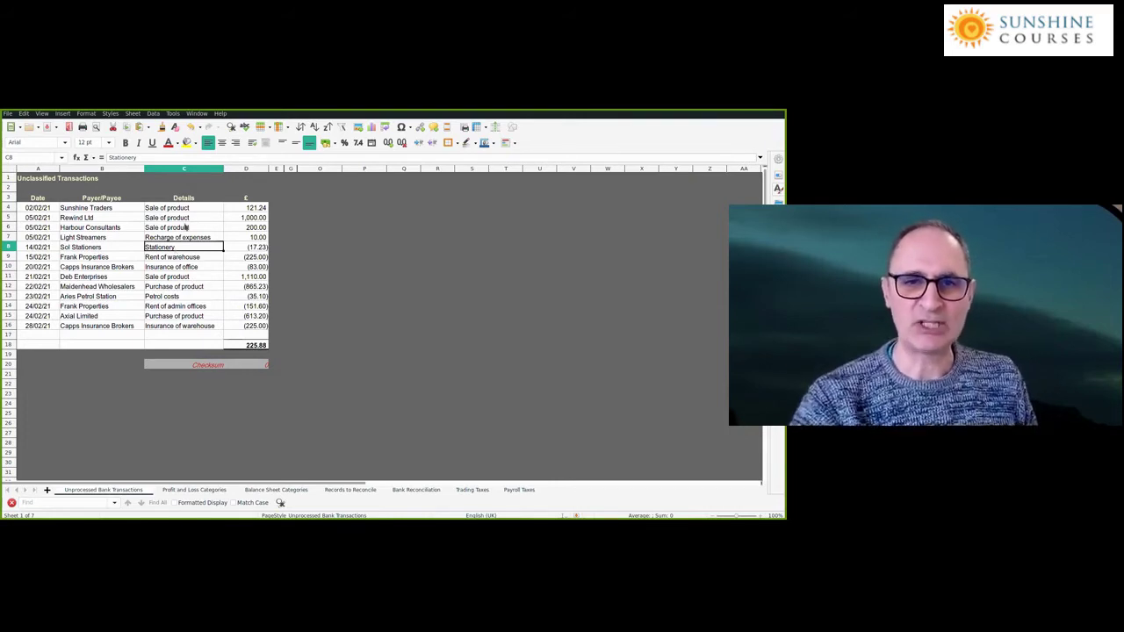
Unhide the Accounts Classification column between columns E and G and select its first entry
{"action": "left_click_drag", "start_coordinate": [280, 170], "coordinate": [290, 171]}
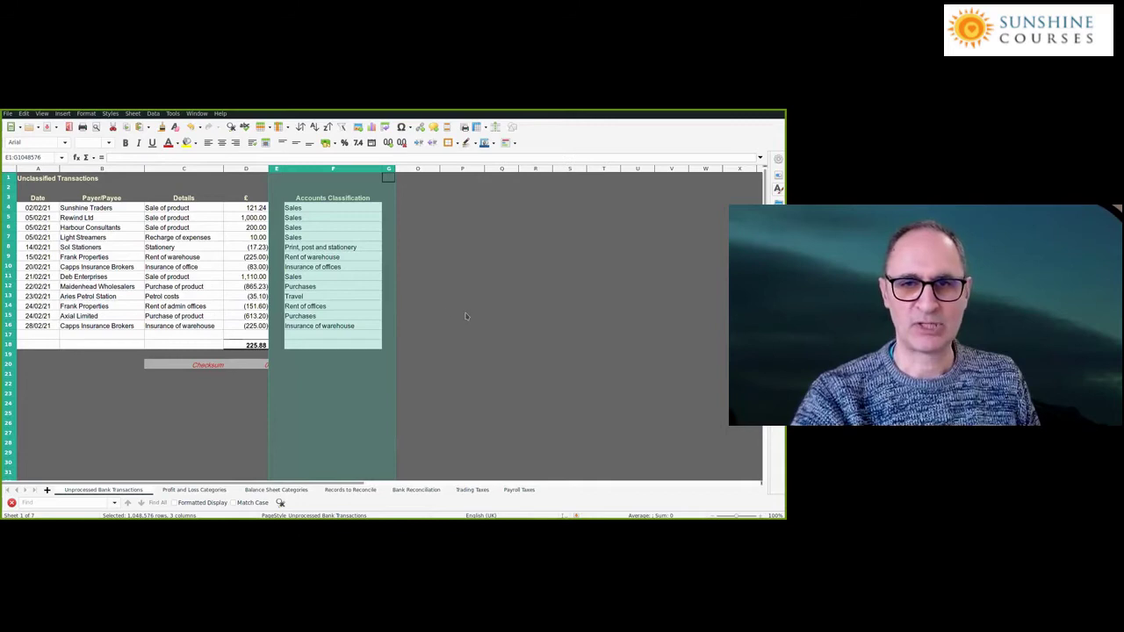
{"action": "left_click", "coordinate": [462, 315]}
{"action": "left_click", "coordinate": [327, 210]}
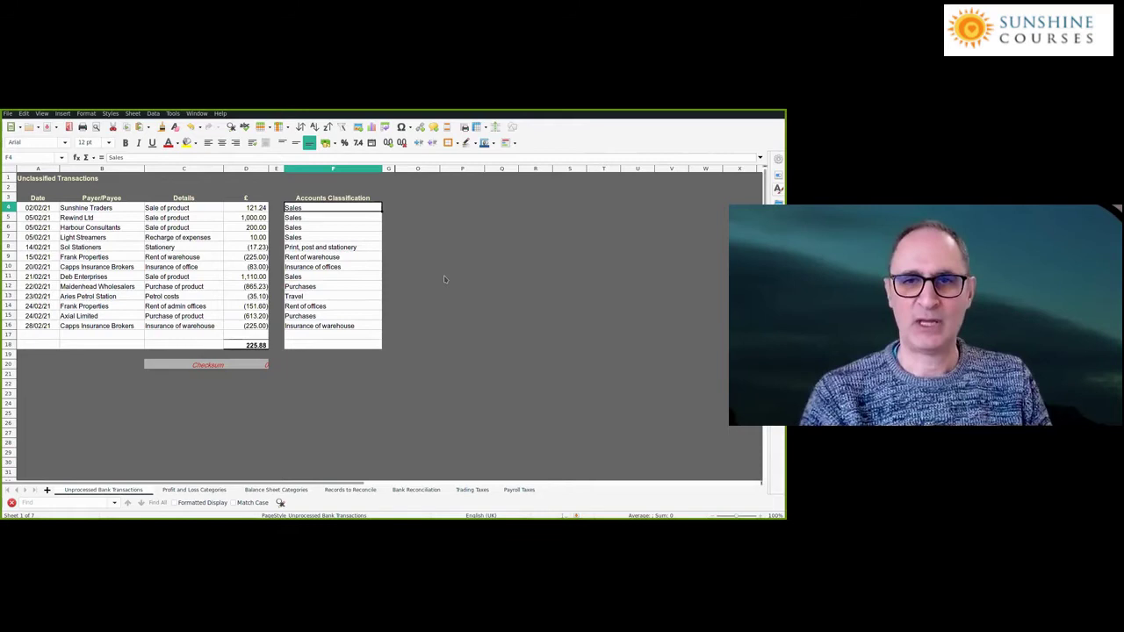
Review the details of the first five transactions, ending at the first transaction's accounts classification
{"action": "left_click", "coordinate": [118, 209]}
{"action": "left_click", "coordinate": [165, 209]}
{"action": "left_click", "coordinate": [165, 219]}
{"action": "left_click", "coordinate": [164, 229]}
{"action": "left_click", "coordinate": [164, 238]}
{"action": "left_click", "coordinate": [163, 248]}
{"action": "left_click", "coordinate": [167, 209]}
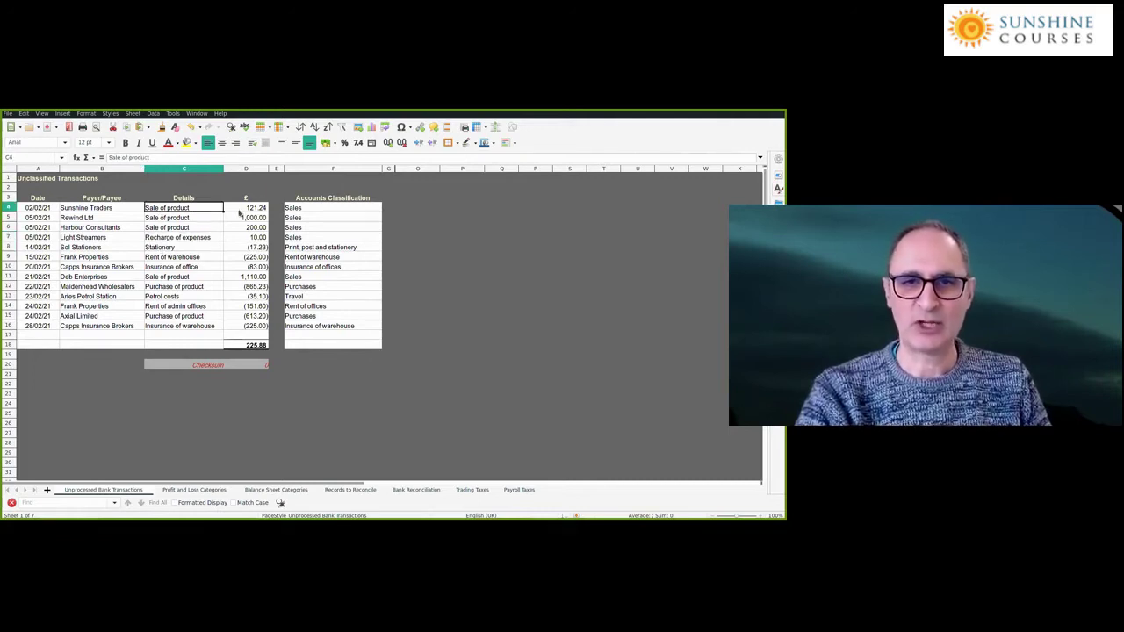
{"action": "left_click", "coordinate": [298, 211]}
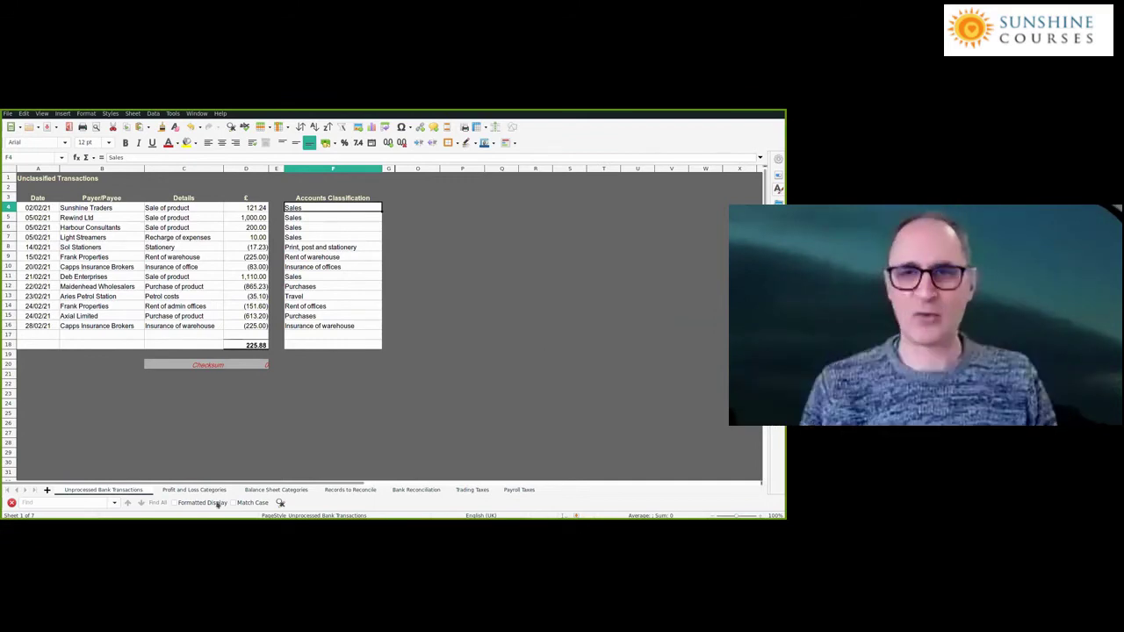
Compare the first transaction's Sales classification with the Sales line on the Profit and Loss Categories sheet
{"action": "left_click", "coordinate": [193, 490]}
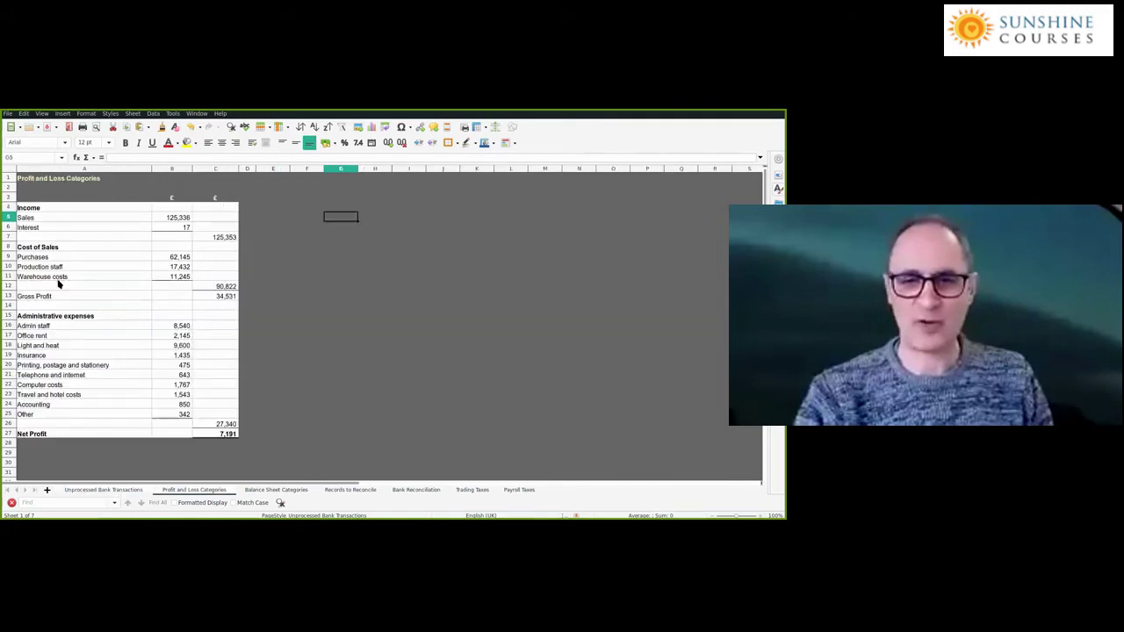
{"action": "left_click", "coordinate": [35, 220]}
{"action": "left_click", "coordinate": [113, 491]}
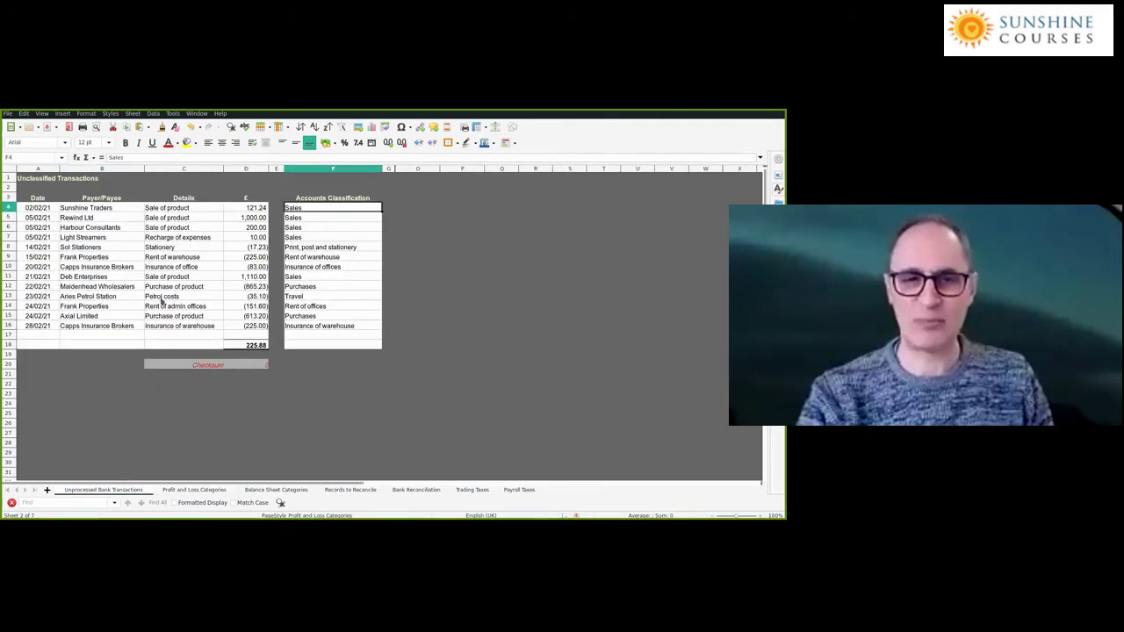
{"action": "left_click", "coordinate": [85, 208]}
{"action": "left_click_drag", "start_coordinate": [156, 209], "coordinate": [251, 208]}
{"action": "left_click", "coordinate": [291, 208]}
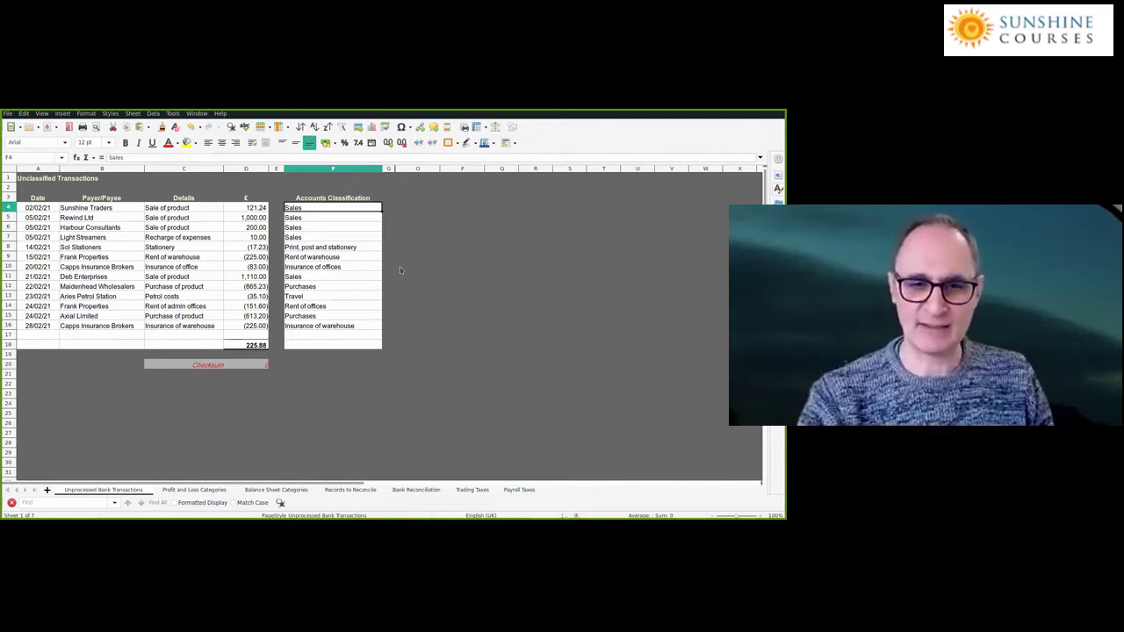
{"action": "left_click", "coordinate": [194, 489]}
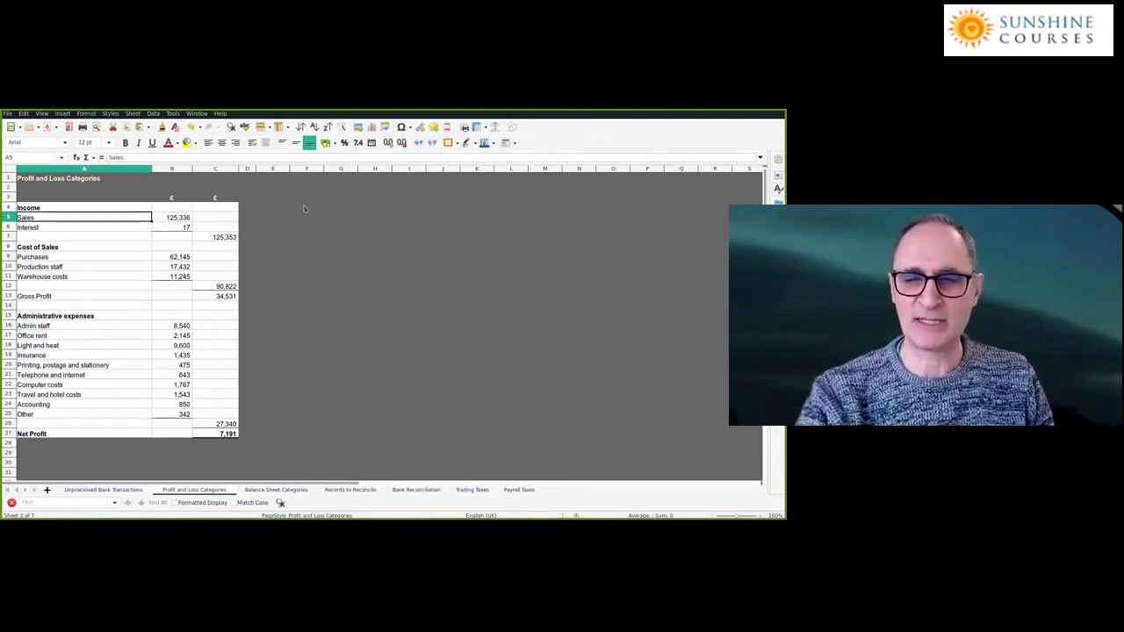
{"action": "key", "text": "ctrl+Page_Up"}
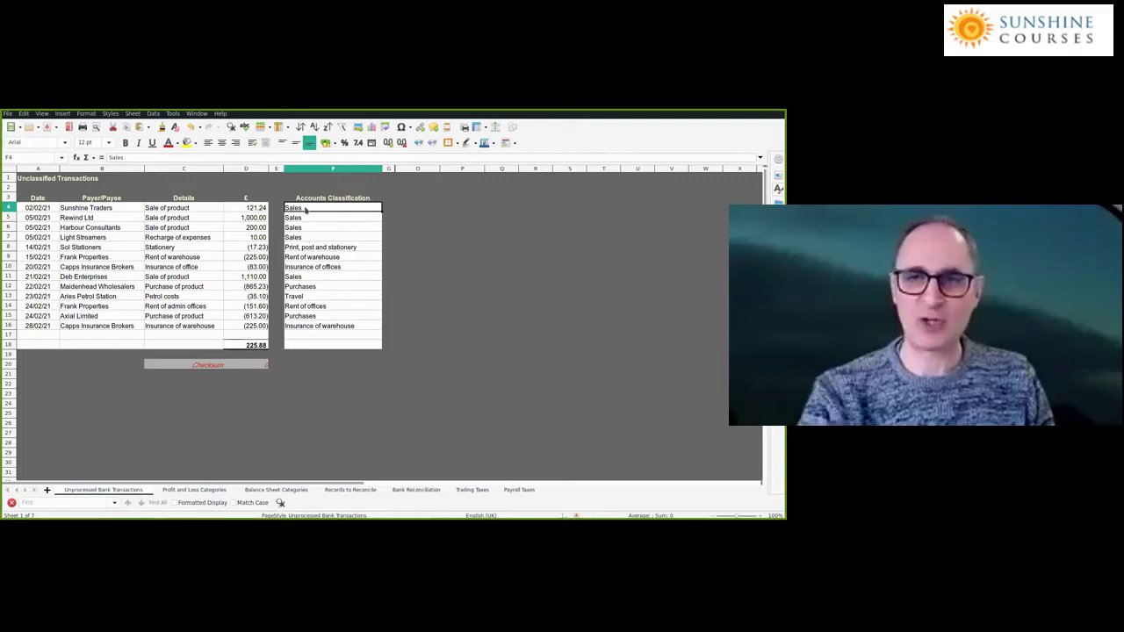
Check the stationery payment's accounts classification in row 8 and save the workbook
{"action": "left_click", "coordinate": [173, 248]}
{"action": "left_click", "coordinate": [299, 248]}
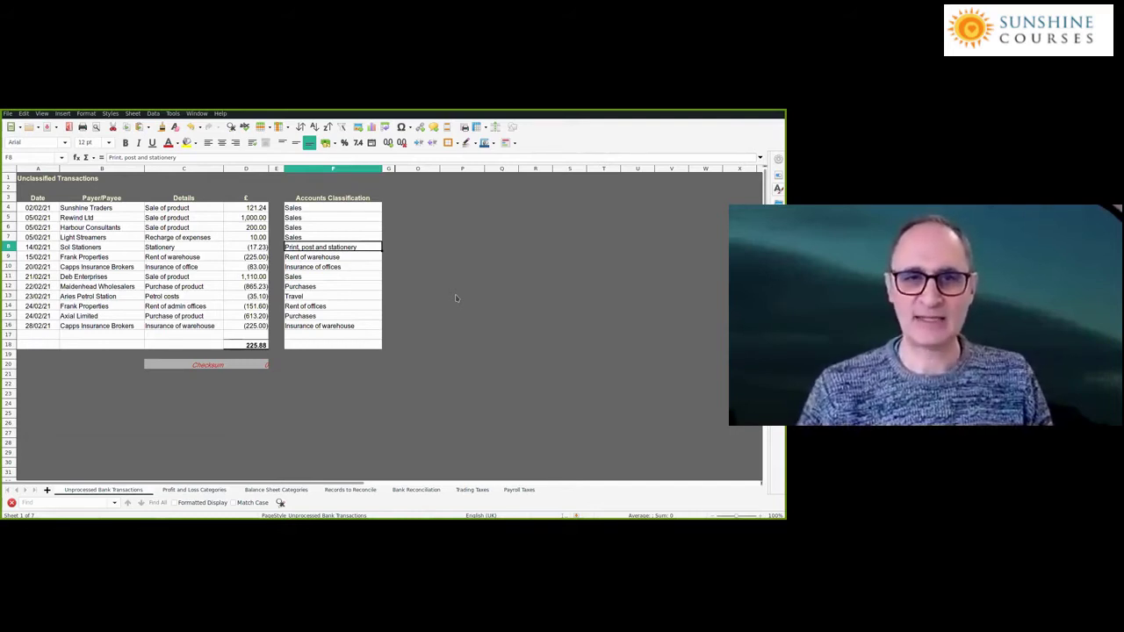
{"action": "key", "text": "ctrl+s"}
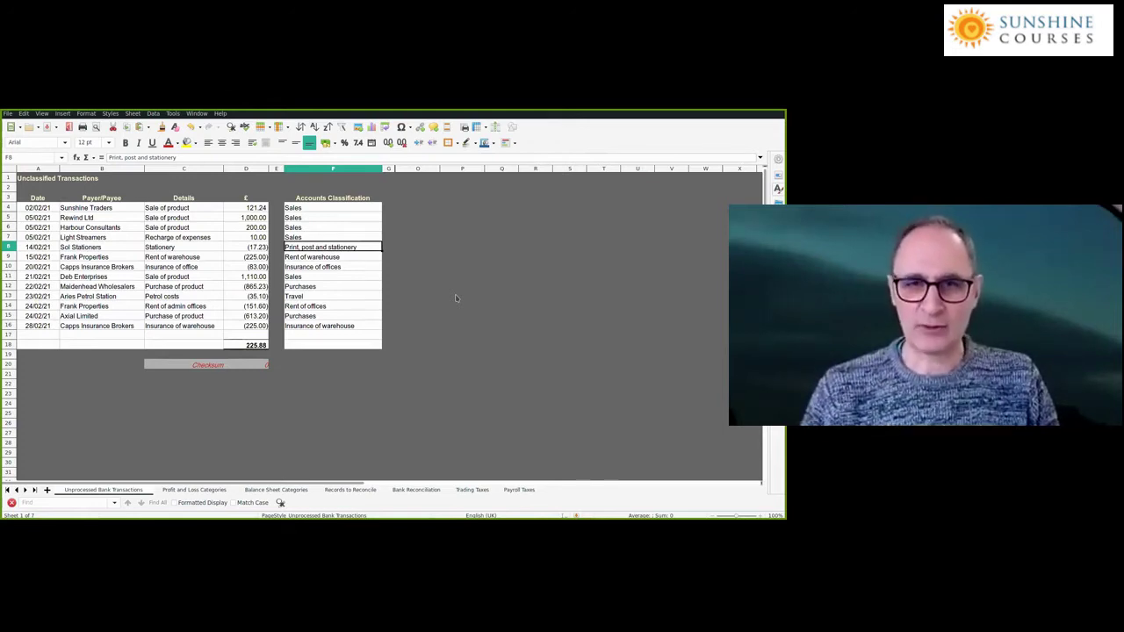
Examine the accounts classifications of the admin office rent, the following product purchase and the warehouse insurance in rows 14 to 16
{"action": "left_click", "coordinate": [174, 309]}
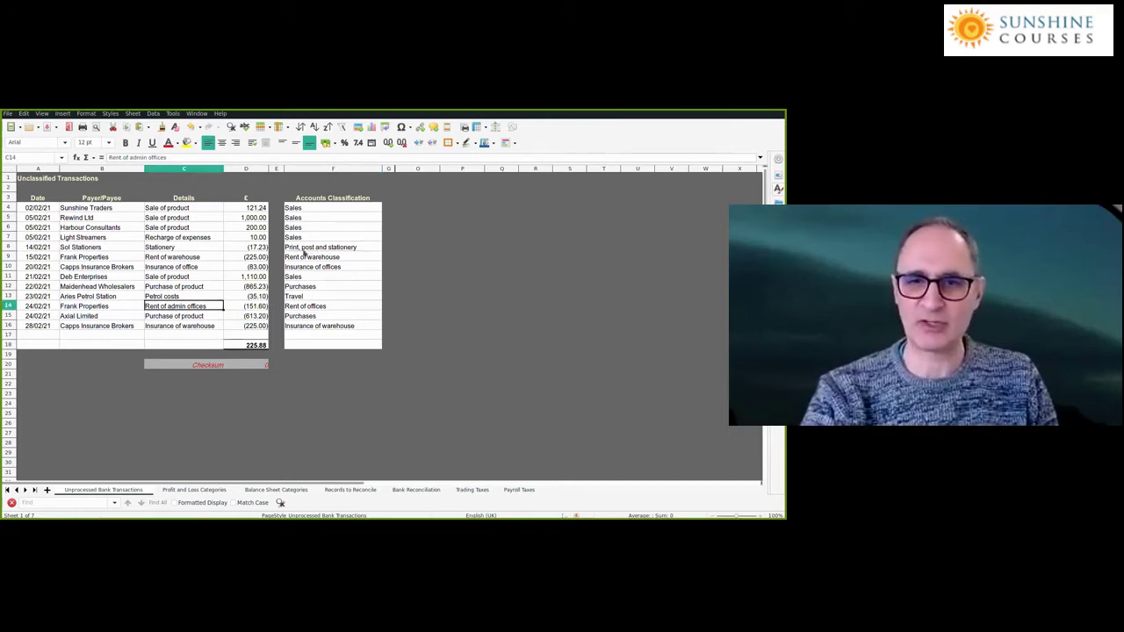
{"action": "left_click", "coordinate": [306, 308]}
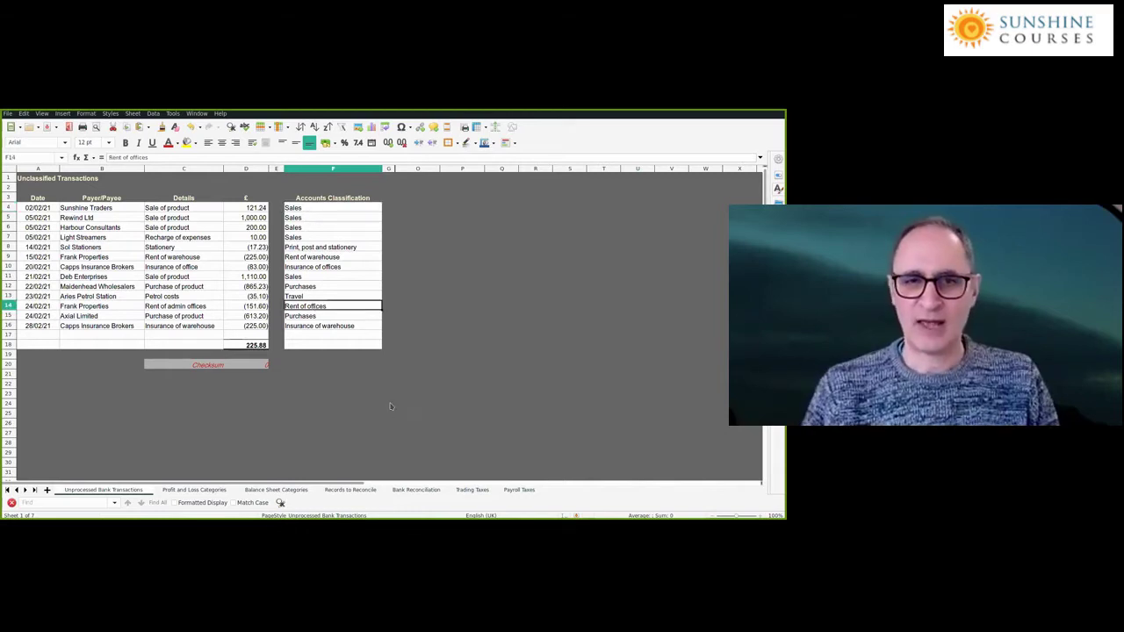
{"action": "left_click", "coordinate": [299, 318]}
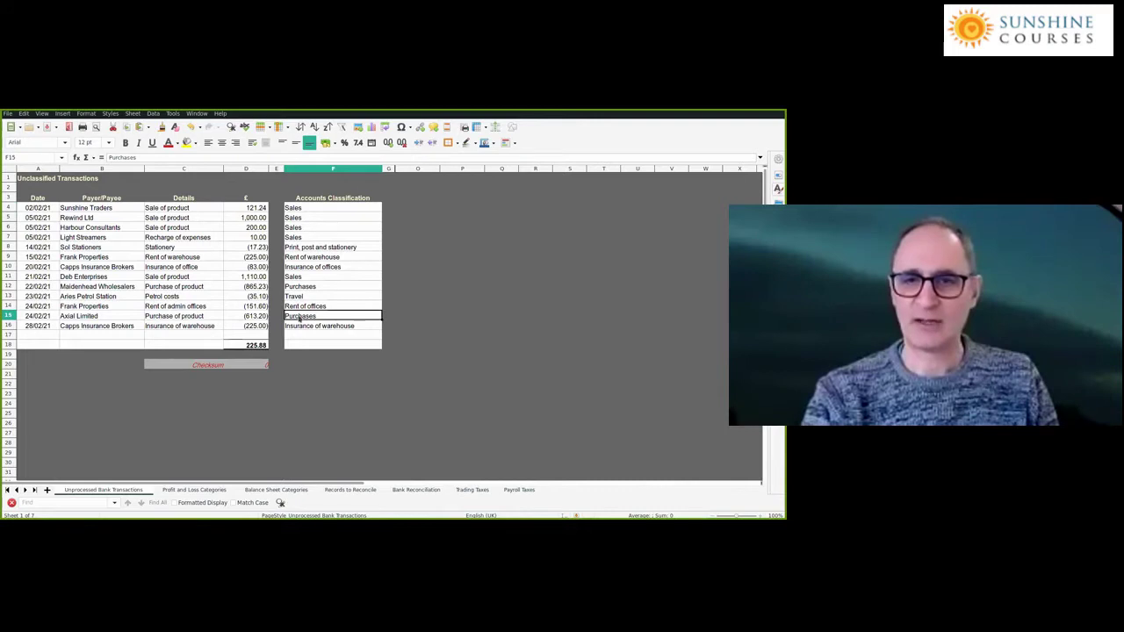
{"action": "left_click", "coordinate": [96, 327]}
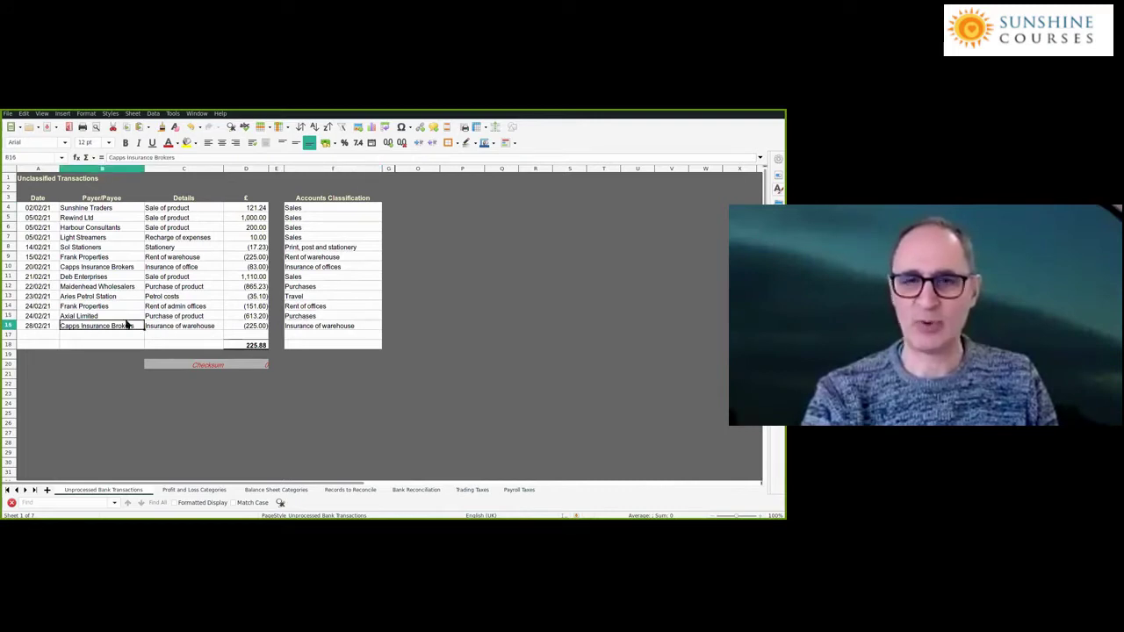
{"action": "left_click", "coordinate": [180, 330]}
{"action": "left_click", "coordinate": [310, 329]}
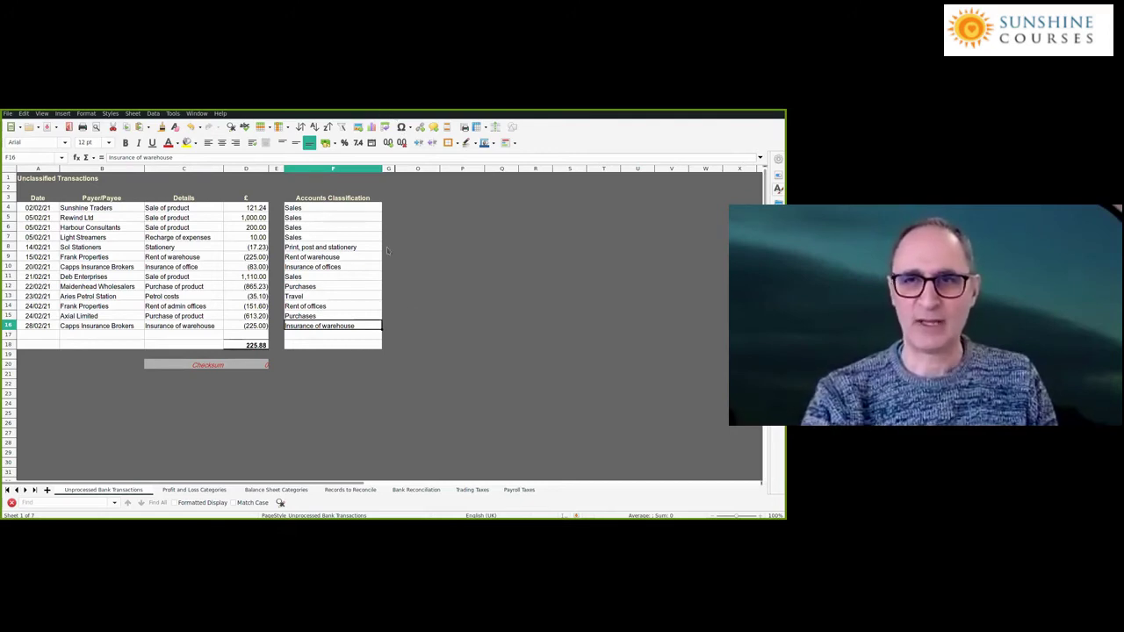
Unhide the category analysis columns H to N and compare them with the Profit and Loss Categories sheet
{"action": "left_click", "coordinate": [410, 173]}
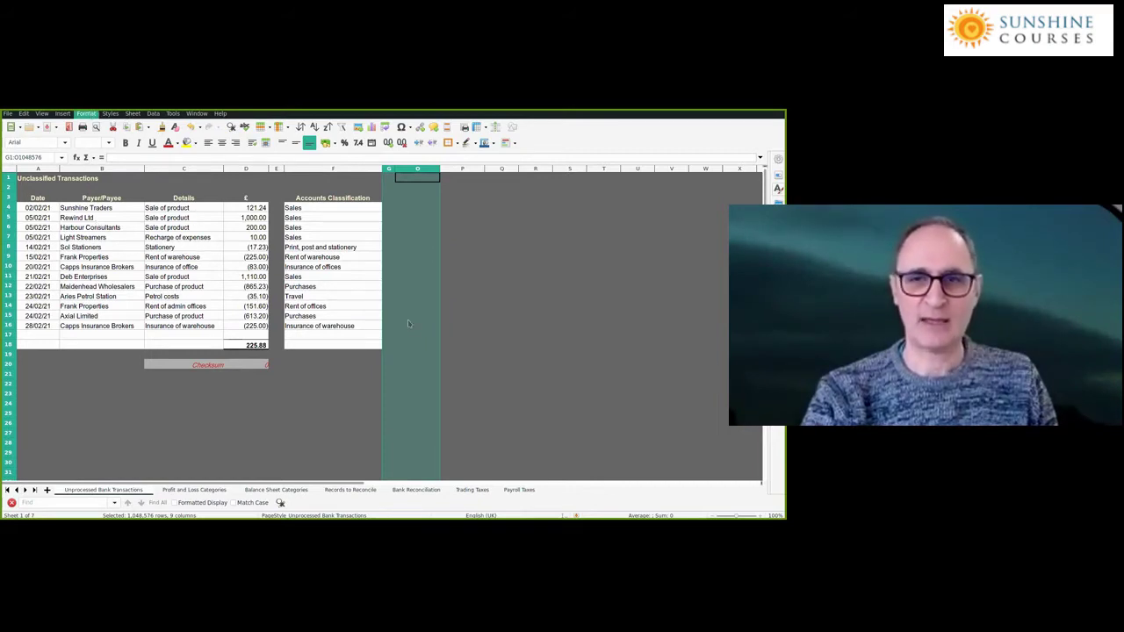
{"action": "left_click", "coordinate": [432, 355]}
{"action": "key", "text": "Down"}
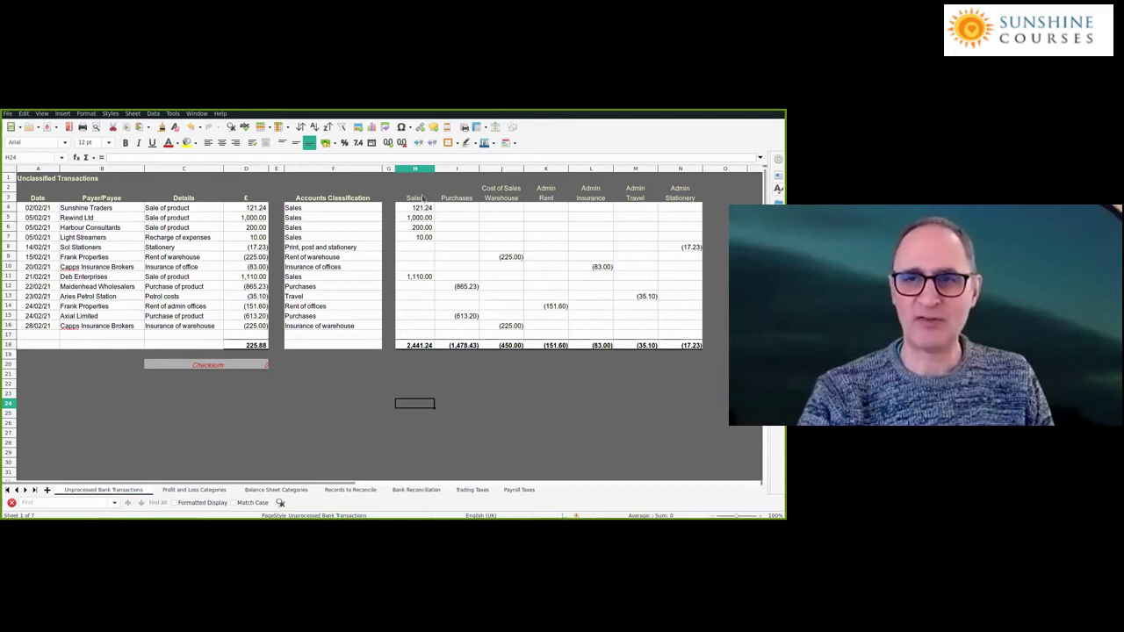
{"action": "left_click", "coordinate": [208, 492]}
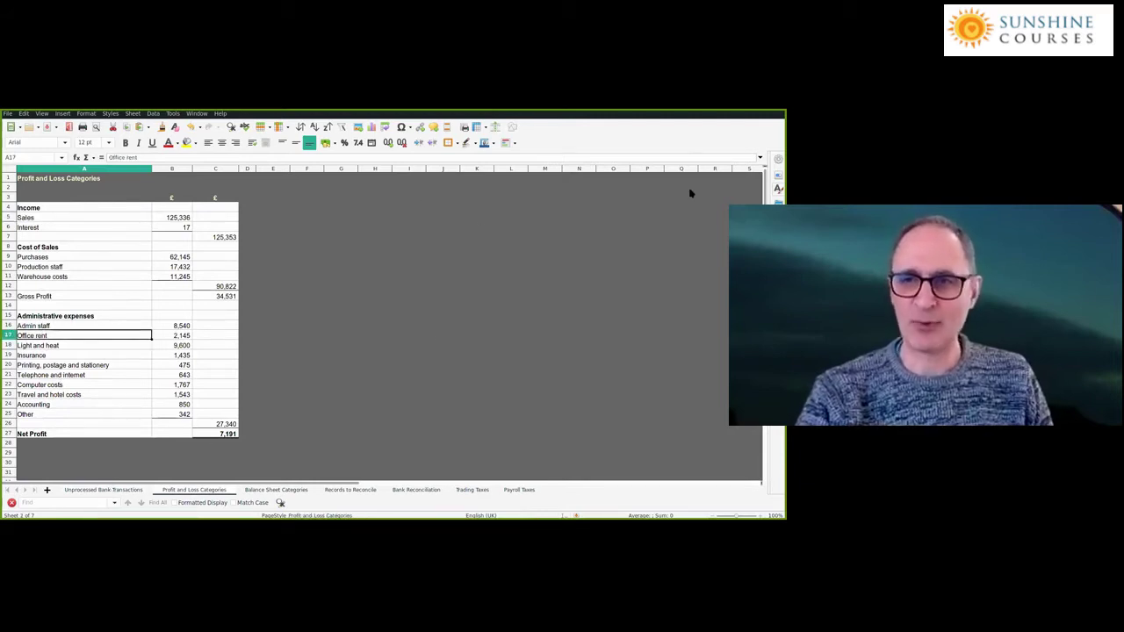
{"action": "key", "text": "ctrl+Page_Up"}
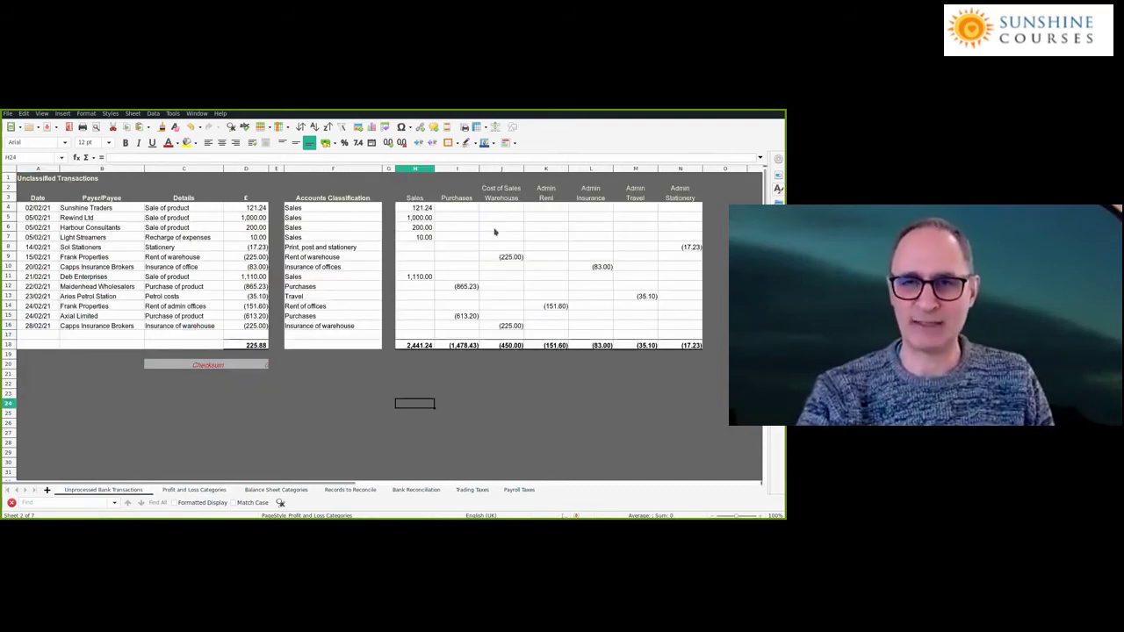
Trace the first four sales from their amounts and classification to the formulas in the Sales column, H4 to H7
{"action": "left_click", "coordinate": [299, 210]}
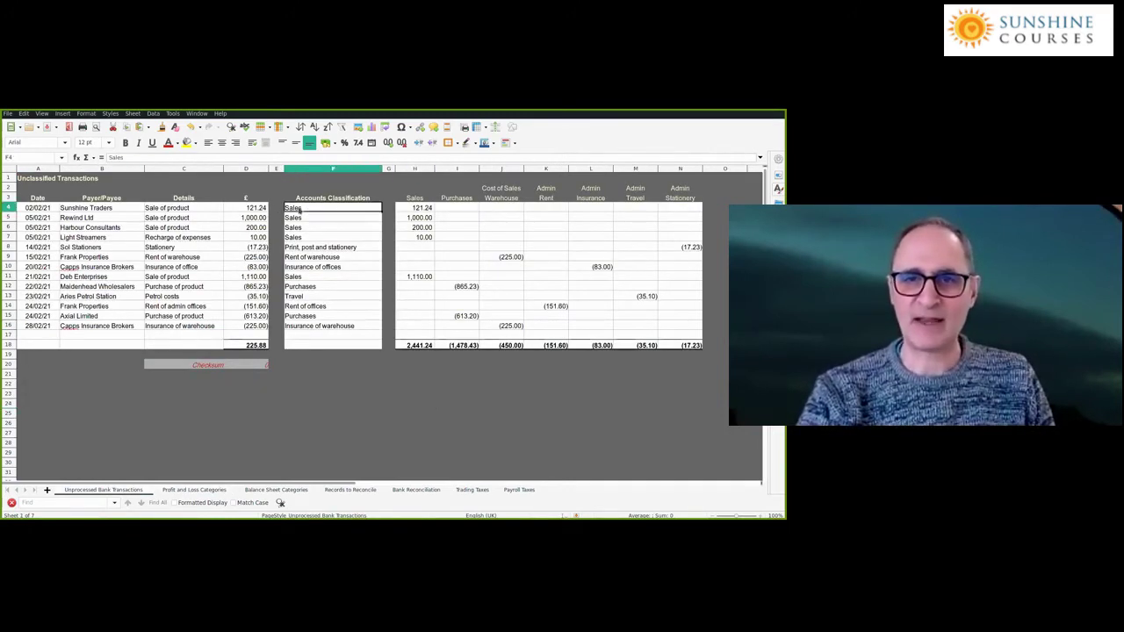
{"action": "left_click", "coordinate": [418, 207]}
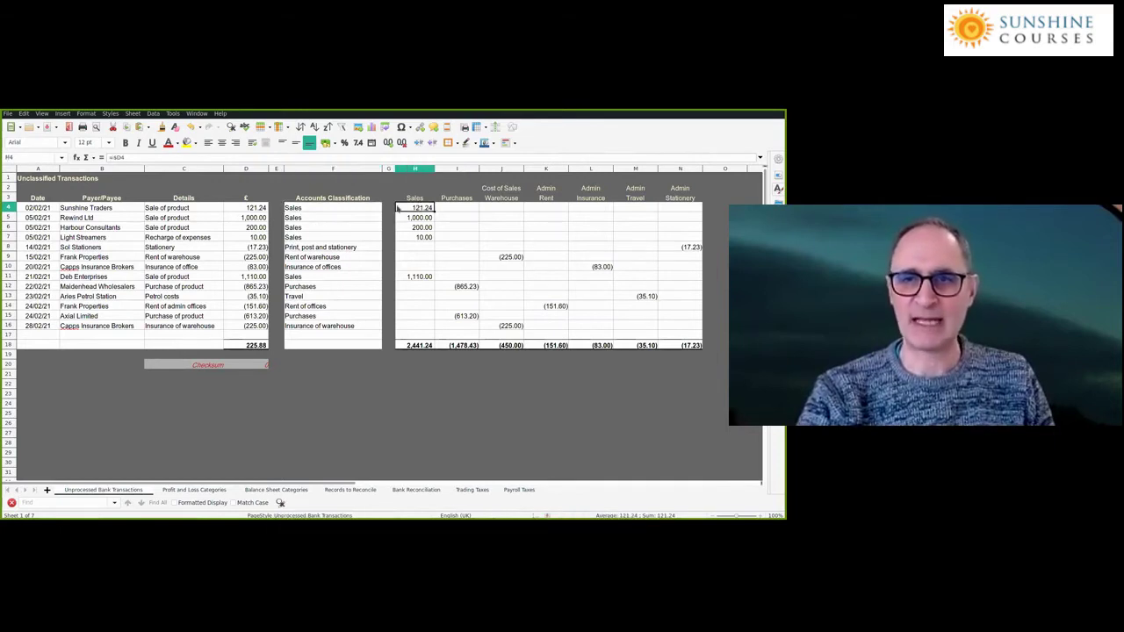
{"action": "left_click", "coordinate": [257, 208]}
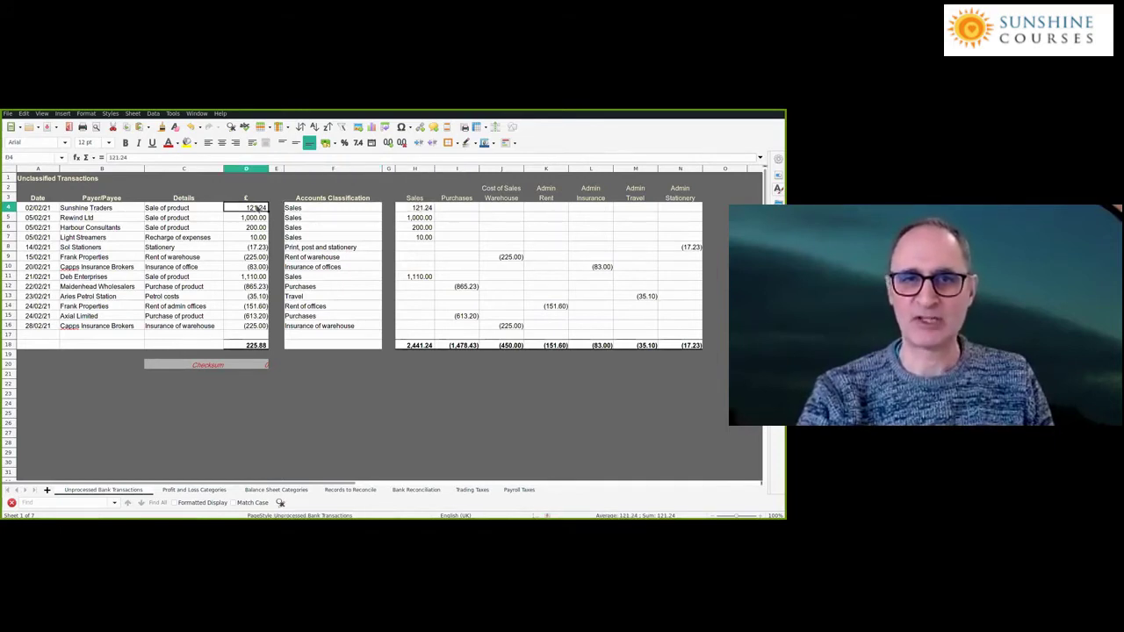
{"action": "left_click", "coordinate": [412, 209]}
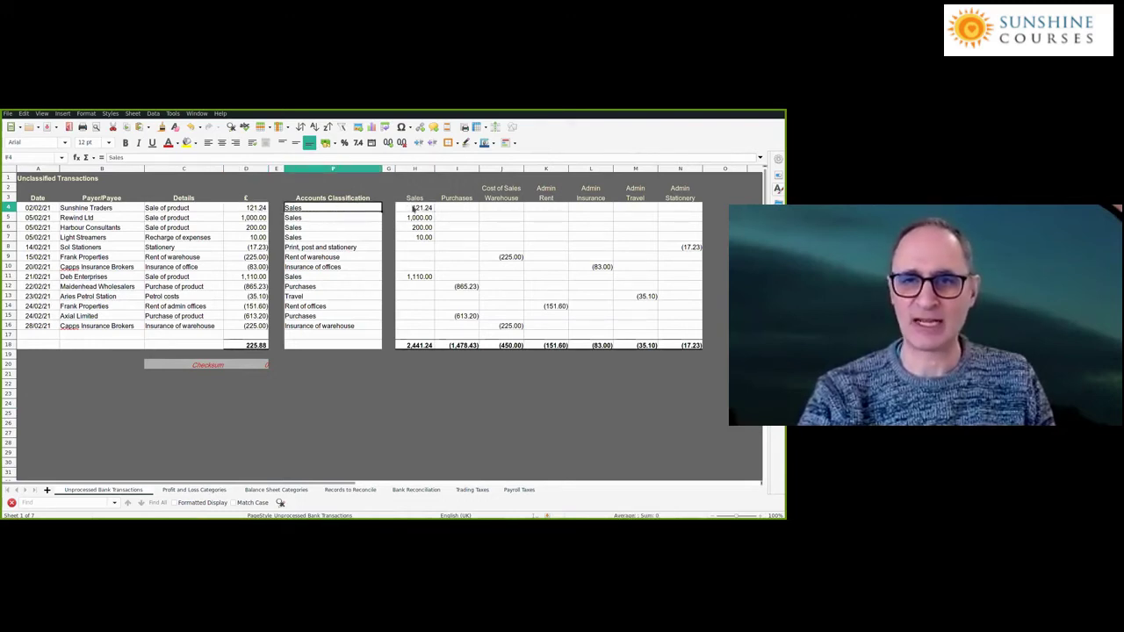
{"action": "left_click", "coordinate": [414, 218]}
{"action": "left_click", "coordinate": [416, 227]}
{"action": "left_click", "coordinate": [414, 237]}
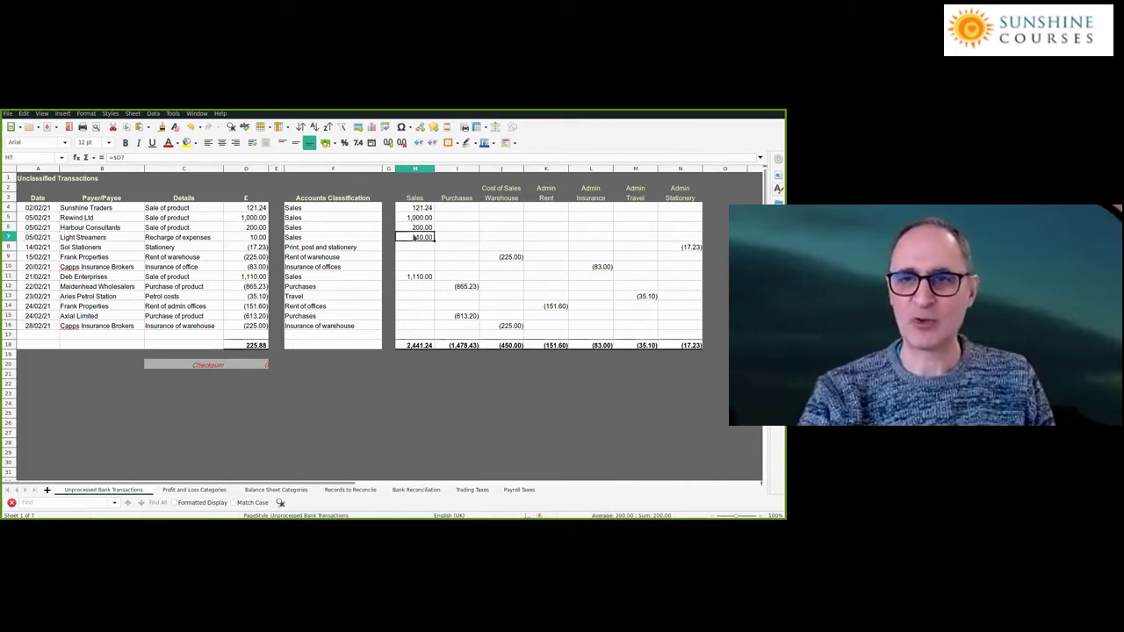
Trace the stationery payment from its classification in row 8 to its amount and heading in the Admin Stationery column
{"action": "left_click", "coordinate": [353, 249]}
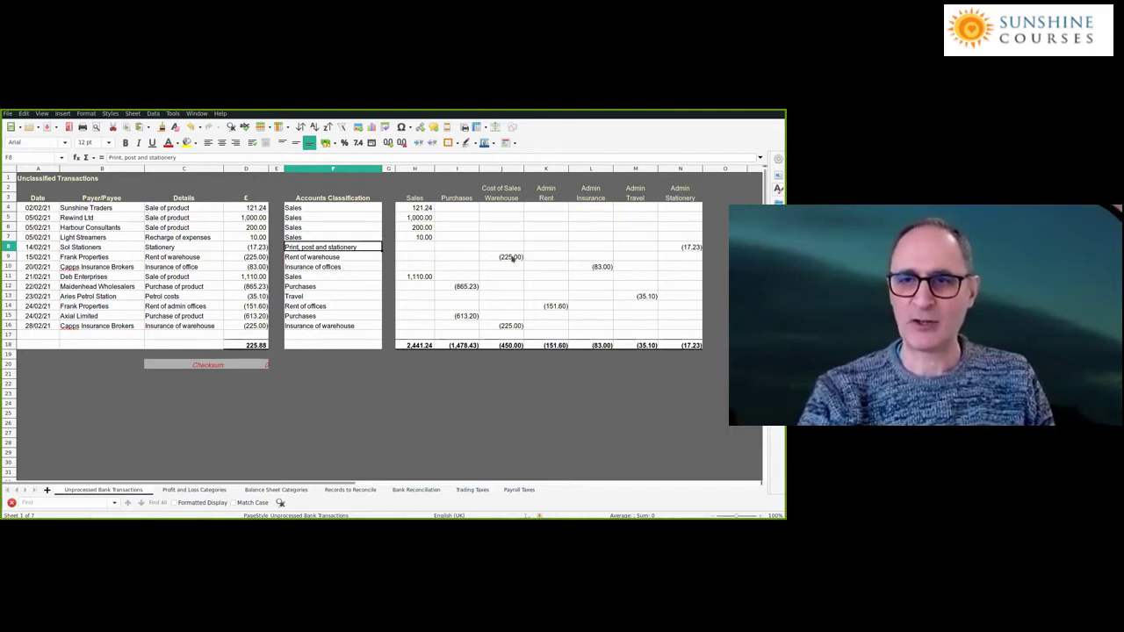
{"action": "left_click", "coordinate": [675, 248]}
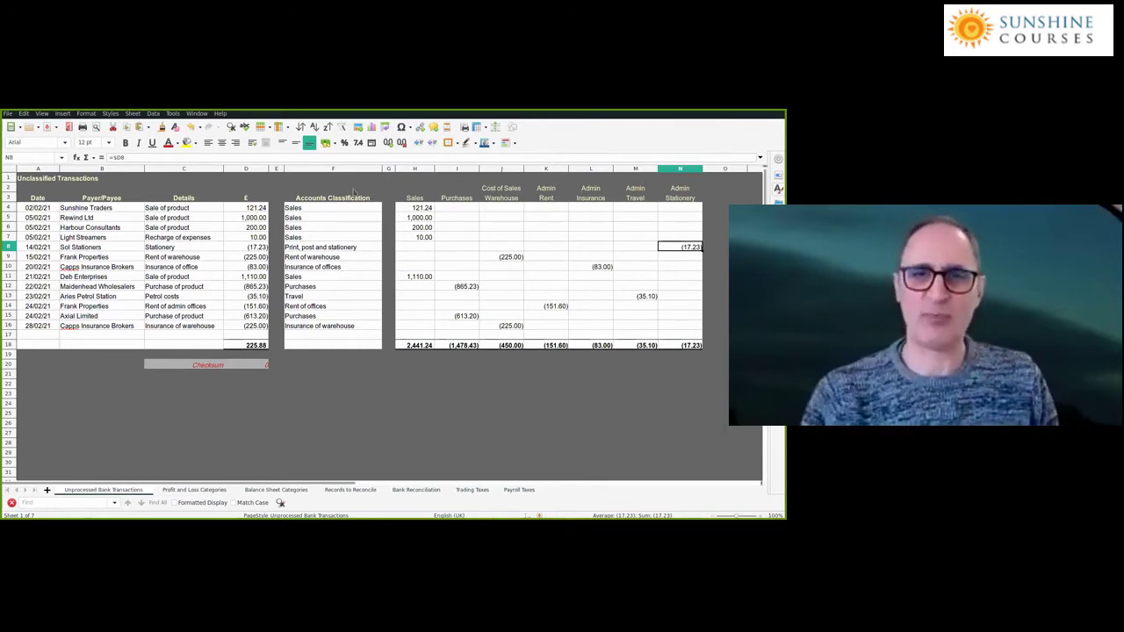
{"action": "left_click", "coordinate": [319, 249]}
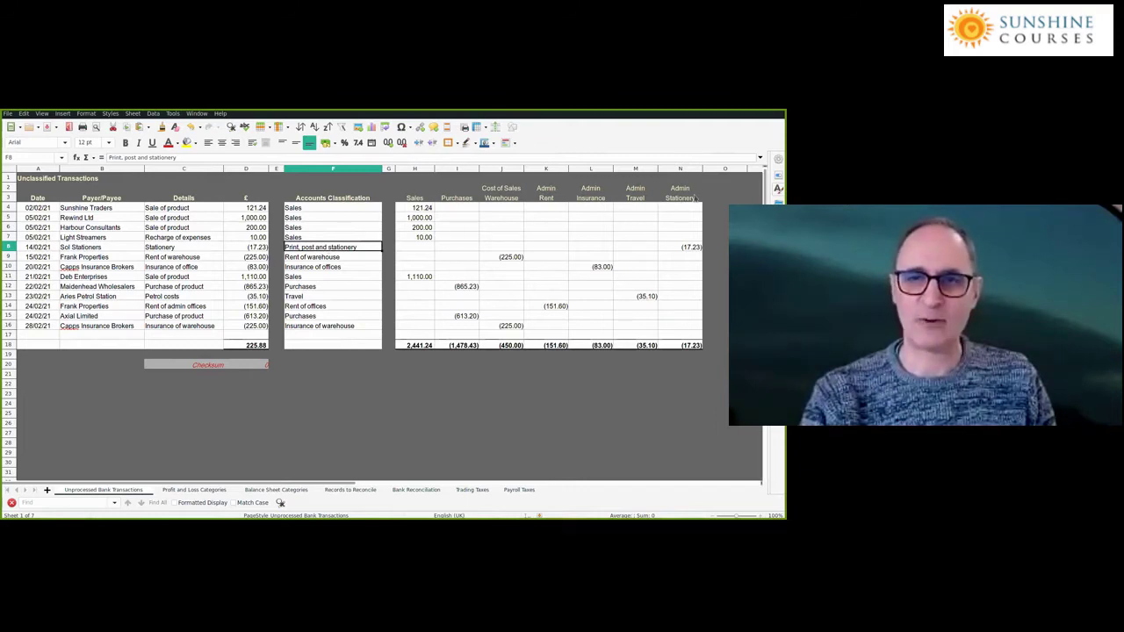
{"action": "left_click", "coordinate": [683, 198]}
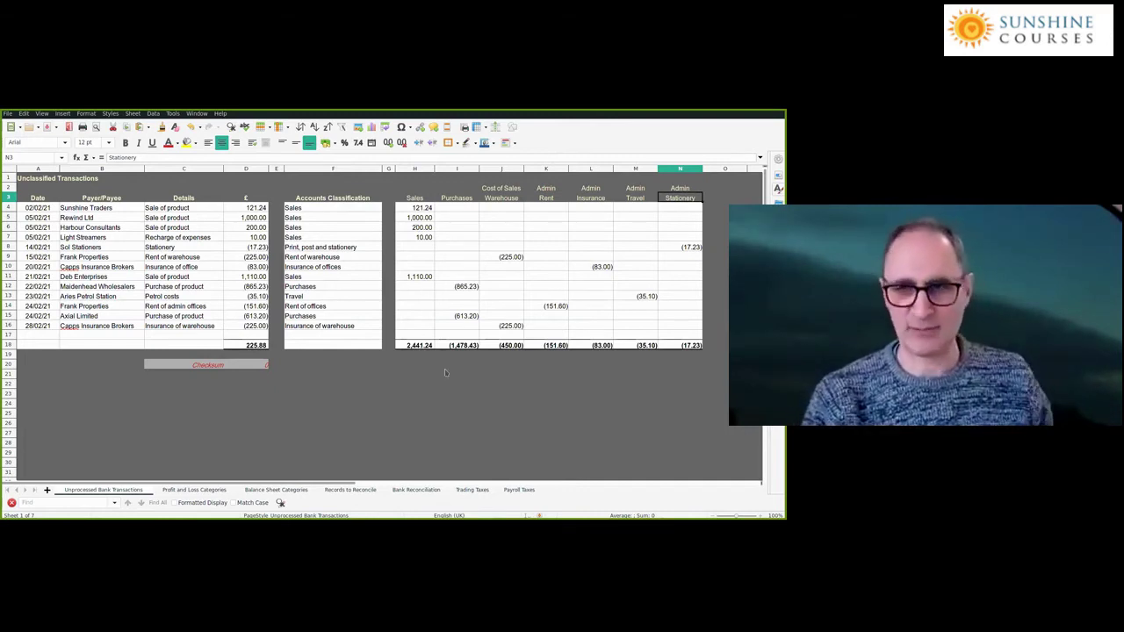
Review the warehouse, purchases and sales column totals in row 18 and select the transaction amounts in D4:D17
{"action": "left_click", "coordinate": [502, 345]}
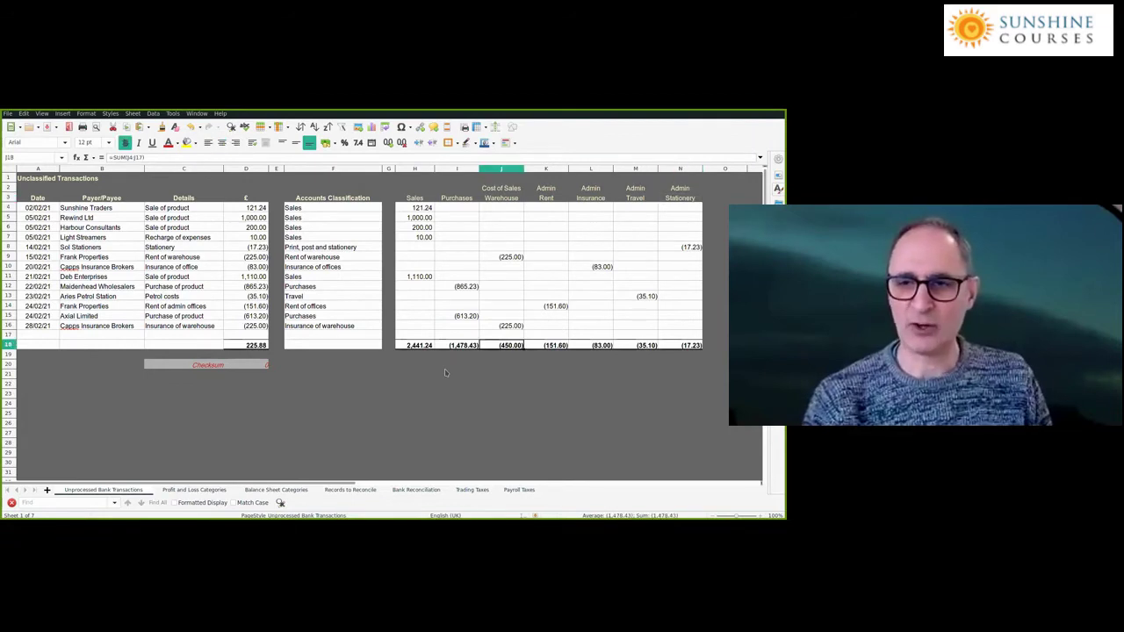
{"action": "key", "text": "Left"}
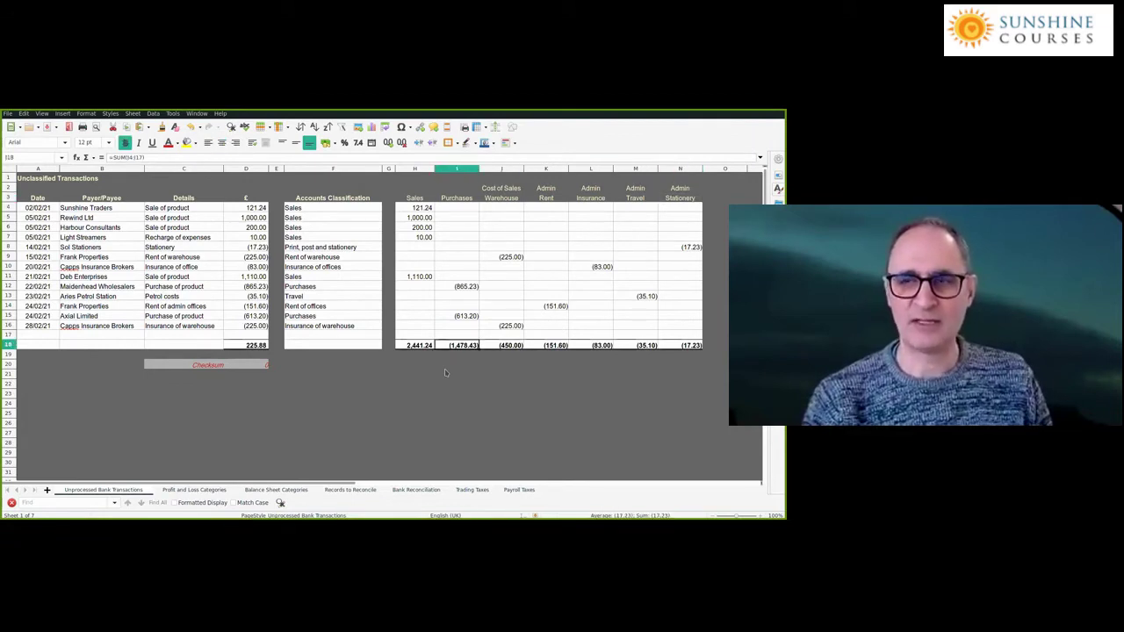
{"action": "key", "text": "Left"}
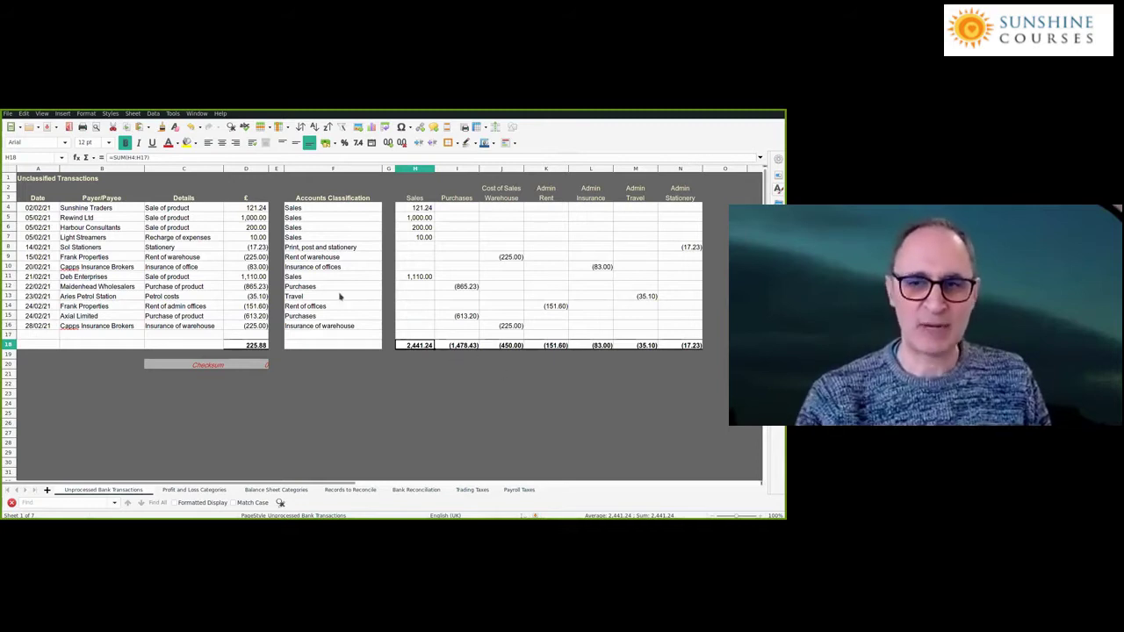
{"action": "left_click_drag", "start_coordinate": [249, 209], "coordinate": [250, 335]}
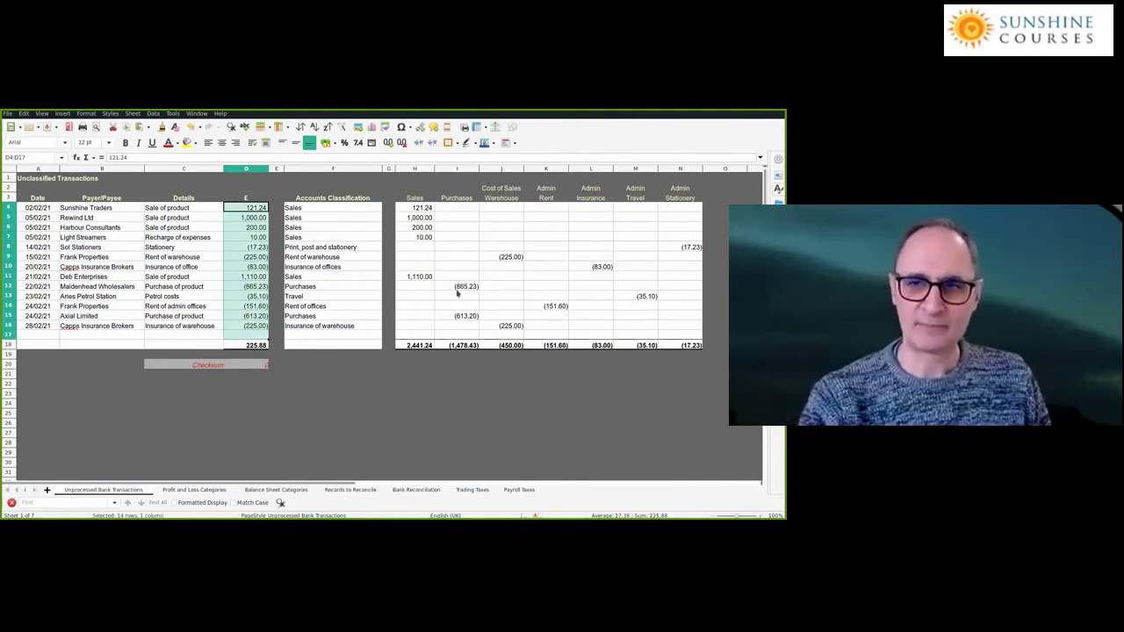
Review the Purchases, Sales and Warehouse totals in row 18, tracing the Warehouse total to its two entries in J9 and J16
{"action": "left_click", "coordinate": [464, 345]}
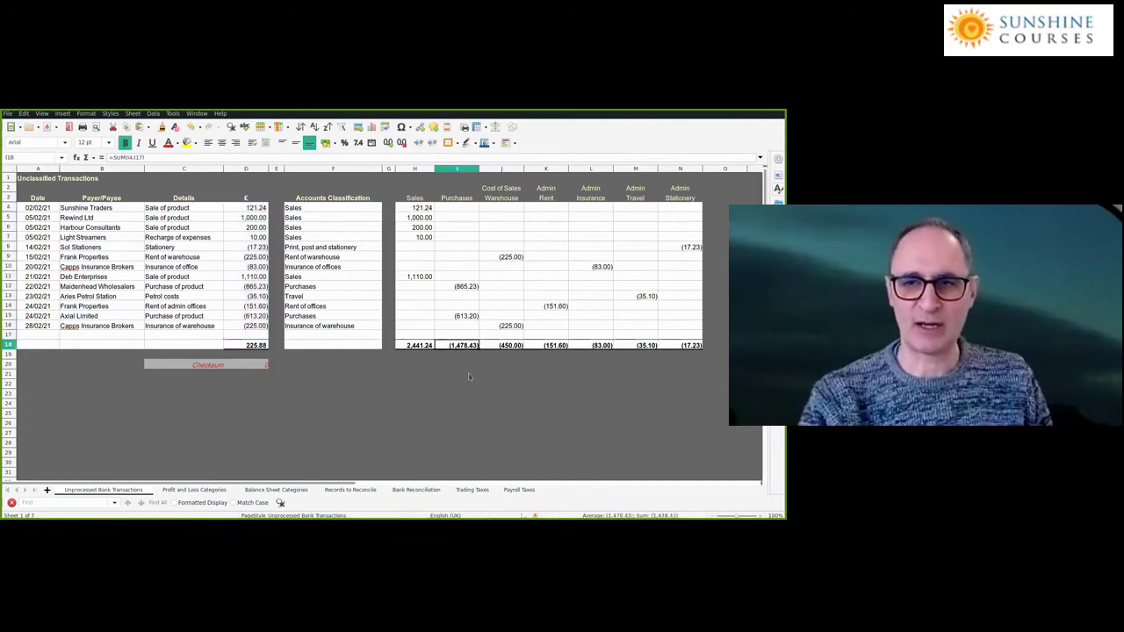
{"action": "left_click", "coordinate": [431, 348]}
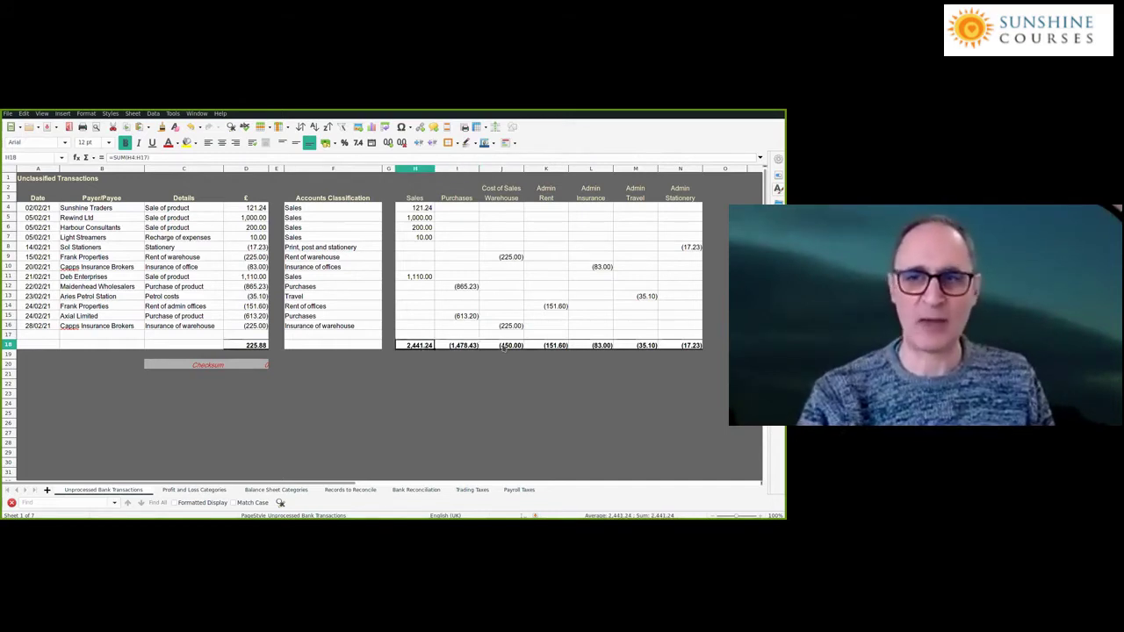
{"action": "left_click", "coordinate": [504, 348]}
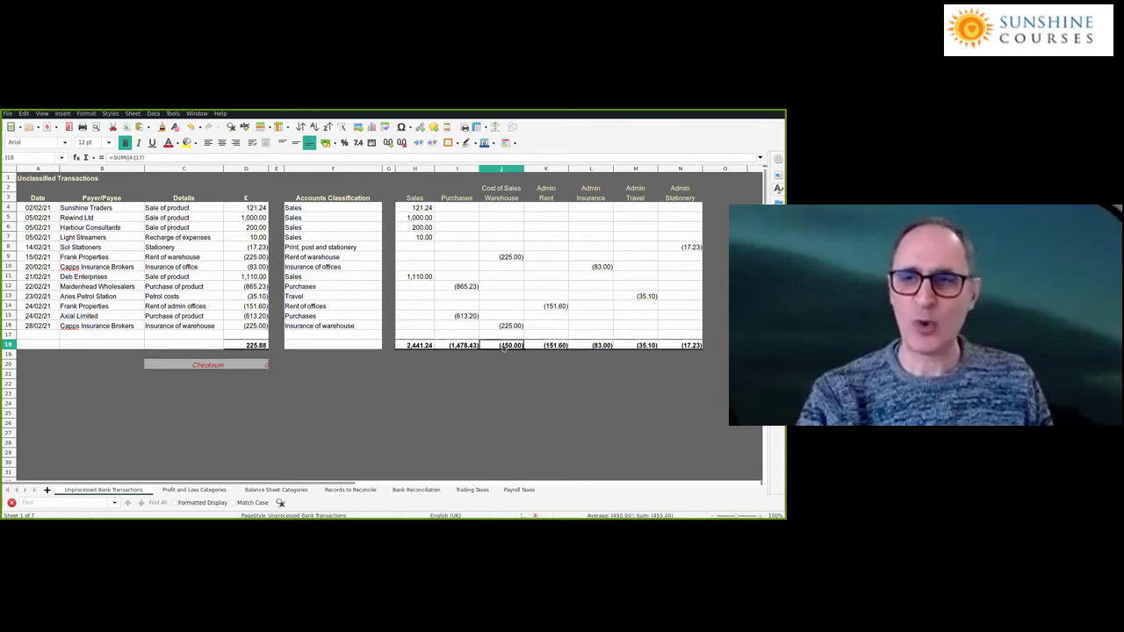
{"action": "left_click", "coordinate": [504, 257]}
{"action": "left_click", "coordinate": [506, 327]}
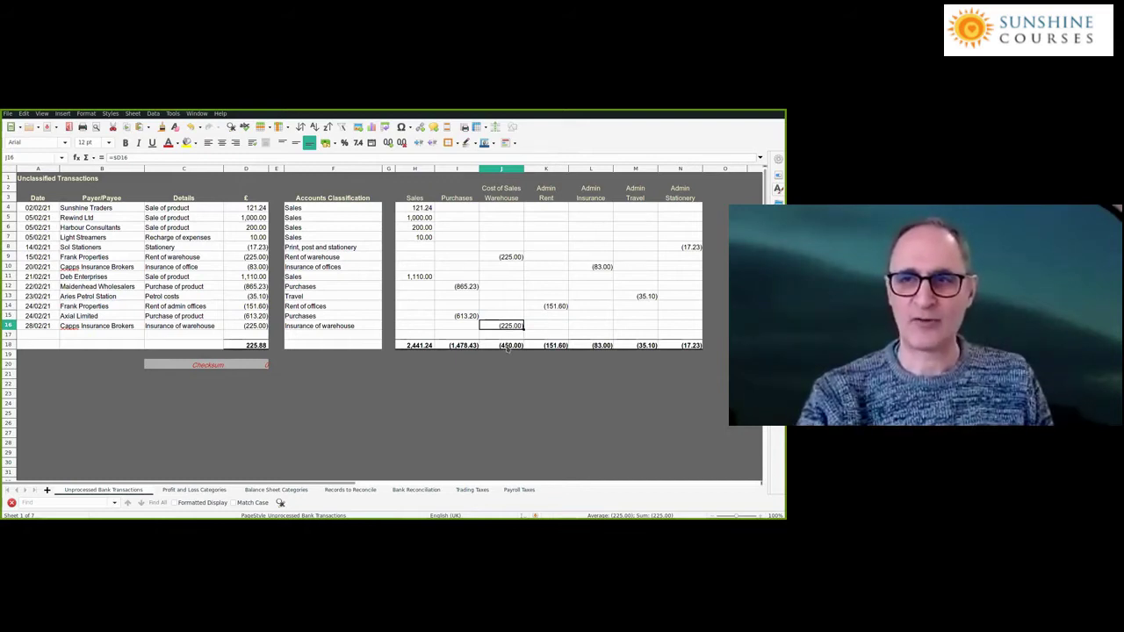
{"action": "left_click", "coordinate": [508, 346]}
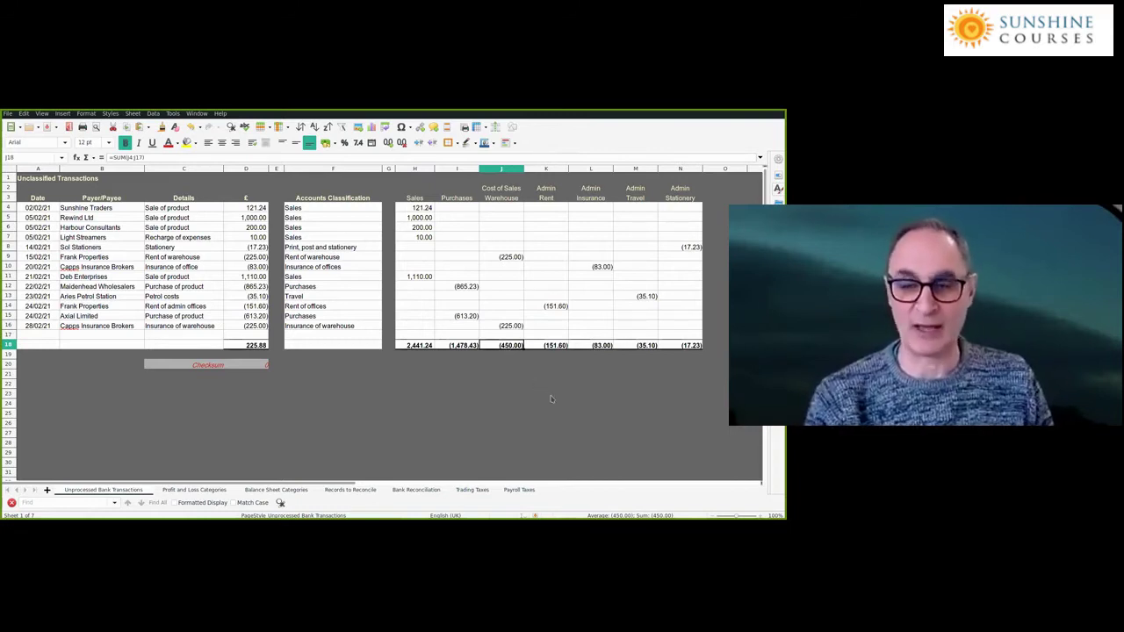
Review the Admin Rent, Insurance, Travel and Stationery column totals in row 18
{"action": "key", "text": "Right"}
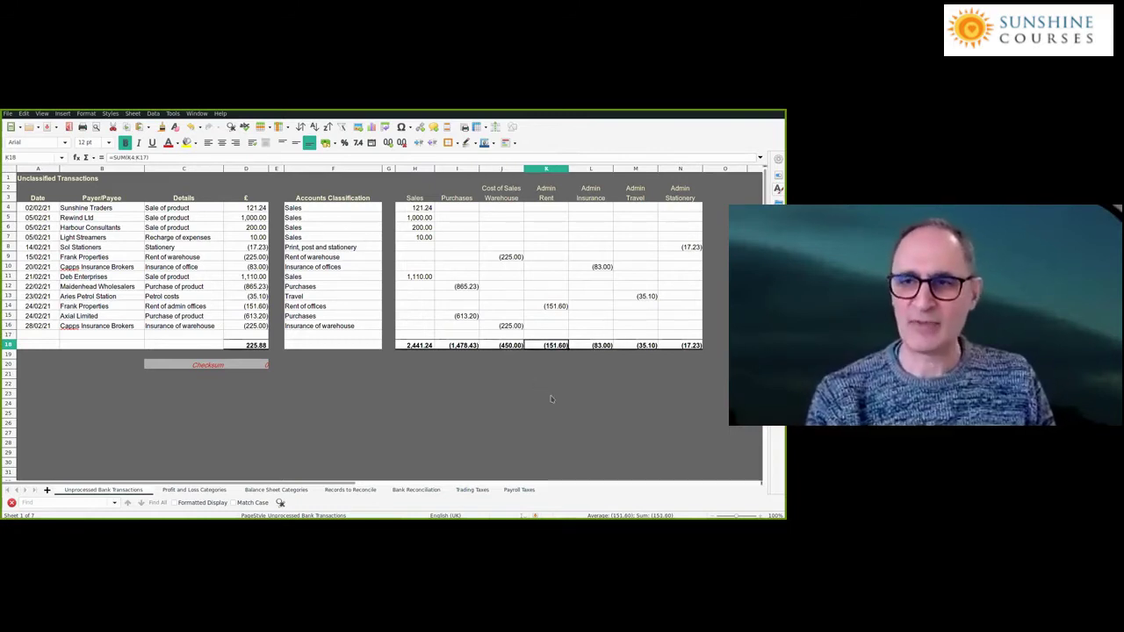
{"action": "key", "text": "Right"}
{"action": "key", "text": "Right"}
{"action": "key", "text": "Right"}
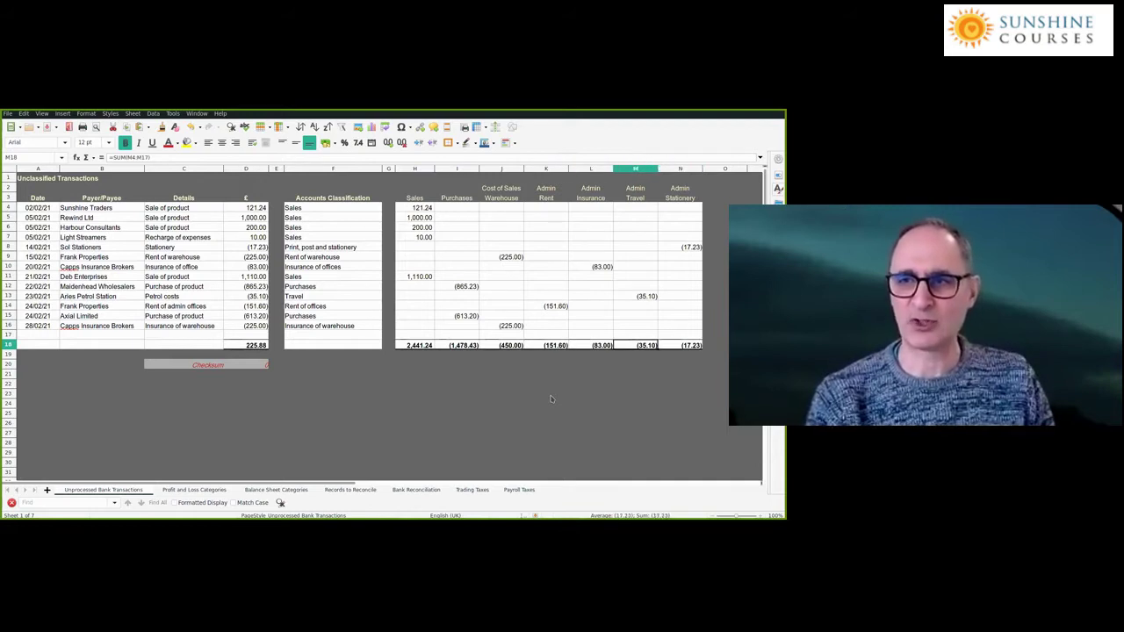
{"action": "key", "text": "Left"}
{"action": "key", "text": "Left"}
{"action": "key", "text": "Left"}
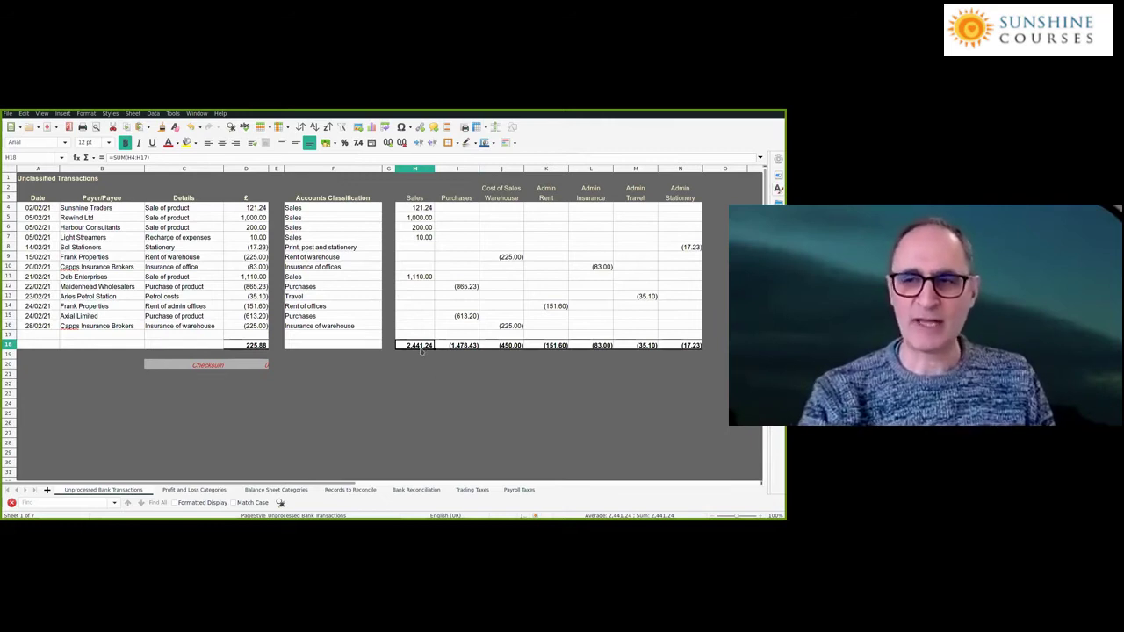
Compare the Sales column total in H18 with the category list on the Profit and Loss Categories sheet
{"action": "left_click", "coordinate": [177, 492]}
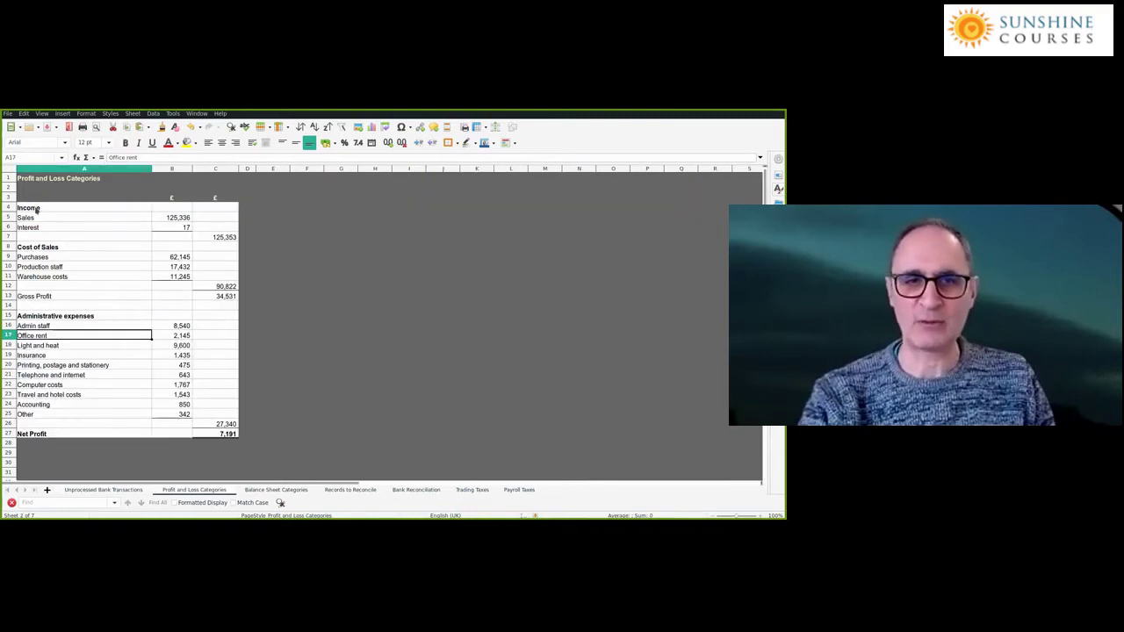
{"action": "left_click_drag", "start_coordinate": [36, 209], "coordinate": [40, 418]}
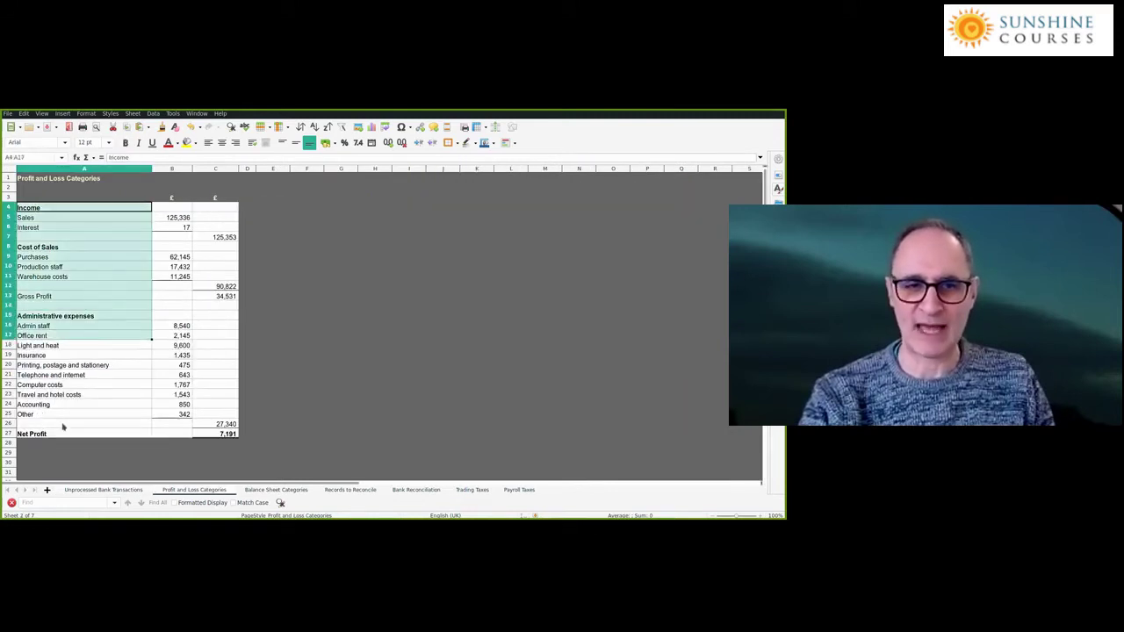
{"action": "left_click", "coordinate": [104, 489]}
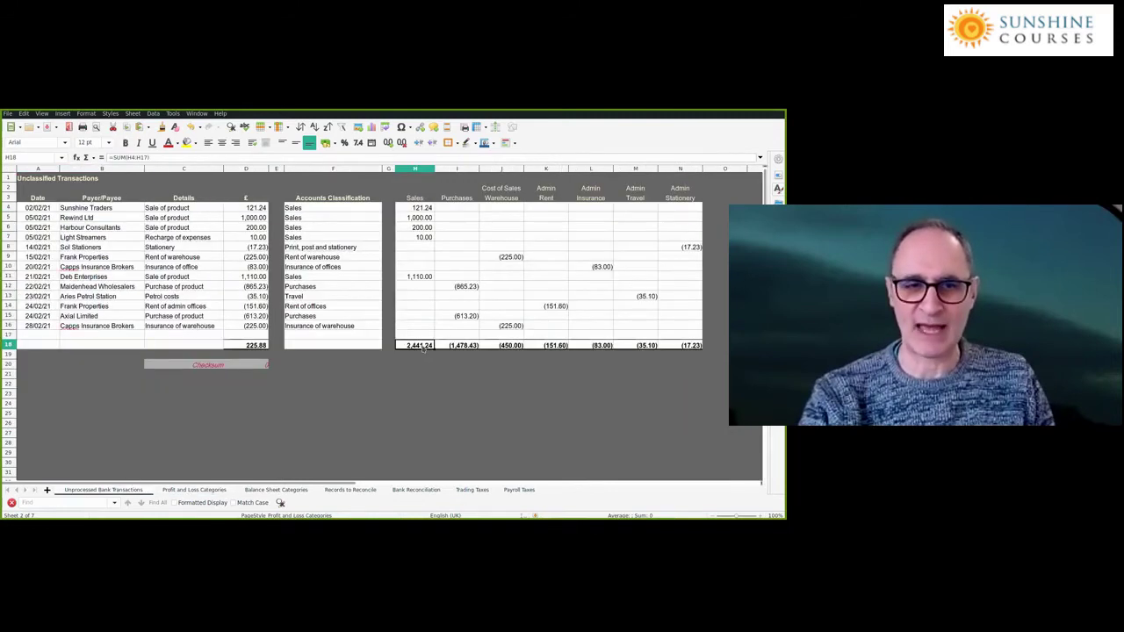
{"action": "left_click", "coordinate": [192, 492]}
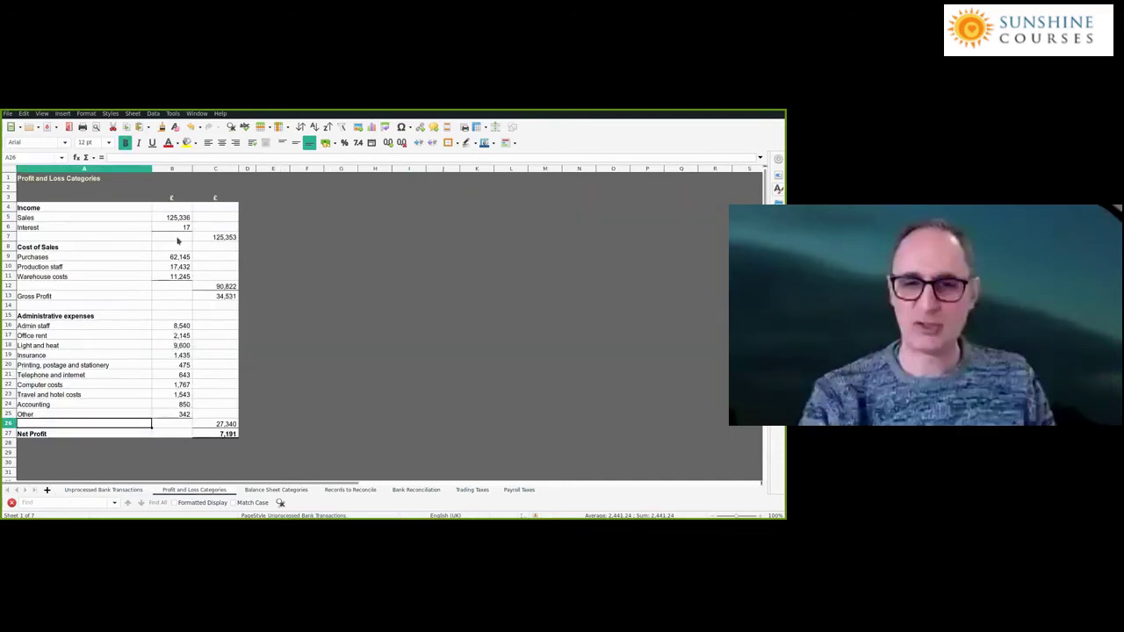
{"action": "left_click", "coordinate": [103, 490]}
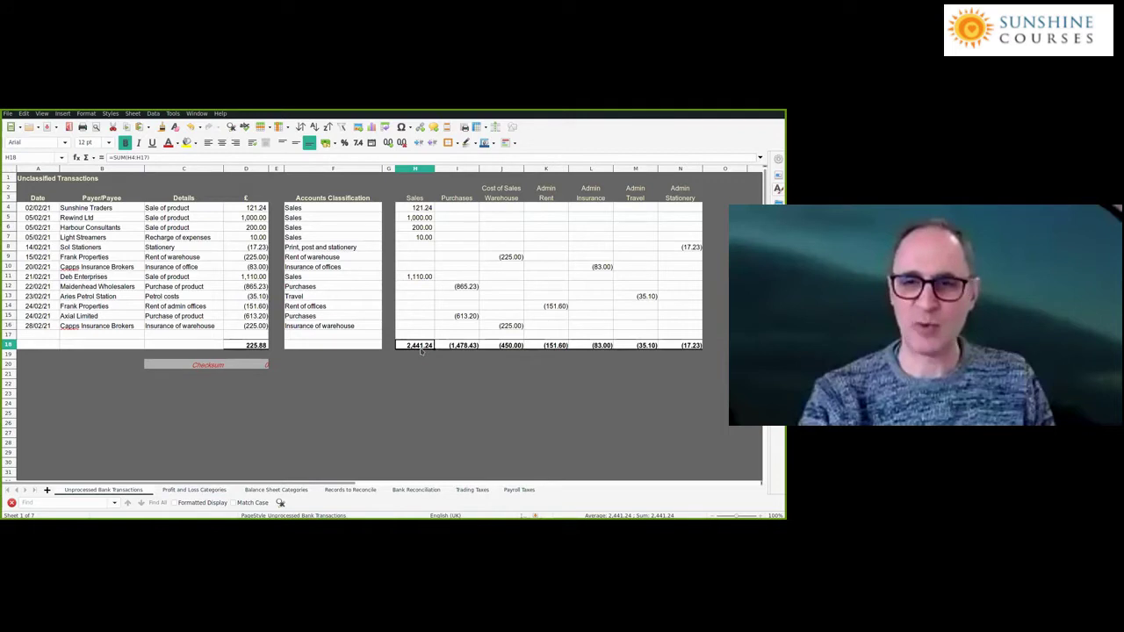
Enter 2441 as the Sales figure on the Profit and Loss Categories sheet, check the Net Profit formula, and undo the entry
{"action": "left_click", "coordinate": [193, 491]}
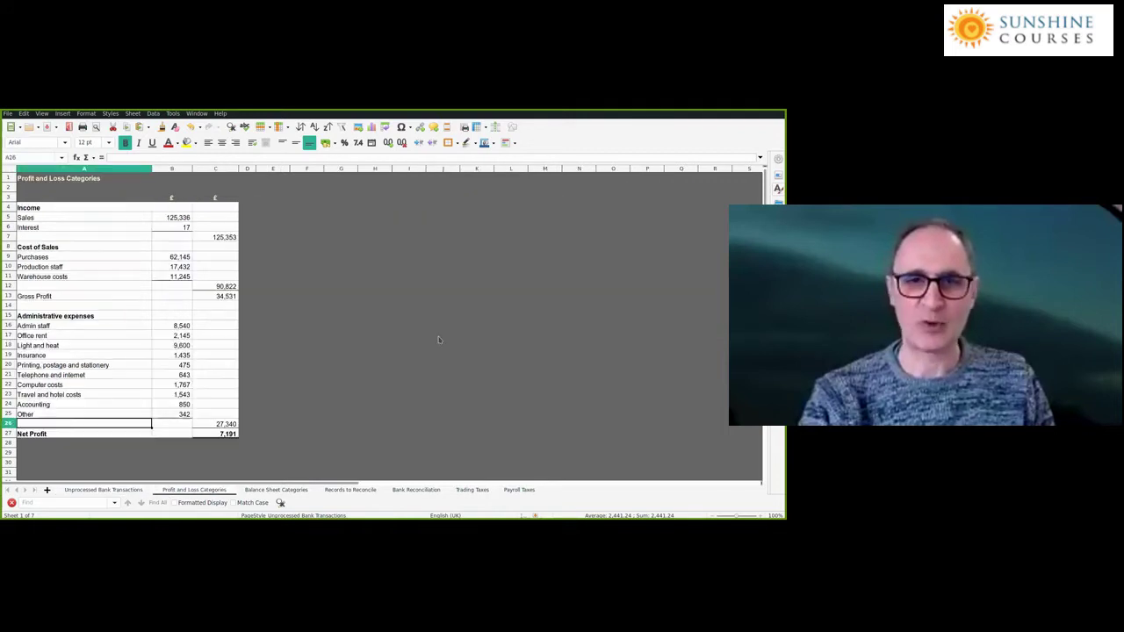
{"action": "type", "text": "2441"}
{"action": "key", "text": "Return"}
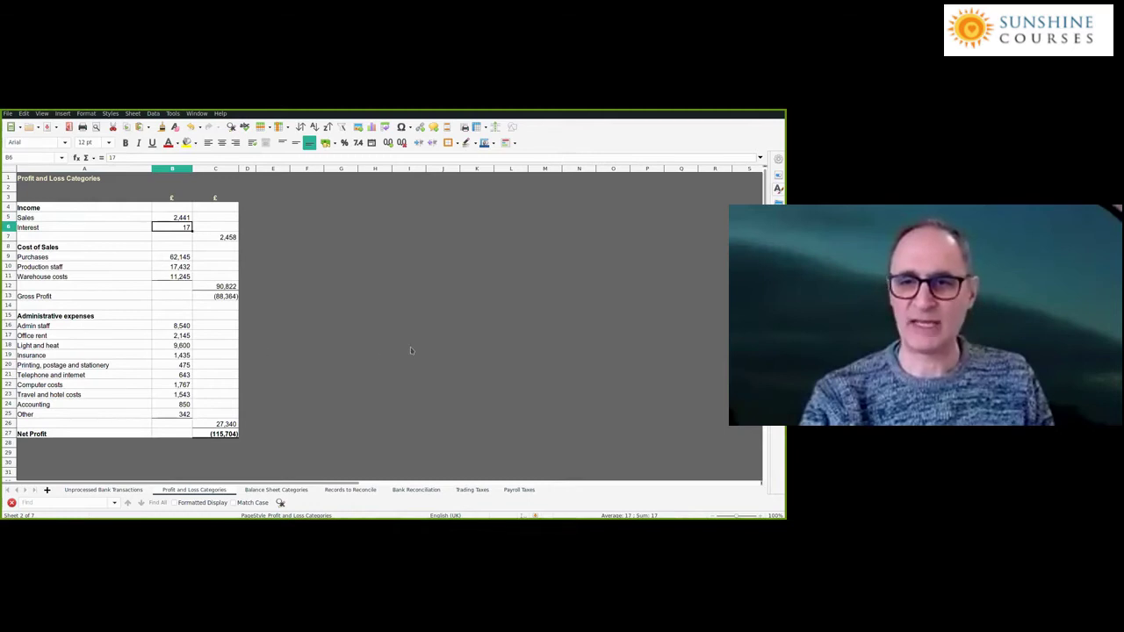
{"action": "key", "text": "ctrl+Page_Up"}
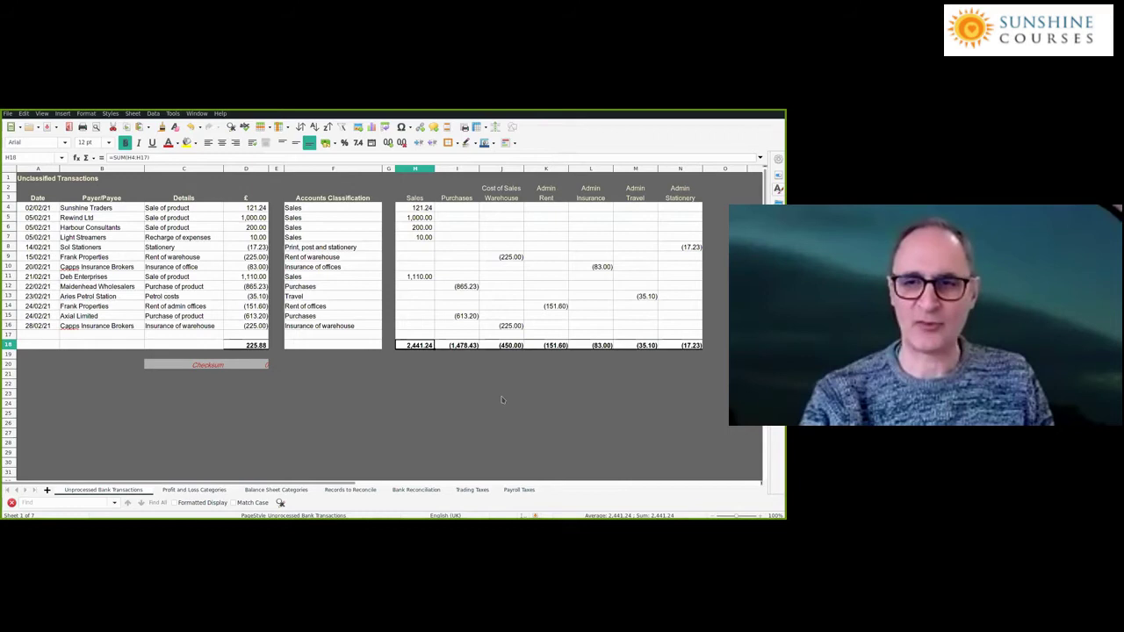
{"action": "key", "text": "ctrl+Page_Down"}
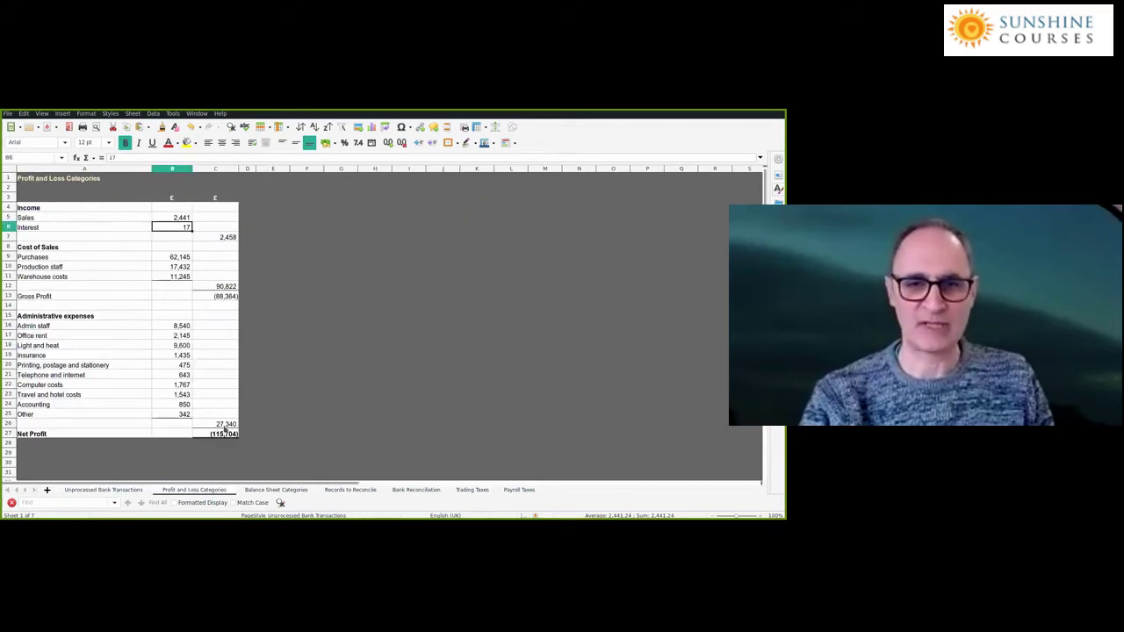
{"action": "left_click", "coordinate": [219, 434]}
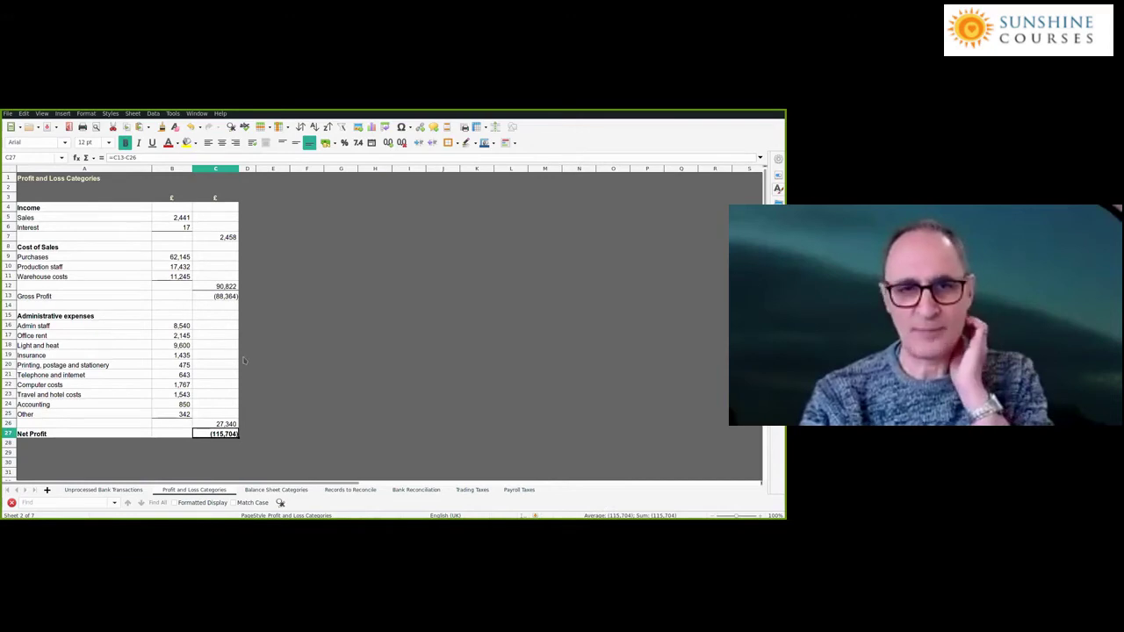
{"action": "left_click", "coordinate": [106, 490]}
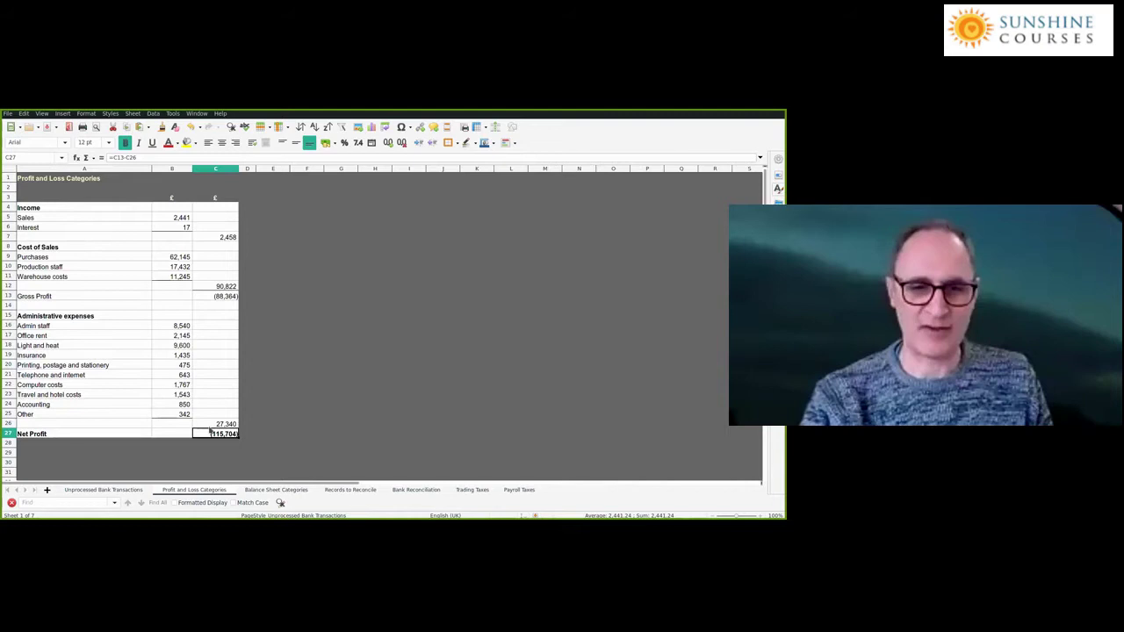
{"action": "left_click", "coordinate": [281, 406]}
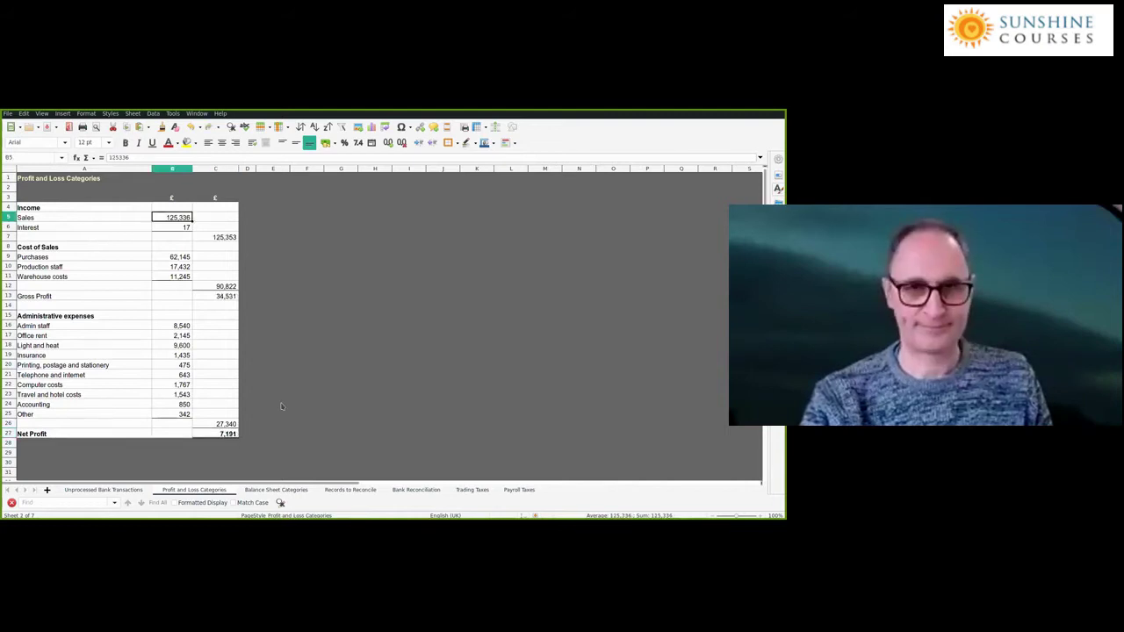
Enter the transactions sheet's Sales column total, 2441, as the Sales figure in B5 of the Profit and Loss Categories sheet
{"action": "left_click", "coordinate": [115, 492]}
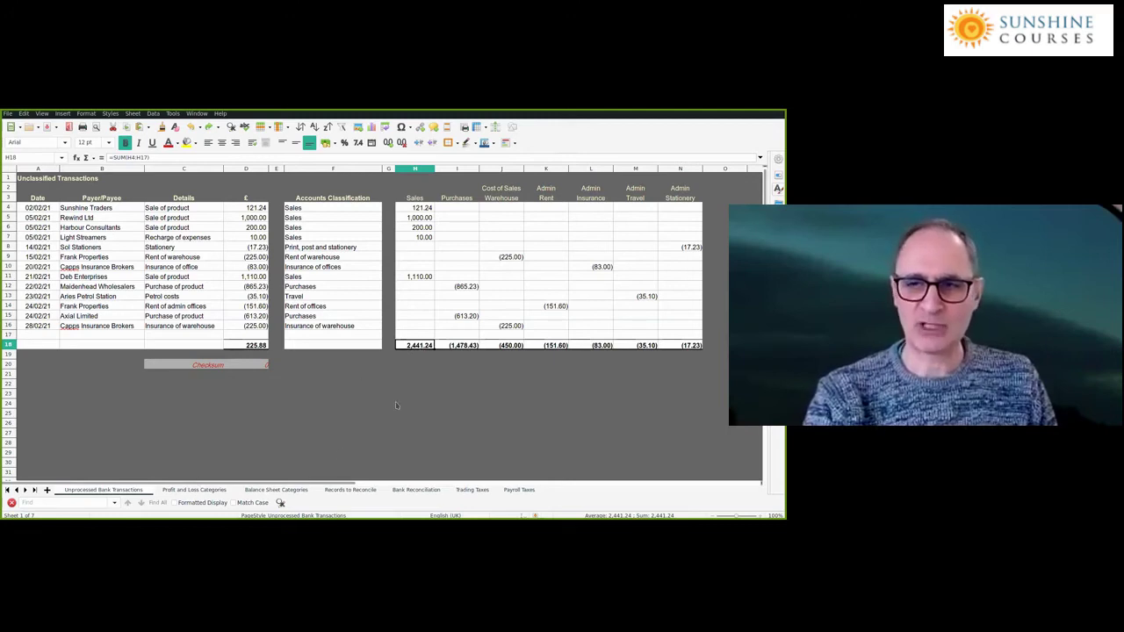
{"action": "left_click", "coordinate": [195, 490]}
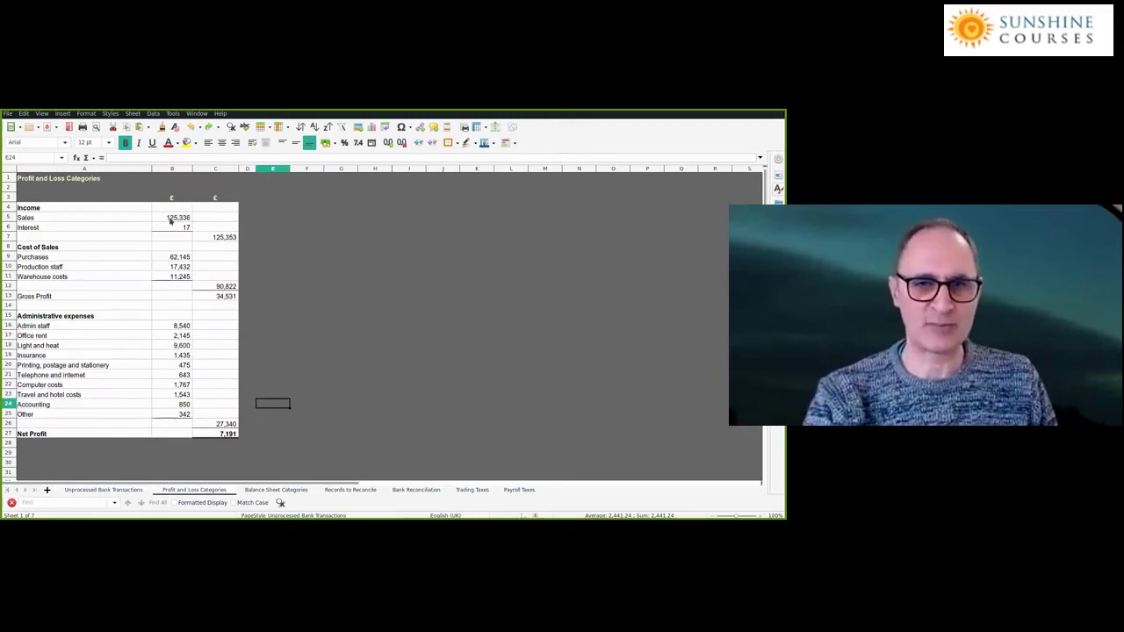
{"action": "left_click", "coordinate": [171, 219]}
{"action": "key", "text": "Return"}
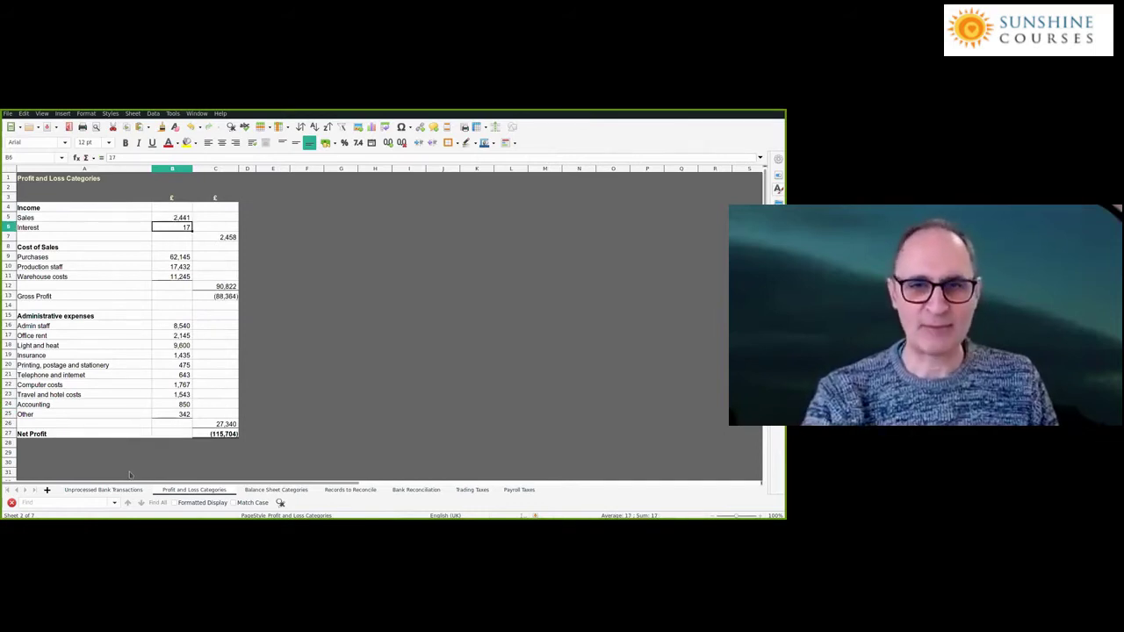
Compare the row 18 column totals on Unprocessed Bank Transactions with the Sales figure in B5 of Profit and Loss Categories
{"action": "left_click", "coordinate": [103, 490]}
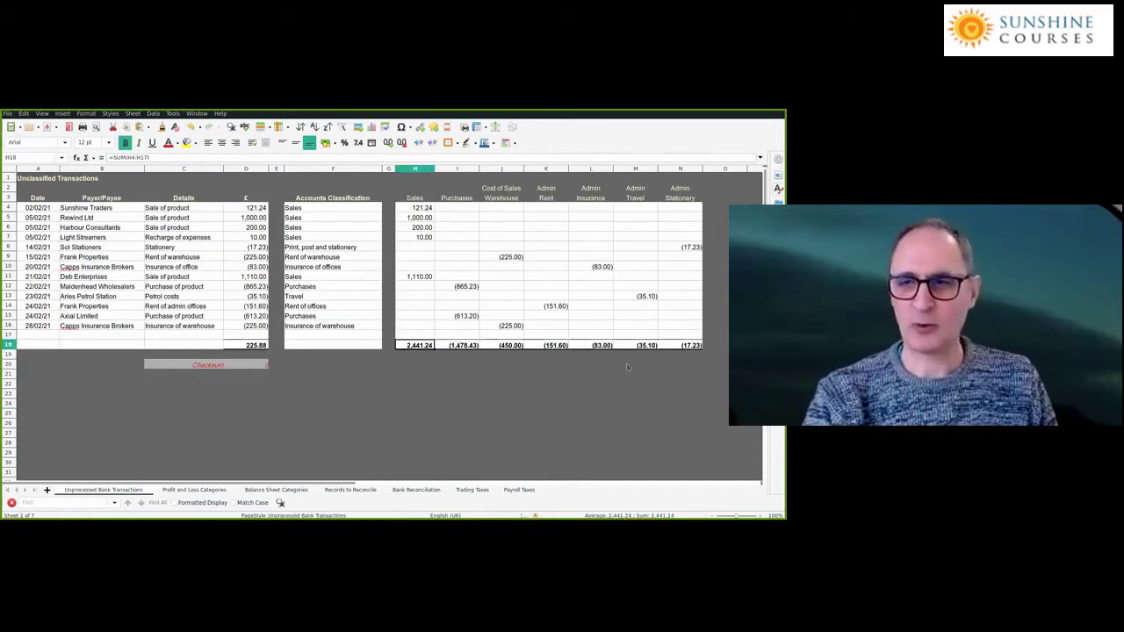
{"action": "left_click", "coordinate": [182, 492]}
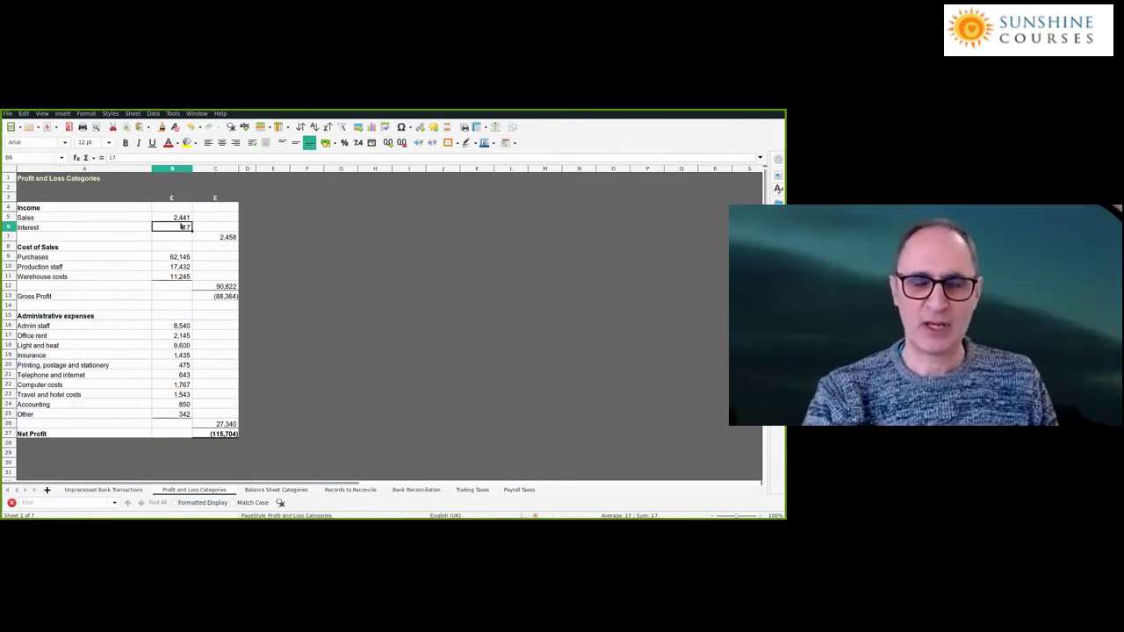
{"action": "left_click", "coordinate": [181, 218]}
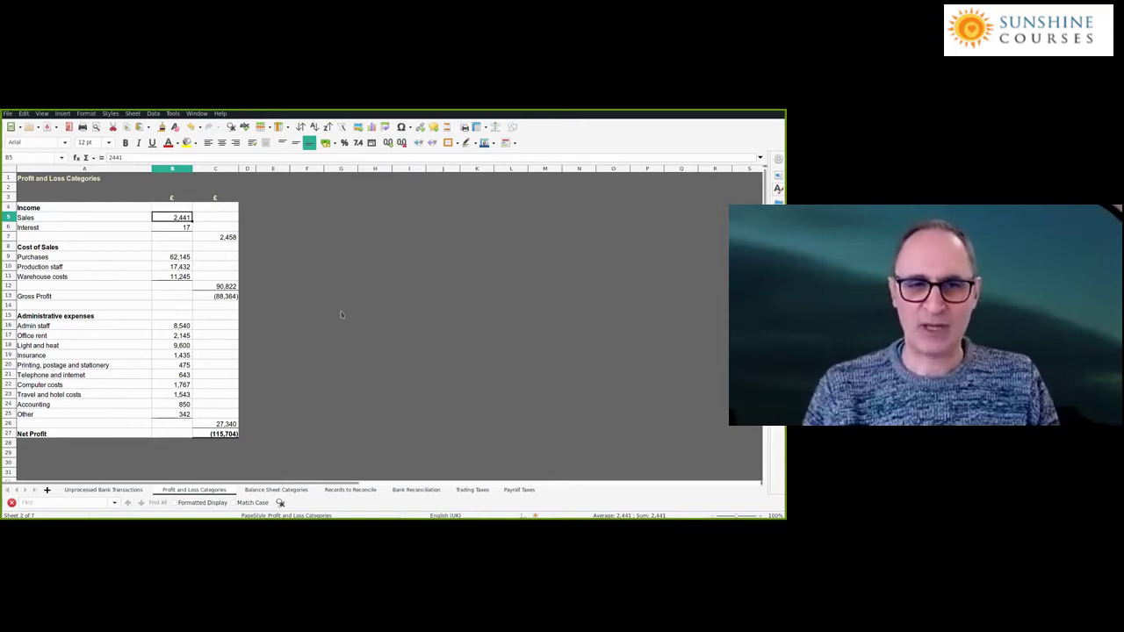
Review the category labels for Production staff, Warehouse costs, Gross Profit, Admin staff, Office rent and Sales
{"action": "left_click", "coordinate": [29, 266]}
{"action": "left_click", "coordinate": [27, 277]}
{"action": "left_click", "coordinate": [24, 296]}
{"action": "left_click", "coordinate": [21, 326]}
{"action": "left_click", "coordinate": [22, 335]}
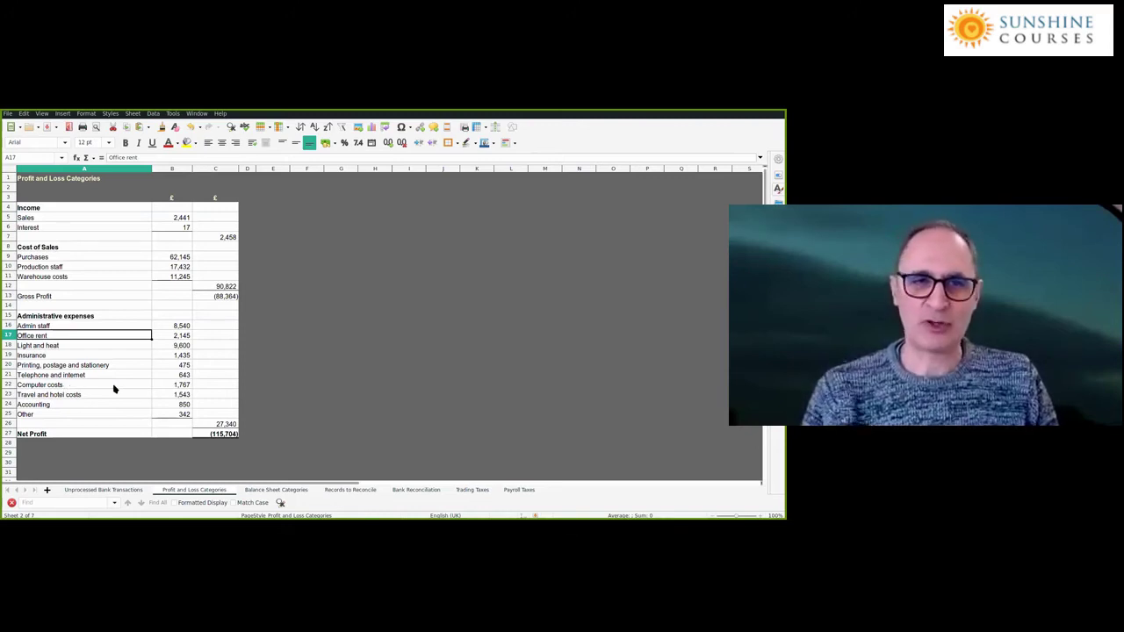
{"action": "left_click", "coordinate": [34, 219]}
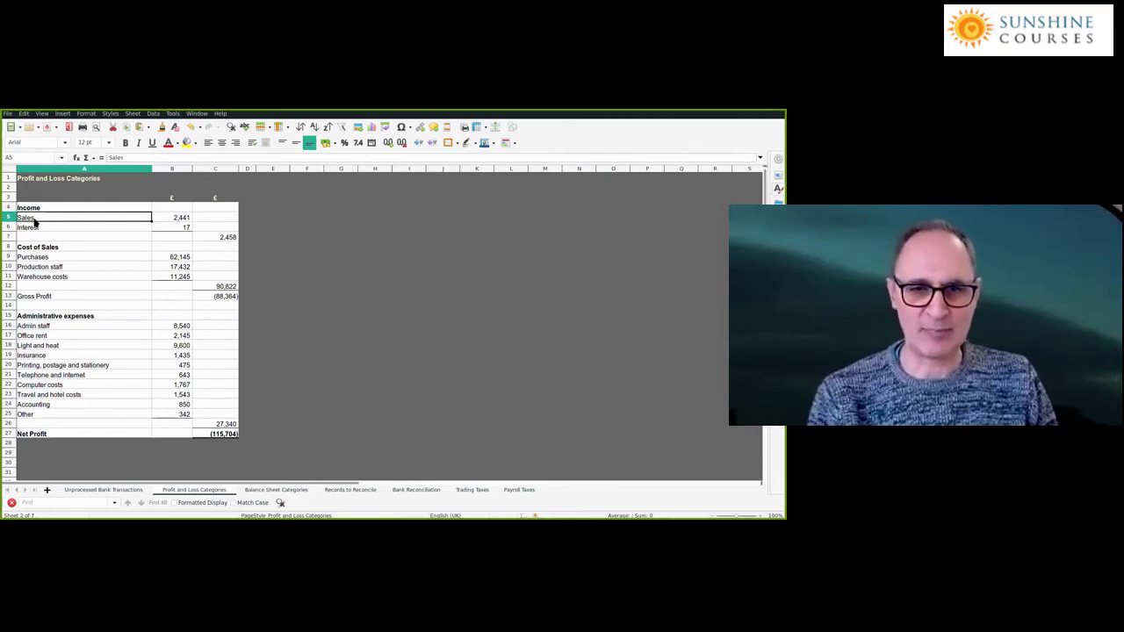
Examine the Light and heat category and its amount, and check the Sales, Interest and Purchases figures in column B
{"action": "left_click", "coordinate": [41, 347]}
{"action": "left_click", "coordinate": [170, 348]}
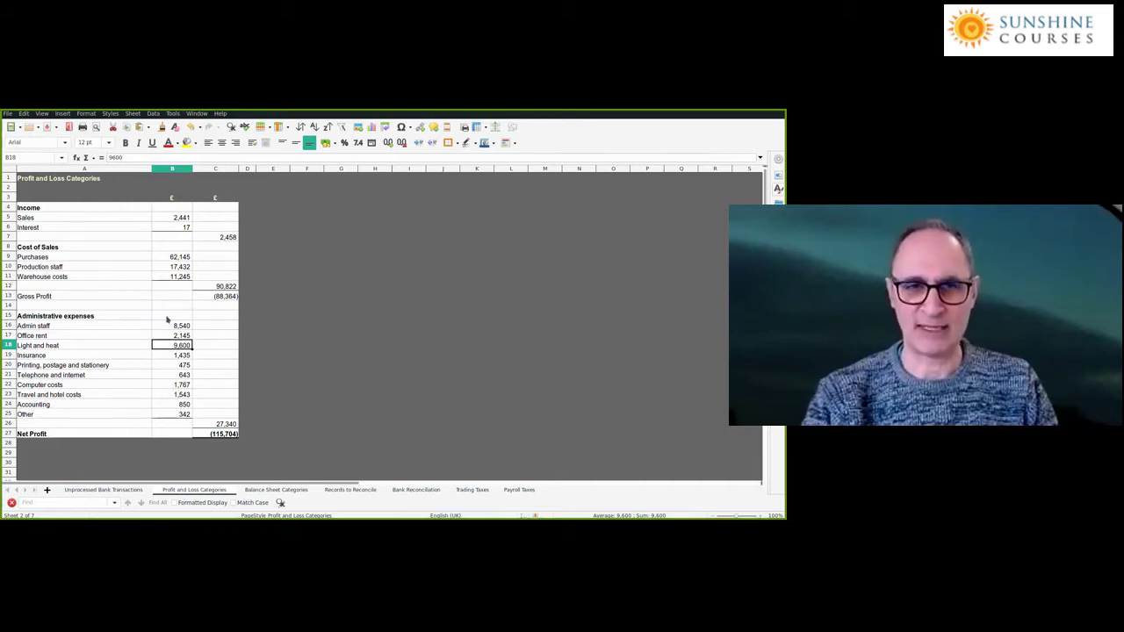
{"action": "left_click", "coordinate": [173, 218]}
{"action": "left_click", "coordinate": [174, 228]}
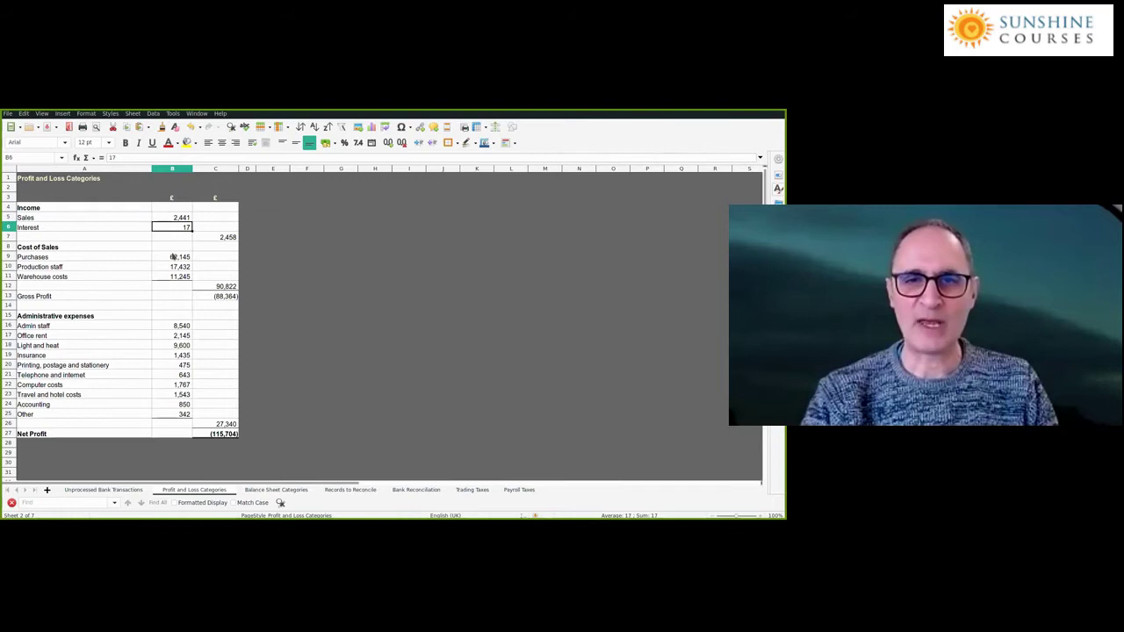
{"action": "left_click", "coordinate": [173, 257]}
{"action": "left_click", "coordinate": [173, 217]}
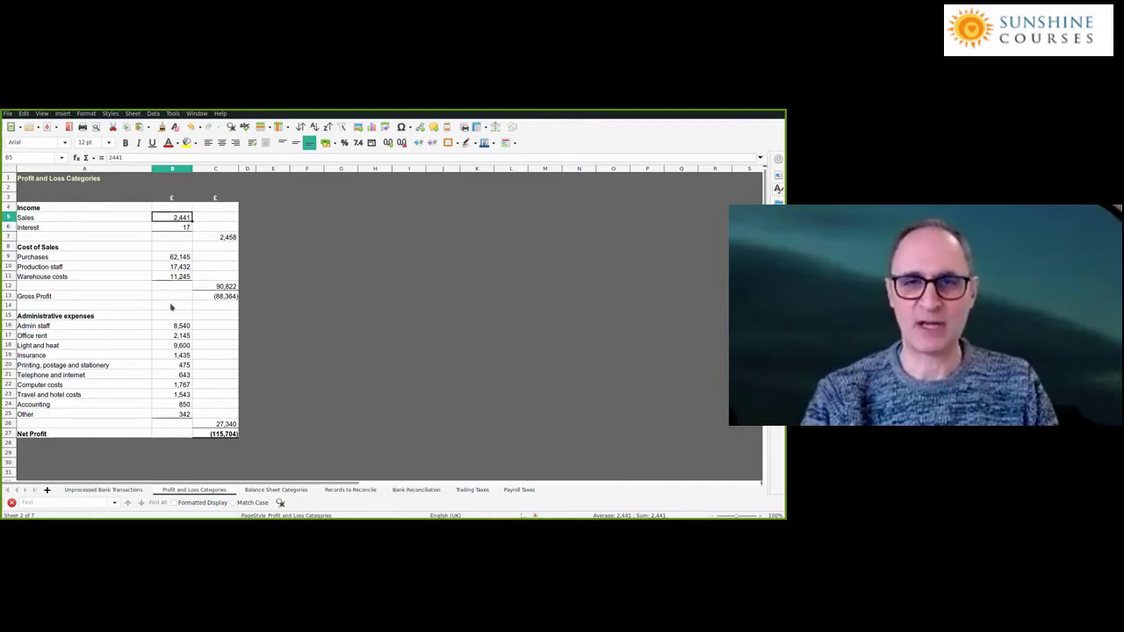
Compare the Profit and Loss Categories figures with the analysed column totals on the Unprocessed Bank Transactions sheet
{"action": "left_click", "coordinate": [103, 490]}
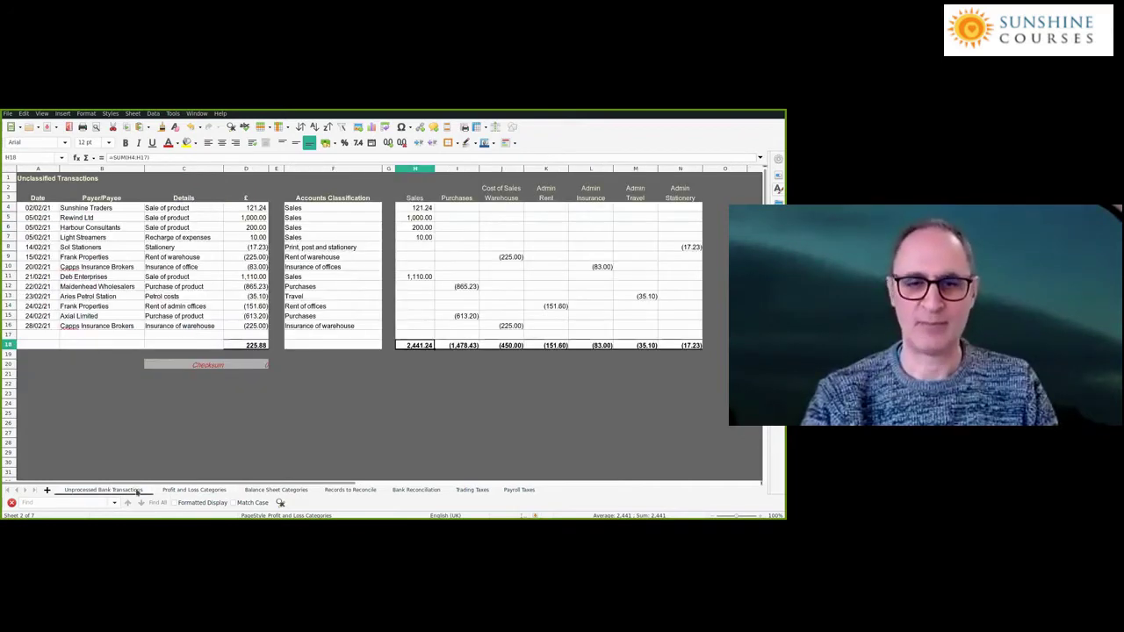
{"action": "left_click", "coordinate": [194, 490]}
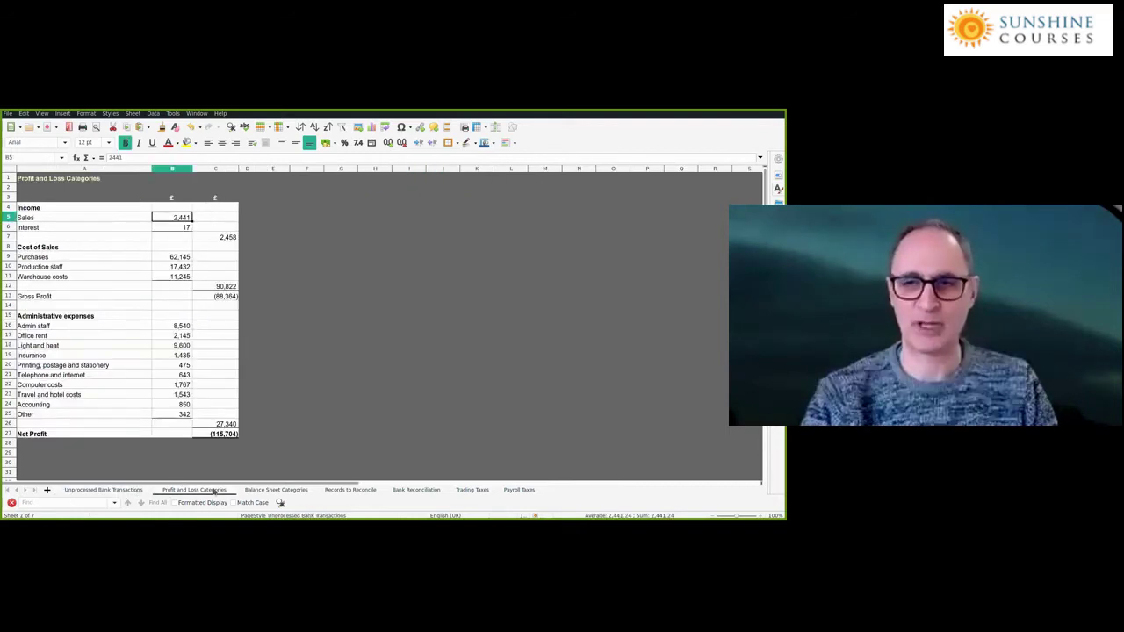
{"action": "left_click", "coordinate": [103, 490]}
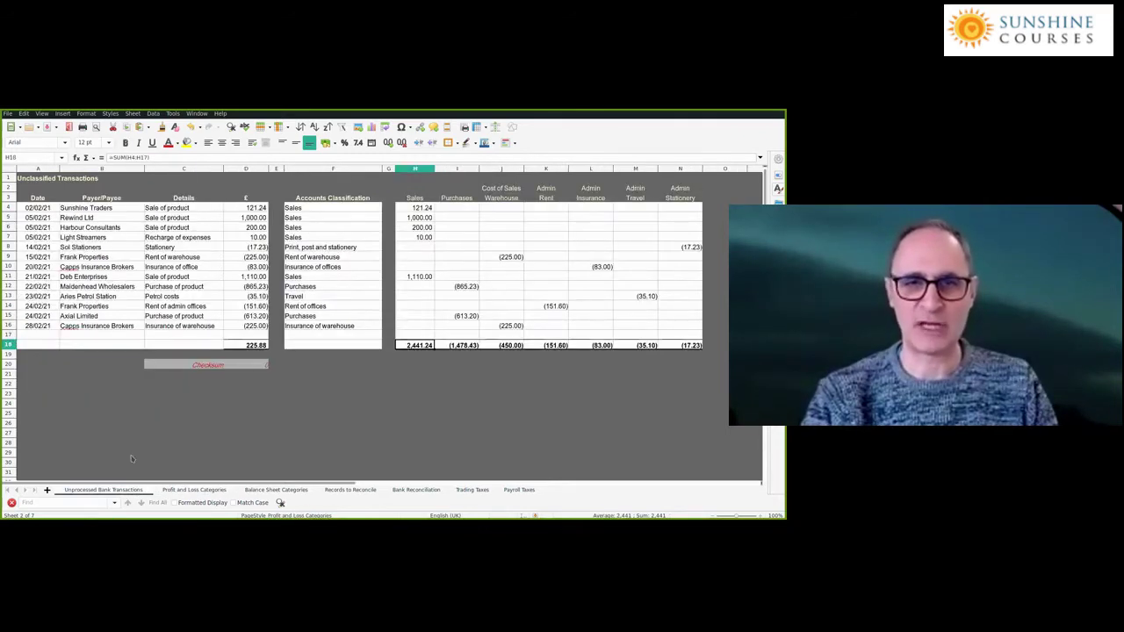
{"action": "left_click", "coordinate": [194, 490]}
{"action": "left_click", "coordinate": [102, 490]}
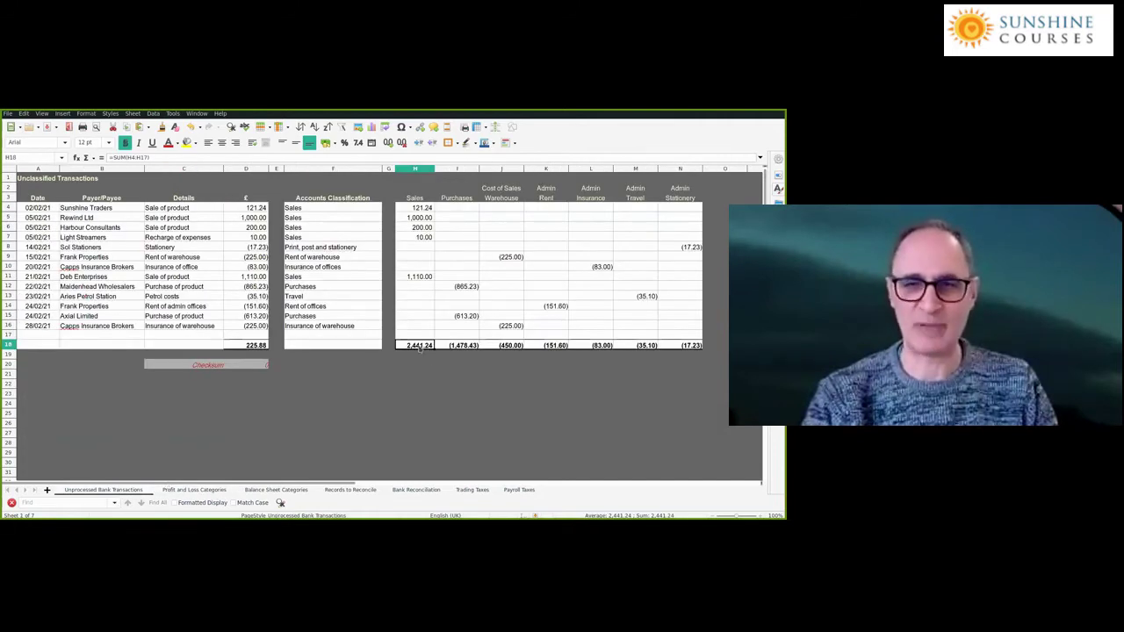
Compare the Sales column total in H18 of Unprocessed Bank Transactions with the Sales figure on Profit and Loss Categories
{"action": "left_click", "coordinate": [181, 490]}
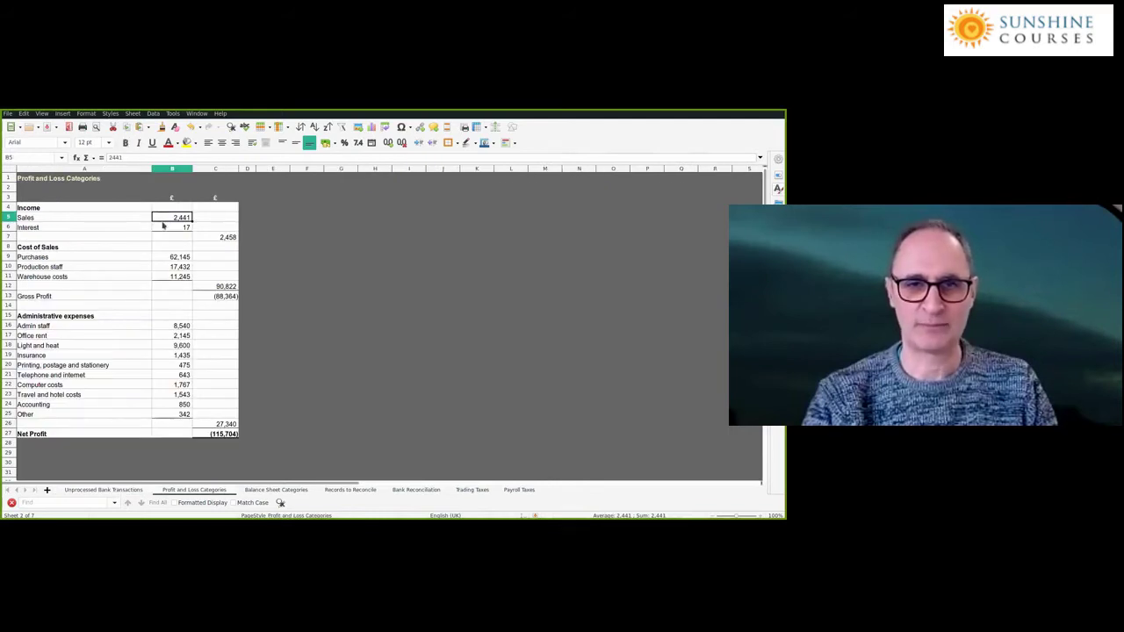
{"action": "left_click", "coordinate": [105, 491]}
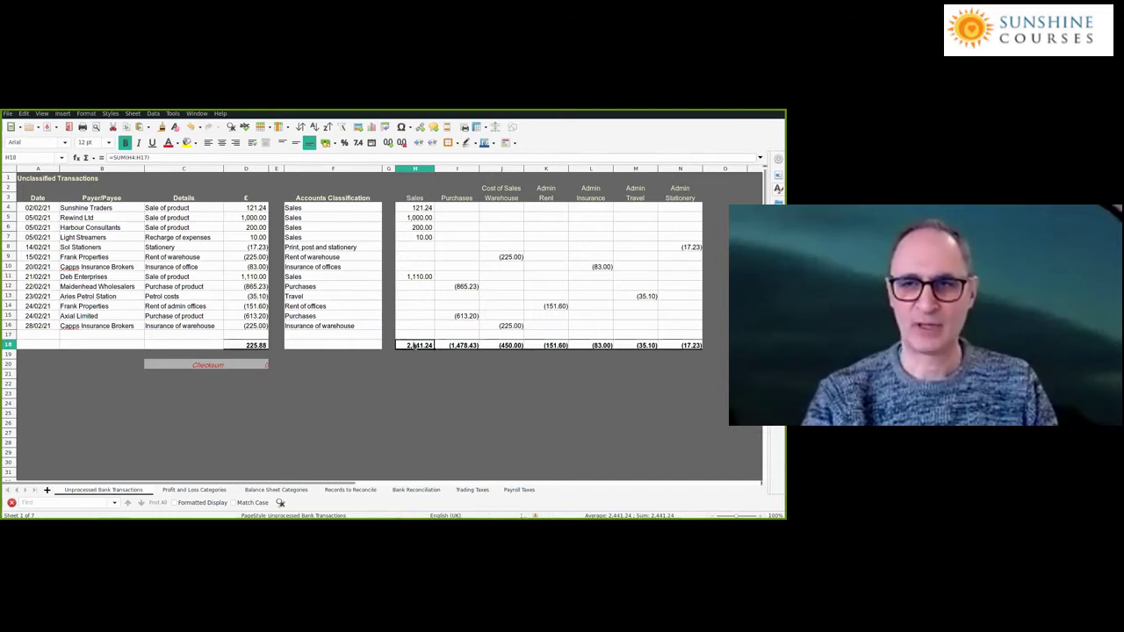
{"action": "left_click", "coordinate": [194, 490]}
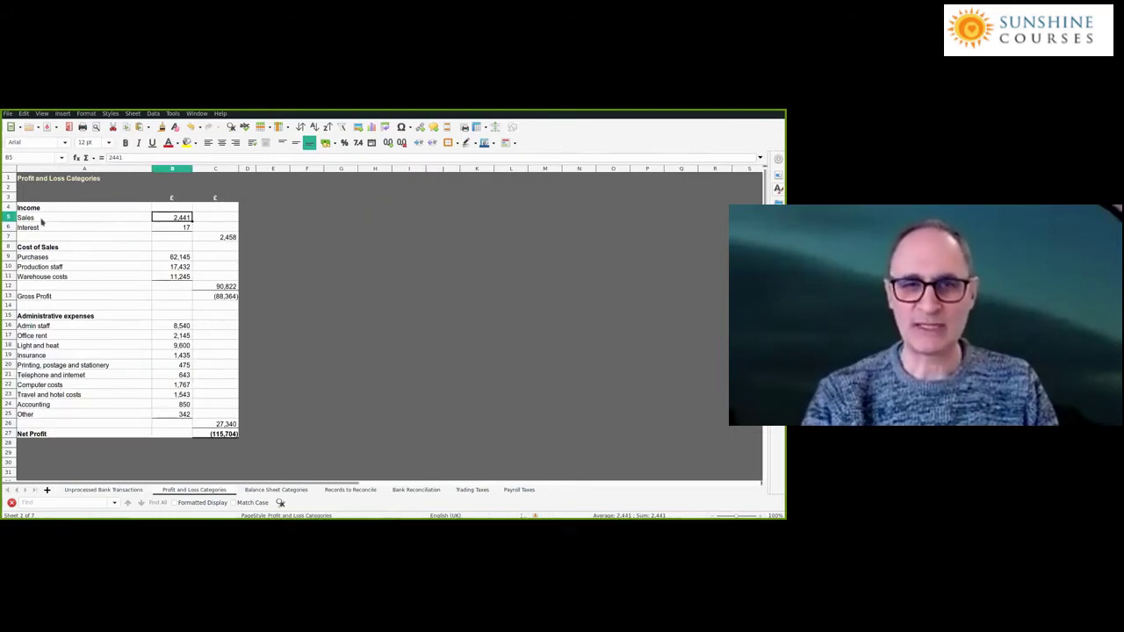
{"action": "left_click", "coordinate": [187, 220]}
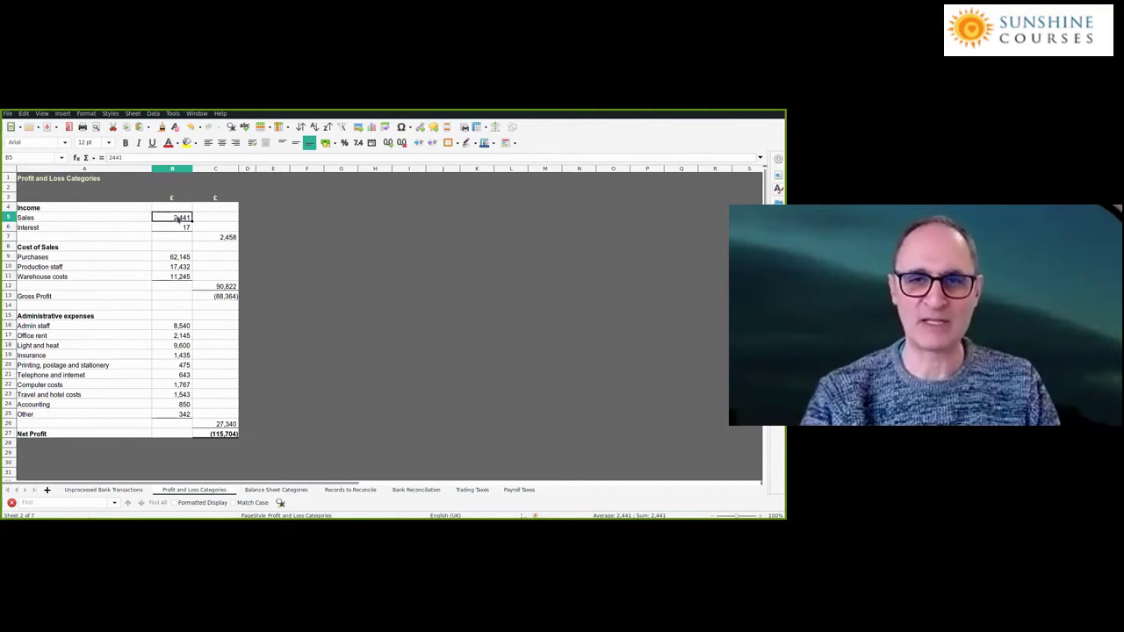
Check the row 18 totals for Purchases, Cost of Sales Warehouse and Admin Rent on Unprocessed Bank Transactions
{"action": "left_click", "coordinate": [130, 490]}
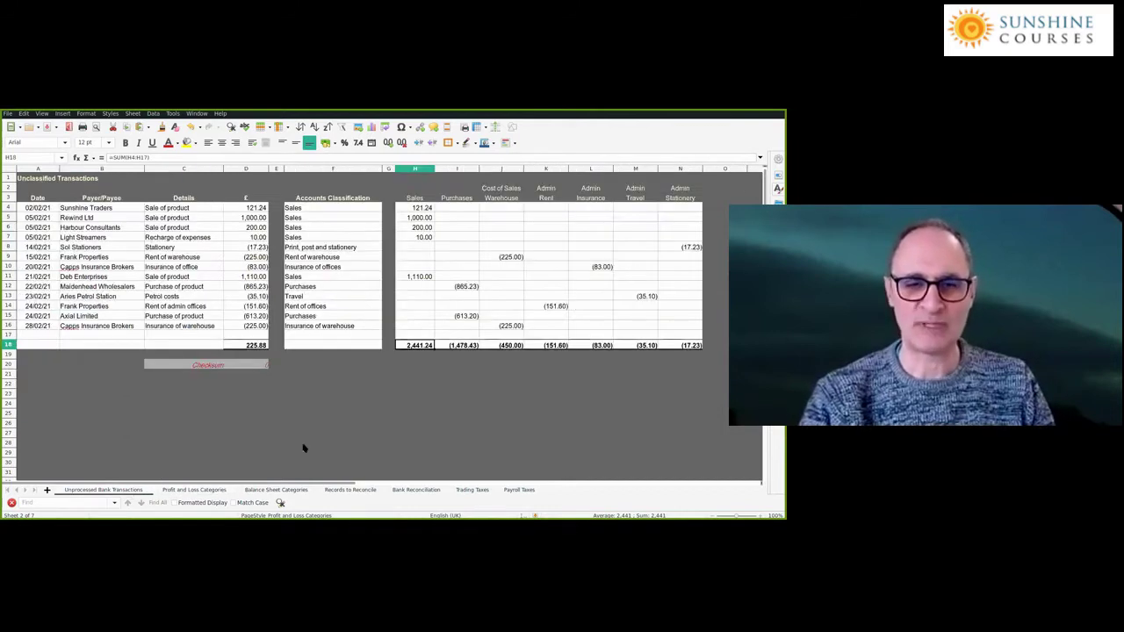
{"action": "left_click", "coordinate": [475, 346]}
{"action": "key", "text": "Right"}
{"action": "key", "text": "Right"}
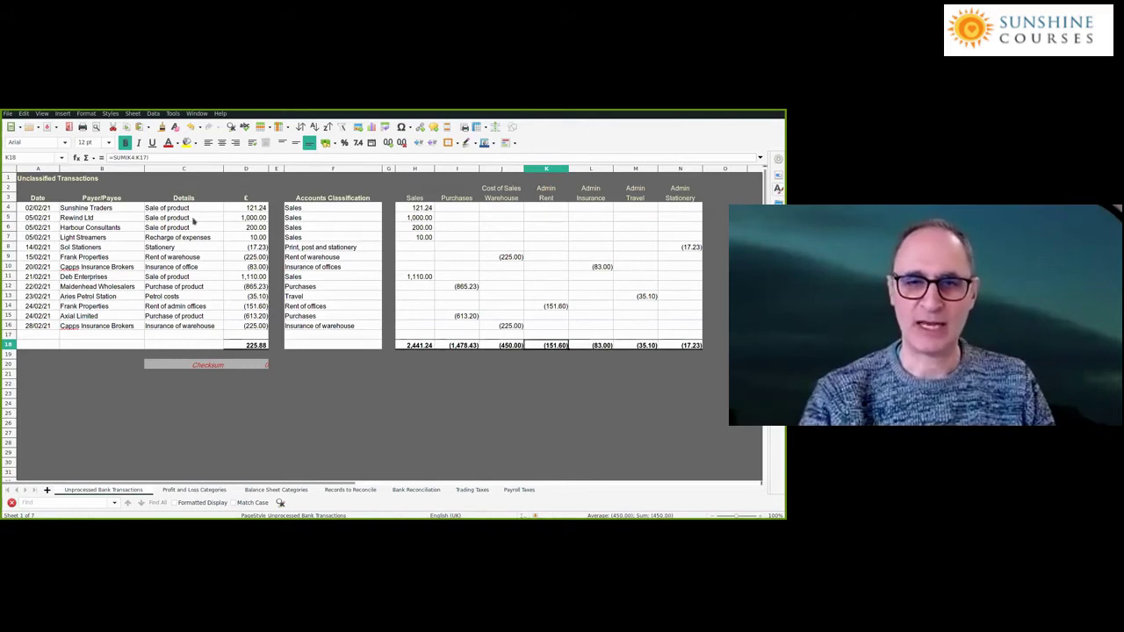
{"action": "key", "text": "Left"}
{"action": "key", "text": "Left"}
{"action": "key", "text": "Left"}
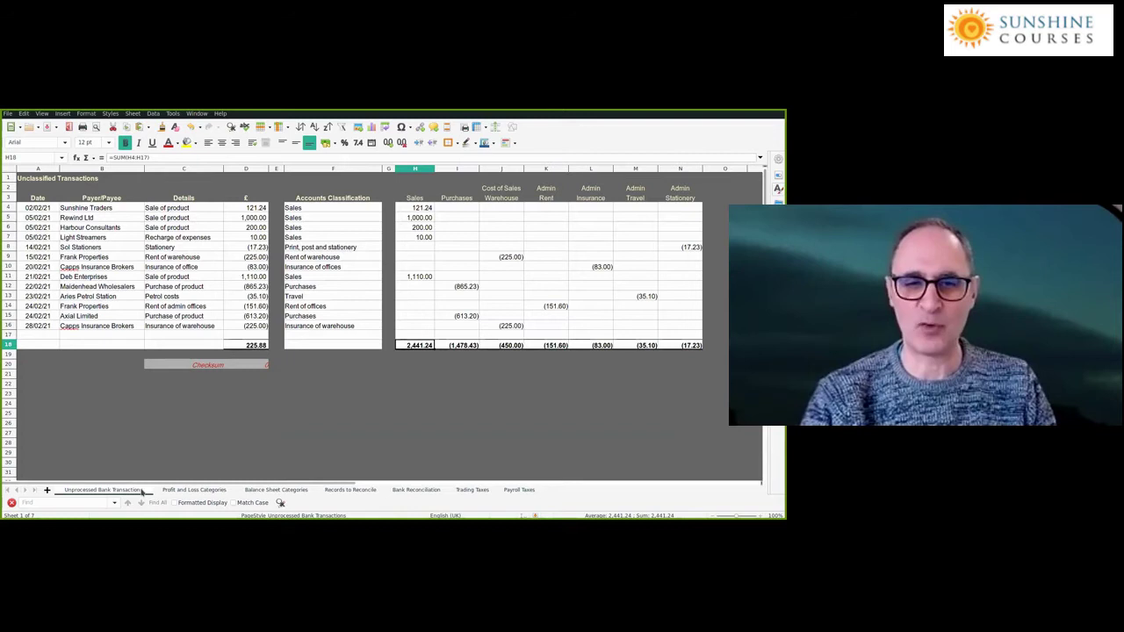
Trace the Profit and Loss Sales figure back to the individual sales entries in H4:H7 and H11 on Unprocessed Bank Transactions
{"action": "key", "text": "ctrl+Page_Down"}
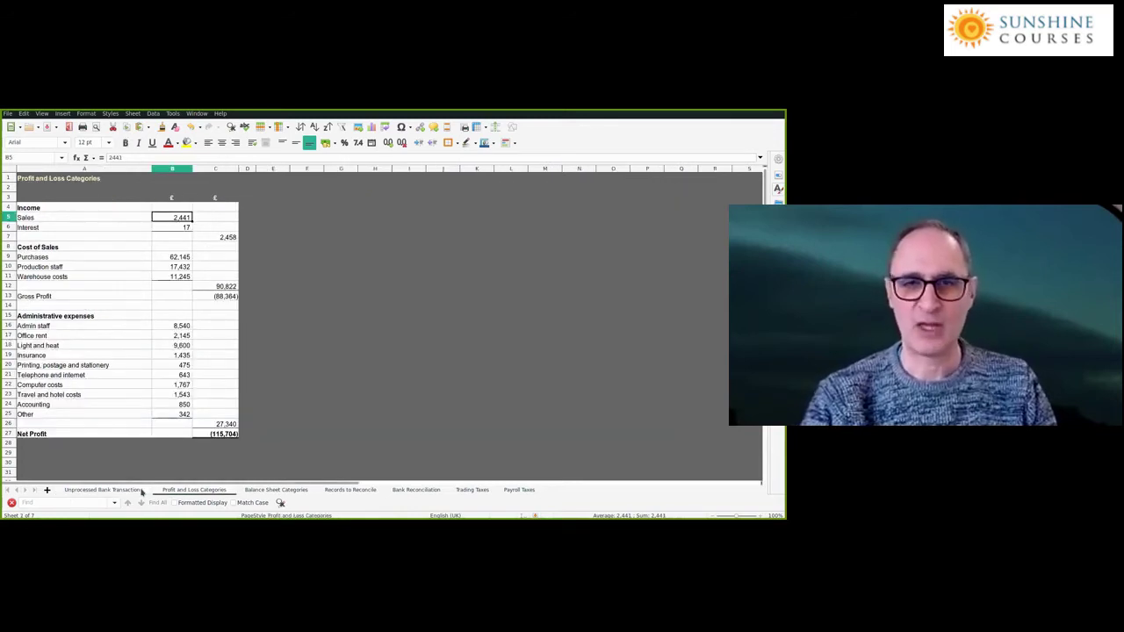
{"action": "left_click", "coordinate": [139, 491]}
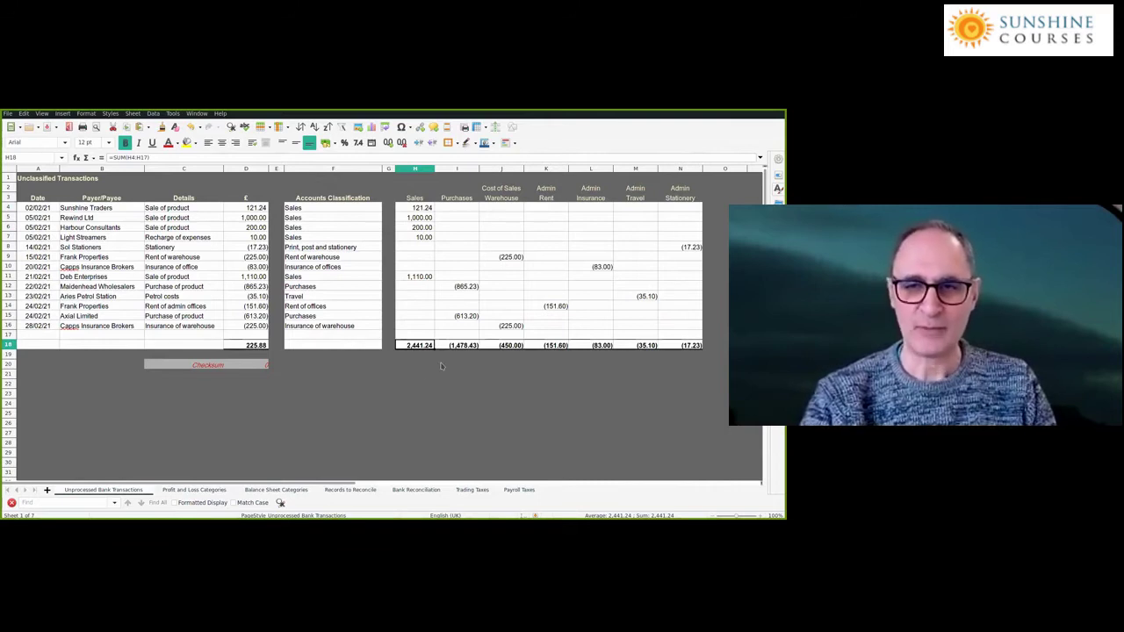
{"action": "left_click", "coordinate": [197, 490]}
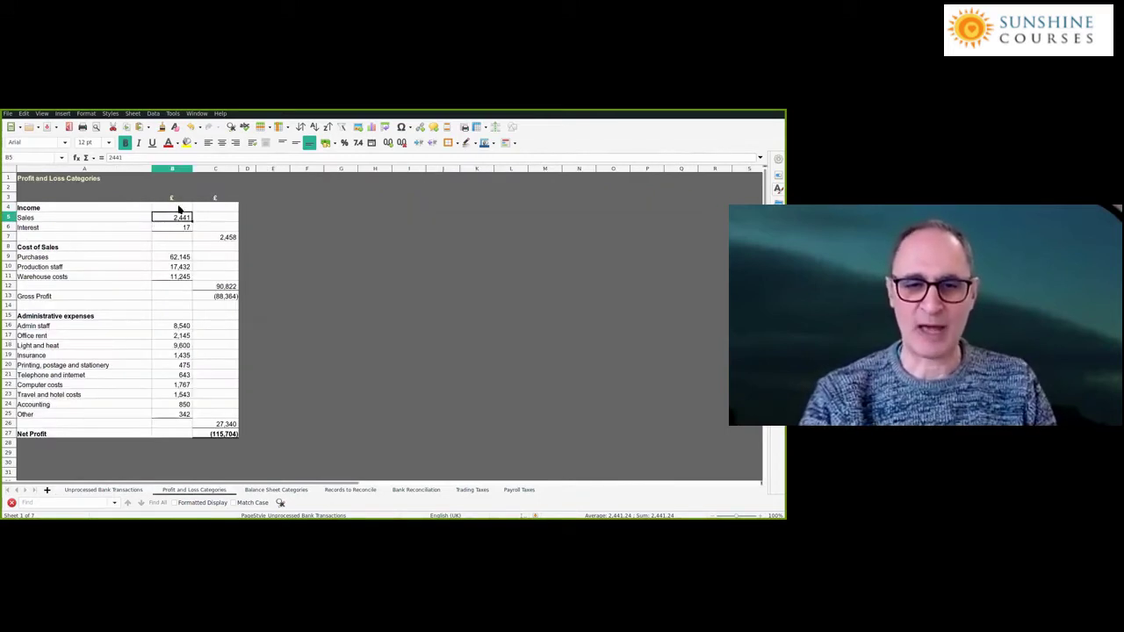
{"action": "left_click", "coordinate": [123, 490]}
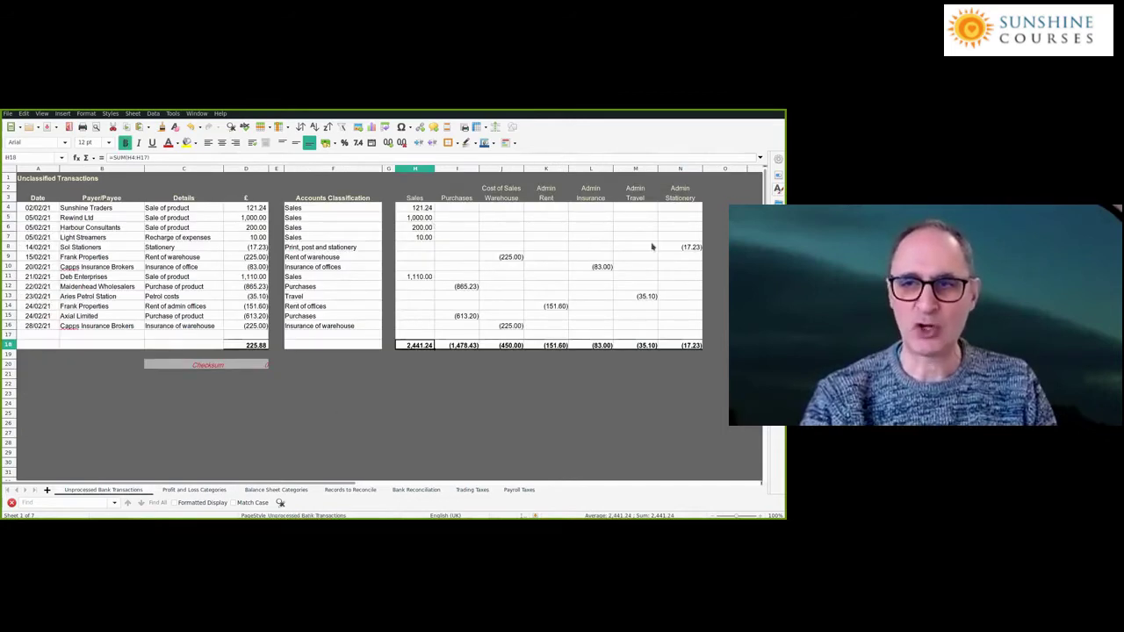
{"action": "left_click", "coordinate": [413, 277]}
{"action": "left_click", "coordinate": [417, 236]}
{"action": "left_click", "coordinate": [418, 227]}
{"action": "left_click", "coordinate": [418, 217]}
{"action": "left_click", "coordinate": [418, 208]}
{"action": "left_click", "coordinate": [417, 276]}
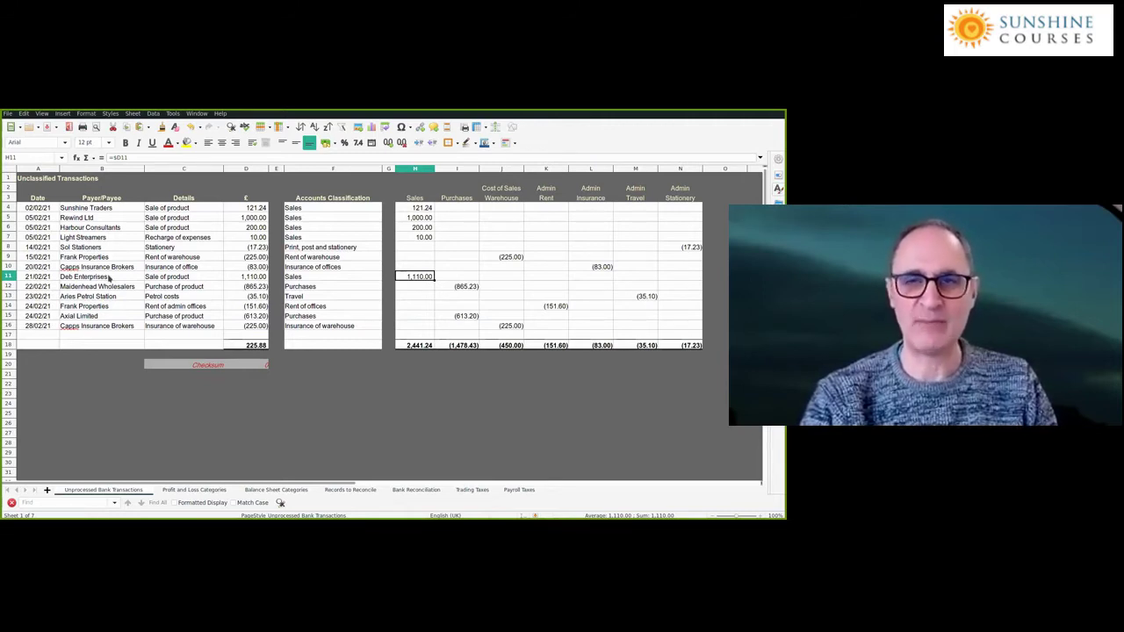
Insert a blank column before Payer/Payee and narrow it to about 3.08 cm
{"action": "left_click", "coordinate": [102, 169]}
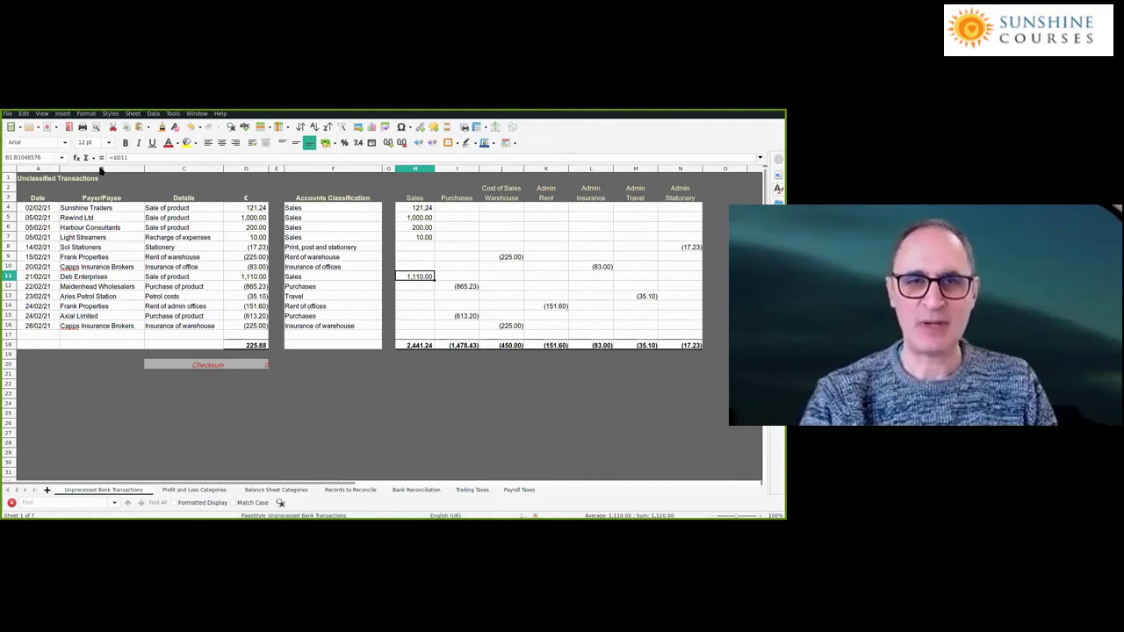
{"action": "left_click", "coordinate": [133, 114]}
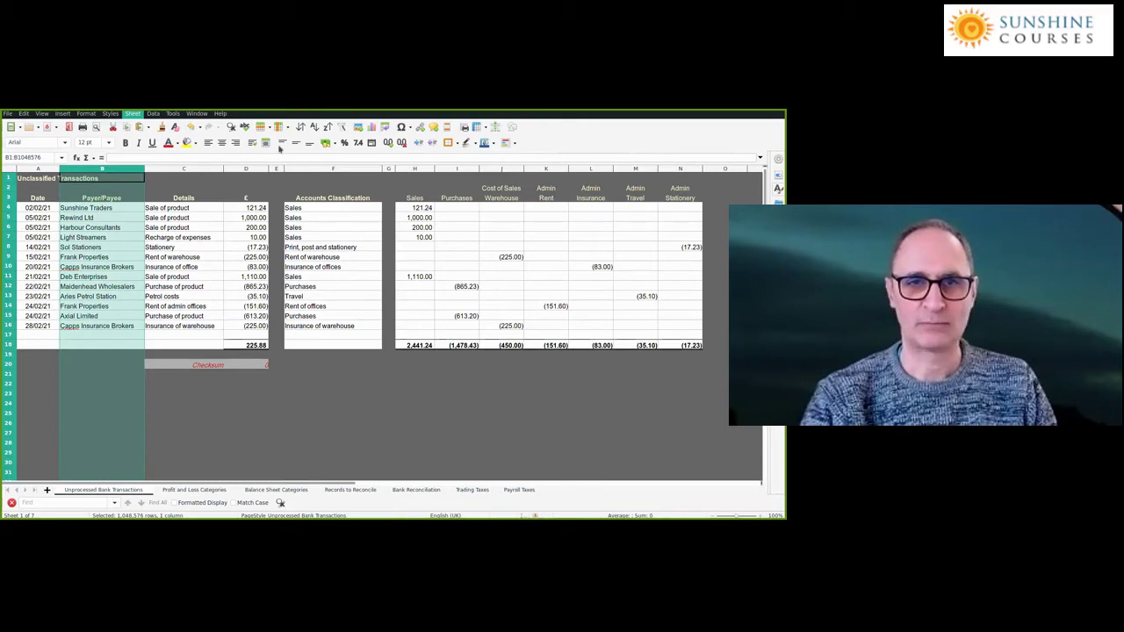
{"action": "left_click", "coordinate": [102, 175]}
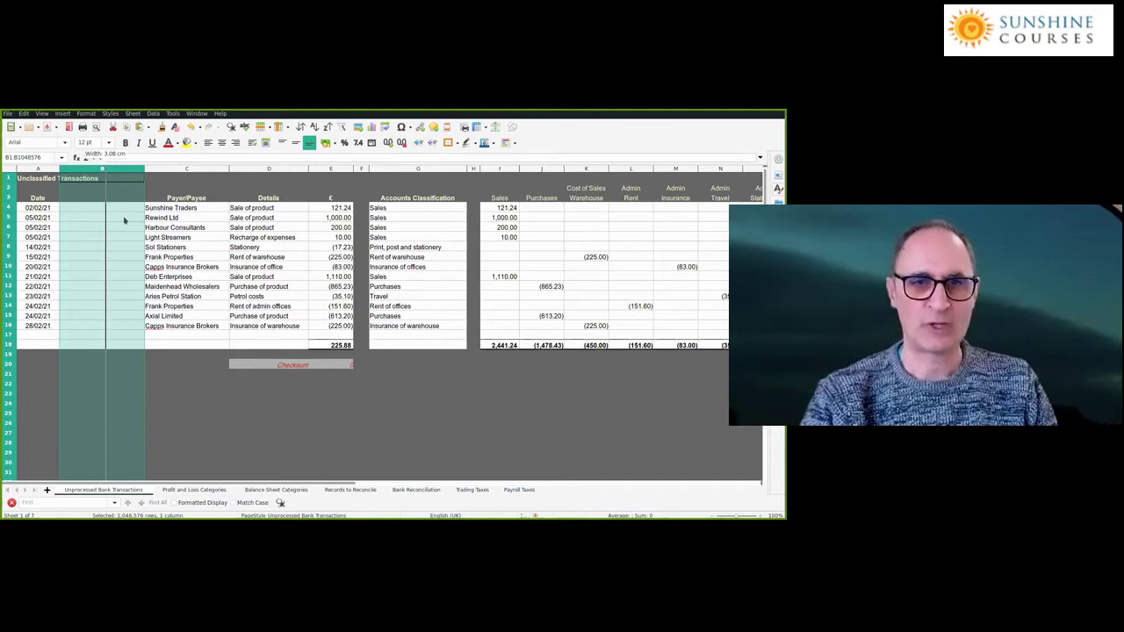
Enter the heading Audit Trail in B3 of the blank column
{"action": "key", "text": "Down"}
{"action": "key", "text": "Down"}
{"action": "type", "text": "Add"}
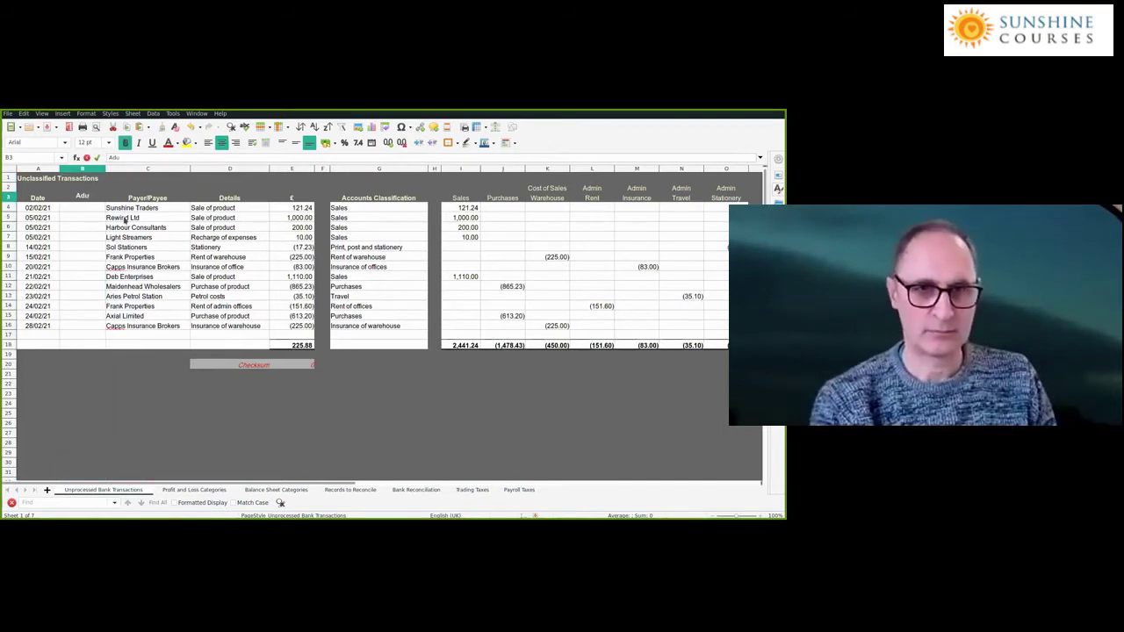
{"action": "type", "text": "it Trail"}
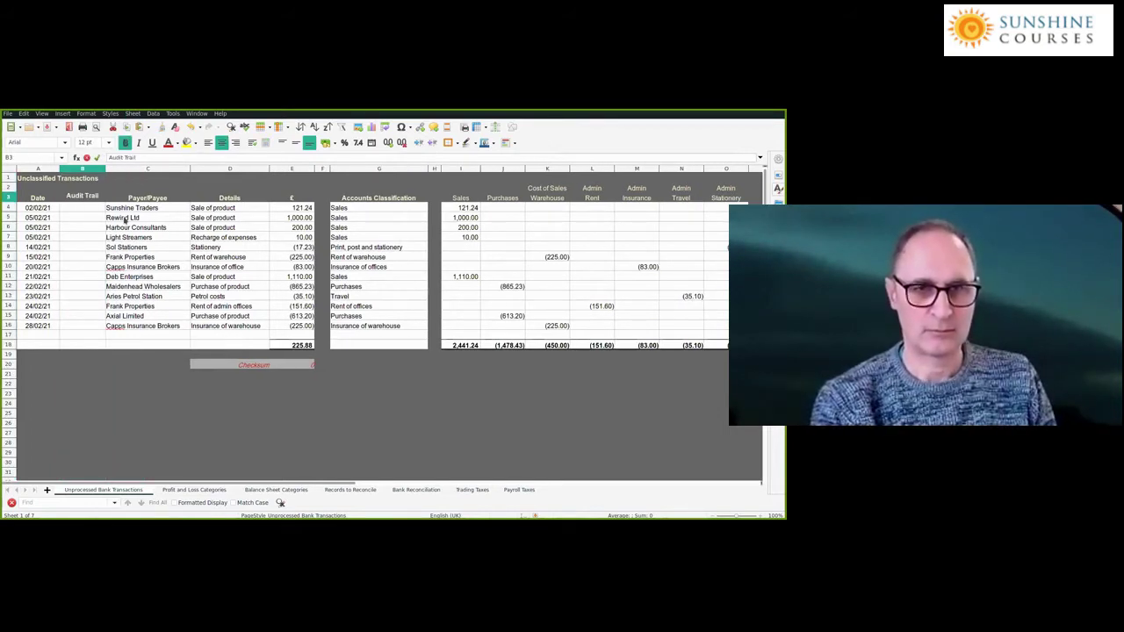
{"action": "key", "text": "Return"}
Set the heading of the blank column in B3 to Ref
{"action": "key", "text": "Up"}
{"action": "type", "text": "Ref"}
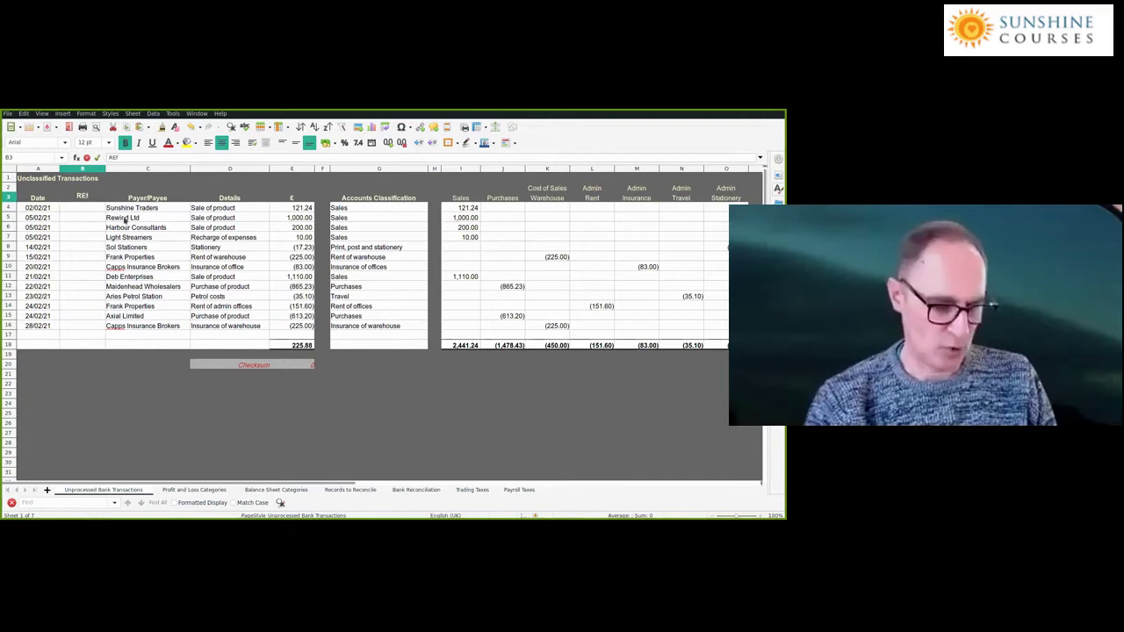
{"action": "key", "text": "Return"}
{"action": "key", "text": "Return"}
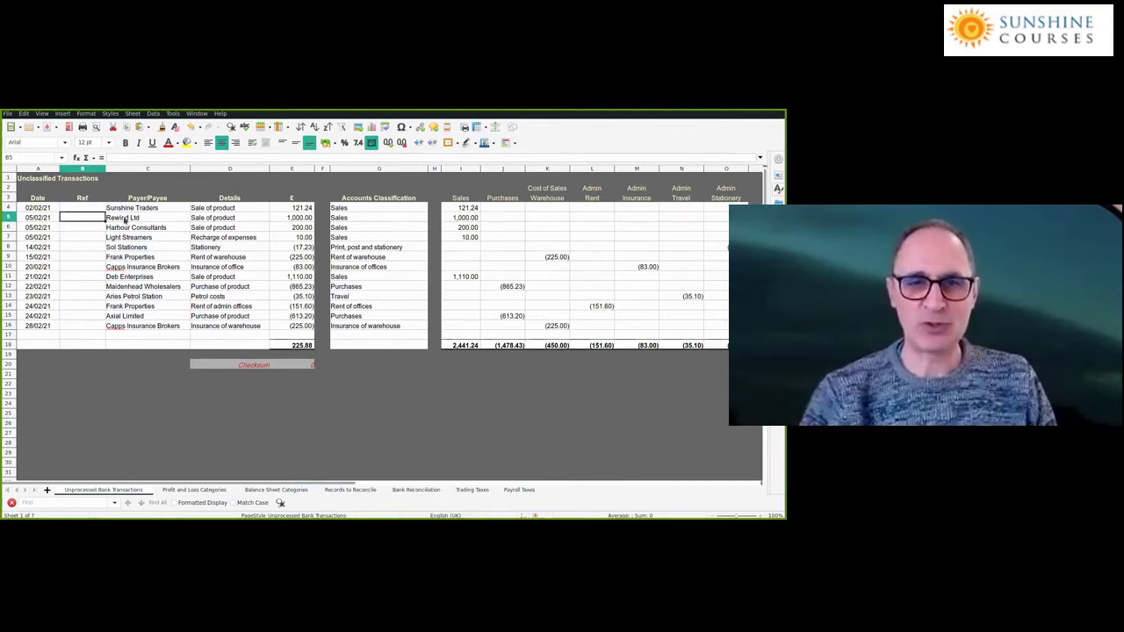
Enter the reference Inv 9345 in B4 for the Sunshine Traders transaction
{"action": "key", "text": "Down"}
{"action": "key", "text": "Down"}
{"action": "key", "text": "Down"}
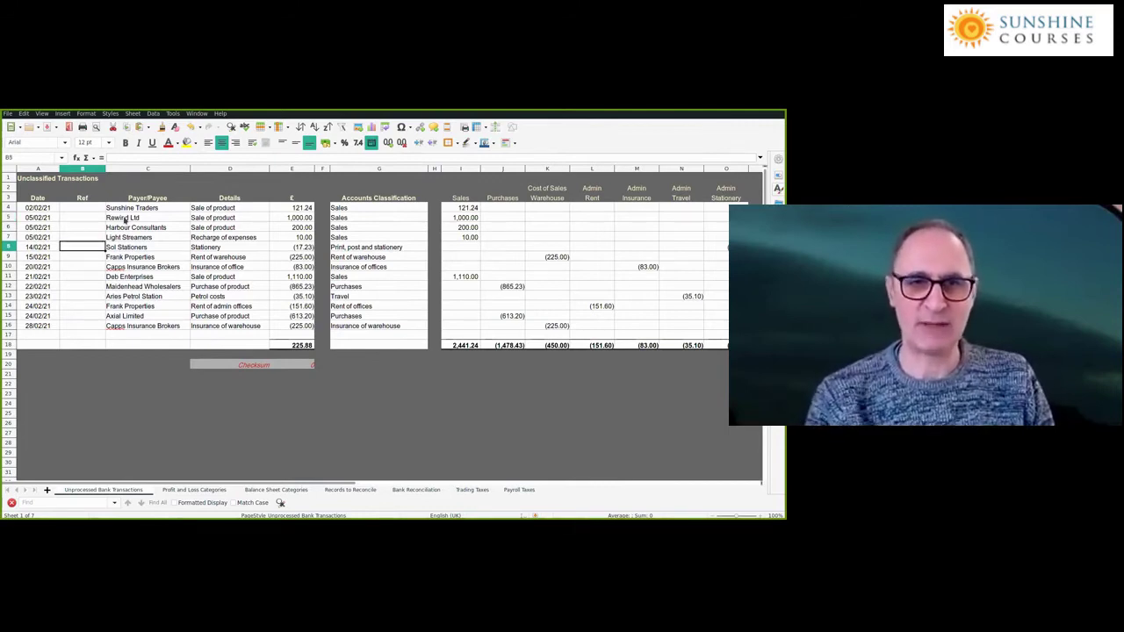
{"action": "key", "text": "Up"}
{"action": "key", "text": "Up"}
{"action": "key", "text": "Up"}
{"action": "key", "text": "Up"}
{"action": "type", "text": "in"}
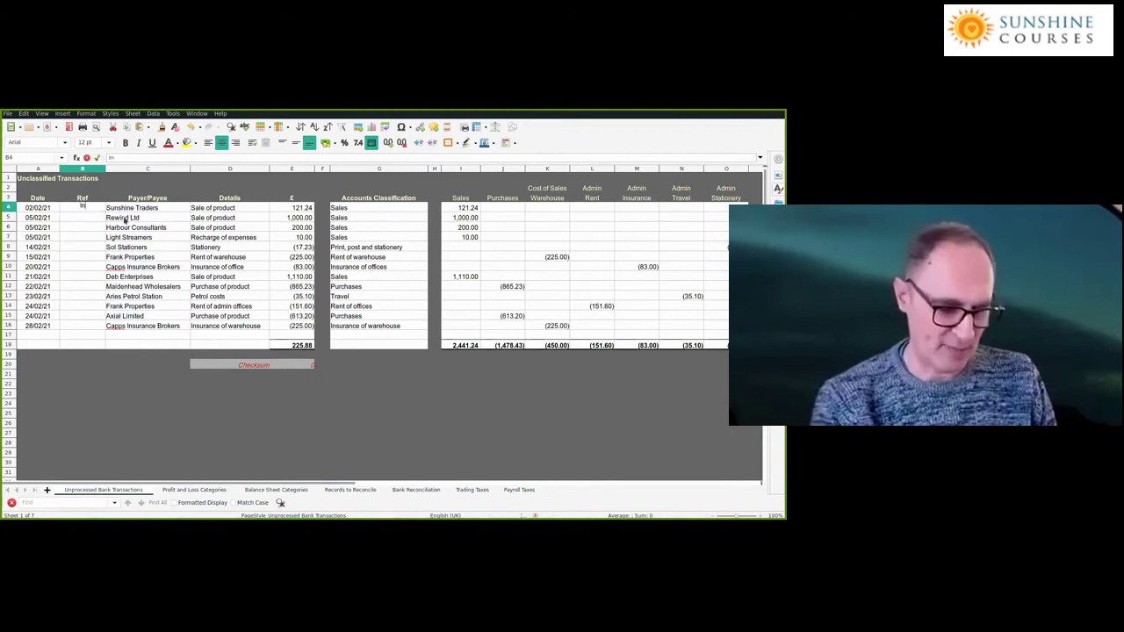
{"action": "type", "text": "v 934"}
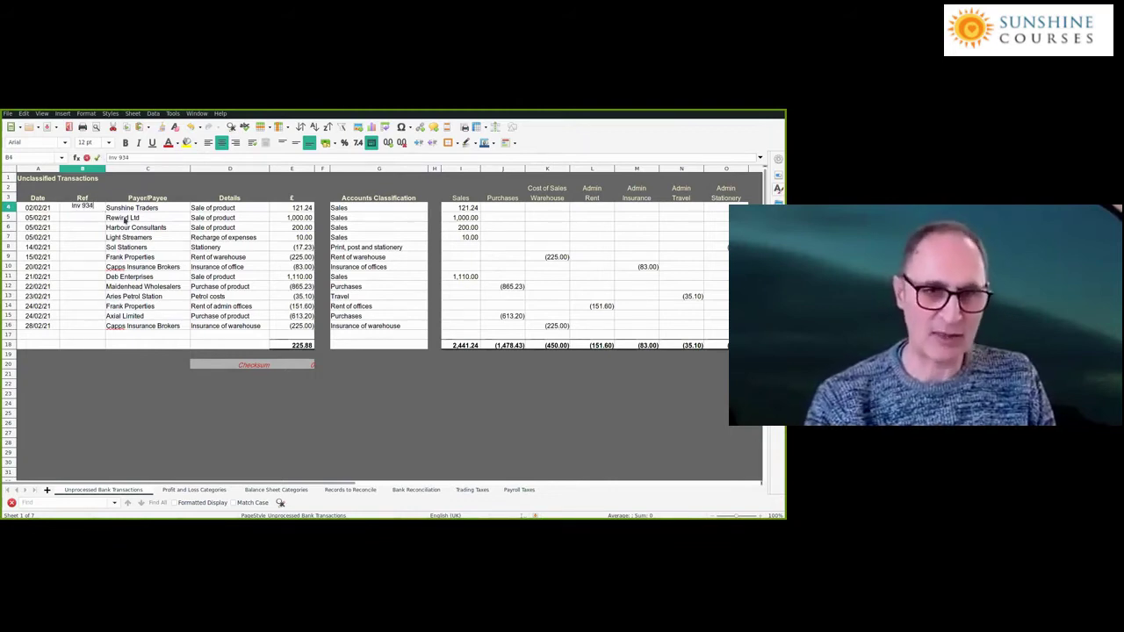
{"action": "type", "text": "5"}
{"action": "key", "text": "Return"}
Enter the references Inv 9346 for Rewind Ltd in B5 and Inv 9347 for Harbour Consultants in B6
{"action": "type", "text": "in"}
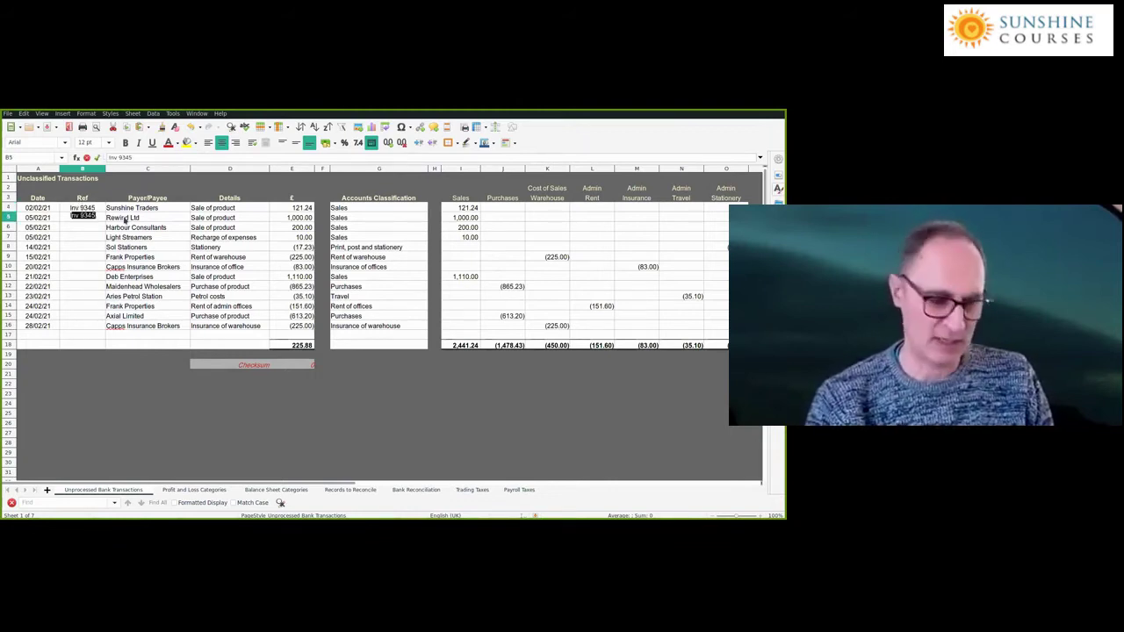
{"action": "type", "text": "v 9346"}
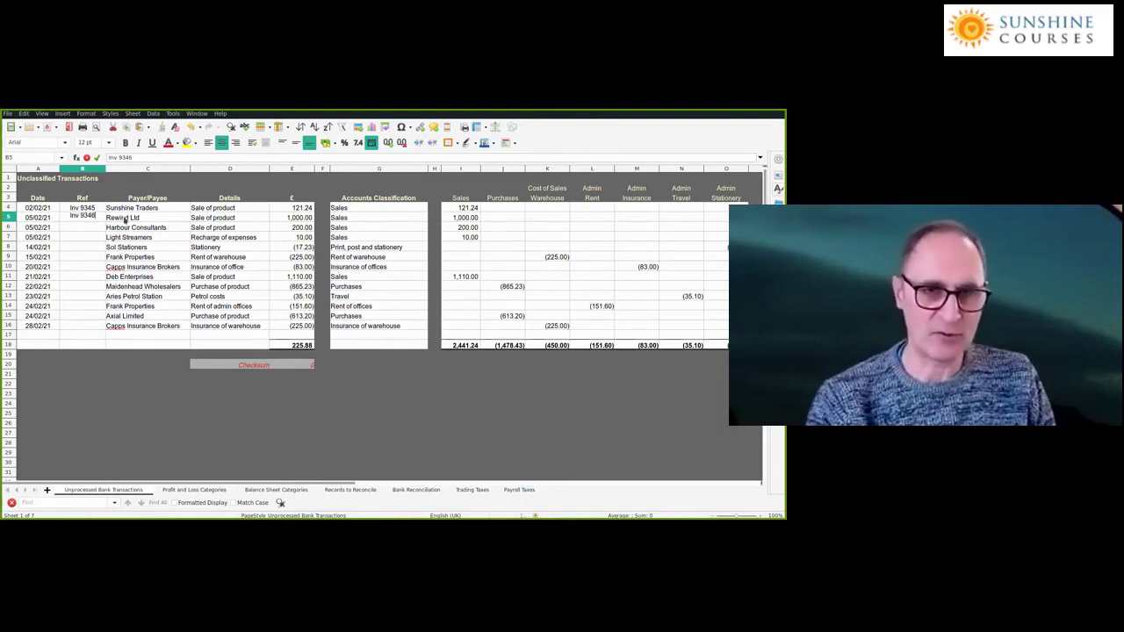
{"action": "key", "text": "Return"}
{"action": "type", "text": "i"}
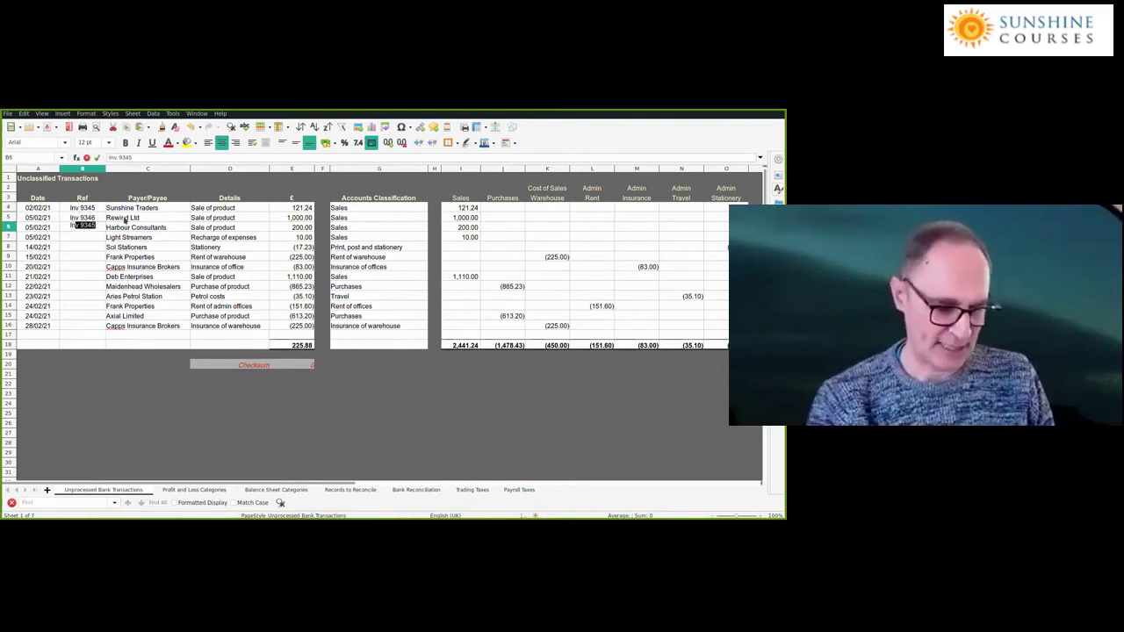
{"action": "type", "text": "nv 9347"}
{"action": "key", "text": "Return"}
{"action": "key", "text": "Return"}
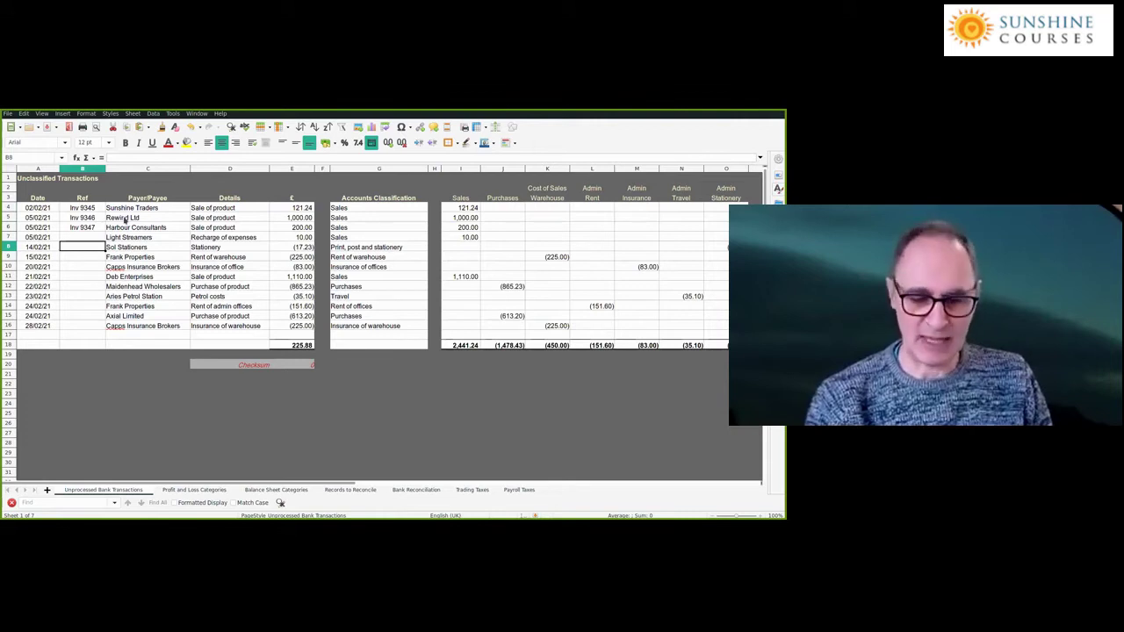
Try to enter the reference 2102.1 as a plain number in B8 for Sol Stationers
{"action": "type", "text": "21"}
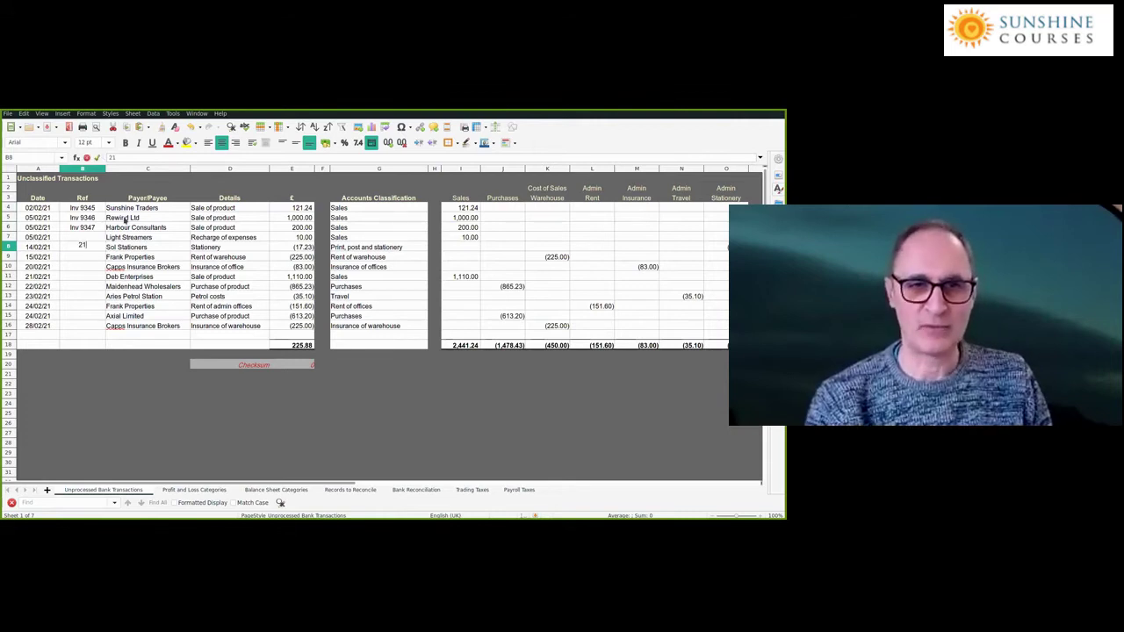
{"action": "type", "text": "02.1"}
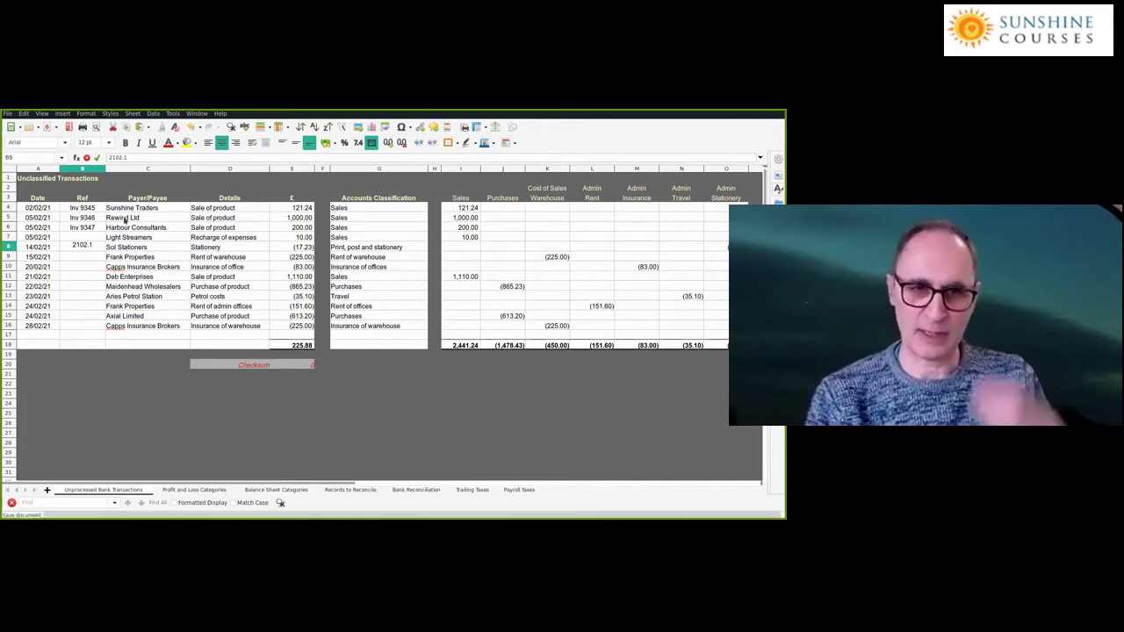
{"action": "key", "text": "Return"}
{"action": "key", "text": "Up"}
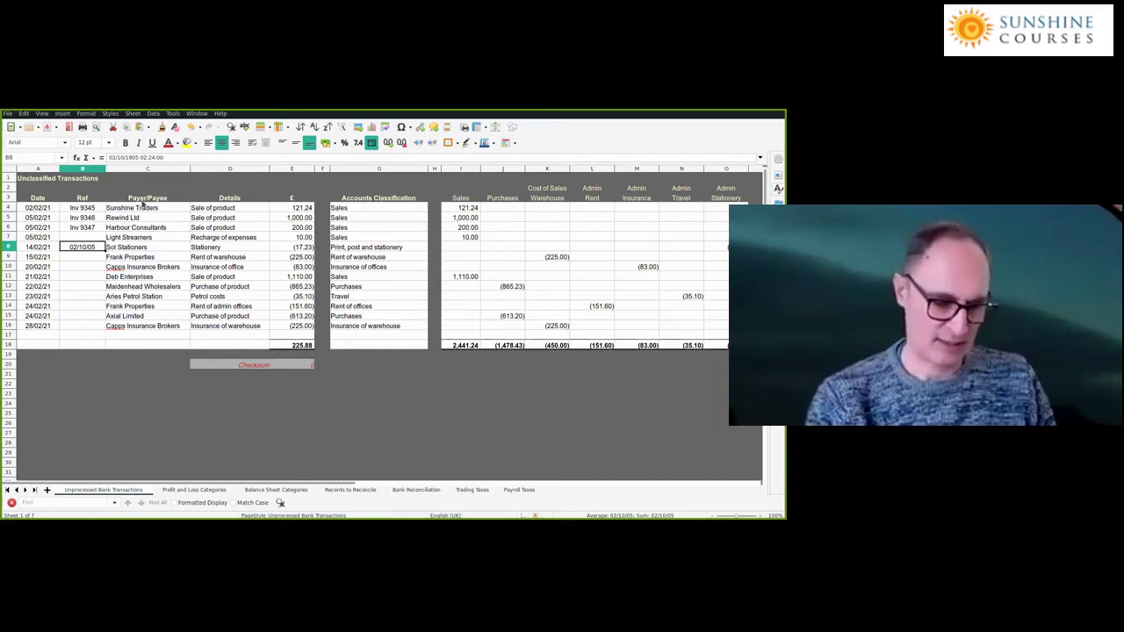
Enter the references as text: 2102.1 in B8 for Sol Stationers and 2102.2 in B9 for the Frank Properties warehouse rent
{"action": "type", "text": "'210"}
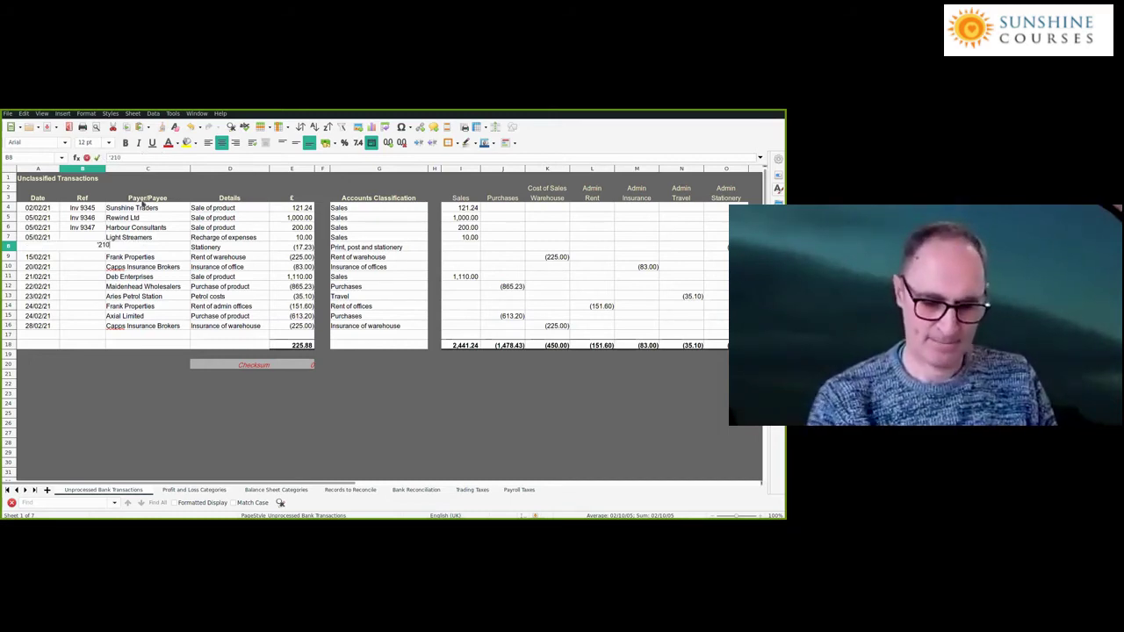
{"action": "type", "text": "2.1"}
{"action": "key", "text": "Return"}
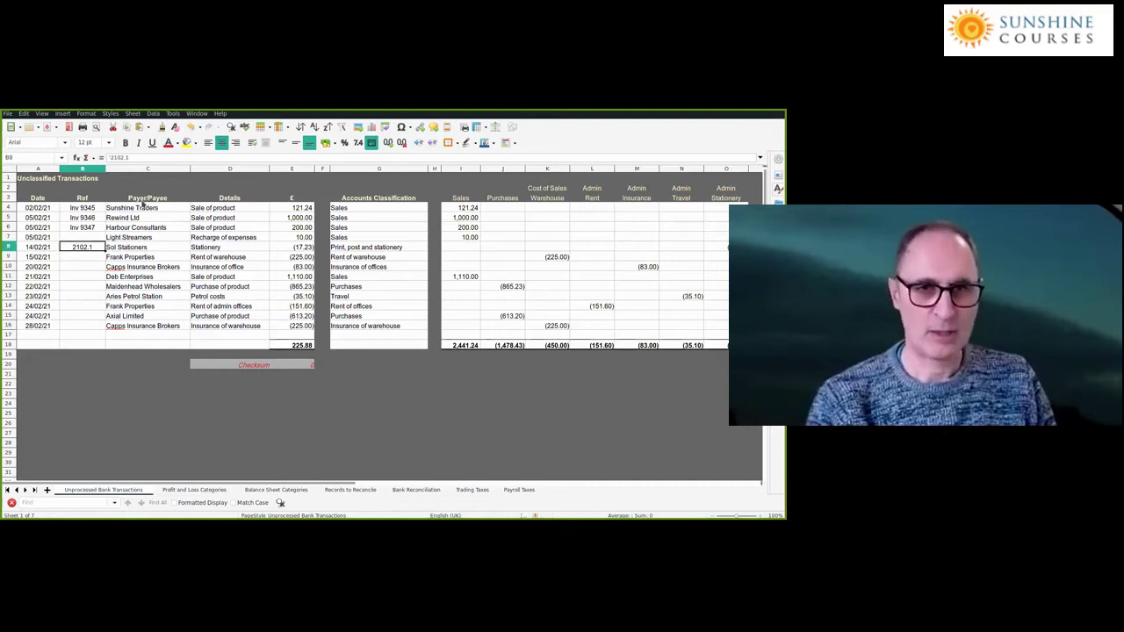
{"action": "key", "text": "ctrl+c"}
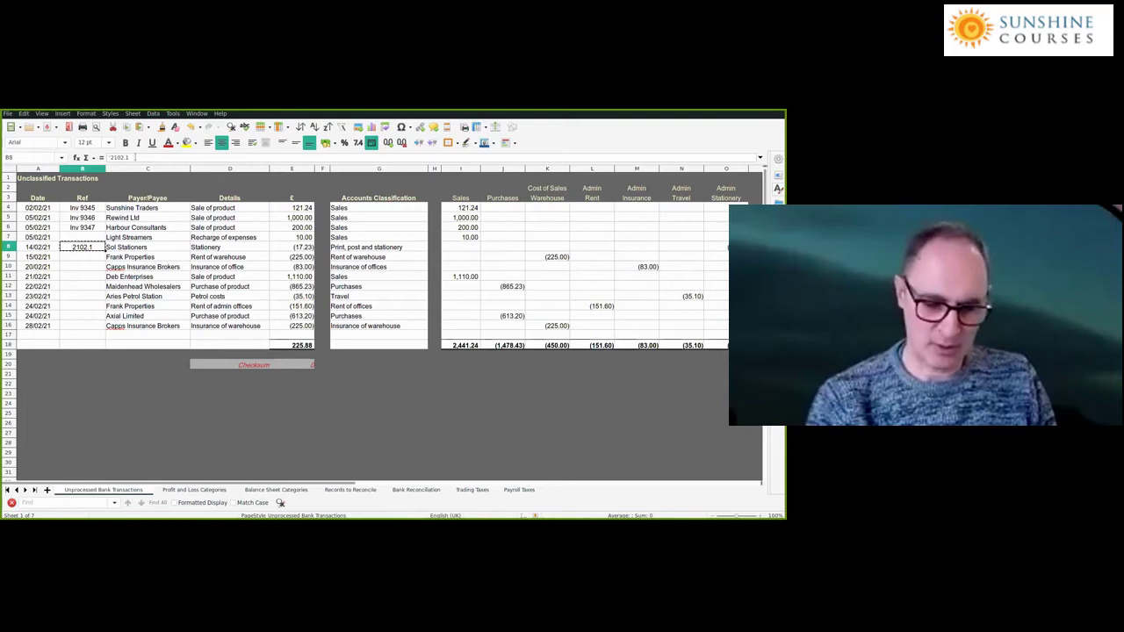
{"action": "key", "text": "Down"}
{"action": "type", "text": "2102.2"}
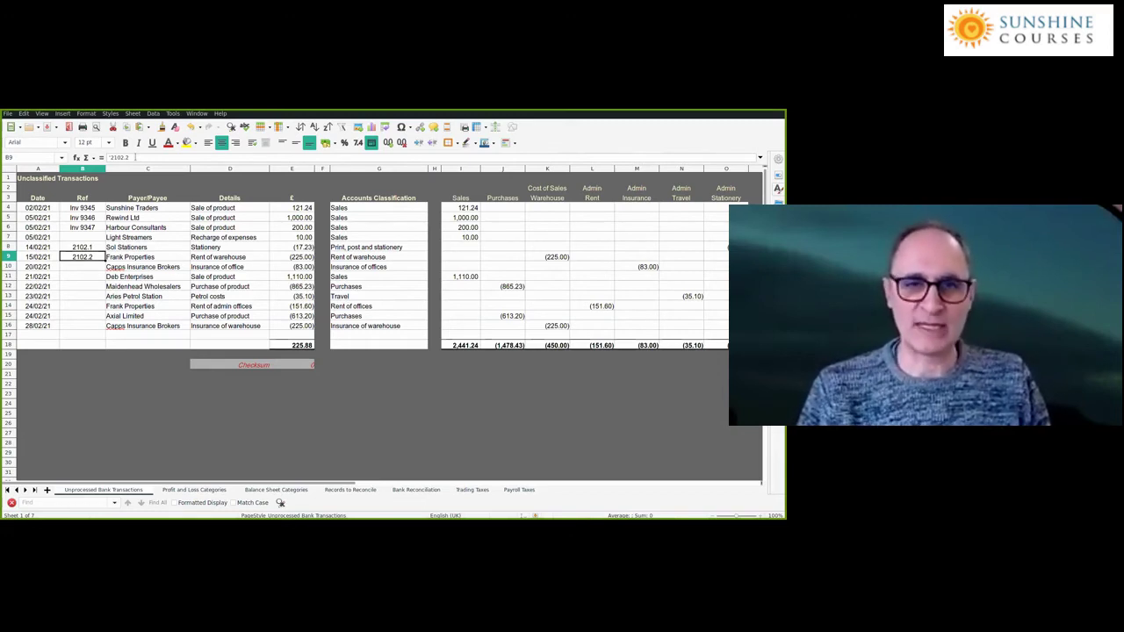
Check the Sol Stationers row from its reference across to its Details entry
{"action": "key", "text": "Up"}
{"action": "key", "text": "Right"}
{"action": "key", "text": "Right"}
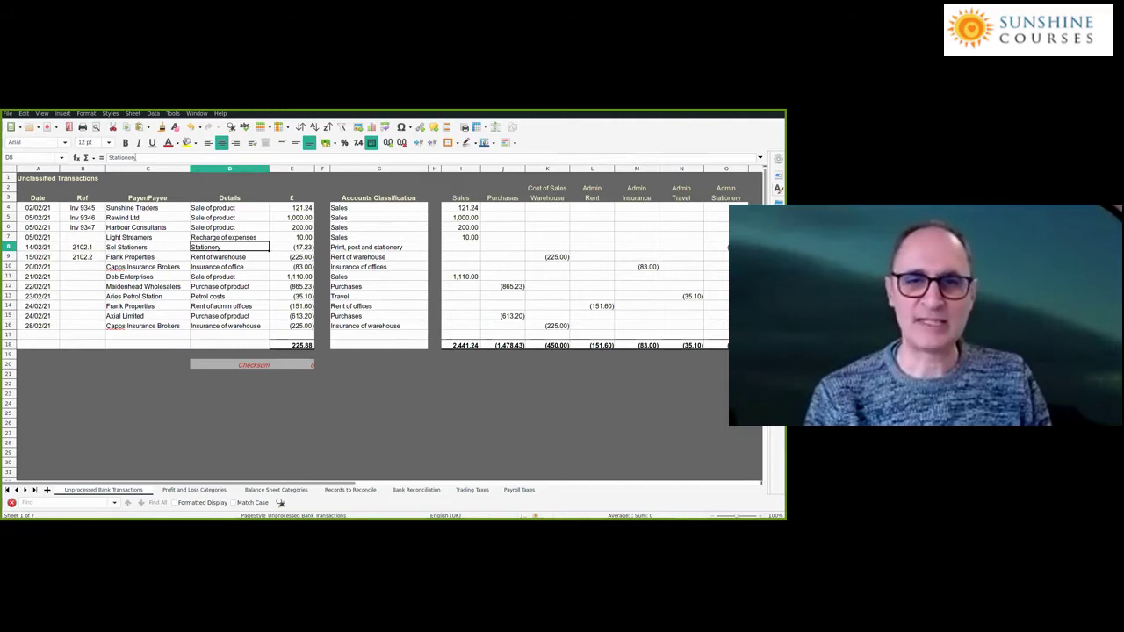
{"action": "key", "text": "Left"}
{"action": "key", "text": "Left"}
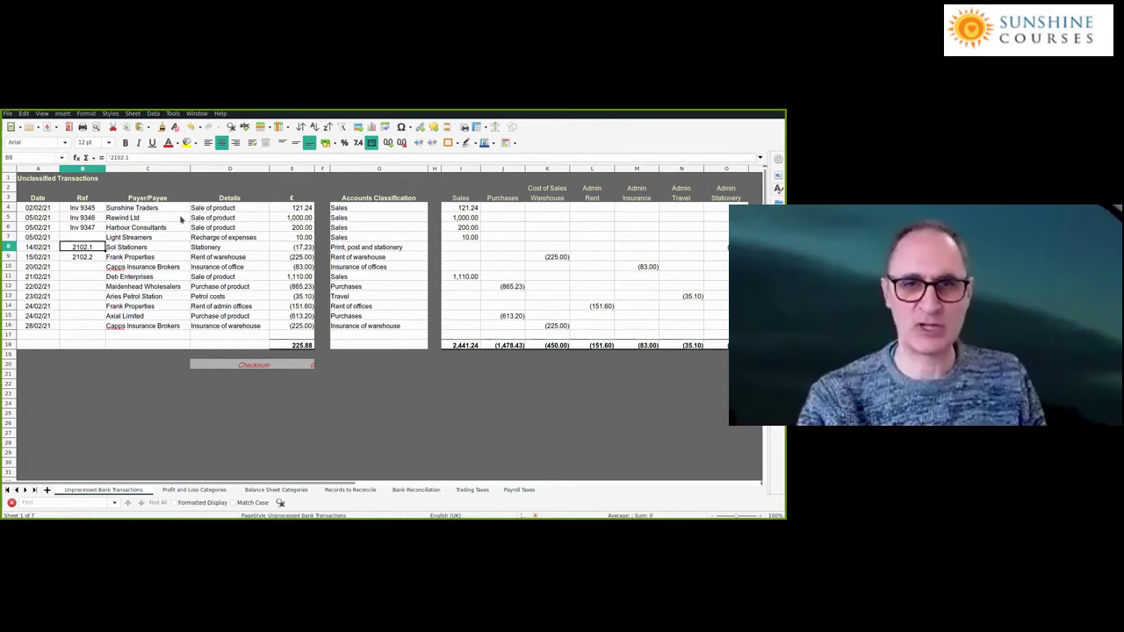
Trace the Sales figure from the Profit and Loss Categories sheet to the Sales total in I18 and up to the column's first entry
{"action": "key", "text": "ctrl+Page_Down"}
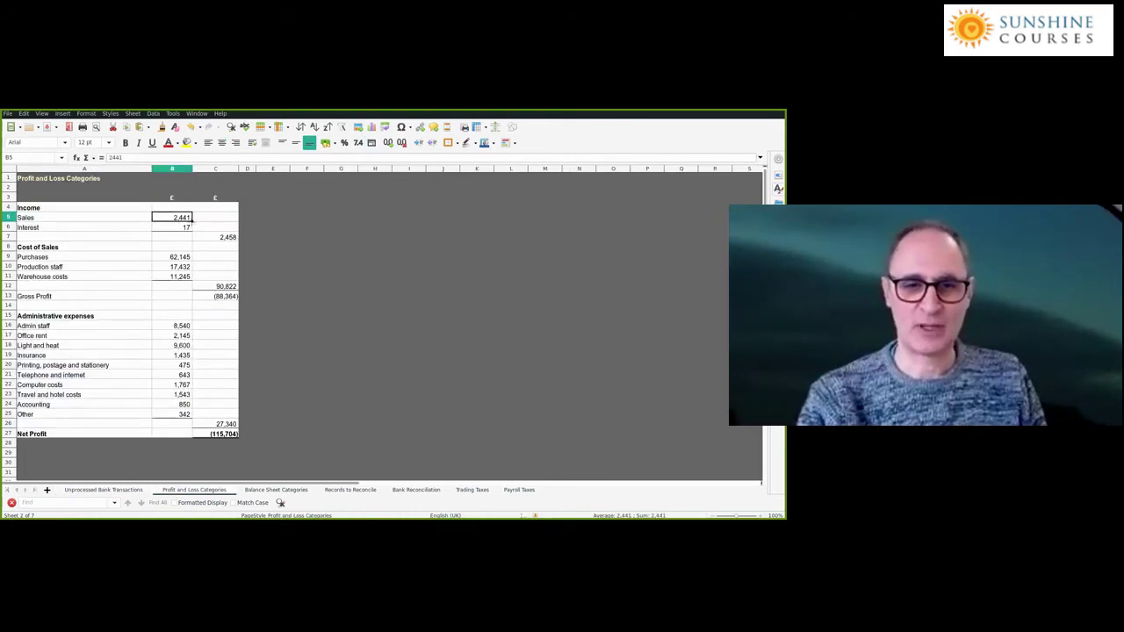
{"action": "left_click", "coordinate": [119, 492]}
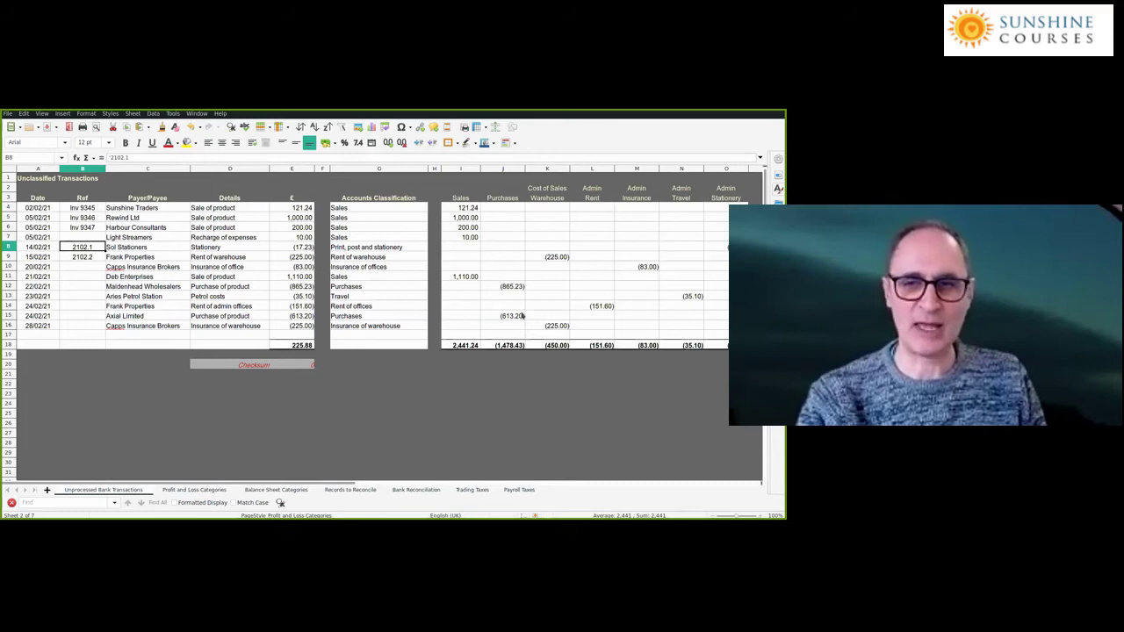
{"action": "left_click", "coordinate": [466, 346]}
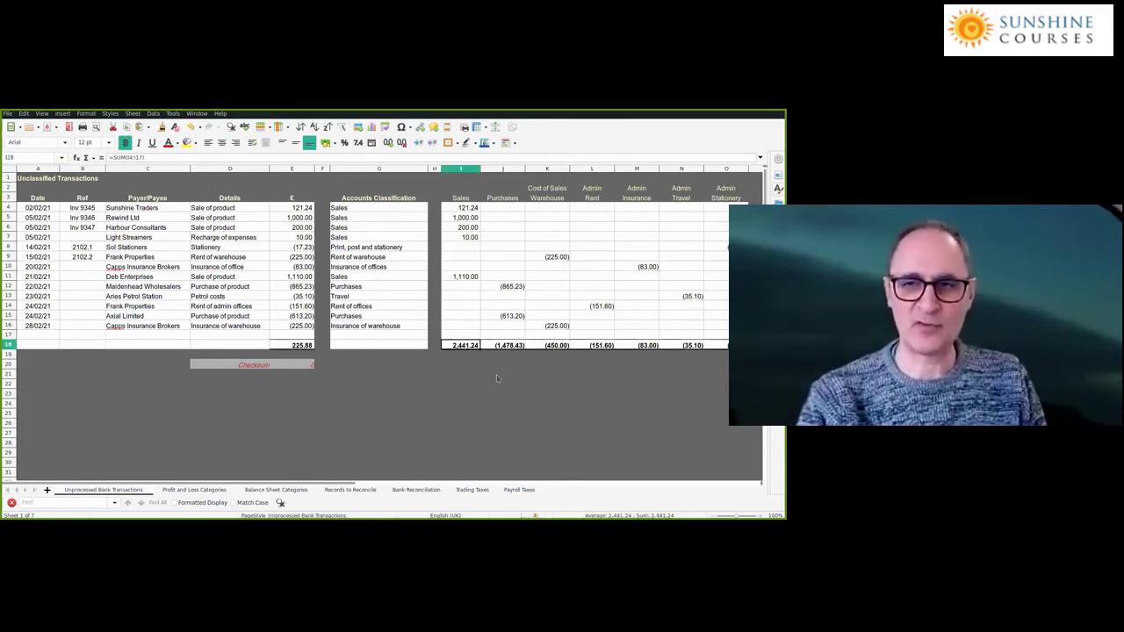
{"action": "key", "text": "Up"}
{"action": "key", "text": "Up"}
{"action": "key", "text": "Up"}
{"action": "key", "text": "Up"}
{"action": "key", "text": "Up"}
{"action": "key", "text": "Up"}
{"action": "key", "text": "Up"}
{"action": "key", "text": "Up"}
{"action": "key", "text": "Up"}
{"action": "key", "text": "Up"}
{"action": "key", "text": "Up"}
{"action": "key", "text": "Up"}
{"action": "key", "text": "Up"}
{"action": "key", "text": "Up"}
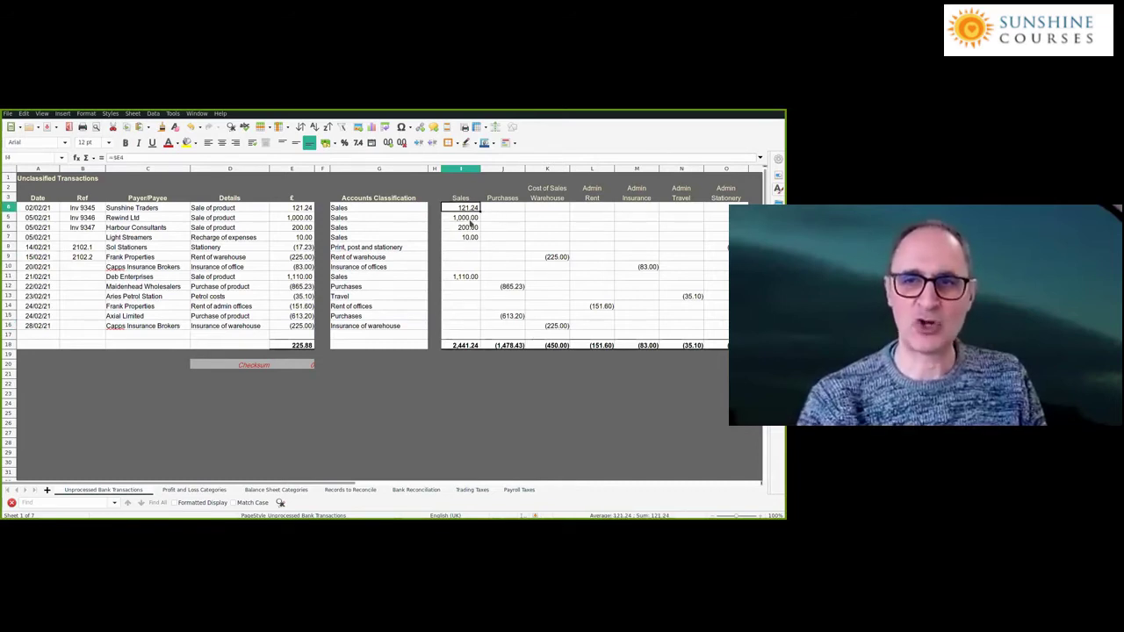
Compare the Rewind Ltd amount in the Sales column with its invoice reference in B5
{"action": "left_click", "coordinate": [468, 218]}
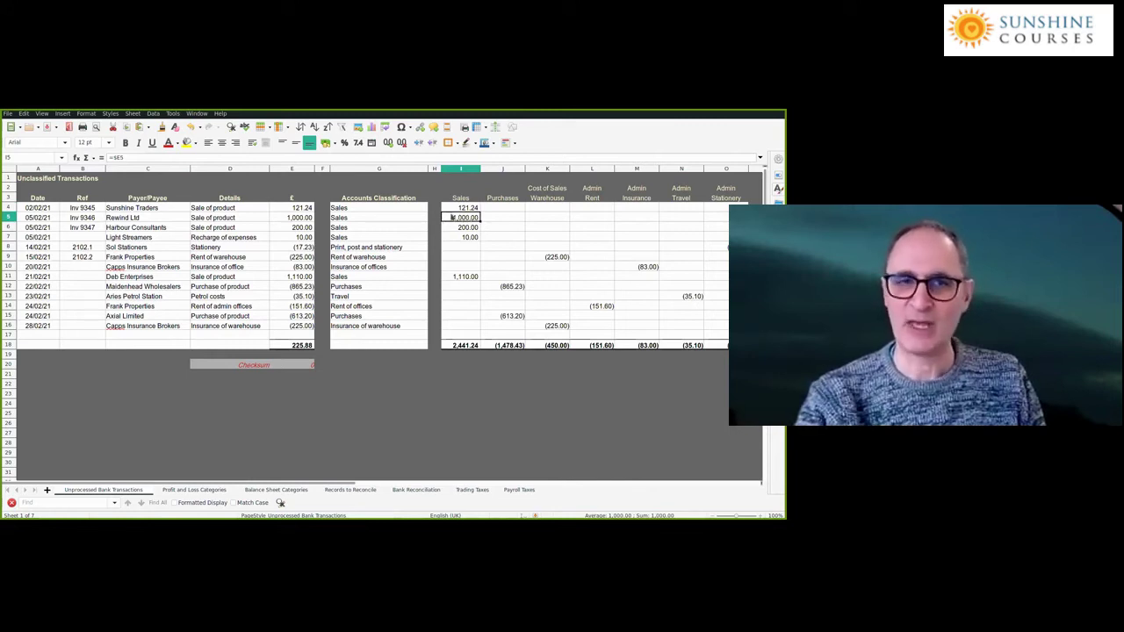
{"action": "left_click", "coordinate": [89, 219]}
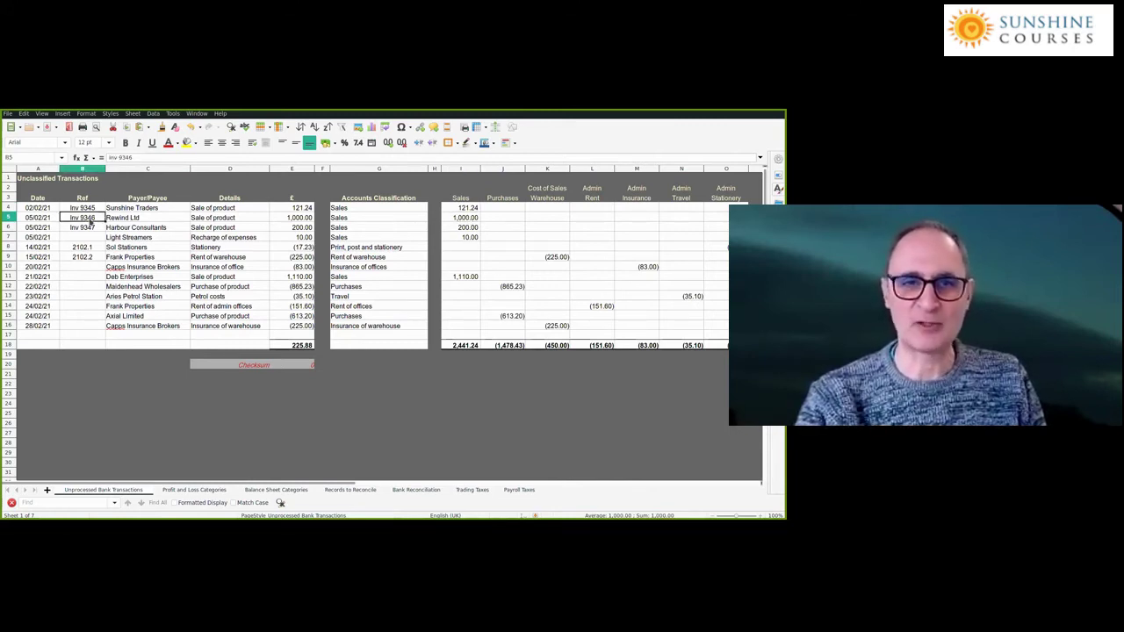
{"action": "left_click", "coordinate": [463, 219]}
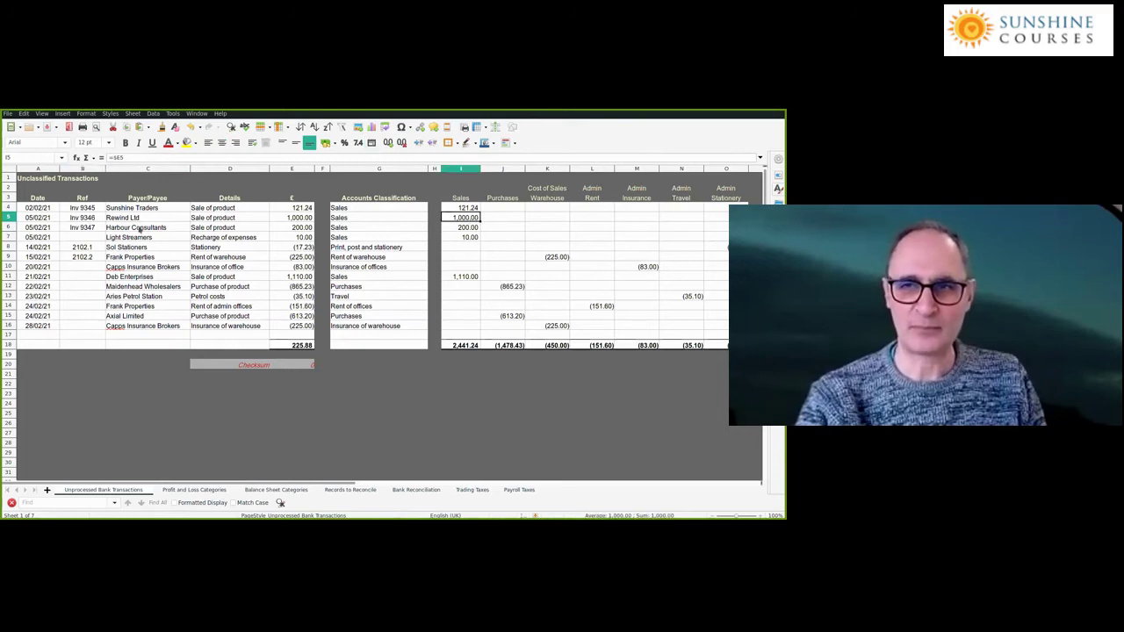
{"action": "left_click", "coordinate": [89, 219]}
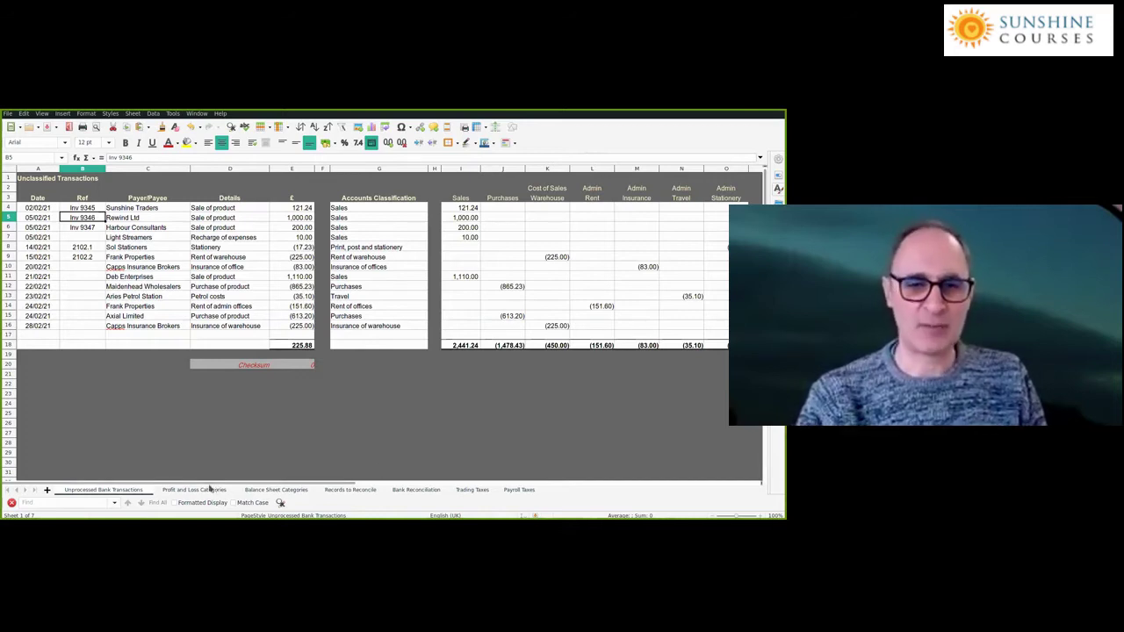
Trace the Purchases total in J18 to the Maidenhead Wholesalers and Axial Limited amounts in its column
{"action": "left_click", "coordinate": [518, 347]}
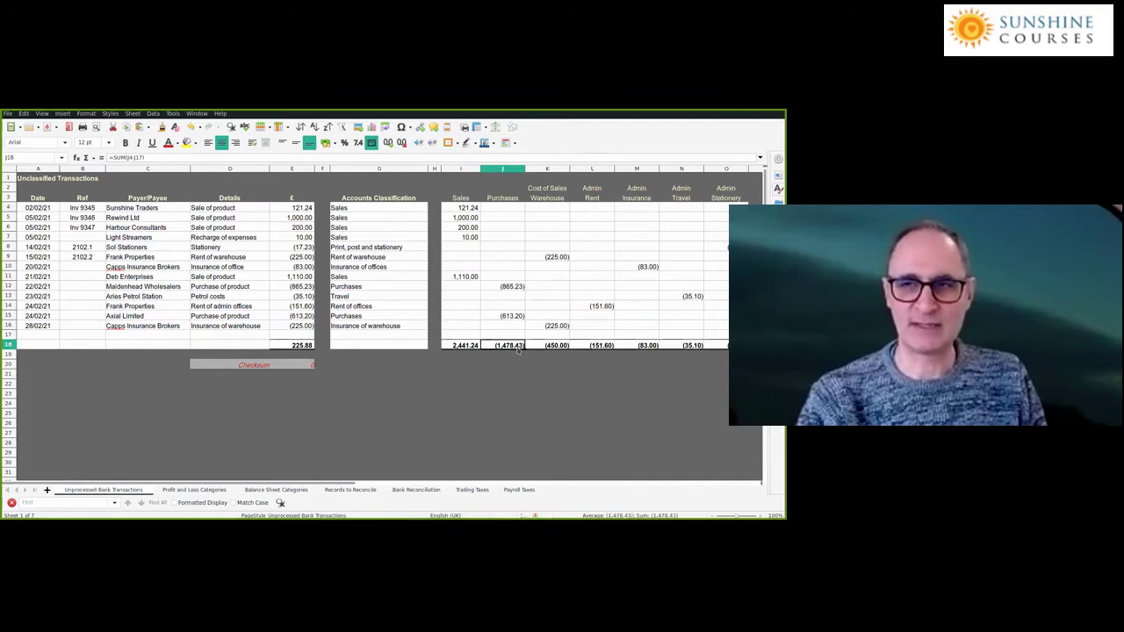
{"action": "left_click", "coordinate": [511, 287]}
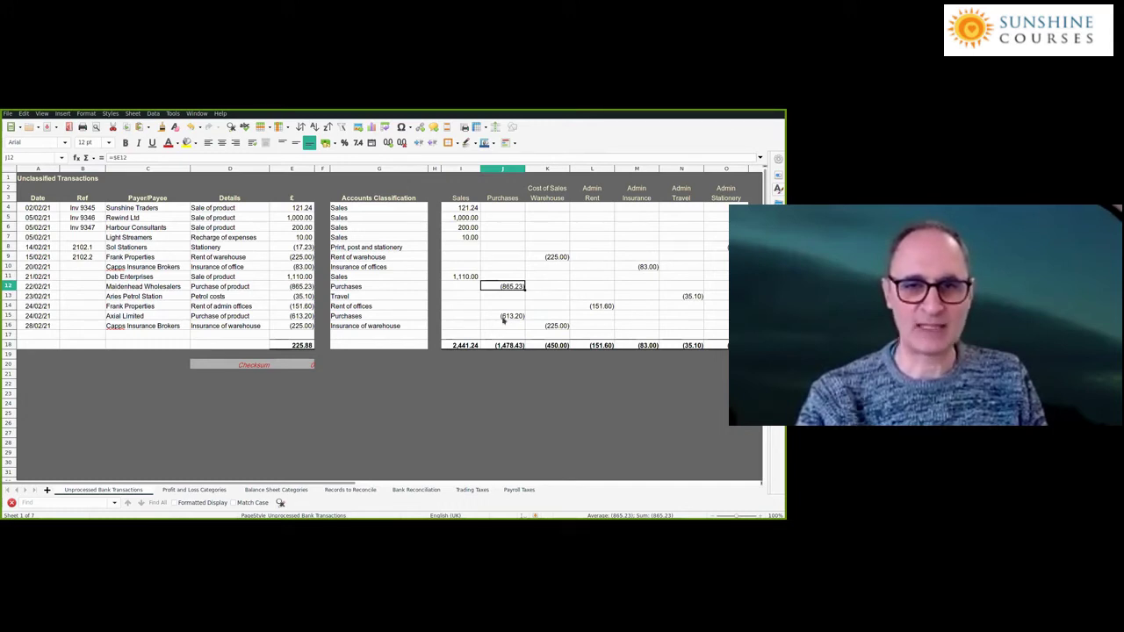
{"action": "key", "text": "Down"}
{"action": "key", "text": "Down"}
{"action": "key", "text": "Down"}
Enter the reference 2102.15 as text in B15 for Axial Limited, adapting a pasted copy of the Frank Properties reference
{"action": "left_click", "coordinate": [128, 318]}
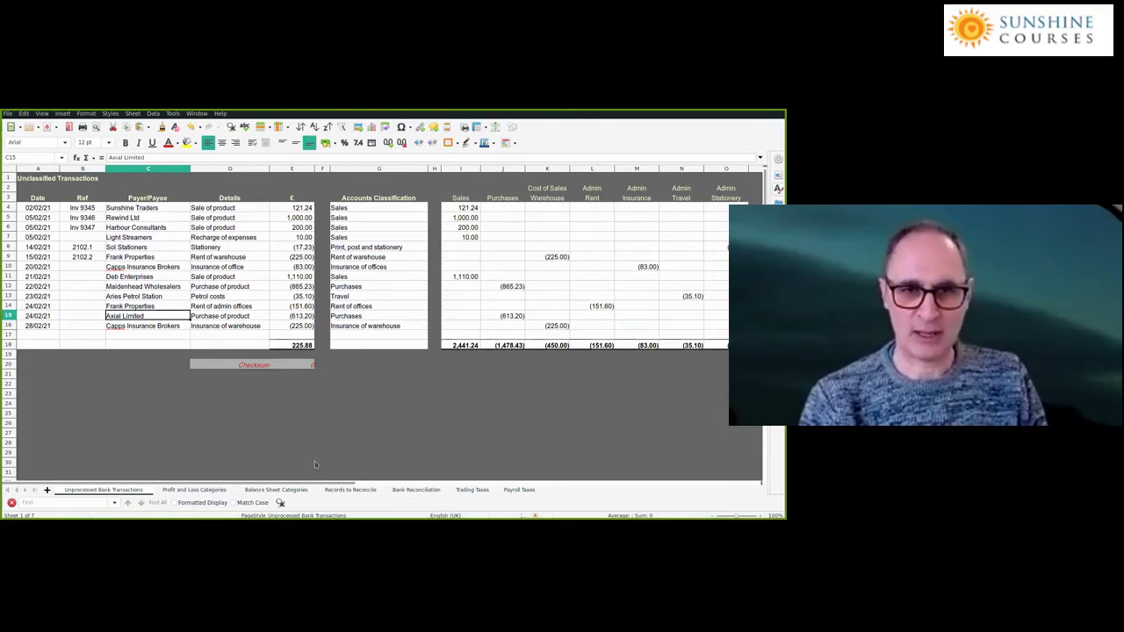
{"action": "key", "text": "Left"}
{"action": "key", "text": "ctrl+v"}
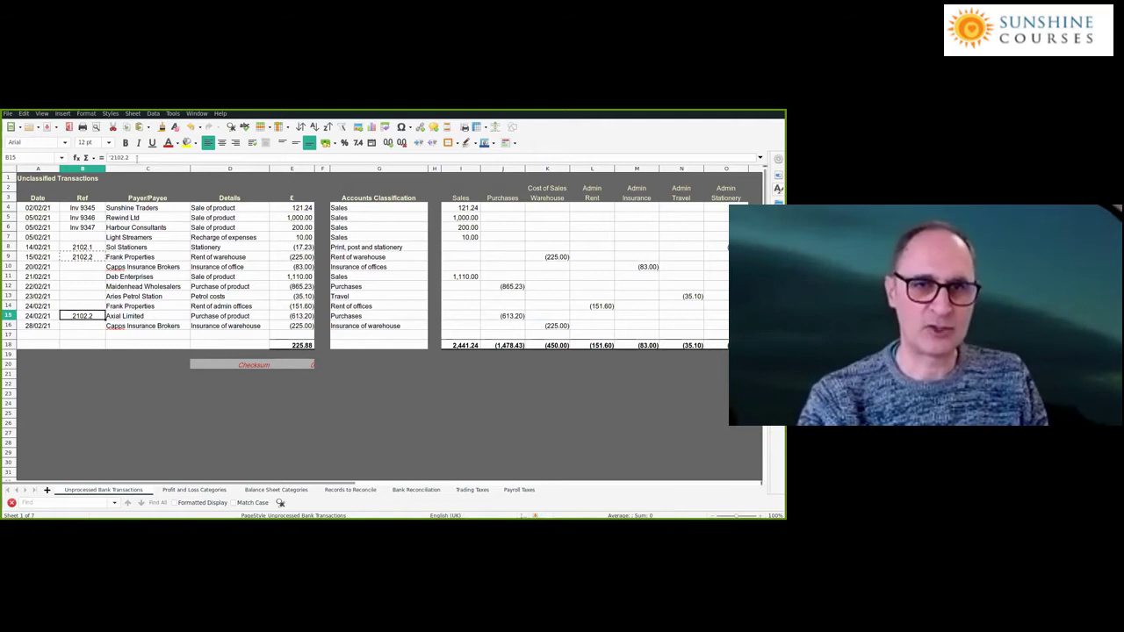
{"action": "left_click", "coordinate": [136, 157]}
{"action": "key", "text": "BackSpace"}
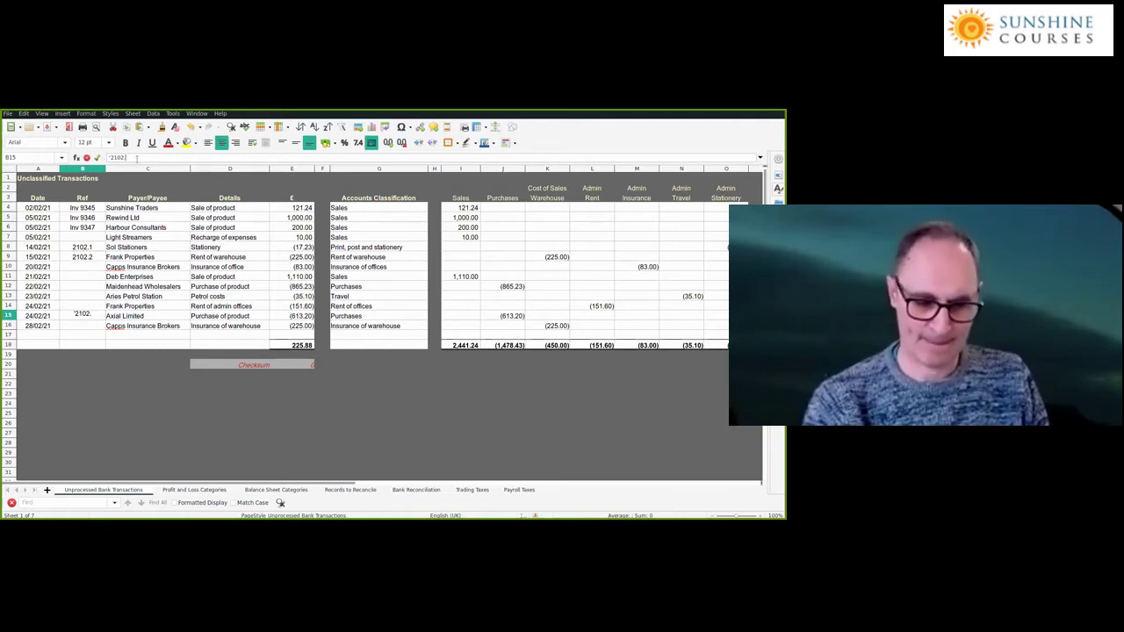
{"action": "type", "text": "15"}
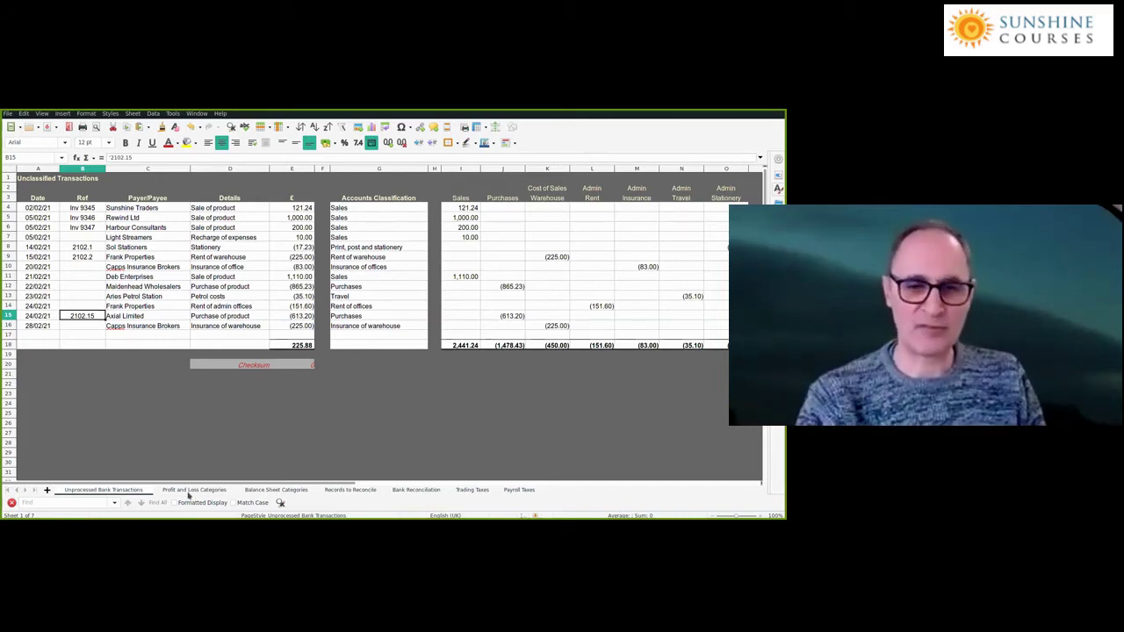
Check the profit and loss sheet, and follow the Axial Limited row from its reference through its classification to the Purchases total
{"action": "key", "text": "ctrl+Page_Down"}
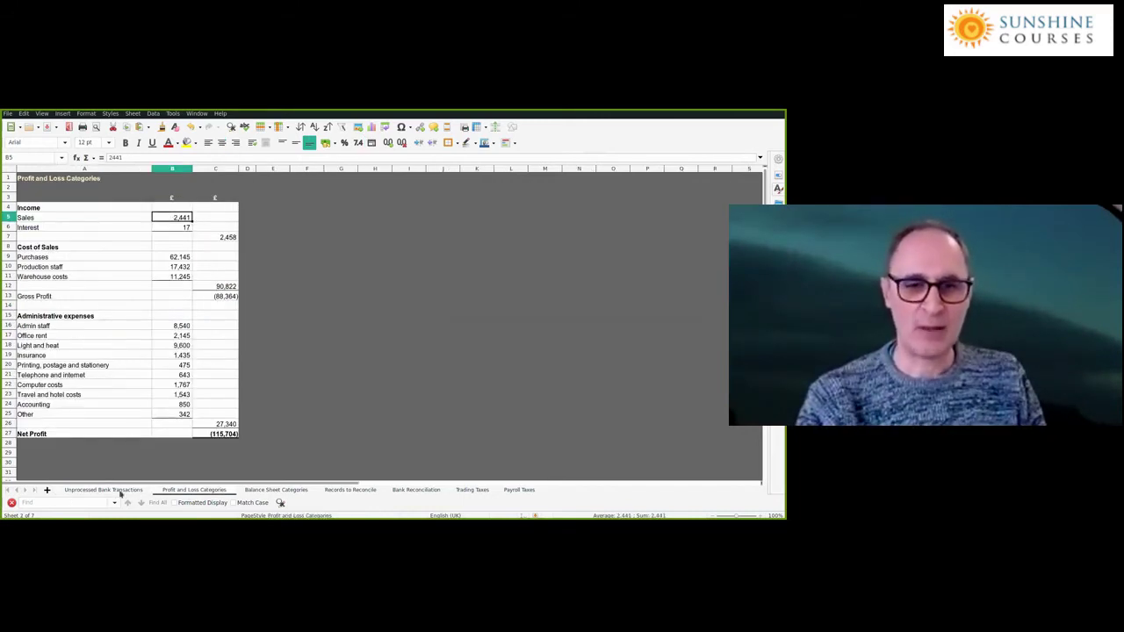
{"action": "left_click", "coordinate": [118, 489]}
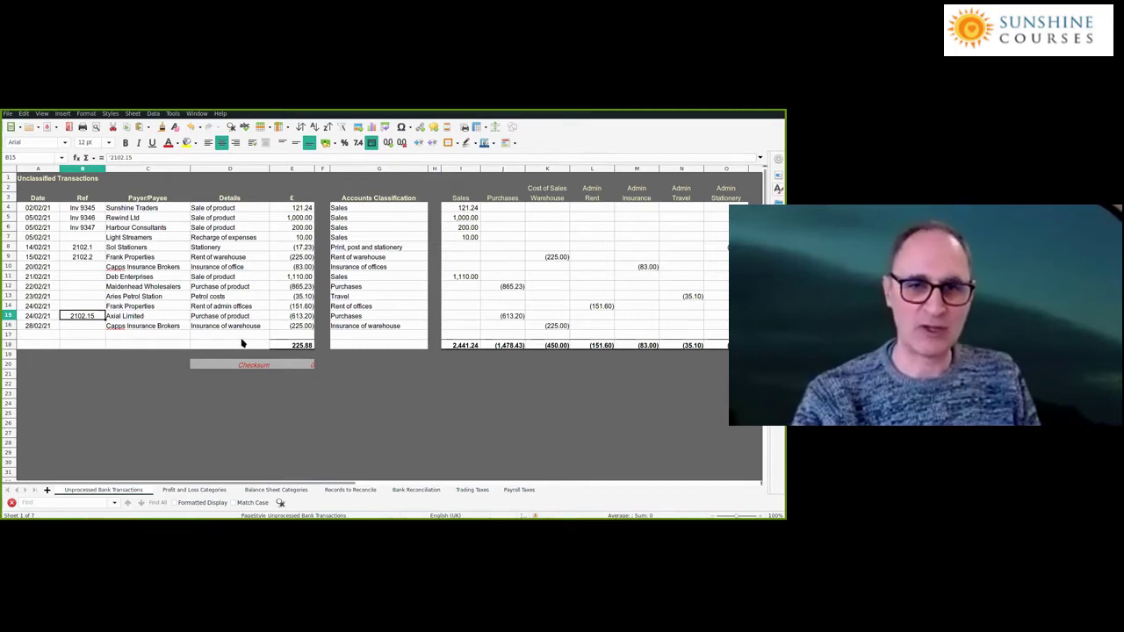
{"action": "key", "text": "Right"}
{"action": "key", "text": "Right"}
{"action": "key", "text": "Right"}
{"action": "key", "text": "Right"}
{"action": "key", "text": "Right"}
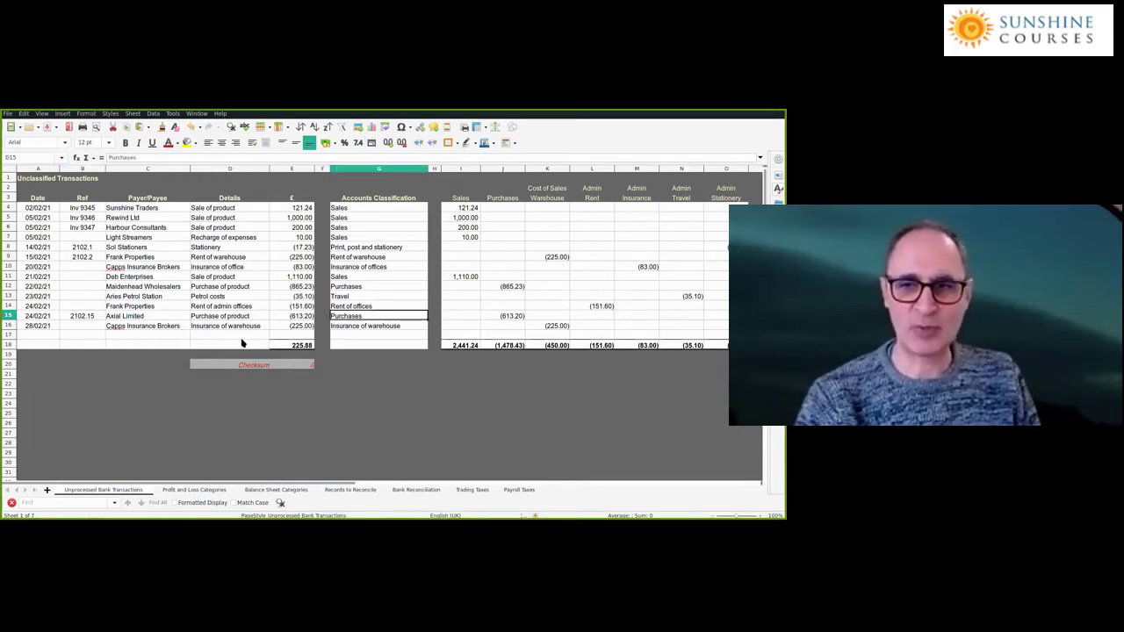
{"action": "key", "text": "Right"}
{"action": "key", "text": "Right"}
{"action": "key", "text": "Right"}
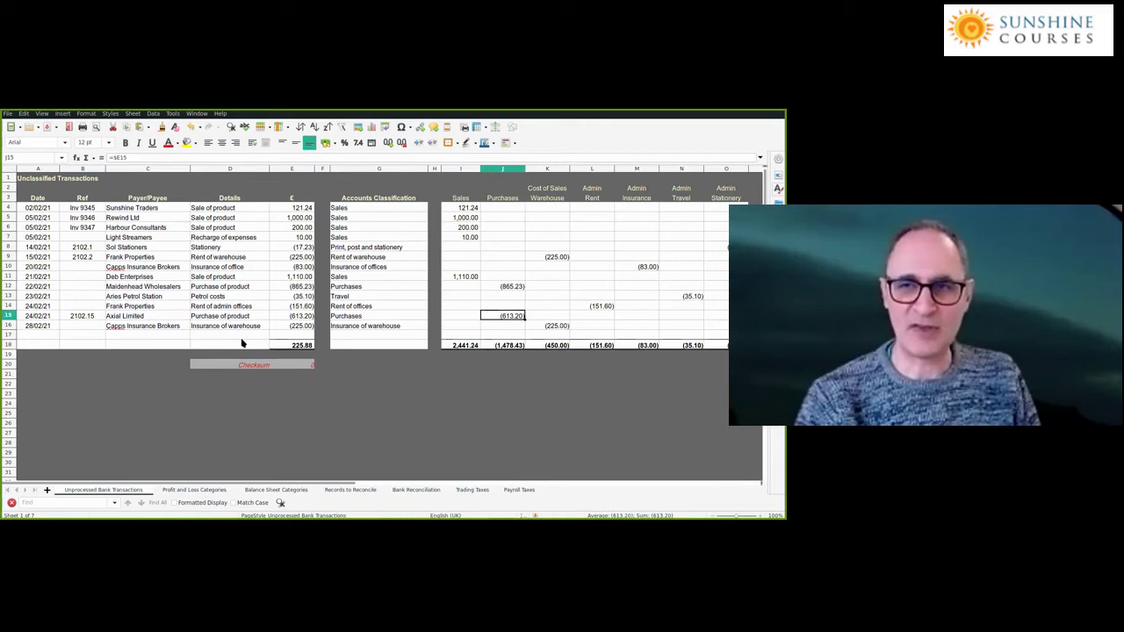
{"action": "key", "text": "Down"}
{"action": "key", "text": "Down"}
{"action": "key", "text": "Down"}
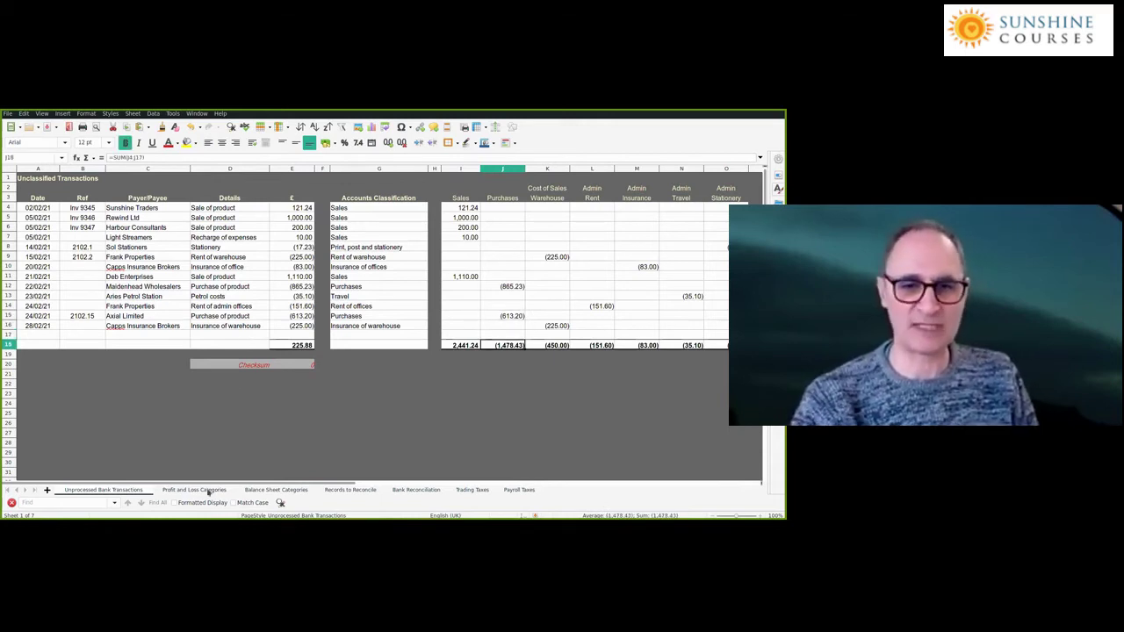
Link the Purchases figure in B9 of Profit and Loss Categories to the Purchases total in J18 of Unprocessed Bank Transactions
{"action": "key", "text": "ctrl+Page_Down"}
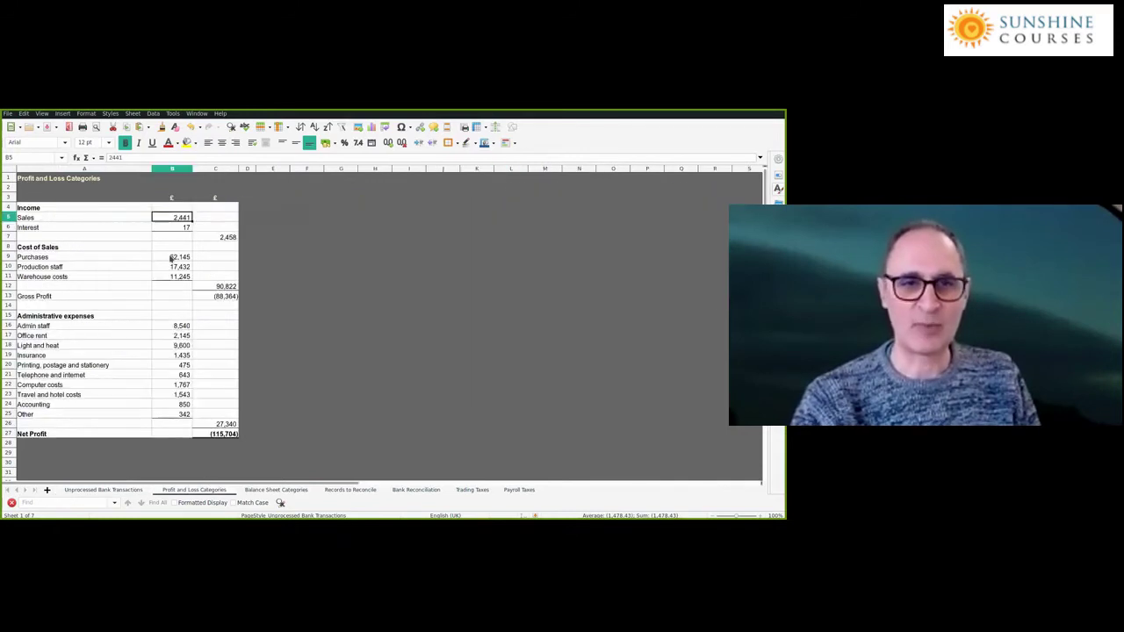
{"action": "left_click", "coordinate": [172, 257]}
{"action": "type", "text": "="}
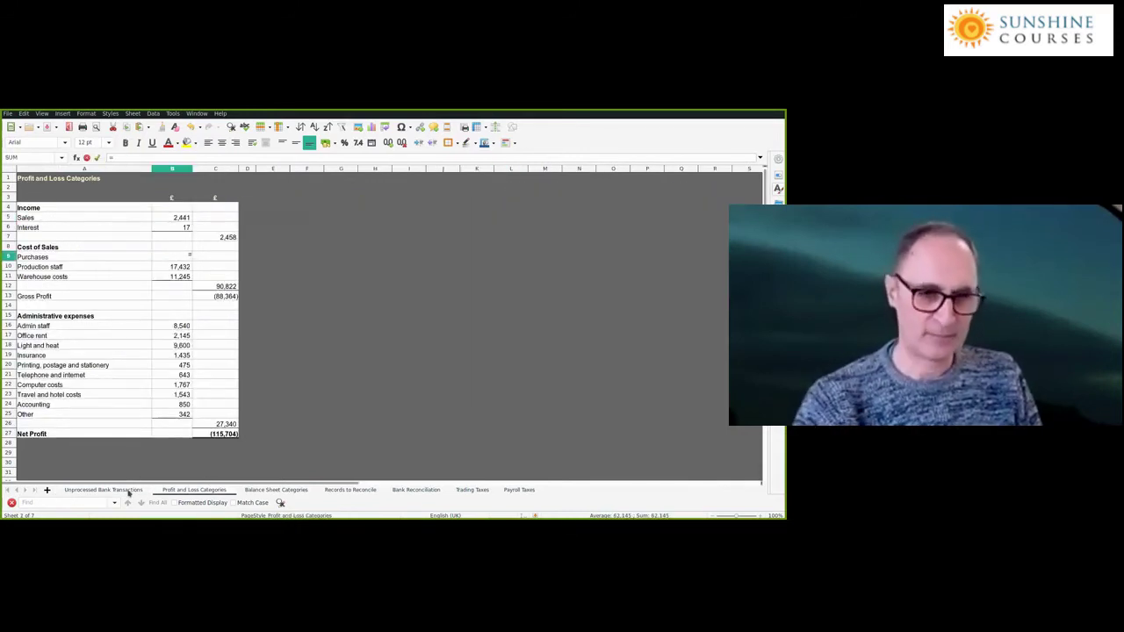
{"action": "left_click", "coordinate": [103, 489]}
{"action": "left_click", "coordinate": [503, 346]}
{"action": "key", "text": "Return"}
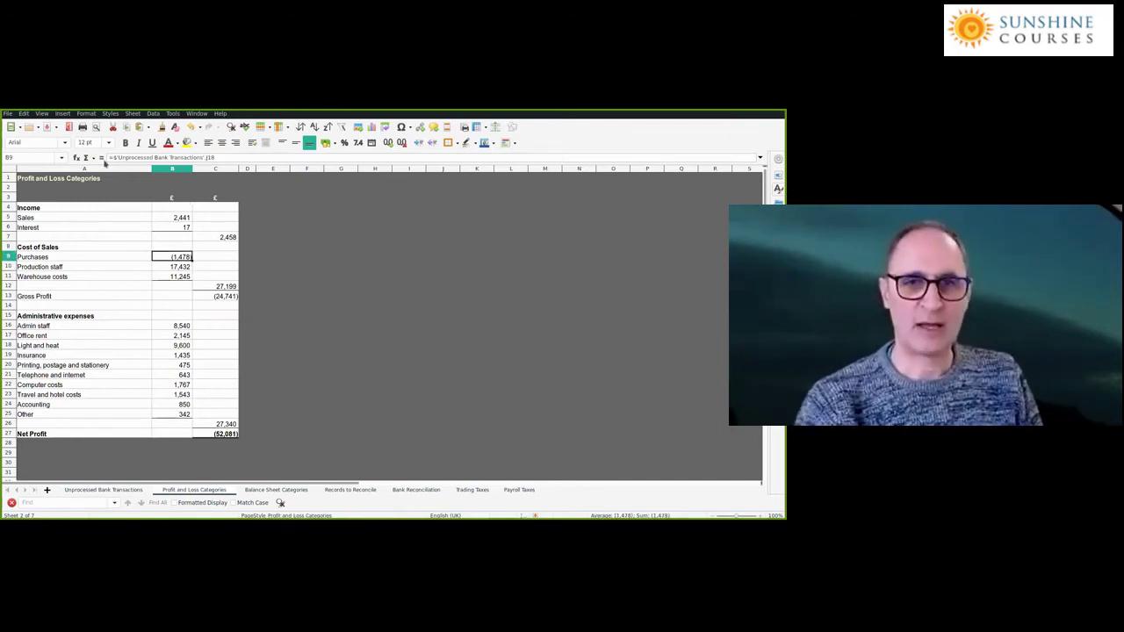
Reverse the sign of the linked Purchases formula in B9 by adding a minus before the sheet reference
{"action": "left_click", "coordinate": [114, 157]}
{"action": "type", "text": "-"}
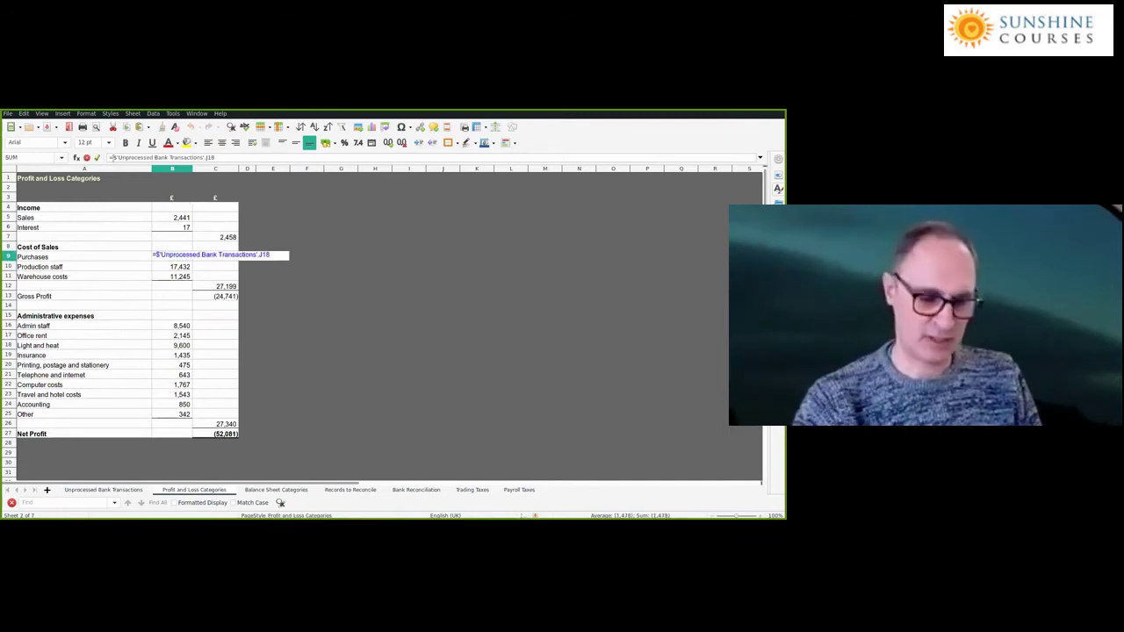
{"action": "key", "text": "Return"}
{"action": "key", "text": "Up"}
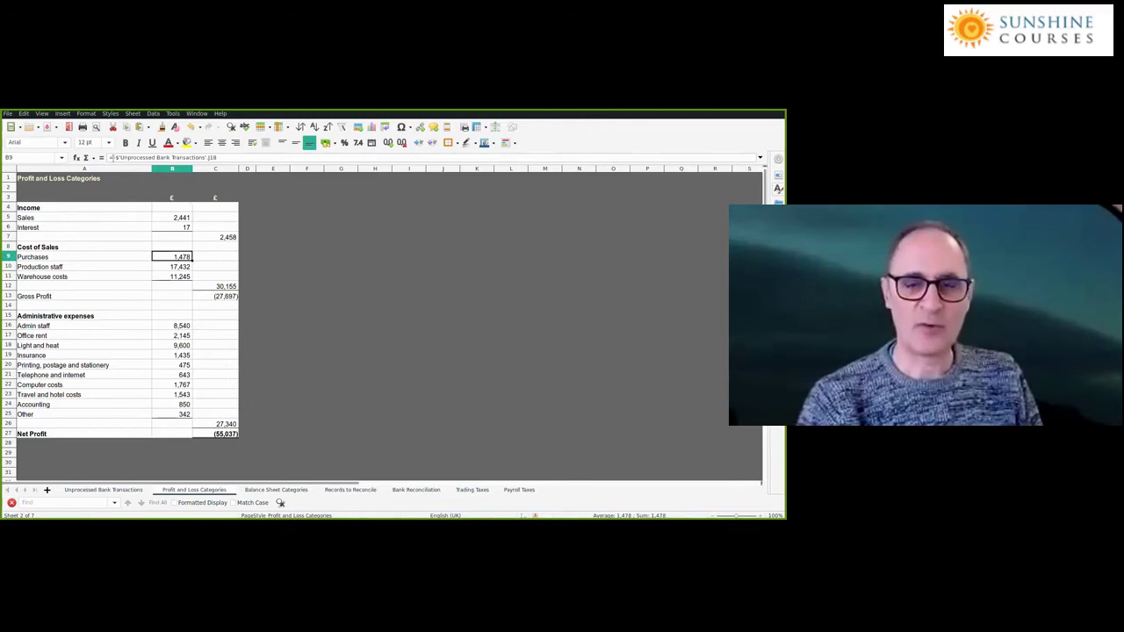
Trace the profit and loss Purchases figure back through the Axial Limited amount in J15 to its reference in B15
{"action": "left_click", "coordinate": [114, 490]}
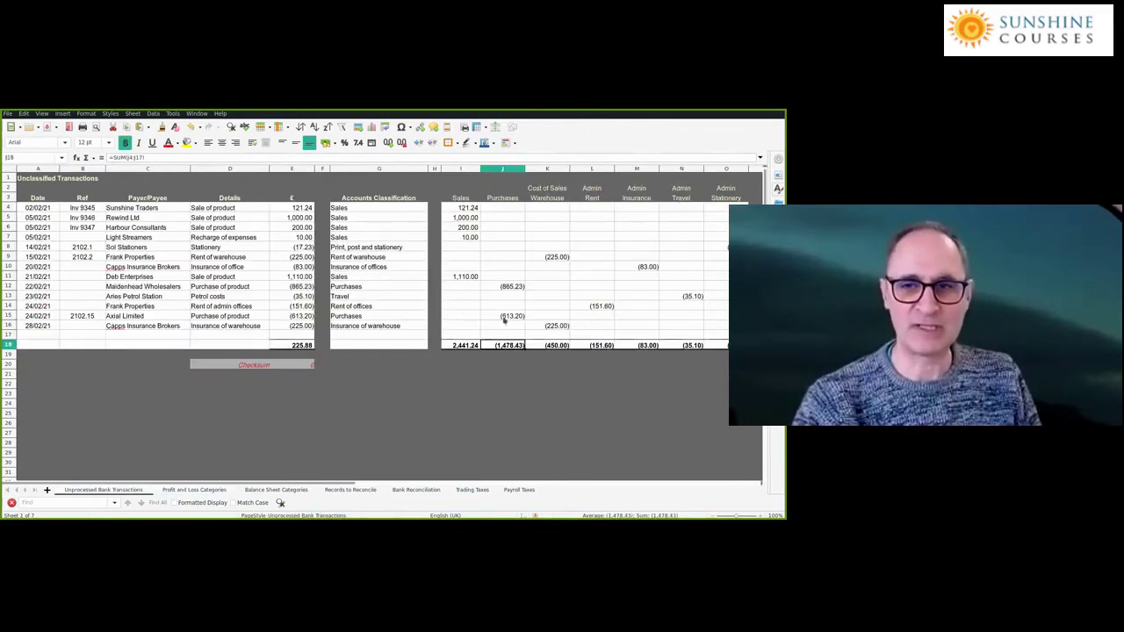
{"action": "left_click", "coordinate": [88, 316]}
{"action": "key", "text": "Return"}
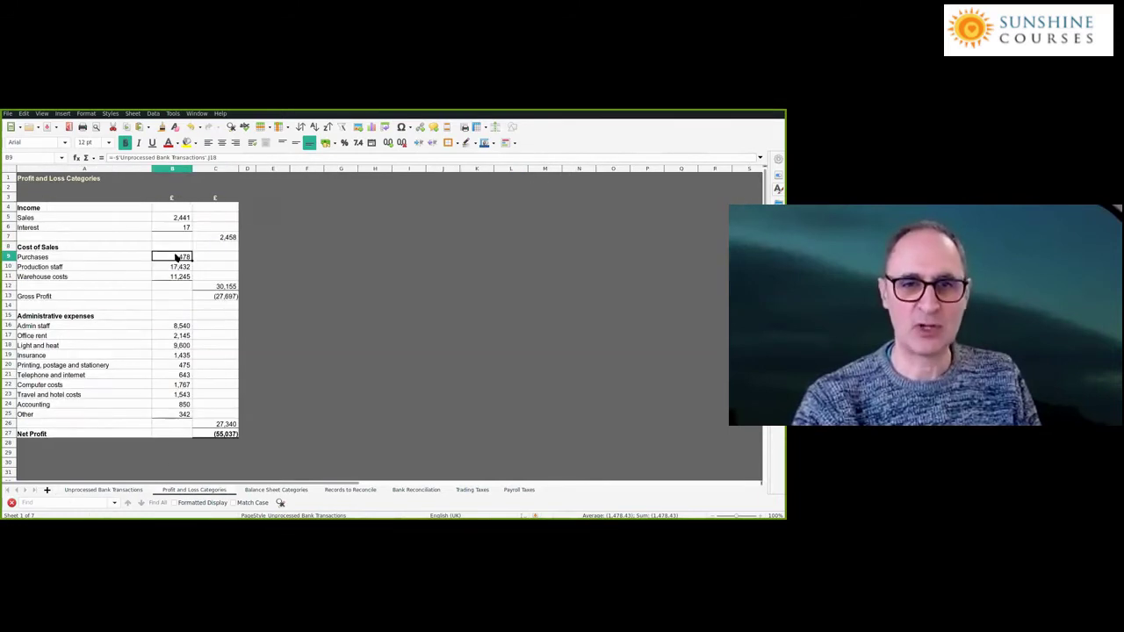
{"action": "left_click", "coordinate": [109, 491]}
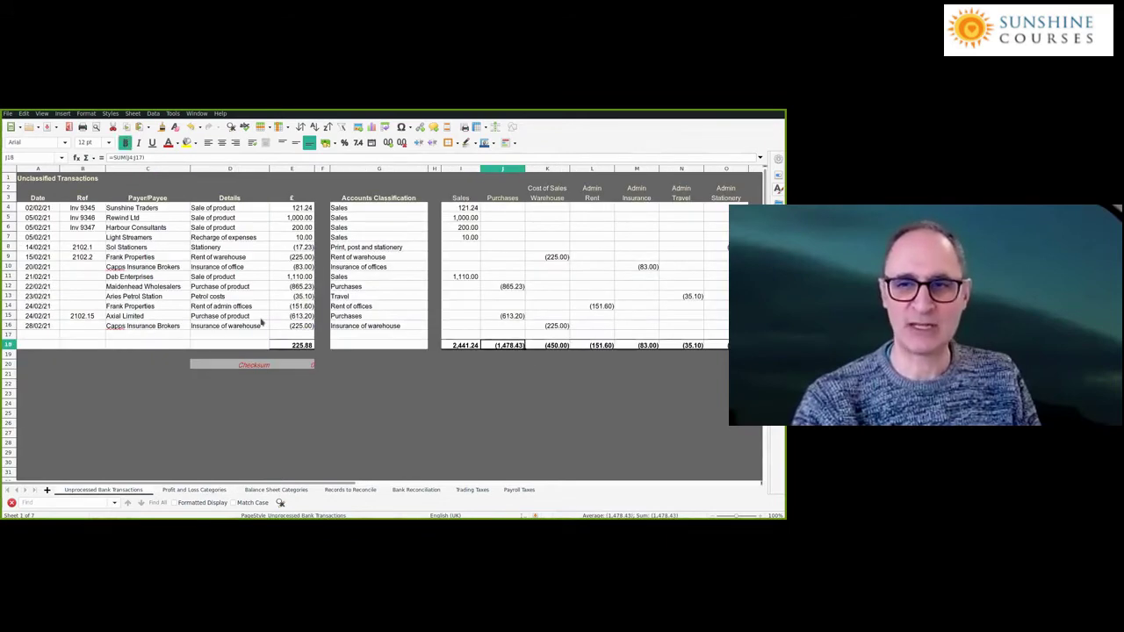
{"action": "left_click", "coordinate": [505, 316]}
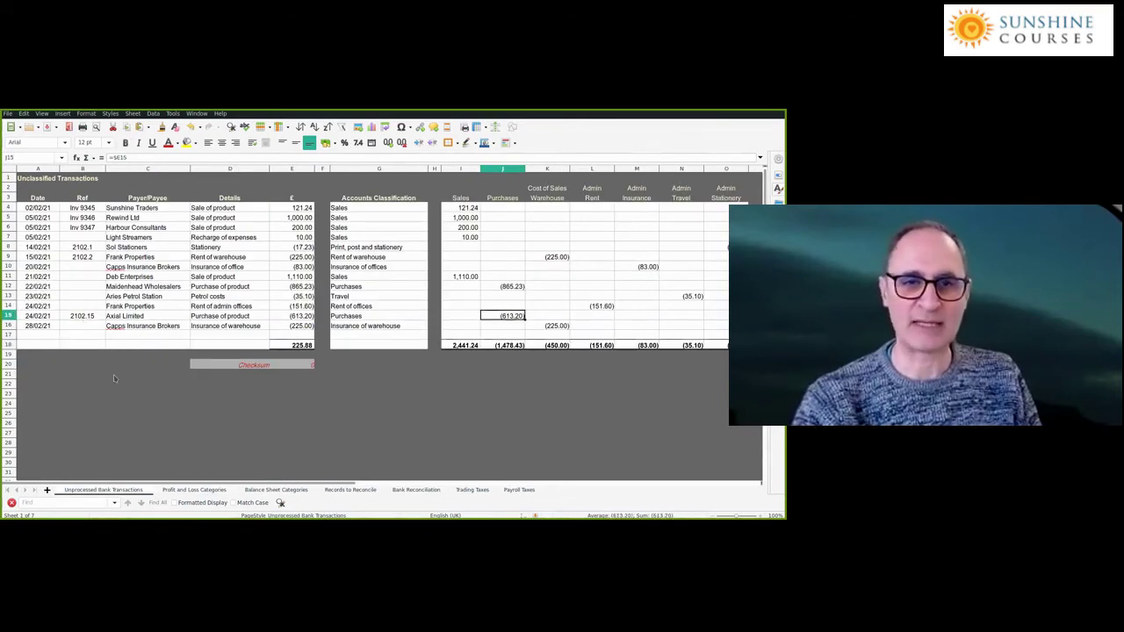
{"action": "key", "text": "Left"}
{"action": "key", "text": "Left"}
{"action": "key", "text": "Left"}
{"action": "key", "text": "Left"}
{"action": "key", "text": "Left"}
{"action": "key", "text": "Left"}
{"action": "key", "text": "Left"}
{"action": "key", "text": "Left"}
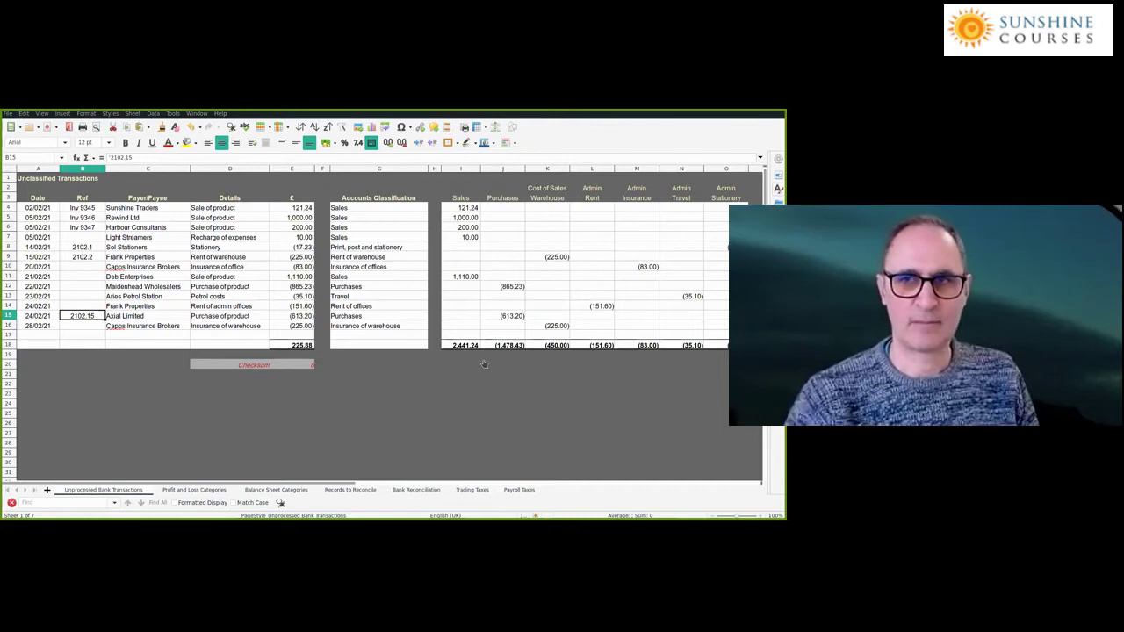
Switch to Capium and open the existing quick entry of Sunshine Traders, QE-10, for editing
{"action": "key", "text": "alt+Tab"}
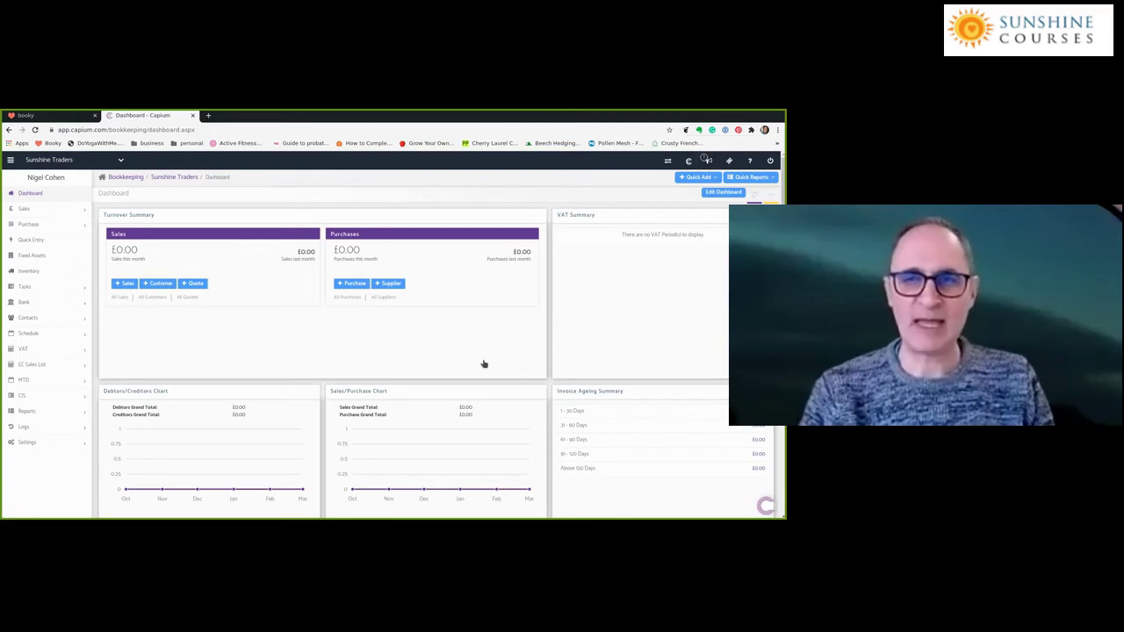
{"action": "left_click", "coordinate": [32, 240]}
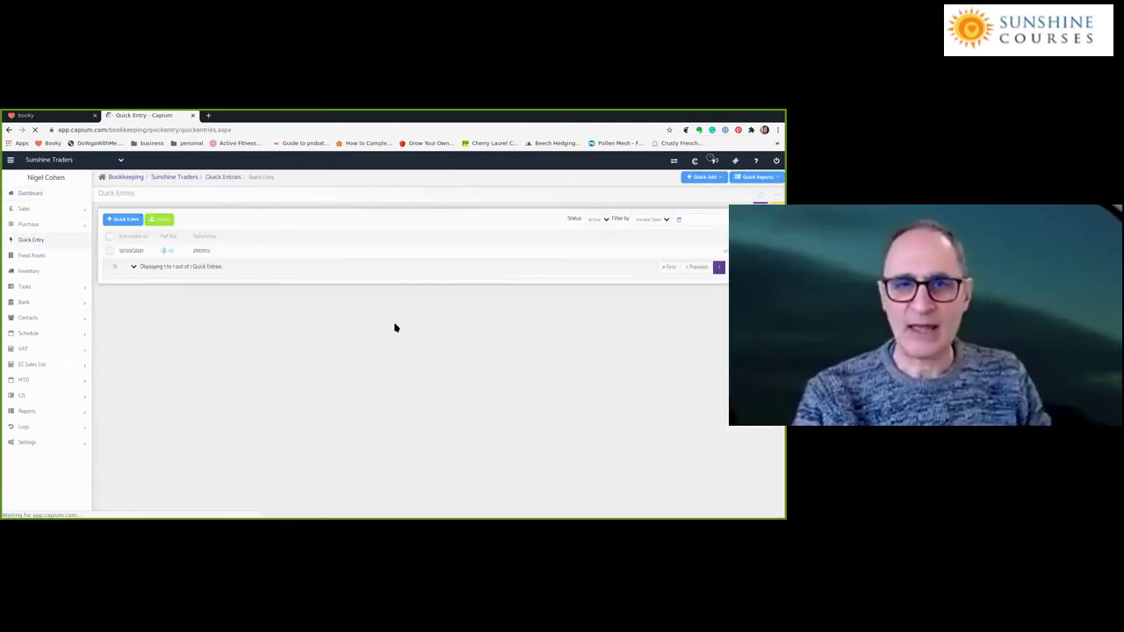
{"action": "left_click", "coordinate": [269, 252]}
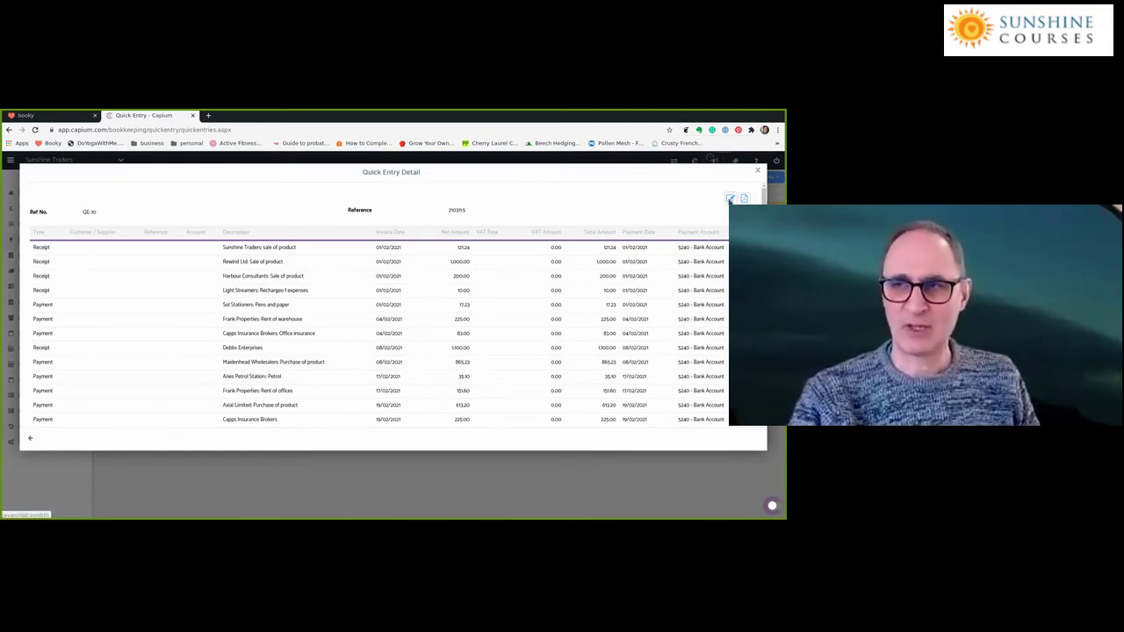
{"action": "left_click", "coordinate": [730, 198]}
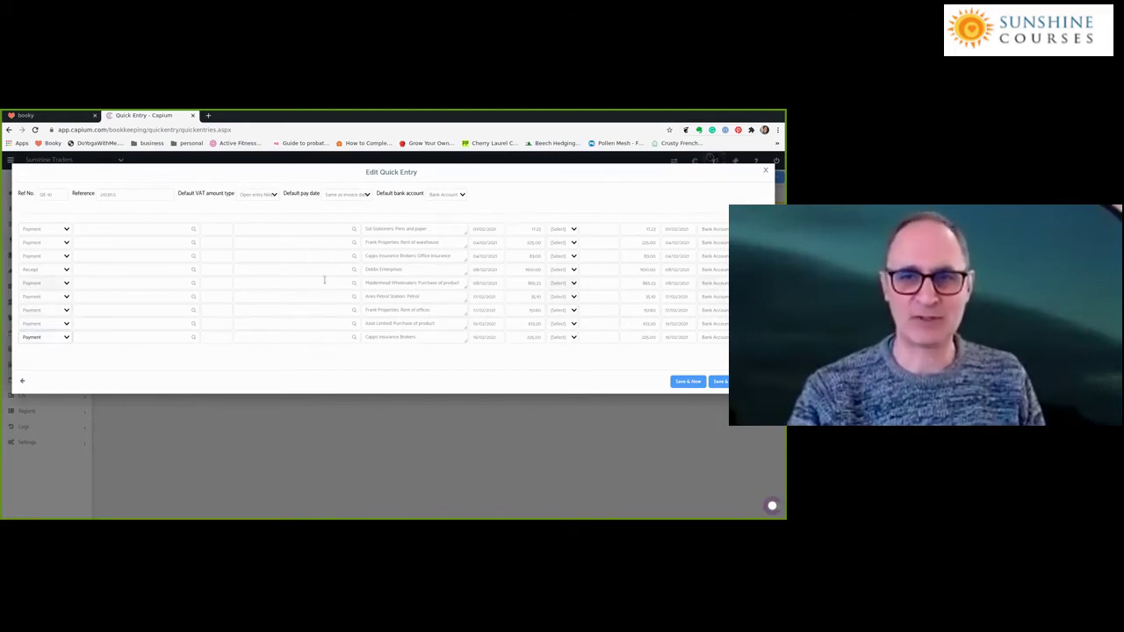
Assign the account 1000 - Sales to the Sunshine Traders sale of product receipt
{"action": "scroll", "coordinate": [334, 230], "scroll_direction": "up", "scroll_amount": 5}
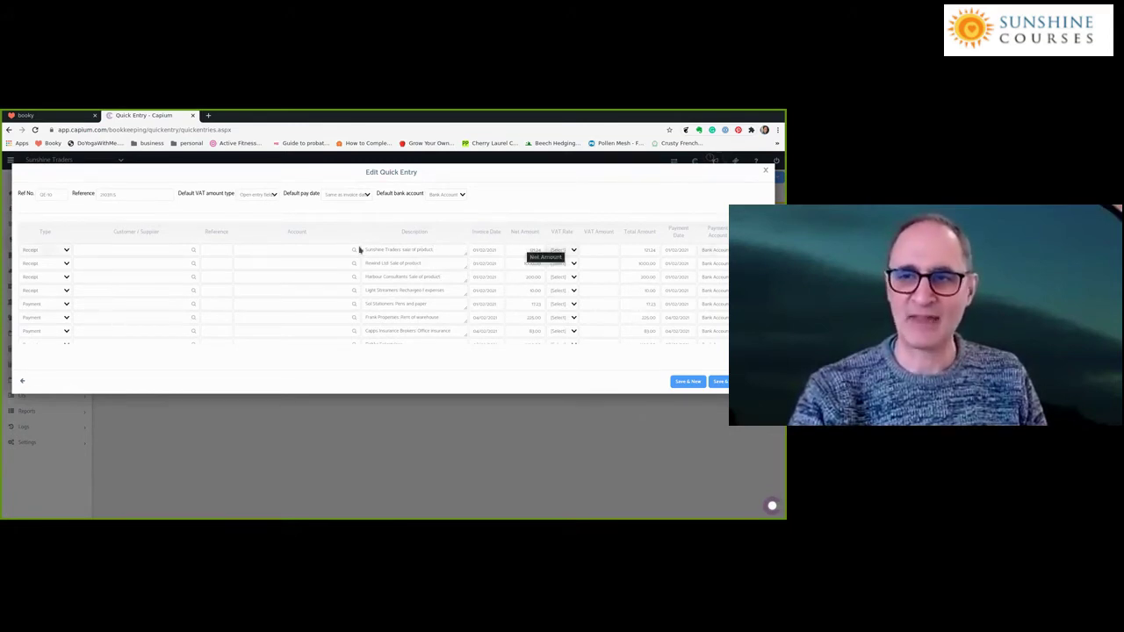
{"action": "left_click", "coordinate": [282, 250]}
{"action": "type", "text": "sa"}
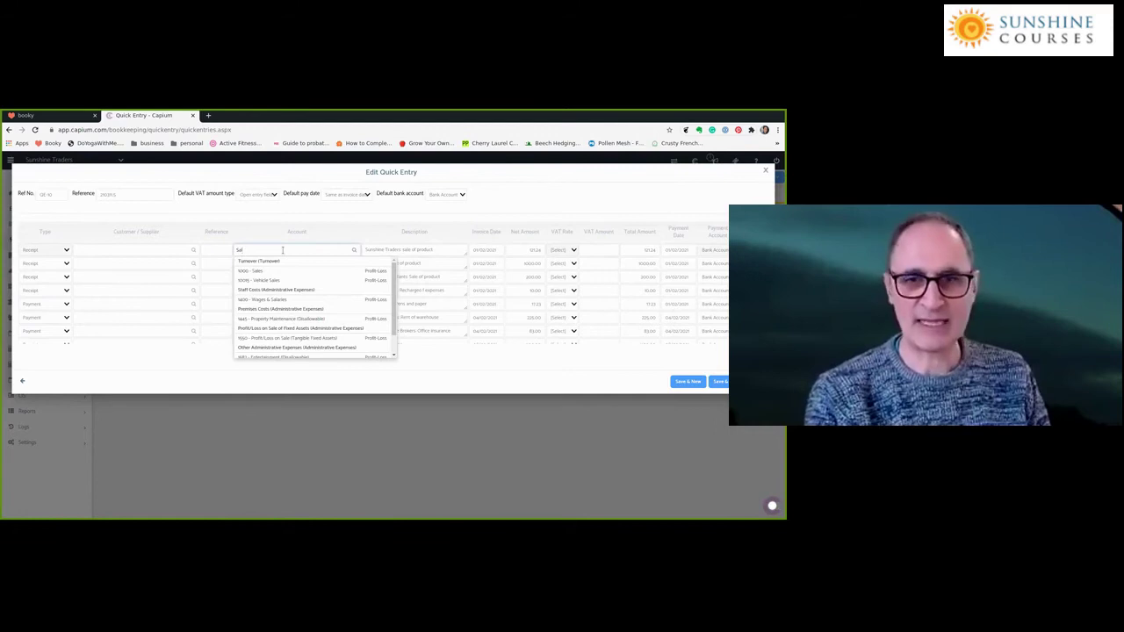
{"action": "type", "text": "l"}
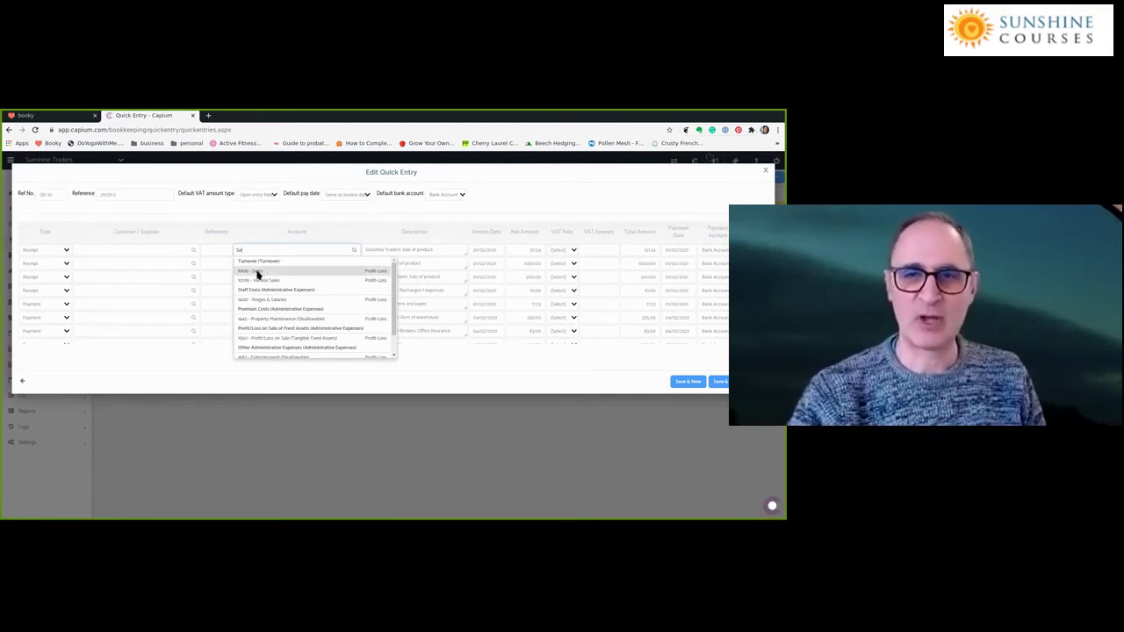
{"action": "left_click", "coordinate": [257, 274]}
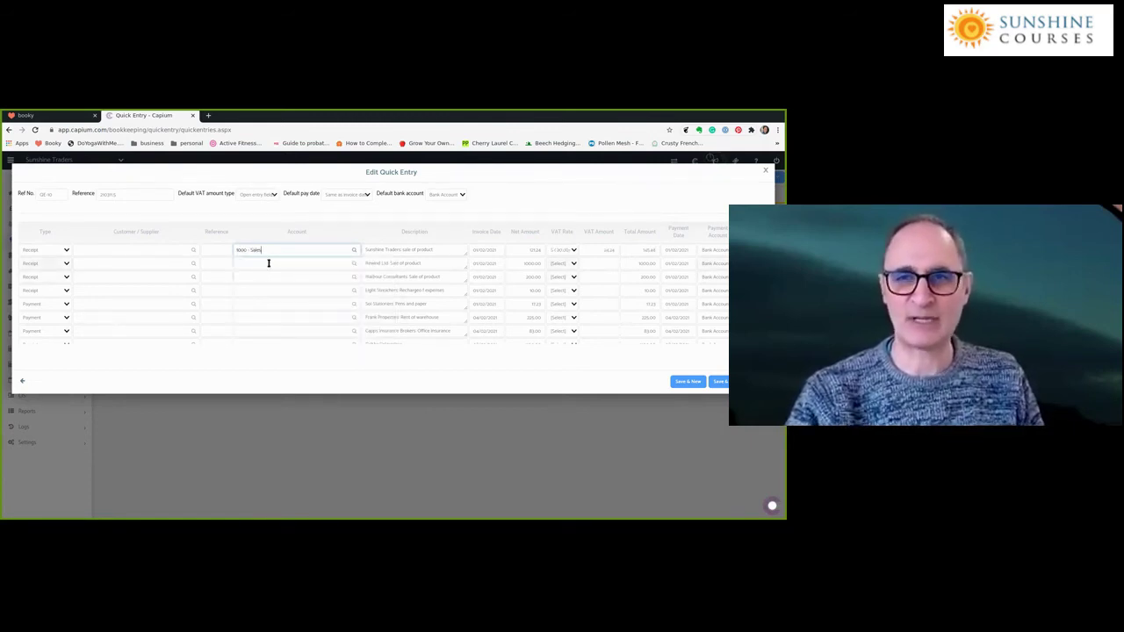
Assign the account 1000 - Sales to the Rewind Ltd and Harbour Consultants sale of product receipts
{"action": "left_click", "coordinate": [269, 262]}
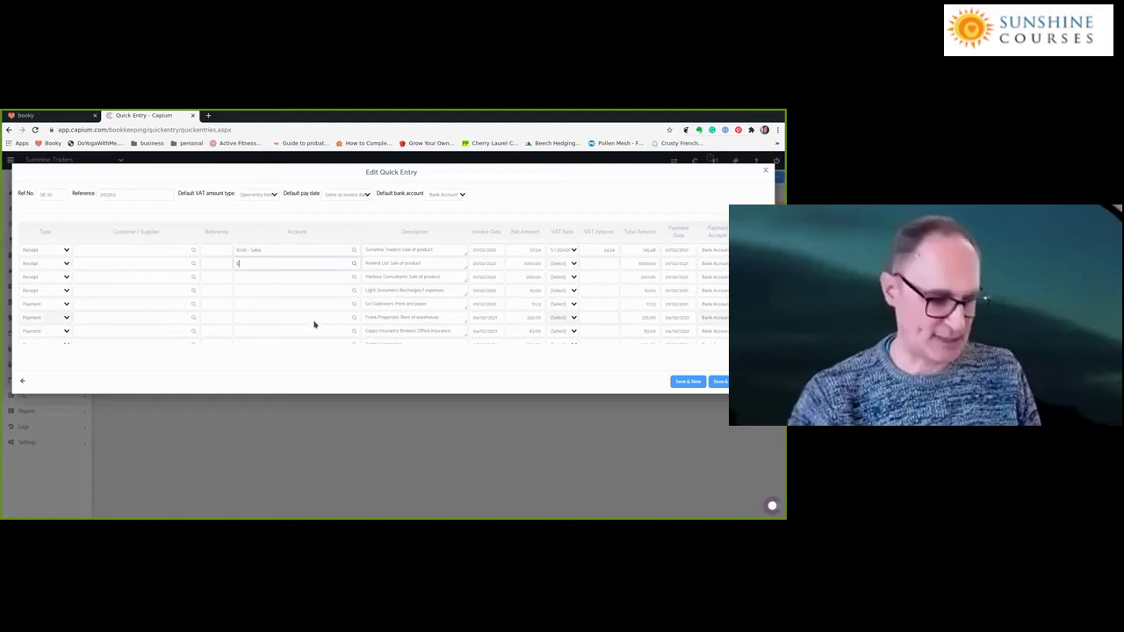
{"action": "type", "text": "Sales"}
{"action": "left_click", "coordinate": [254, 284]}
{"action": "left_click", "coordinate": [262, 272]}
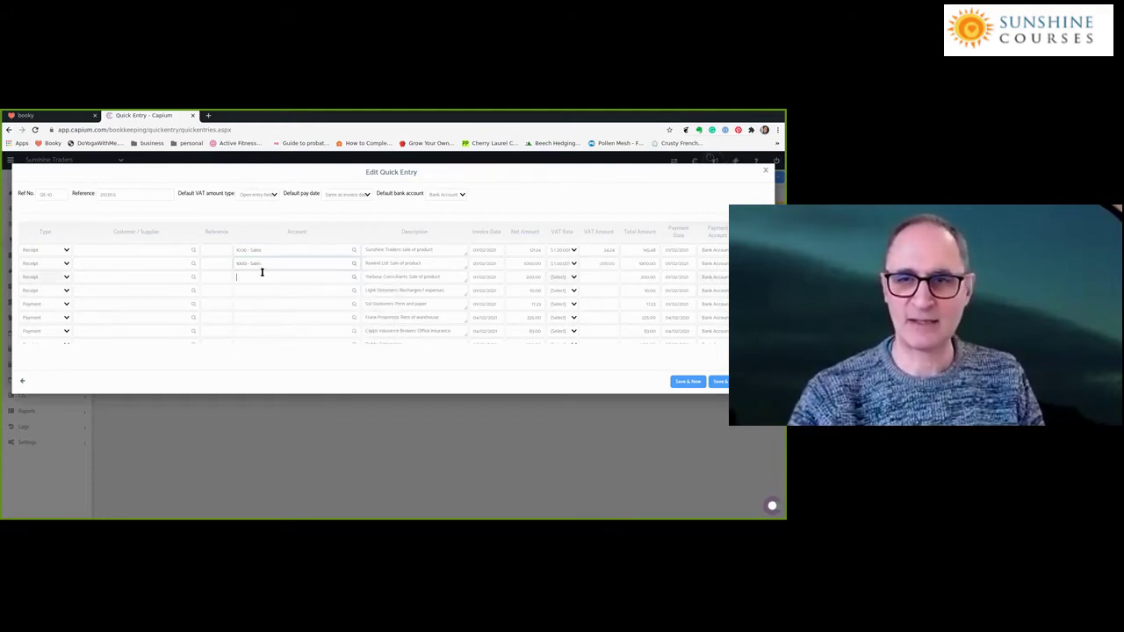
{"action": "type", "text": "Sales"}
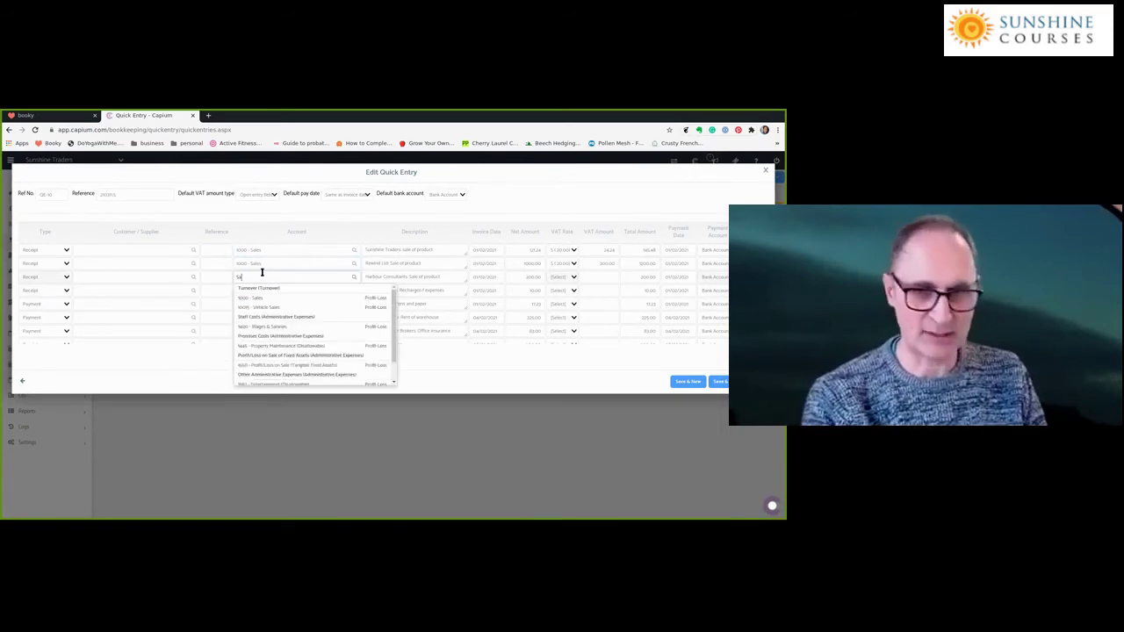
{"action": "left_click", "coordinate": [261, 299]}
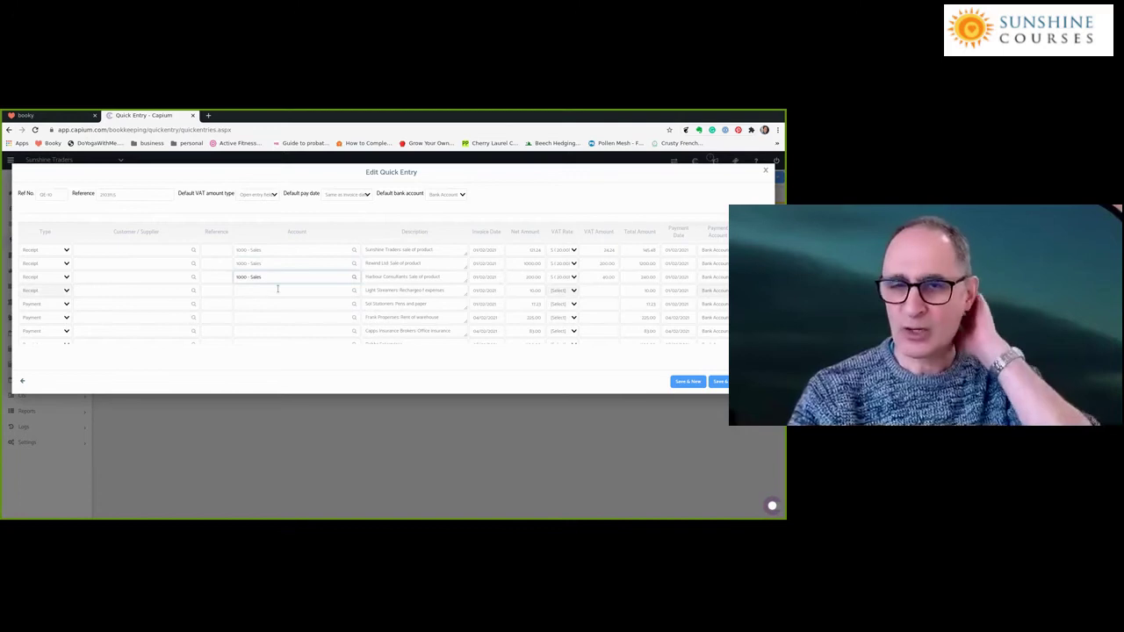
Search the accounts for "rec" for the Light Streamers recharges receipt, and assign 1000 - Sales to it instead
{"action": "left_click", "coordinate": [277, 290]}
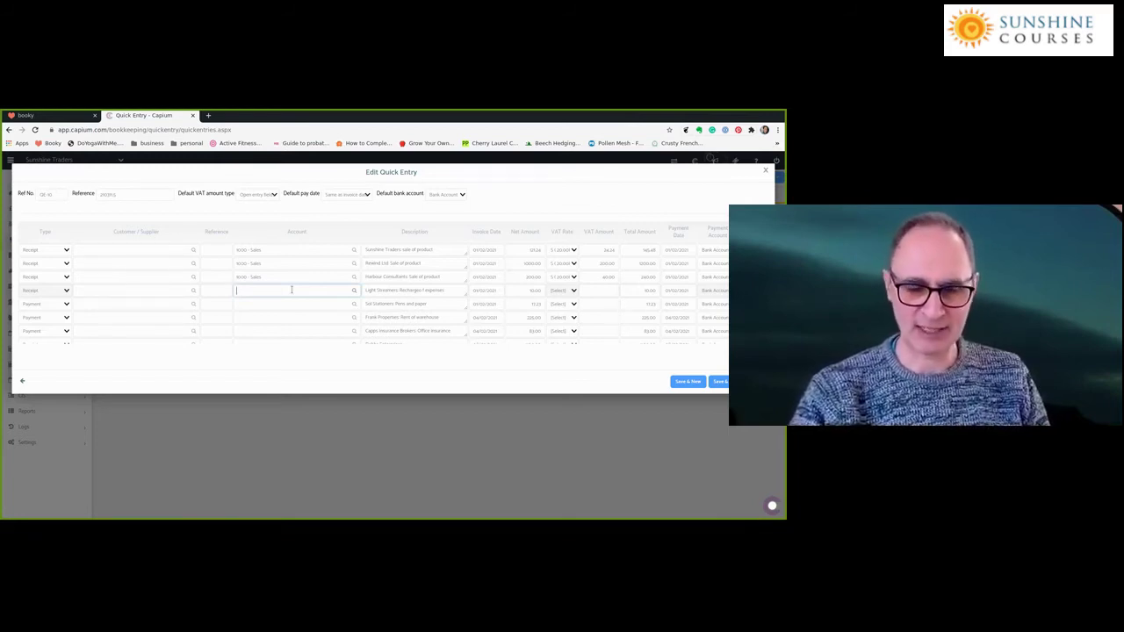
{"action": "left_click", "coordinate": [292, 290]}
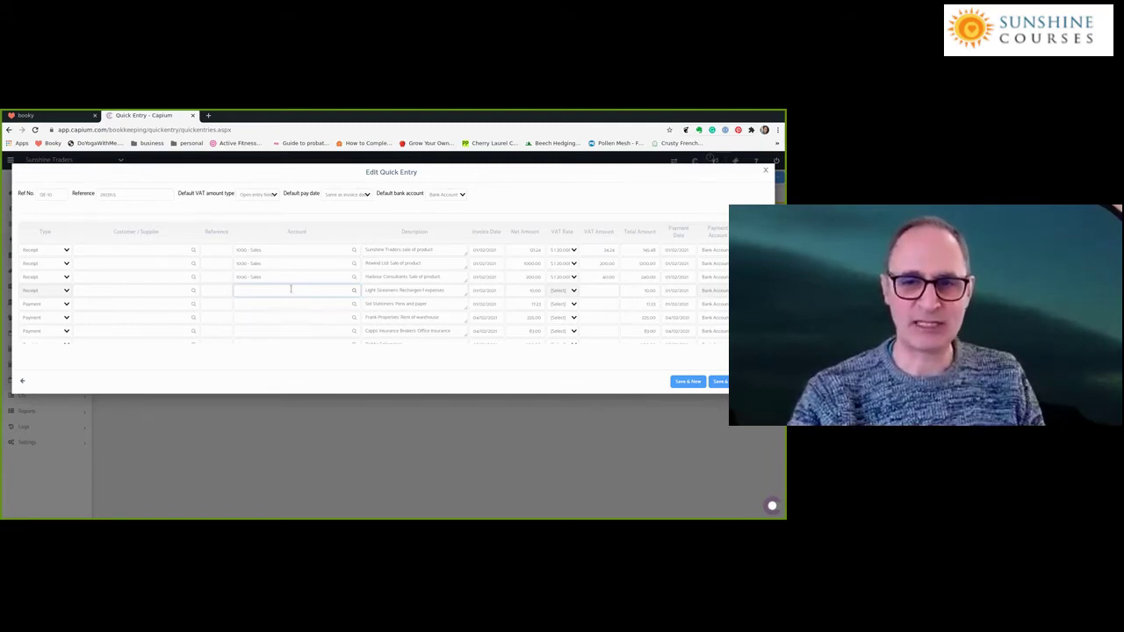
{"action": "type", "text": "rec"}
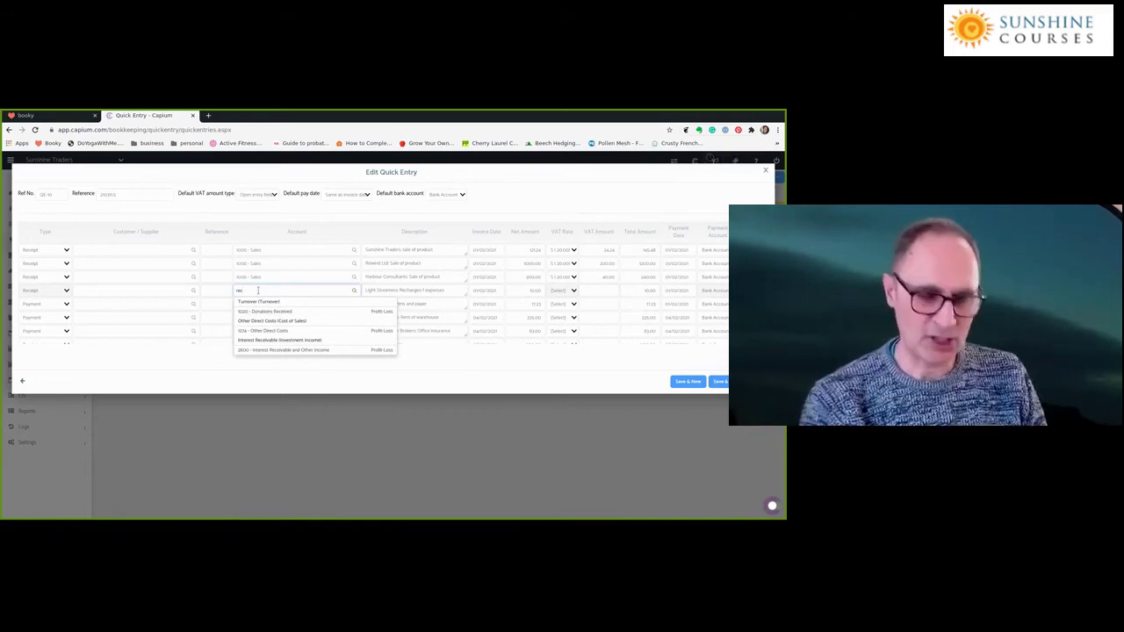
{"action": "key", "text": "BackSpace"}
{"action": "key", "text": "BackSpace"}
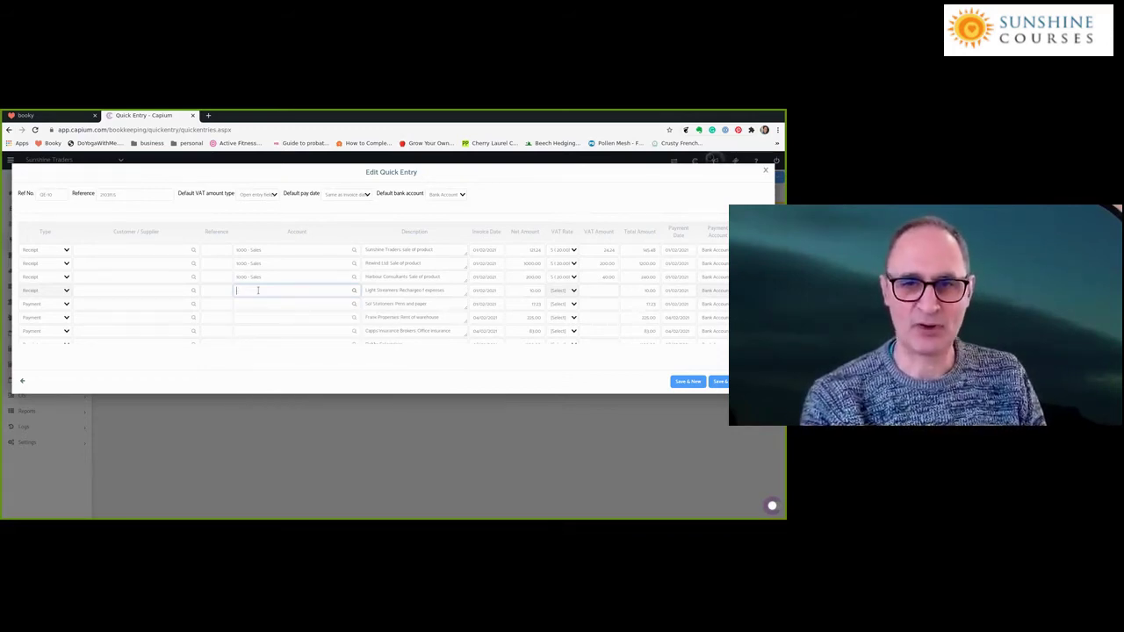
{"action": "type", "text": "sal"}
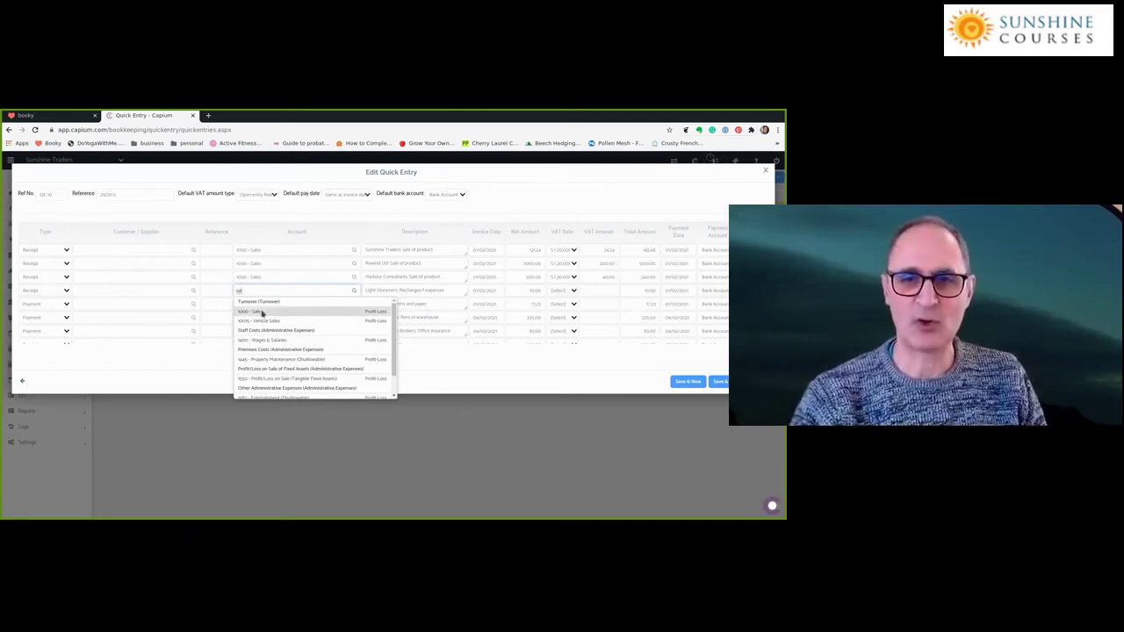
{"action": "left_click", "coordinate": [262, 311]}
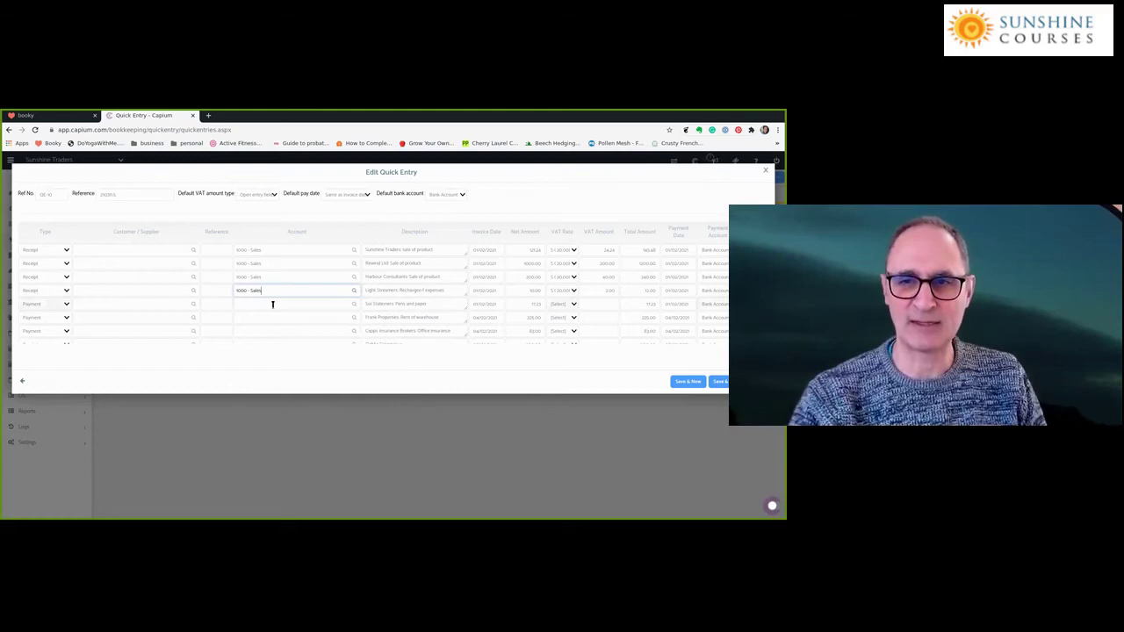
Assign the Printing, Postage & Stationery account to the Sol Stationers pens and paper payment
{"action": "left_click", "coordinate": [272, 304]}
{"action": "type", "text": "sa"}
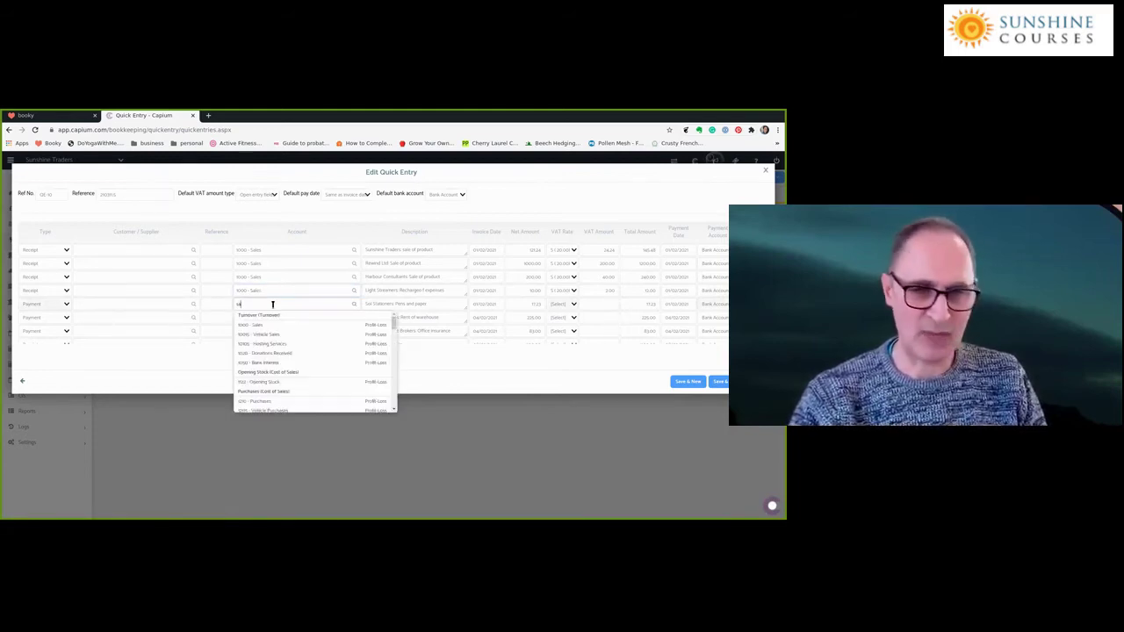
{"action": "type", "text": "ta"}
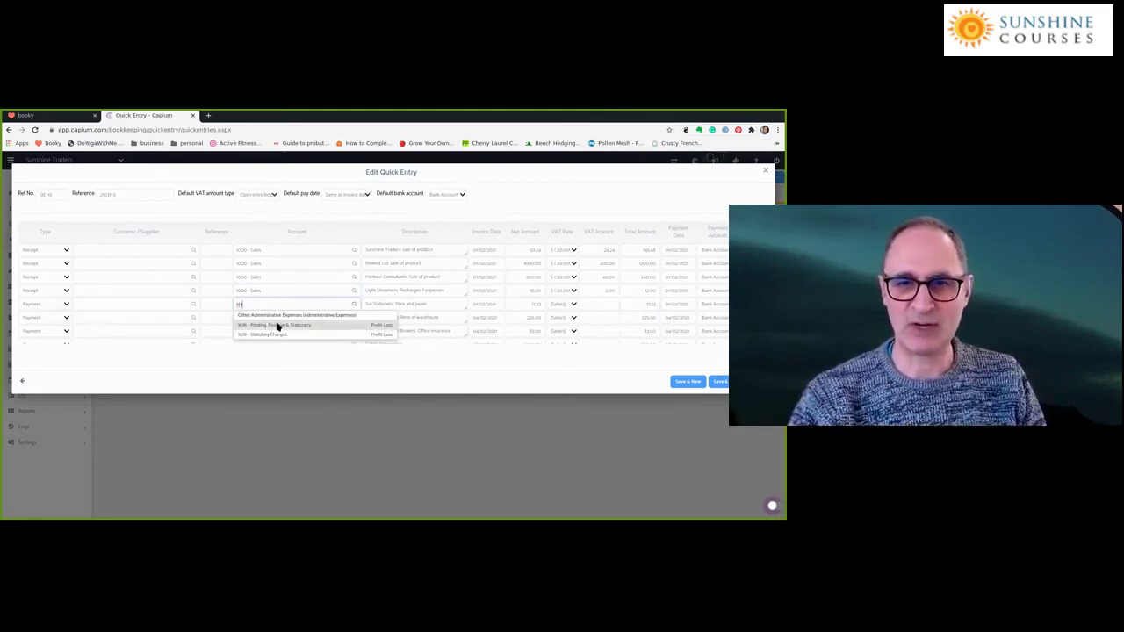
{"action": "left_click", "coordinate": [277, 325]}
Assign the Rent of Warehouse account to the Frank Properties warehouse rent payment
{"action": "scroll", "coordinate": [265, 299], "scroll_direction": "down", "scroll_amount": 1}
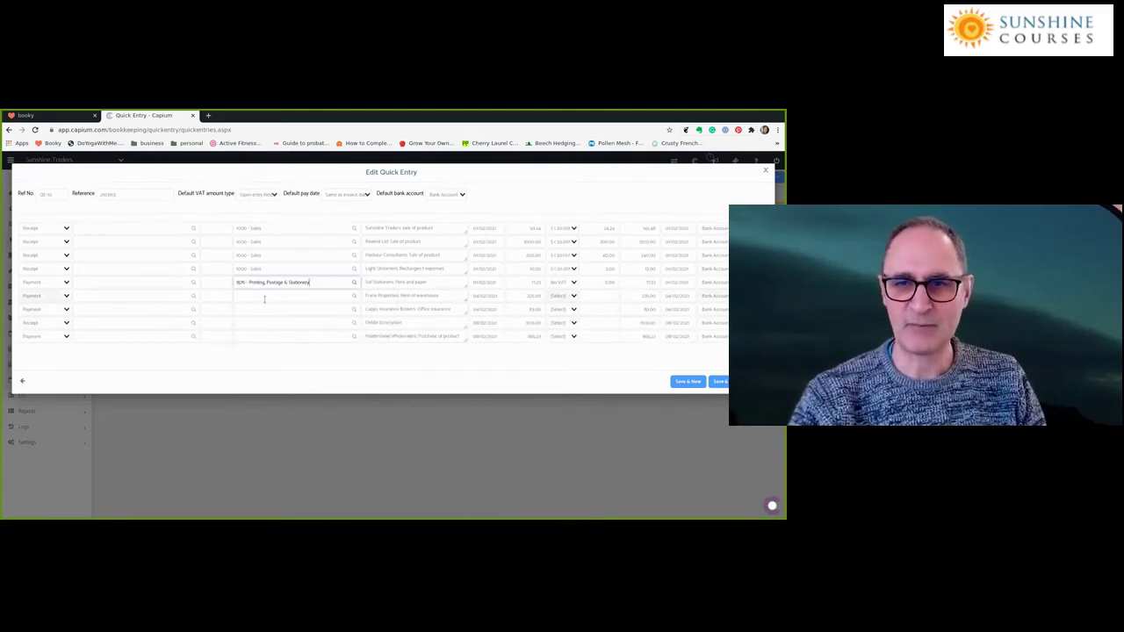
{"action": "left_click", "coordinate": [265, 299]}
{"action": "type", "text": "re"}
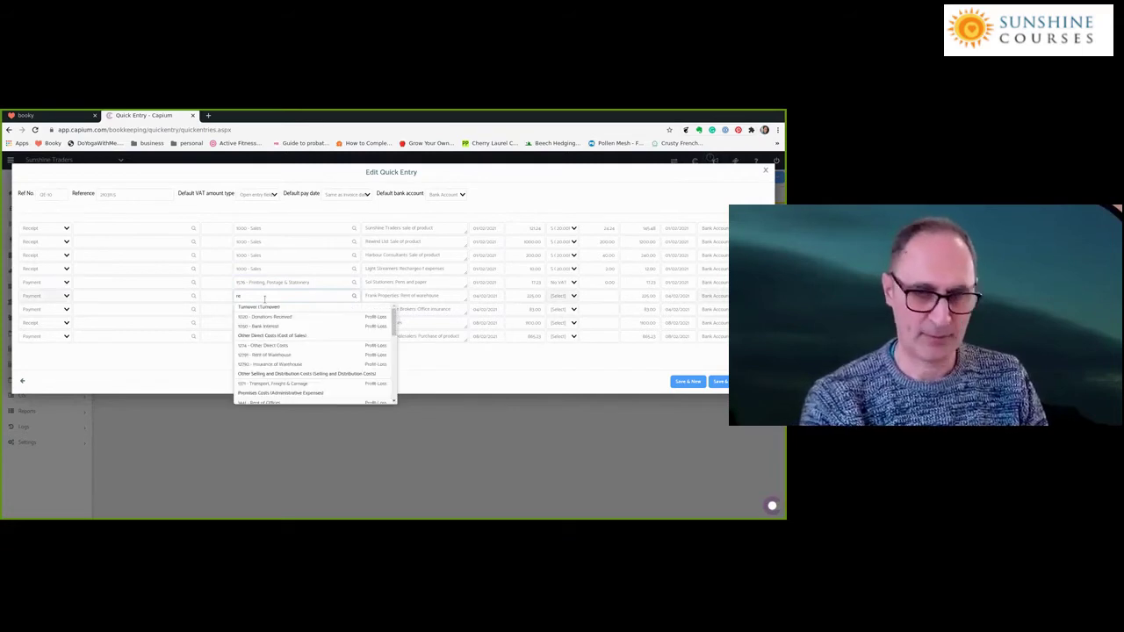
{"action": "type", "text": "nt"}
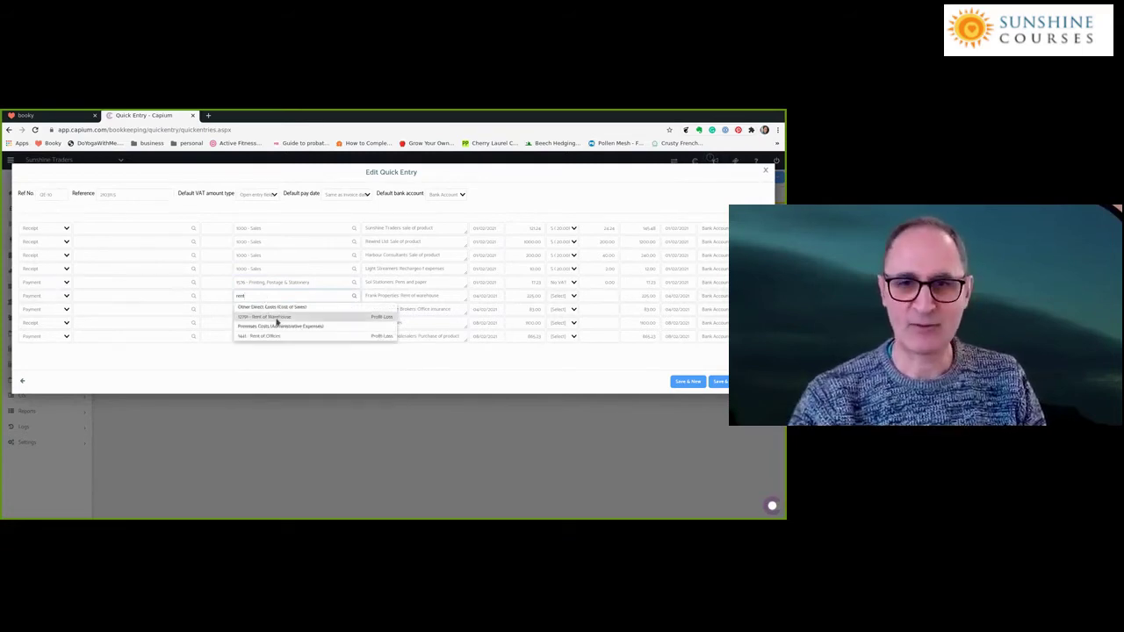
{"action": "left_click", "coordinate": [276, 317]}
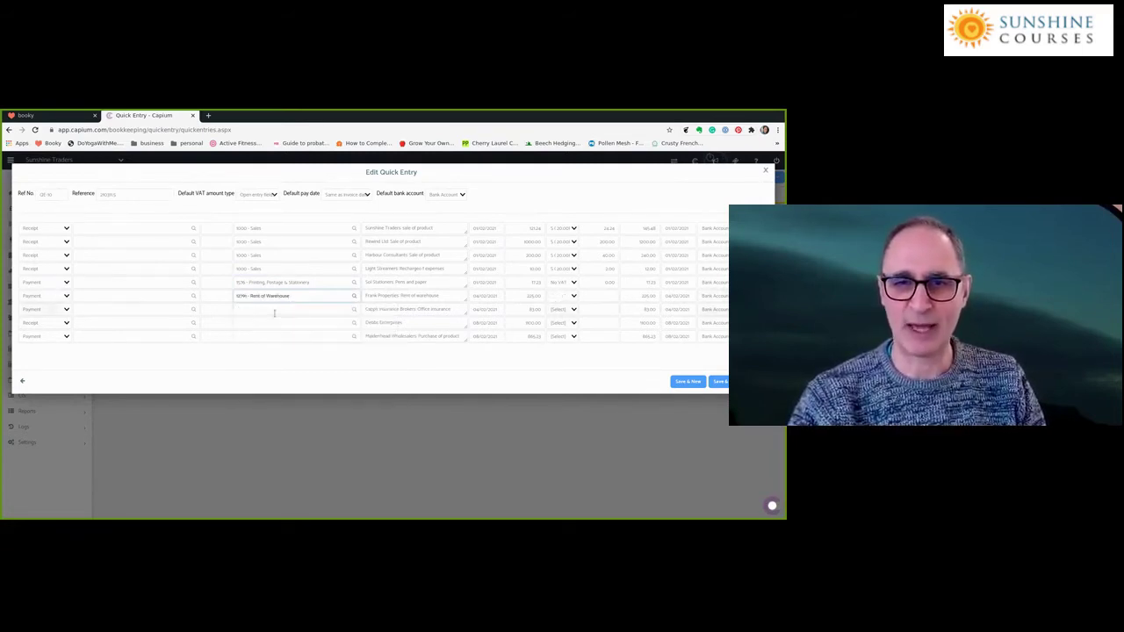
Assign the account 1443 - Insurance of Offices to the Capps Insurance Brokers office insurance payment
{"action": "left_click", "coordinate": [274, 311]}
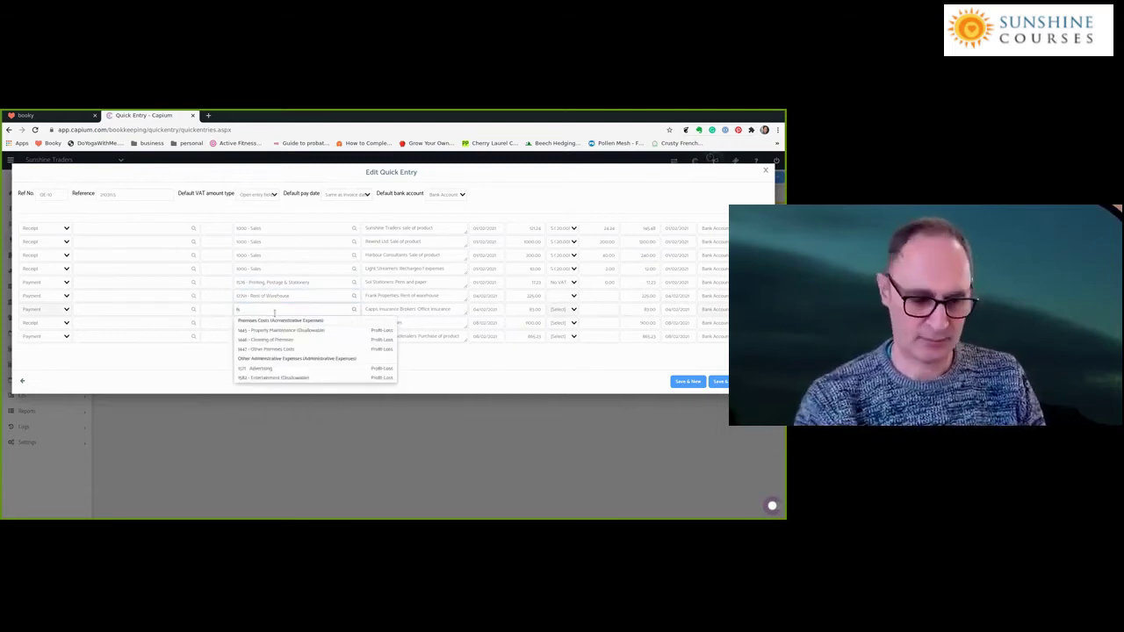
{"action": "type", "text": "insu"}
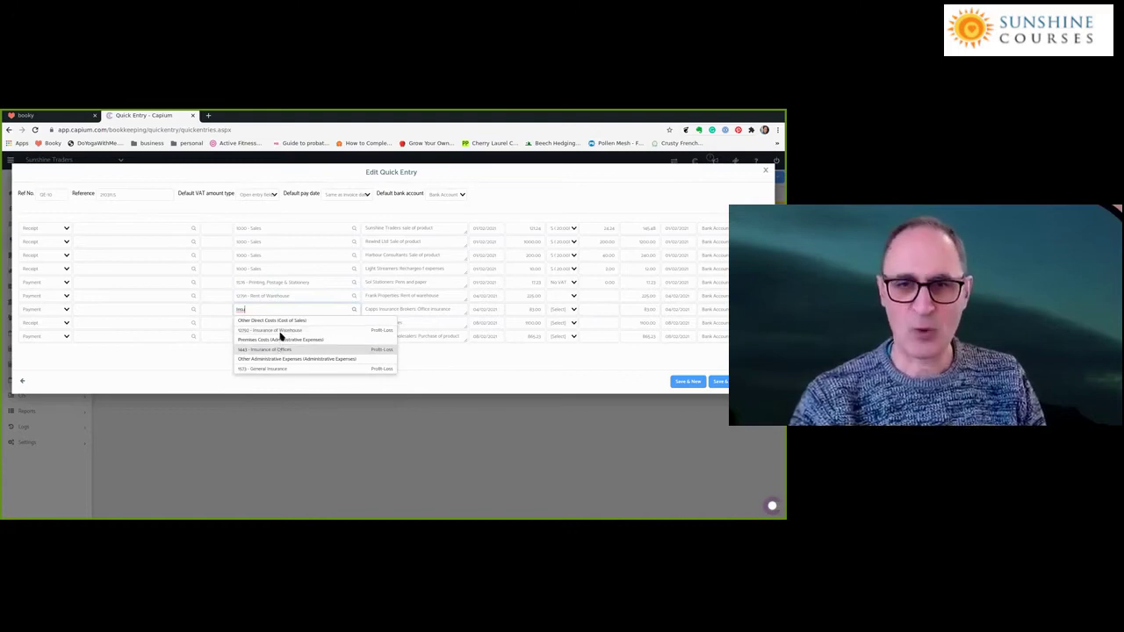
{"action": "left_click", "coordinate": [275, 350]}
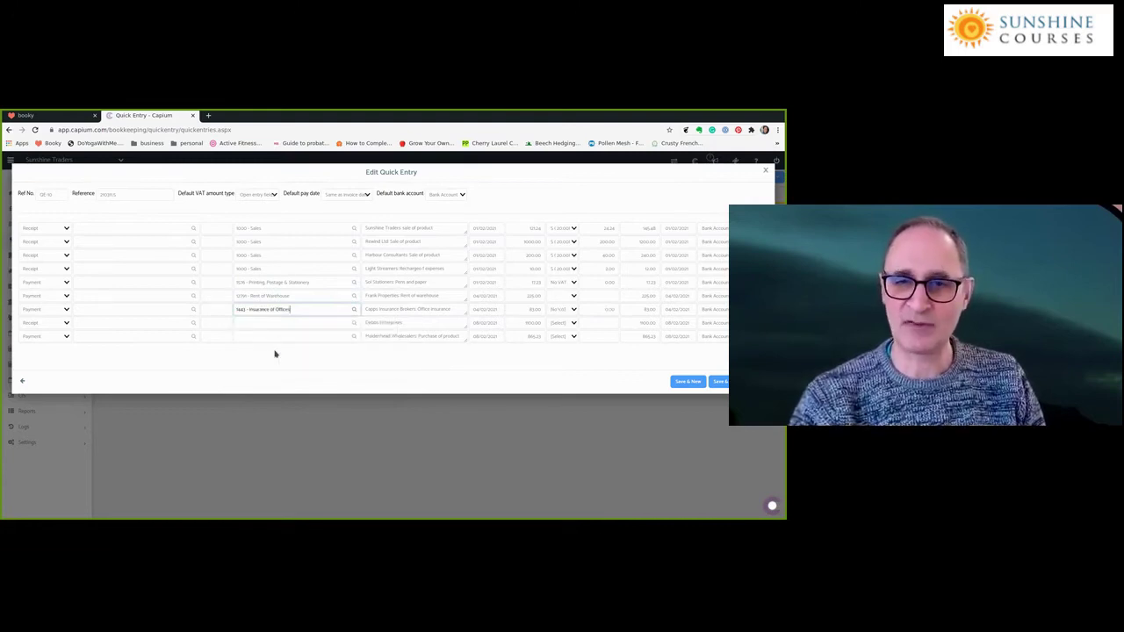
Add ": Sale of product" to the description of the Debbs Enterprises receipt
{"action": "left_click", "coordinate": [279, 321]}
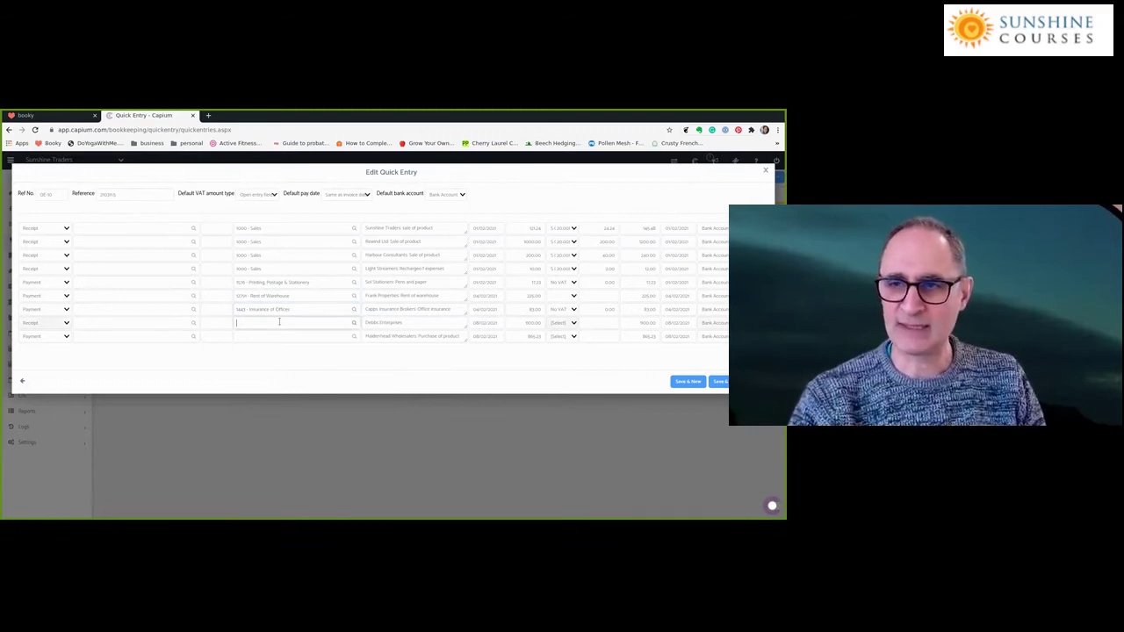
{"action": "left_click", "coordinate": [412, 322]}
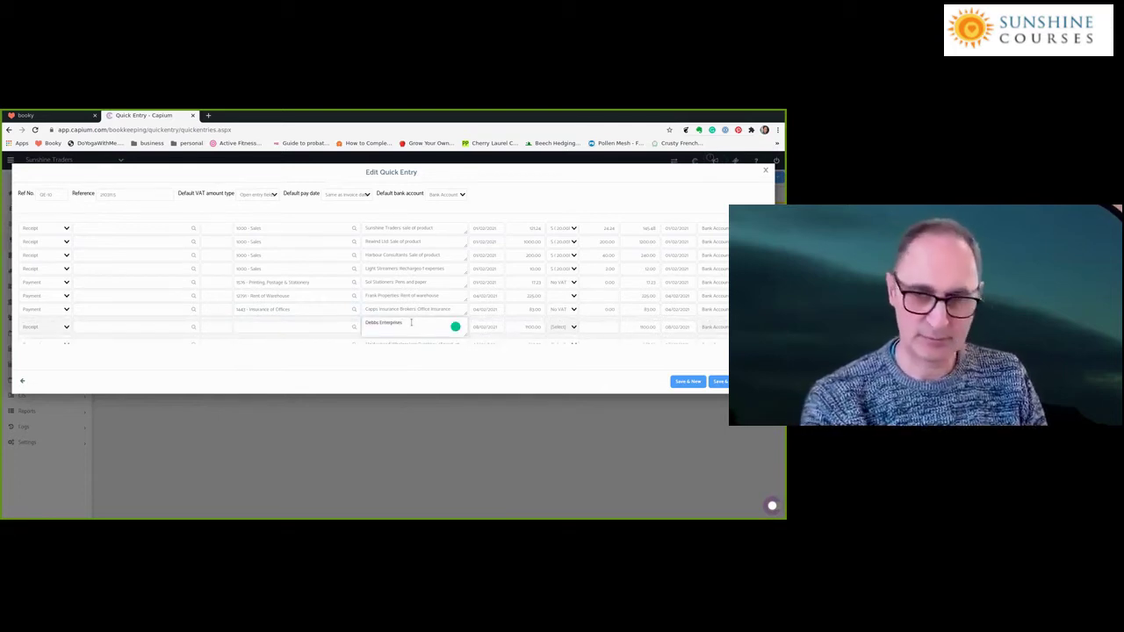
{"action": "type", "text": ": Sale of product"}
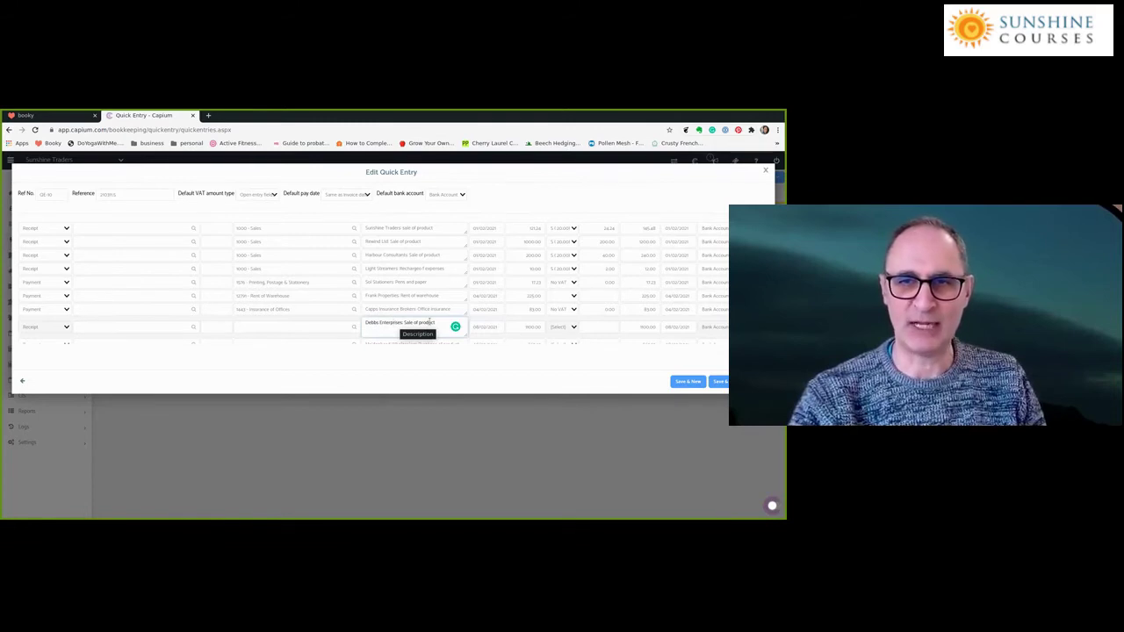
Remove the added "Sale of product" text from the Debbs Enterprises receipt's description
{"action": "left_click", "coordinate": [402, 322]}
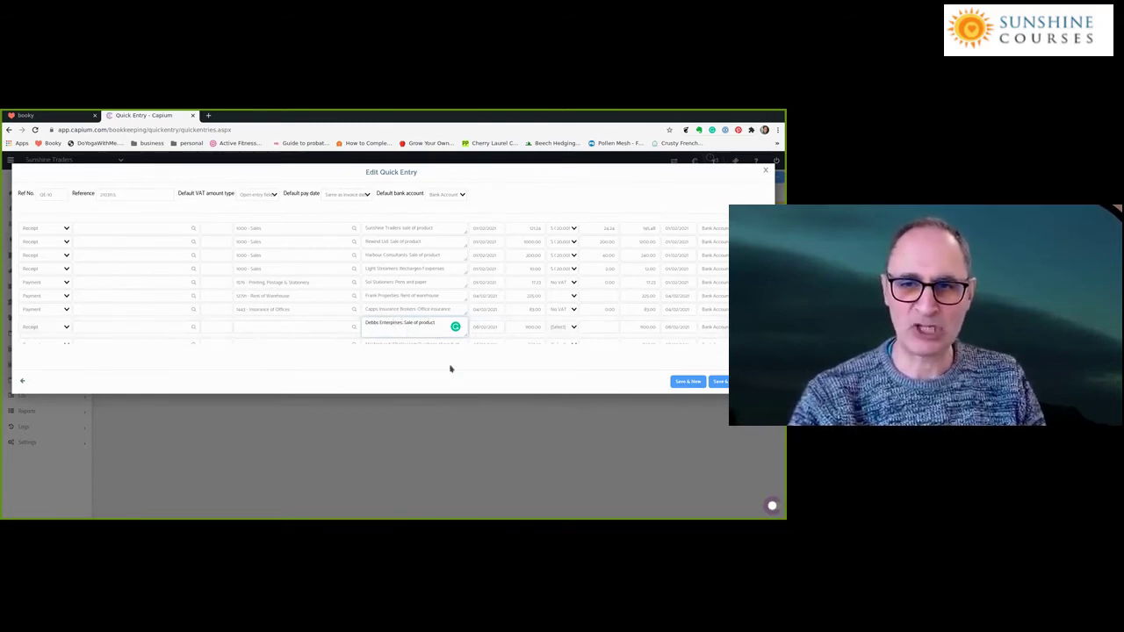
{"action": "key", "text": "Delete"}
{"action": "key", "text": "Delete"}
{"action": "key", "text": "Delete"}
{"action": "key", "text": "Delete"}
{"action": "key", "text": "Delete"}
{"action": "key", "text": "Delete"}
{"action": "key", "text": "Delete"}
{"action": "key", "text": "Delete"}
{"action": "key", "text": "Delete"}
{"action": "key", "text": "Delete"}
{"action": "key", "text": "Delete"}
{"action": "key", "text": "Delete"}
{"action": "key", "text": "Delete"}
{"action": "key", "text": "Delete"}
{"action": "key", "text": "Delete"}
{"action": "key", "text": "Delete"}
{"action": "key", "text": "Delete"}
Assign the account 1000 - Sales to the Debbs Enterprises receipt
{"action": "left_click", "coordinate": [316, 330]}
{"action": "type", "text": "sales"}
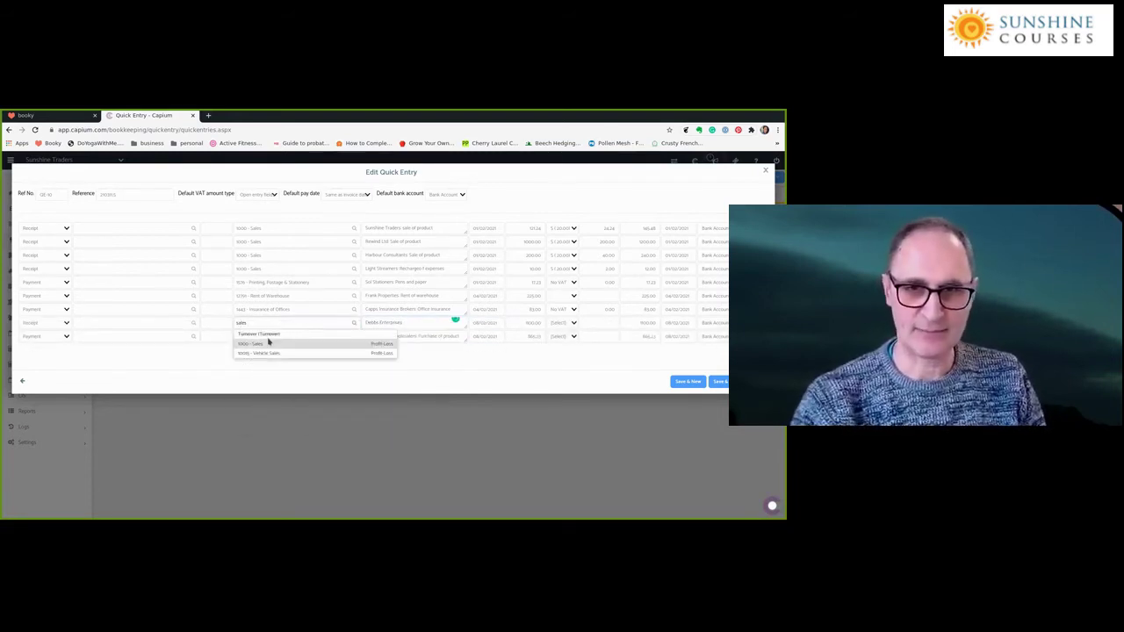
{"action": "left_click", "coordinate": [269, 343]}
{"action": "left_click", "coordinate": [286, 322]}
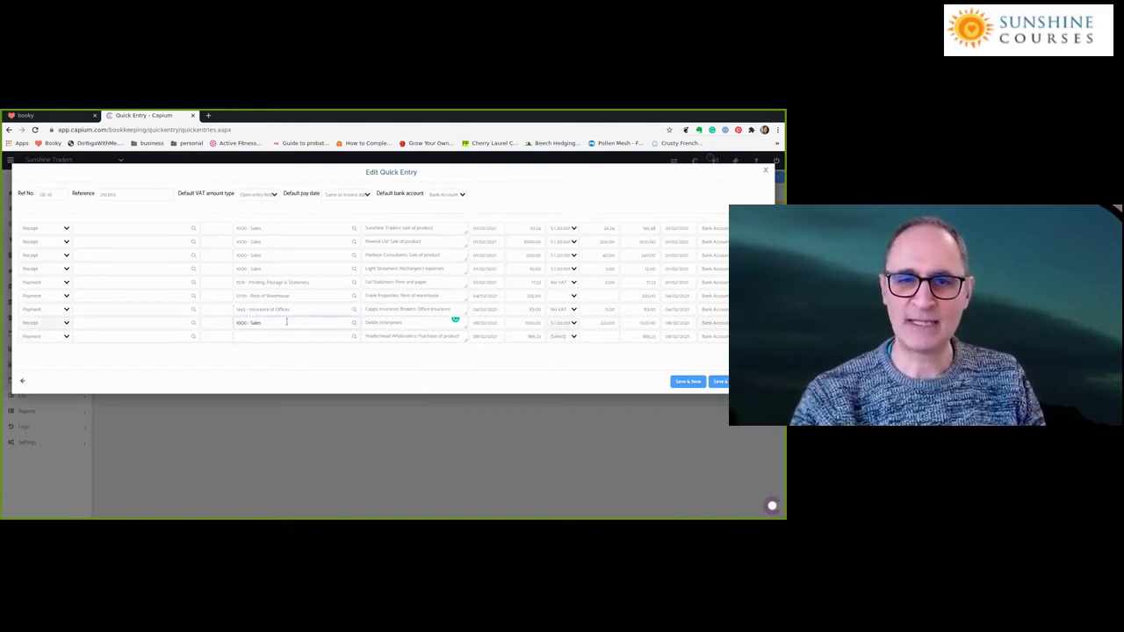
{"action": "key", "text": "Tab"}
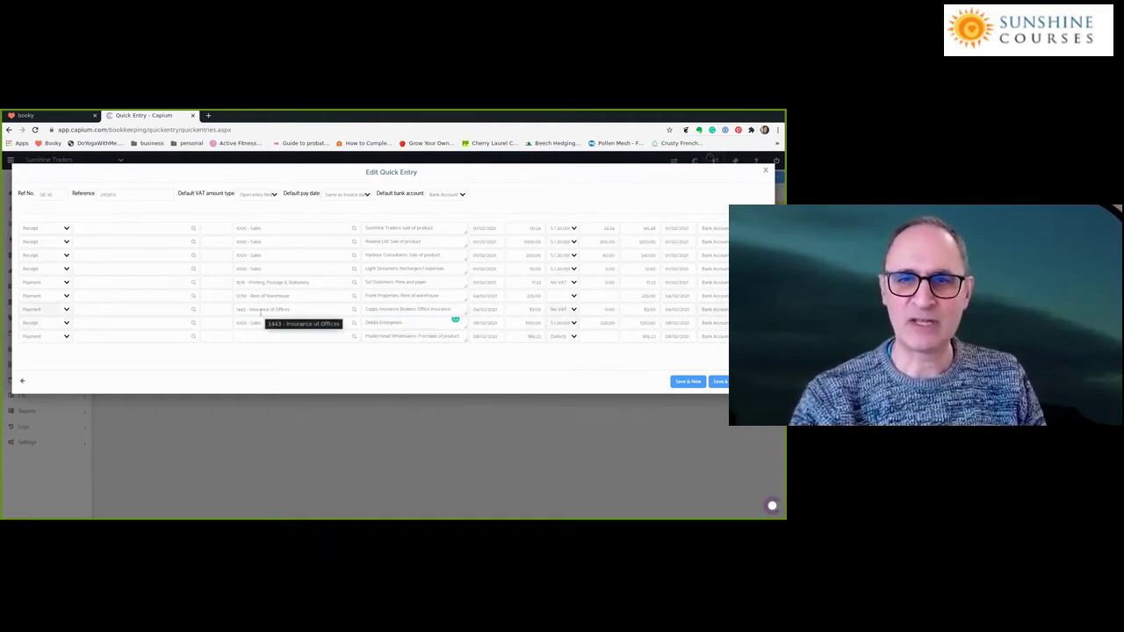
{"action": "scroll", "coordinate": [256, 310], "scroll_direction": "up", "scroll_amount": 1}
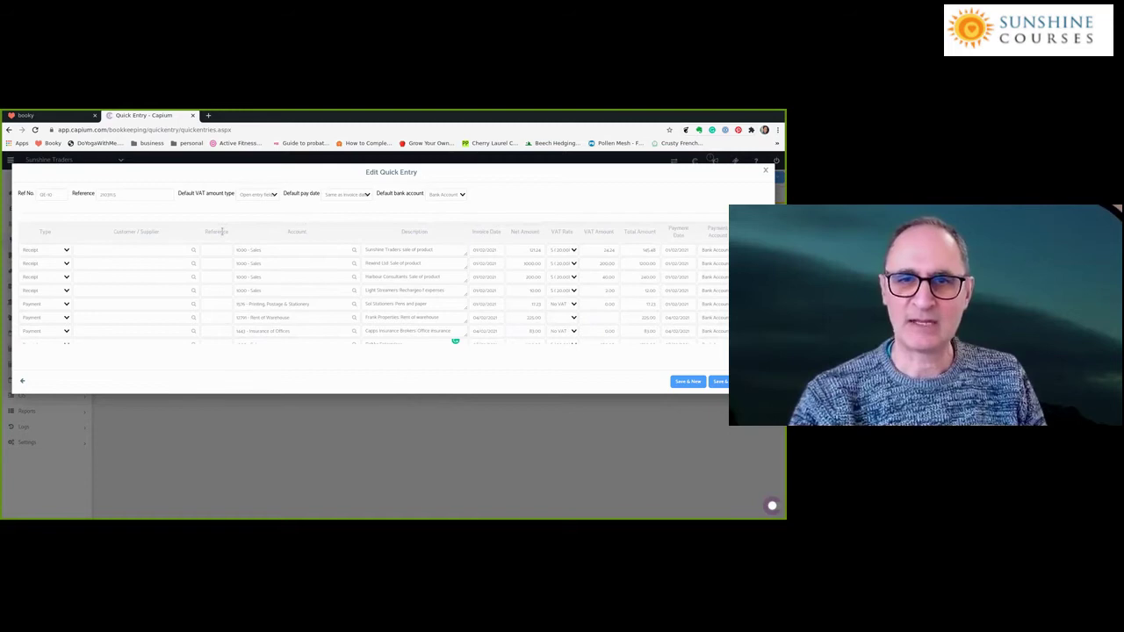
{"action": "scroll", "coordinate": [229, 263], "scroll_direction": "down", "scroll_amount": 3}
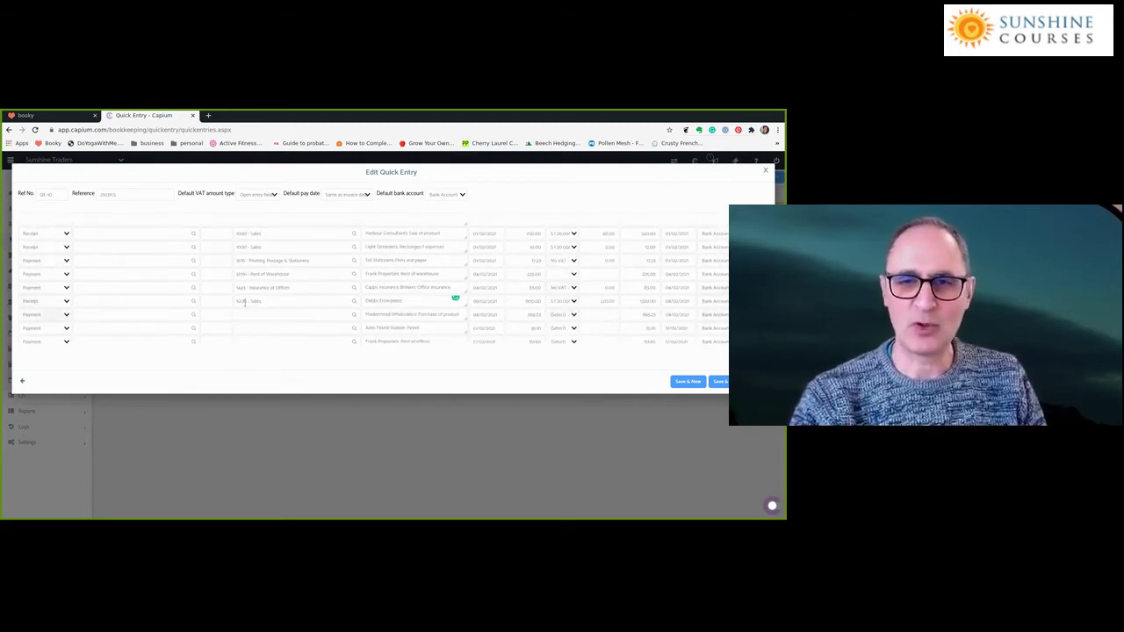
{"action": "scroll", "coordinate": [268, 311], "scroll_direction": "up", "scroll_amount": 1}
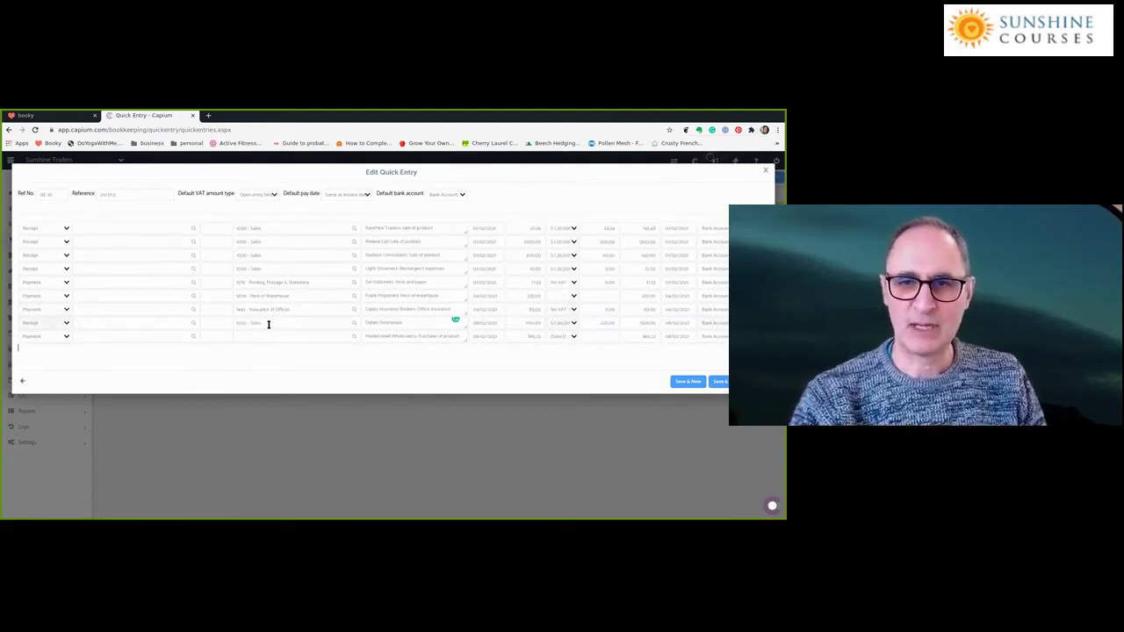
{"action": "left_click", "coordinate": [403, 322]}
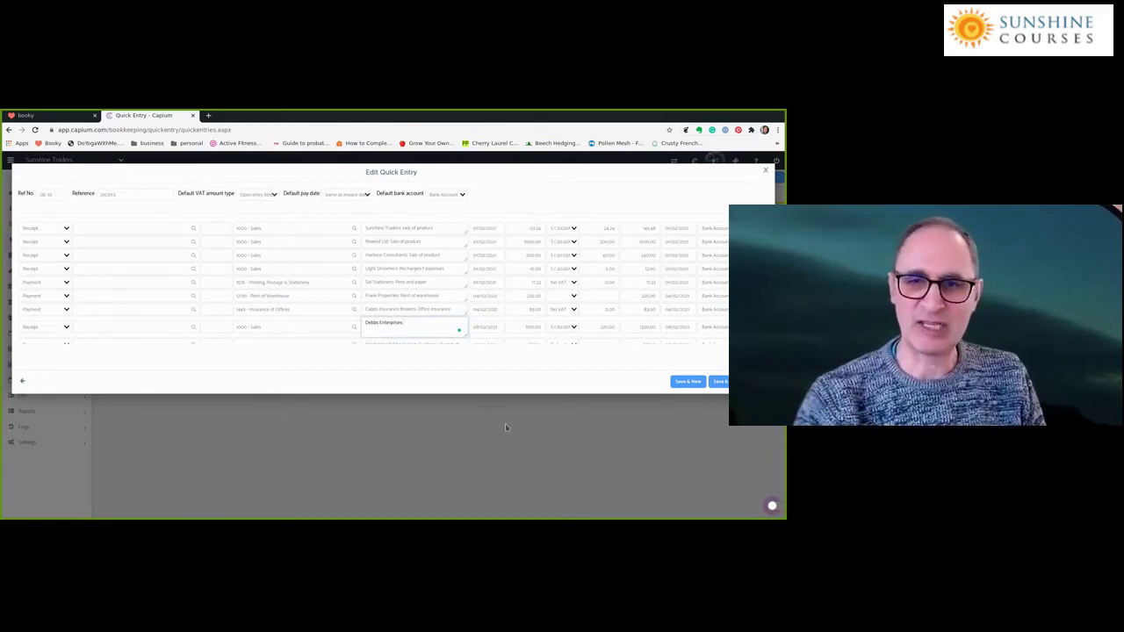
{"action": "left_click", "coordinate": [323, 386]}
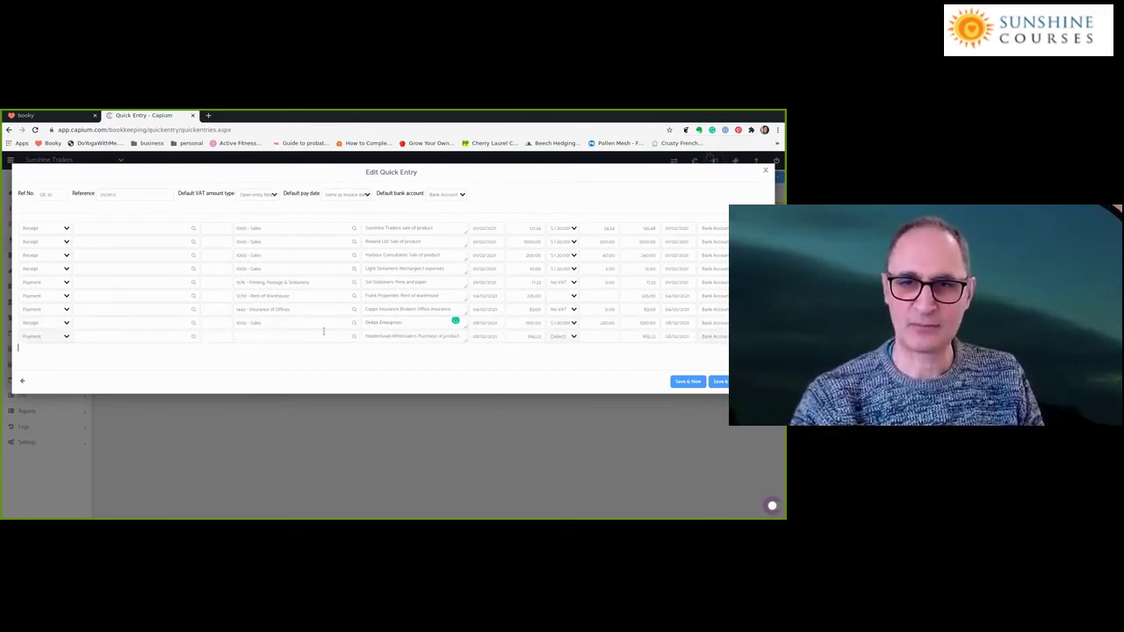
Assign the account 1210 - Purchases to the Maidenhead Wholesalers purchase of product payment
{"action": "left_click", "coordinate": [427, 323]}
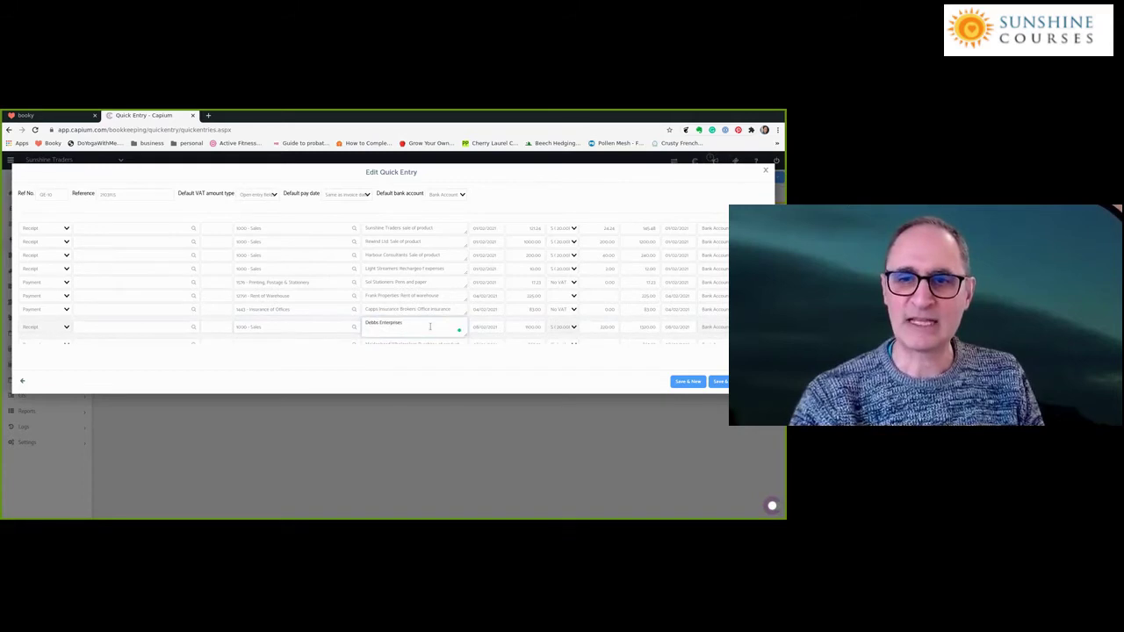
{"action": "left_click", "coordinate": [267, 324]}
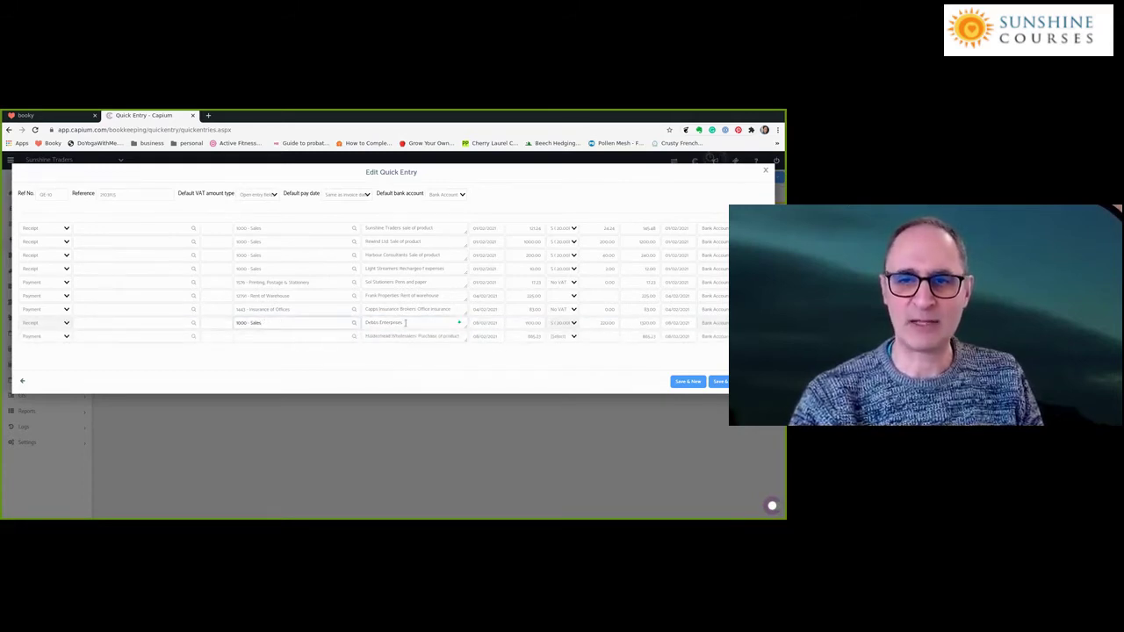
{"action": "scroll", "coordinate": [407, 322], "scroll_direction": "down", "scroll_amount": 1}
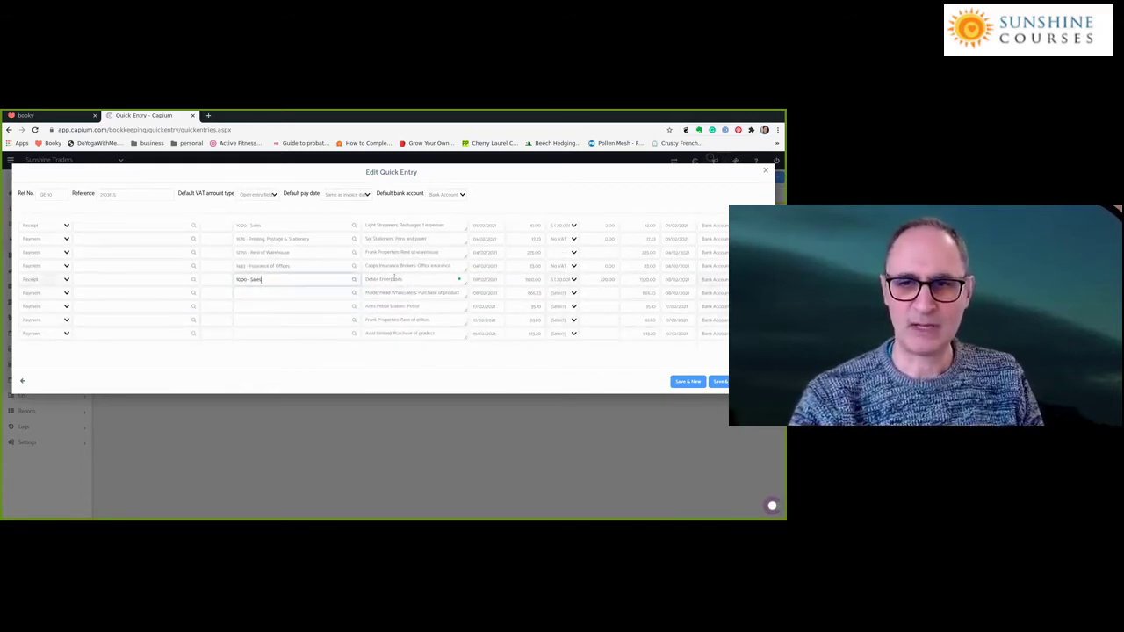
{"action": "left_click", "coordinate": [322, 293]}
{"action": "type", "text": "pro"}
{"action": "key", "text": "BackSpace"}
{"action": "key", "text": "BackSpace"}
{"action": "key", "text": "BackSpace"}
{"action": "type", "text": "pu"}
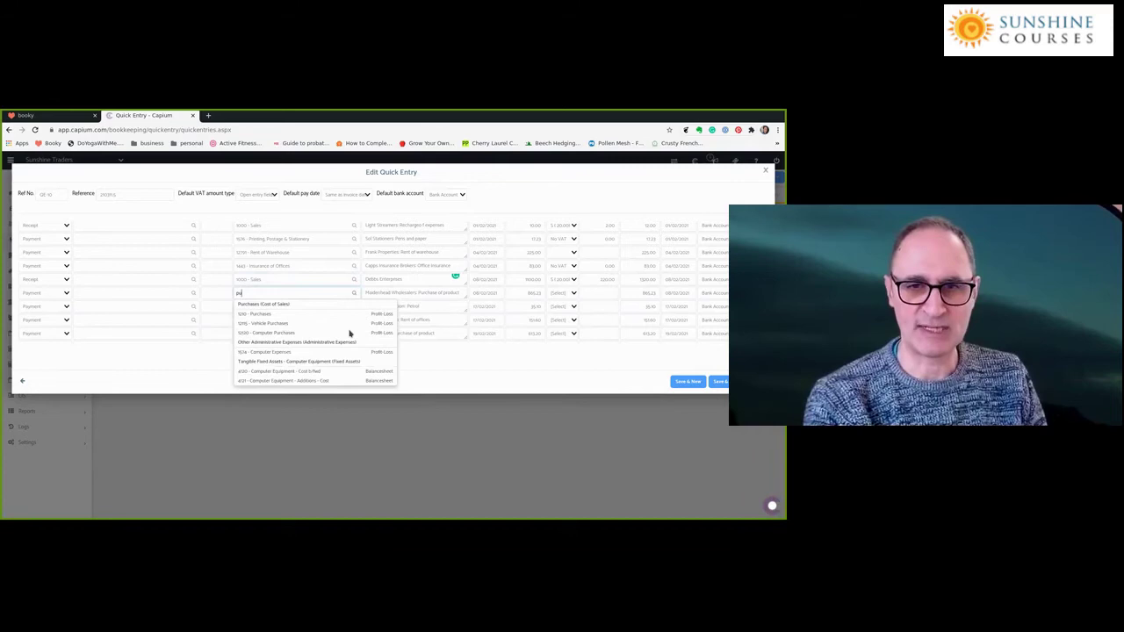
{"action": "key", "text": "BackSpace"}
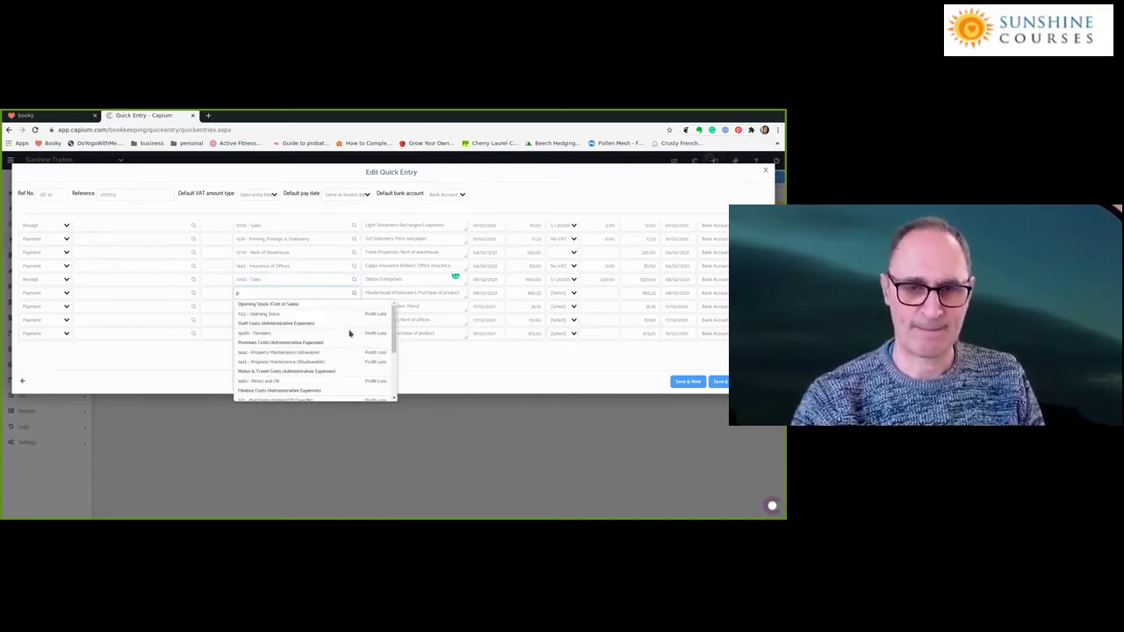
{"action": "type", "text": "urc"}
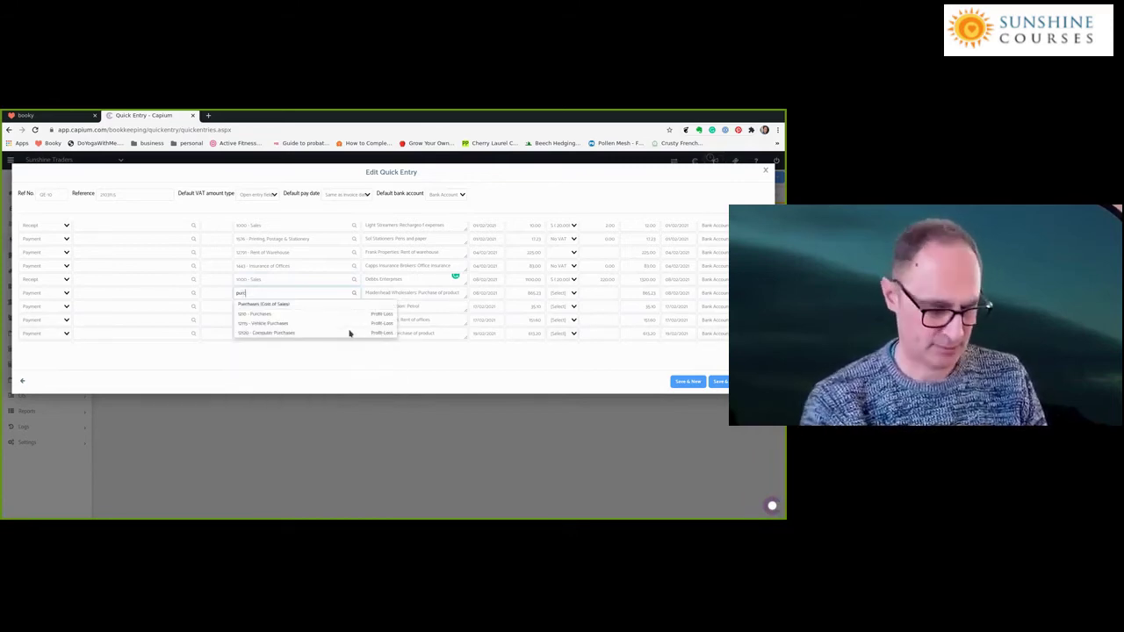
{"action": "left_click", "coordinate": [268, 314]}
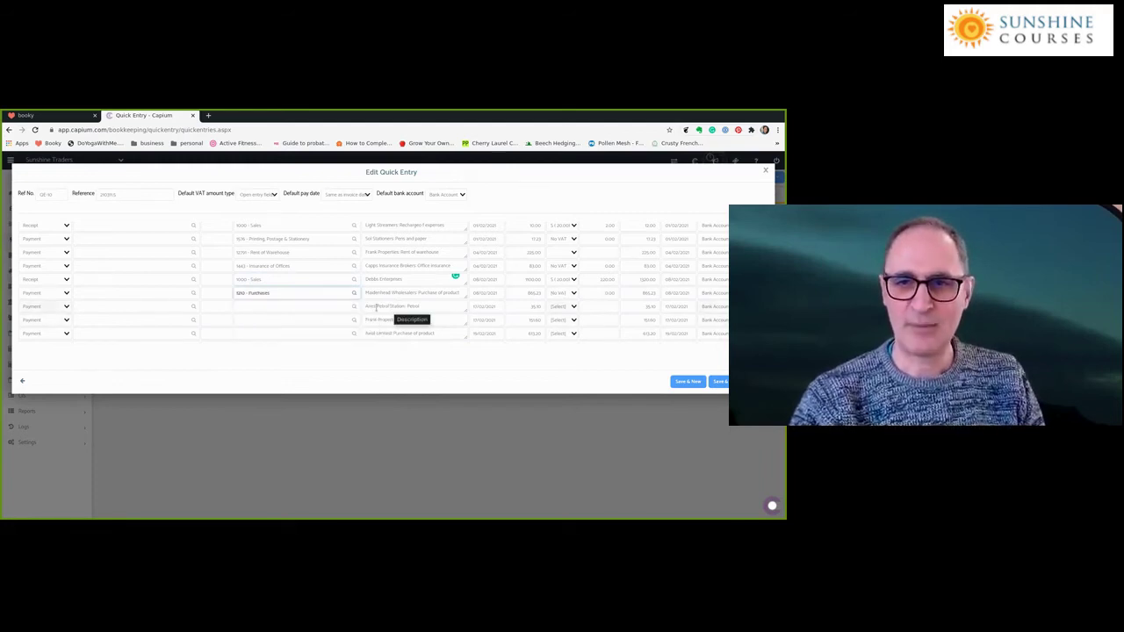
Assign the account 1463 - Travel to the petrol station payment
{"action": "left_click", "coordinate": [309, 307]}
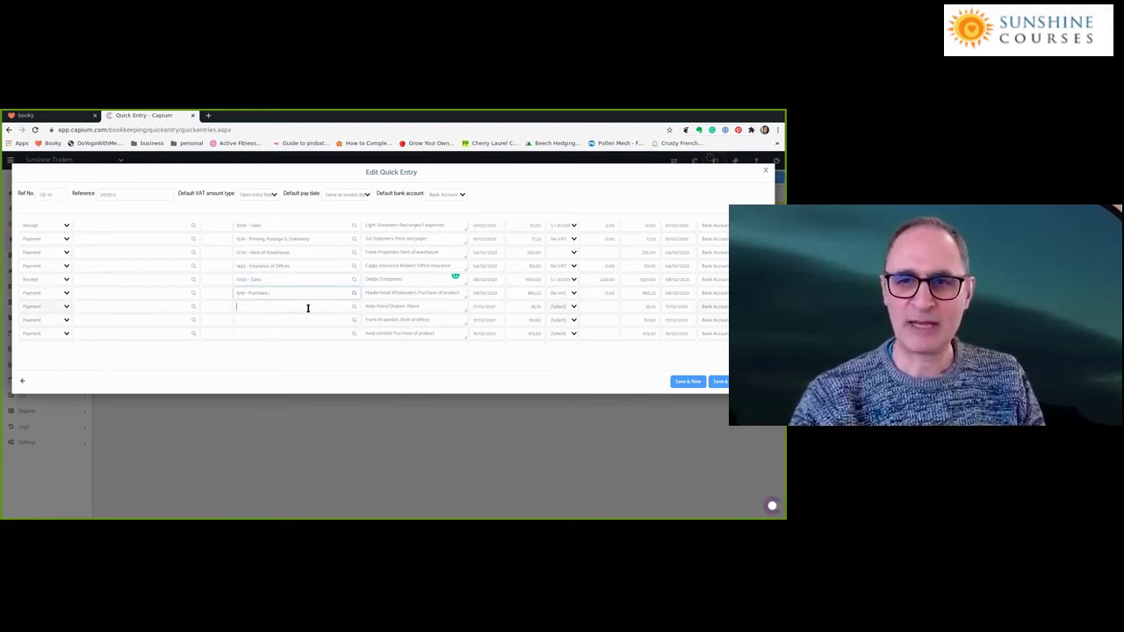
{"action": "type", "text": "p"}
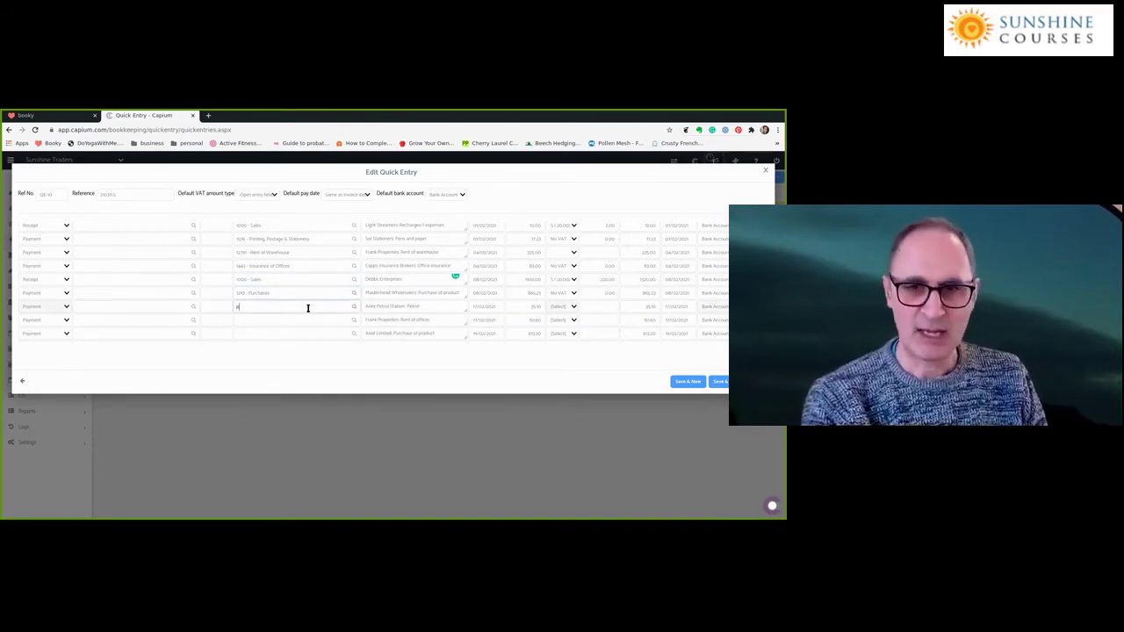
{"action": "type", "text": "et"}
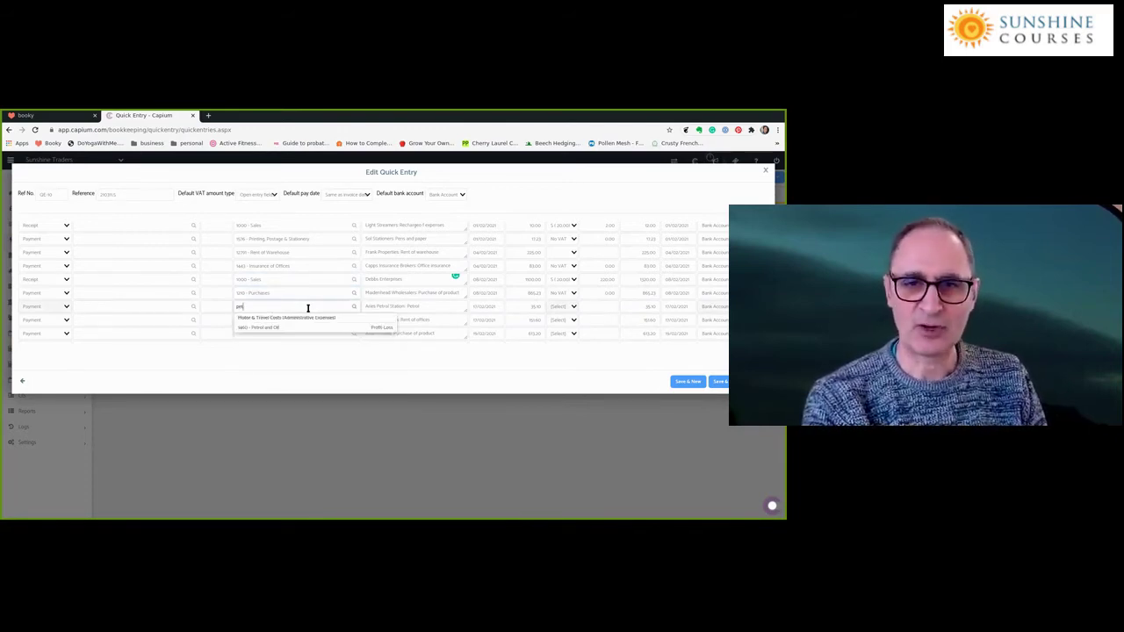
{"action": "key", "text": "BackSpace"}
{"action": "key", "text": "BackSpace"}
{"action": "key", "text": "BackSpace"}
{"action": "type", "text": "tr"}
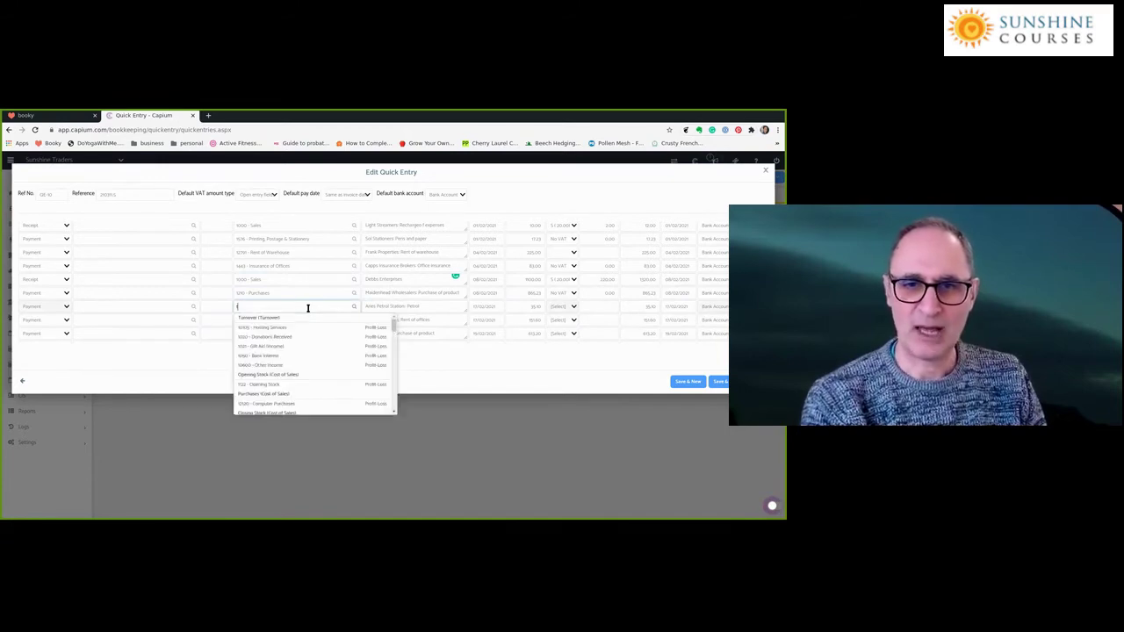
{"action": "type", "text": "av"}
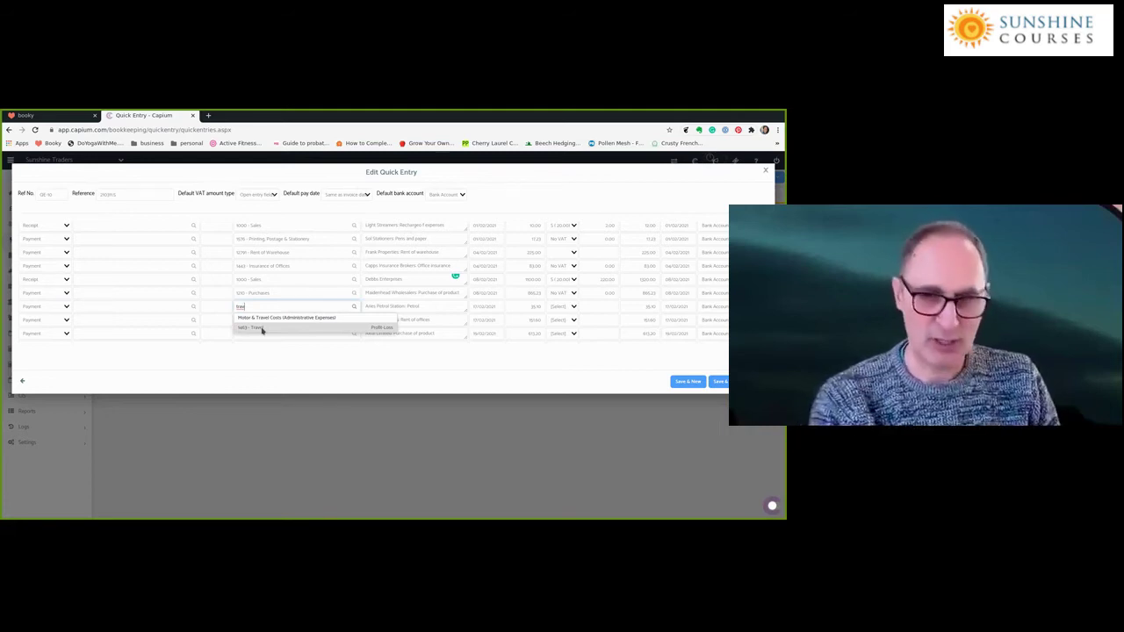
{"action": "left_click", "coordinate": [261, 327]}
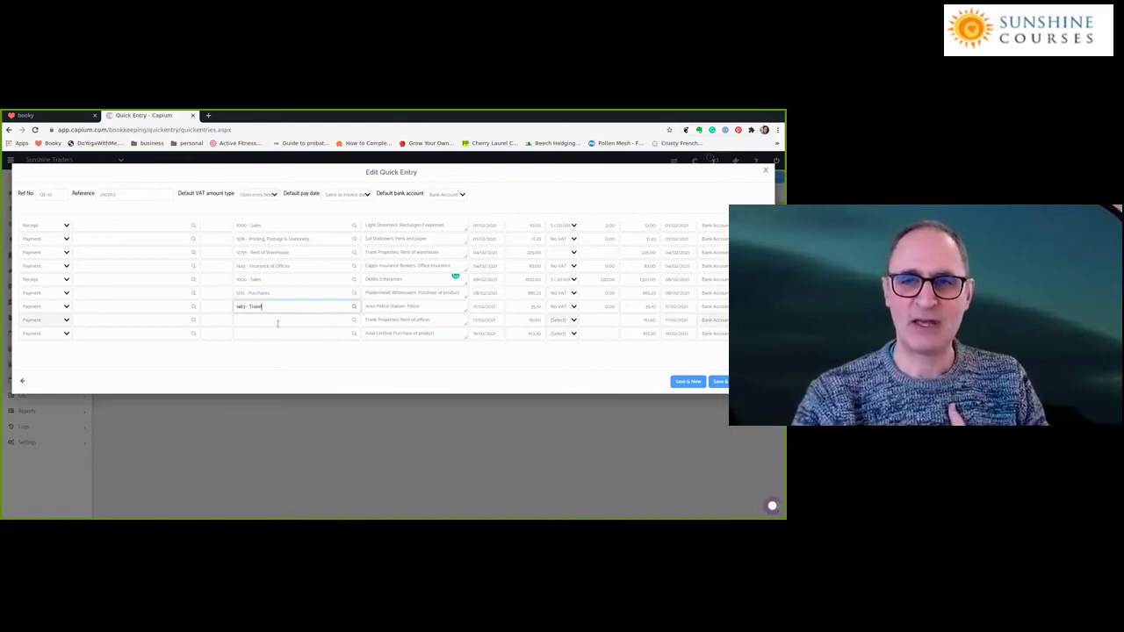
Assign the account 1441 - Rent of Offices to the Frank Properties office rent payment
{"action": "scroll", "coordinate": [278, 325], "scroll_direction": "down", "scroll_amount": 1}
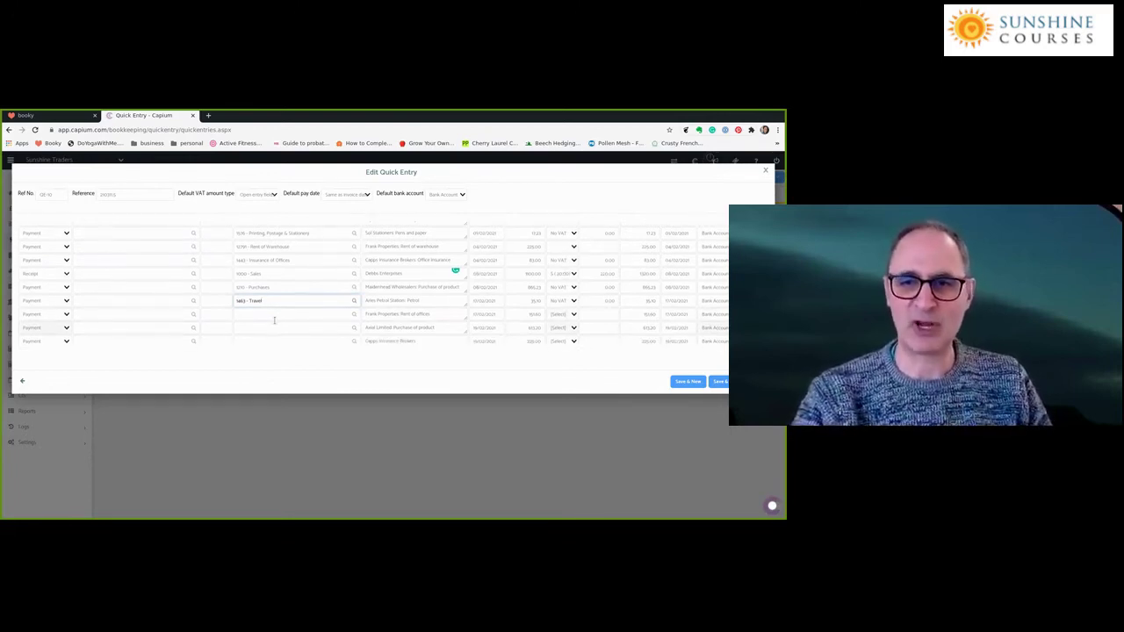
{"action": "left_click", "coordinate": [270, 310]}
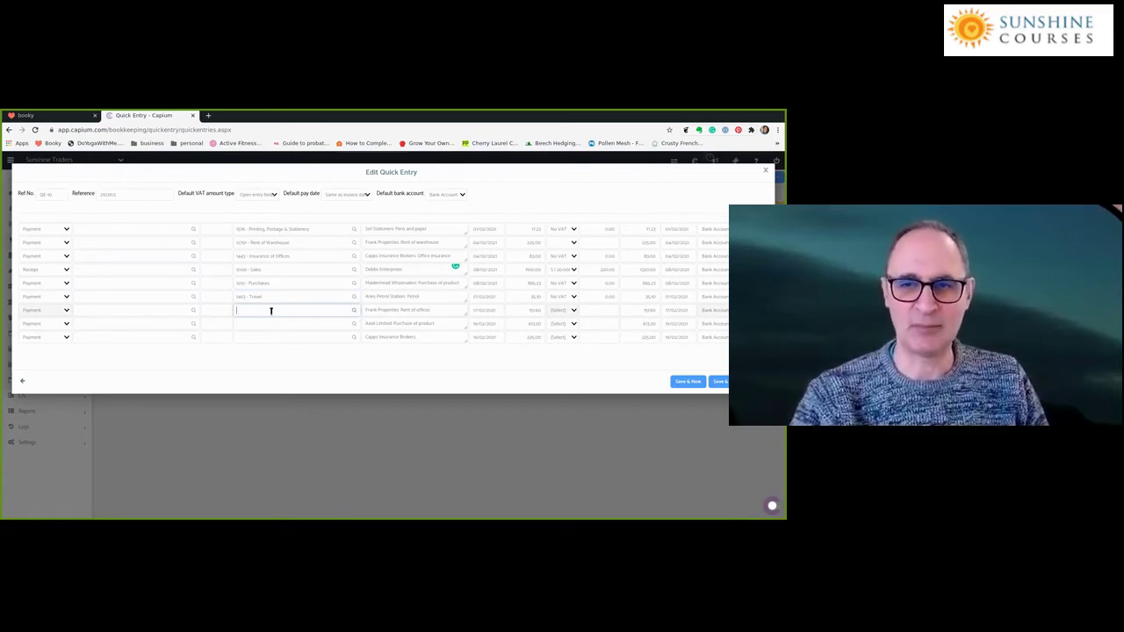
{"action": "type", "text": "ent"}
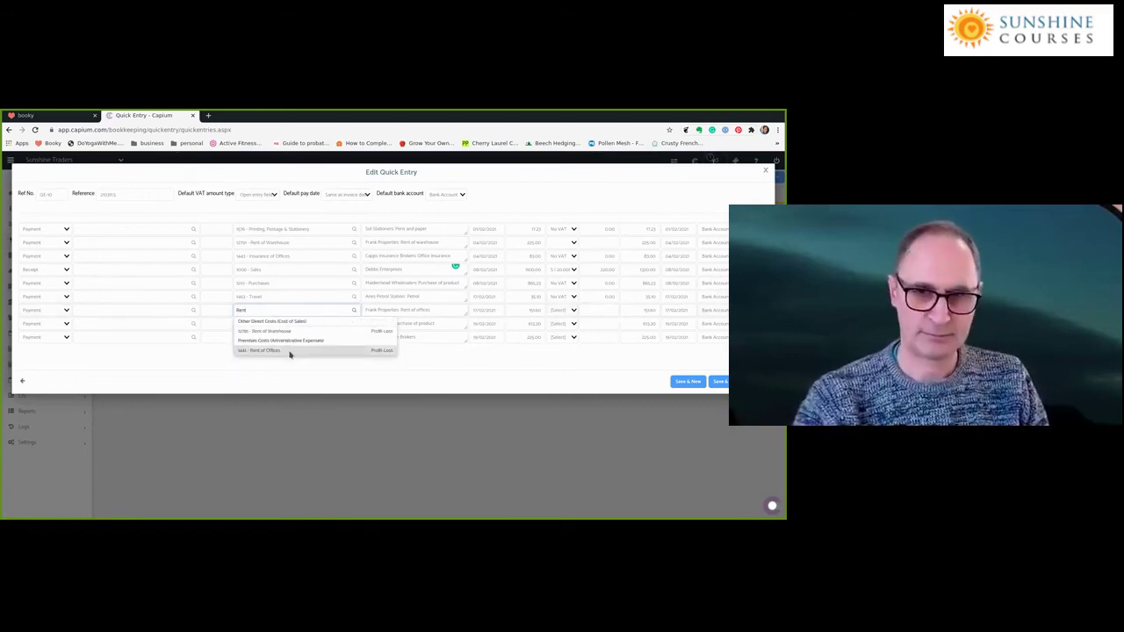
{"action": "left_click", "coordinate": [290, 352]}
Assign the account 1210 - Purchases to the Axial Limited purchase of product payment
{"action": "left_click", "coordinate": [279, 326]}
{"action": "type", "text": "pur"}
{"action": "left_click", "coordinate": [279, 344]}
Assign the Insurance of Warehouse account to the last Capps Insurance Brokers payment and add "Insurance of warehouse" to its description
{"action": "left_click", "coordinate": [328, 336]}
{"action": "type", "text": "insu"}
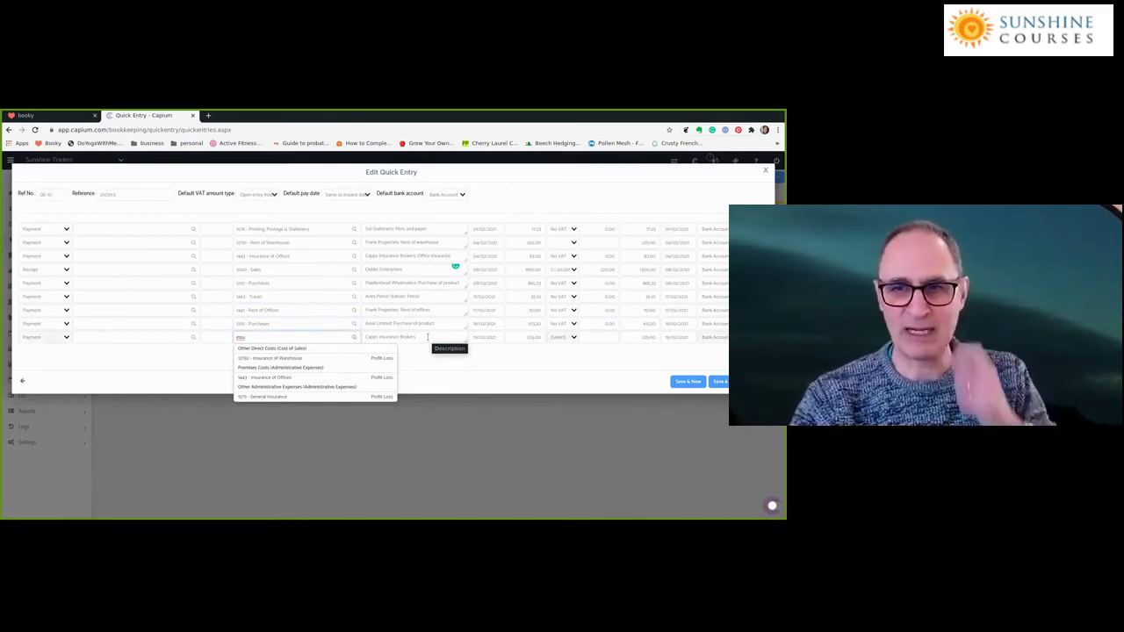
{"action": "left_click", "coordinate": [284, 360]}
{"action": "left_click", "coordinate": [428, 338]}
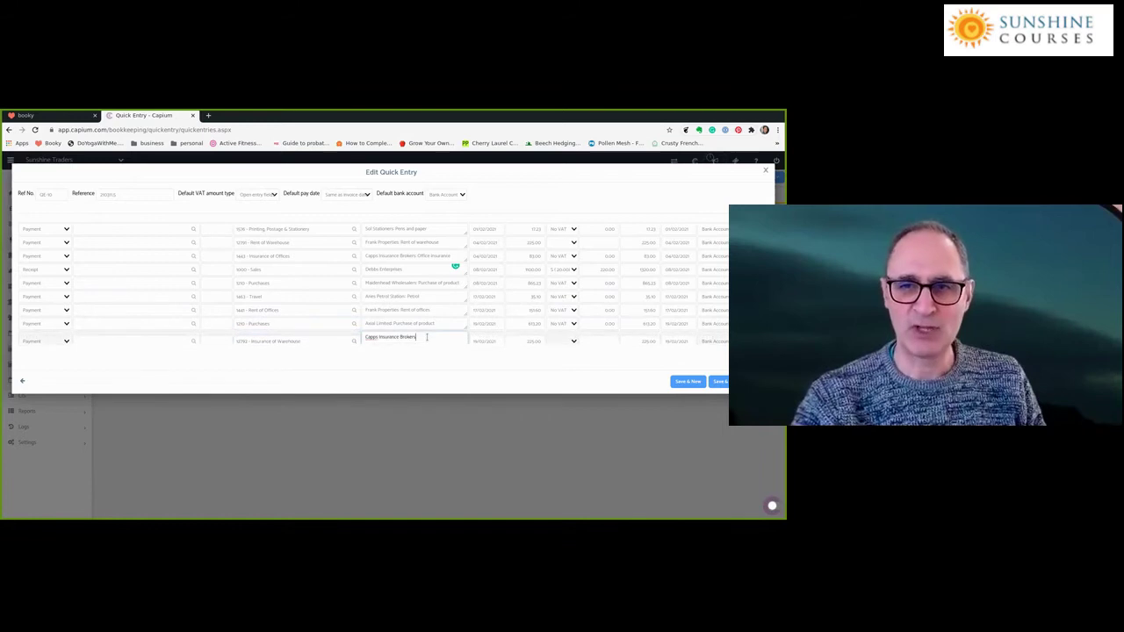
{"action": "type", "text": "insurance of warehouse"}
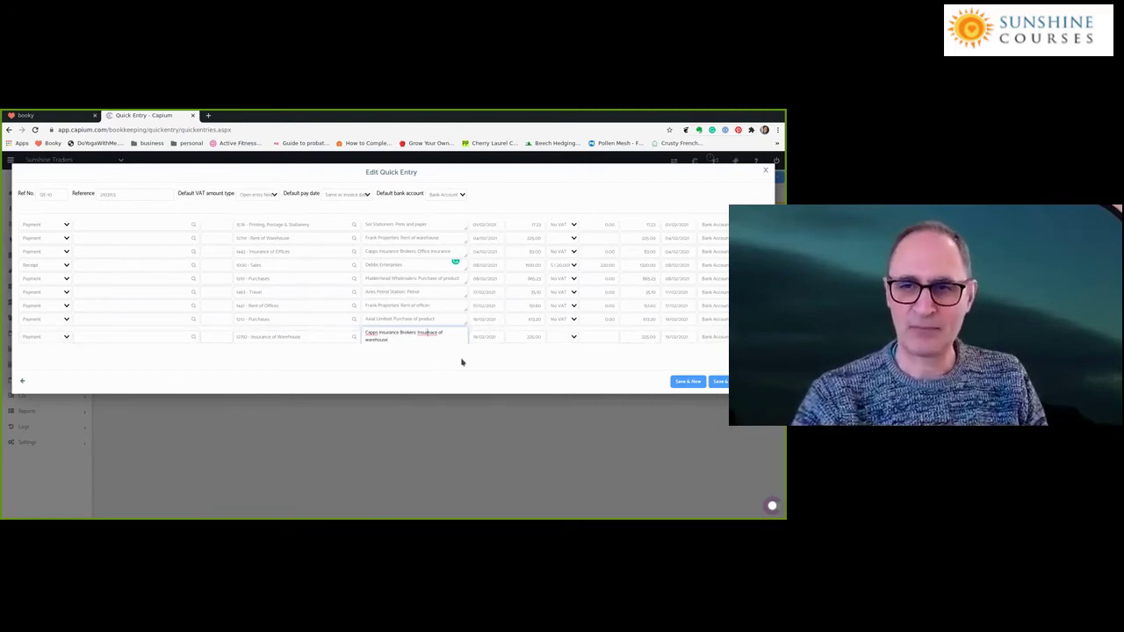
{"action": "left_click", "coordinate": [335, 356]}
{"action": "left_click", "coordinate": [322, 339]}
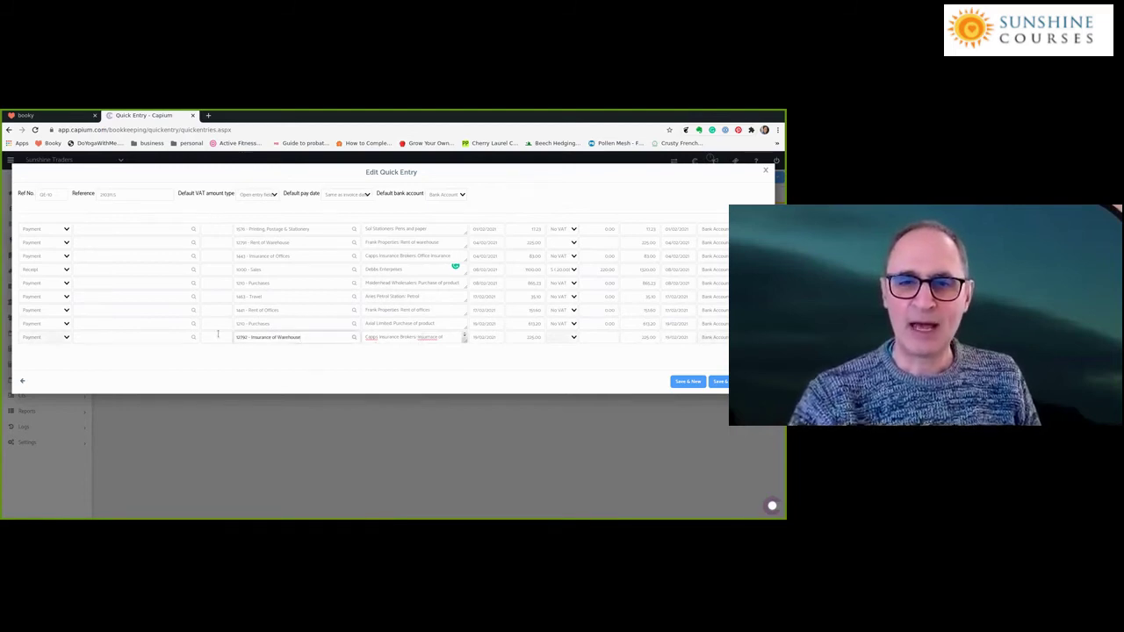
Enter invoice references starting with "Inv" for the Sunshine Traders and Rewind Ltd sale of product receipts
{"action": "scroll", "coordinate": [217, 333], "scroll_direction": "up", "scroll_amount": 3}
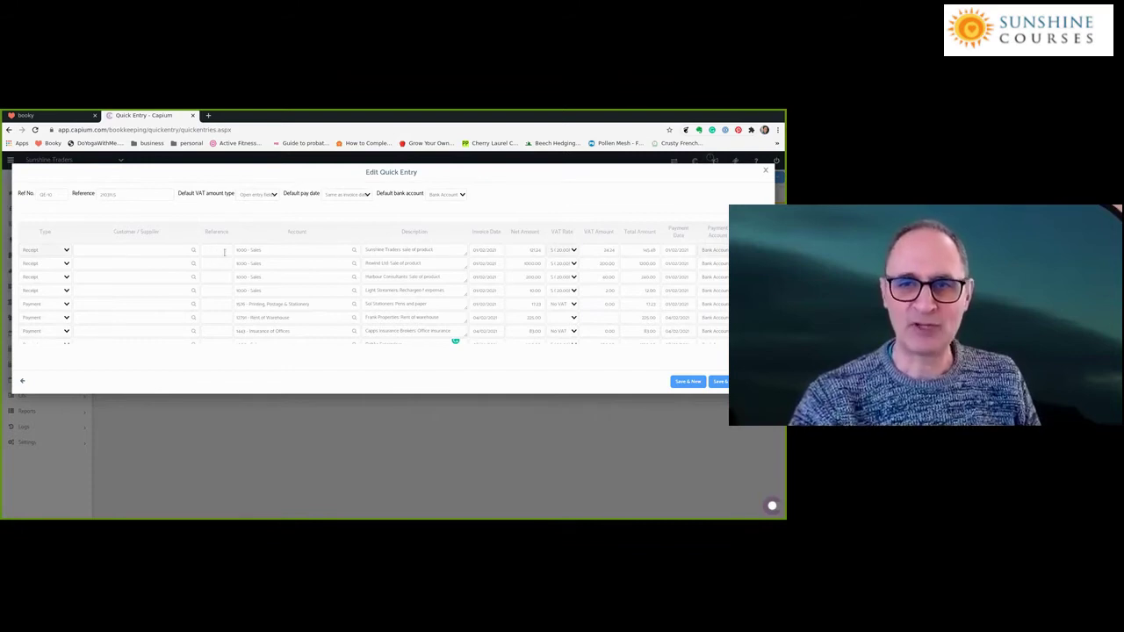
{"action": "type", "text": "INV"}
{"action": "key", "text": "BackSpace"}
{"action": "key", "text": "BackSpace"}
{"action": "type", "text": "nv001"}
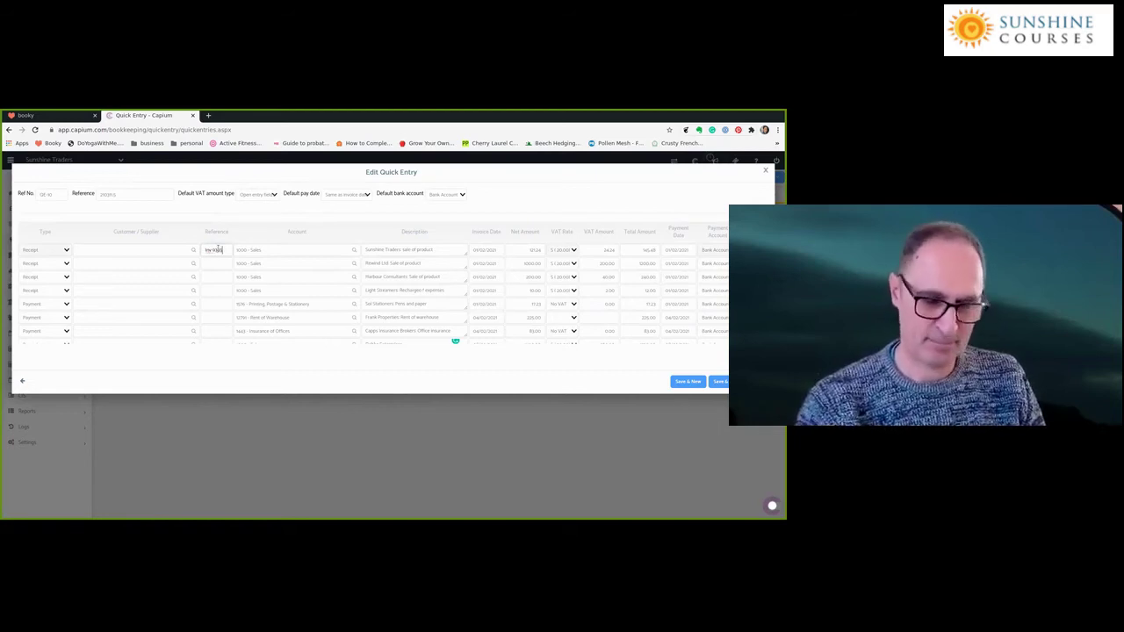
{"action": "left_click", "coordinate": [217, 263]}
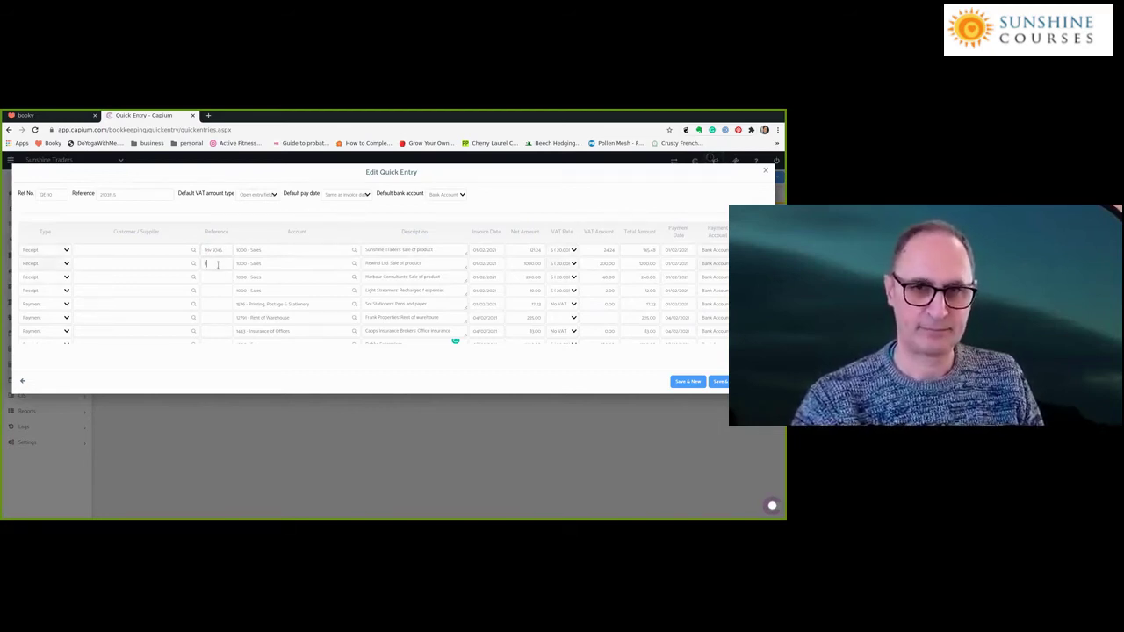
{"action": "type", "text": "Inv0027"}
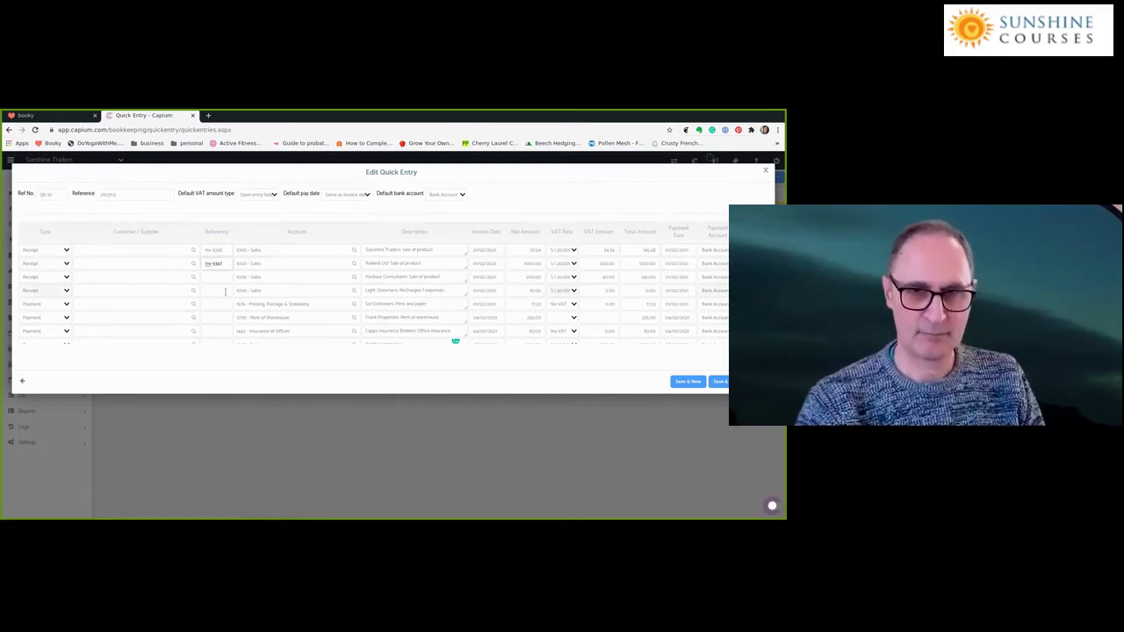
Enter reference 2102.1 for the Frank Properties warehouse rent payment and 2102.2 for the Maidenhead Wholesalers payment
{"action": "scroll", "coordinate": [212, 301], "scroll_direction": "down", "scroll_amount": 2}
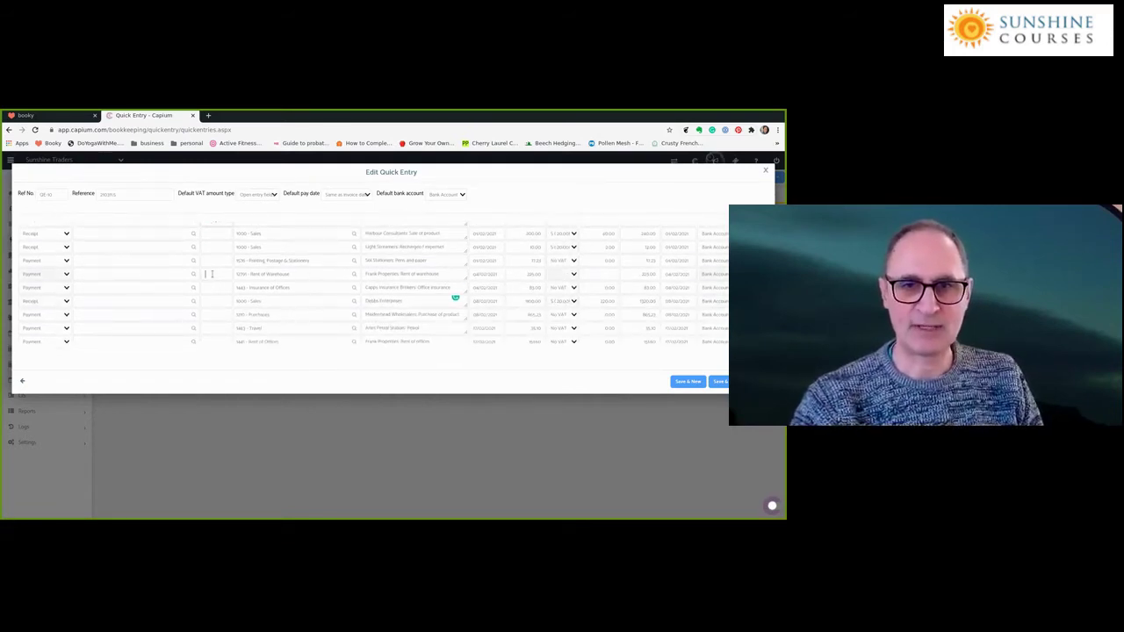
{"action": "left_click", "coordinate": [211, 274]}
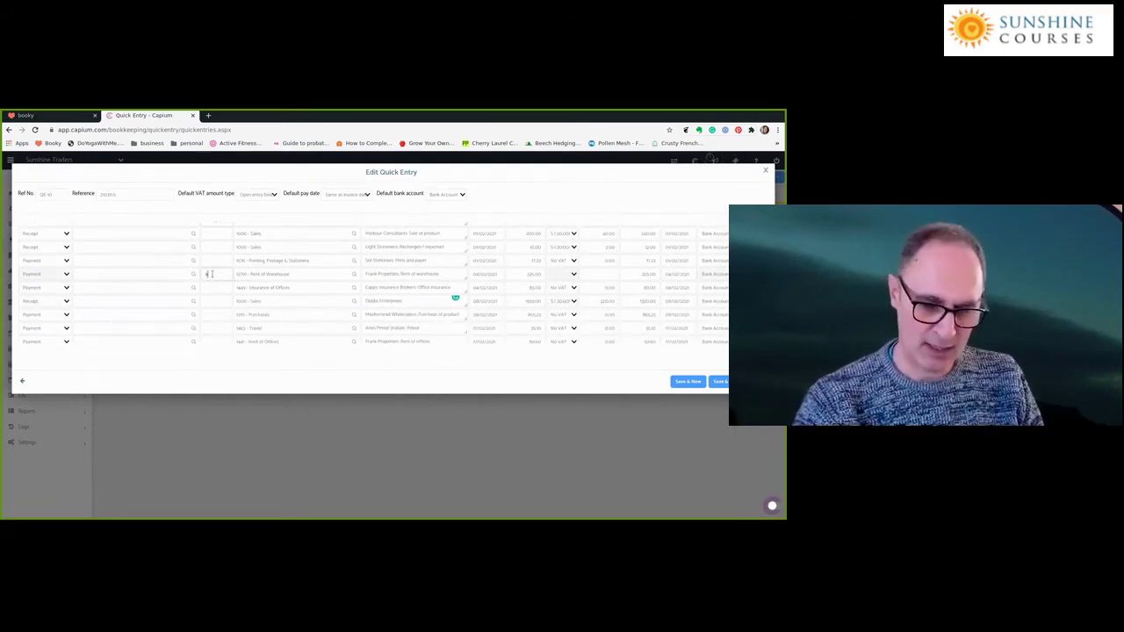
{"action": "type", "text": "29021"}
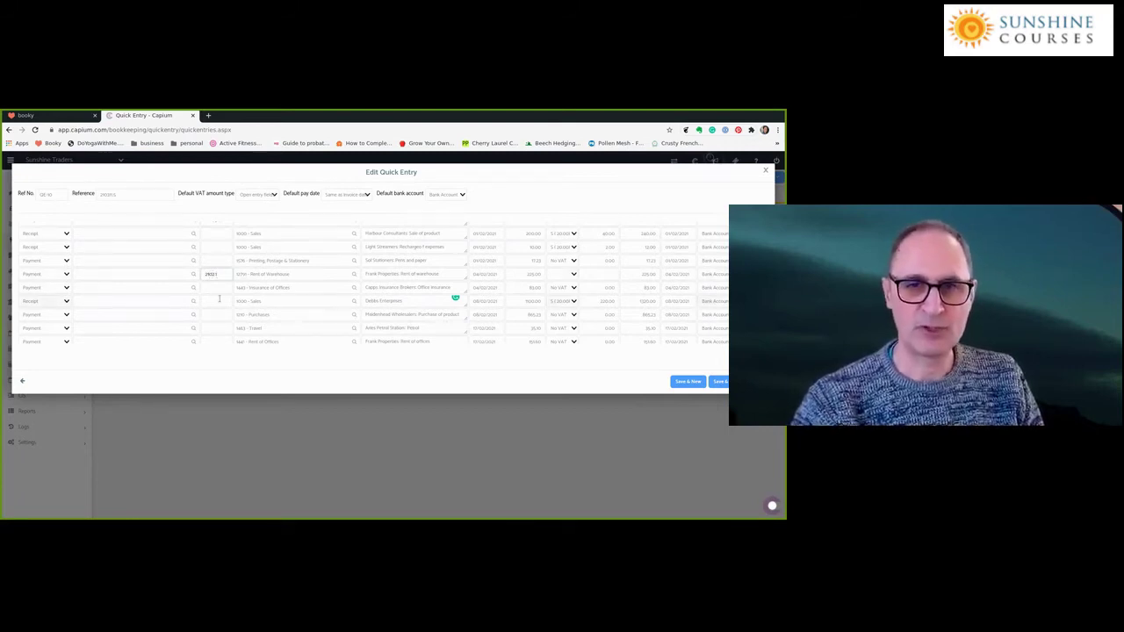
{"action": "left_click", "coordinate": [224, 315]}
{"action": "type", "text": "2"}
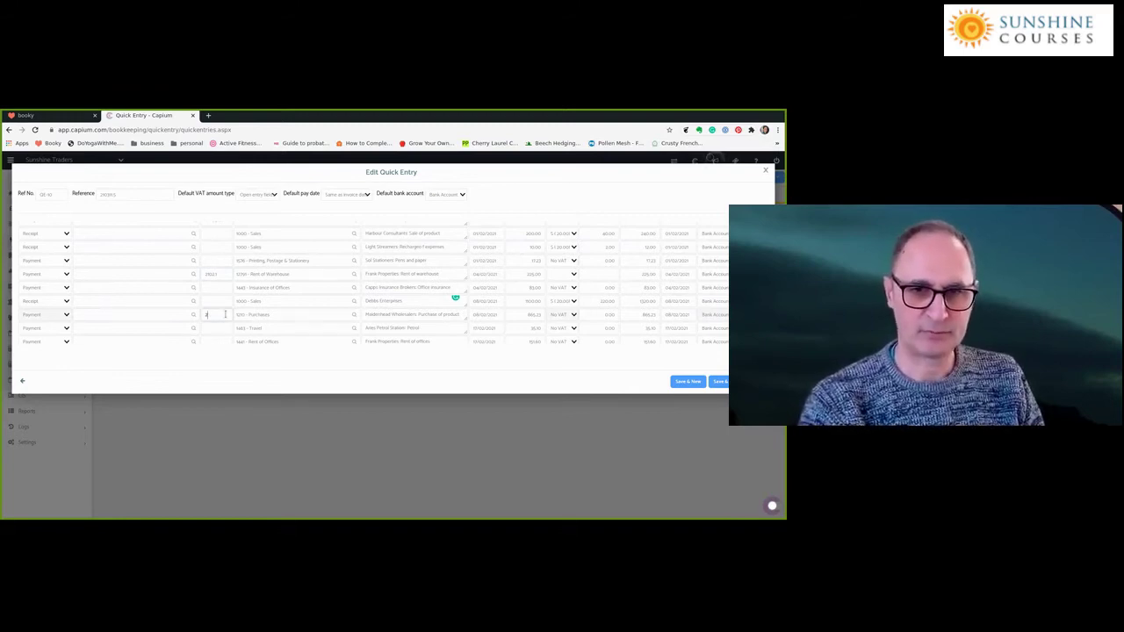
{"action": "type", "text": "9022102.2"}
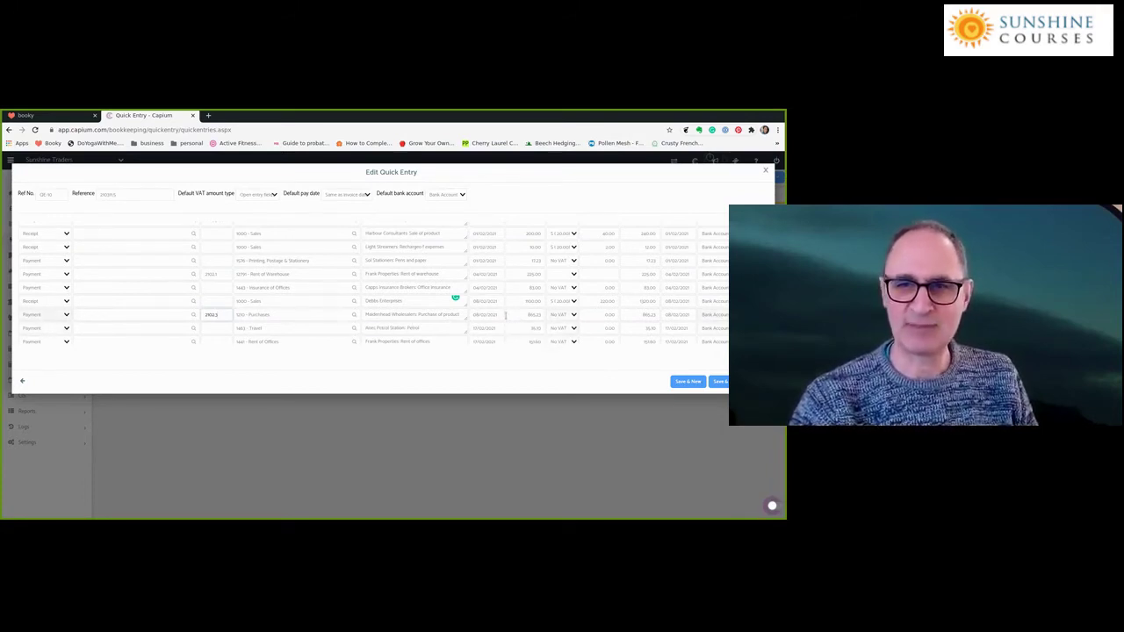
Check the Maidenhead Wholesalers payment's reference, account, description, date and net amount, and save the quick entry
{"action": "left_click", "coordinate": [226, 314]}
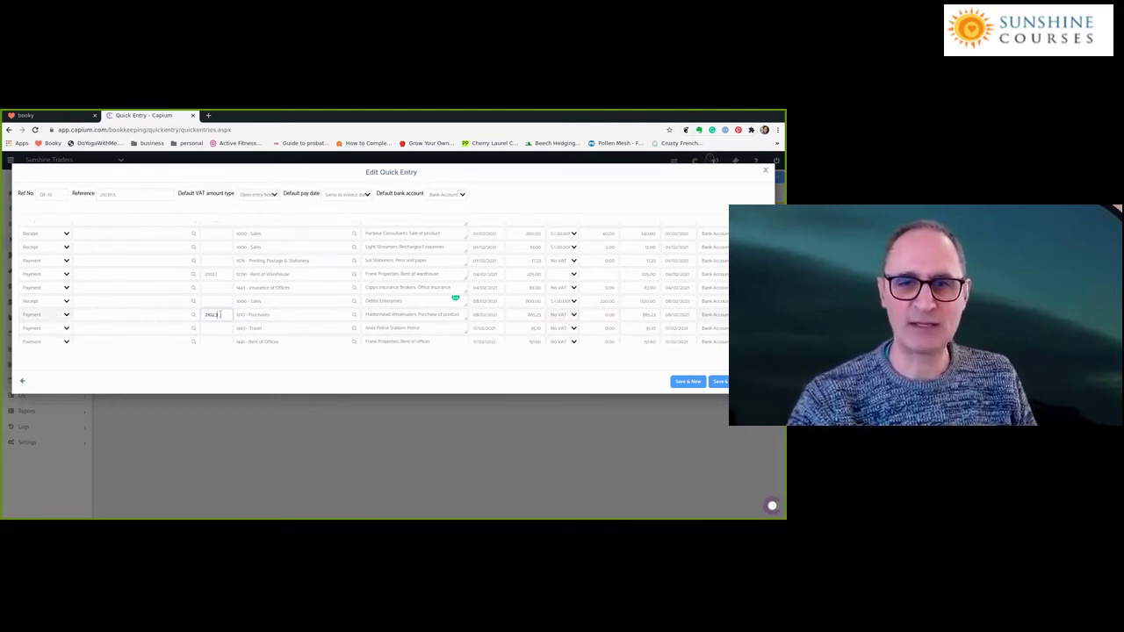
{"action": "left_click", "coordinate": [285, 314]}
{"action": "left_click", "coordinate": [370, 314]}
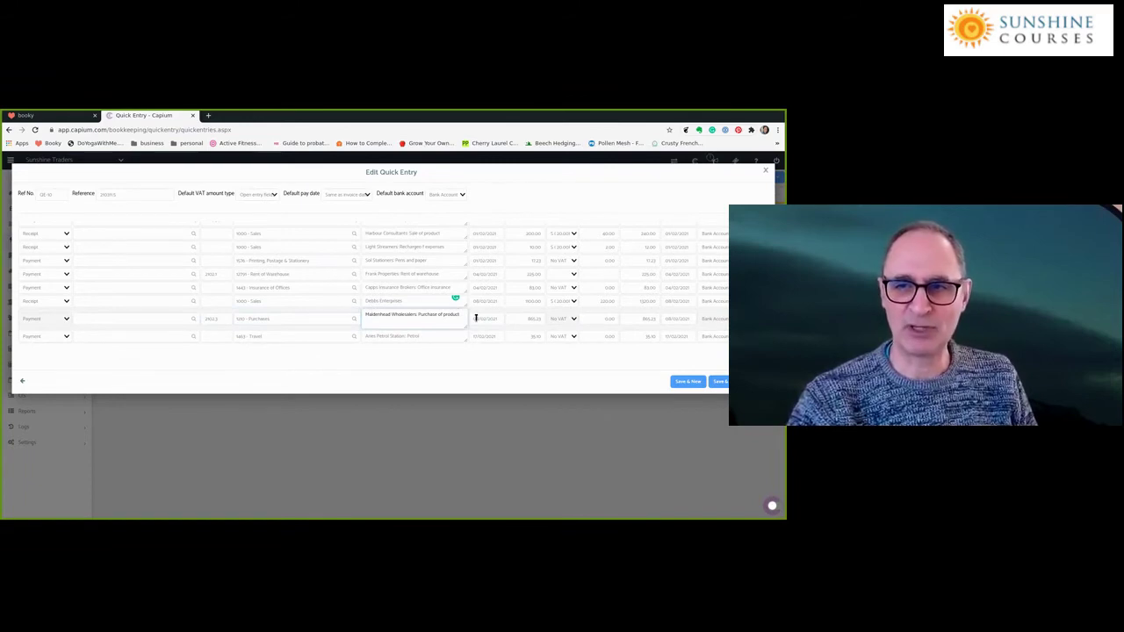
{"action": "left_click", "coordinate": [479, 317]}
{"action": "left_click", "coordinate": [529, 314]}
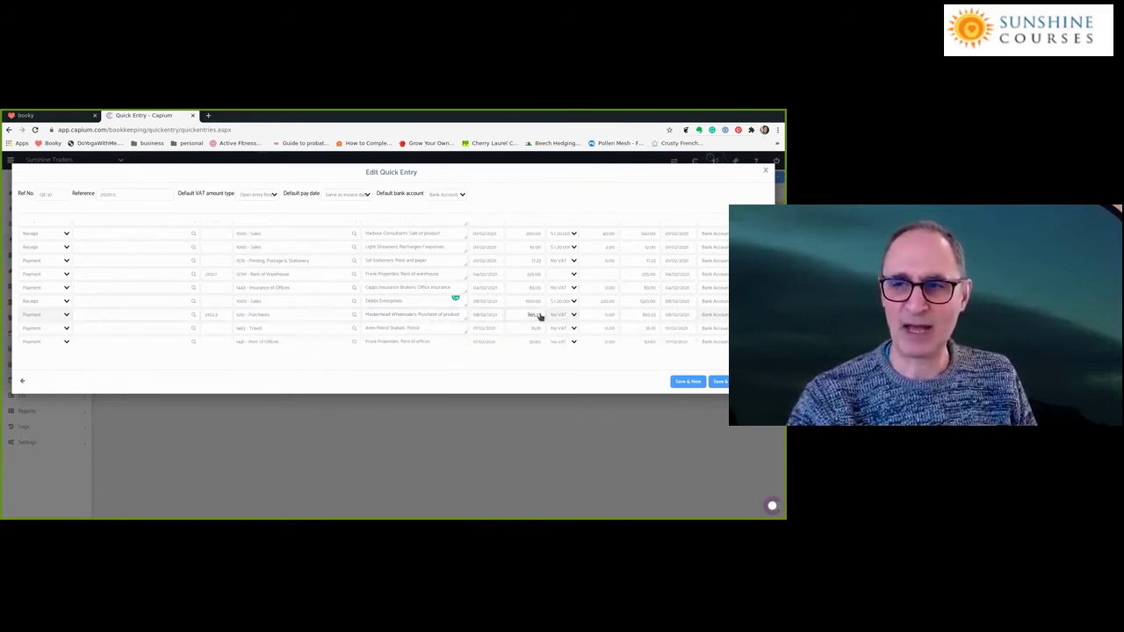
{"action": "left_click", "coordinate": [720, 380]}
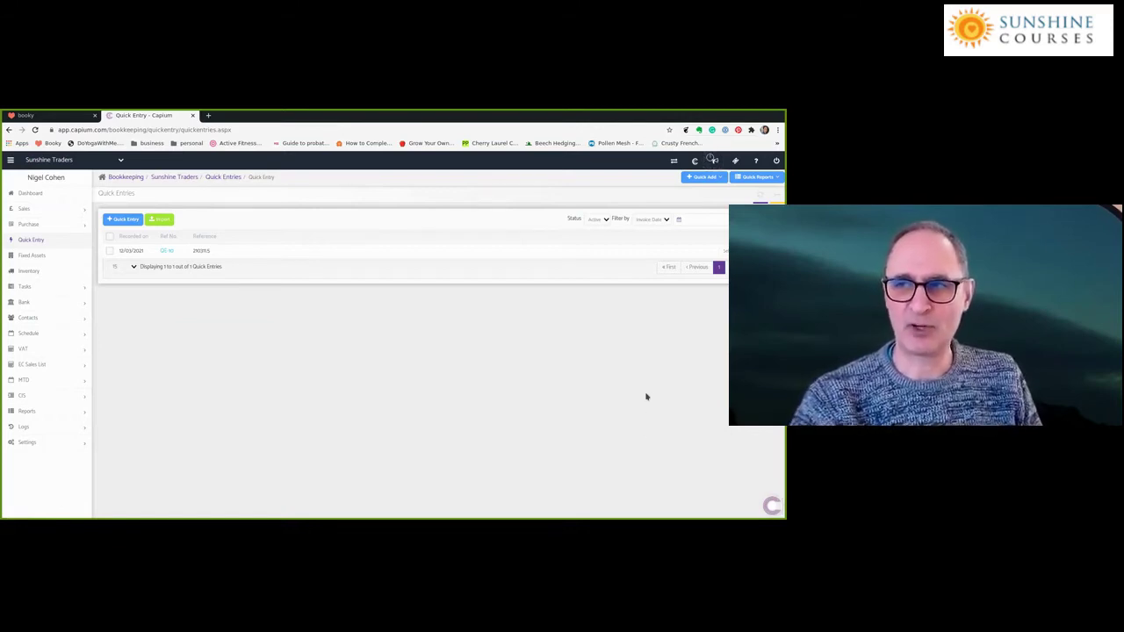
Open the Profit and Loss report and set its period to Last Month
{"action": "left_click", "coordinate": [772, 178]}
{"action": "left_click", "coordinate": [746, 189]}
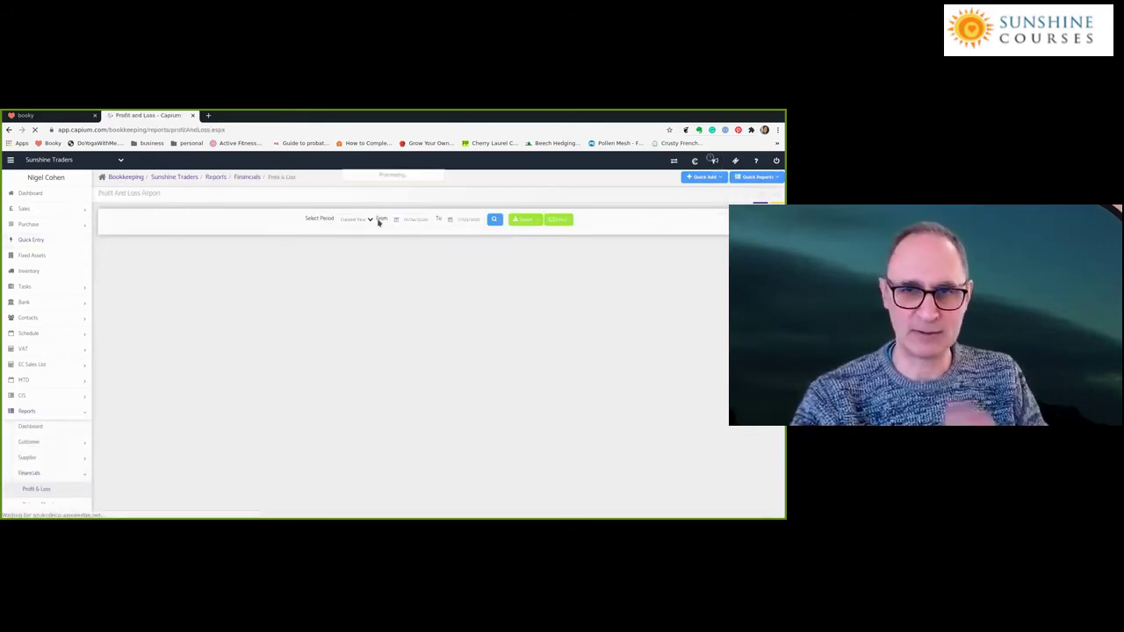
{"action": "left_click", "coordinate": [362, 220]}
{"action": "left_click", "coordinate": [351, 246]}
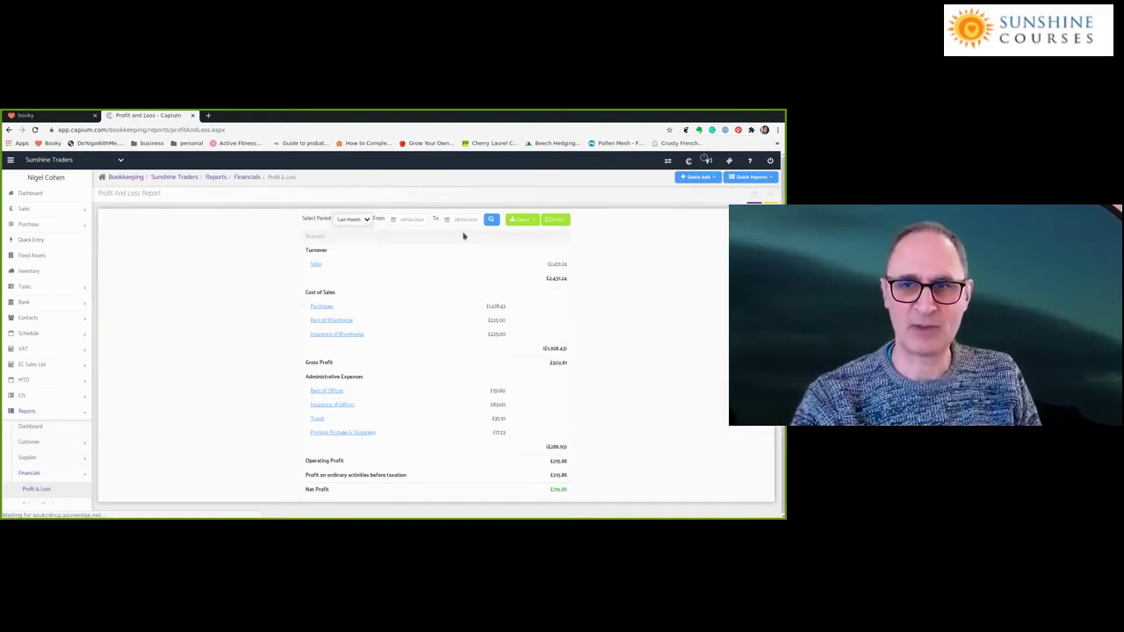
Run the Profit and Loss report for Last Month, and open the VAT account detail from the Balance Sheet
{"action": "left_click", "coordinate": [492, 221]}
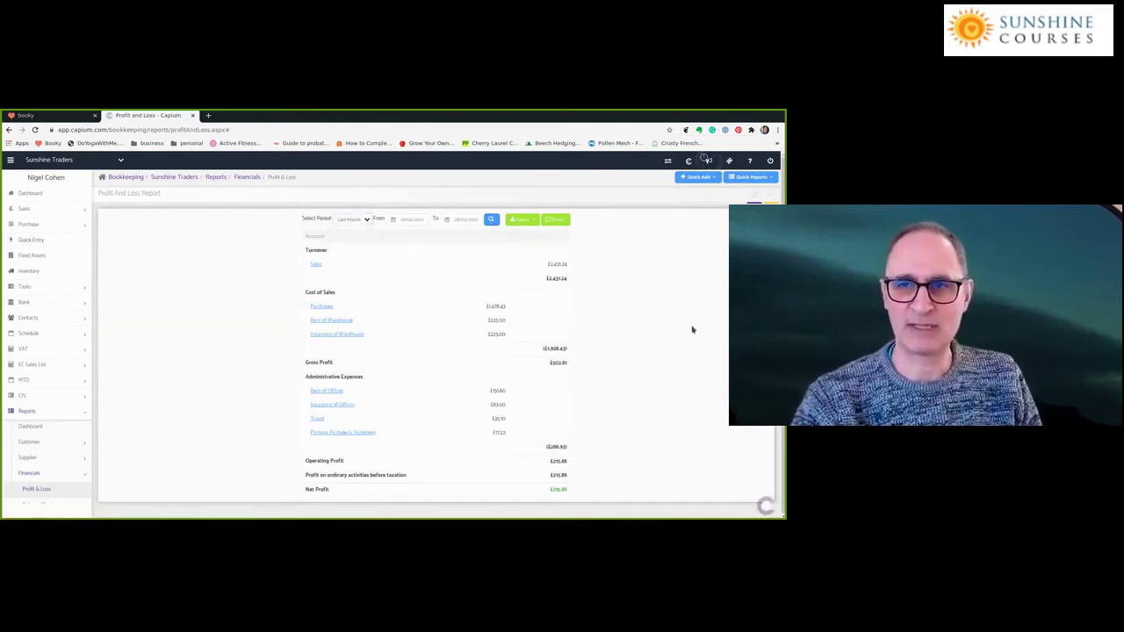
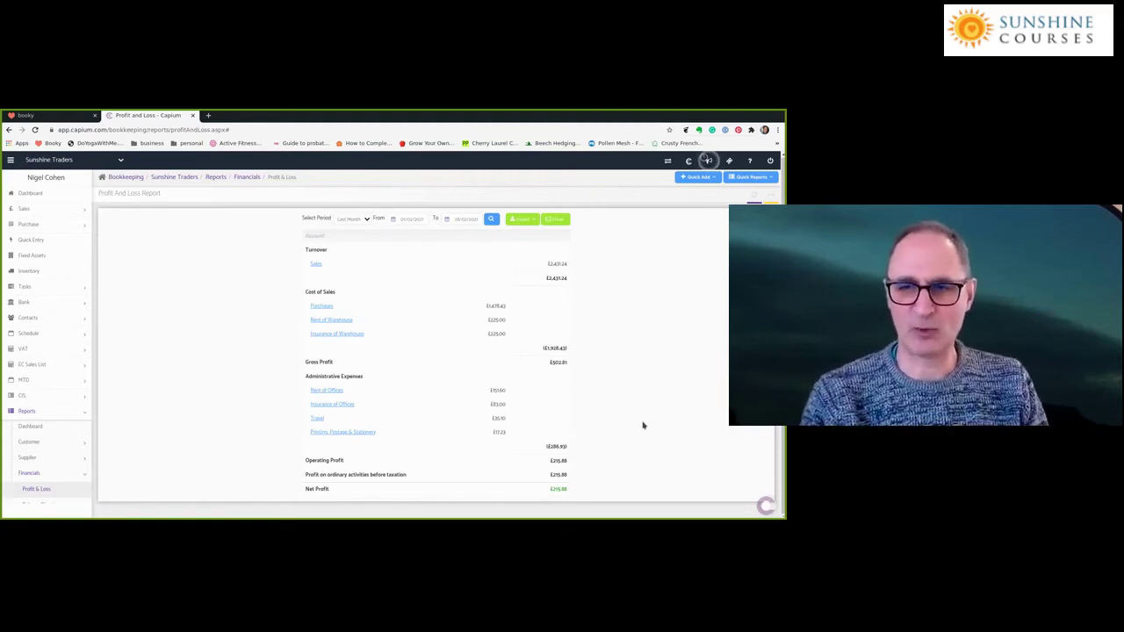
{"action": "left_click", "coordinate": [751, 177]}
{"action": "left_click", "coordinate": [742, 201]}
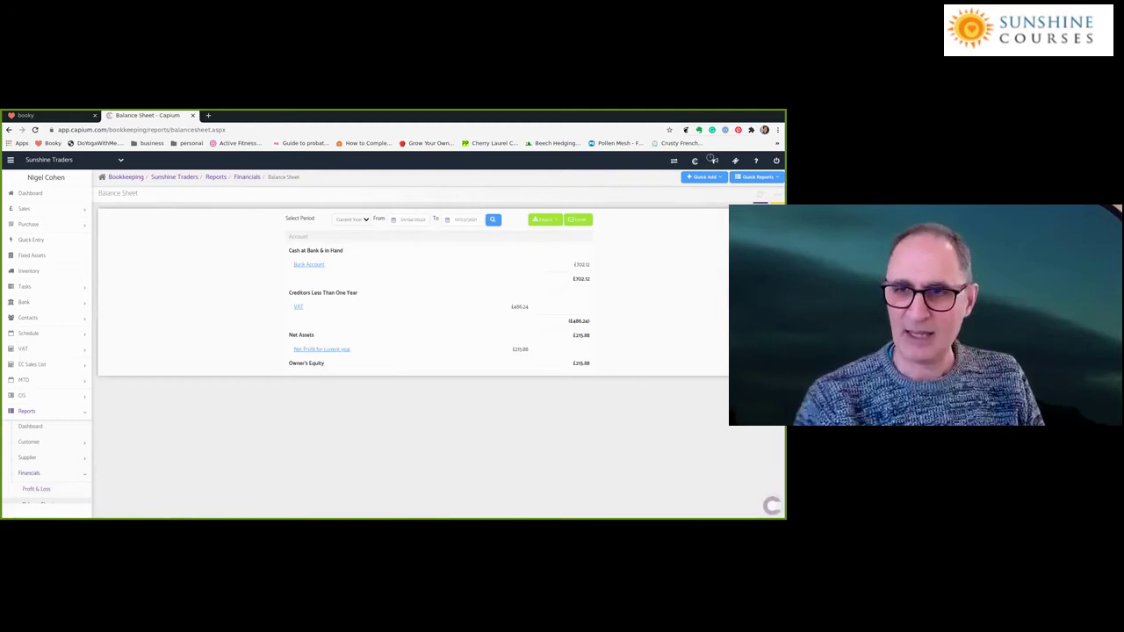
{"action": "left_click", "coordinate": [298, 307]}
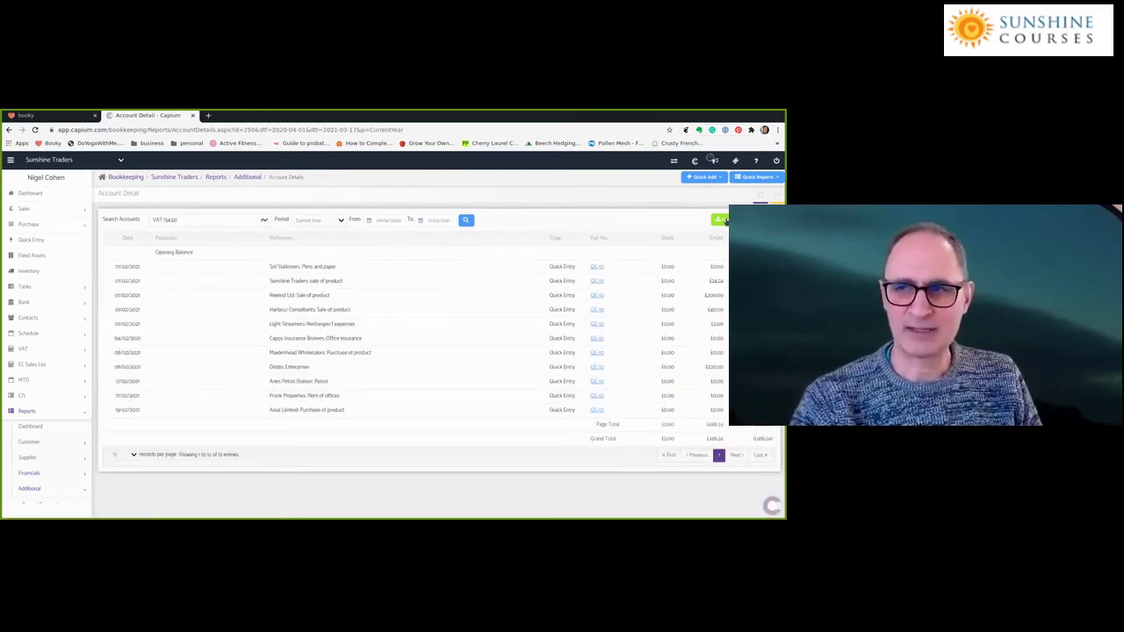
Open the saved quick entry QE-10 for editing
{"action": "left_click", "coordinate": [34, 240]}
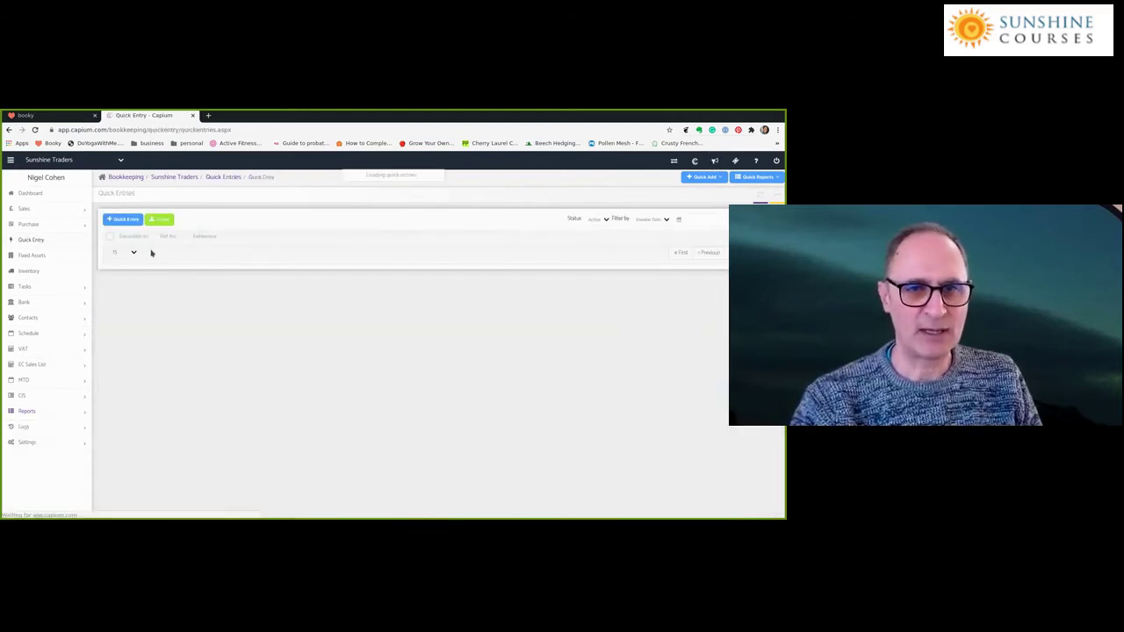
{"action": "left_click", "coordinate": [166, 252]}
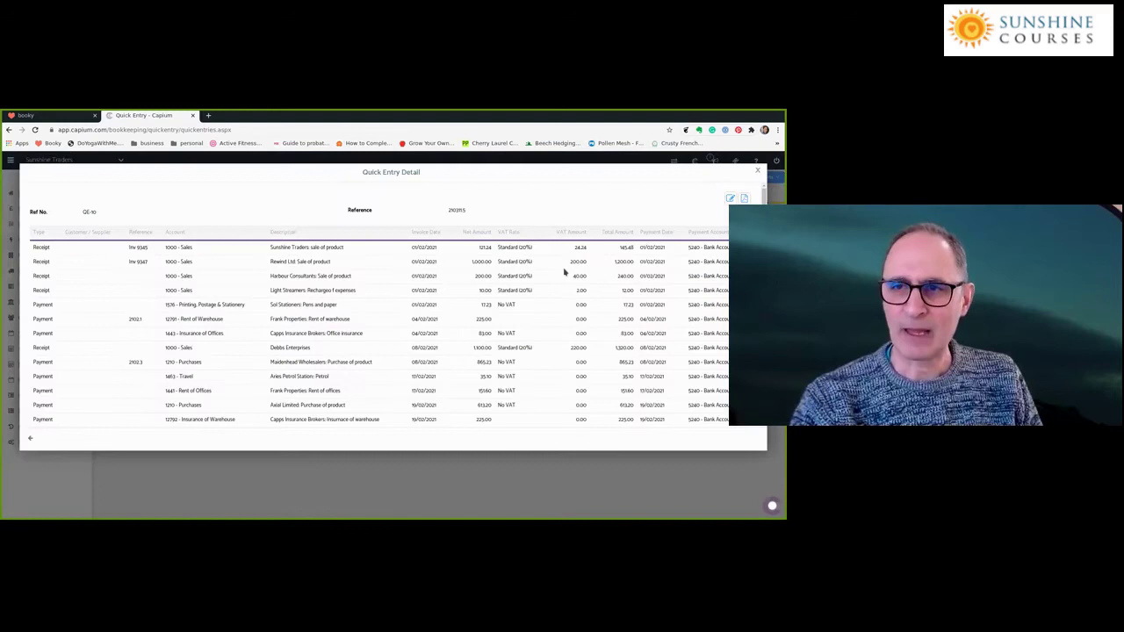
{"action": "left_click", "coordinate": [575, 269]}
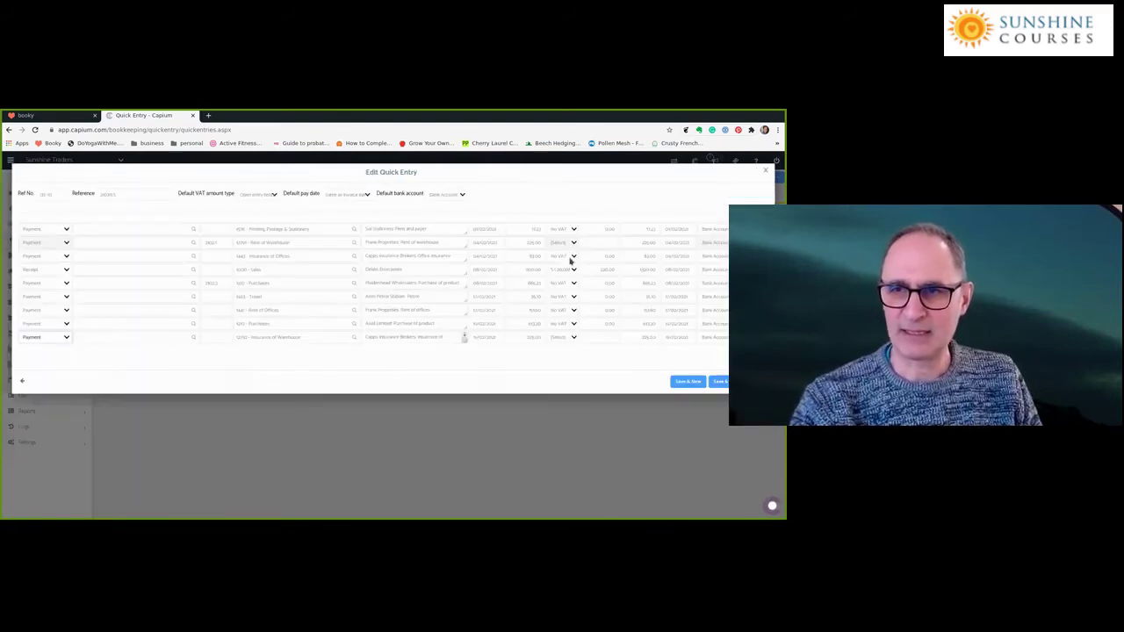
Set the VAT rate to No VAT on the Sunshine Traders, Rewind, Harbour Consultants and Light Streamers receipts and the Frank Properties warehouse rent
{"action": "left_click", "coordinate": [570, 252]}
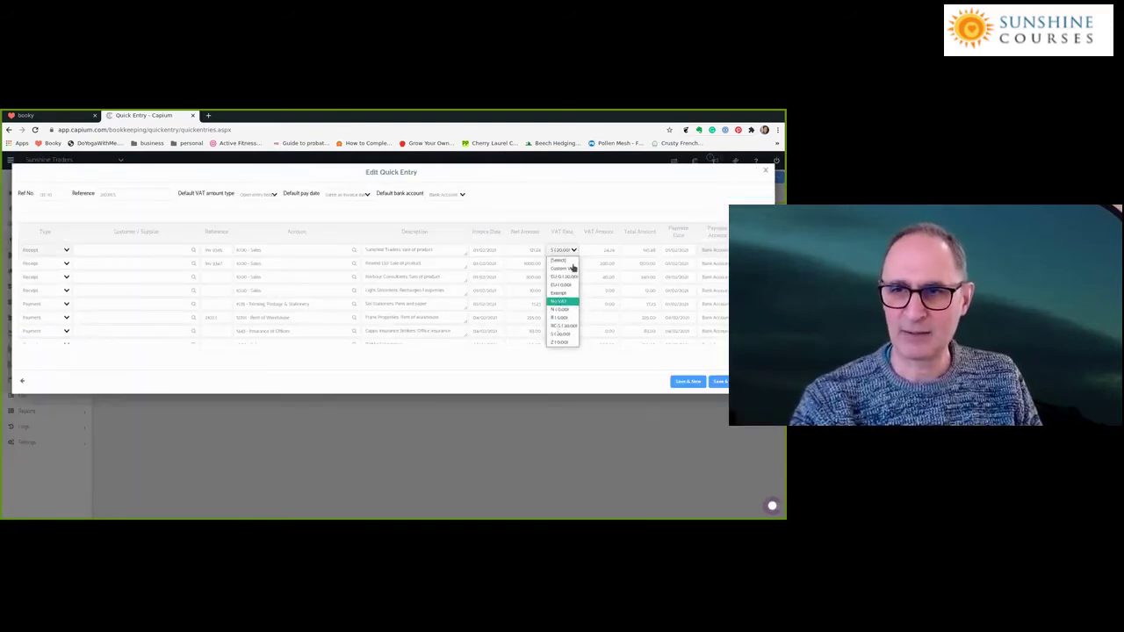
{"action": "left_click", "coordinate": [559, 304]}
{"action": "left_click", "coordinate": [564, 263]}
{"action": "left_click", "coordinate": [559, 316]}
{"action": "left_click", "coordinate": [572, 277]}
{"action": "left_click", "coordinate": [560, 328]}
{"action": "left_click", "coordinate": [572, 292]}
{"action": "left_click", "coordinate": [560, 342]}
{"action": "left_click", "coordinate": [563, 318]}
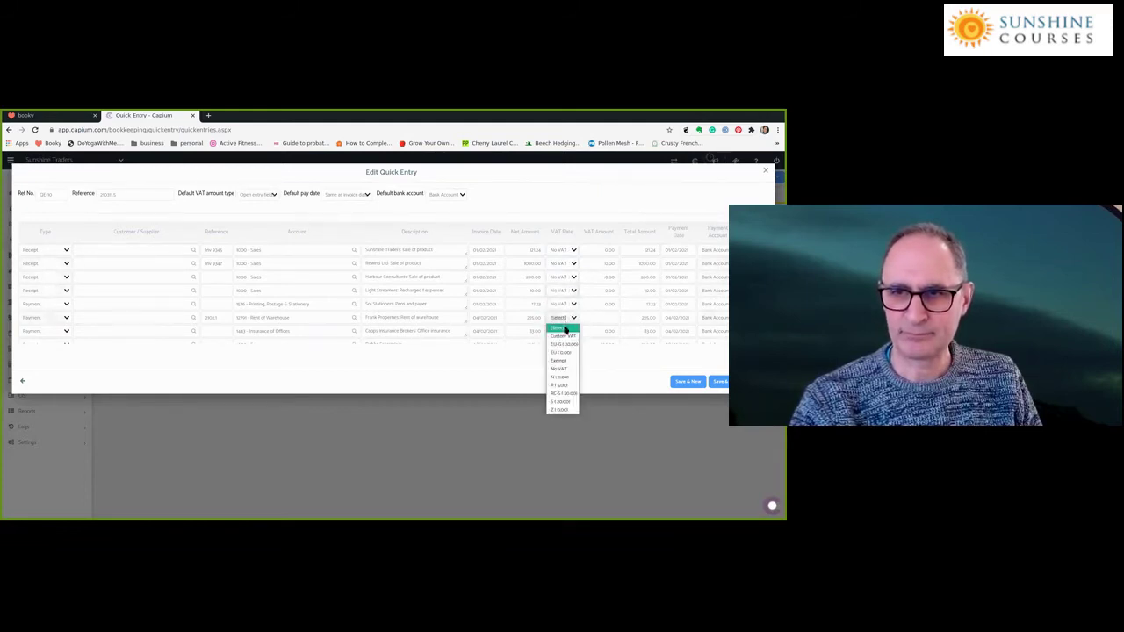
{"action": "left_click", "coordinate": [560, 368]}
Set the Debbs Enterprises receipt and the Capps Insurance Brokers warehouse insurance payment to No VAT, and save the quick entry
{"action": "scroll", "coordinate": [555, 314], "scroll_direction": "down", "scroll_amount": 2}
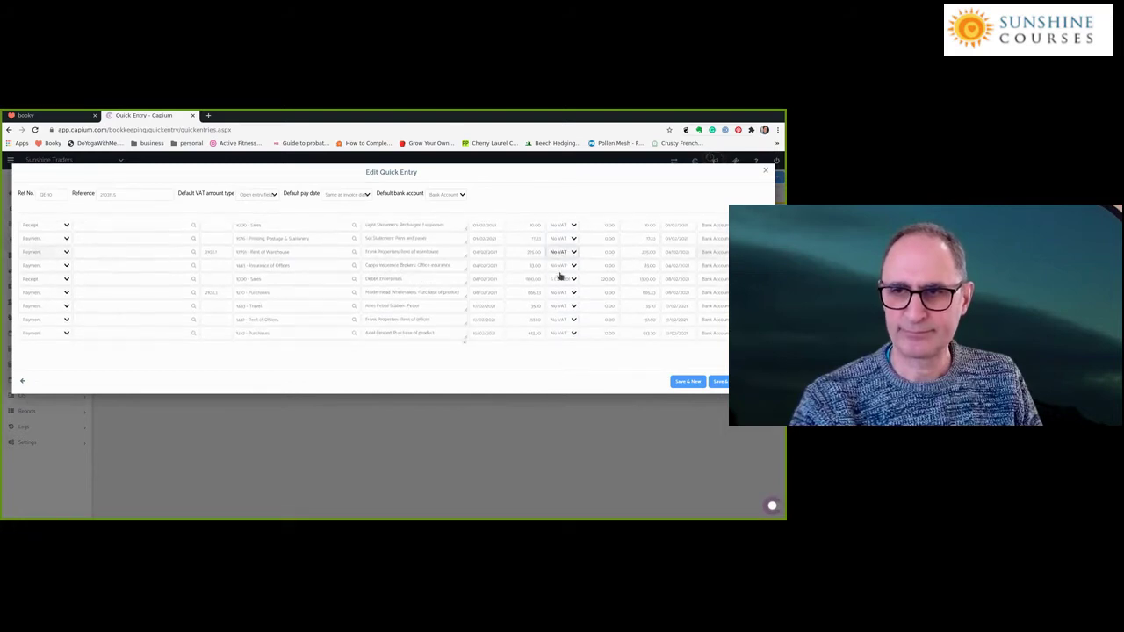
{"action": "scroll", "coordinate": [561, 323], "scroll_direction": "down", "scroll_amount": 1}
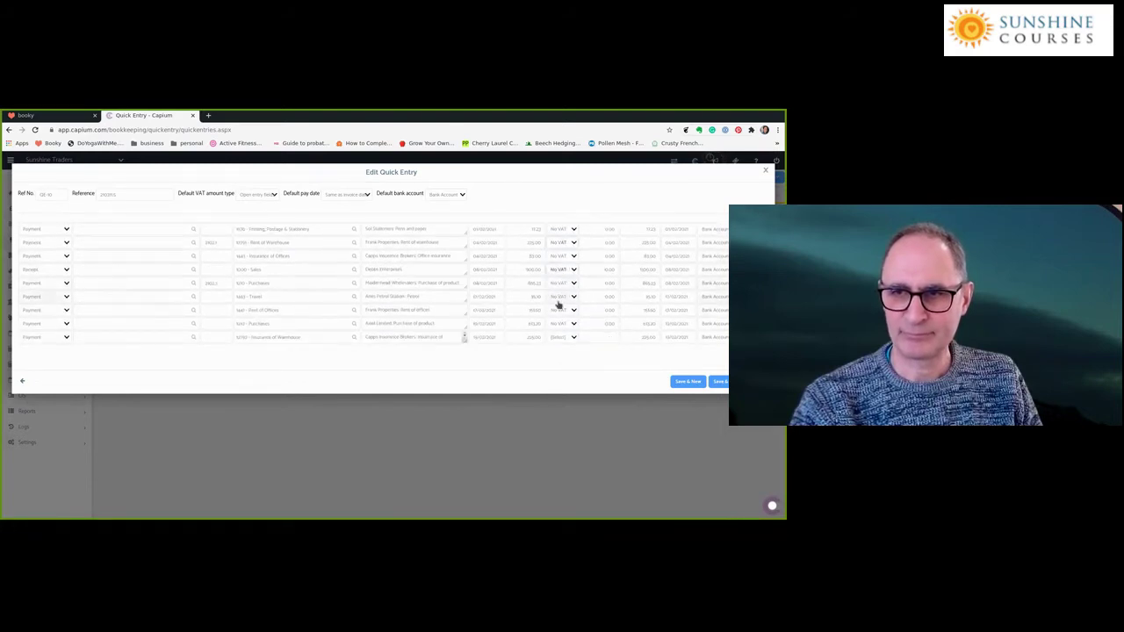
{"action": "left_click", "coordinate": [564, 338]}
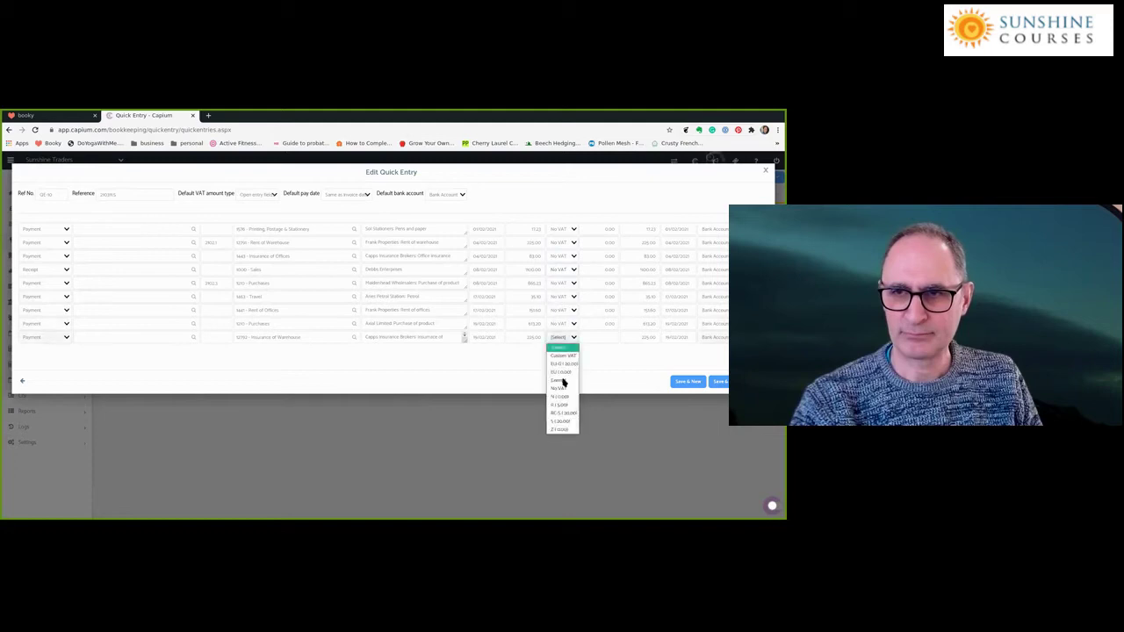
{"action": "left_click", "coordinate": [562, 389]}
{"action": "scroll", "coordinate": [564, 311], "scroll_direction": "up", "scroll_amount": 3}
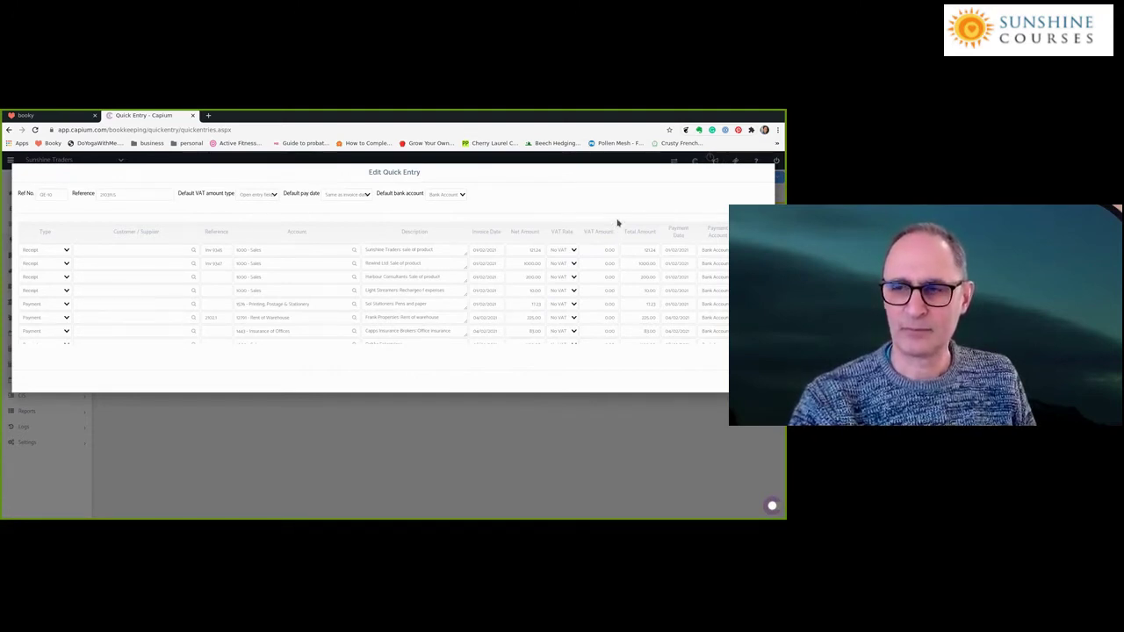
Review the current-year Balance Sheet and Profit and Loss reports, and view the lines of quick entry QE-10
{"action": "left_click", "coordinate": [758, 177]}
{"action": "left_click", "coordinate": [752, 201]}
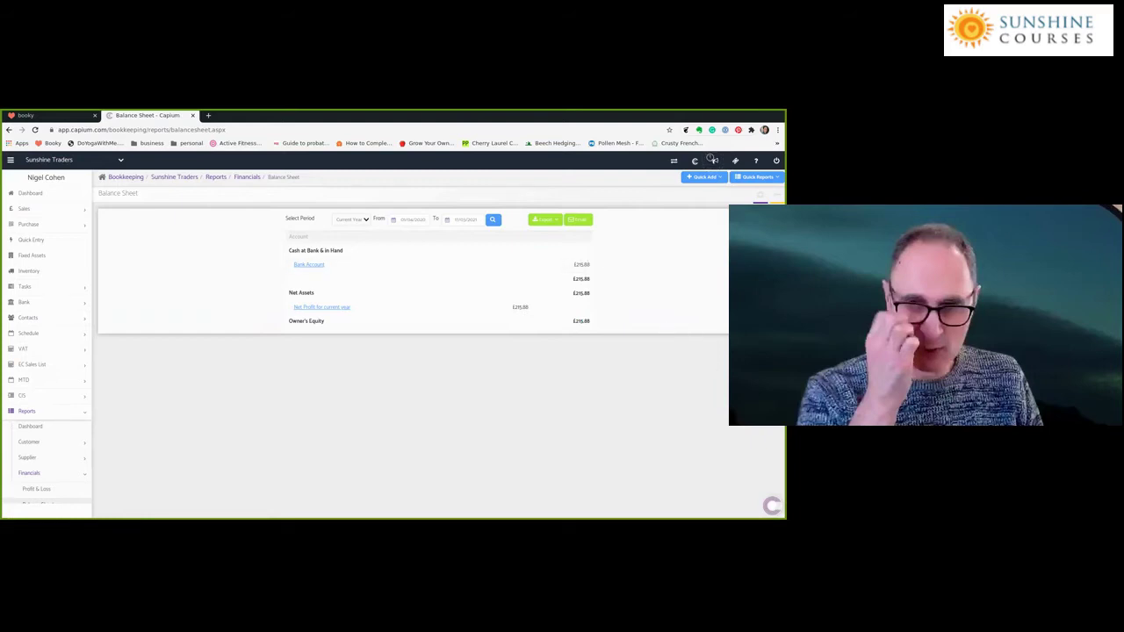
{"action": "left_click", "coordinate": [758, 176]}
{"action": "left_click", "coordinate": [752, 195]}
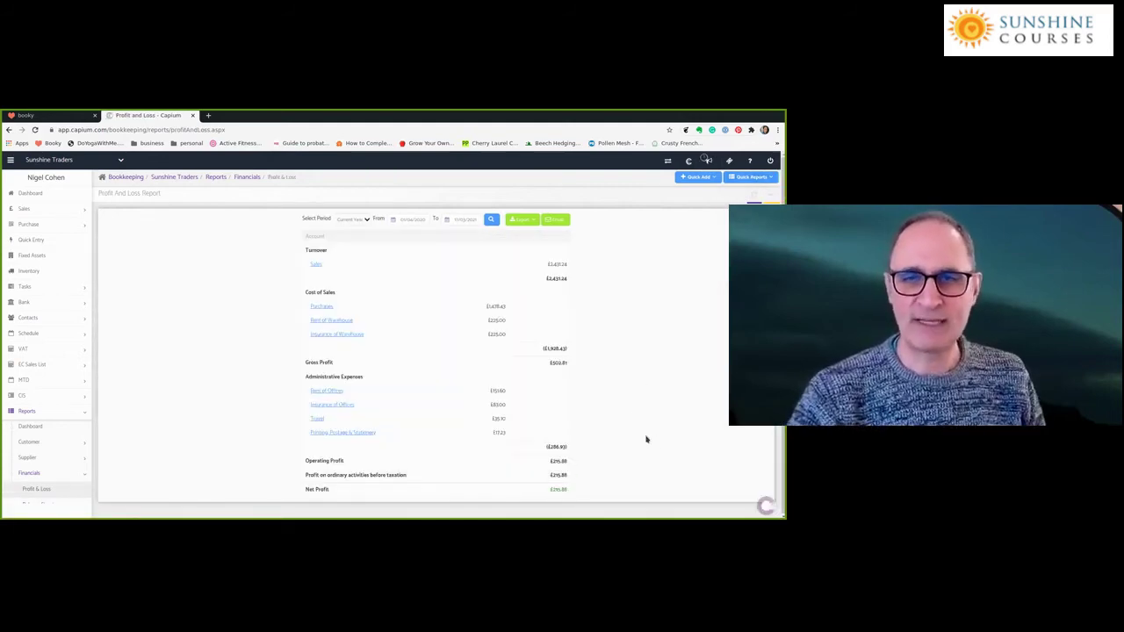
{"action": "left_click", "coordinate": [33, 240]}
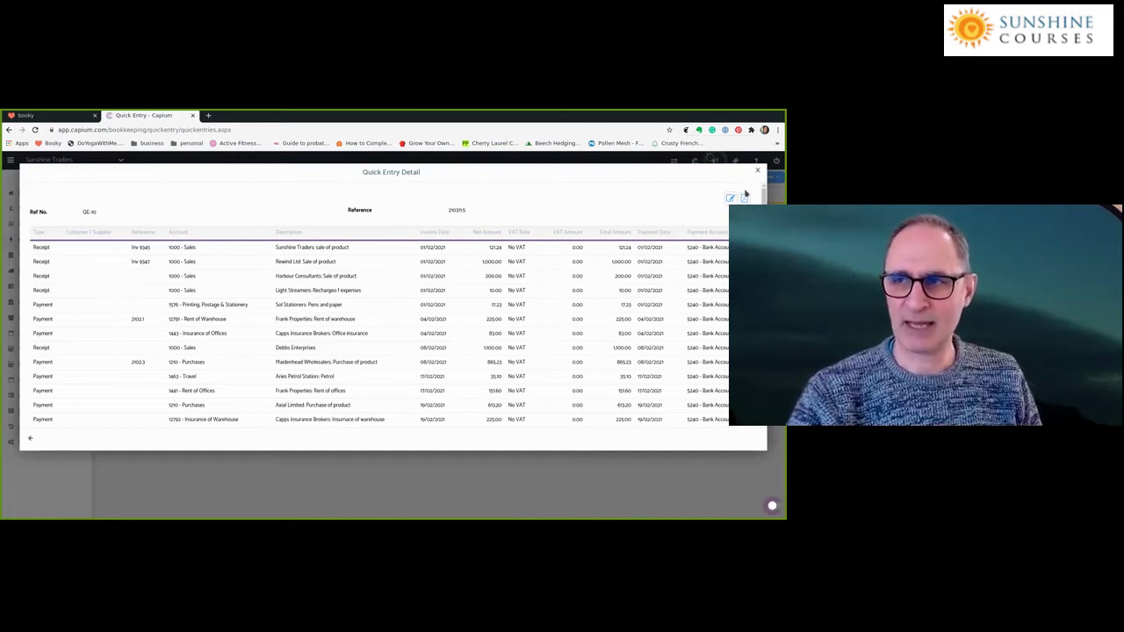
{"action": "key", "text": "Escape"}
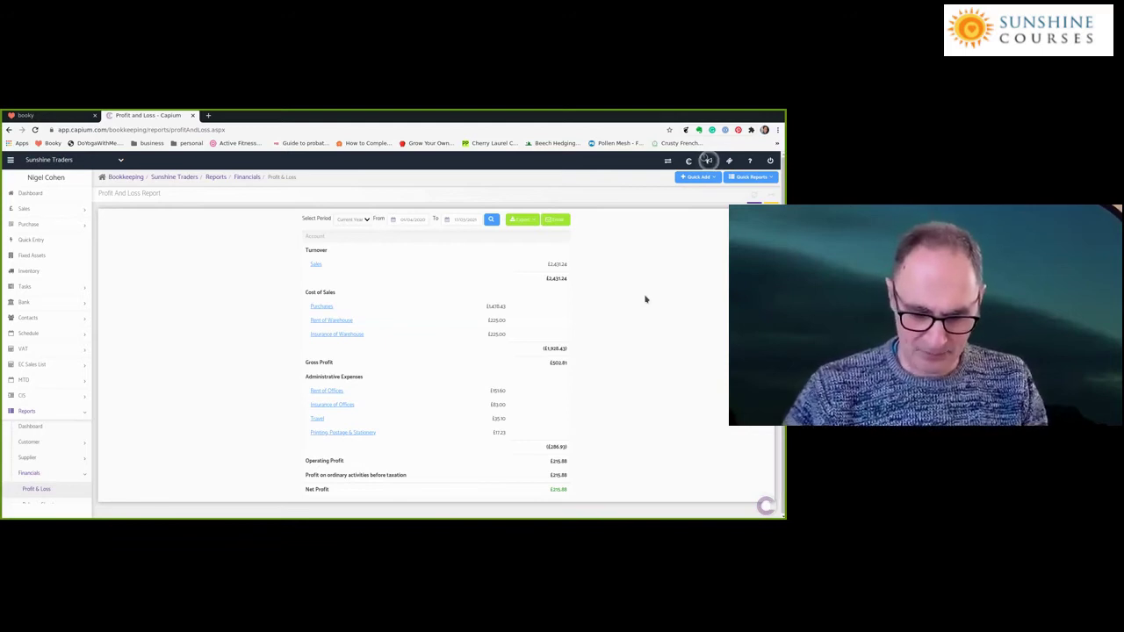
Reopen quick entry QE-10 for editing and set the VAT rate to S (20.00) on the Sunshine Traders receipt and the Sol Stationers payment
{"action": "left_click", "coordinate": [33, 240]}
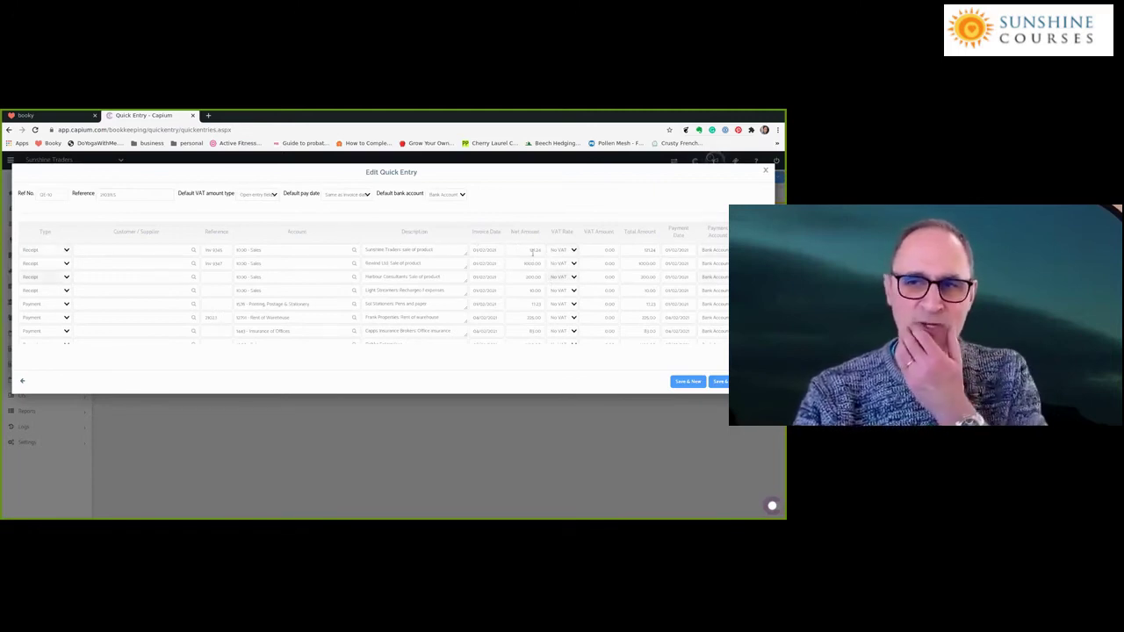
{"action": "left_click", "coordinate": [573, 251]}
{"action": "left_click", "coordinate": [563, 333]}
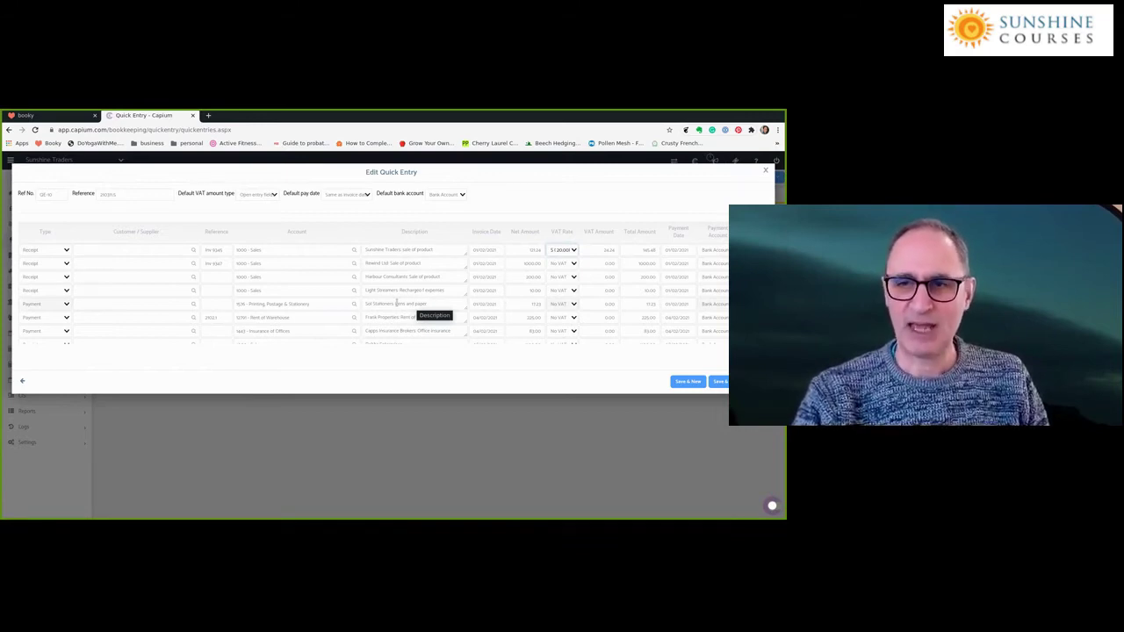
{"action": "left_click", "coordinate": [574, 305]}
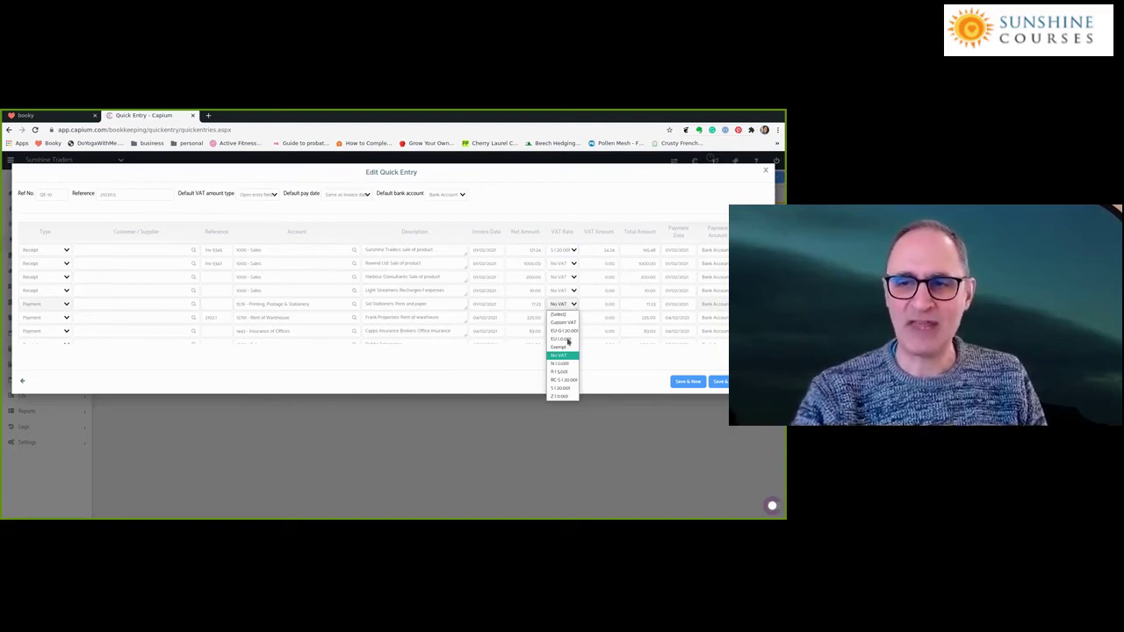
{"action": "left_click", "coordinate": [565, 388]}
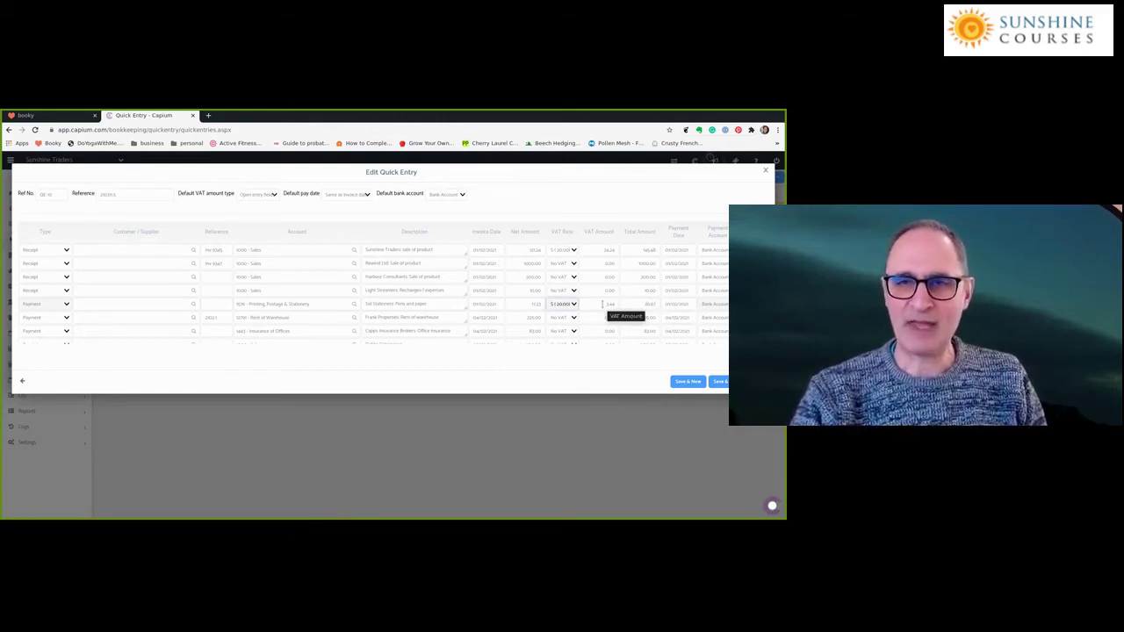
Check the VAT rate options on the Sunshine Traders receipt and clear the VAT rate of the Sol Stationers payment
{"action": "left_click", "coordinate": [573, 251]}
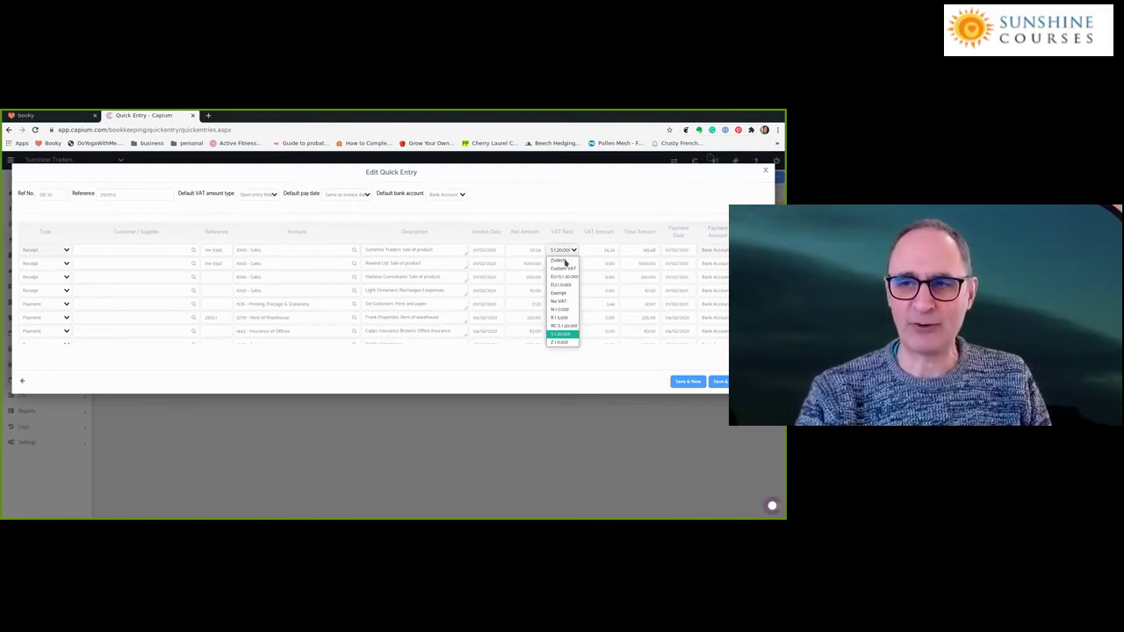
{"action": "left_click", "coordinate": [579, 206]}
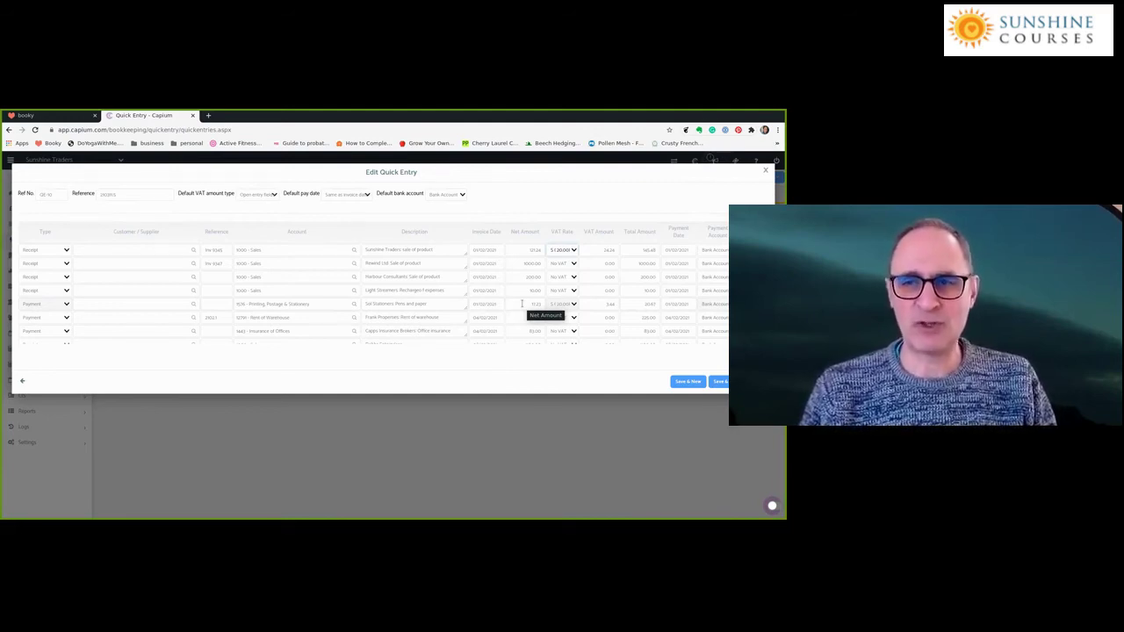
{"action": "left_click", "coordinate": [569, 305]}
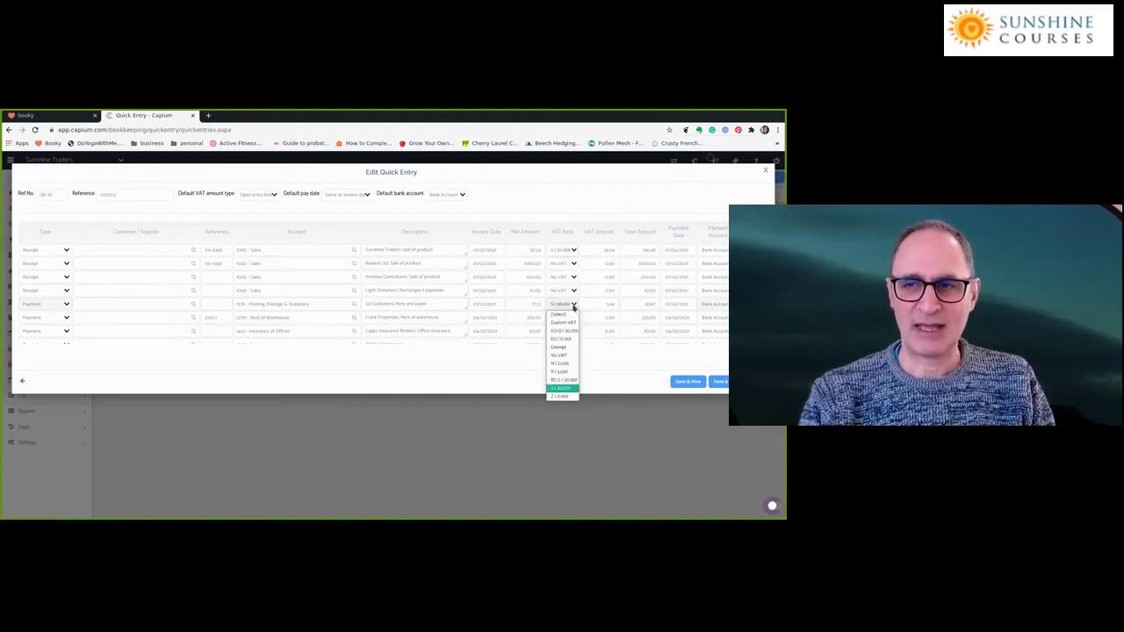
{"action": "left_click", "coordinate": [566, 308]}
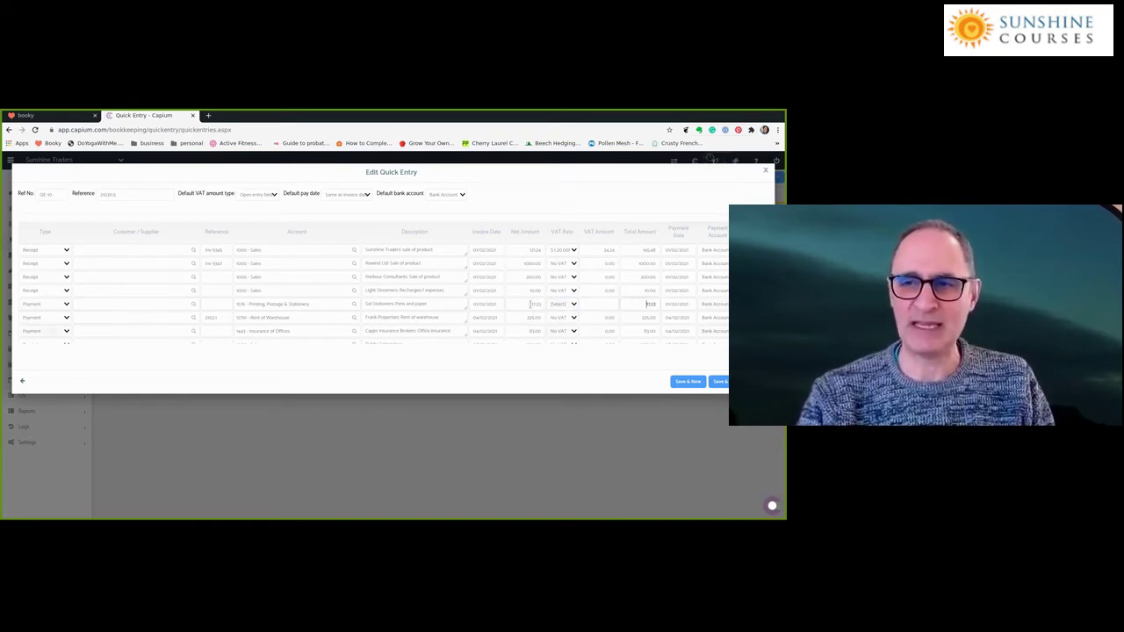
Set the Sol Stationers payment's VAT rate to S (20.00) and its total amount to 17.23
{"action": "left_click", "coordinate": [562, 304]}
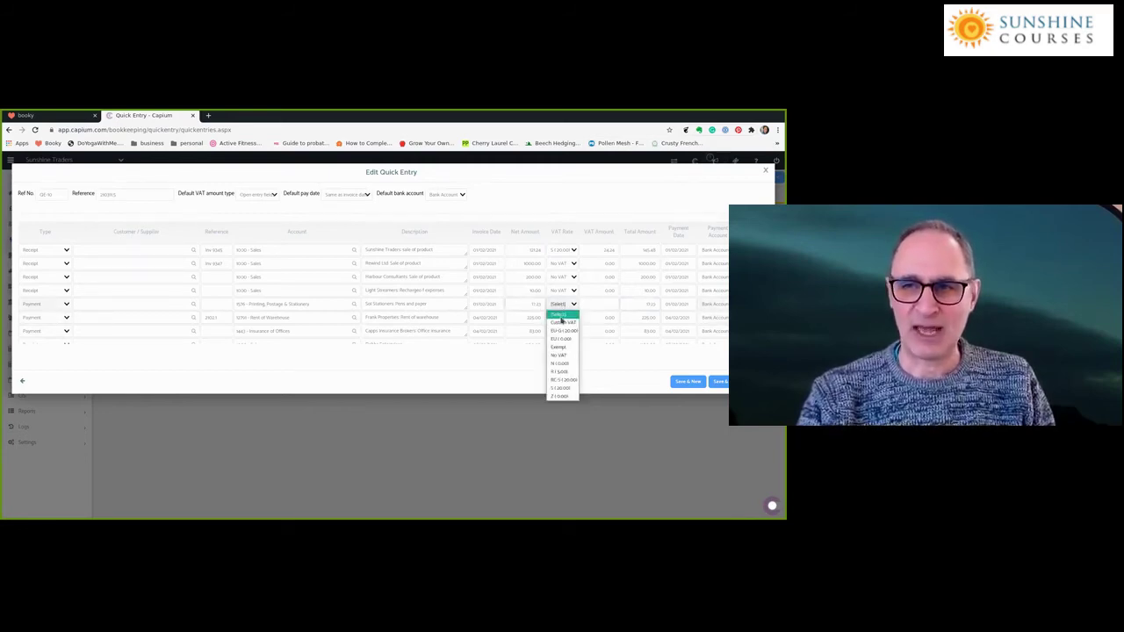
{"action": "left_click", "coordinate": [560, 387]}
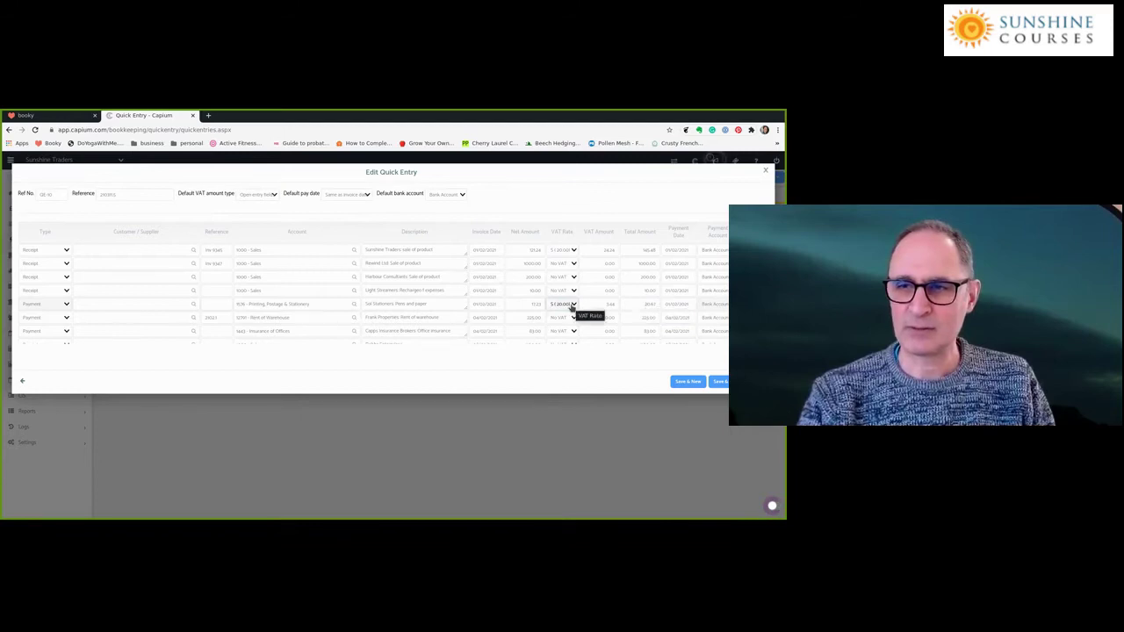
{"action": "left_click", "coordinate": [651, 305]}
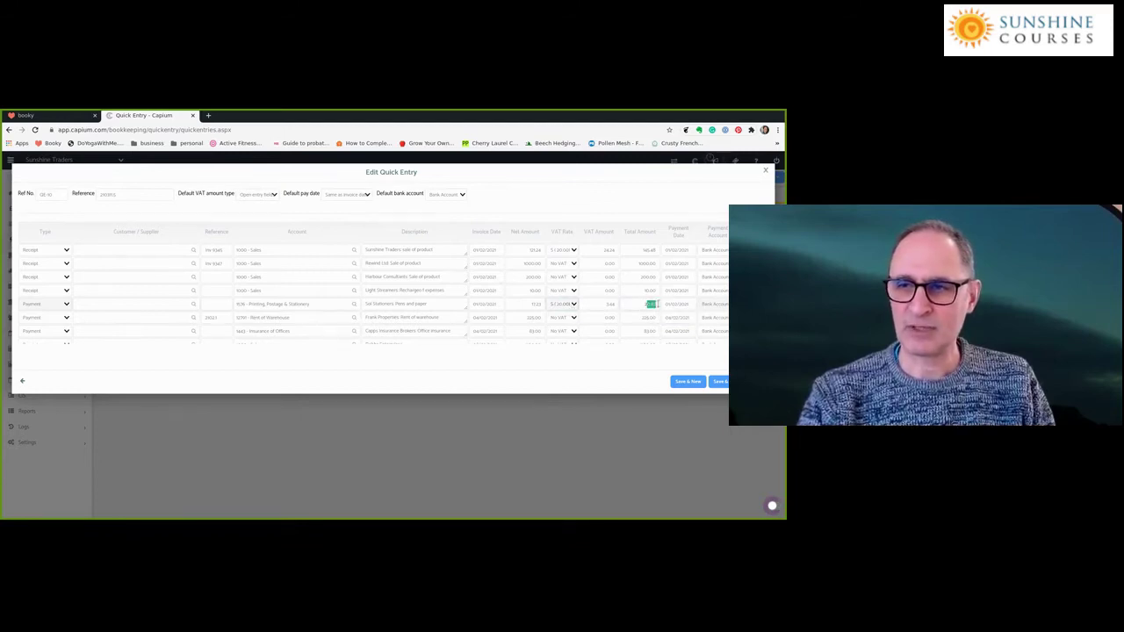
{"action": "key", "text": "BackSpace"}
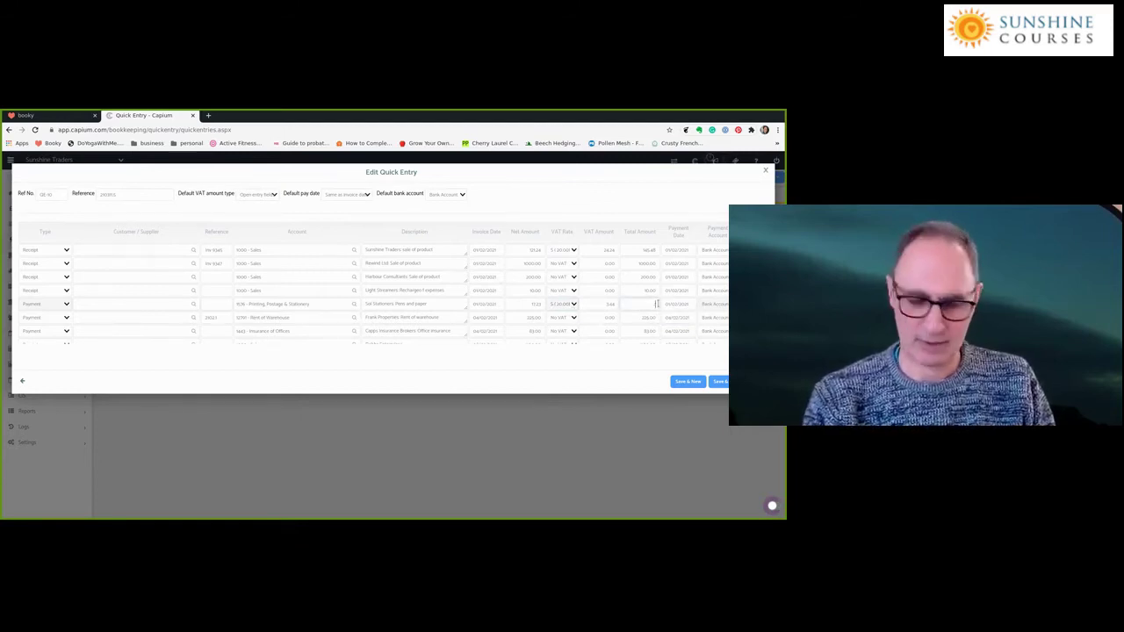
{"action": "type", "text": "11.23"}
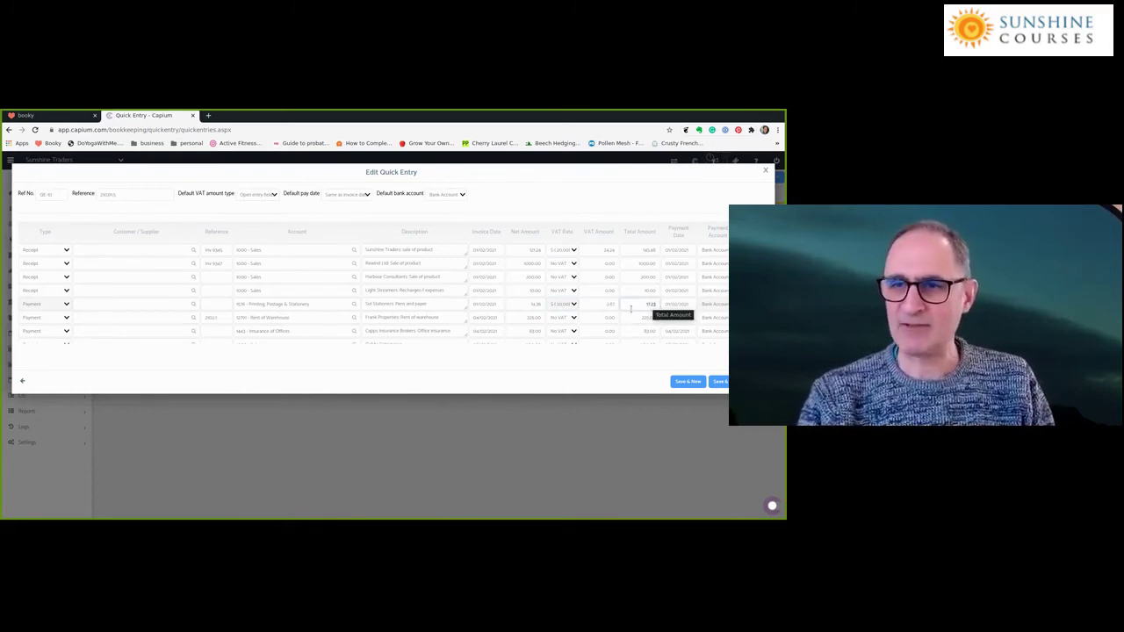
{"action": "left_click", "coordinate": [647, 306]}
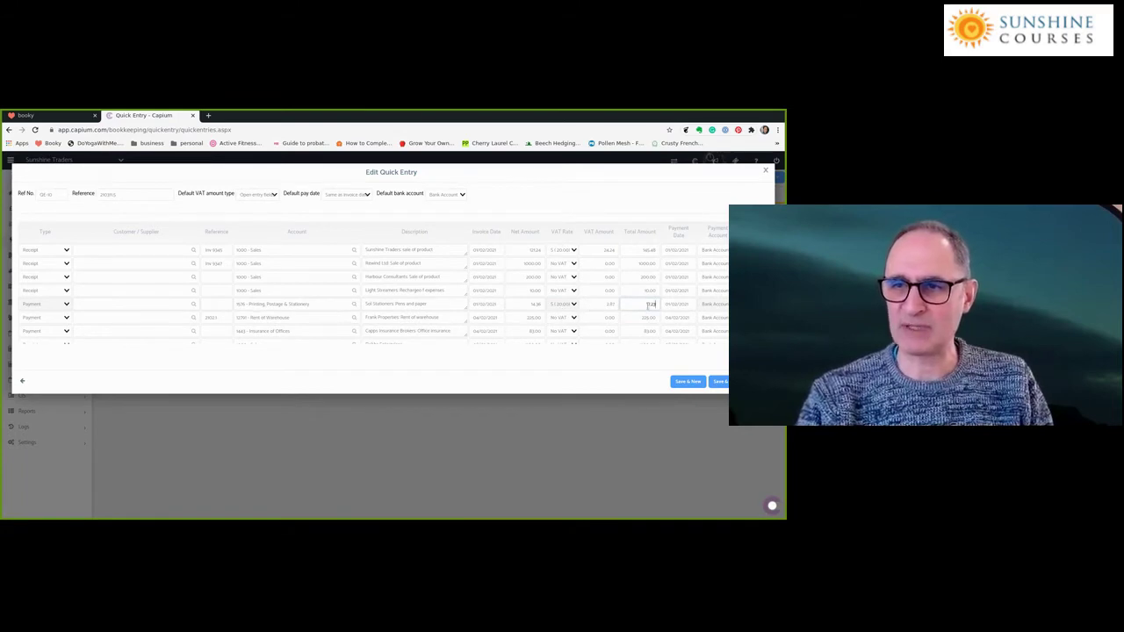
Switch the Sol Stationers payment's VAT rate to No VAT and back to S (20.00)
{"action": "left_click", "coordinate": [574, 306]}
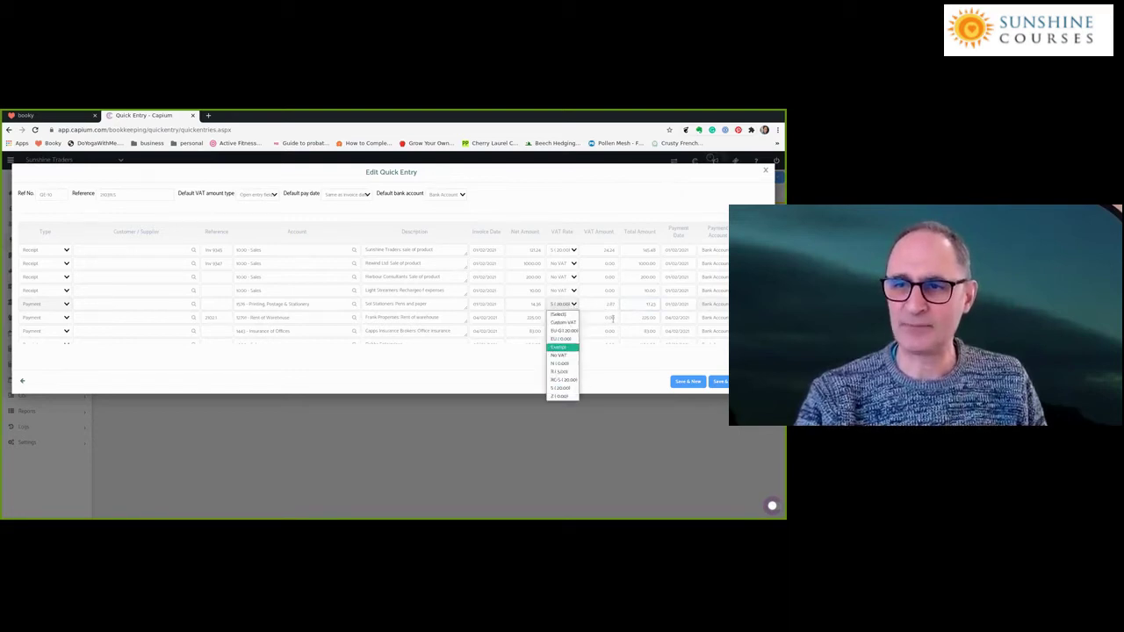
{"action": "left_click", "coordinate": [563, 355]}
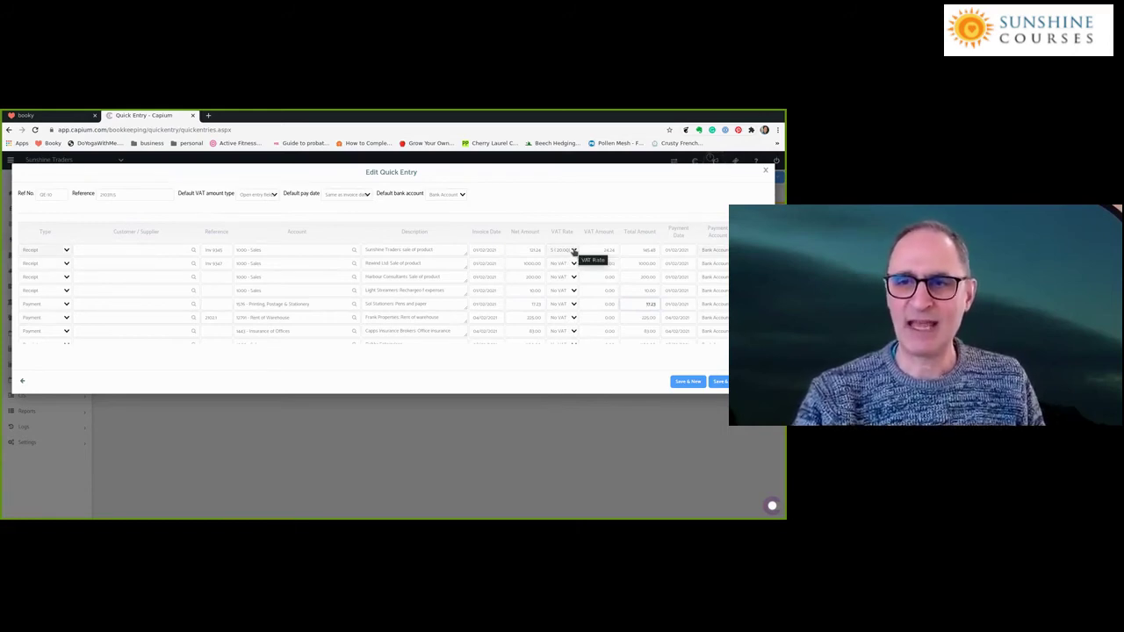
{"action": "left_click", "coordinate": [574, 317]}
{"action": "left_click", "coordinate": [573, 305]}
{"action": "left_click", "coordinate": [573, 305]}
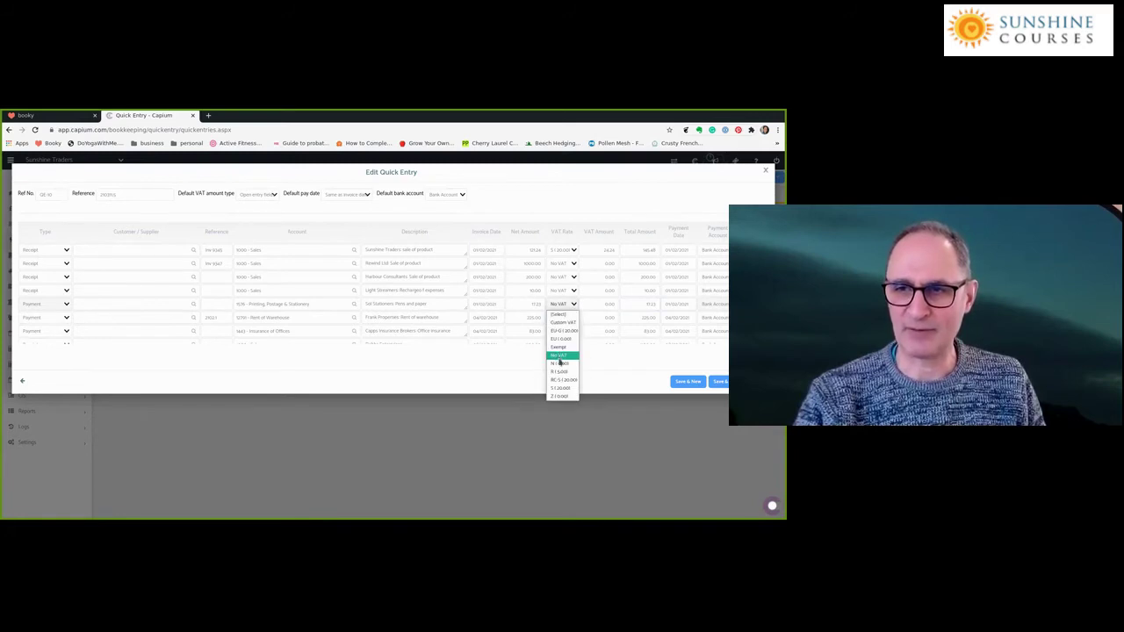
{"action": "left_click", "coordinate": [560, 387]}
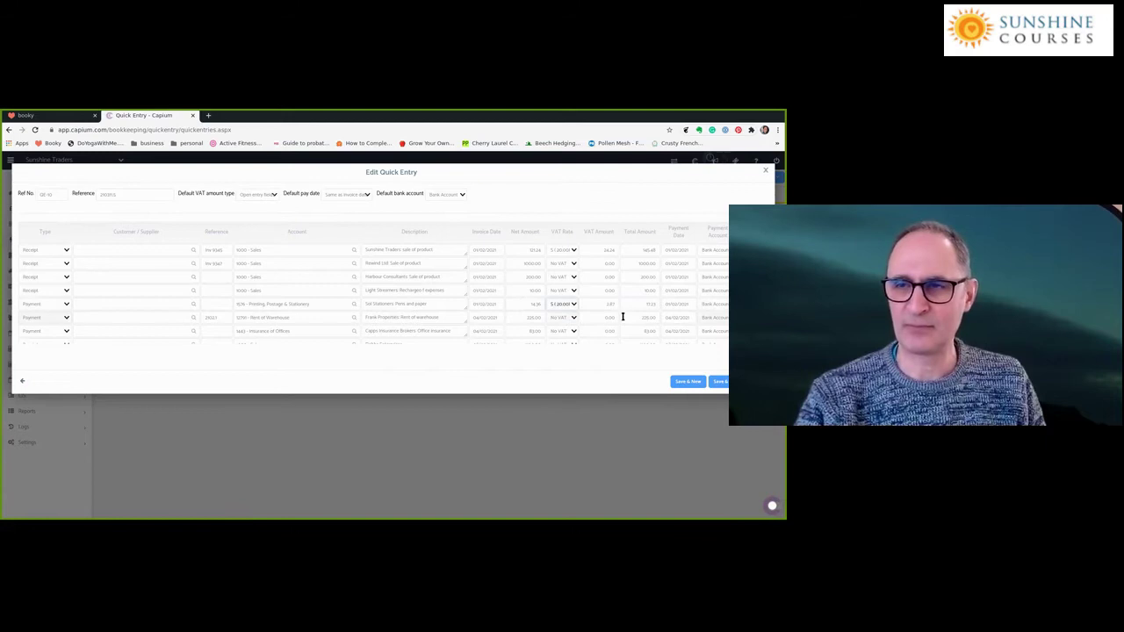
Save the quick entry with its updated VAT rates and open the balance sheet report to examine the VAT balance
{"action": "left_click", "coordinate": [718, 381]}
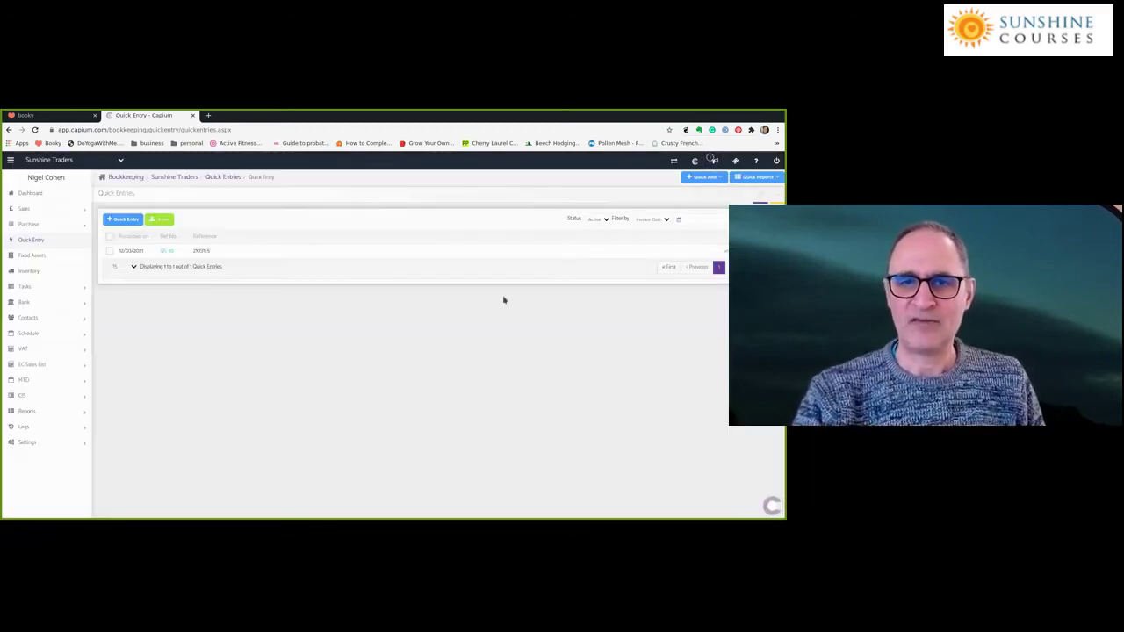
{"action": "left_click", "coordinate": [757, 177]}
{"action": "left_click", "coordinate": [750, 200]}
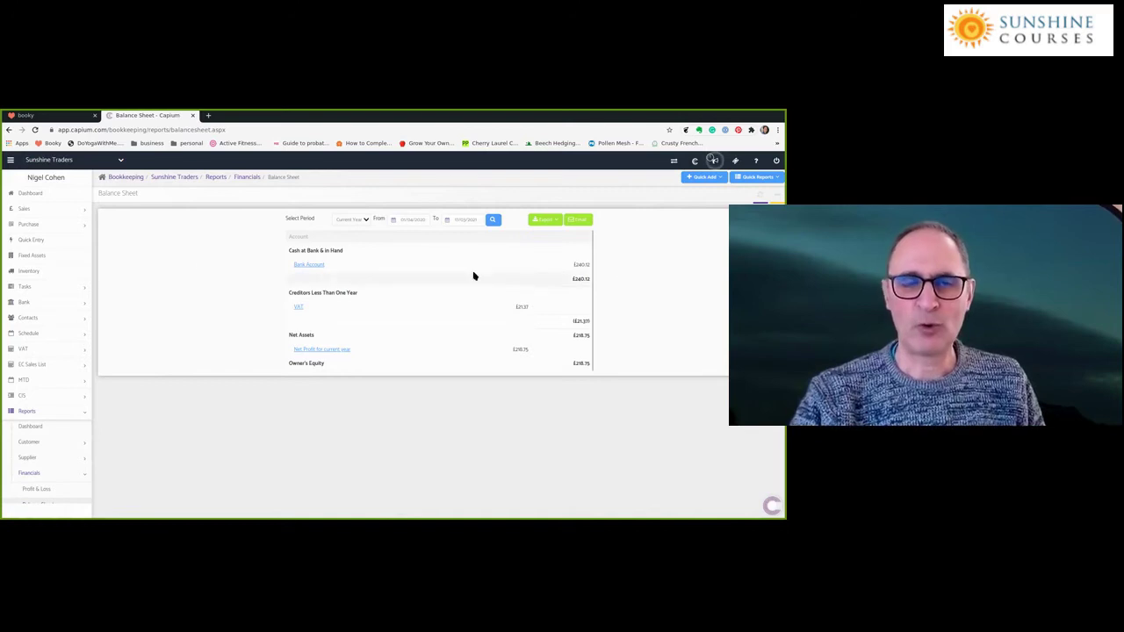
Reopen quick entry QE-10 for editing and clear the VAT rates of the Sunshine Traders receipt and the Sol Stationers payment
{"action": "left_click", "coordinate": [32, 240]}
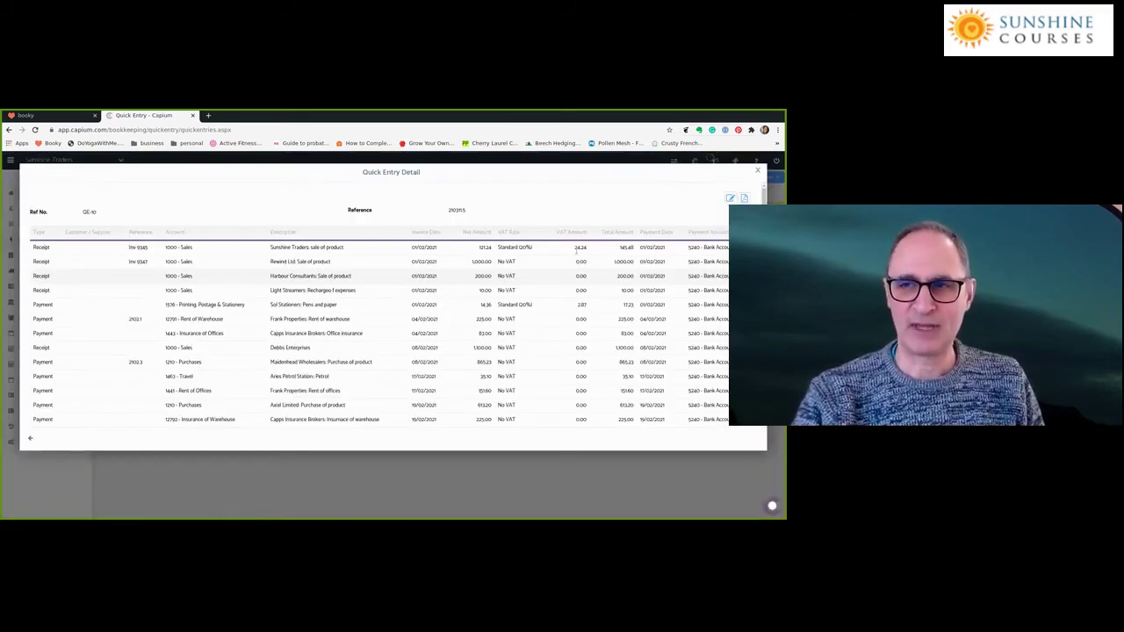
{"action": "left_click", "coordinate": [731, 198]}
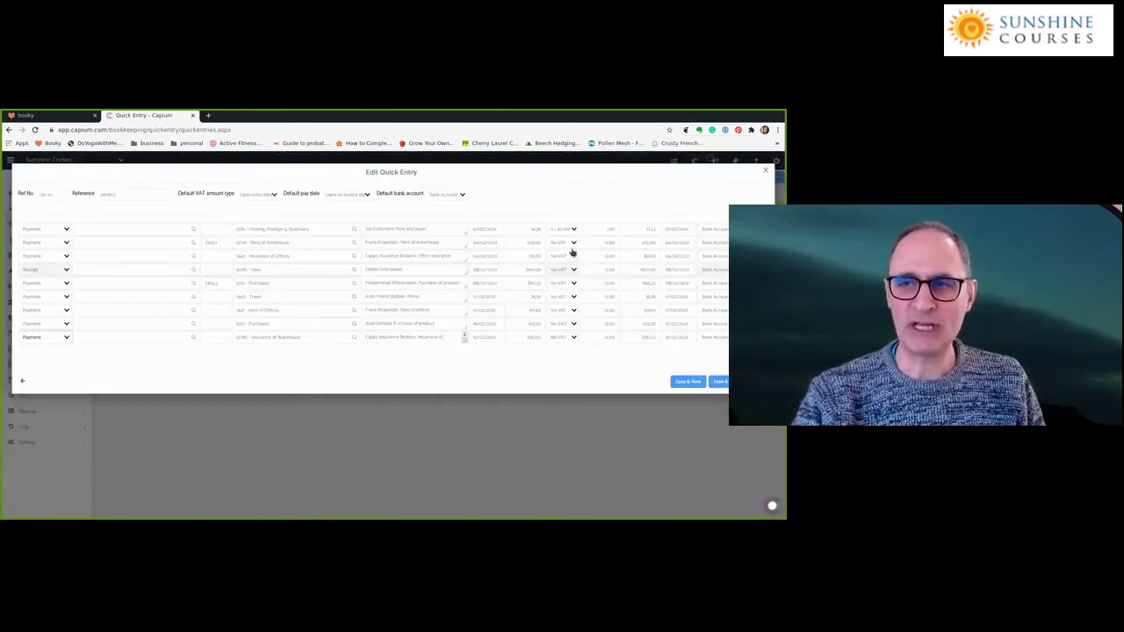
{"action": "left_click", "coordinate": [567, 250]}
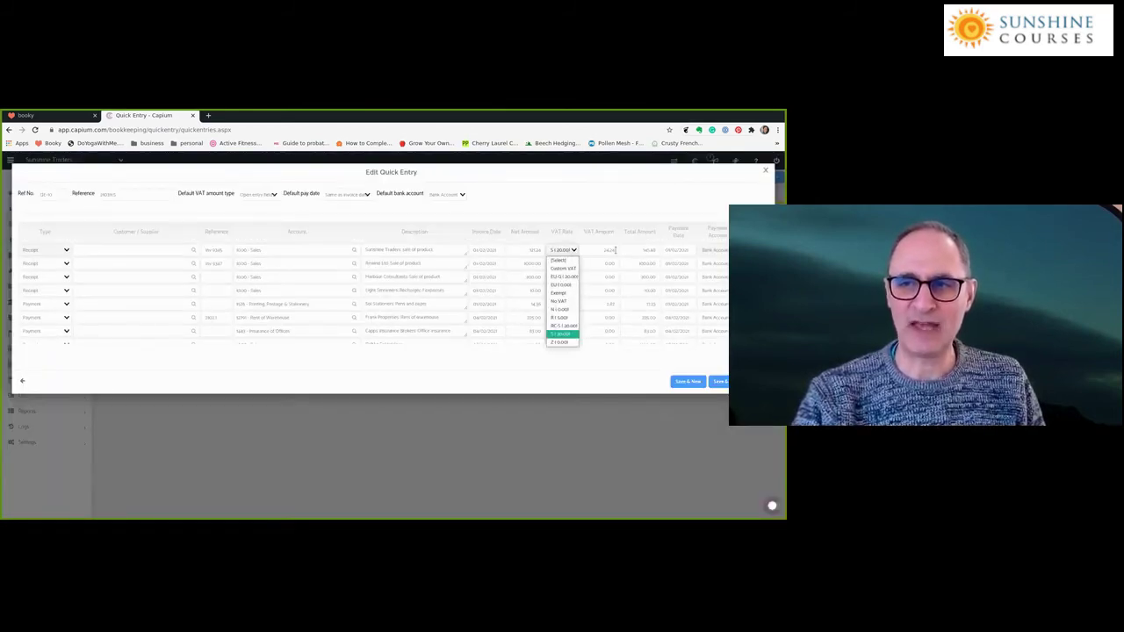
{"action": "left_click", "coordinate": [615, 251]}
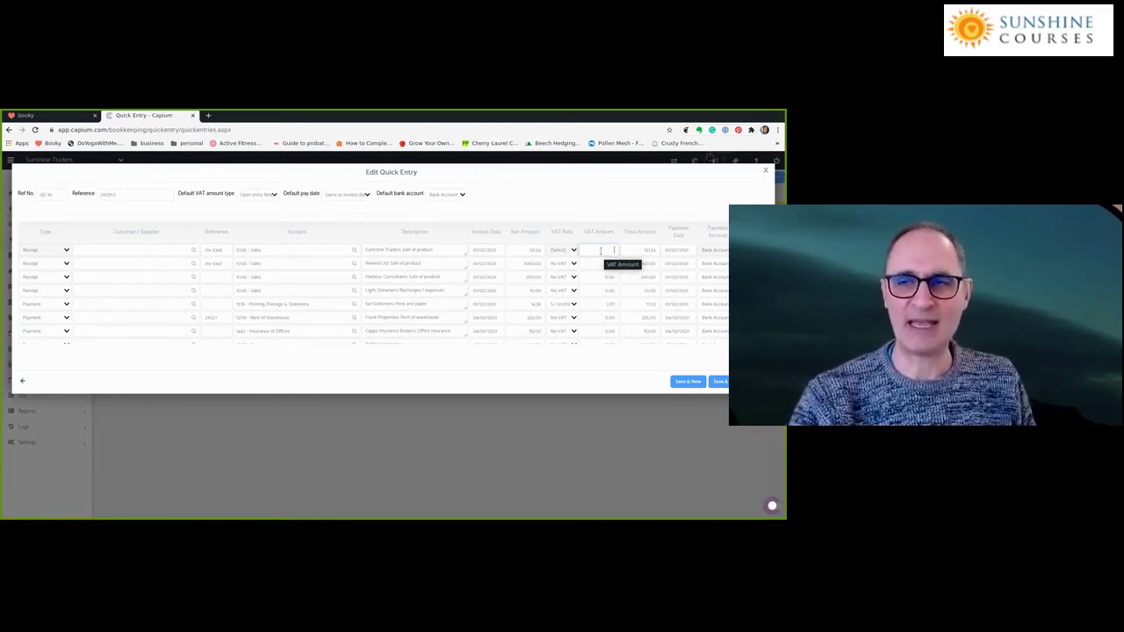
{"action": "scroll", "coordinate": [567, 272], "scroll_direction": "down", "scroll_amount": 2}
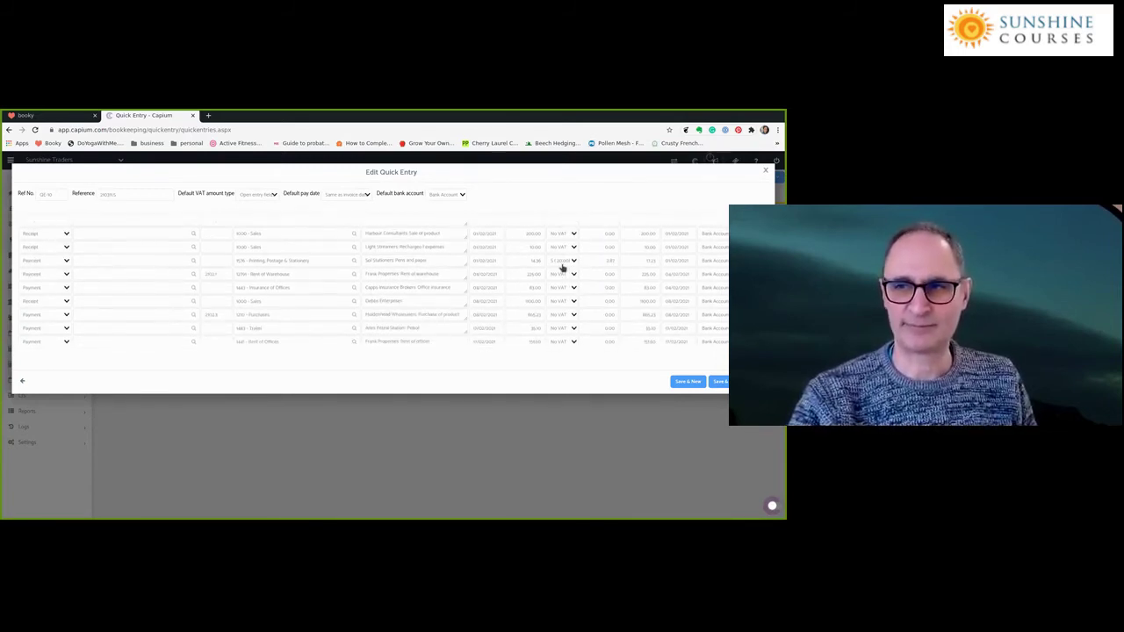
{"action": "left_click", "coordinate": [562, 261]}
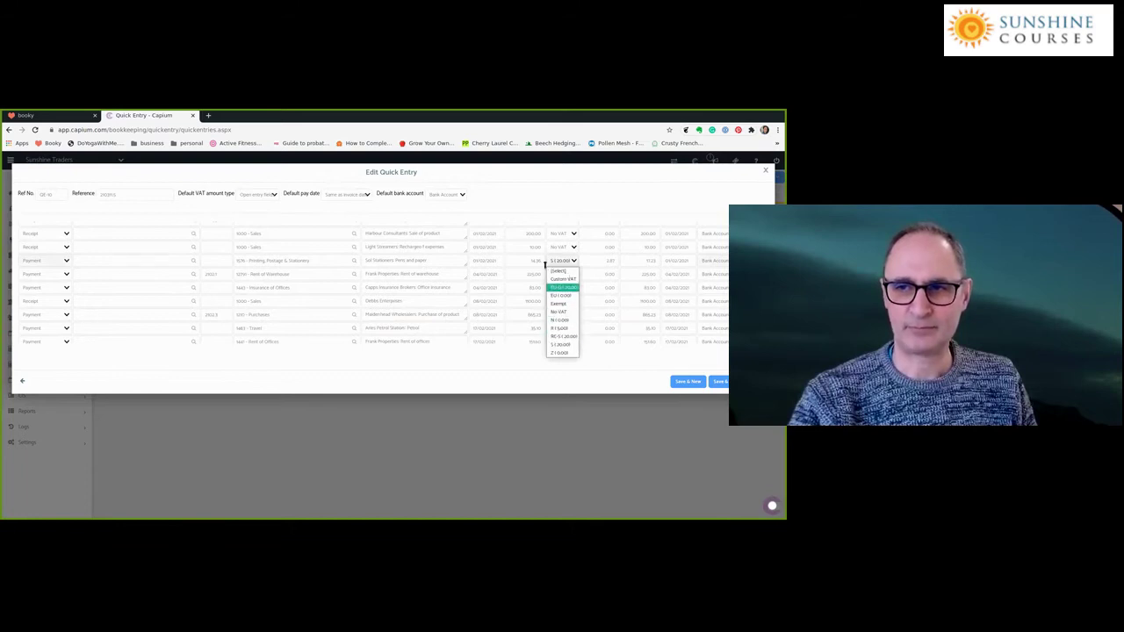
{"action": "left_click", "coordinate": [567, 267]}
{"action": "scroll", "coordinate": [600, 254], "scroll_direction": "up", "scroll_amount": 3}
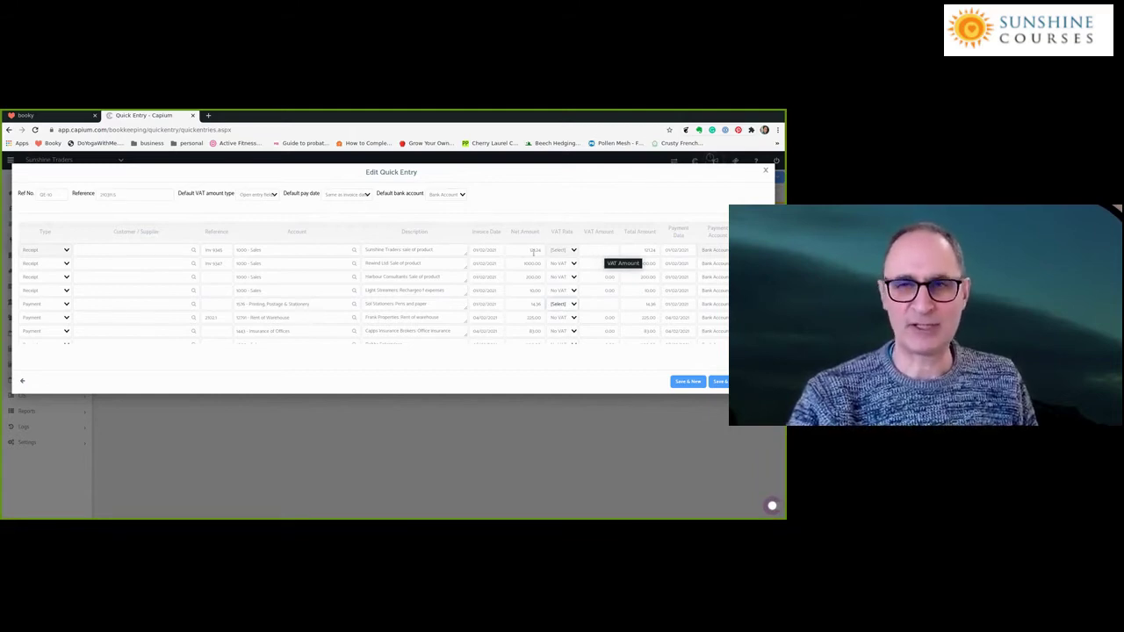
Set the Sunshine Traders receipt to Custom VAT with a VAT amount of 20
{"action": "left_click", "coordinate": [640, 250]}
{"action": "left_click", "coordinate": [530, 250]}
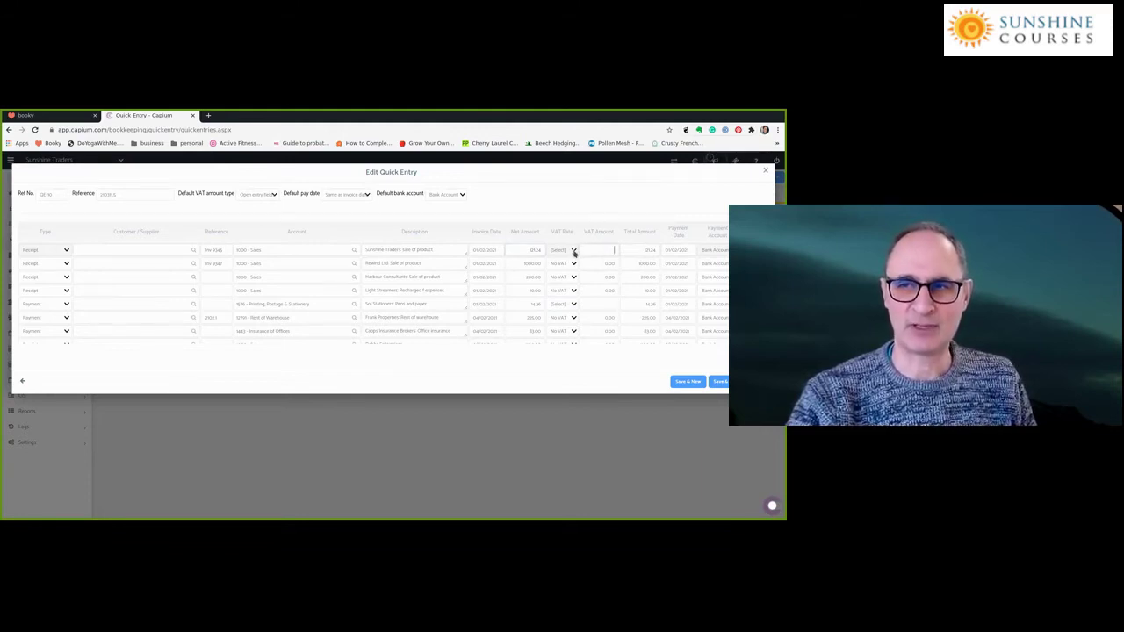
{"action": "left_click", "coordinate": [573, 251]}
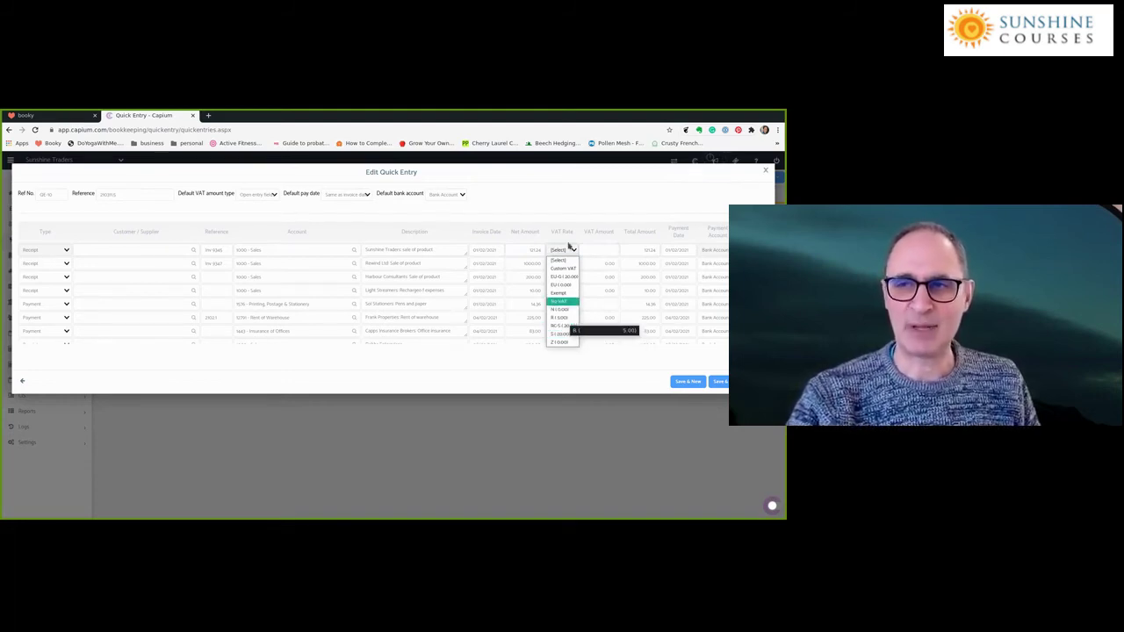
{"action": "left_click", "coordinate": [574, 207]}
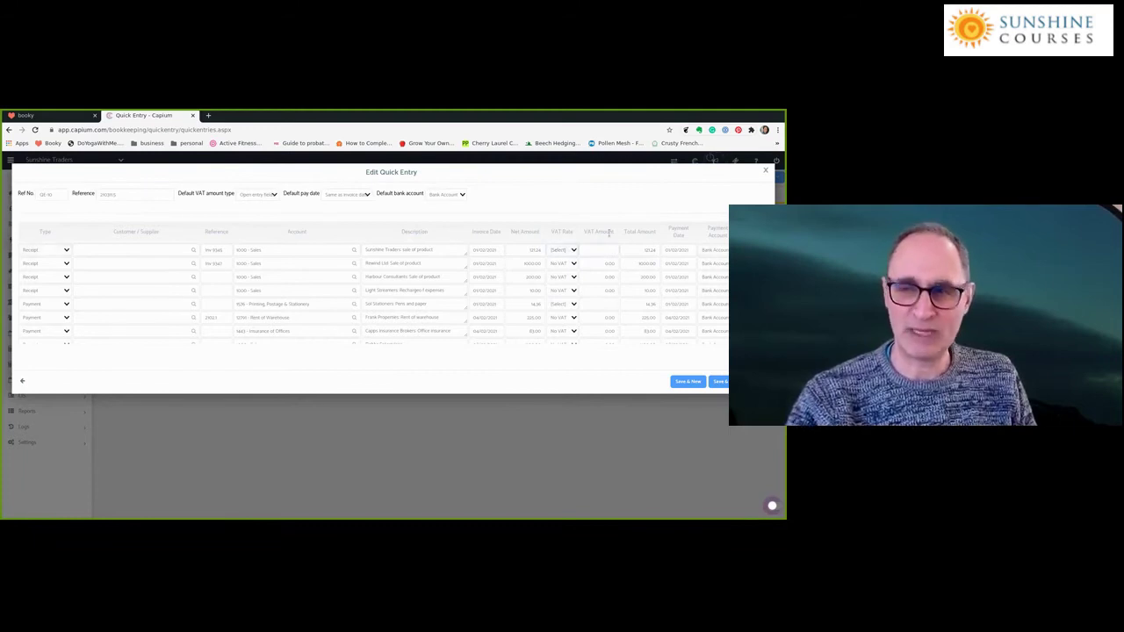
{"action": "type", "text": "20"}
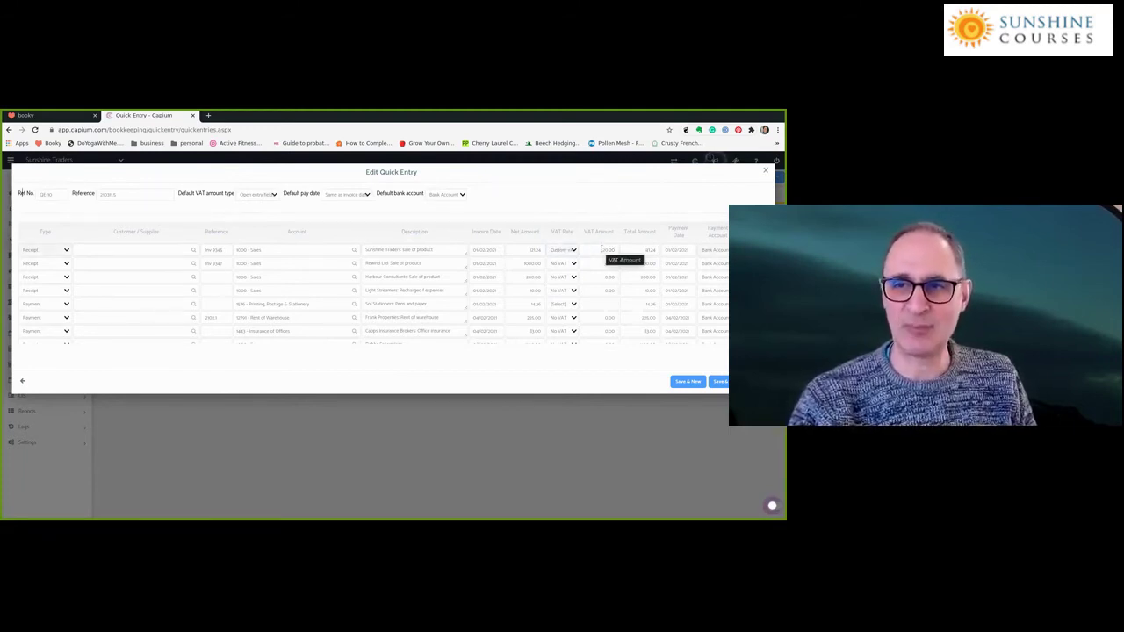
Reset the VAT rate of the Sunshine Traders sale row to [Select] and save the quick entry
{"action": "left_click", "coordinate": [535, 250]}
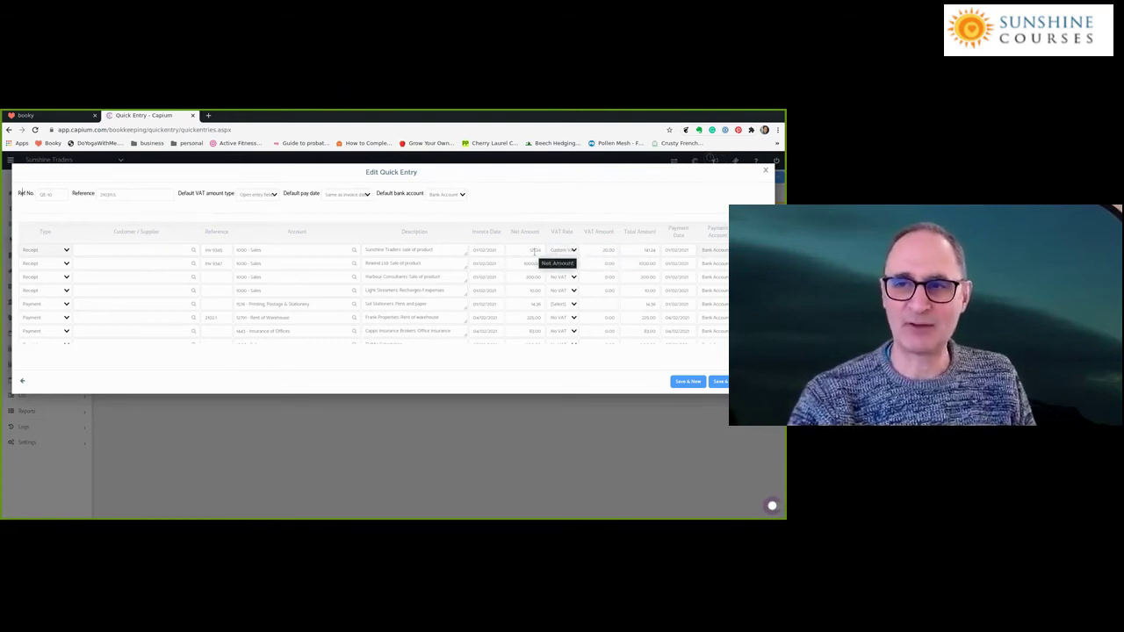
{"action": "left_click", "coordinate": [644, 250]}
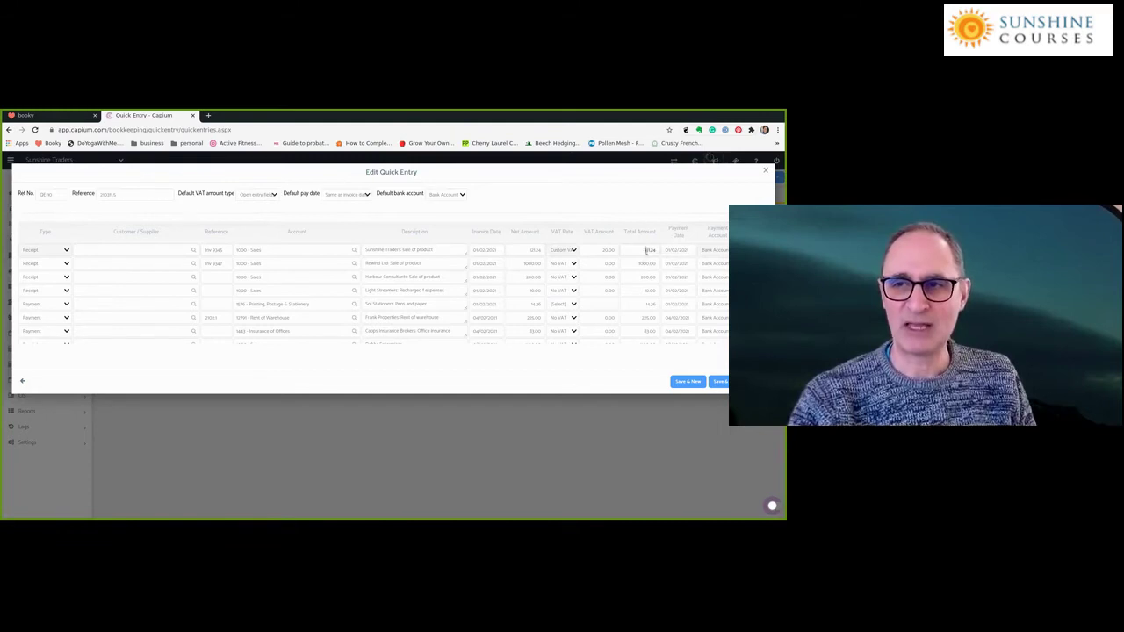
{"action": "left_click", "coordinate": [559, 252]}
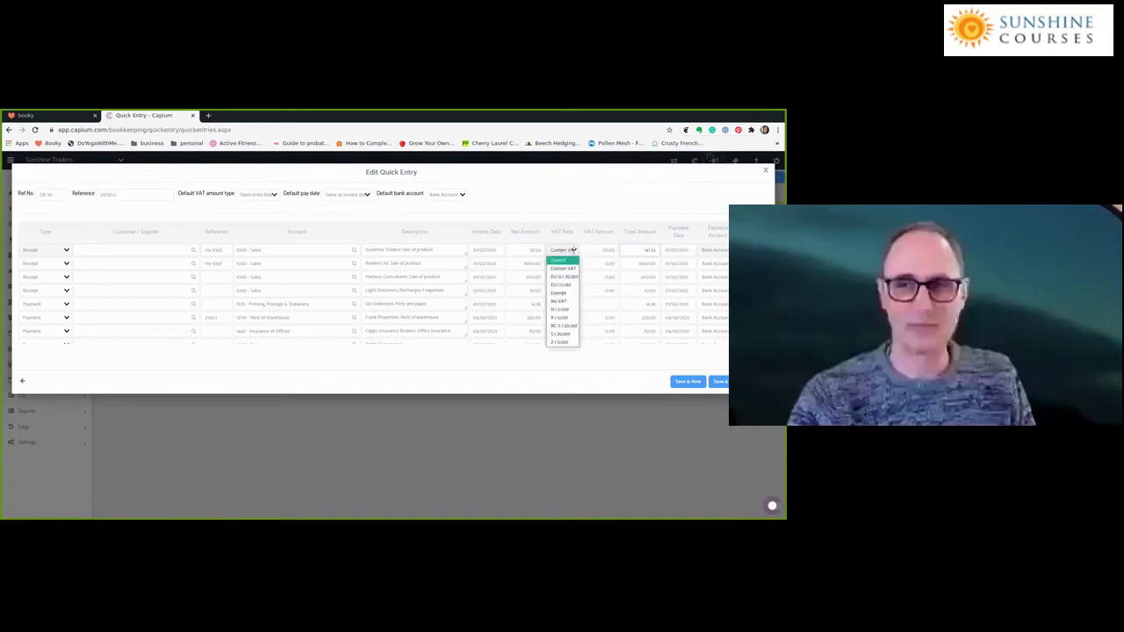
{"action": "left_click", "coordinate": [563, 257]}
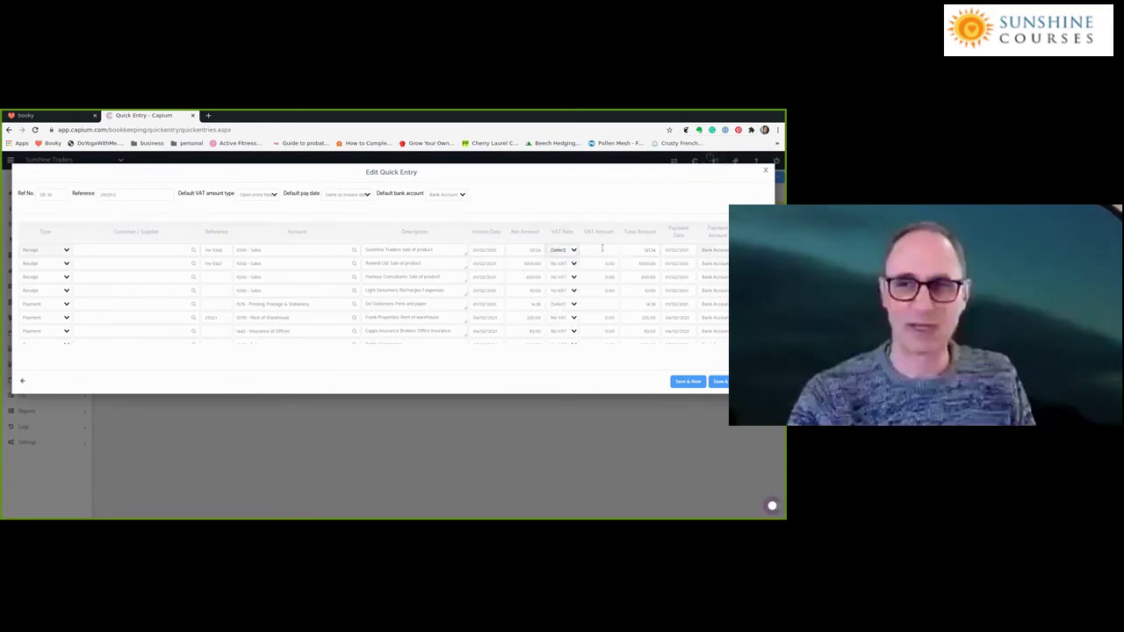
{"action": "left_click", "coordinate": [719, 381]}
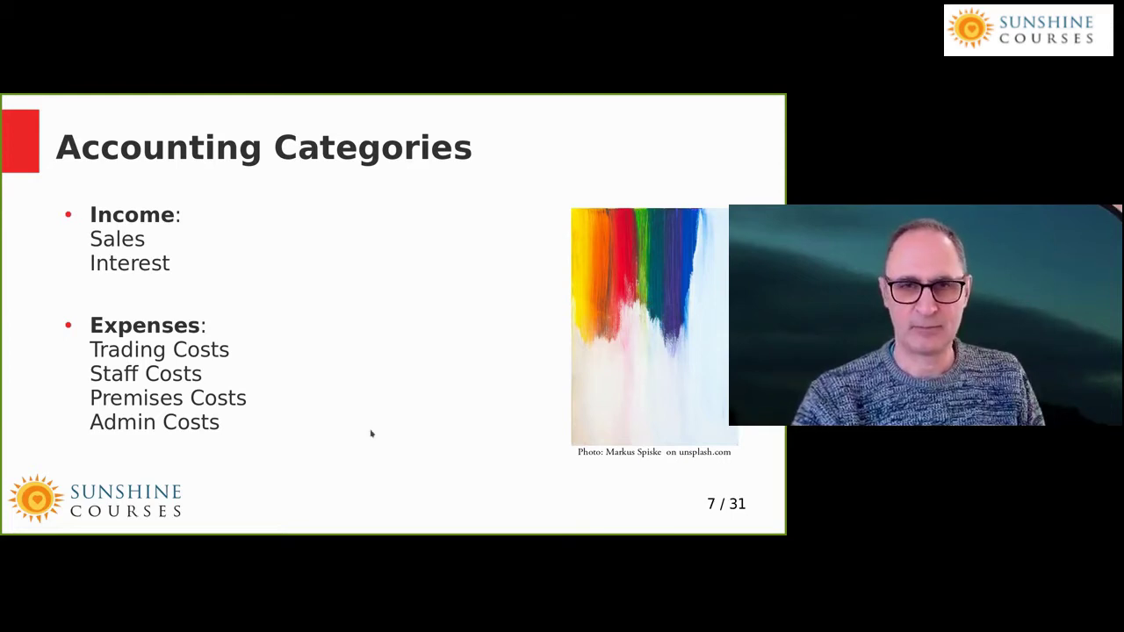
Switch to the accounts spreadsheet and hide columns F to O of the Unprocessed Bank Transactions sheet
{"action": "key", "text": "alt+Tab"}
{"action": "left_click_drag", "start_coordinate": [322, 168], "coordinate": [726, 168]}
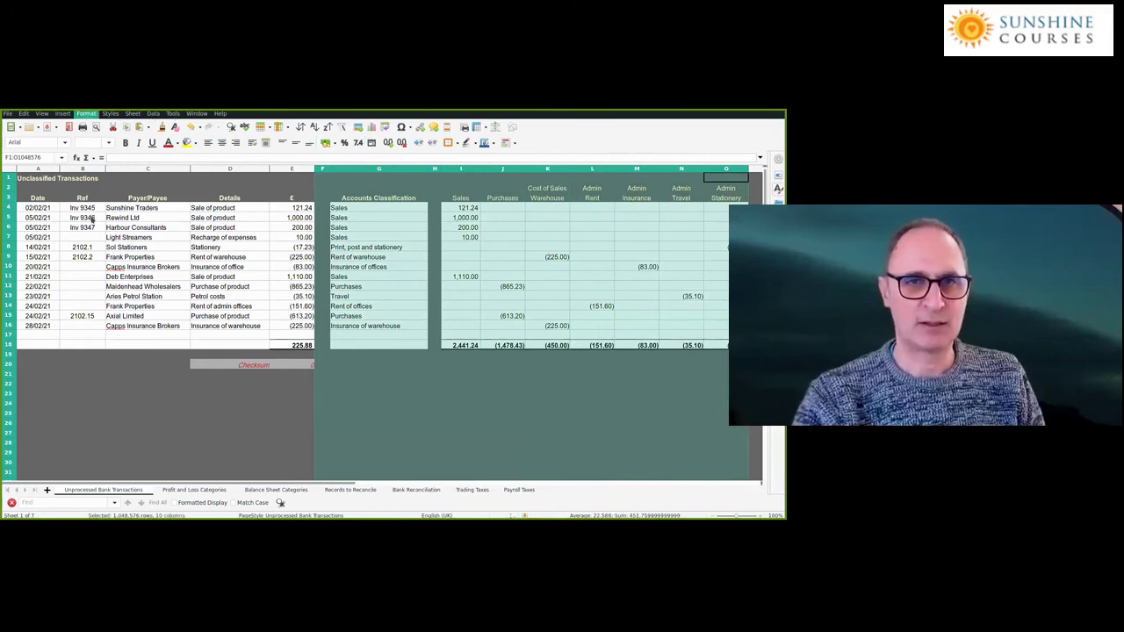
{"action": "key", "text": "ctrl+0"}
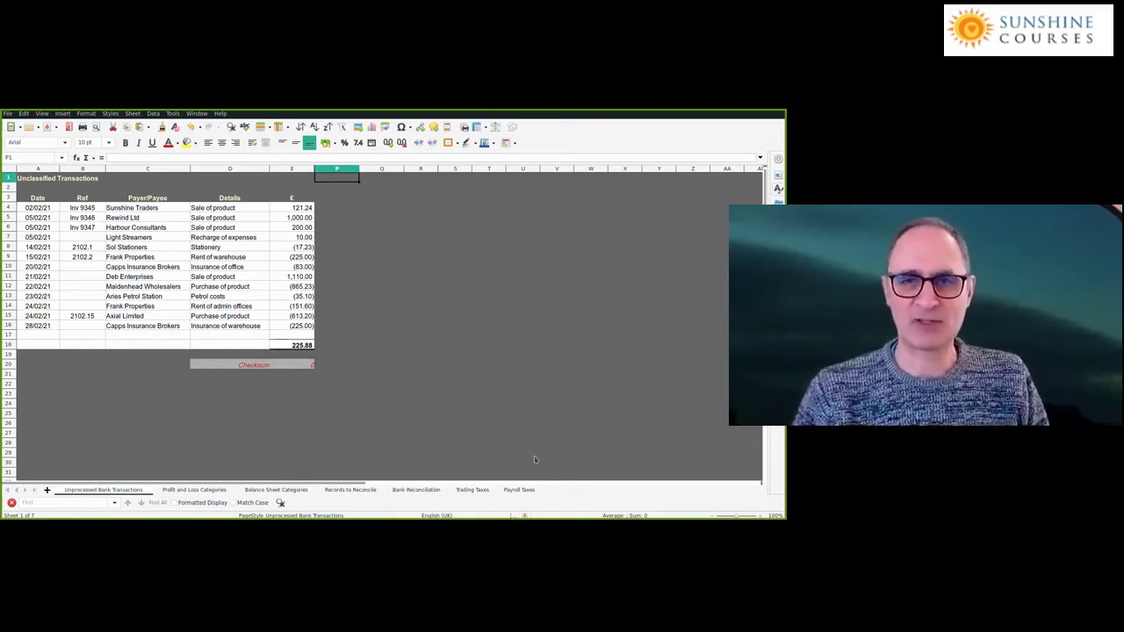
Show the hidden classification and analysis columns between columns E and P
{"action": "left_click", "coordinate": [310, 169]}
{"action": "left_click", "coordinate": [321, 172], "text": "shift"}
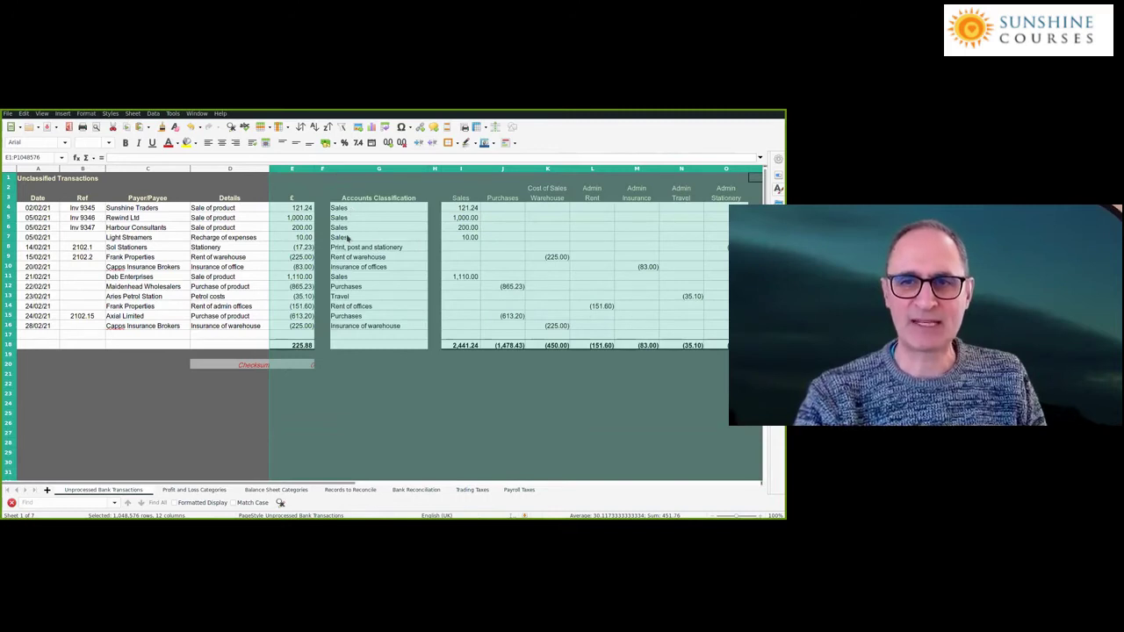
{"action": "left_click", "coordinate": [348, 238]}
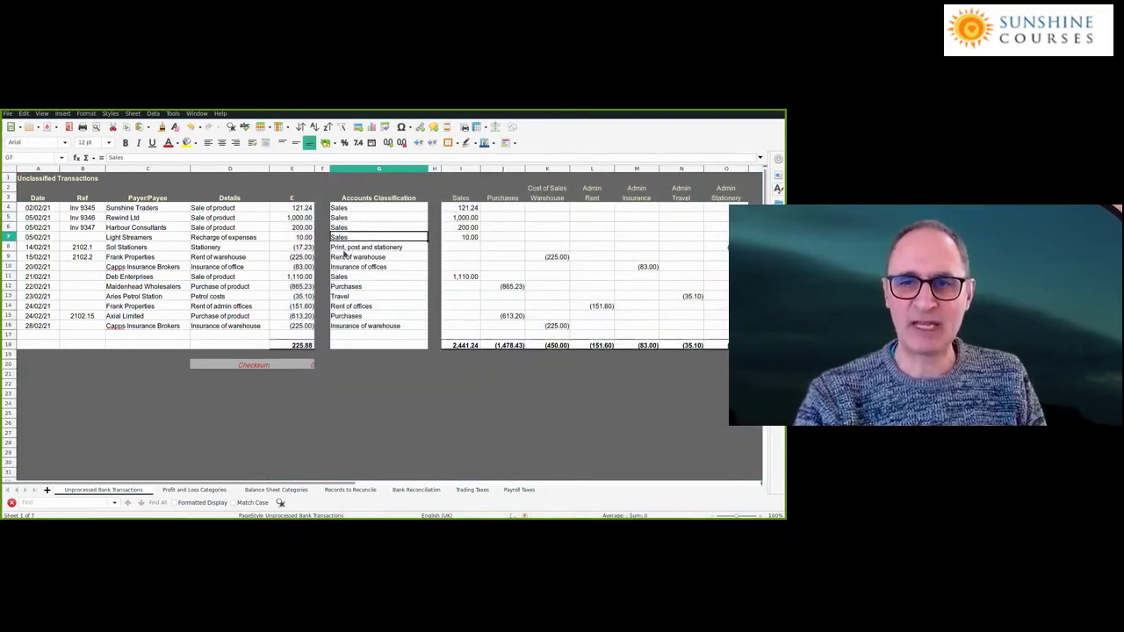
Change the accounts classification of the Maidenhead Wholesalers purchase in G12 to Print, post and stationery
{"action": "left_click", "coordinate": [344, 285]}
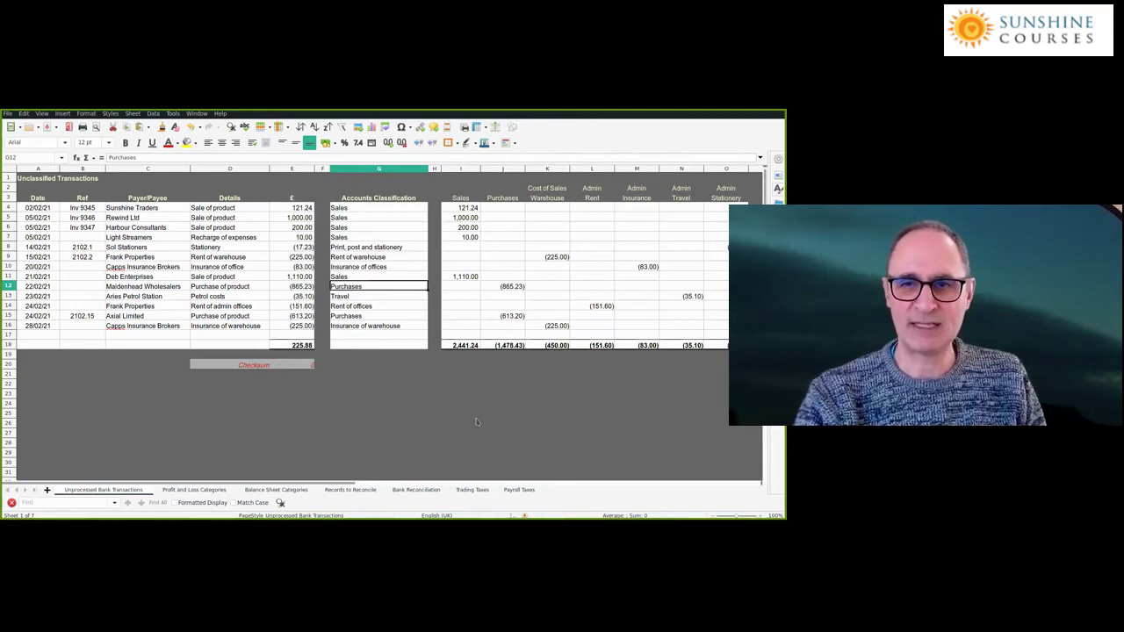
{"action": "type", "text": "P"}
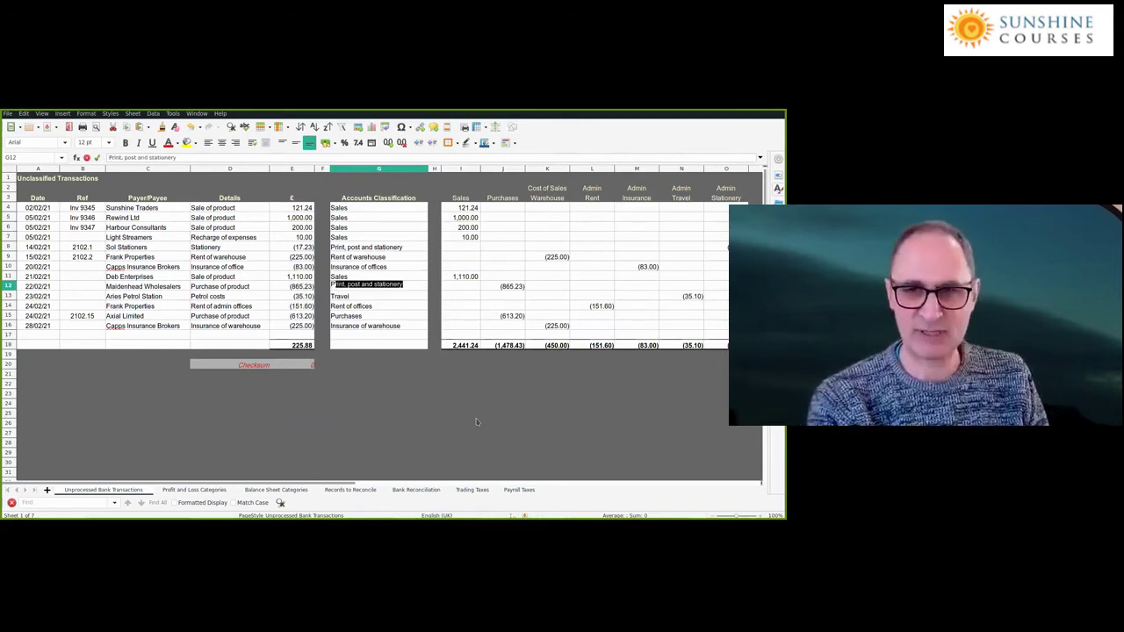
{"action": "key", "text": "Tab"}
{"action": "key", "text": "Tab"}
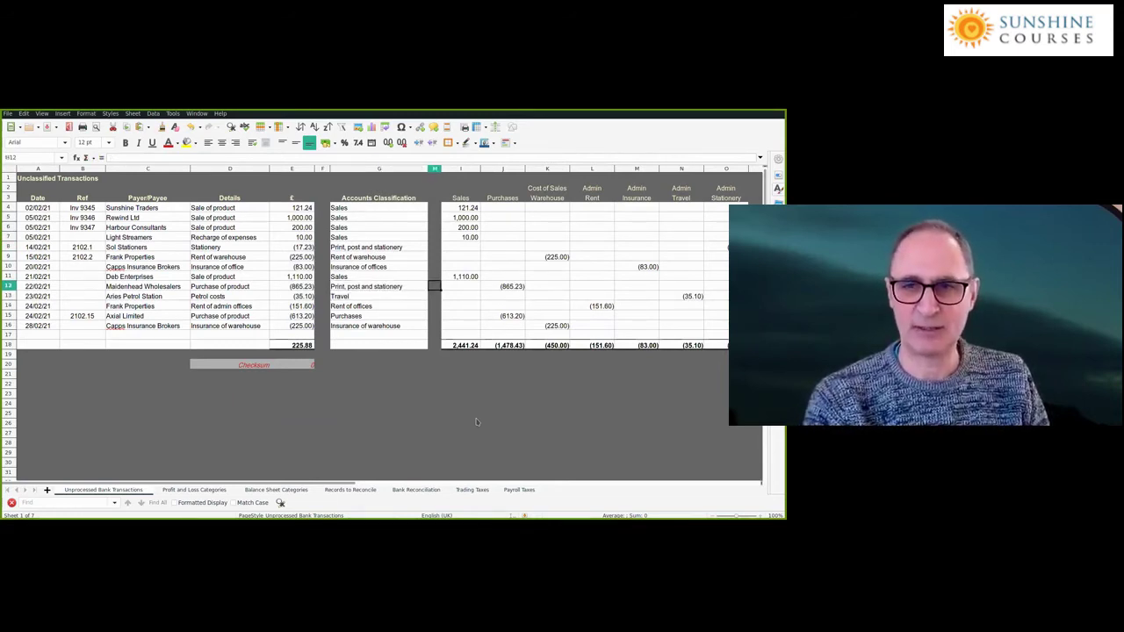
Move the Maidenhead Wholesalers amount in row 12 from the Purchases column to the Admin Stationery column
{"action": "key", "text": "Right"}
{"action": "key", "text": "ctrl+x"}
{"action": "key", "text": "Right"}
{"action": "key", "text": "Right"}
{"action": "key", "text": "Right"}
{"action": "key", "text": "Right"}
{"action": "key", "text": "Right"}
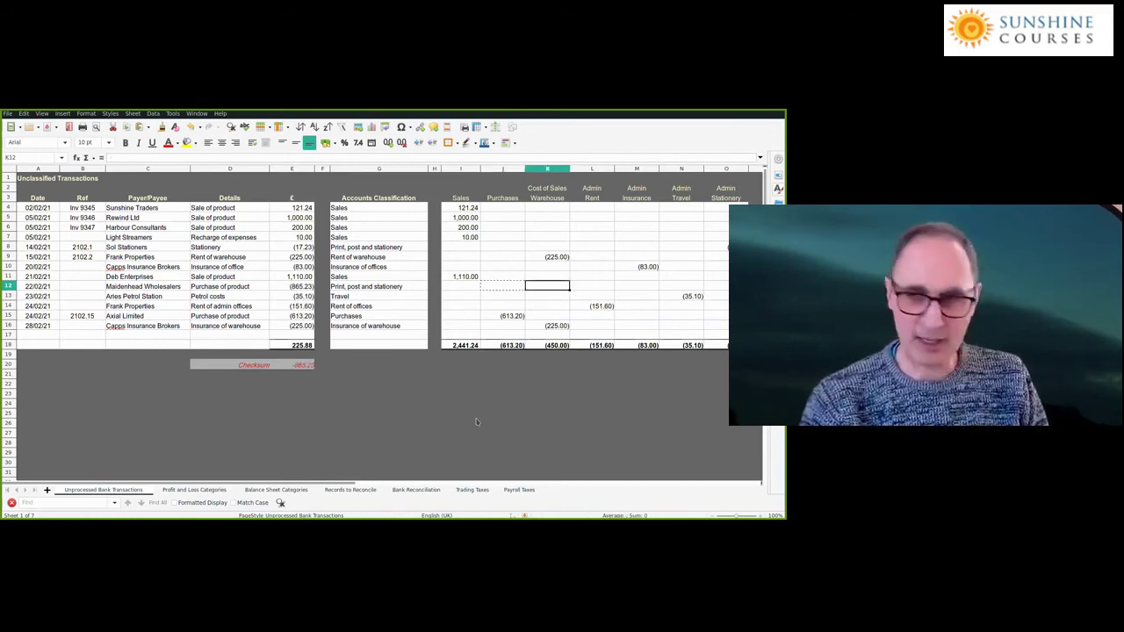
{"action": "key", "text": "ctrl+v"}
Examine the category totals in row 18 of the transaction analysis
{"action": "key", "text": "Down"}
{"action": "key", "text": "Down"}
{"action": "key", "text": "Down"}
{"action": "key", "text": "Down"}
{"action": "key", "text": "Down"}
{"action": "key", "text": "Down"}
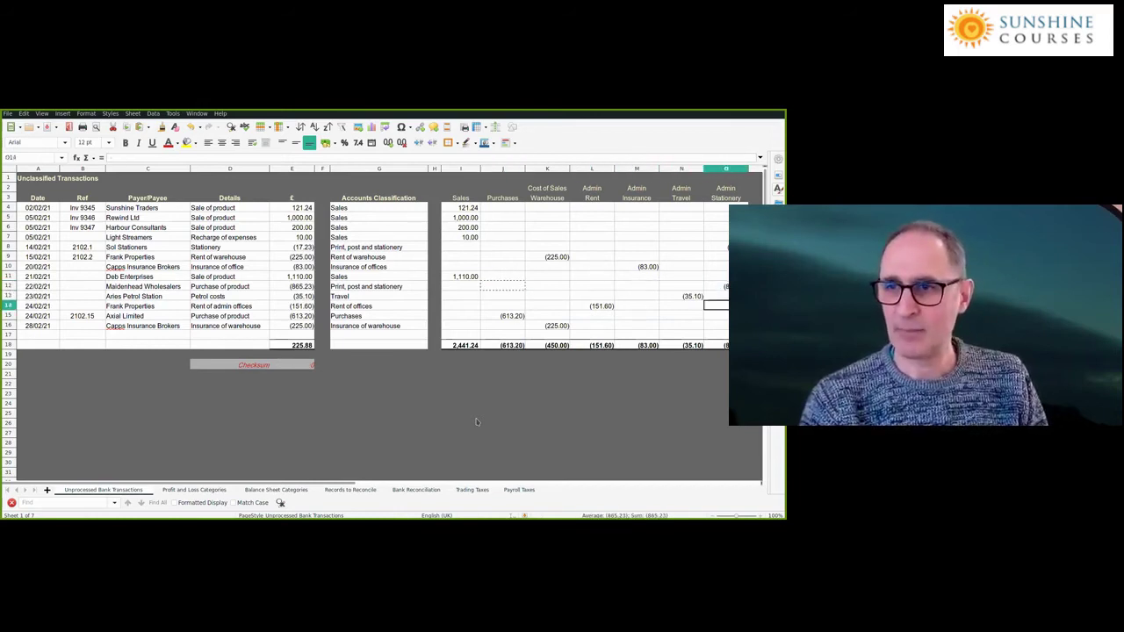
{"action": "key", "text": "Left"}
{"action": "key", "text": "Left"}
{"action": "key", "text": "Left"}
{"action": "key", "text": "Left"}
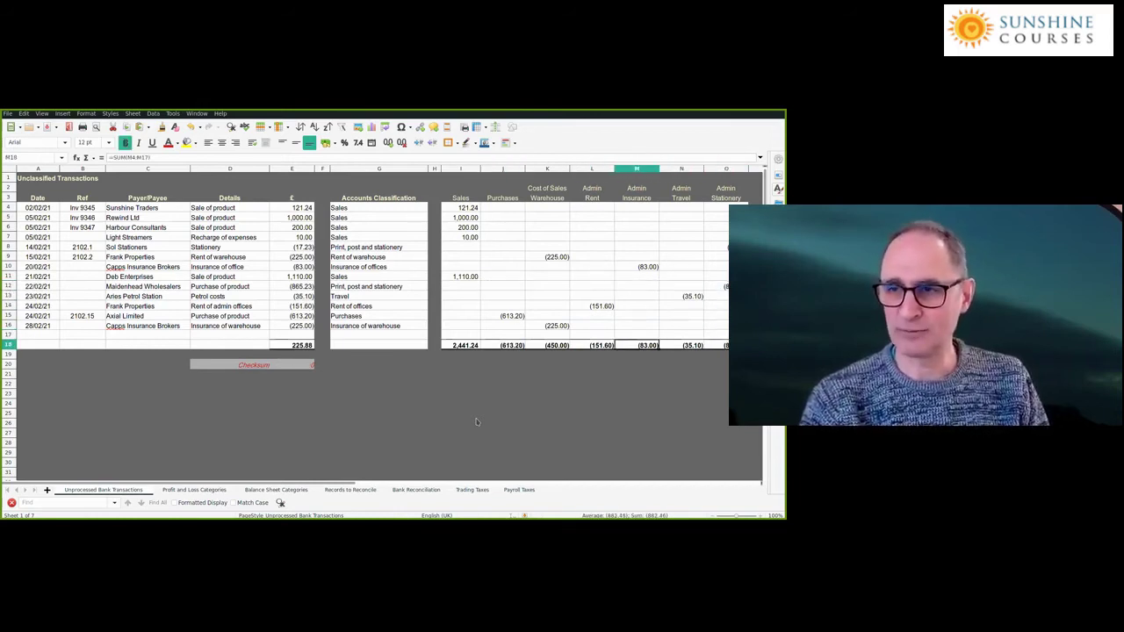
{"action": "key", "text": "Right"}
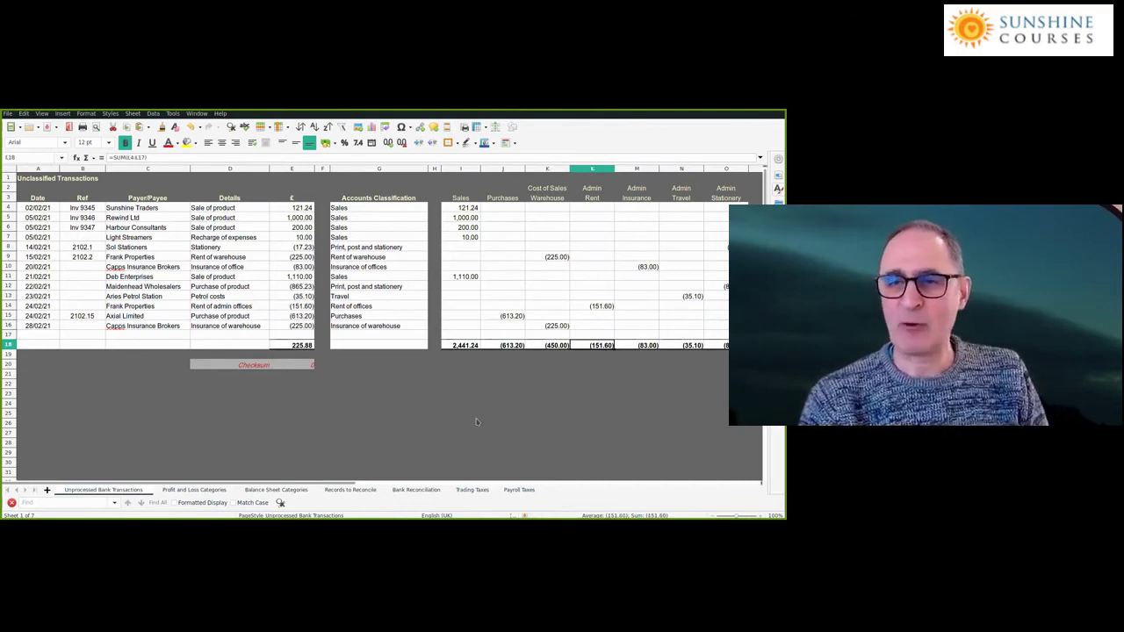
Undo the moved amount and the reclassification of the Maidenhead Wholesalers purchase
{"action": "key", "text": "ctrl+z"}
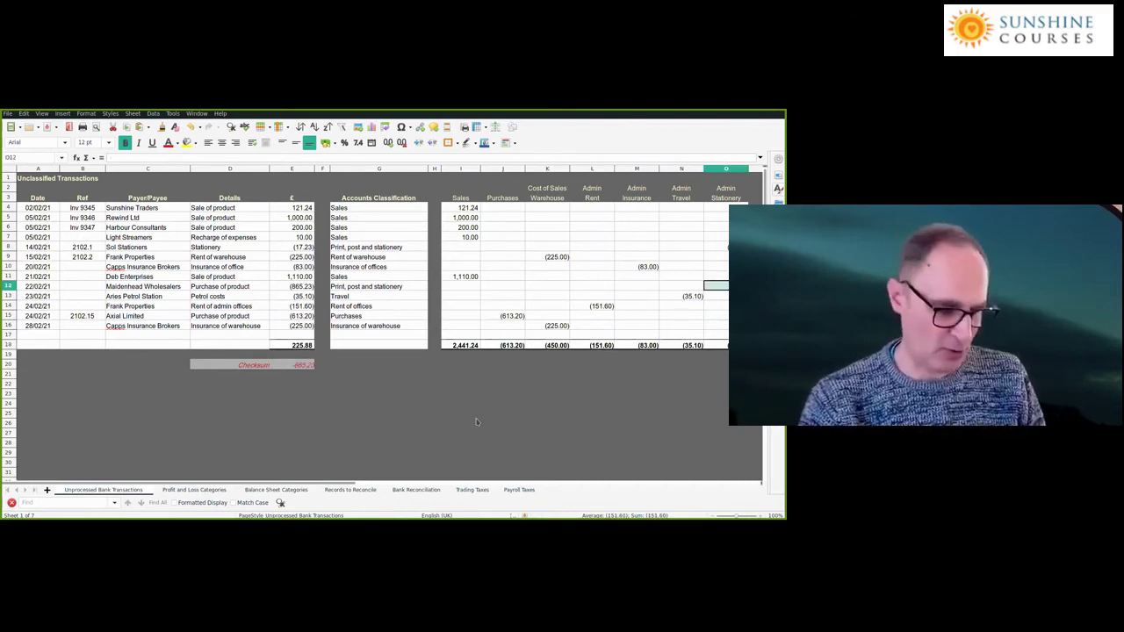
{"action": "key", "text": "ctrl+z"}
{"action": "key", "text": "ctrl+z"}
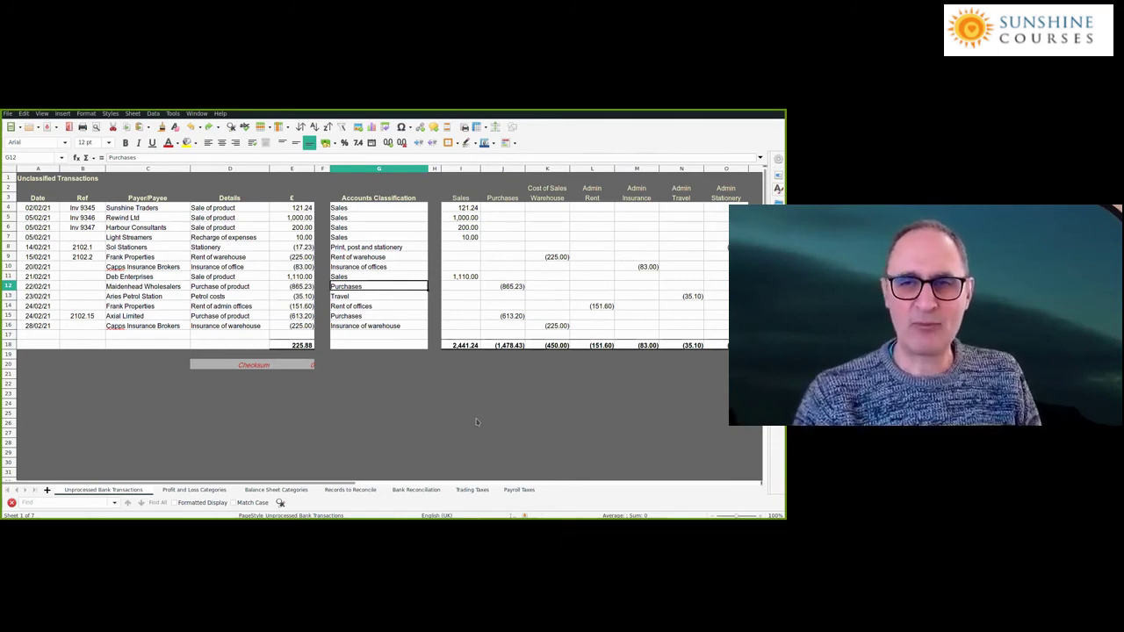
{"action": "left_click", "coordinate": [443, 415]}
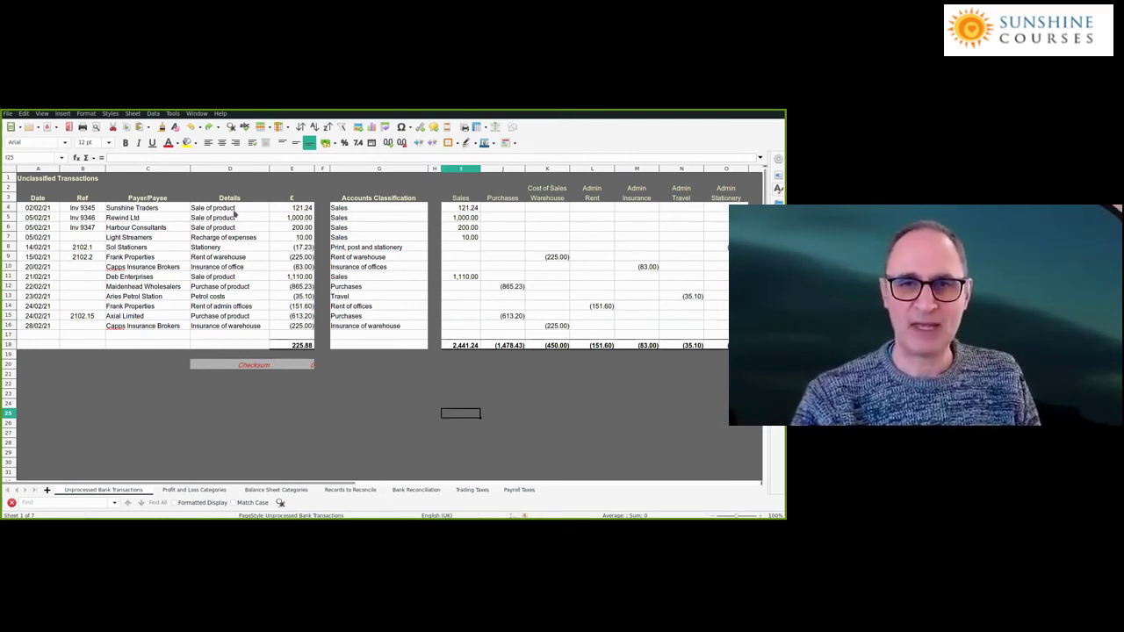
Change the Sunshine Traders sale amount in E4 to 121,000.24
{"action": "left_click", "coordinate": [159, 209]}
{"action": "left_click", "coordinate": [264, 212]}
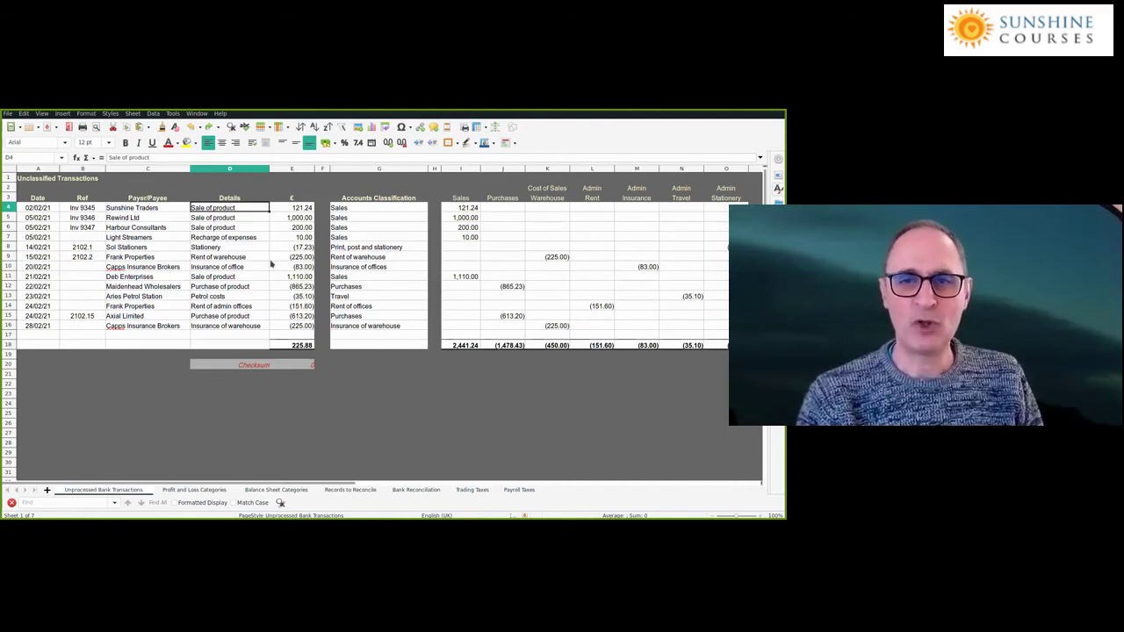
{"action": "key", "text": "Right"}
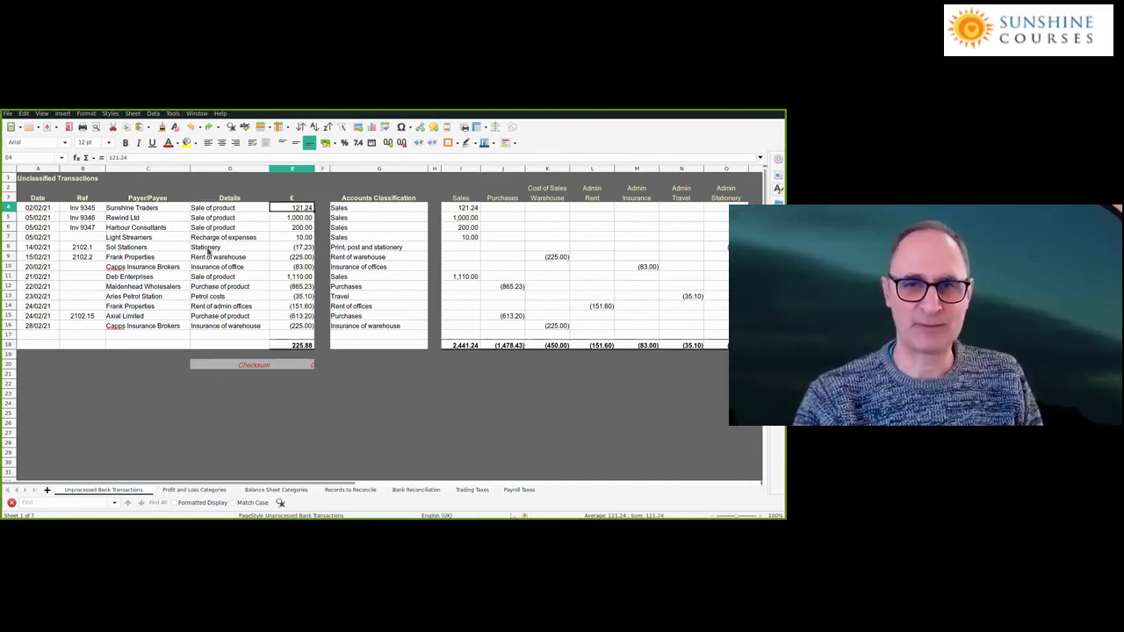
{"action": "left_click", "coordinate": [119, 158]}
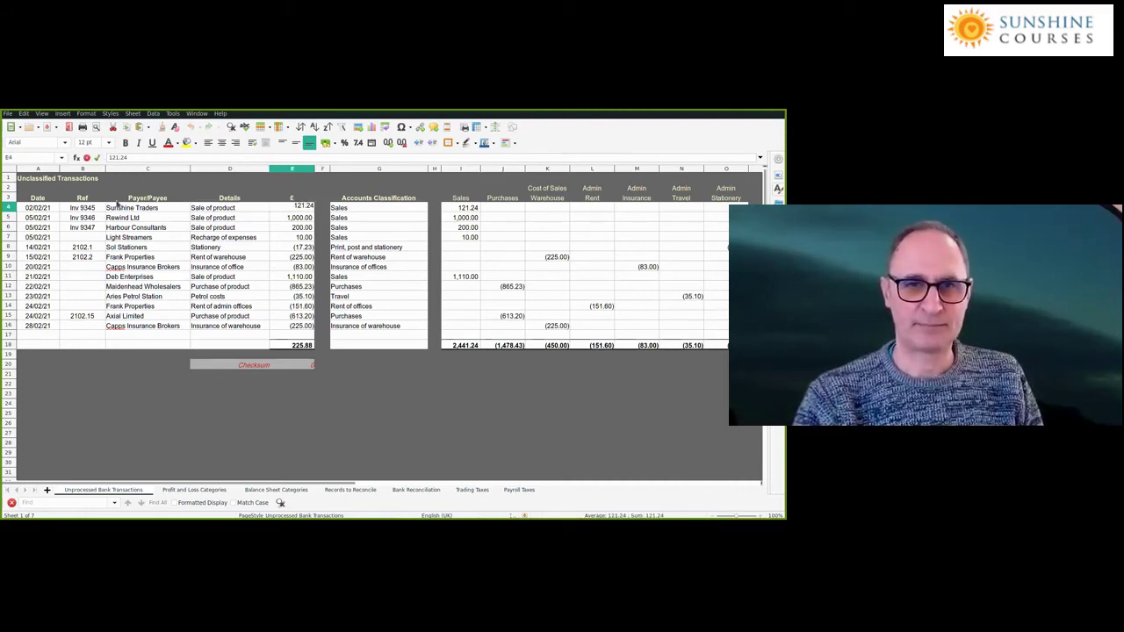
{"action": "type", "text": "000"}
{"action": "key", "text": "Return"}
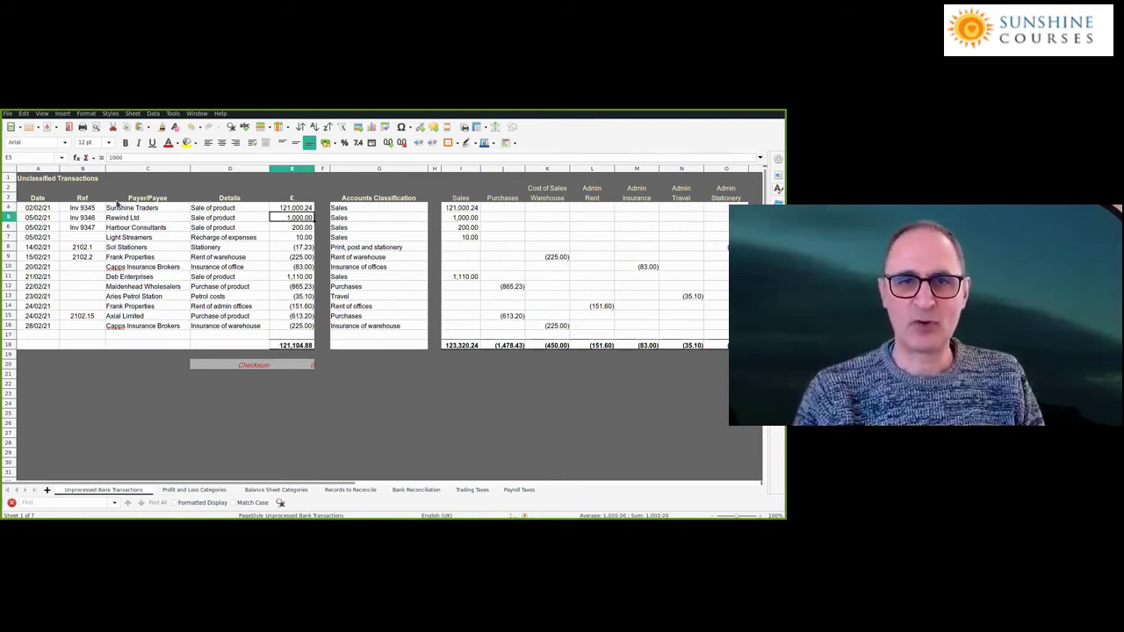
Check the Sales column entry linked to the Sunshine Traders amount and return to the amount cell
{"action": "key", "text": "Up"}
{"action": "key", "text": "Right"}
{"action": "key", "text": "Right"}
{"action": "key", "text": "Right"}
{"action": "key", "text": "Right"}
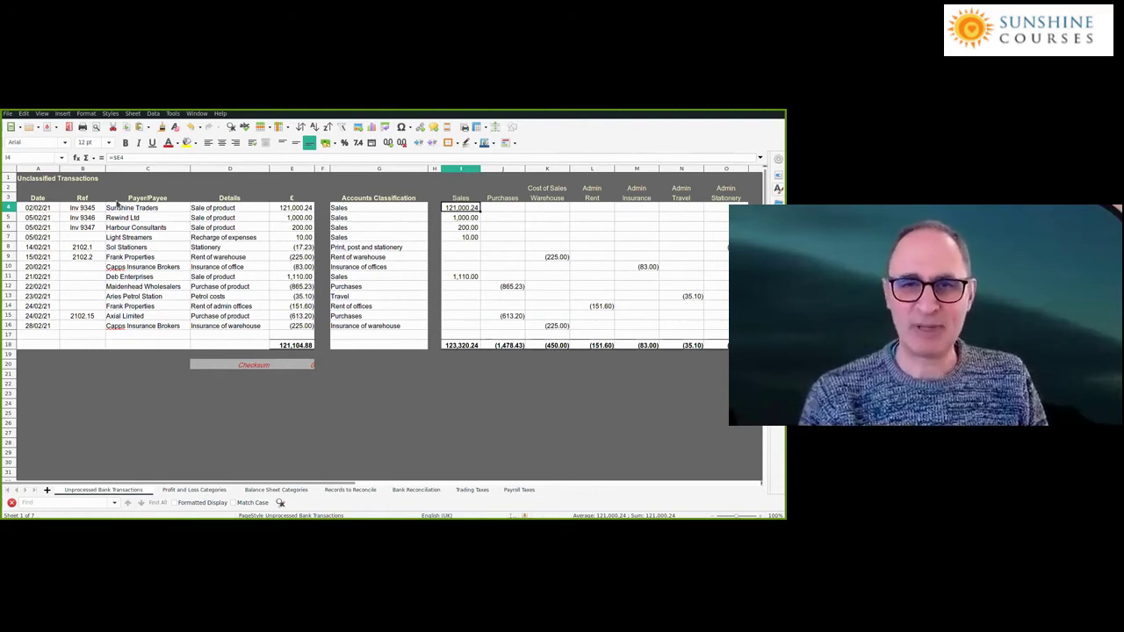
{"action": "key", "text": "Left"}
{"action": "key", "text": "Left"}
{"action": "key", "text": "Left"}
{"action": "key", "text": "Left"}
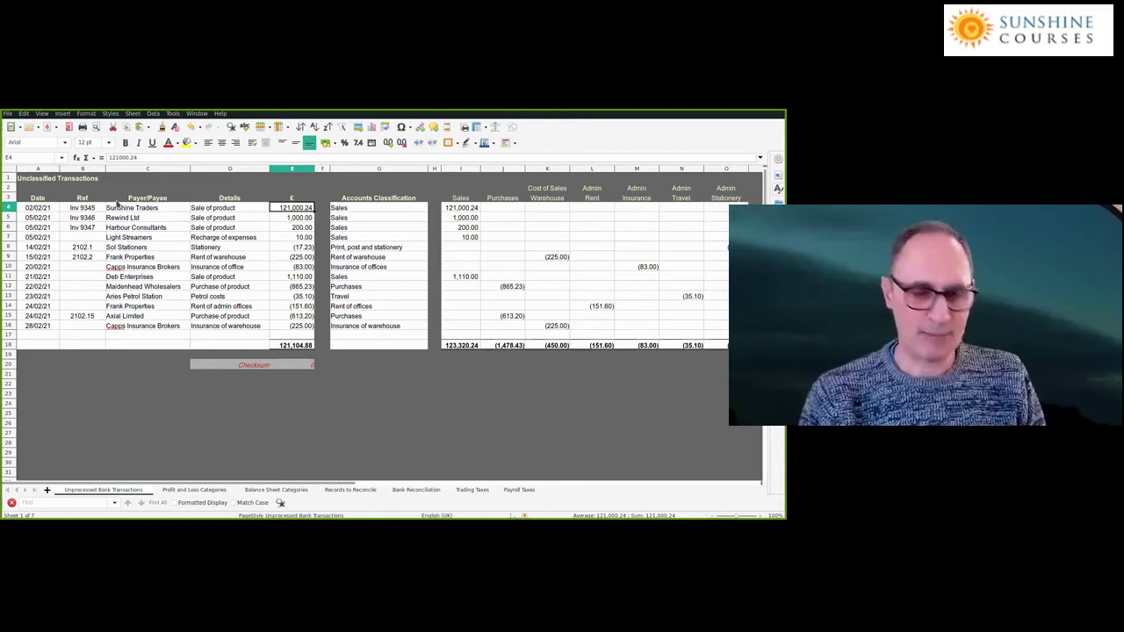
Undo the change to the Sunshine Traders sale amount
{"action": "key", "text": "ctrl+z"}
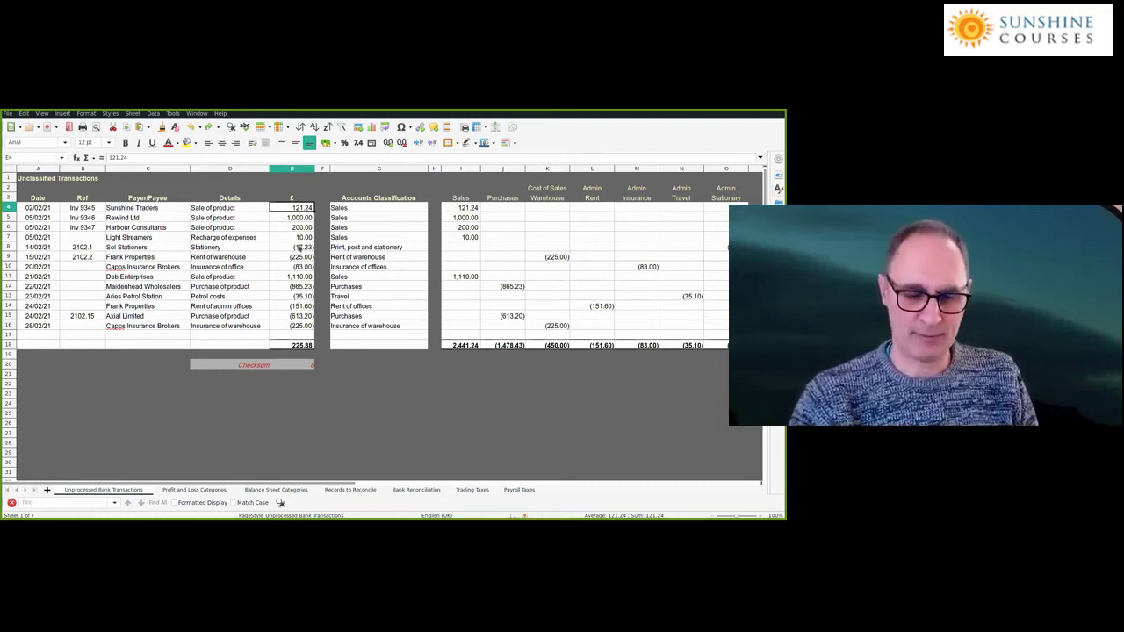
{"action": "key", "text": "Left"}
{"action": "key", "text": "Right"}
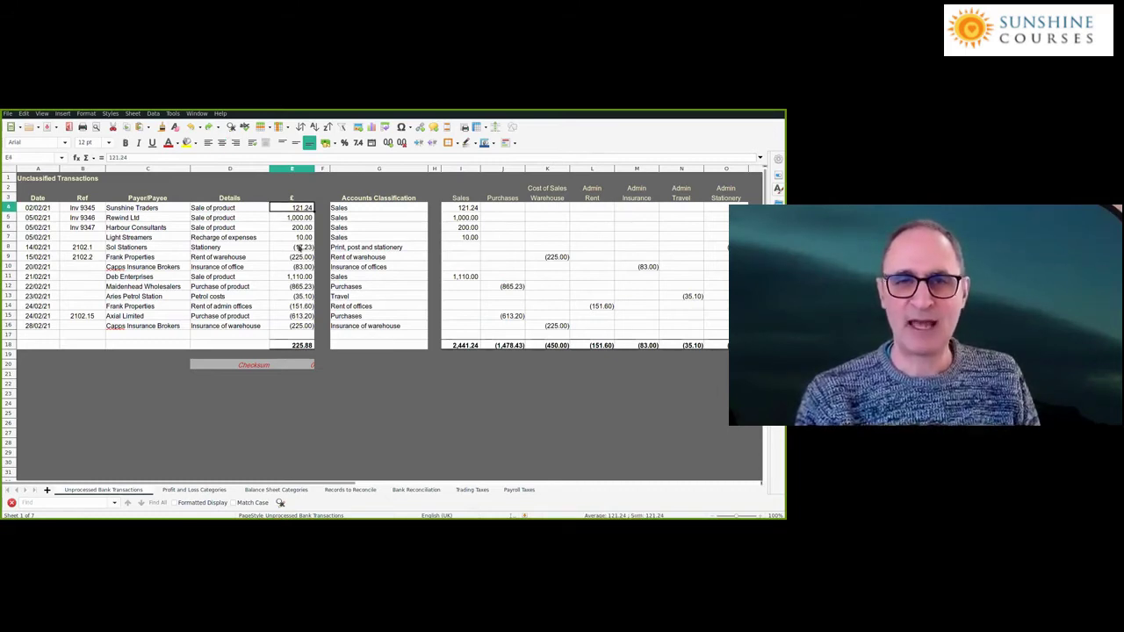
Review the dates and amounts of the Rewind Ltd and Sunshine Traders transactions
{"action": "key", "text": "Down"}
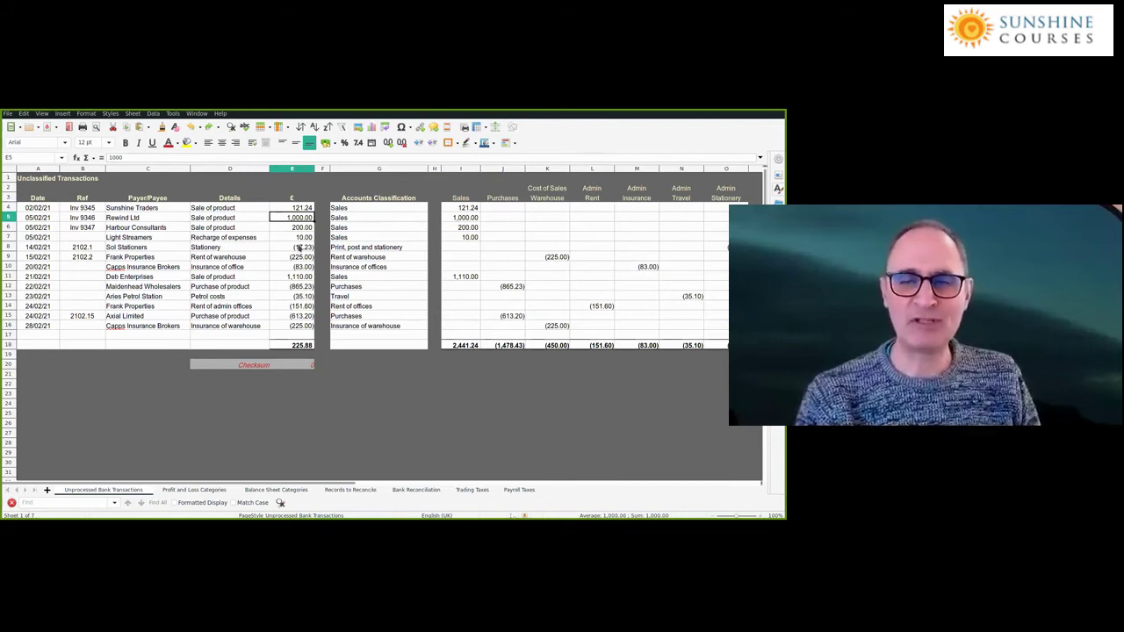
{"action": "left_click_drag", "start_coordinate": [32, 218], "coordinate": [299, 220]}
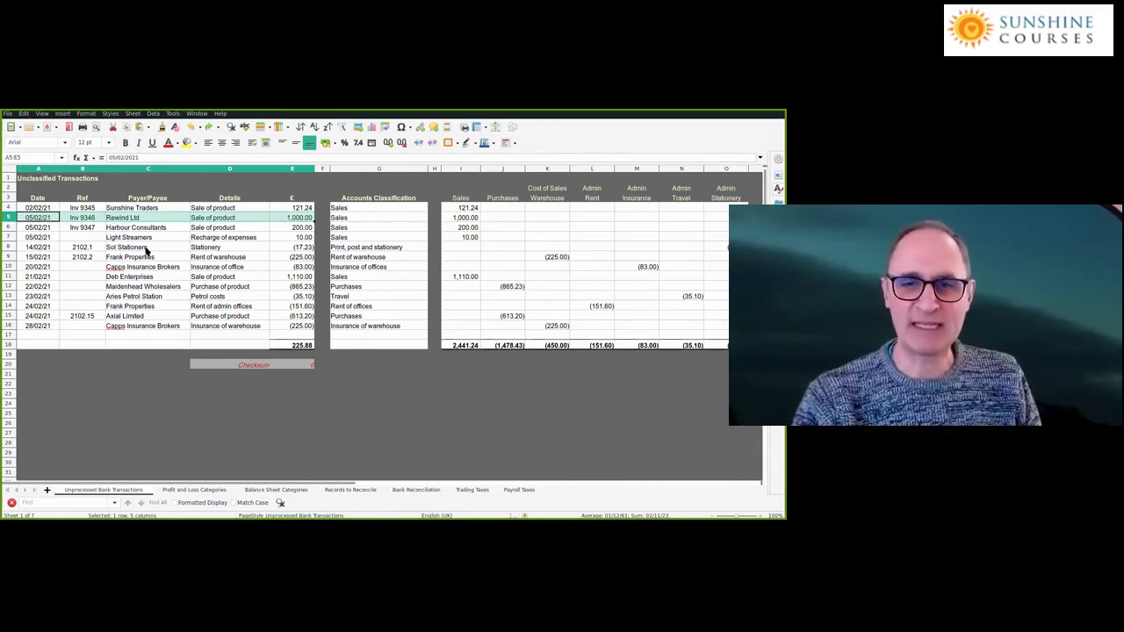
{"action": "left_click", "coordinate": [50, 218]}
{"action": "left_click", "coordinate": [283, 217]}
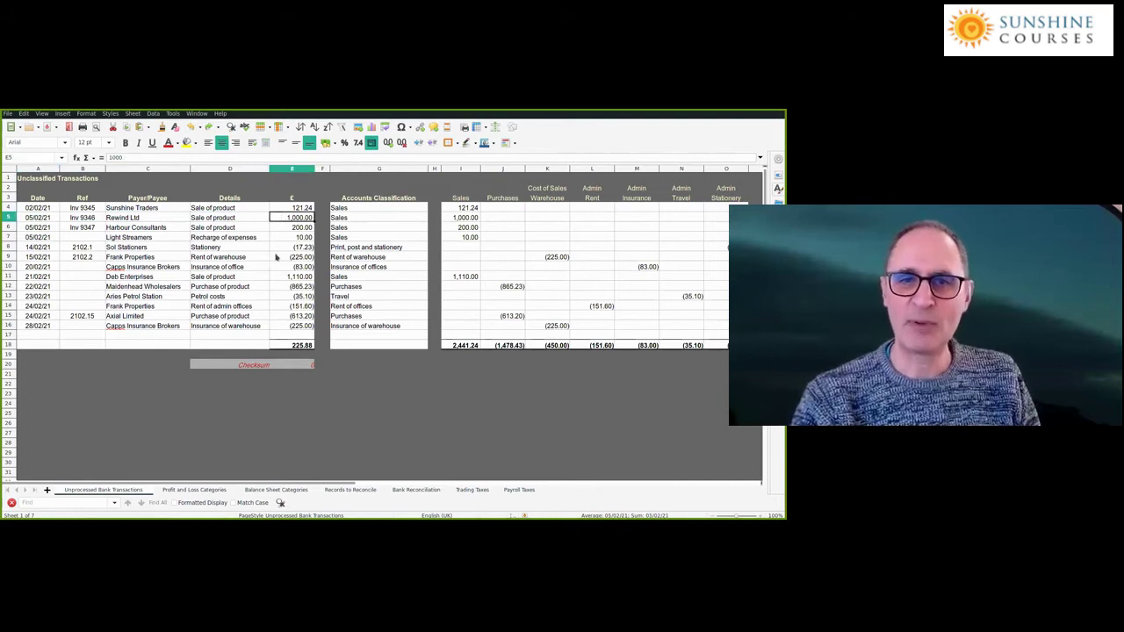
{"action": "left_click", "coordinate": [43, 211]}
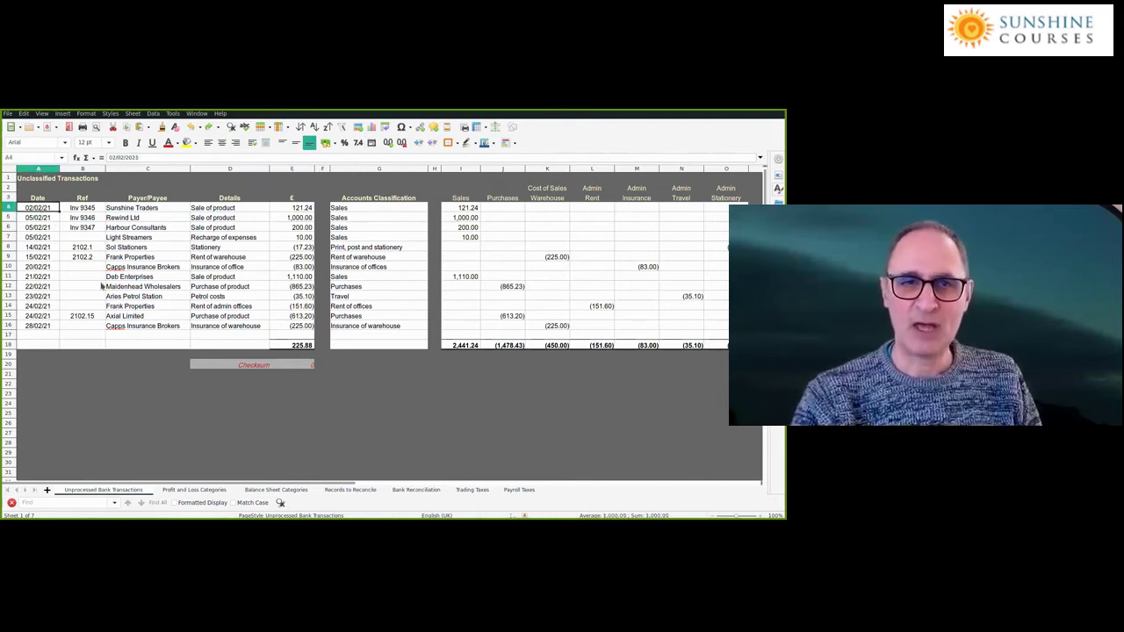
{"action": "left_click", "coordinate": [290, 210]}
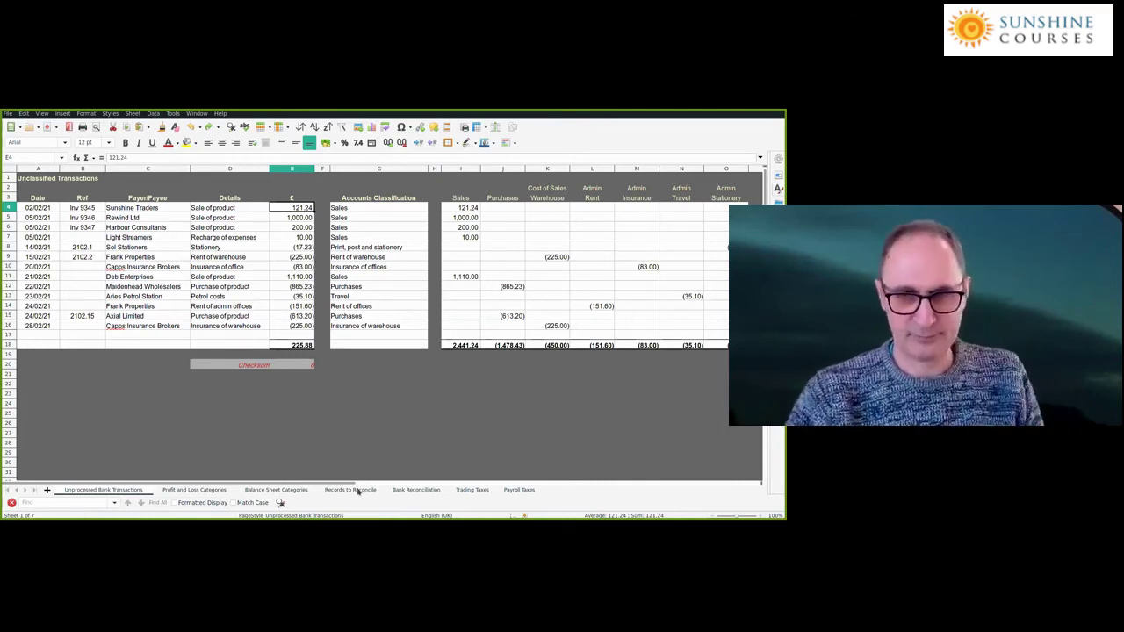
Open the Records to Reconcile sheet and inspect the cash book's brought-forward and carried-forward balances
{"action": "left_click", "coordinate": [358, 491]}
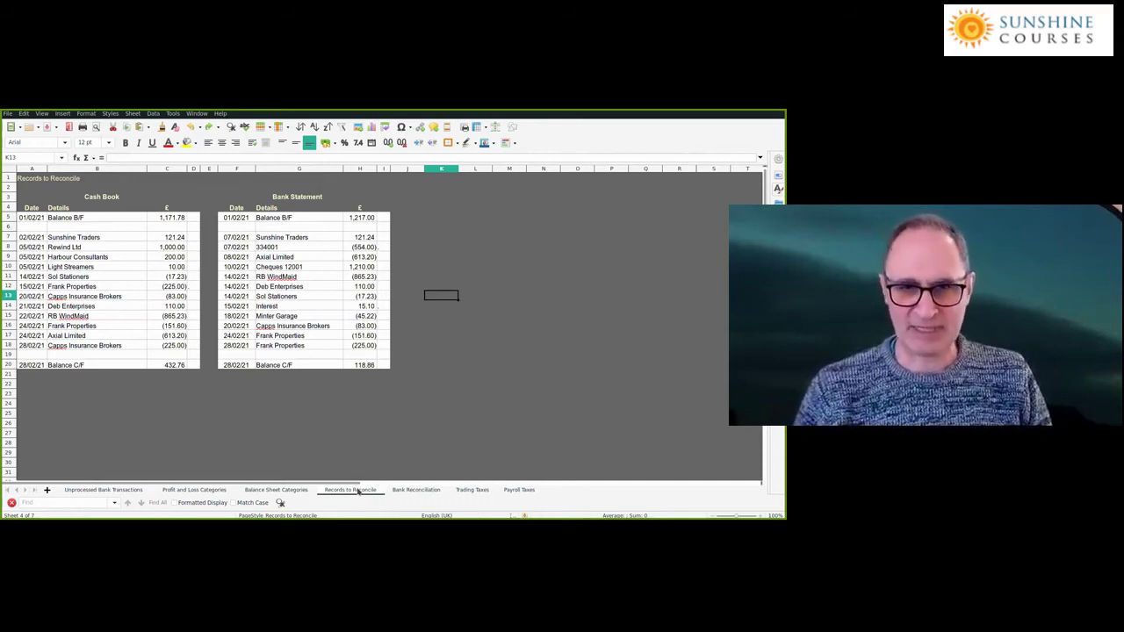
{"action": "left_click", "coordinate": [180, 220]}
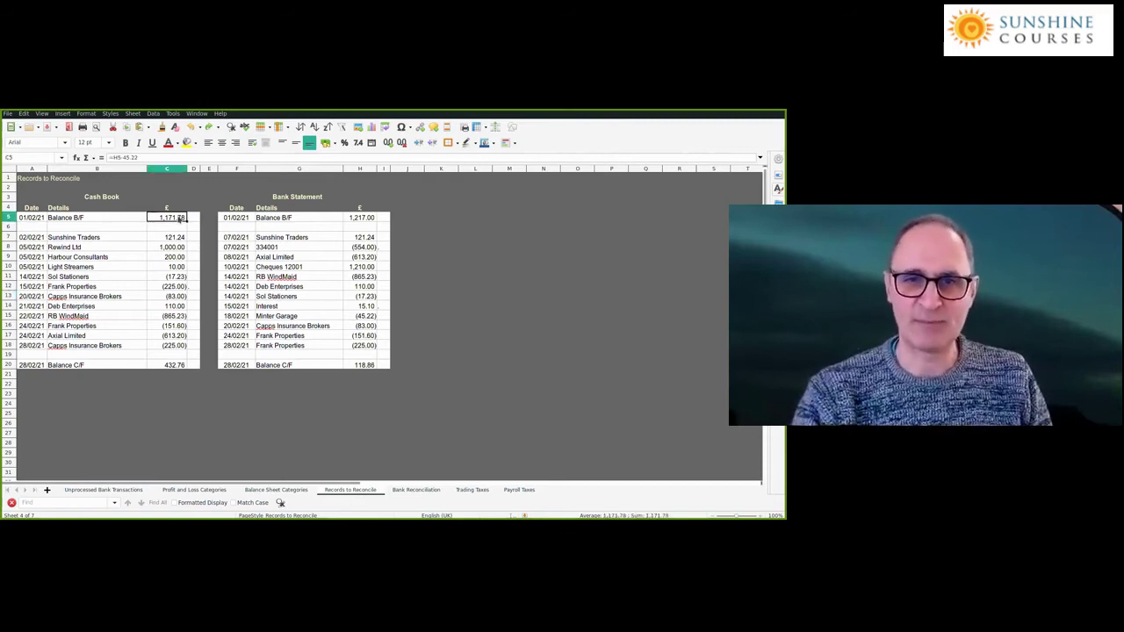
{"action": "left_click", "coordinate": [178, 366]}
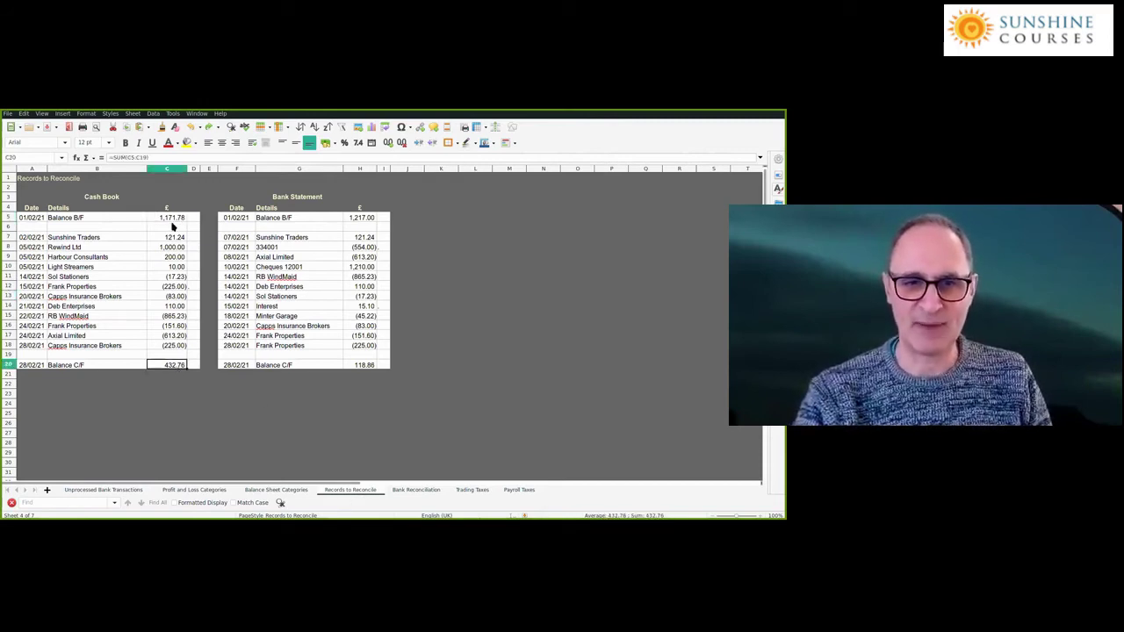
Inspect the cash book's brought-forward balance and the bank statement's brought-forward and carried-forward balances
{"action": "left_click", "coordinate": [178, 217]}
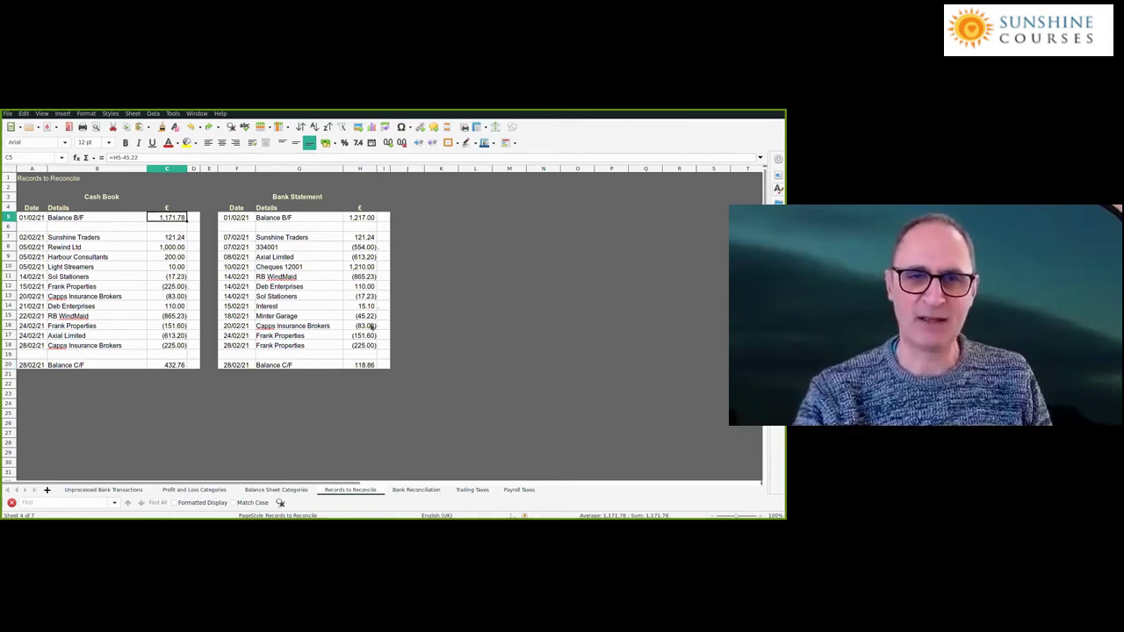
{"action": "left_click", "coordinate": [361, 220]}
{"action": "left_click", "coordinate": [362, 365]}
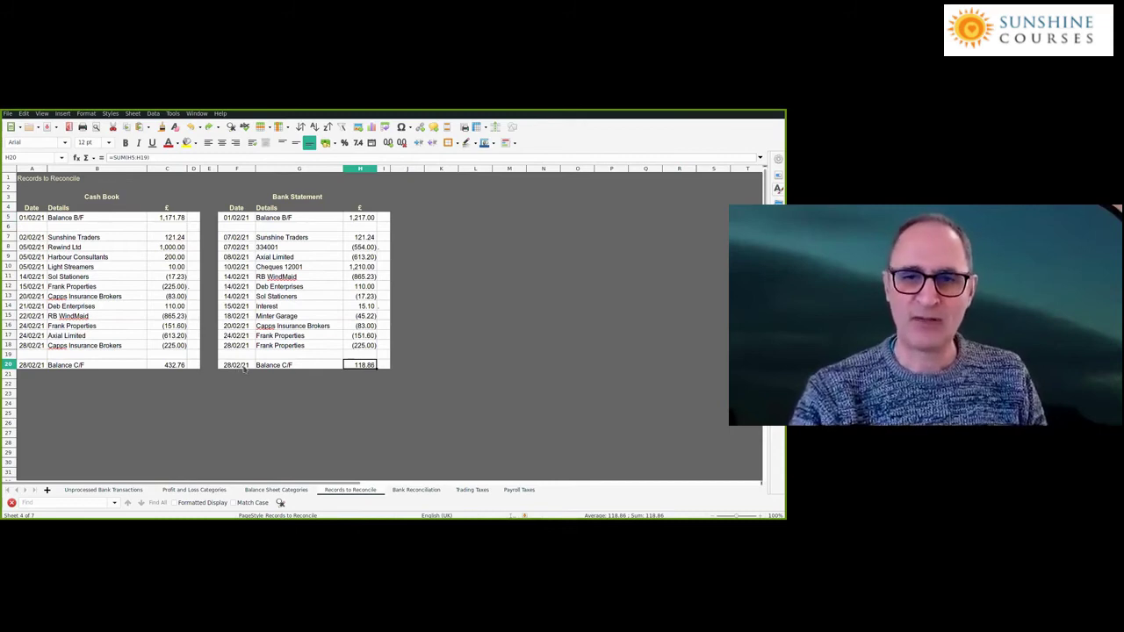
Compare the carried-forward balance of the cash book with that of the bank statement
{"action": "left_click", "coordinate": [173, 367]}
{"action": "left_click", "coordinate": [351, 367]}
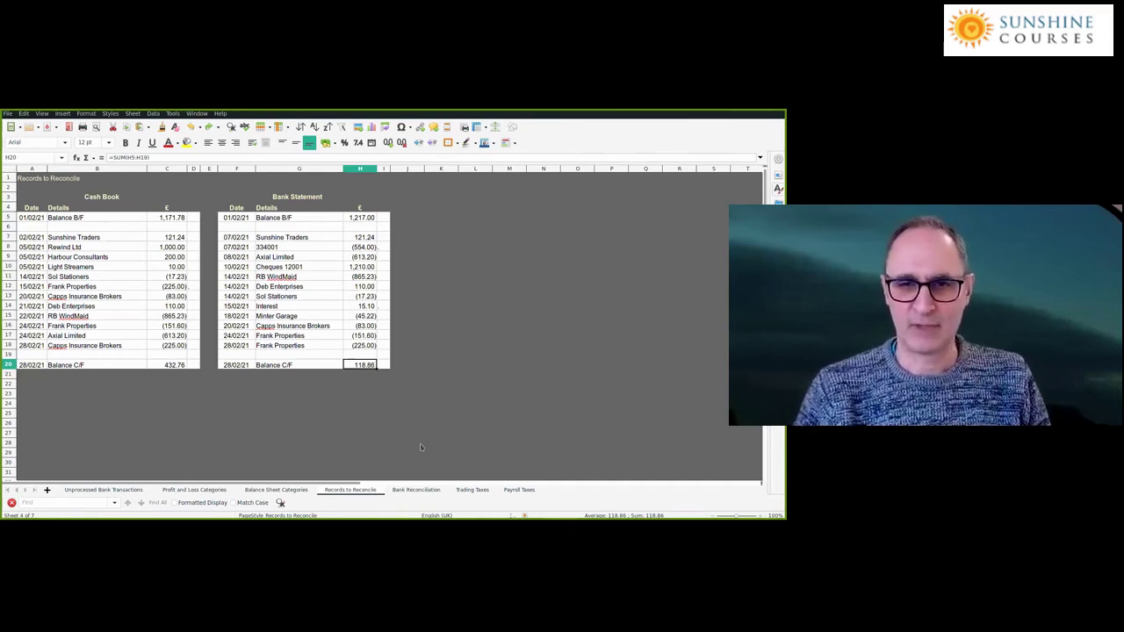
{"action": "left_click", "coordinate": [178, 366]}
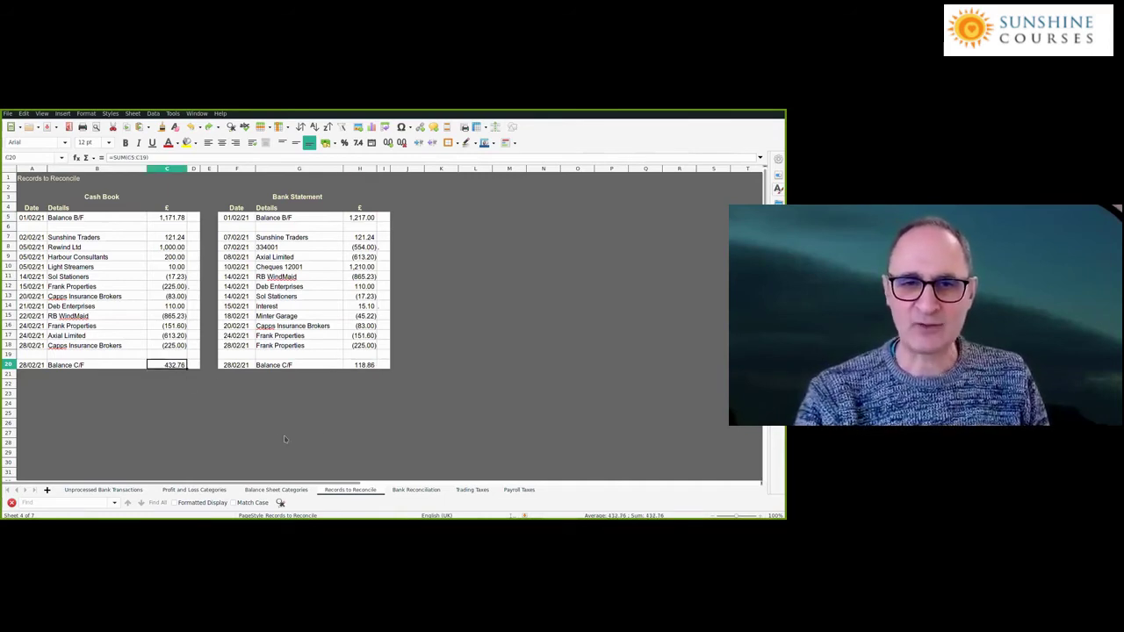
{"action": "left_click", "coordinate": [358, 367]}
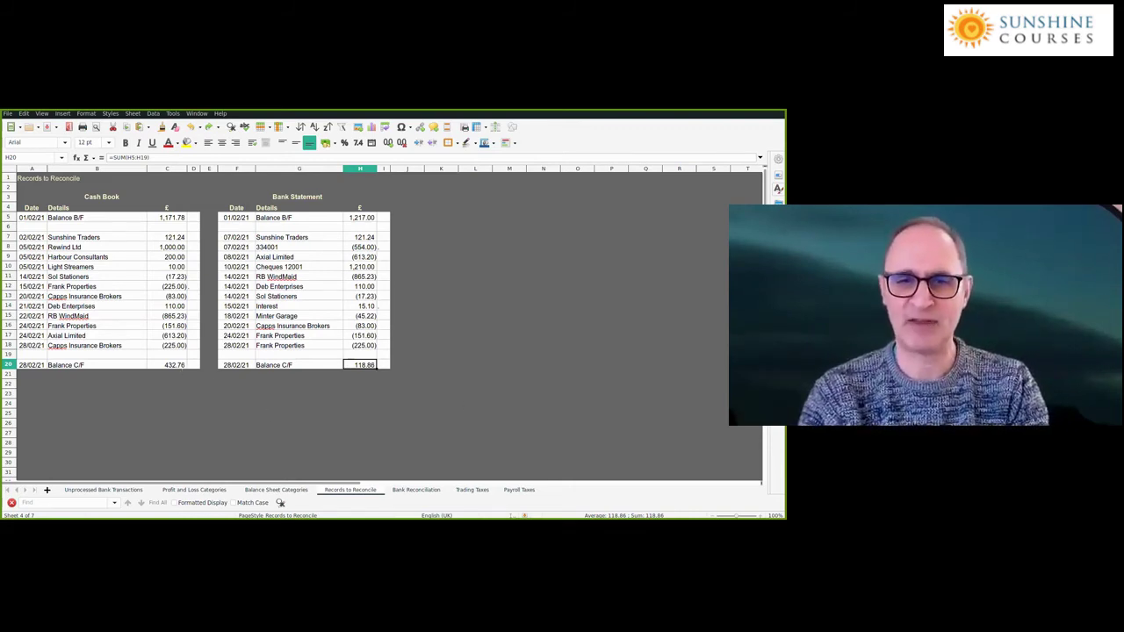
{"action": "left_click", "coordinate": [171, 364]}
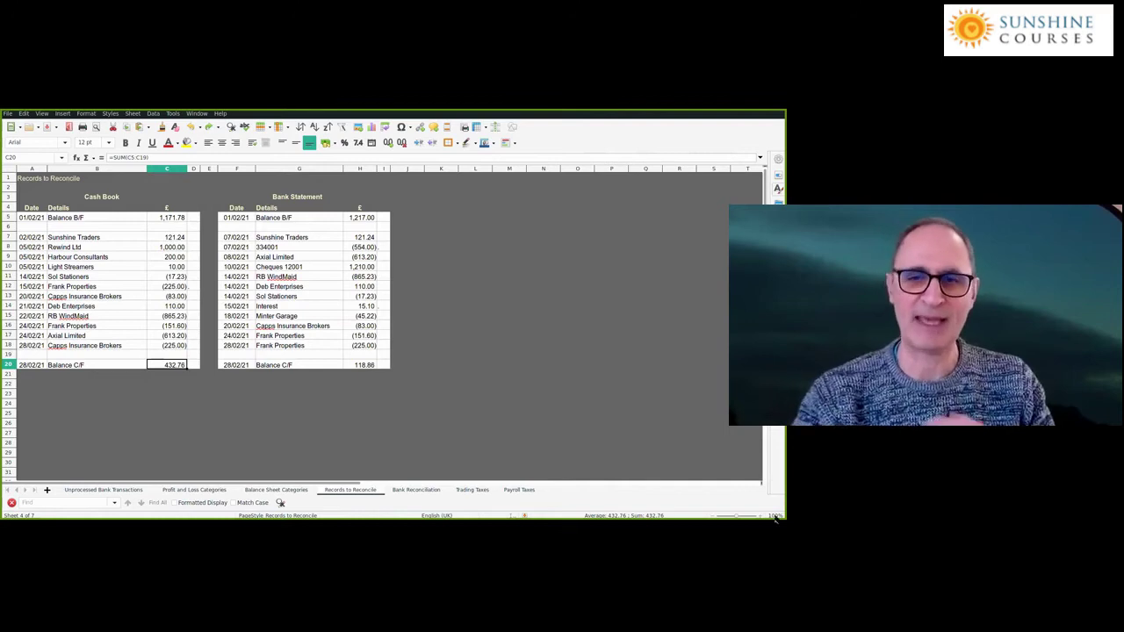
{"action": "left_click", "coordinate": [364, 365]}
{"action": "key", "text": "Left"}
{"action": "key", "text": "Left"}
{"action": "key", "text": "Left"}
{"action": "key", "text": "Left"}
{"action": "key", "text": "Left"}
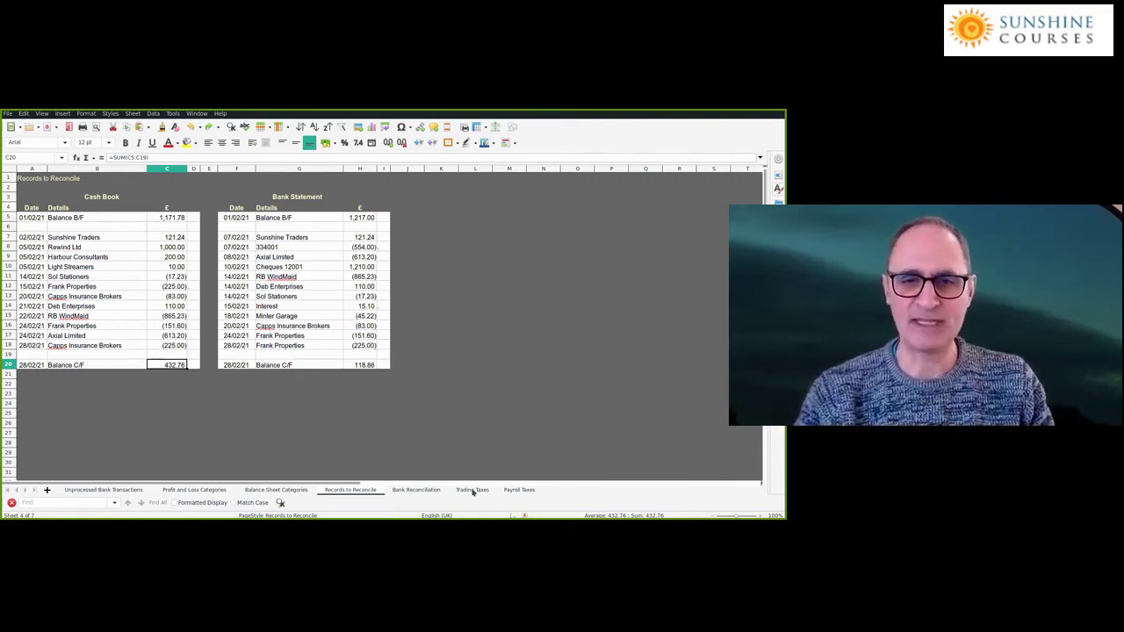
{"action": "key", "text": "Right"}
{"action": "key", "text": "Right"}
{"action": "key", "text": "Right"}
{"action": "key", "text": "Right"}
{"action": "key", "text": "Right"}
{"action": "key", "text": "Left"}
{"action": "key", "text": "Left"}
{"action": "key", "text": "Left"}
{"action": "key", "text": "Left"}
{"action": "key", "text": "Left"}
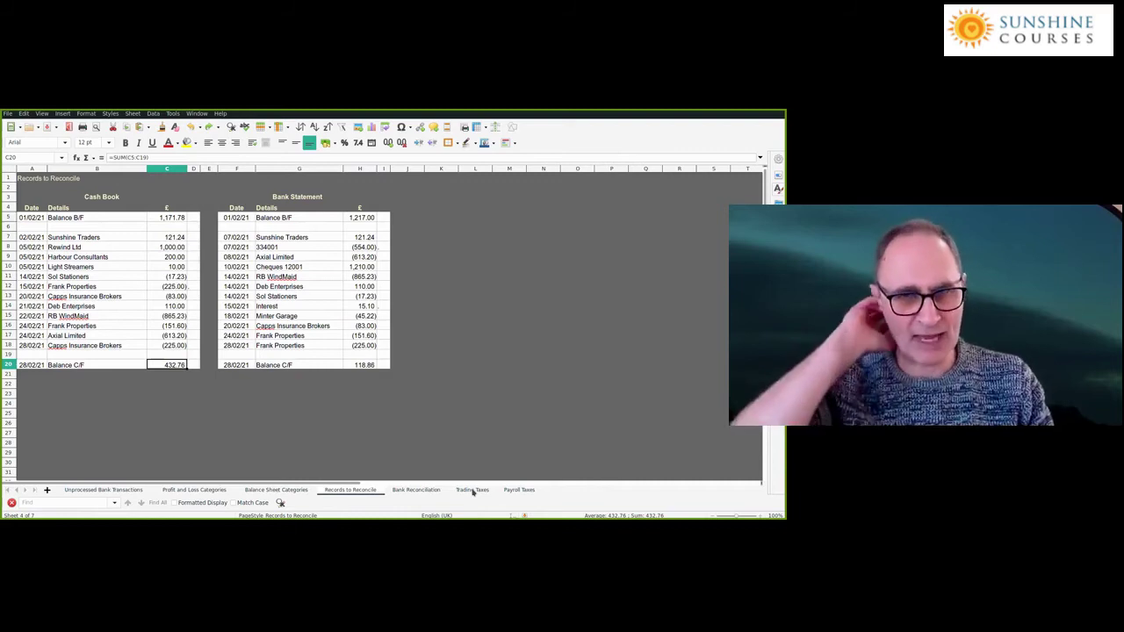
Compare the Sunshine Traders receipt in the cash book with its entry in the bank statement
{"action": "key", "text": "Up"}
{"action": "key", "text": "Up"}
{"action": "key", "text": "Up"}
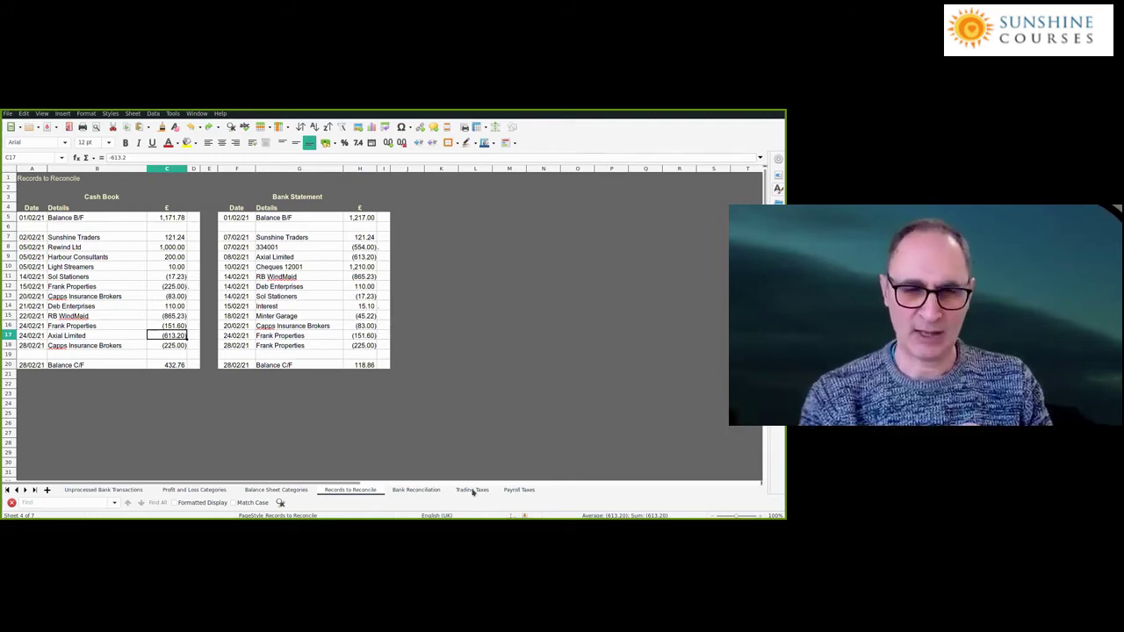
{"action": "key", "text": "Up"}
{"action": "key", "text": "Up"}
{"action": "key", "text": "Up"}
{"action": "key", "text": "Up"}
{"action": "key", "text": "Up"}
{"action": "key", "text": "Up"}
{"action": "key", "text": "Up"}
{"action": "key", "text": "Up"}
{"action": "key", "text": "Up"}
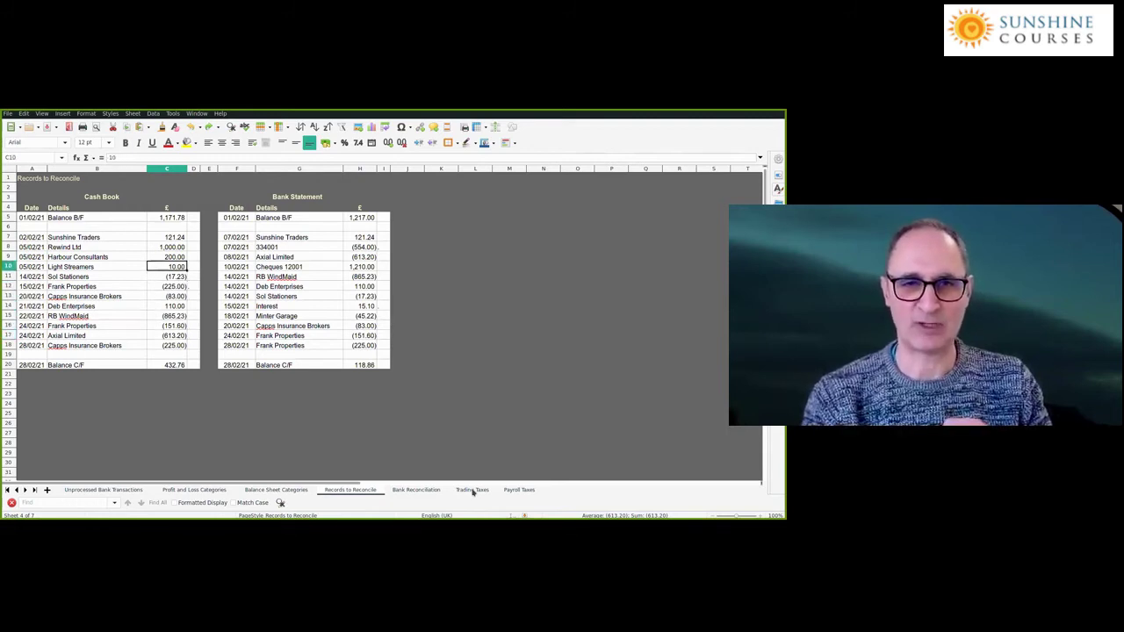
{"action": "key", "text": "Up"}
{"action": "key", "text": "Right"}
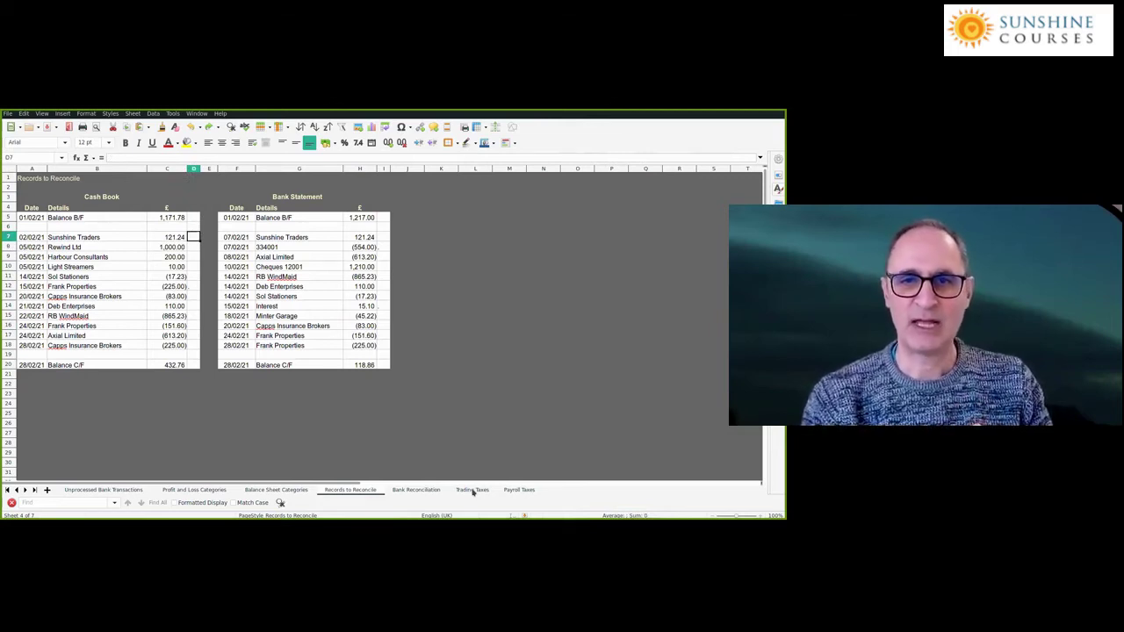
{"action": "key", "text": "Right"}
{"action": "key", "text": "Right"}
{"action": "key", "text": "Right"}
{"action": "key", "text": "Right"}
{"action": "key", "text": "Right"}
{"action": "key", "text": "Left"}
{"action": "key", "text": "Left"}
{"action": "key", "text": "Left"}
{"action": "key", "text": "Left"}
{"action": "key", "text": "Left"}
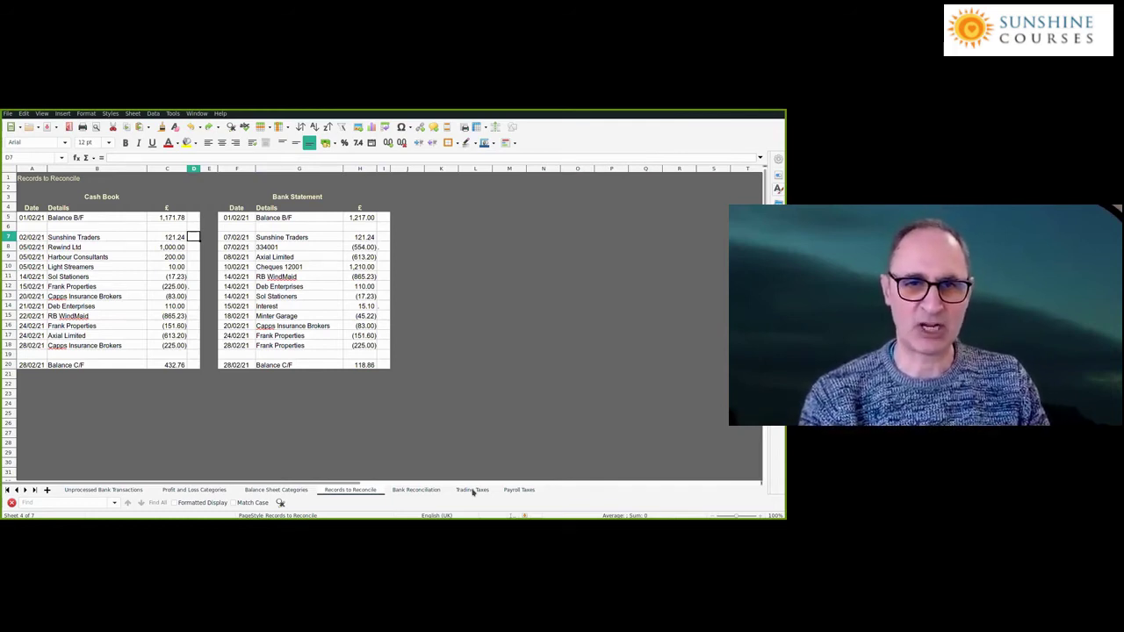
{"action": "key", "text": "Right"}
{"action": "key", "text": "Right"}
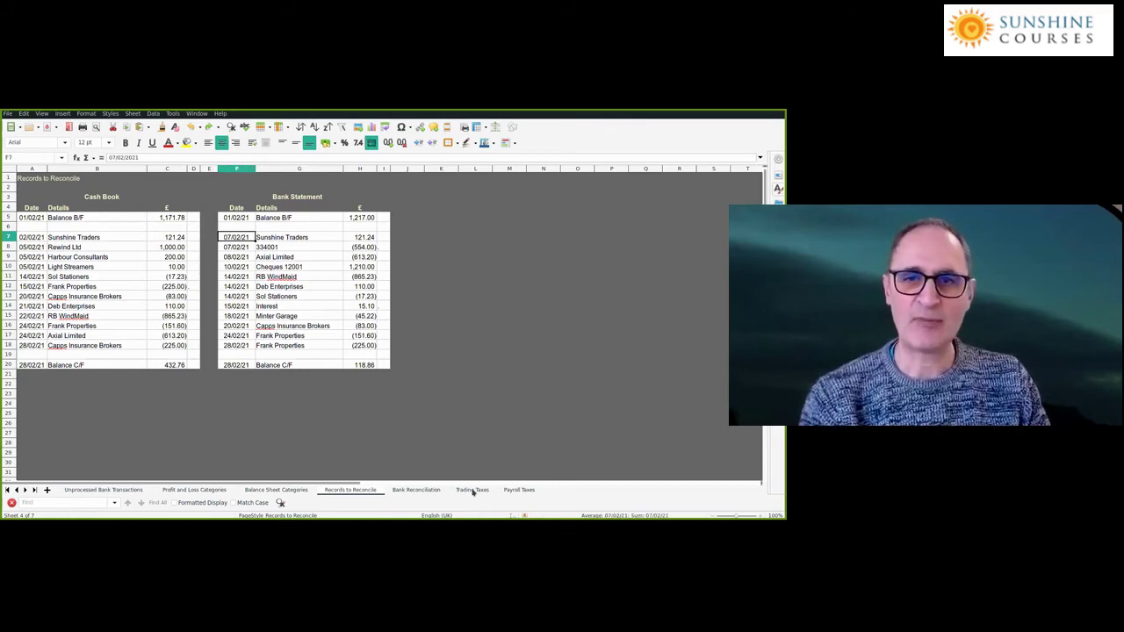
{"action": "key", "text": "Left"}
{"action": "key", "text": "Left"}
{"action": "key", "text": "Left"}
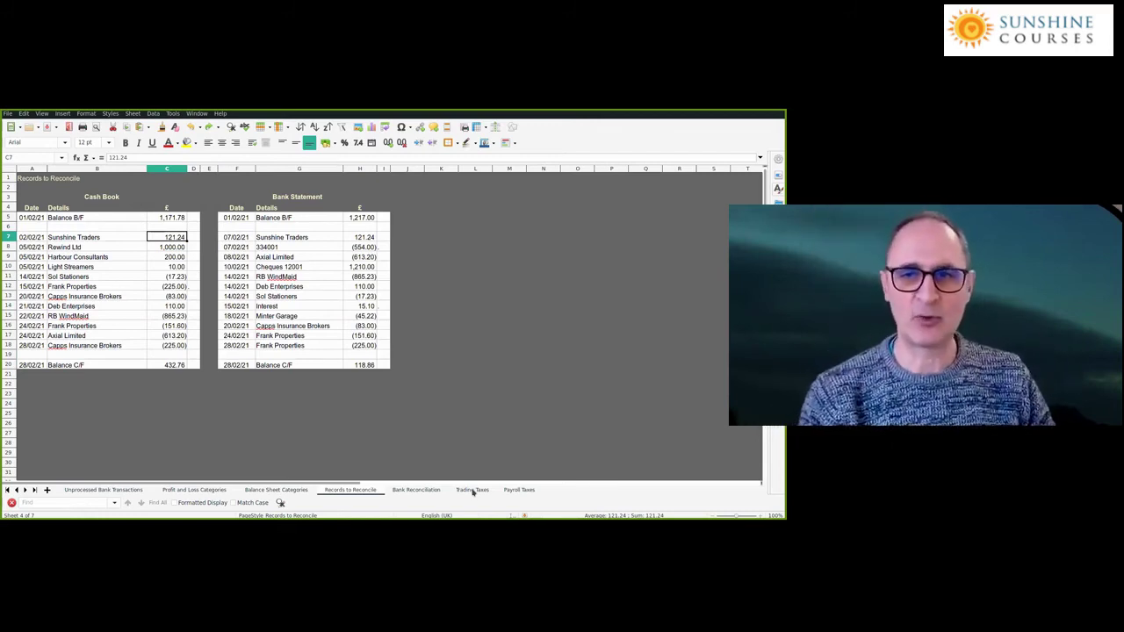
Mark the Sunshine Traders receipt with an x beside its amount in both the cash book and the bank statement
{"action": "key", "text": "Right"}
{"action": "type", "text": "x"}
{"action": "key", "text": "Right"}
{"action": "key", "text": "Right"}
{"action": "key", "text": "Right"}
{"action": "key", "text": "Right"}
{"action": "key", "text": "Right"}
{"action": "type", "text": "x"}
{"action": "key", "text": "Return"}
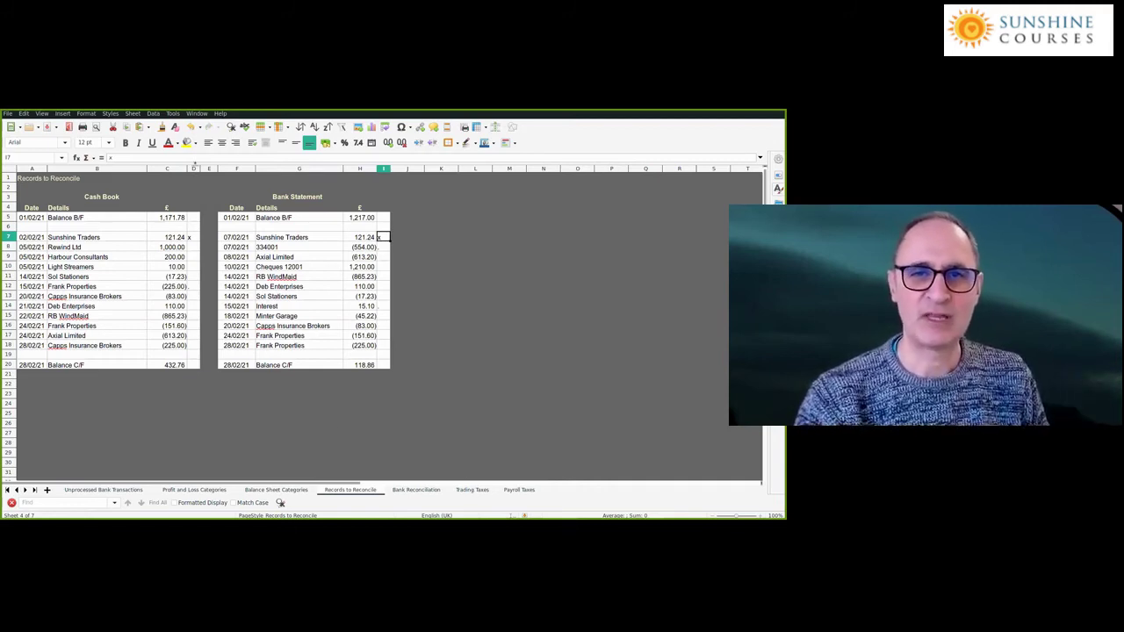
Centre-align the contents of the two marking columns, D and I
{"action": "left_click", "coordinate": [193, 168]}
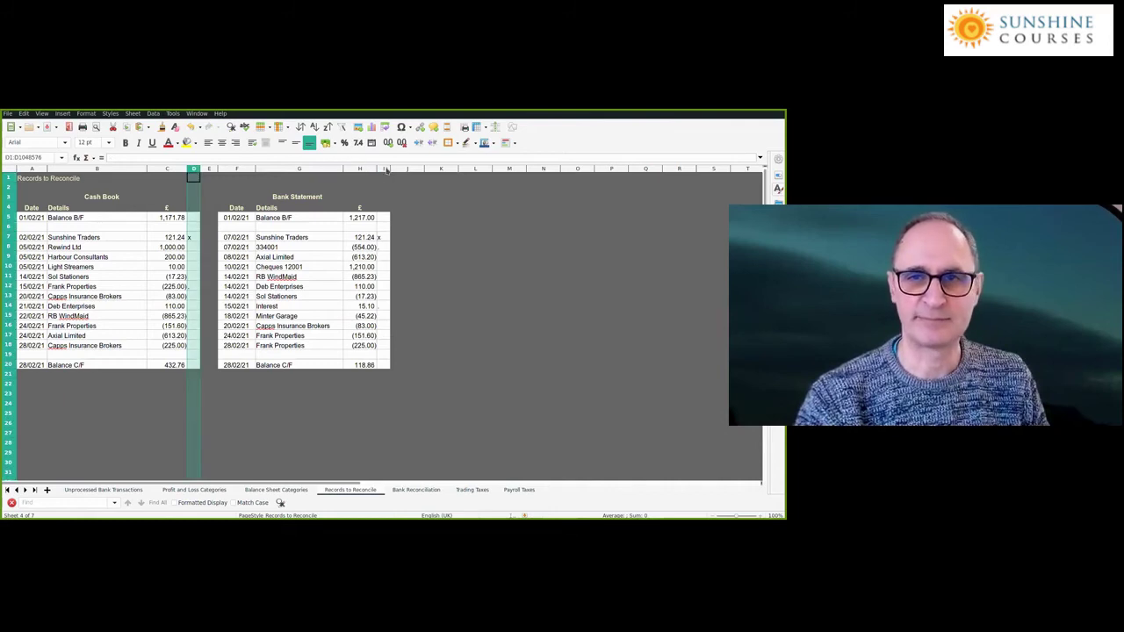
{"action": "left_click", "coordinate": [384, 168]}
{"action": "left_click", "coordinate": [221, 142]}
{"action": "left_click", "coordinate": [441, 276]}
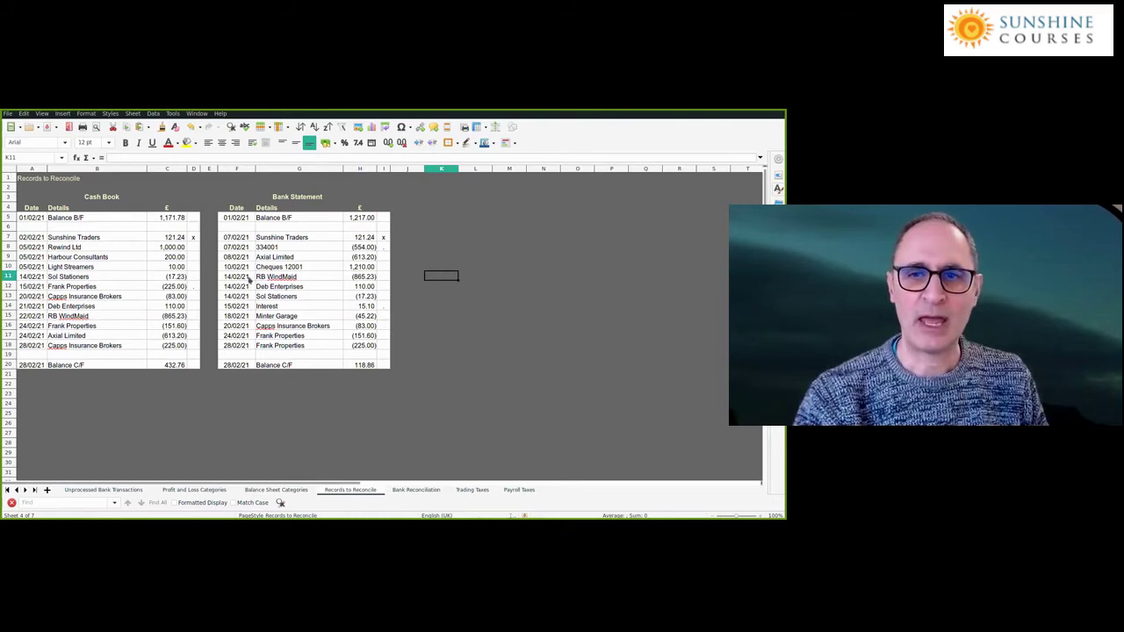
Check the dates and total of the Rewind Ltd, Harbour Consultants and Light Streamers receipts against the bank statement's Cheques 12001 entry
{"action": "left_click", "coordinate": [194, 247]}
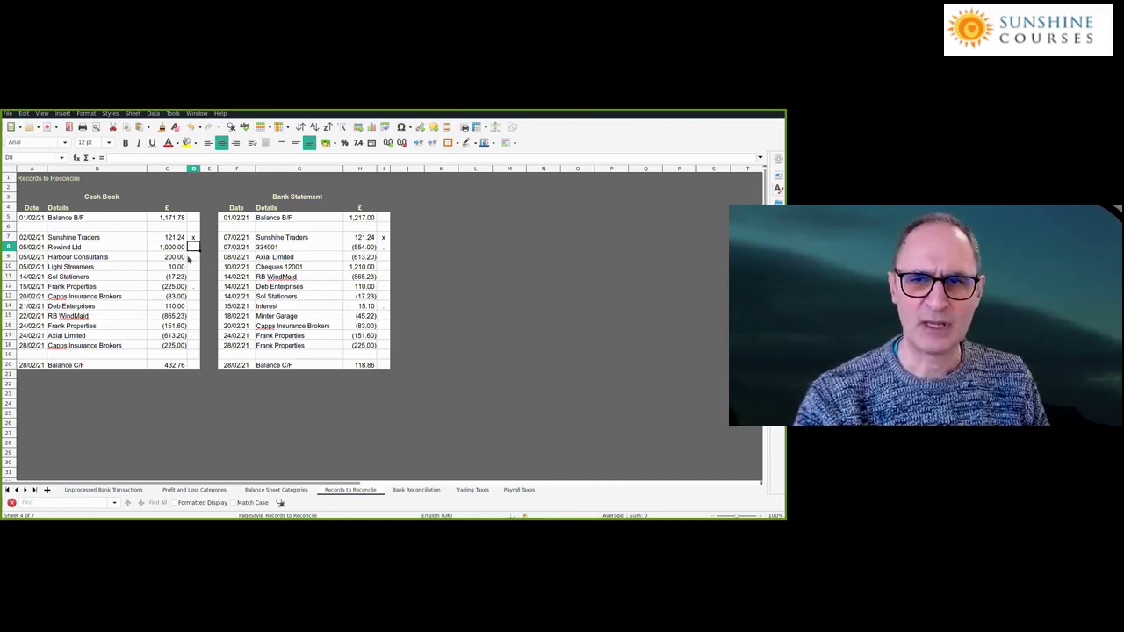
{"action": "left_click", "coordinate": [189, 256]}
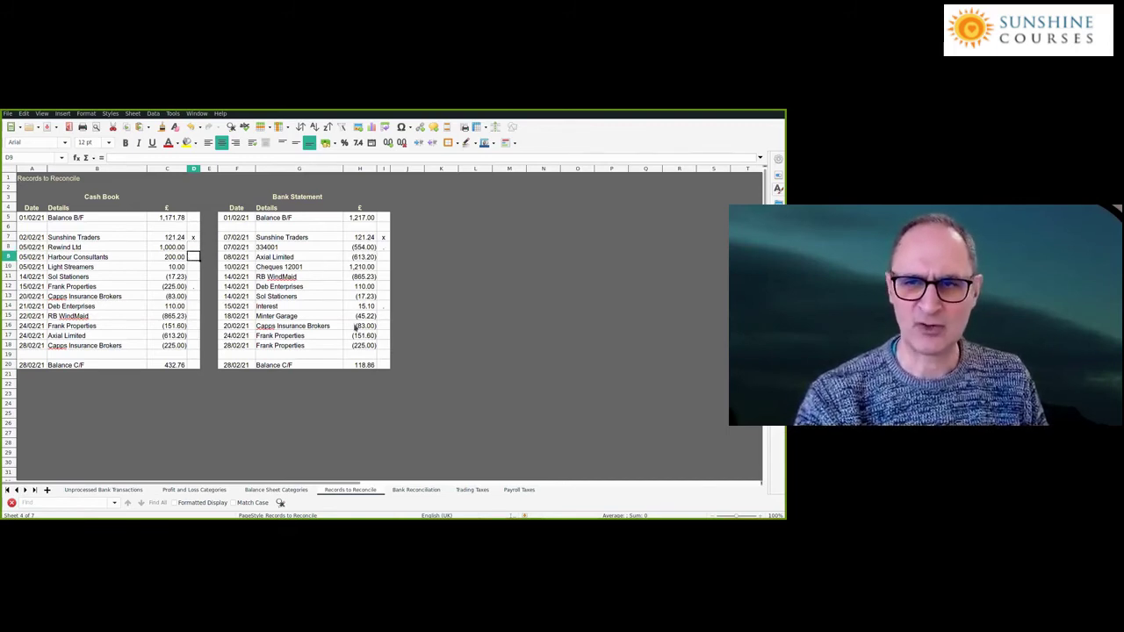
{"action": "left_click", "coordinate": [172, 267]}
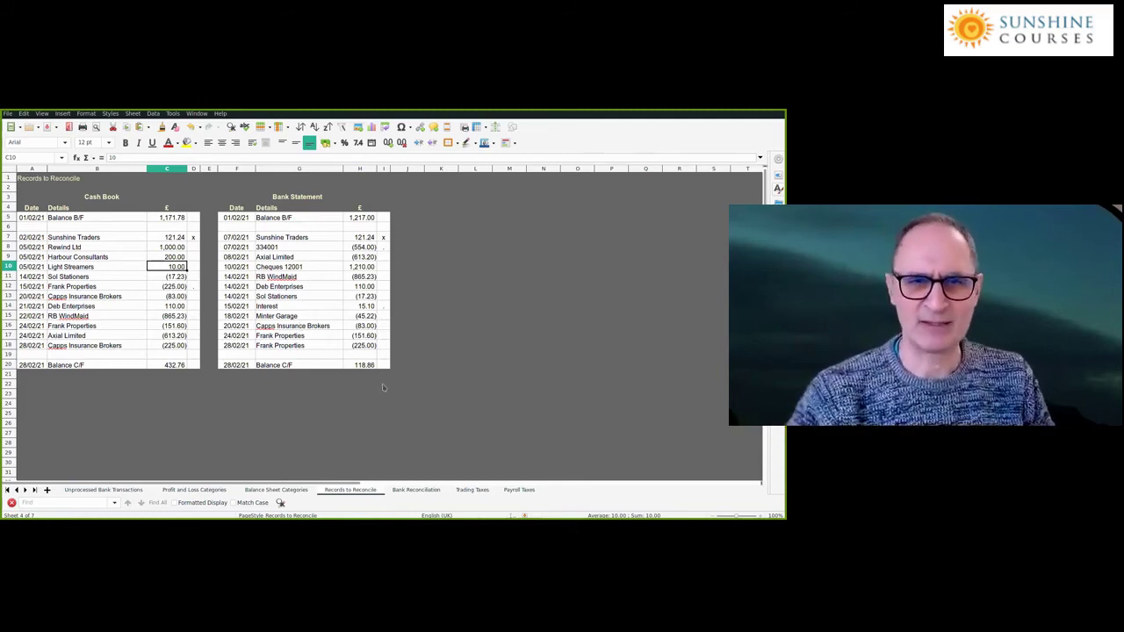
{"action": "left_click", "coordinate": [42, 249]}
{"action": "left_click_drag", "start_coordinate": [42, 248], "coordinate": [42, 266]}
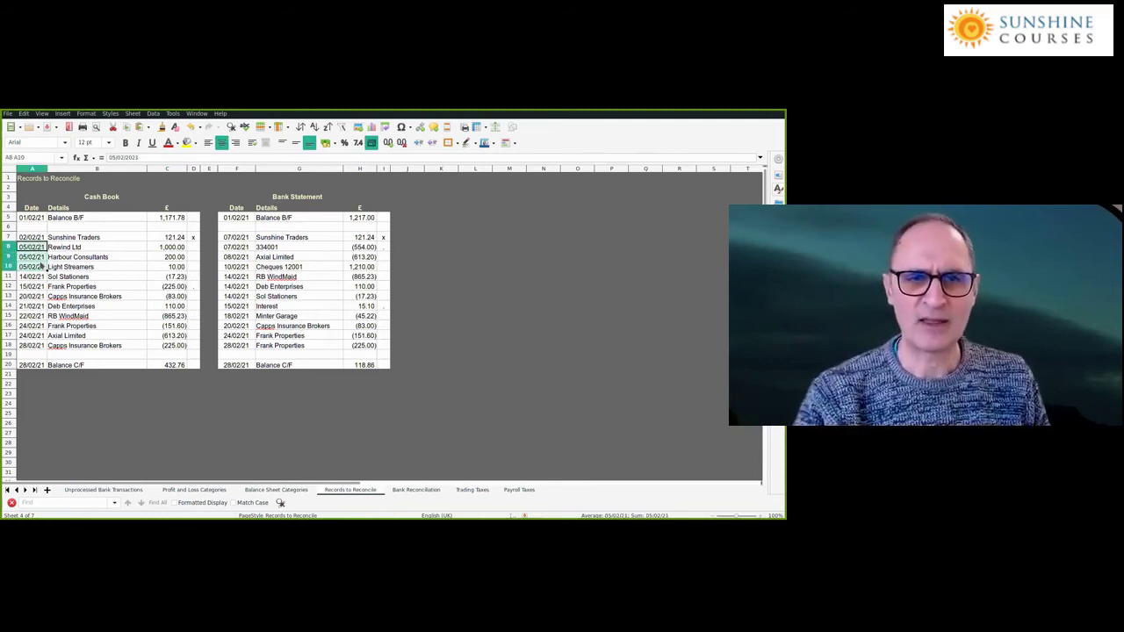
{"action": "left_click_drag", "start_coordinate": [161, 248], "coordinate": [161, 263]}
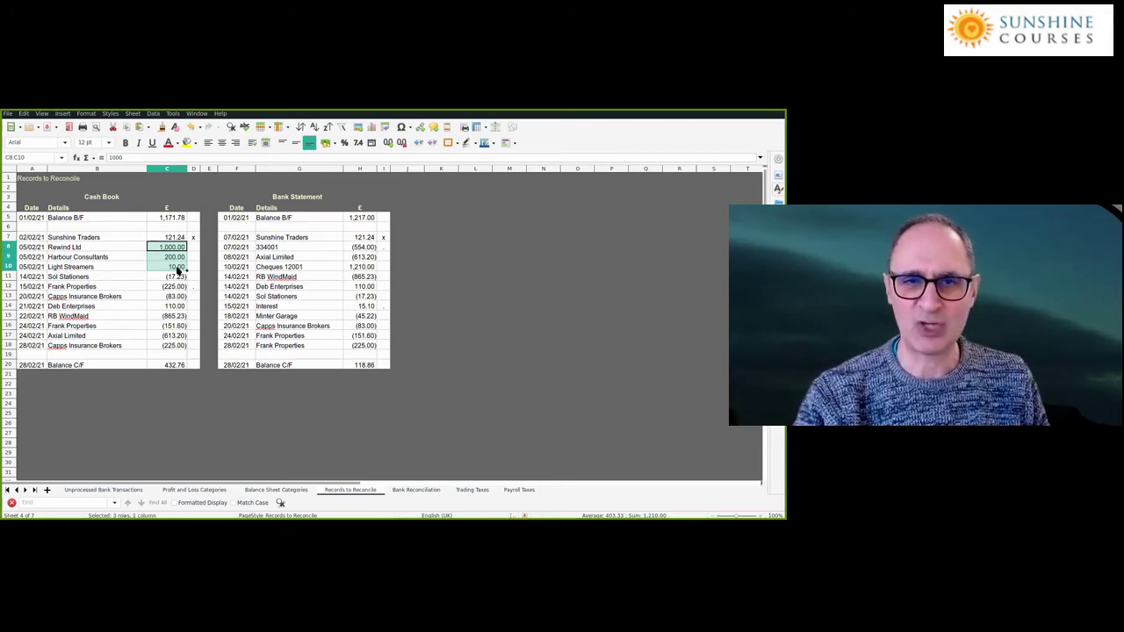
{"action": "left_click", "coordinate": [245, 272]}
{"action": "key", "text": "Right"}
{"action": "key", "text": "Right"}
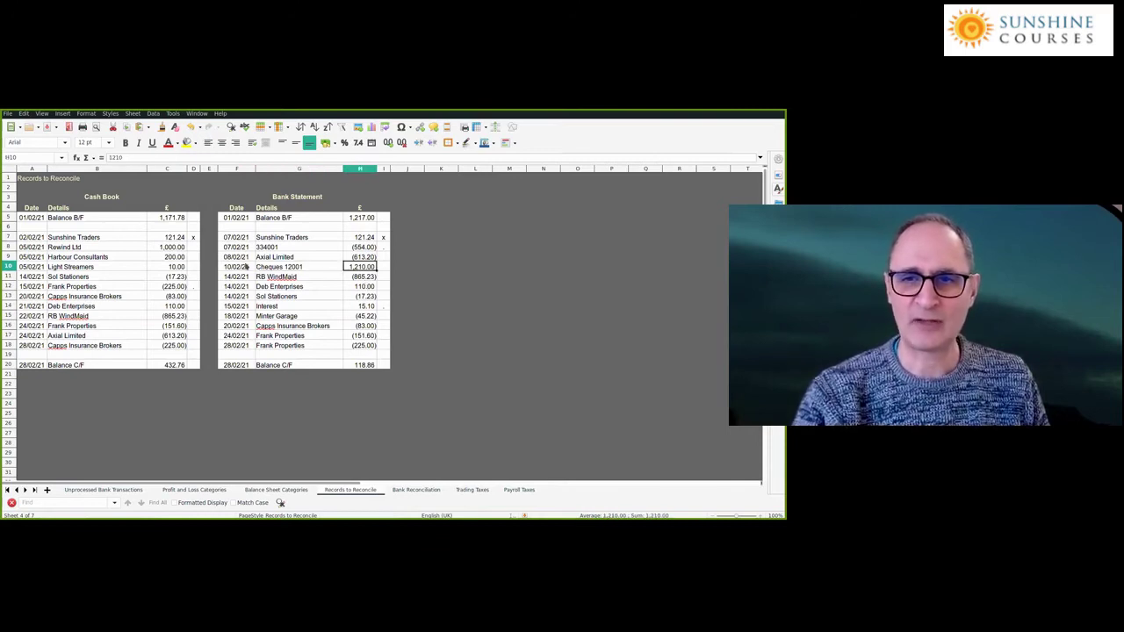
Mark Rewind Ltd, Harbour Consultants and Light Streamers in the cash book and Cheques 12001 in the bank statement with an x
{"action": "left_click", "coordinate": [194, 248]}
{"action": "key", "text": "Down"}
{"action": "type", "text": "x"}
{"action": "key", "text": "Return"}
{"action": "type", "text": "x"}
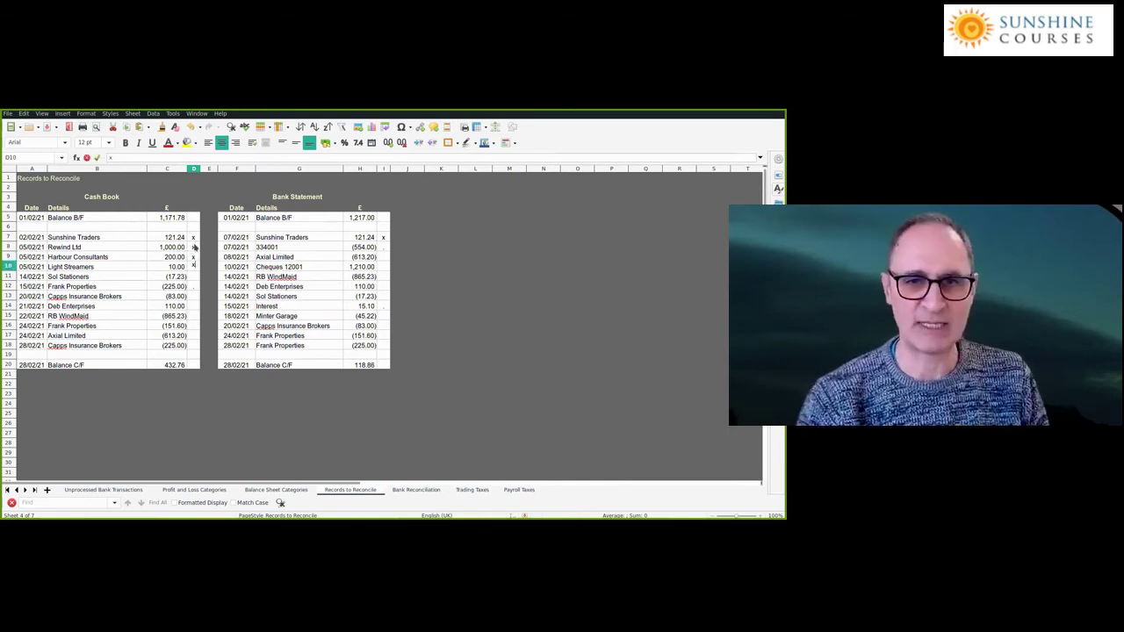
{"action": "left_click", "coordinate": [383, 266]}
{"action": "type", "text": "x"}
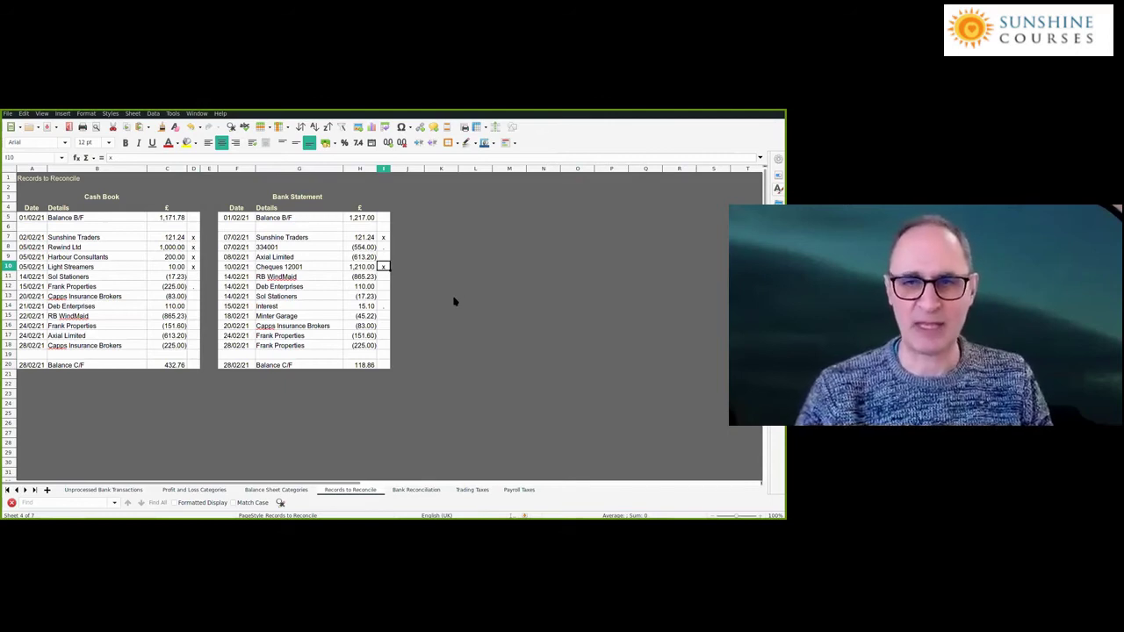
Mark the Sol Stationers payment with an x in both the cash book and the bank statement
{"action": "left_click", "coordinate": [195, 276]}
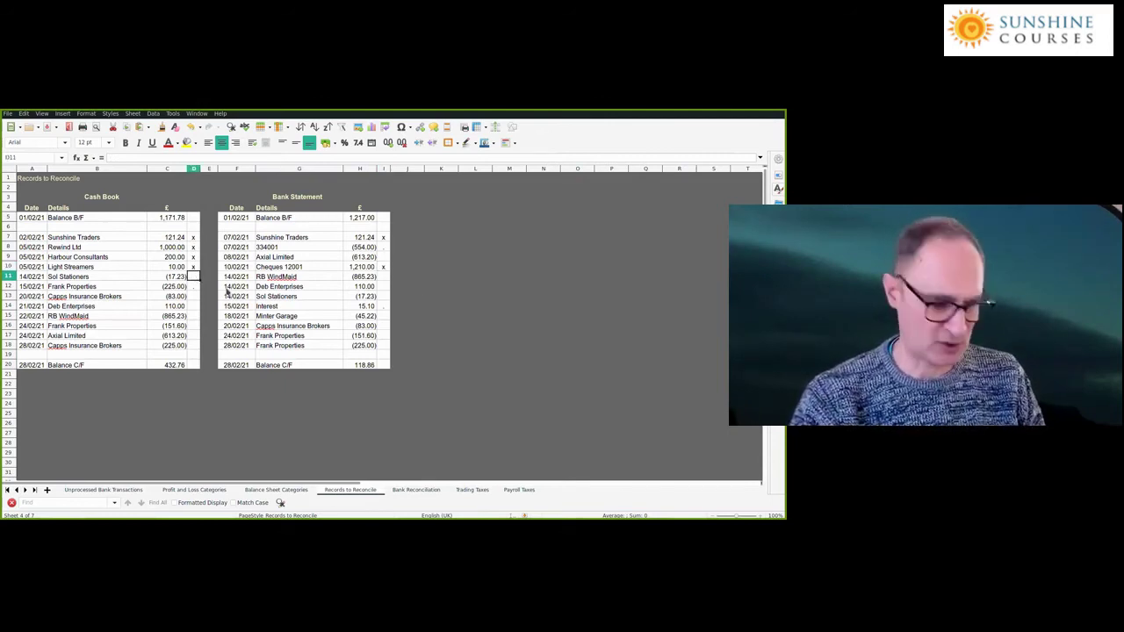
{"action": "type", "text": "x"}
{"action": "left_click", "coordinate": [383, 297]}
{"action": "type", "text": "x"}
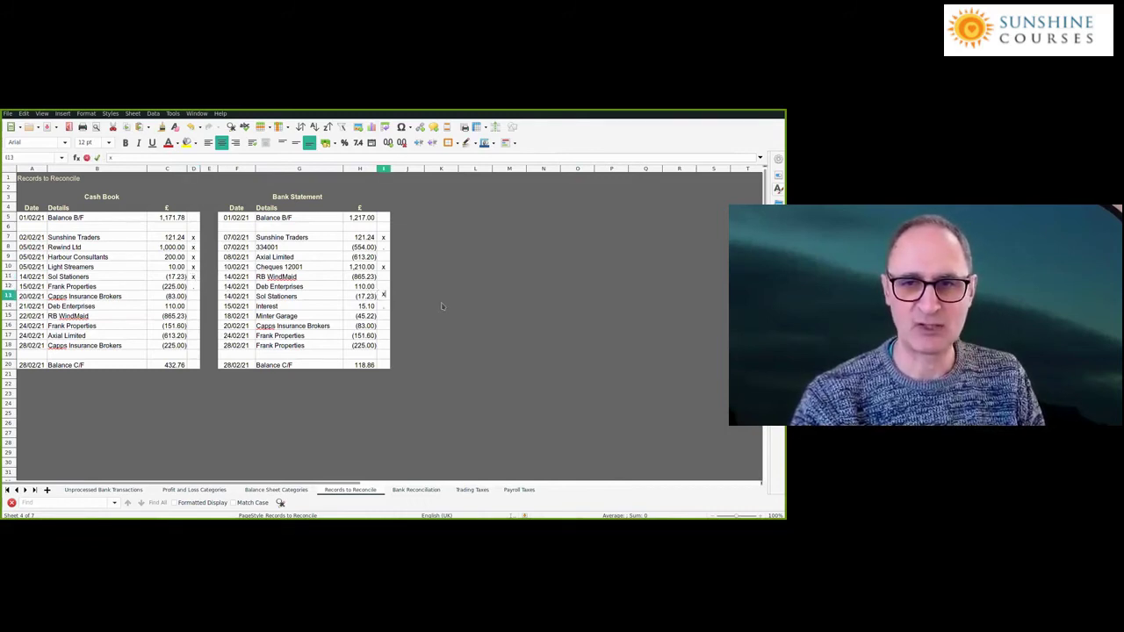
{"action": "left_click", "coordinate": [442, 306]}
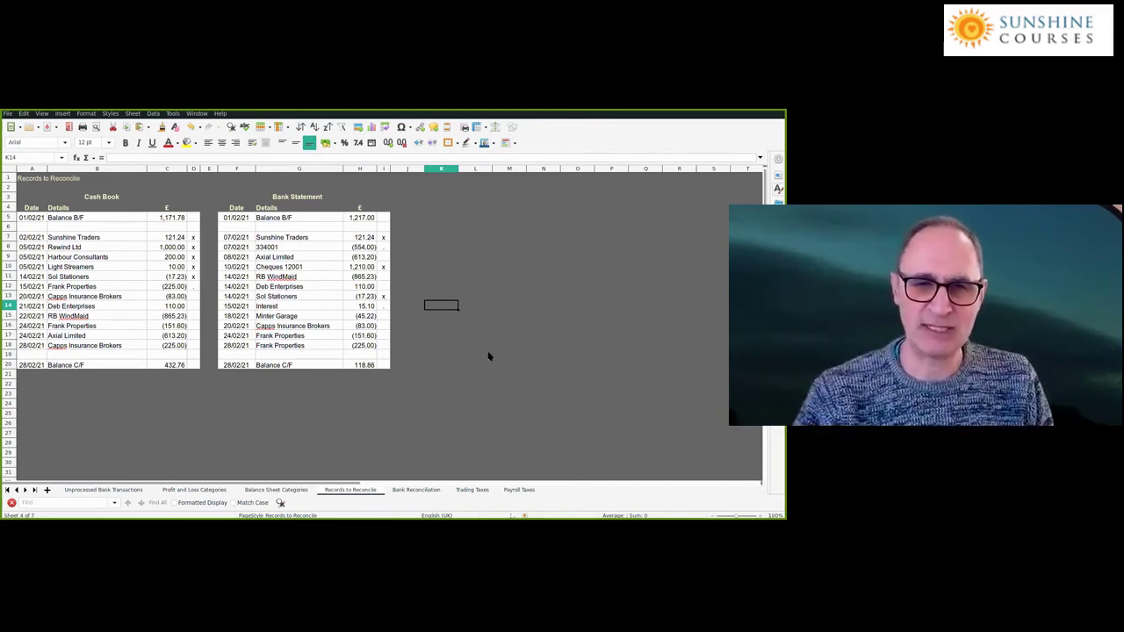
Try to mark the Deb Enterprises receipt with an x in both the cash book and the bank statement
{"action": "left_click", "coordinate": [195, 306]}
{"action": "key", "text": "ctrl+e"}
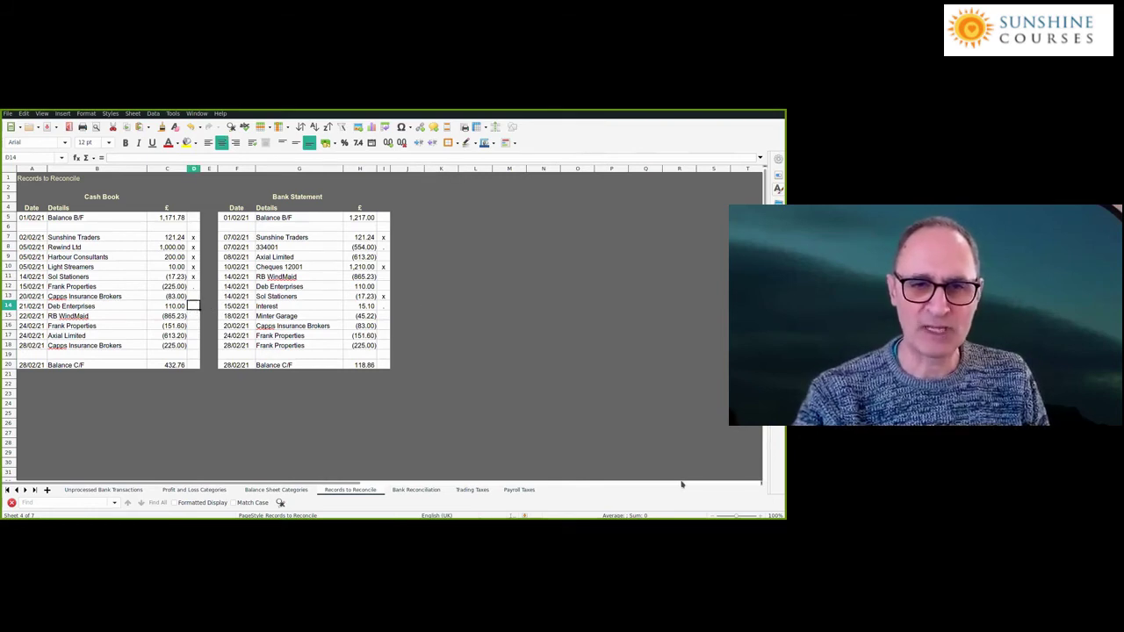
{"action": "type", "text": "x"}
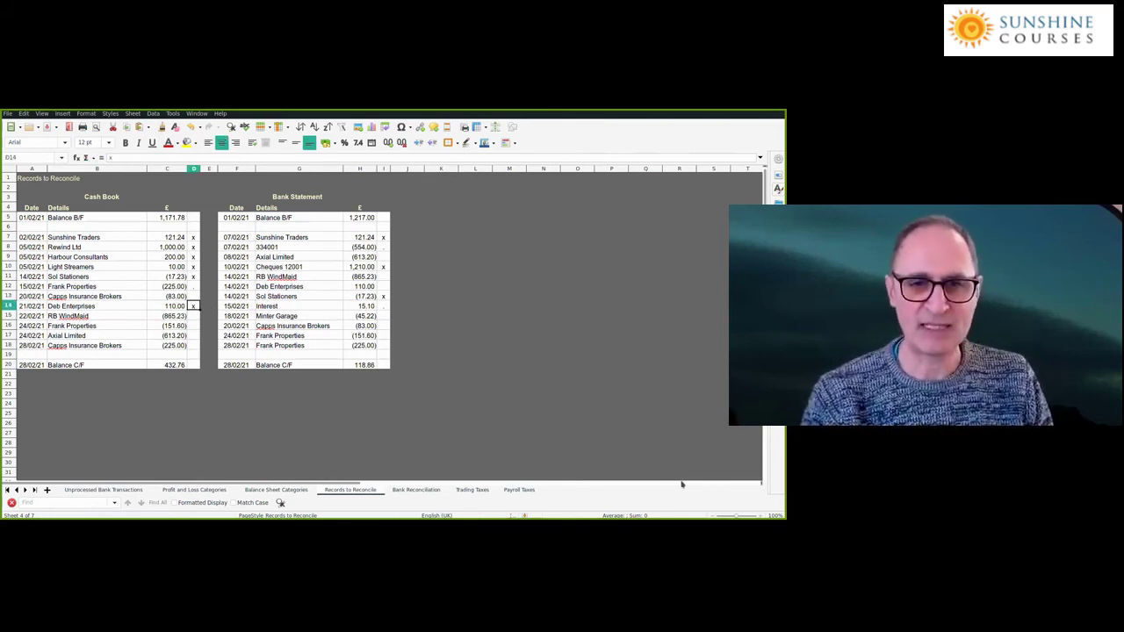
{"action": "key", "text": "Up"}
{"action": "key", "text": "Right"}
{"action": "key", "text": "Right"}
{"action": "key", "text": "Right"}
{"action": "key", "text": "Right"}
{"action": "key", "text": "Up"}
{"action": "key", "text": "Right"}
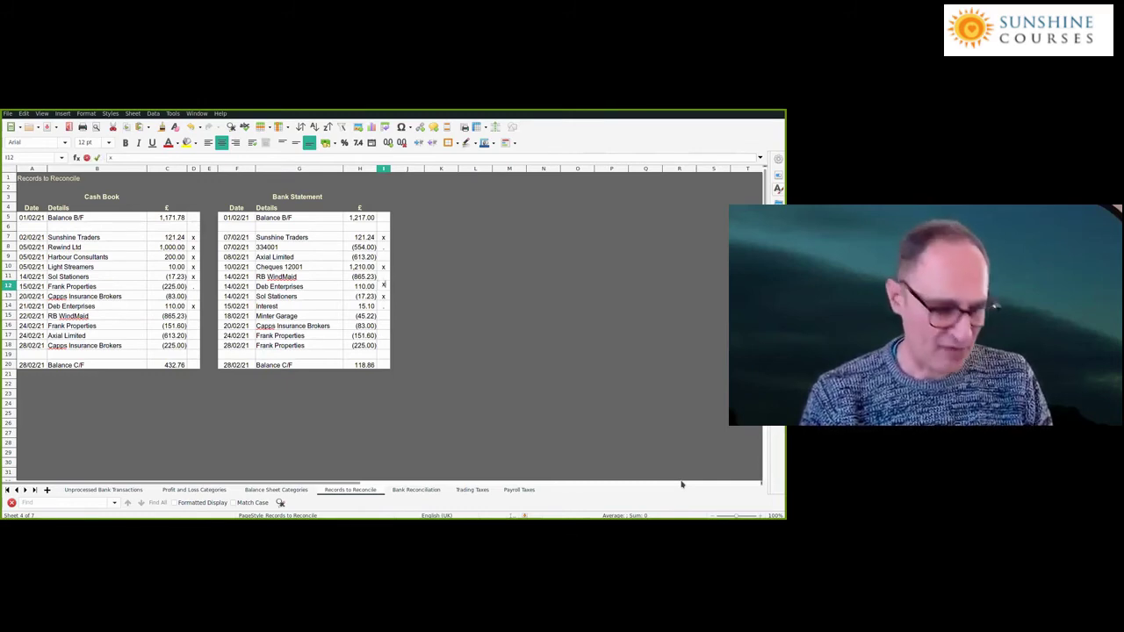
Remove the x marks from the Deb Enterprises entries in the bank statement and the cash book
{"action": "key", "text": "Down"}
{"action": "key", "text": "Left"}
{"action": "key", "text": "Left"}
{"action": "key", "text": "Left"}
{"action": "key", "text": "Left"}
{"action": "key", "text": "Left"}
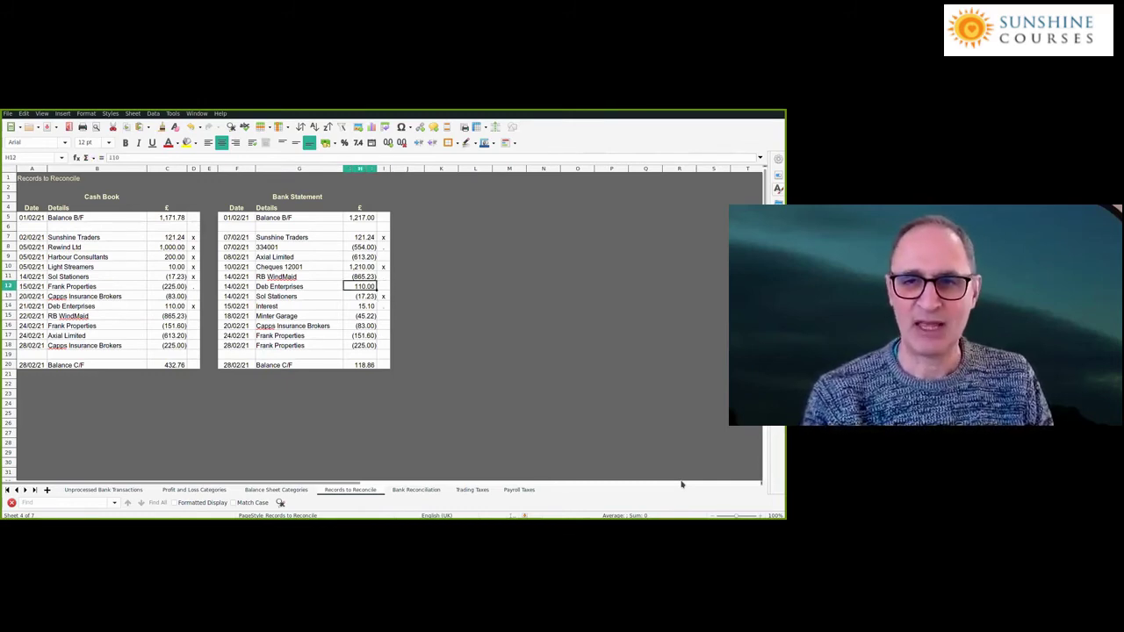
{"action": "key", "text": "Down"}
{"action": "key", "text": "Down"}
{"action": "key", "text": "Down"}
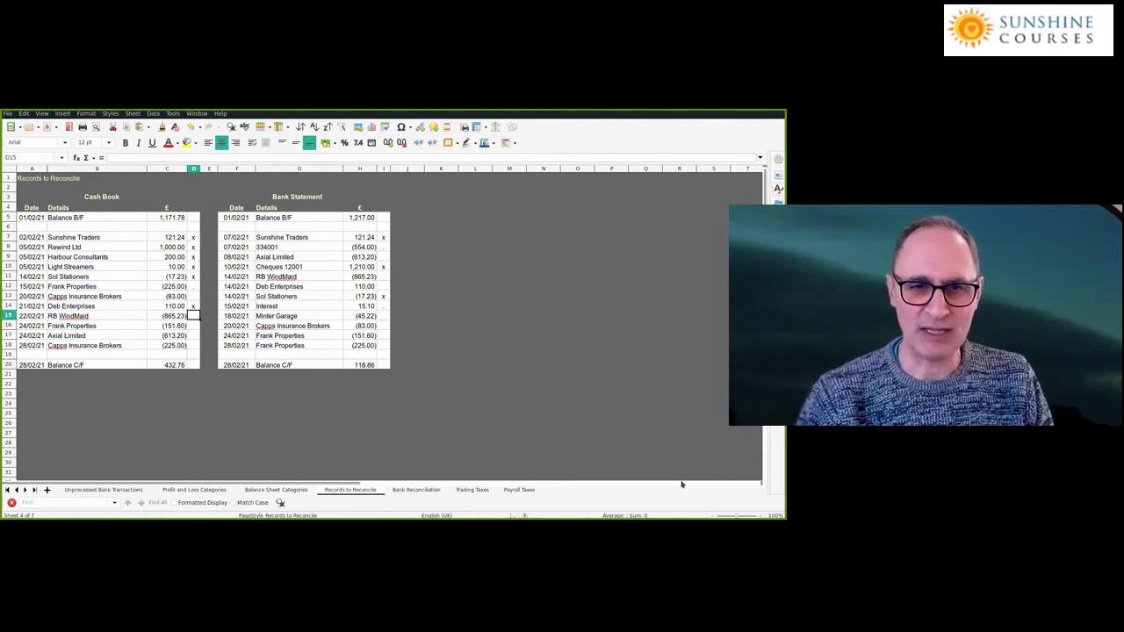
{"action": "key", "text": "Right"}
{"action": "key", "text": "Right"}
{"action": "key", "text": "Right"}
{"action": "key", "text": "Left"}
{"action": "key", "text": "Left"}
{"action": "key", "text": "Up"}
{"action": "key", "text": "Left"}
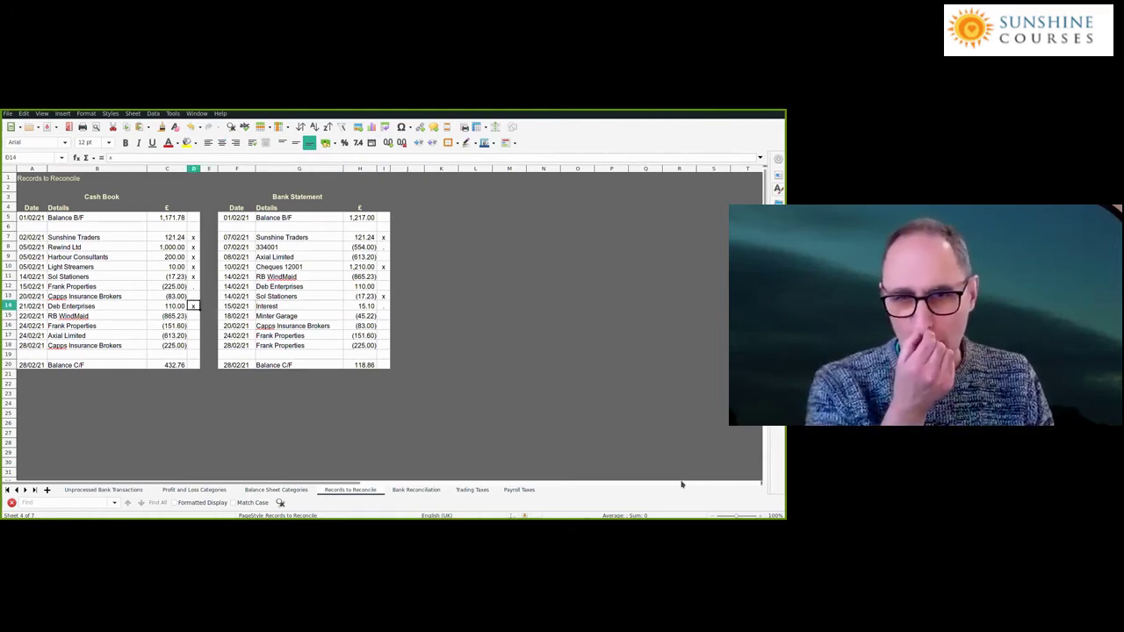
{"action": "key", "text": "ctrl+e"}
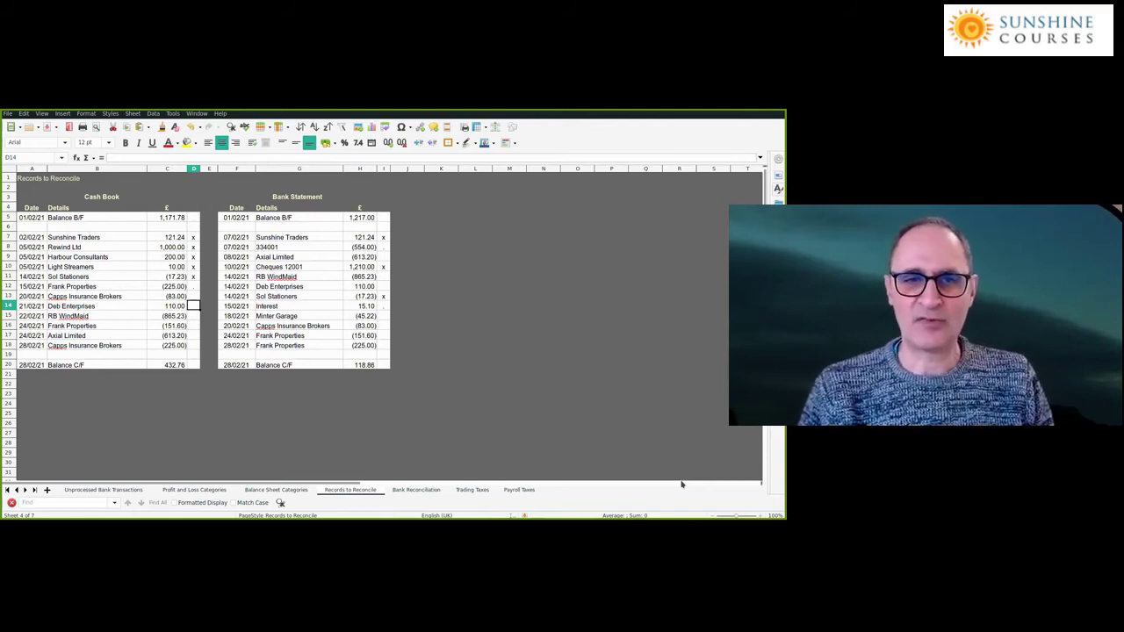
Compare the Sunshine Traders dates in the cash book and the bank statement, and check the bank entry 334001 against the cash book
{"action": "key", "text": "Up"}
{"action": "key", "text": "Up"}
{"action": "key", "text": "Up"}
{"action": "key", "text": "Up"}
{"action": "key", "text": "Up"}
{"action": "key", "text": "Up"}
{"action": "key", "text": "Up"}
{"action": "key", "text": "Left"}
{"action": "key", "text": "Right"}
{"action": "key", "text": "Right"}
{"action": "key", "text": "Right"}
{"action": "key", "text": "Right"}
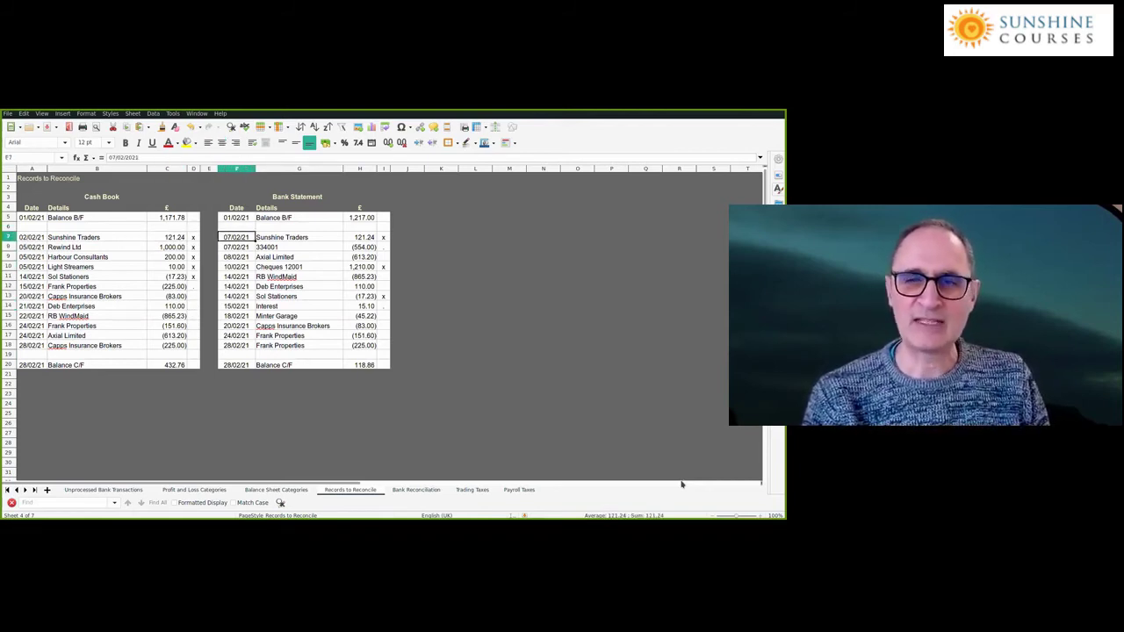
{"action": "key", "text": "Down"}
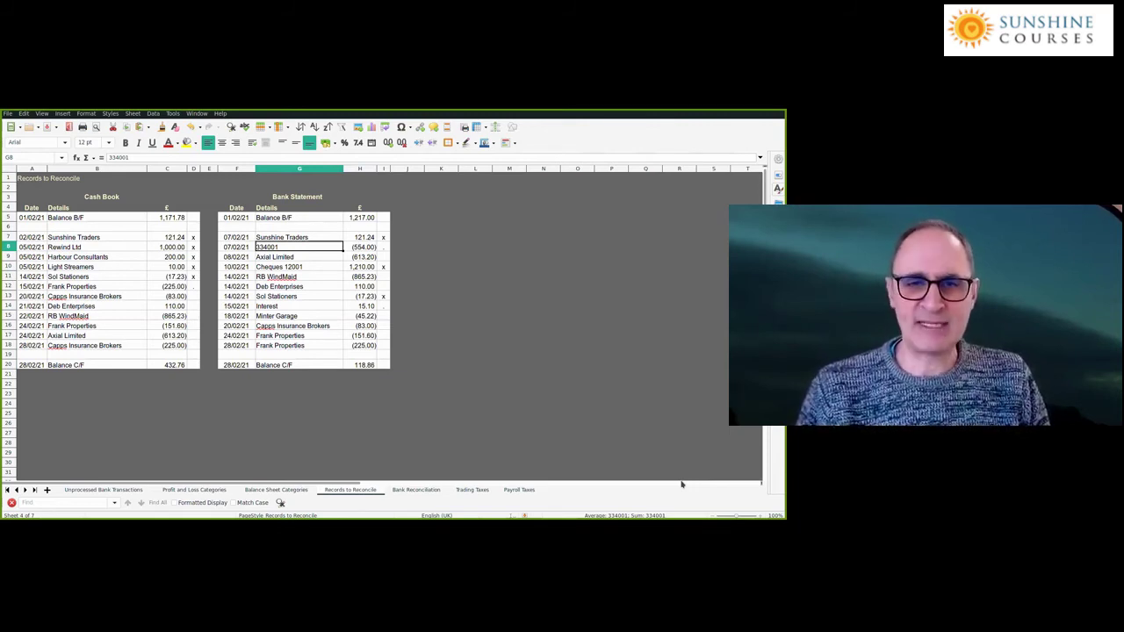
{"action": "key", "text": "Left"}
{"action": "key", "text": "Left"}
{"action": "key", "text": "Left"}
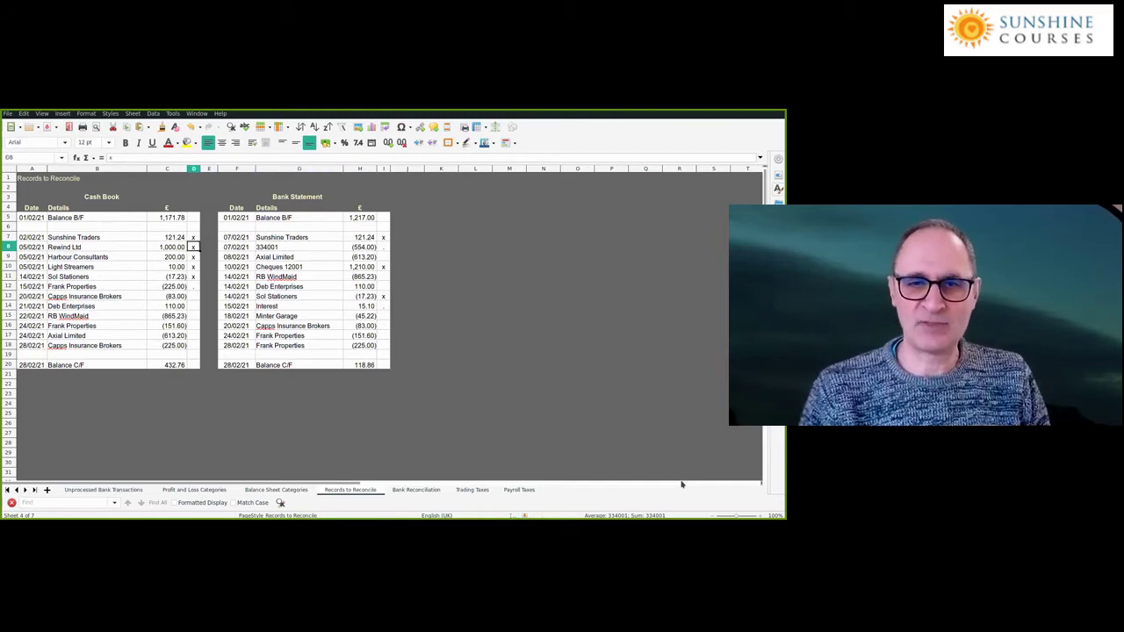
Compare the Deb Enterprises entry in the cash book with its counterpart in the bank statement
{"action": "key", "text": "Down"}
{"action": "key", "text": "Down"}
{"action": "key", "text": "Down"}
{"action": "key", "text": "Down"}
{"action": "key", "text": "Down"}
{"action": "key", "text": "Down"}
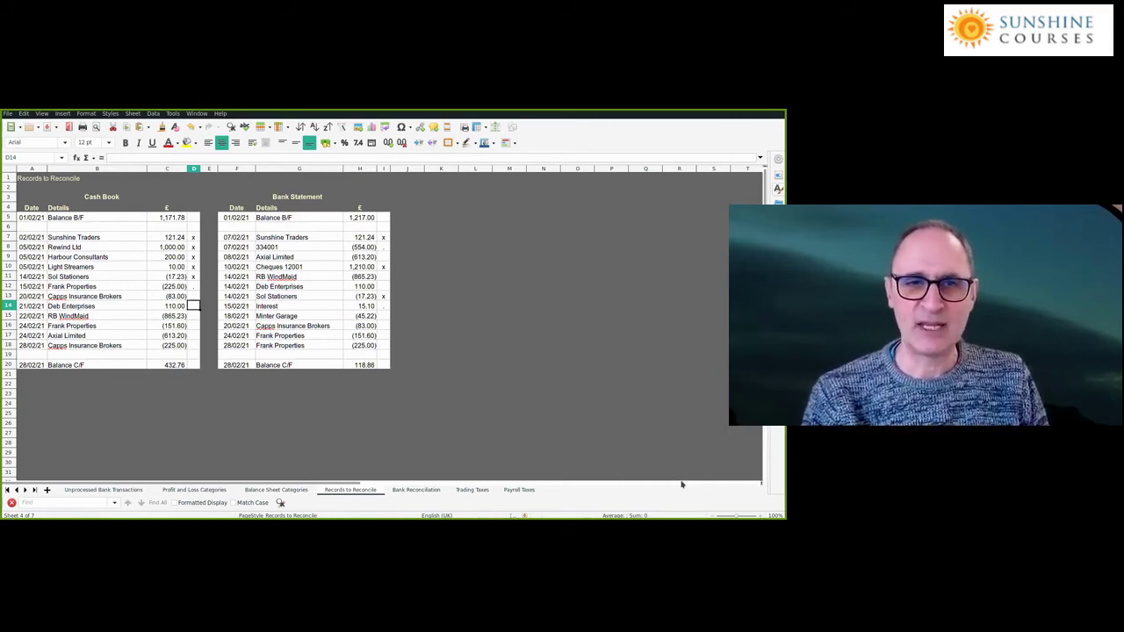
{"action": "key", "text": "Right"}
{"action": "key", "text": "Right"}
{"action": "key", "text": "Right"}
{"action": "key", "text": "Up"}
{"action": "key", "text": "Up"}
{"action": "key", "text": "Left"}
{"action": "key", "text": "Left"}
{"action": "key", "text": "Left"}
{"action": "key", "text": "Down"}
{"action": "key", "text": "Down"}
{"action": "key", "text": "Left"}
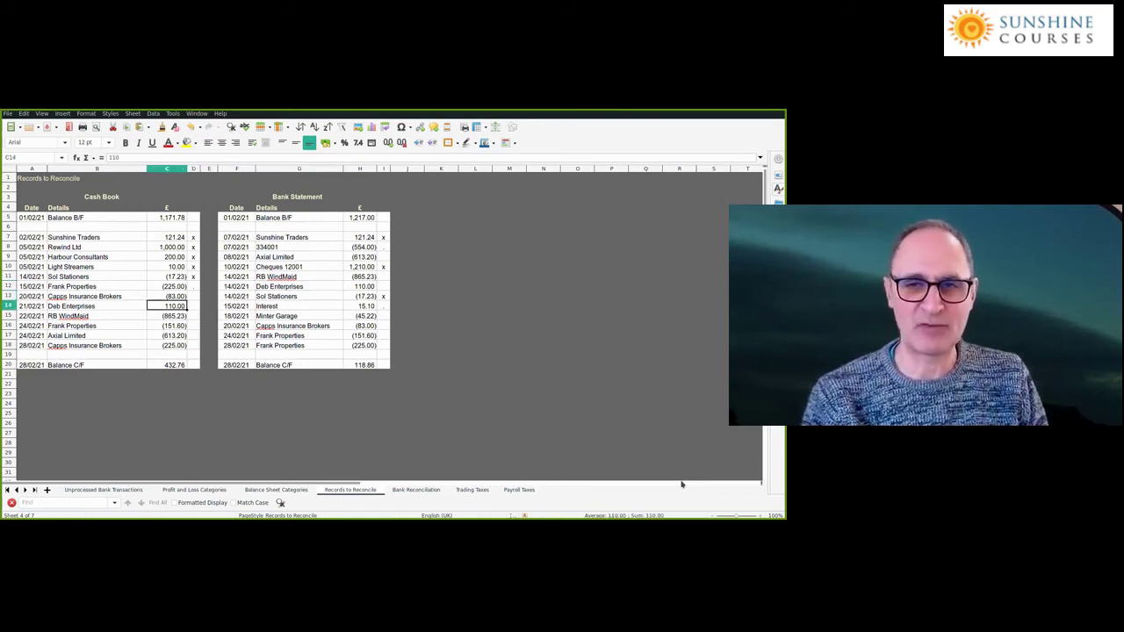
Mark the Deb Enterprises receipt with an x in both the cash book and the bank statement, and save the workbook
{"action": "key", "text": "Right"}
{"action": "type", "text": "x"}
{"action": "key", "text": "Up"}
{"action": "key", "text": "Up"}
{"action": "key", "text": "Up"}
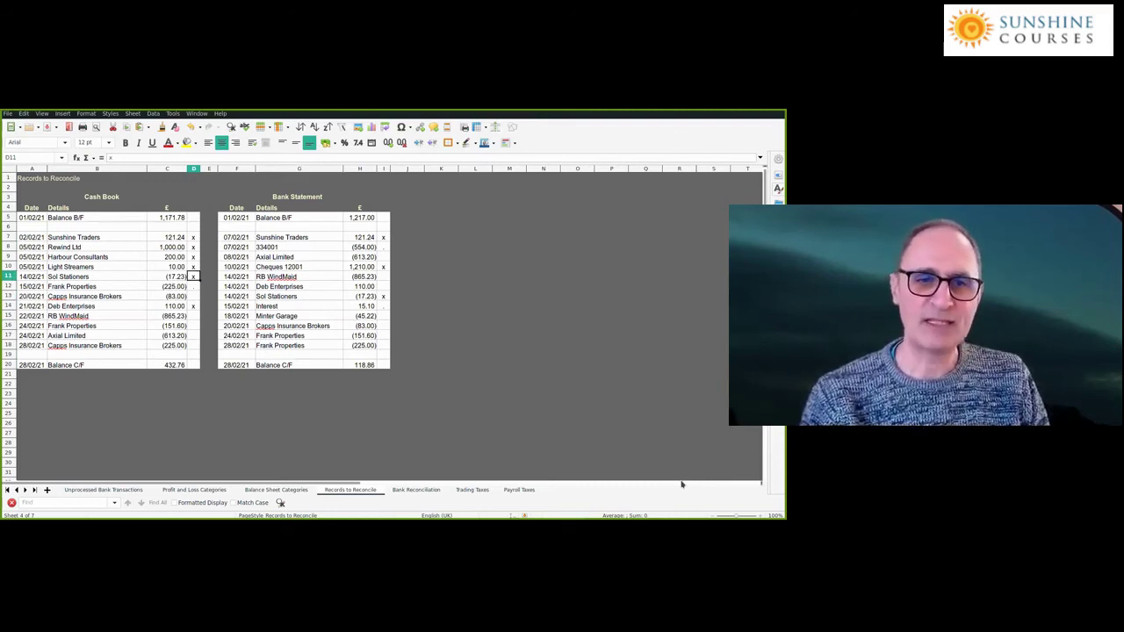
{"action": "key", "text": "Right"}
{"action": "key", "text": "Right"}
{"action": "key", "text": "Right"}
{"action": "key", "text": "Right"}
{"action": "key", "text": "Down"}
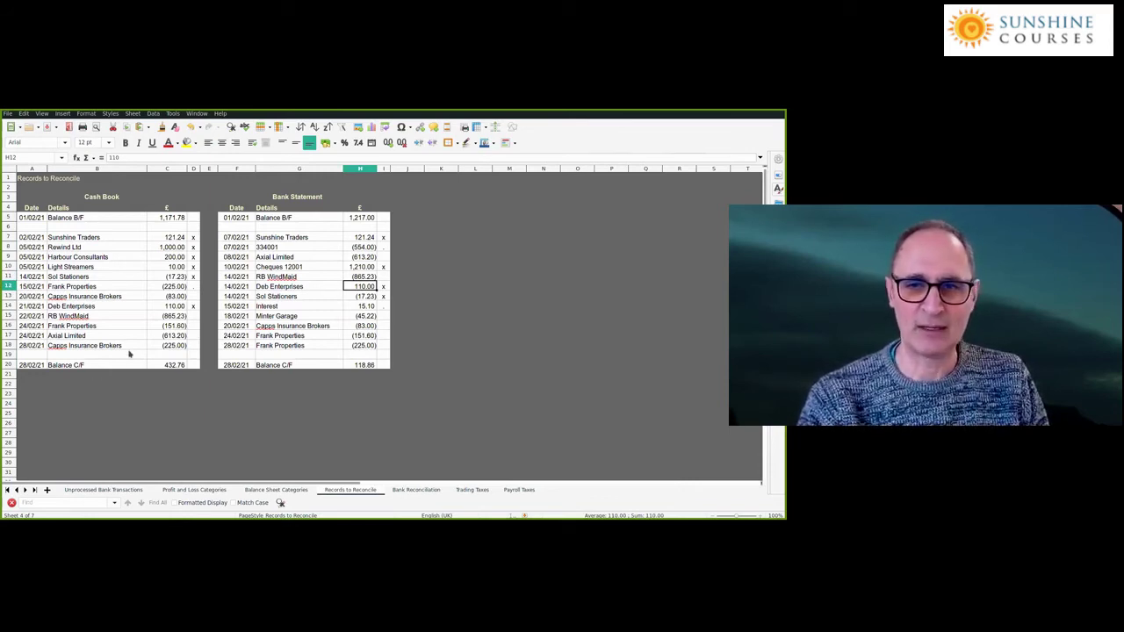
{"action": "left_click", "coordinate": [303, 285]}
{"action": "key", "text": "Right"}
{"action": "key", "text": "Right"}
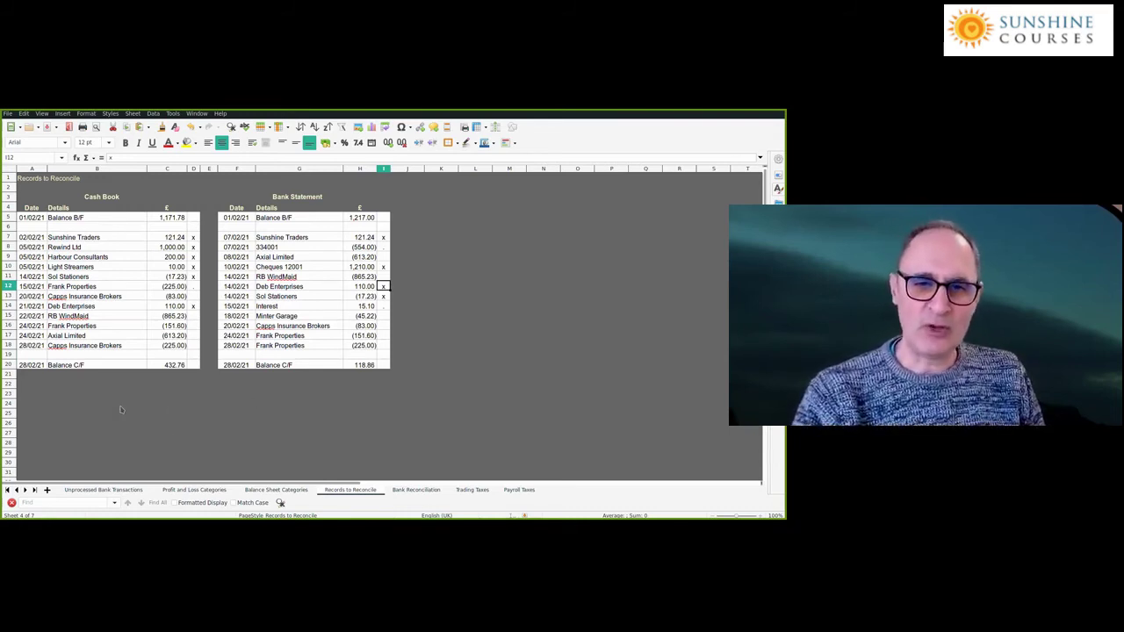
{"action": "key", "text": "ctrl+s"}
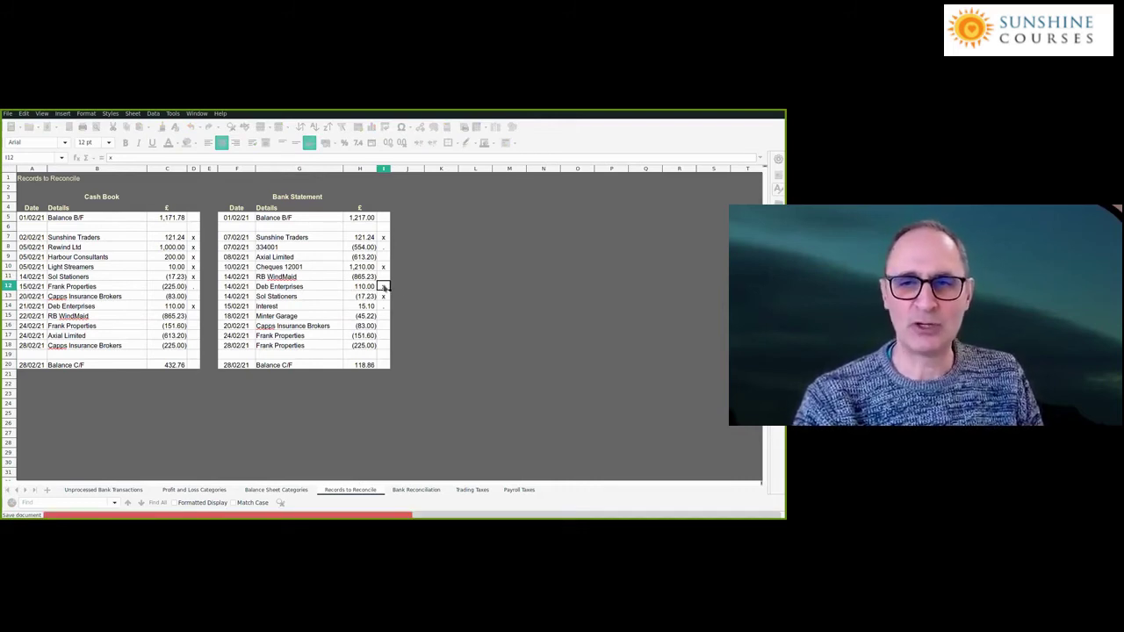
{"action": "left_click", "coordinate": [522, 337]}
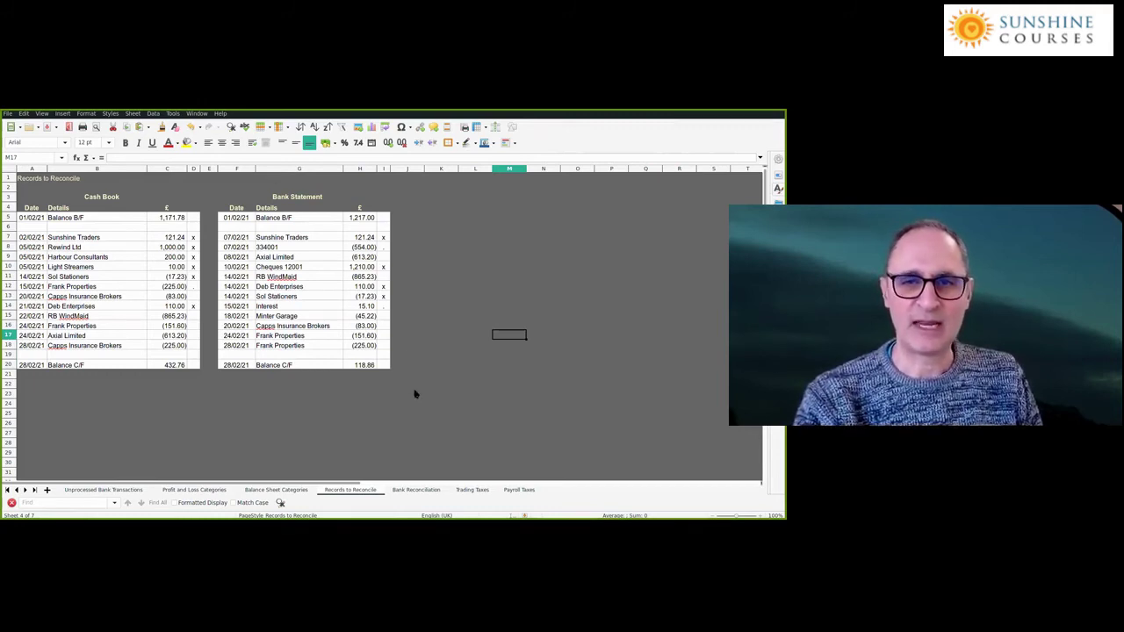
Mark the 83.00 Capps Insurance Brokers payment with an x in both the cash book and the bank statement
{"action": "left_click", "coordinate": [193, 297]}
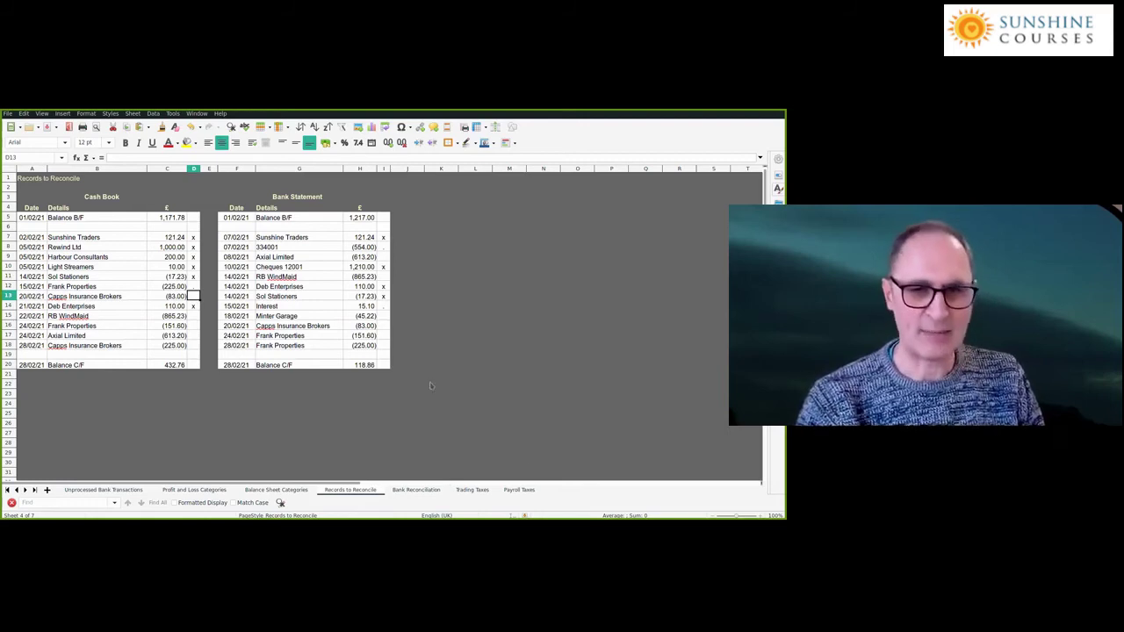
{"action": "key", "text": "Down"}
{"action": "key", "text": "Down"}
{"action": "key", "text": "Down"}
{"action": "key", "text": "Right"}
{"action": "key", "text": "Right"}
{"action": "key", "text": "Right"}
{"action": "key", "text": "Right"}
{"action": "key", "text": "Right"}
{"action": "key", "text": "Right"}
{"action": "key", "text": "Down"}
{"action": "key", "text": "Down"}
{"action": "key", "text": "Down"}
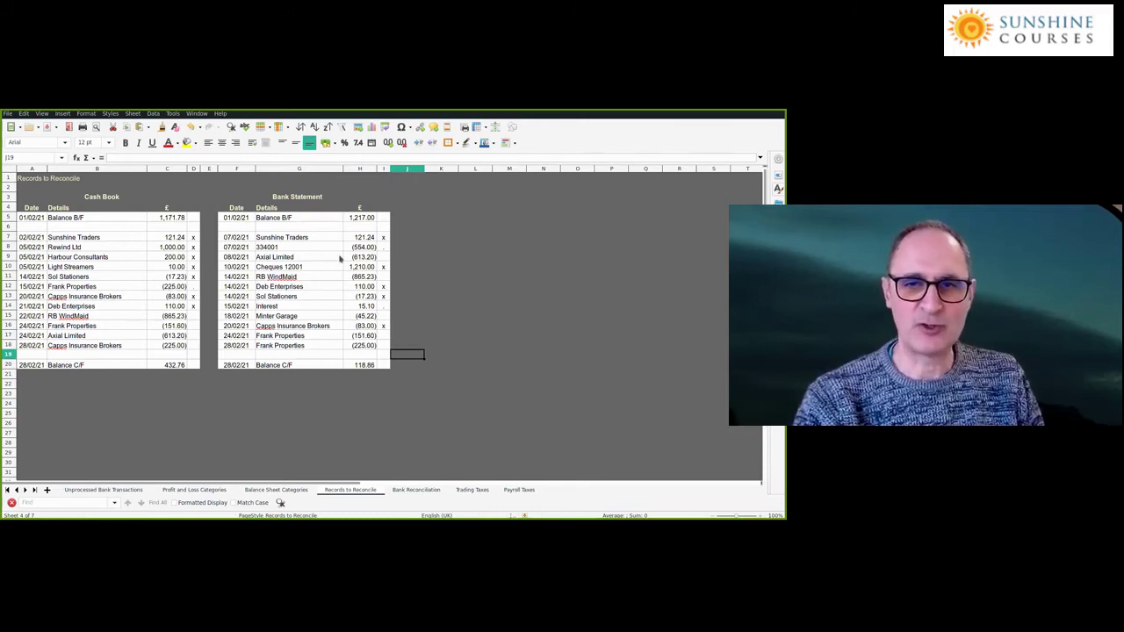
Mark the 225.00 Frank Properties payment with an x in both the cash book and the bank statement
{"action": "left_click", "coordinate": [368, 239]}
{"action": "key", "text": "Down"}
{"action": "key", "text": "Down"}
{"action": "key", "text": "Down"}
{"action": "key", "text": "Down"}
{"action": "key", "text": "Down"}
{"action": "key", "text": "Down"}
{"action": "key", "text": "Down"}
{"action": "key", "text": "Down"}
{"action": "key", "text": "Down"}
{"action": "key", "text": "Down"}
{"action": "key", "text": "Down"}
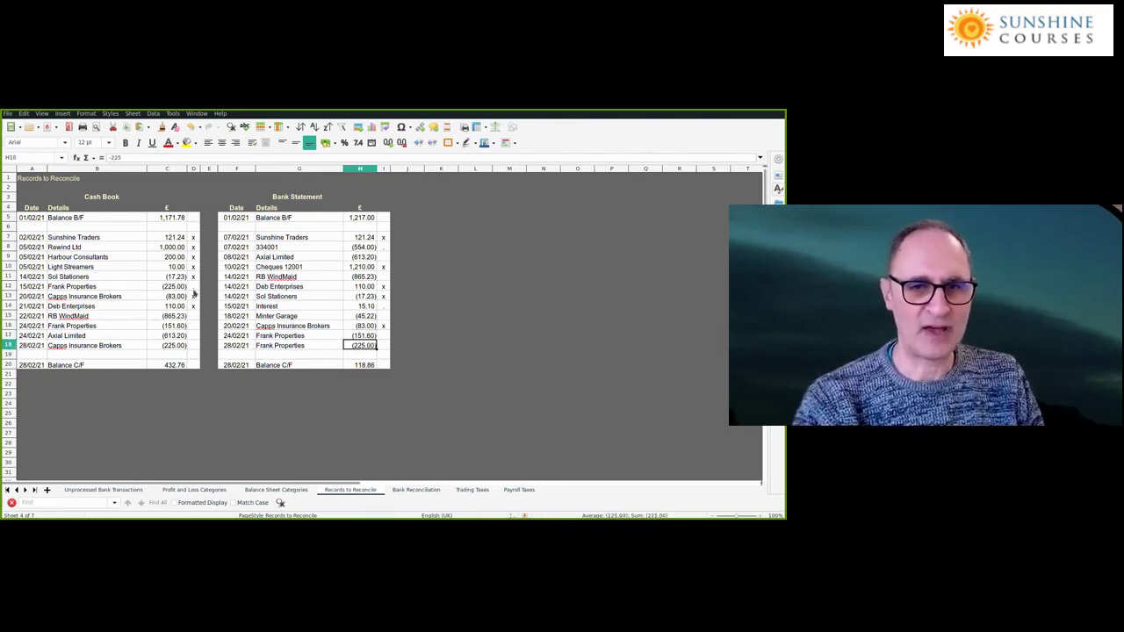
{"action": "left_click", "coordinate": [194, 288]}
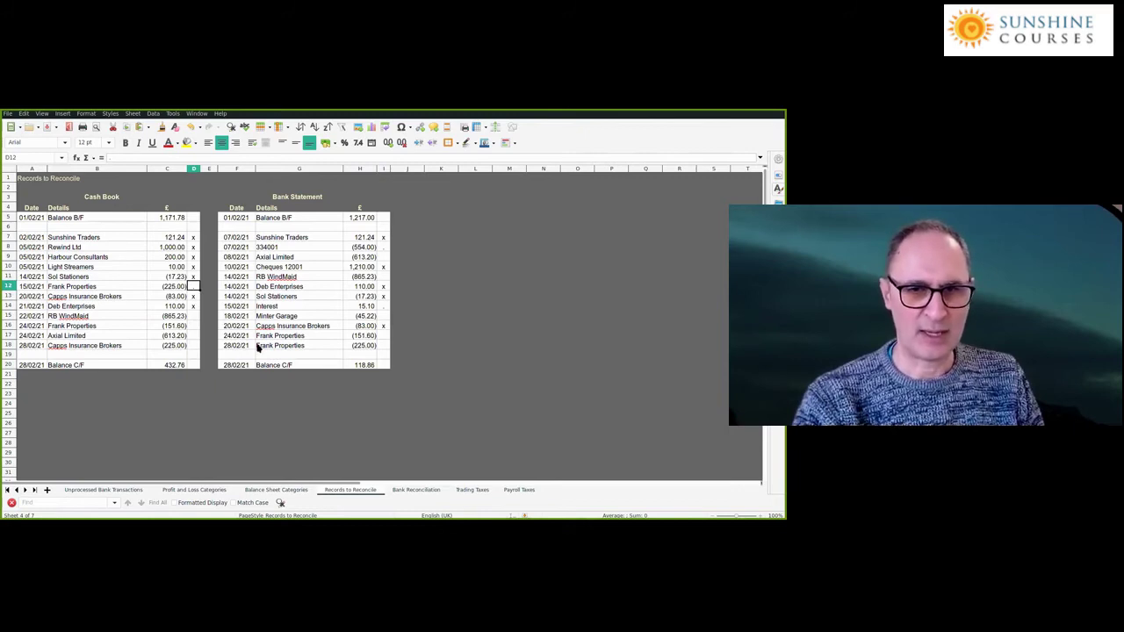
{"action": "left_click", "coordinate": [381, 346]}
{"action": "type", "text": "x"}
{"action": "key", "text": "Return"}
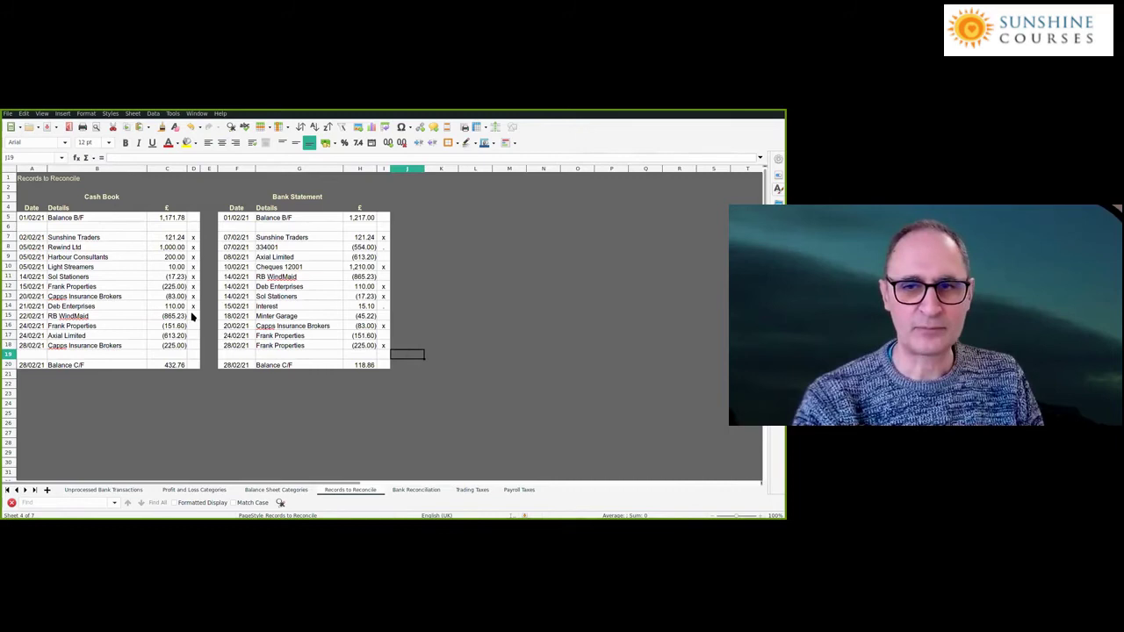
Mark the RB WindMaid and the 151.60 Frank Properties payments with an x in both the cash book and the bank statement
{"action": "left_click", "coordinate": [193, 316]}
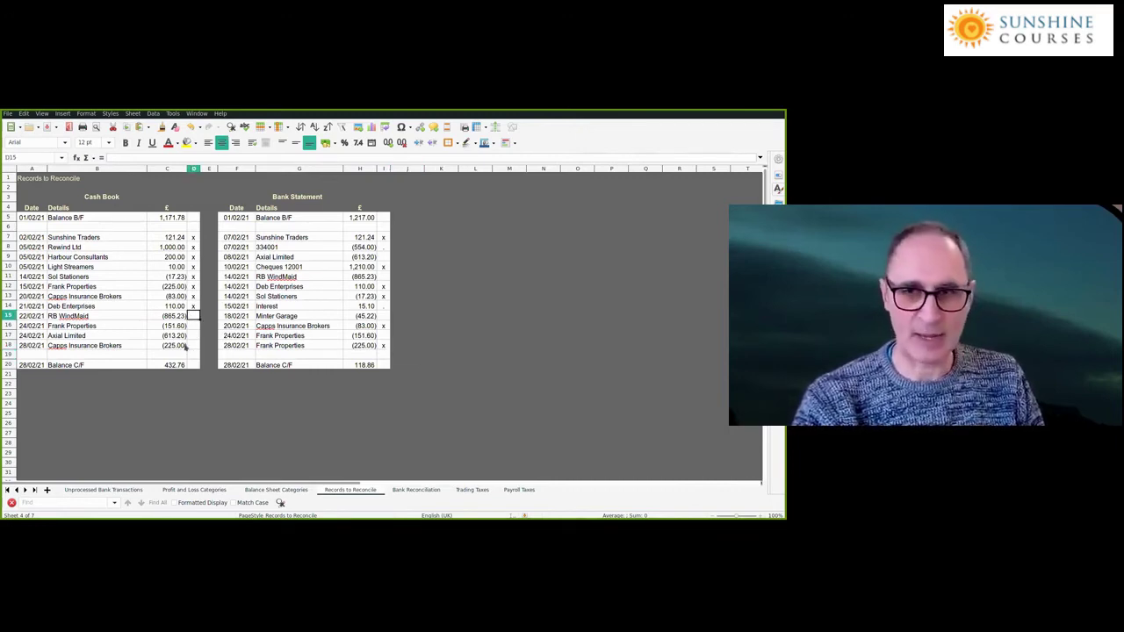
{"action": "left_click", "coordinate": [384, 278]}
{"action": "type", "text": "x"}
{"action": "left_click", "coordinate": [195, 326]}
{"action": "type", "text": "x"}
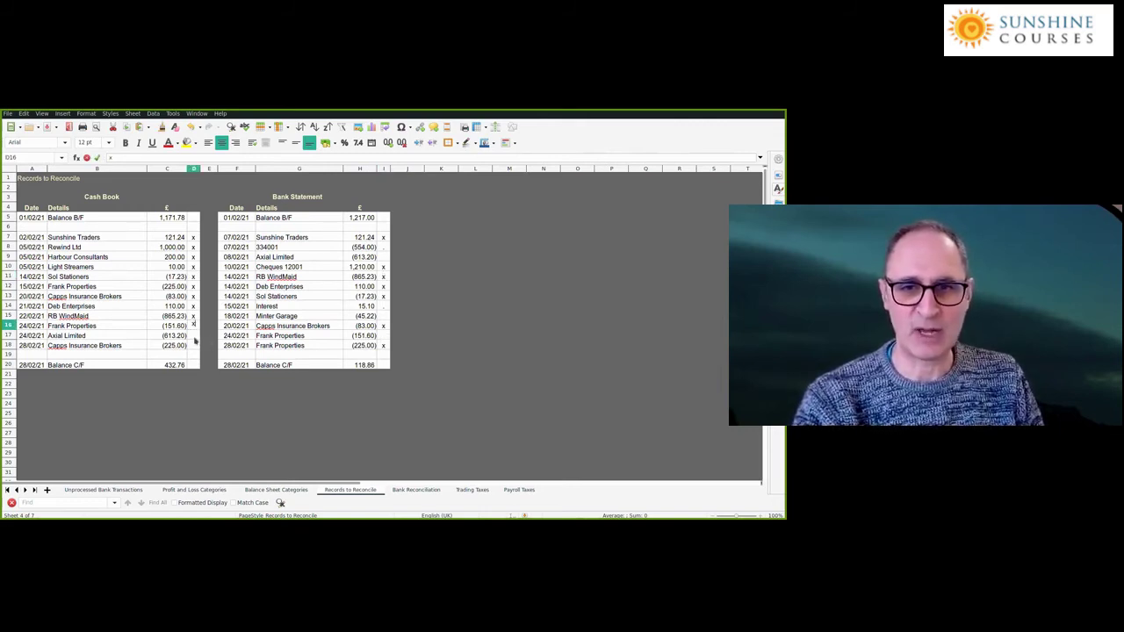
Mark the Axial Limited payment with an x in both the bank statement and the cash book
{"action": "left_click", "coordinate": [191, 338]}
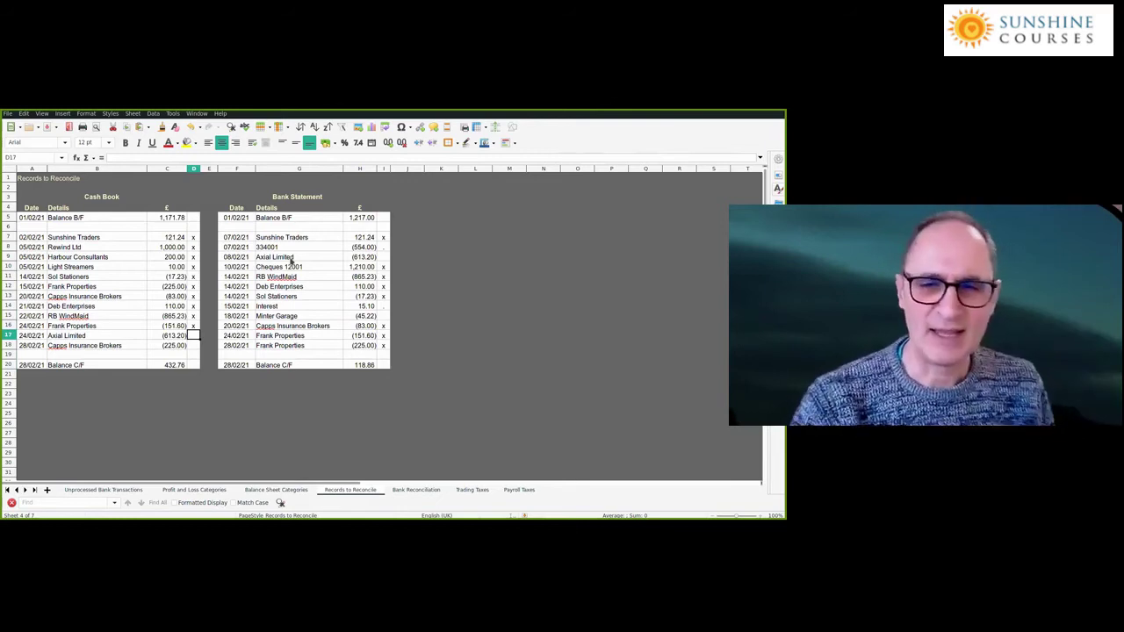
{"action": "left_click", "coordinate": [381, 258]}
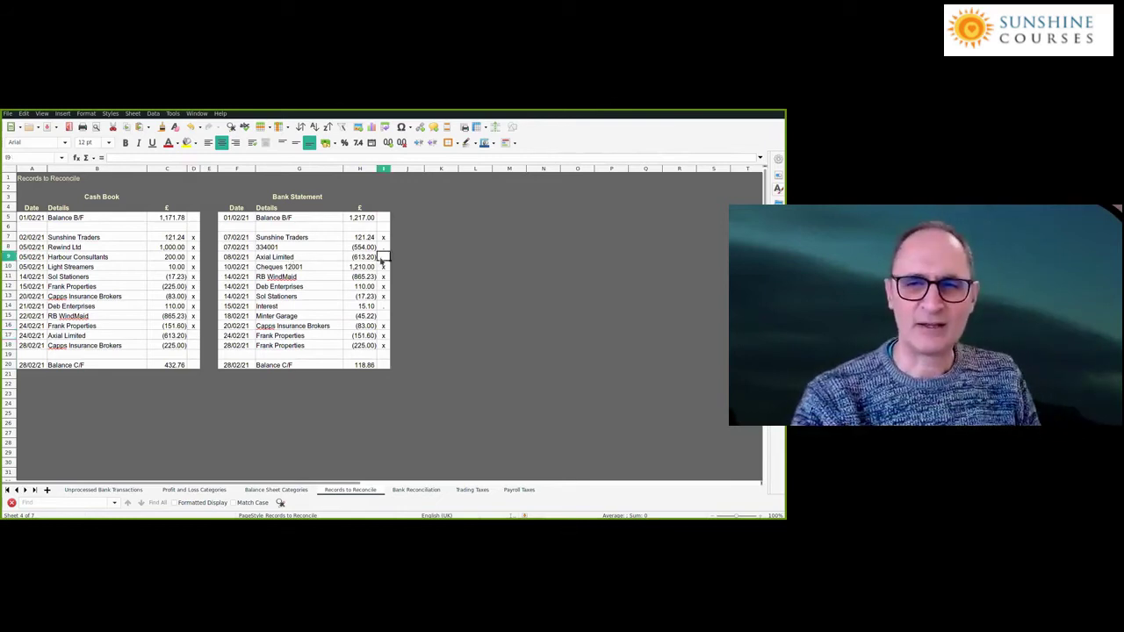
{"action": "type", "text": "x"}
{"action": "left_click", "coordinate": [194, 335]}
{"action": "type", "text": "x"}
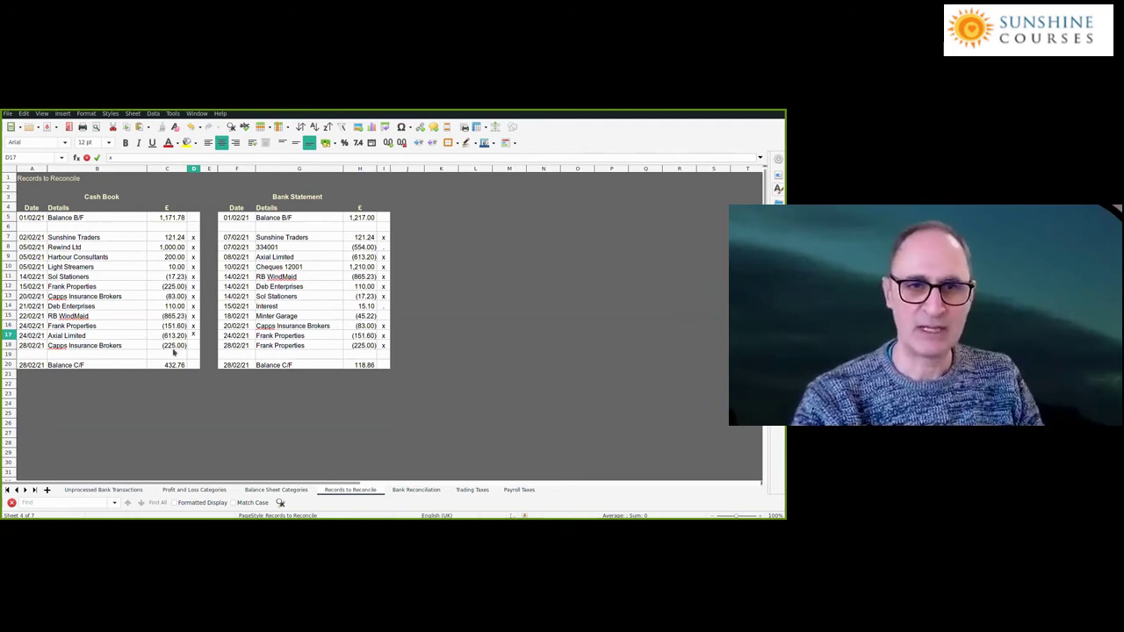
Examine the last payment and the closing balance in both the cash book and the bank statement
{"action": "left_click", "coordinate": [107, 348]}
{"action": "left_click", "coordinate": [301, 348]}
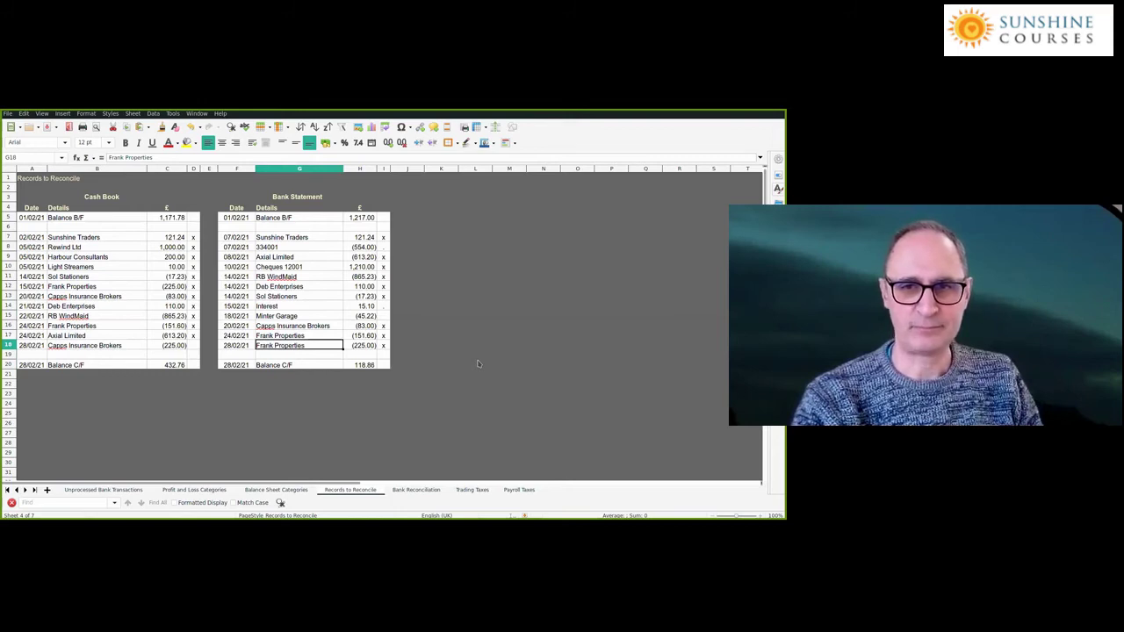
{"action": "left_click", "coordinate": [174, 365]}
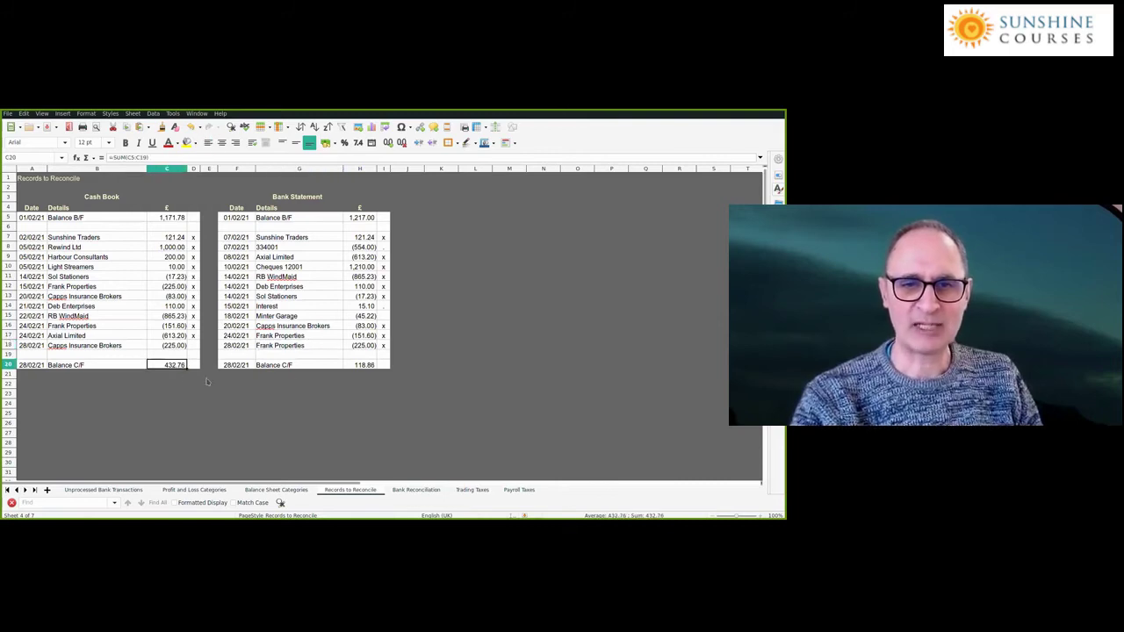
{"action": "left_click", "coordinate": [360, 366]}
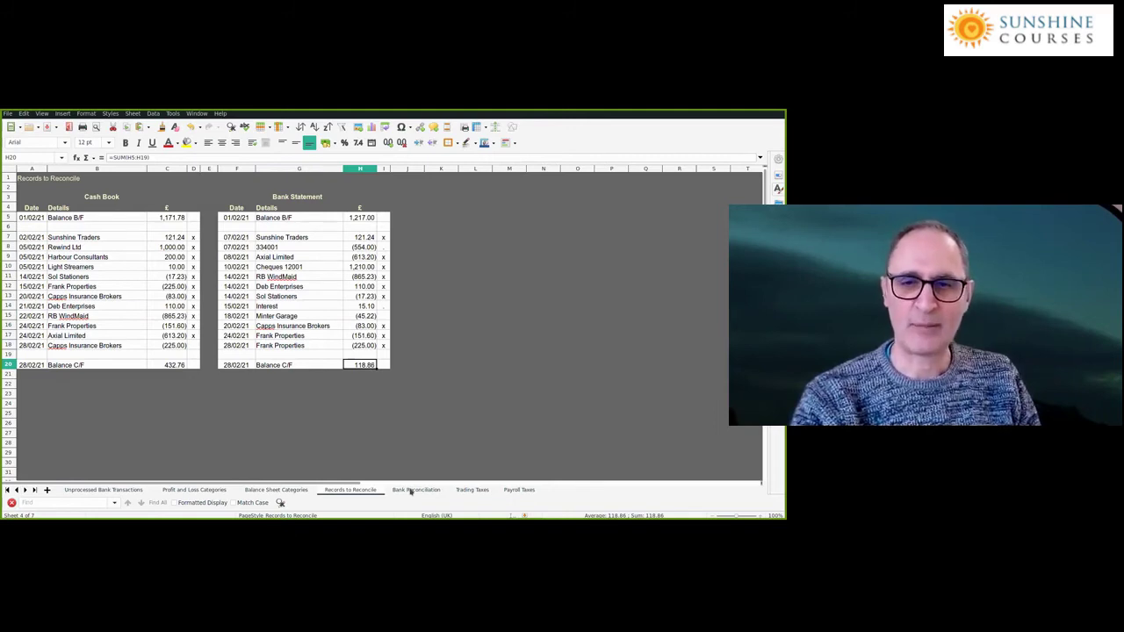
Check the bank statement and accounts balances on the Bank Reconciliation sheet against the closing balances on the Records to Reconcile sheet
{"action": "key", "text": "ctrl+Page_Down"}
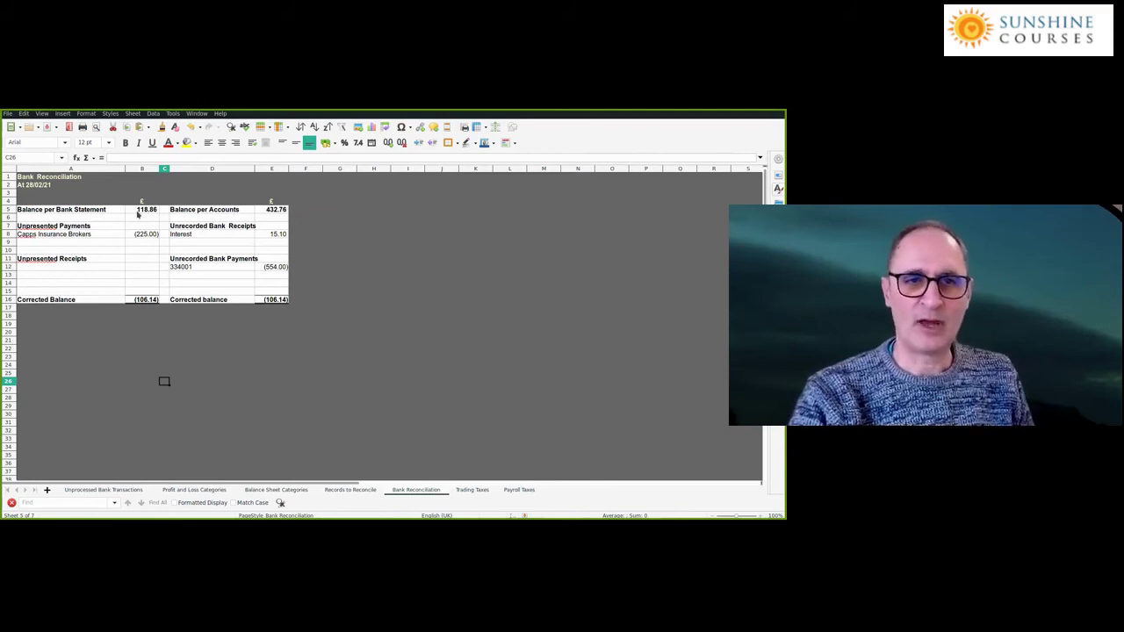
{"action": "left_click", "coordinate": [144, 209]}
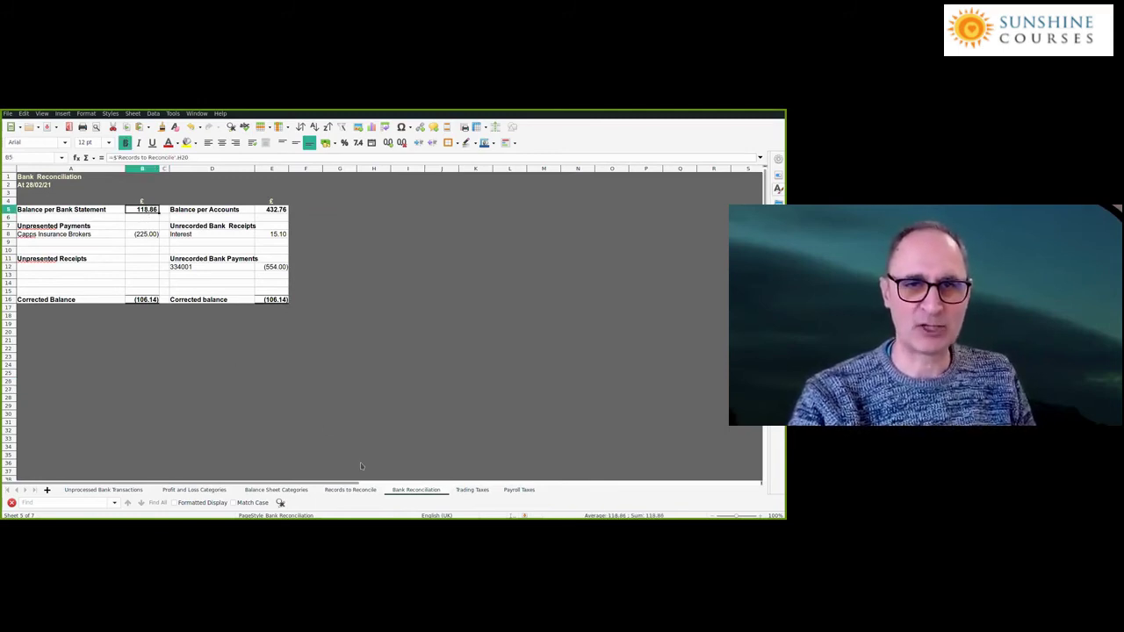
{"action": "left_click", "coordinate": [356, 490]}
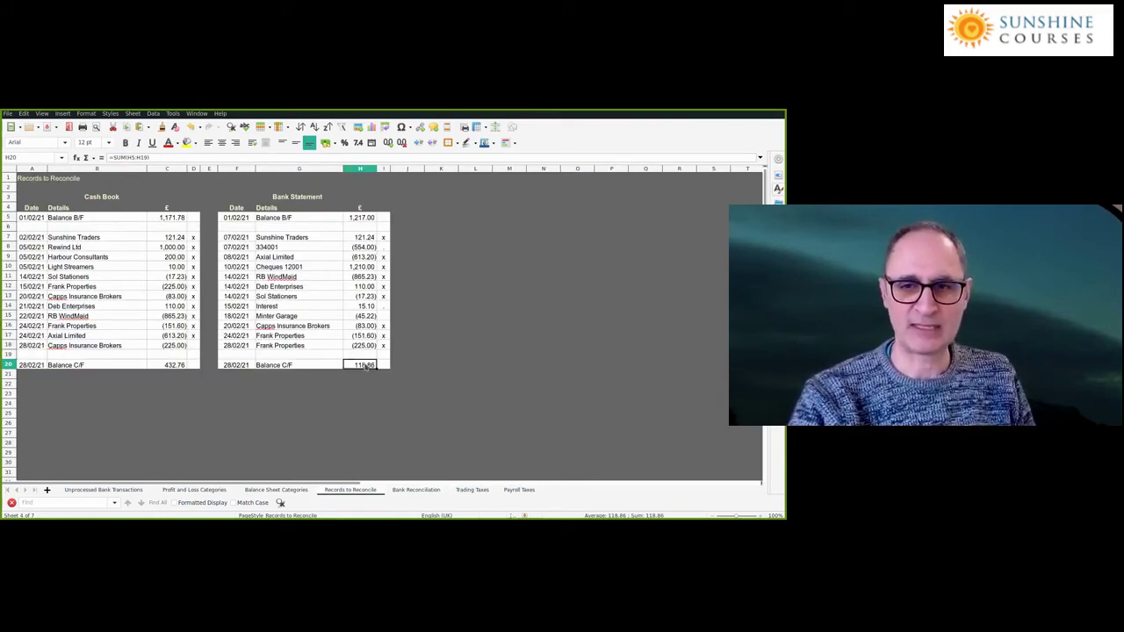
{"action": "left_click", "coordinate": [416, 490]}
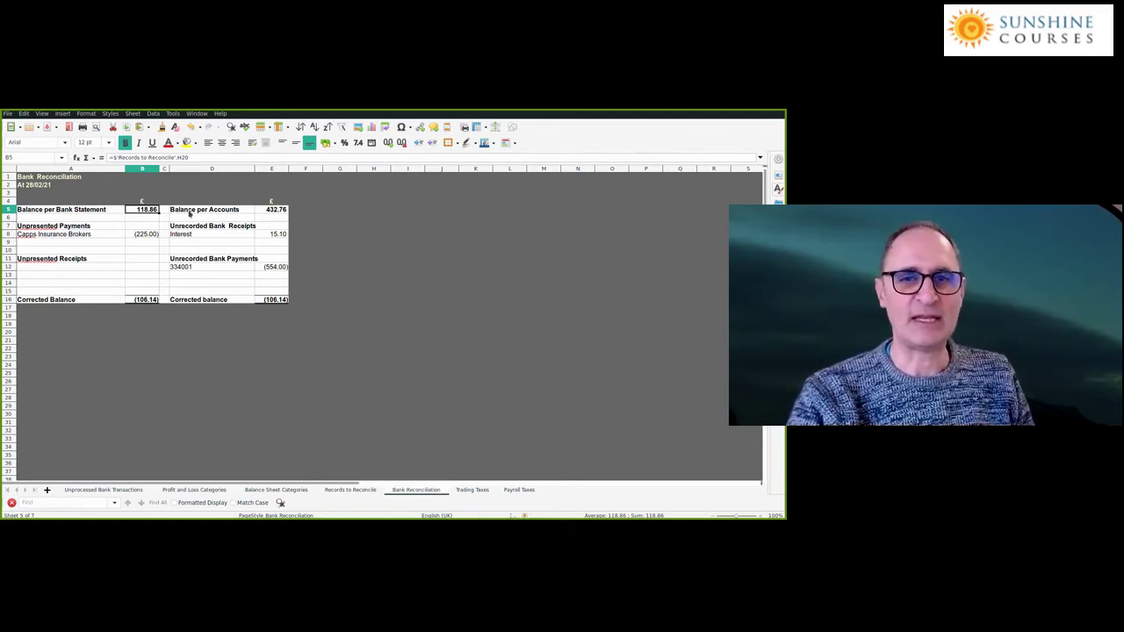
{"action": "left_click", "coordinate": [273, 210]}
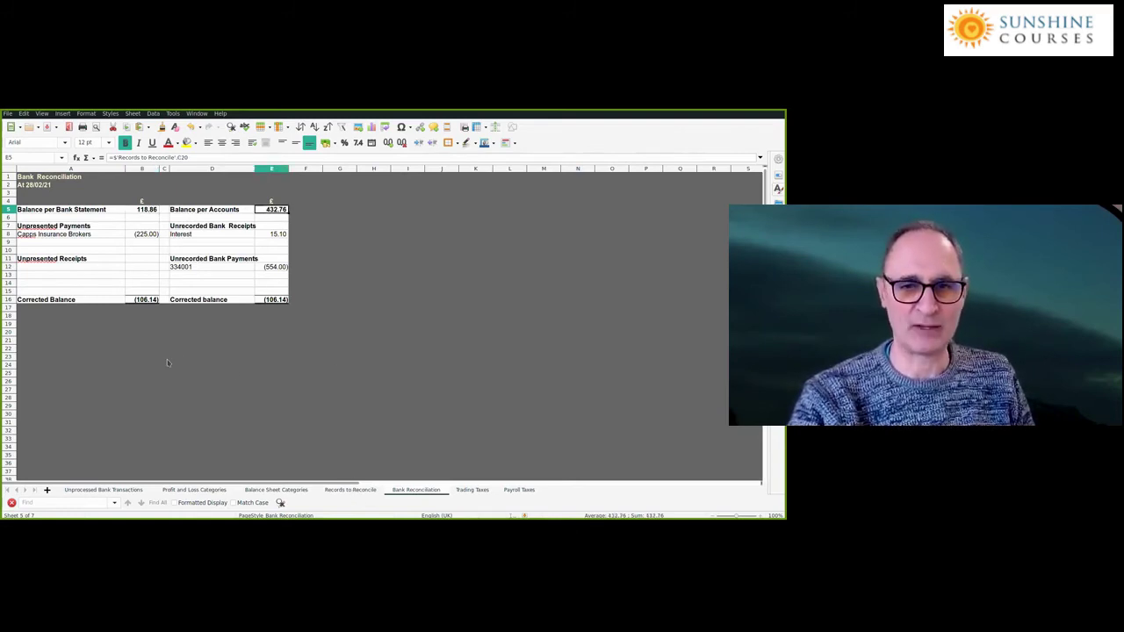
{"action": "key", "text": "ctrl+Page_Up"}
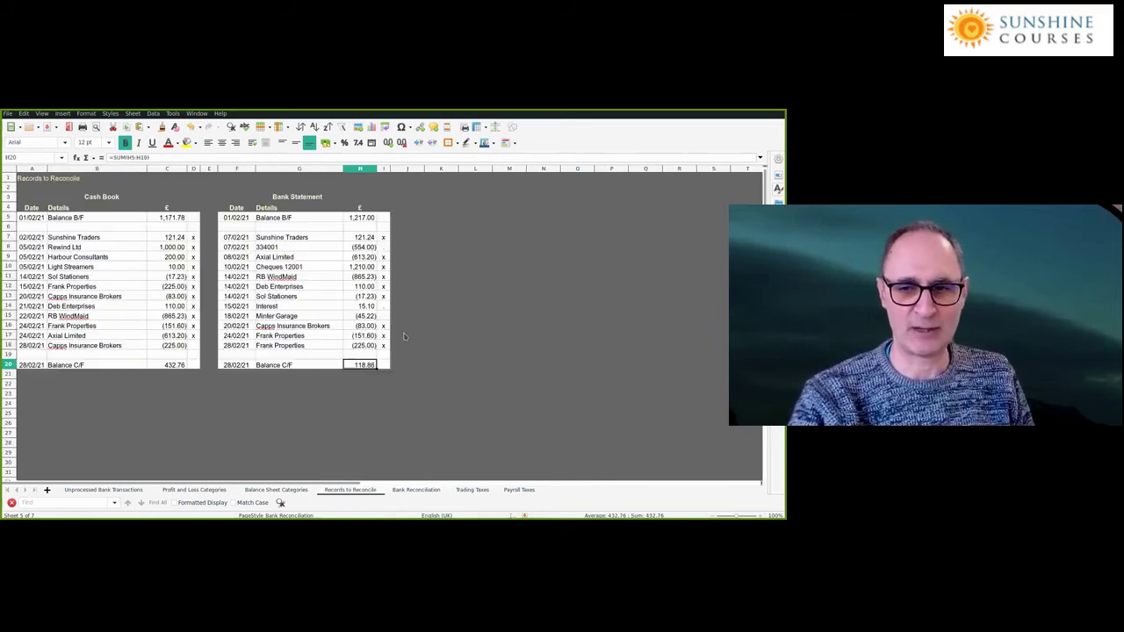
{"action": "key", "text": "Left"}
{"action": "key", "text": "Left"}
{"action": "key", "text": "Left"}
{"action": "key", "text": "Left"}
{"action": "key", "text": "Left"}
{"action": "key", "text": "ctrl+Page_Down"}
{"action": "key", "text": "ctrl+Page_Up"}
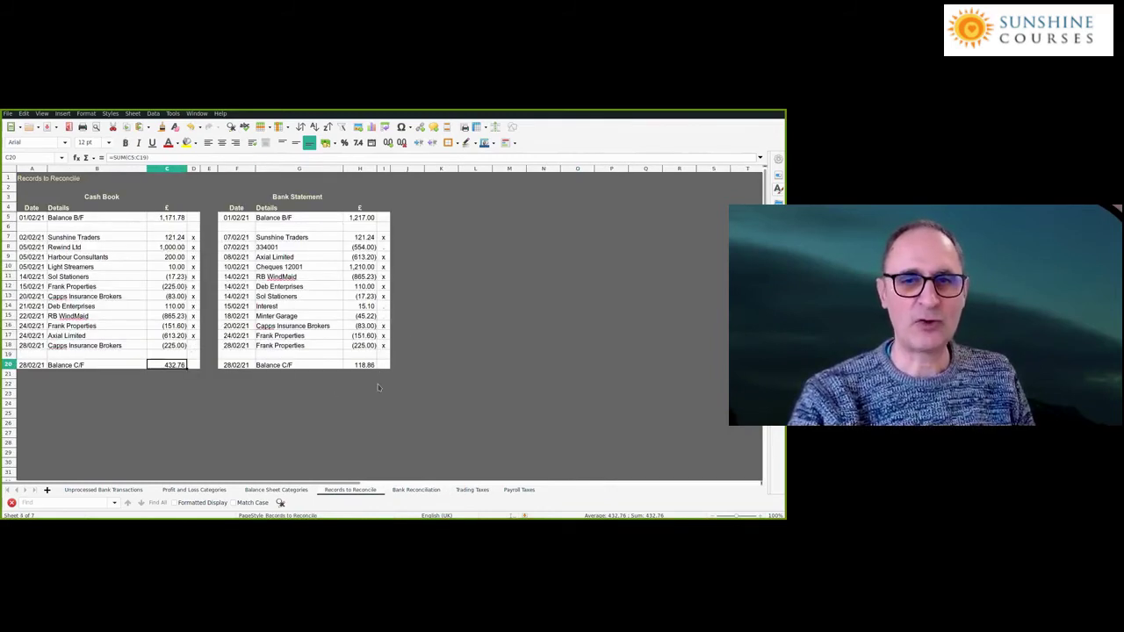
{"action": "left_click", "coordinate": [400, 490]}
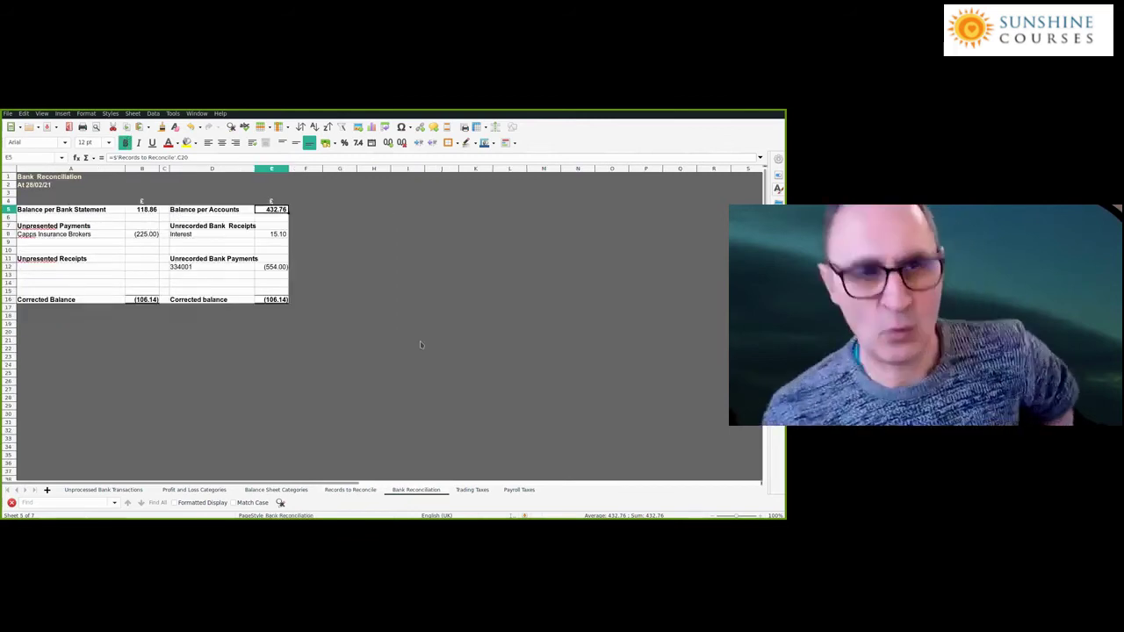
Compare the Unpresented Payments section with the unmarked Capps Insurance Brokers payment in the cash book and the last bank statement payment
{"action": "left_click", "coordinate": [76, 227]}
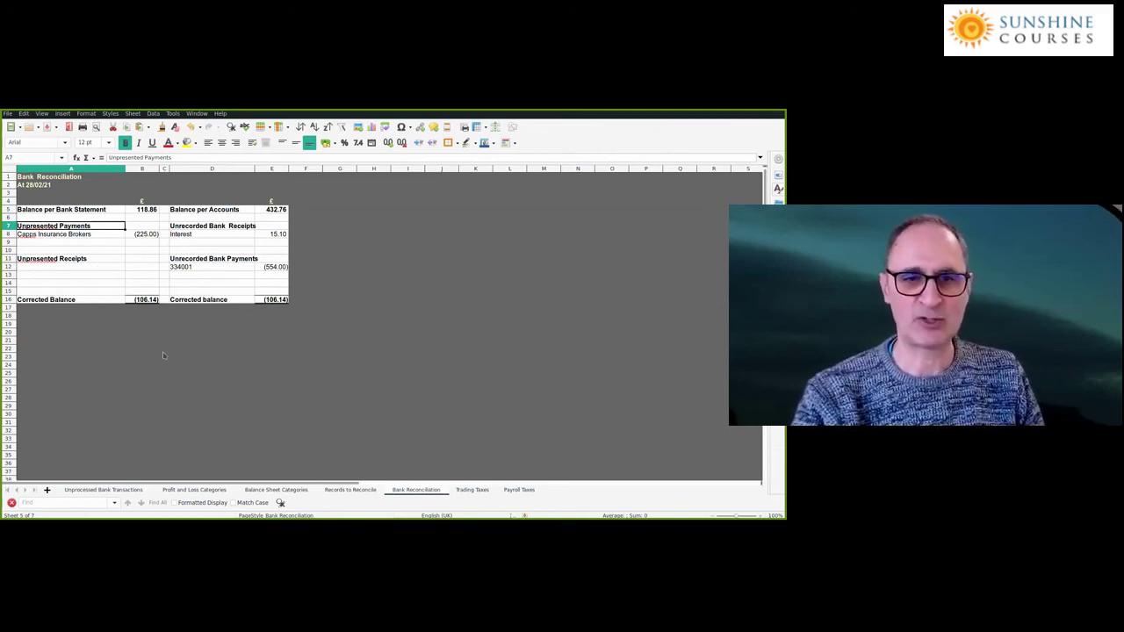
{"action": "key", "text": "ctrl+Page_Up"}
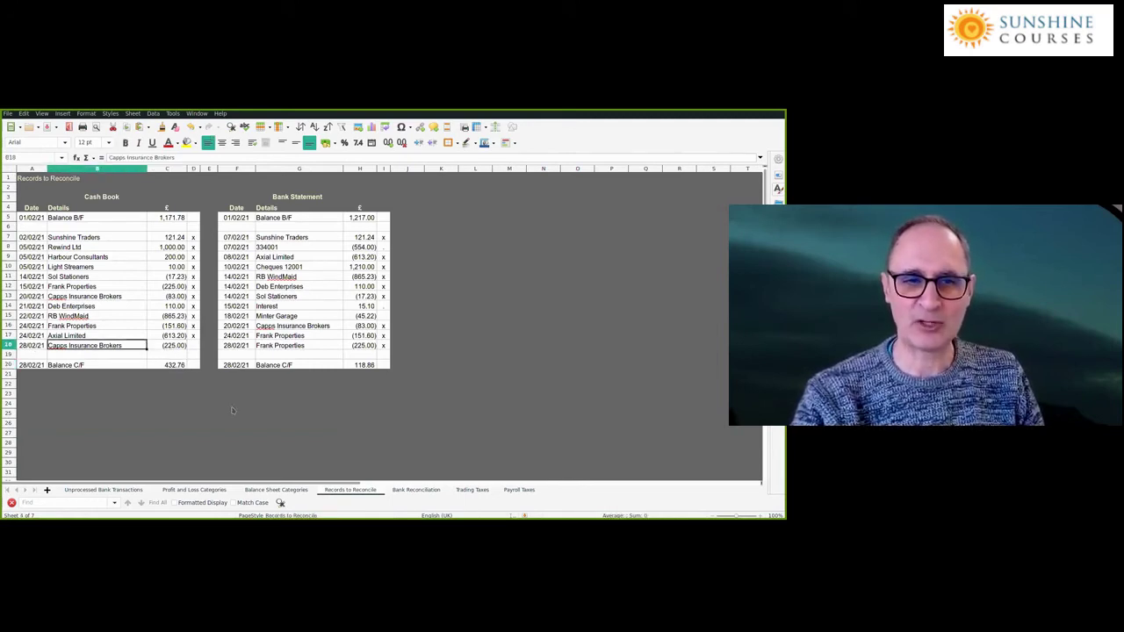
{"action": "key", "text": "Right"}
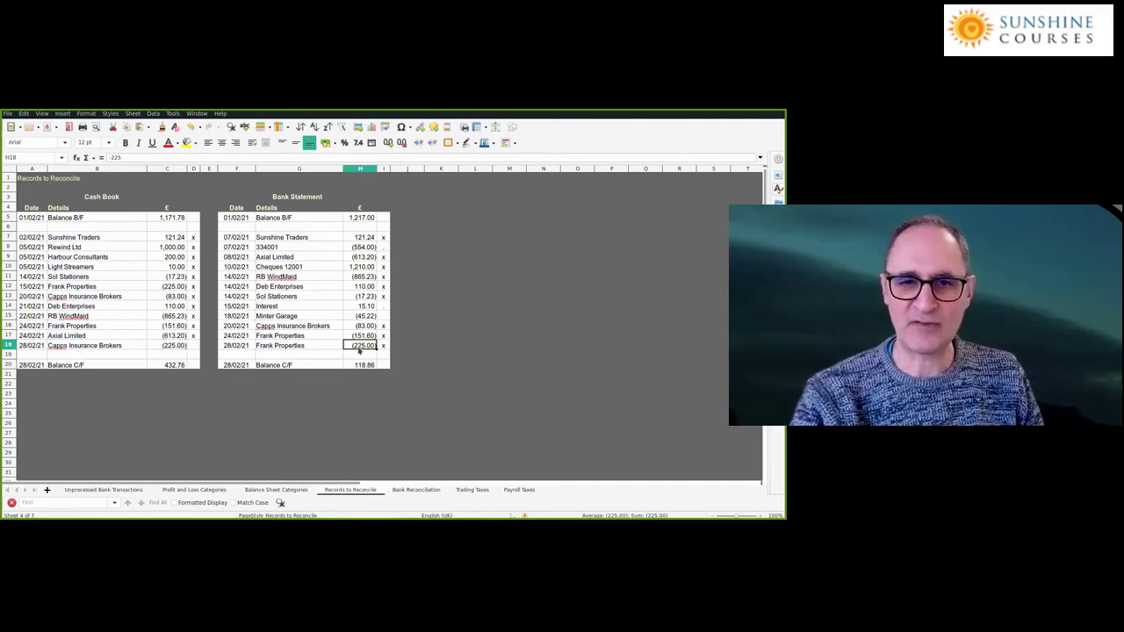
{"action": "left_click", "coordinate": [172, 348]}
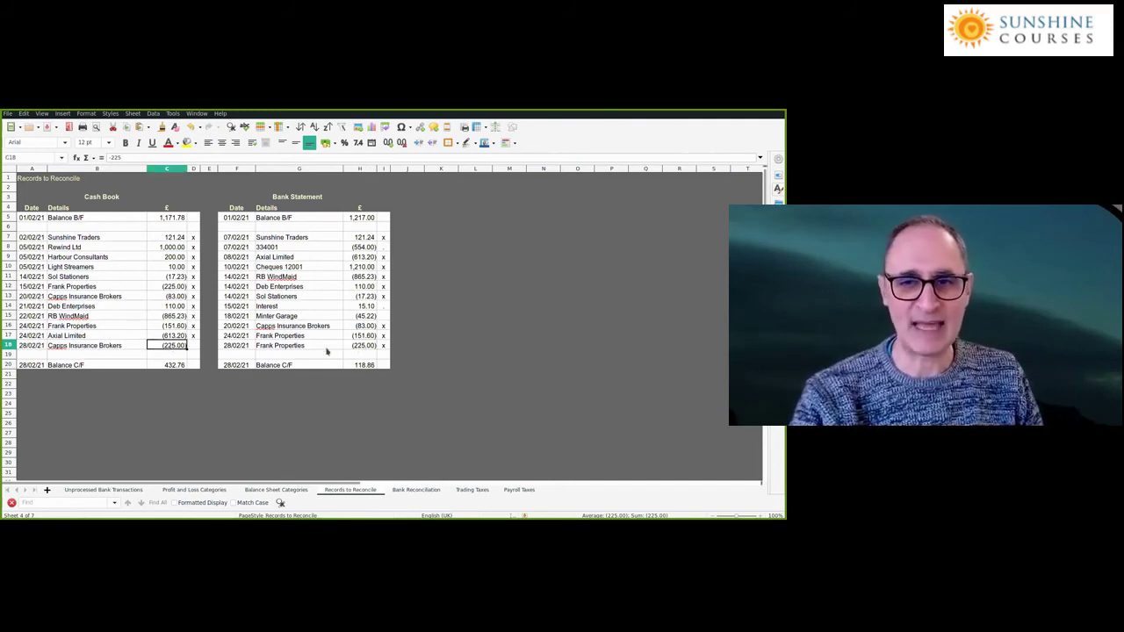
Compare the 15/02/21 Frank Properties and the unmarked Capps Insurance Brokers cash book payments with the last bank statement payment
{"action": "left_click", "coordinate": [384, 346]}
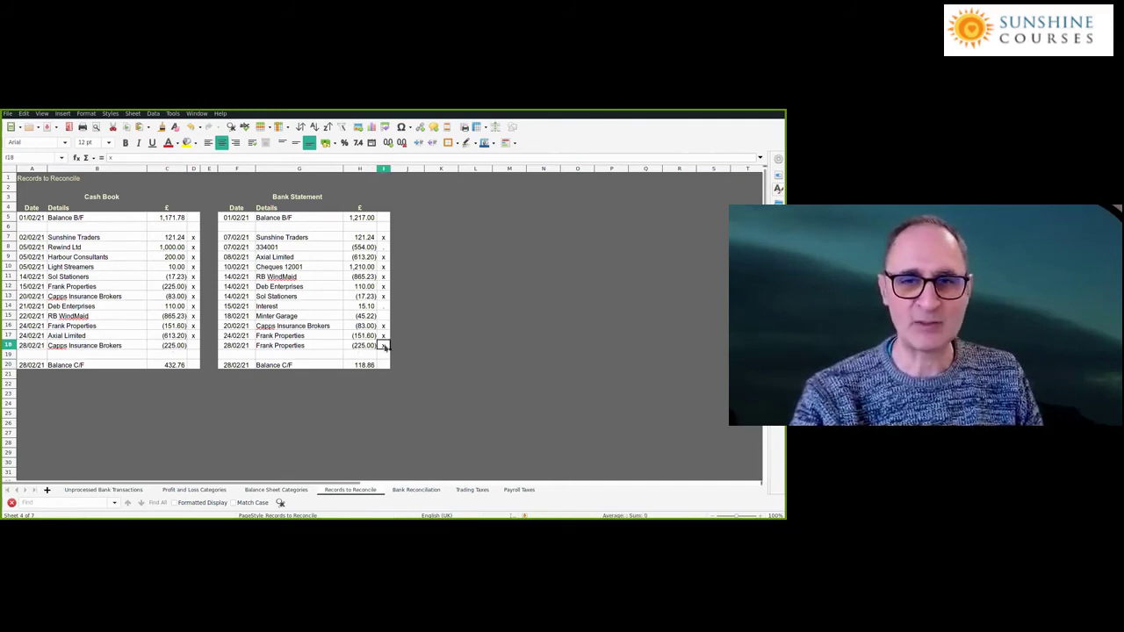
{"action": "left_click", "coordinate": [155, 289]}
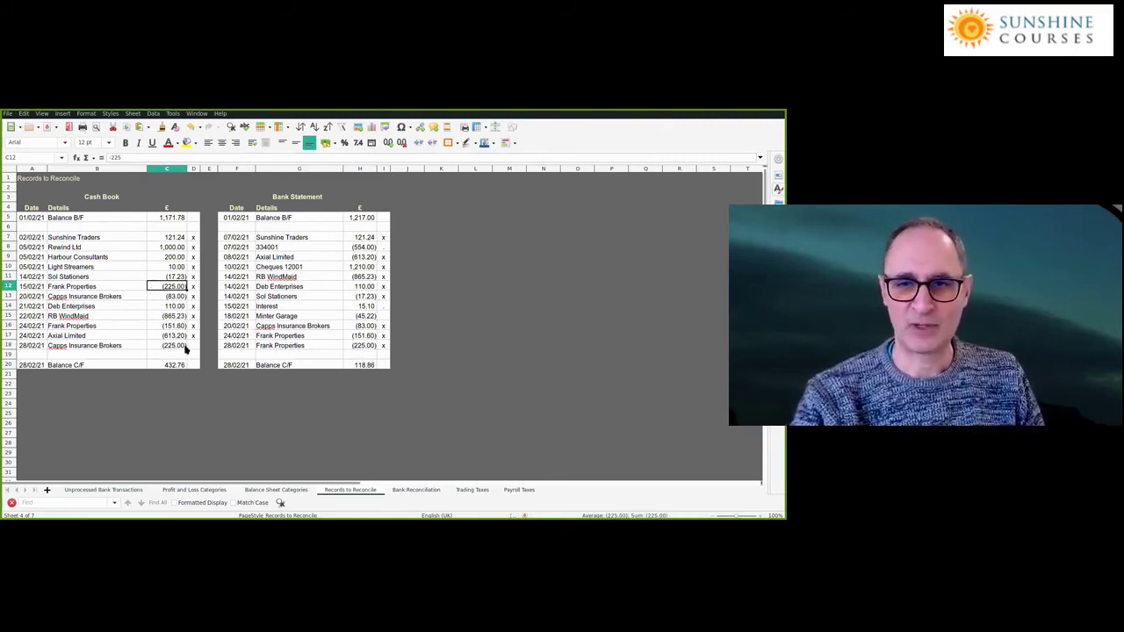
{"action": "key", "text": "Right"}
{"action": "key", "text": "Right"}
{"action": "key", "text": "Right"}
{"action": "key", "text": "Right"}
{"action": "key", "text": "Right"}
{"action": "key", "text": "Down"}
{"action": "key", "text": "Down"}
{"action": "key", "text": "Down"}
{"action": "key", "text": "Down"}
{"action": "key", "text": "Down"}
{"action": "key", "text": "Down"}
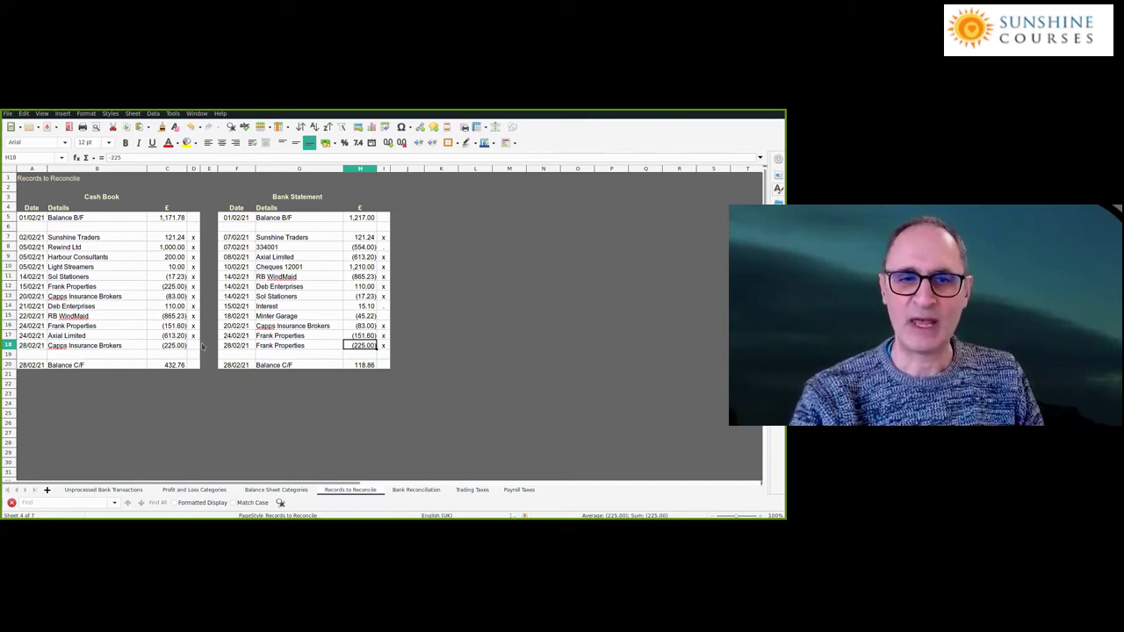
{"action": "left_click", "coordinate": [175, 348]}
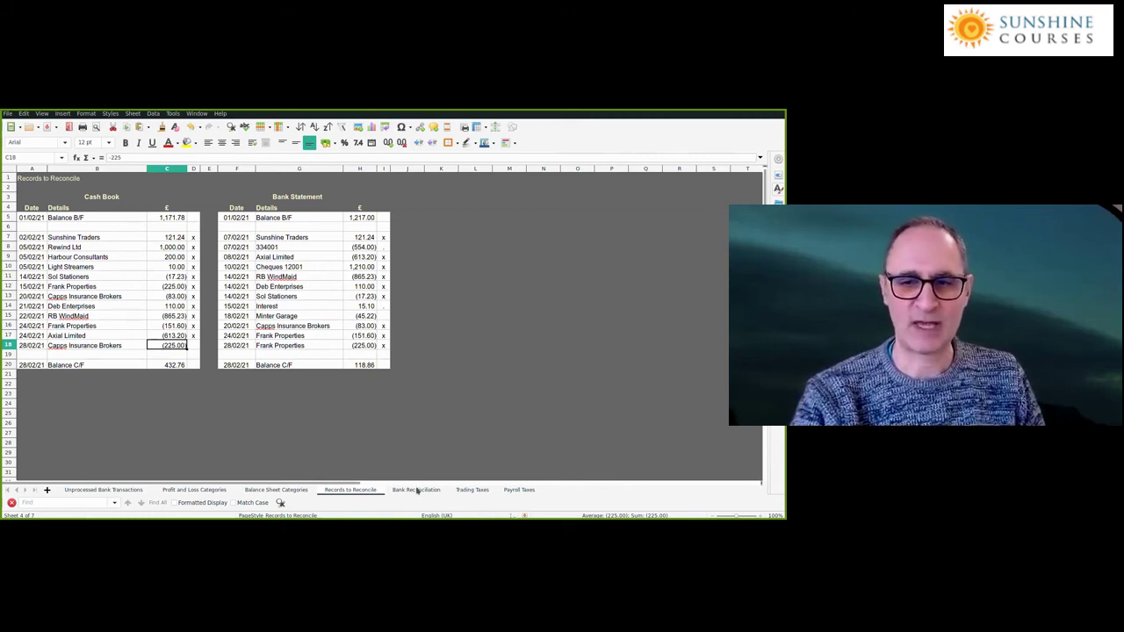
Review the balance per bank statement, the unpresented Capps Insurance Brokers payment and the corrected balance formula on the Bank Reconciliation sheet
{"action": "key", "text": "ctrl+Page_Down"}
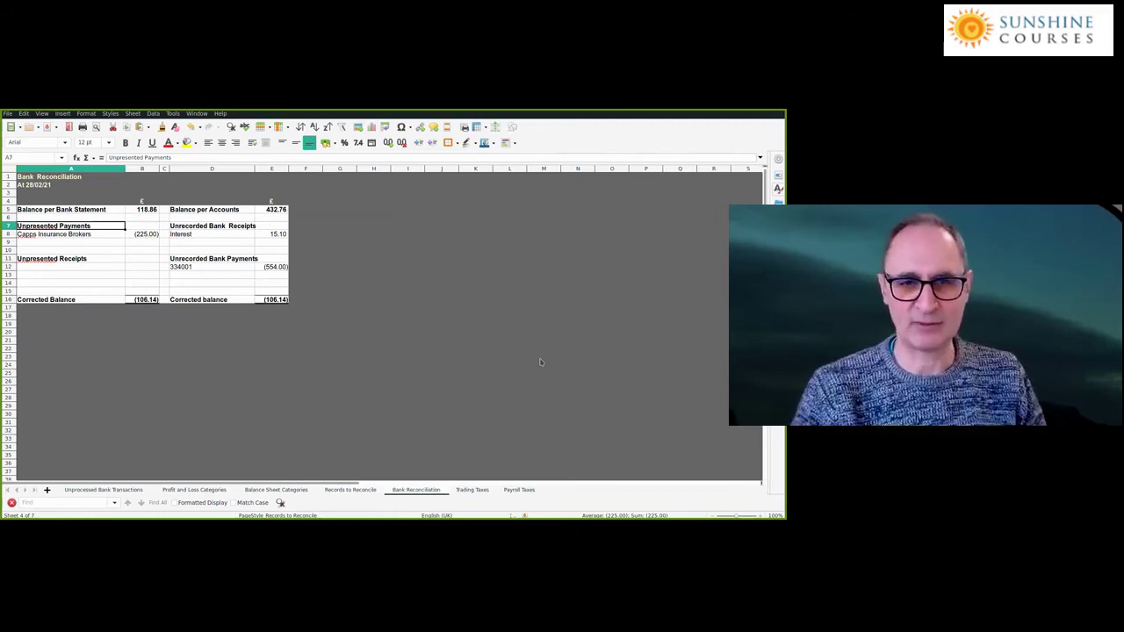
{"action": "key", "text": "Up"}
{"action": "key", "text": "Up"}
{"action": "key", "text": "Right"}
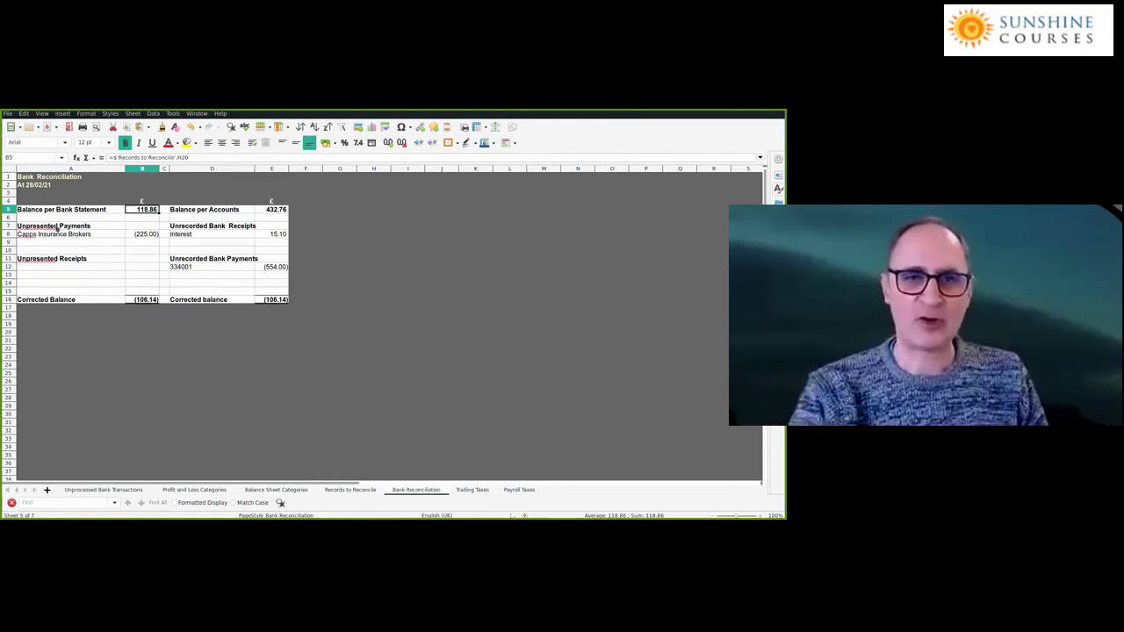
{"action": "left_click", "coordinate": [57, 237]}
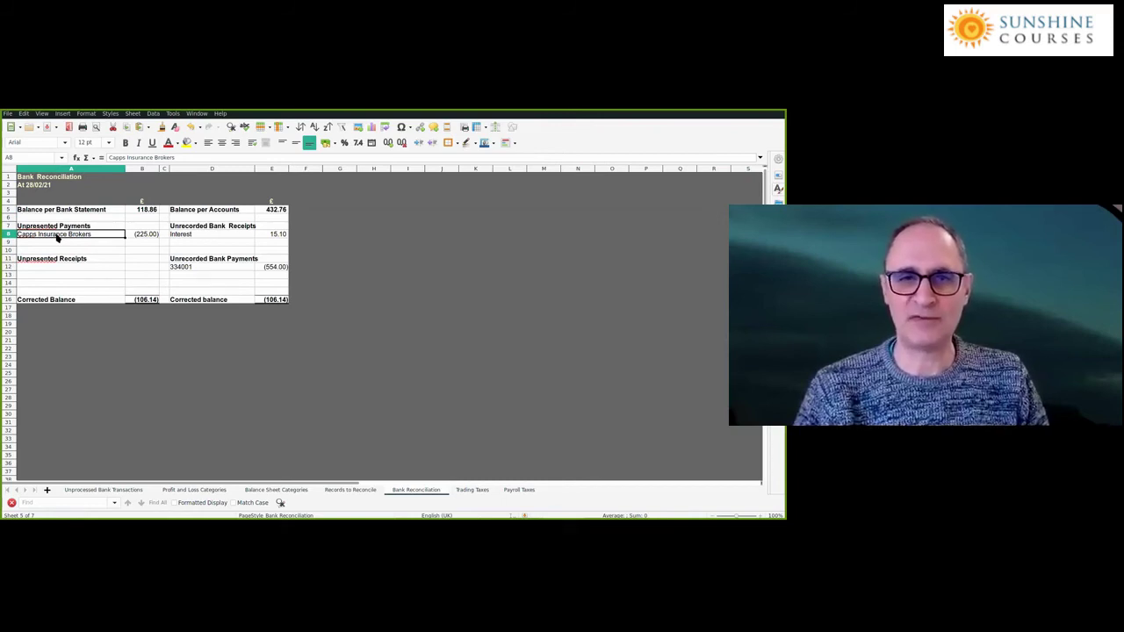
{"action": "left_click", "coordinate": [139, 234]}
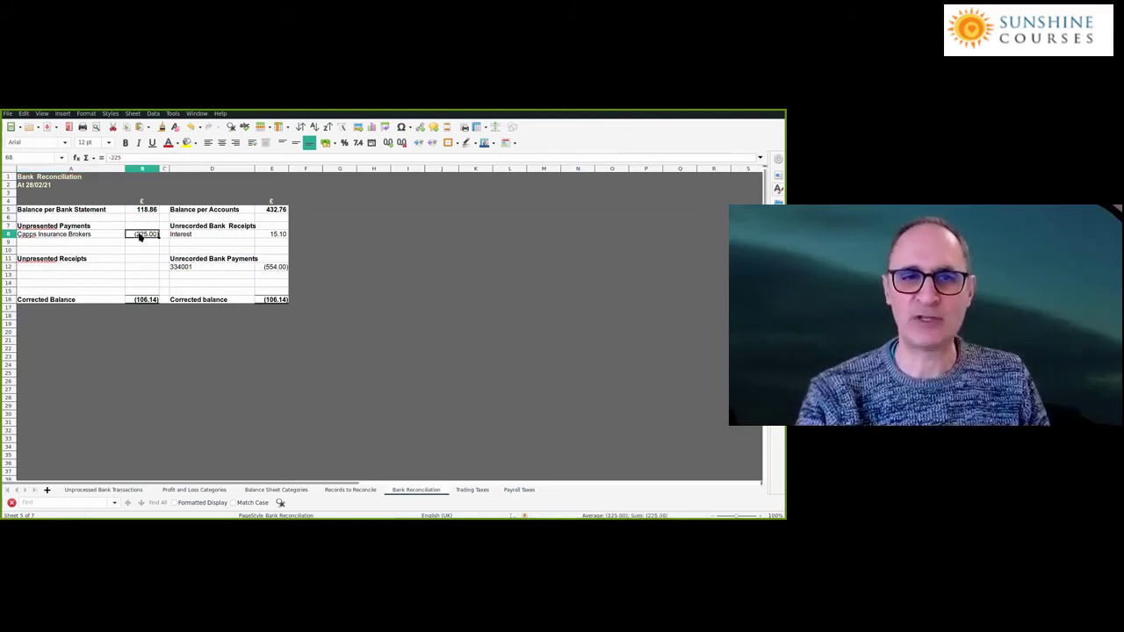
{"action": "left_click", "coordinate": [139, 300]}
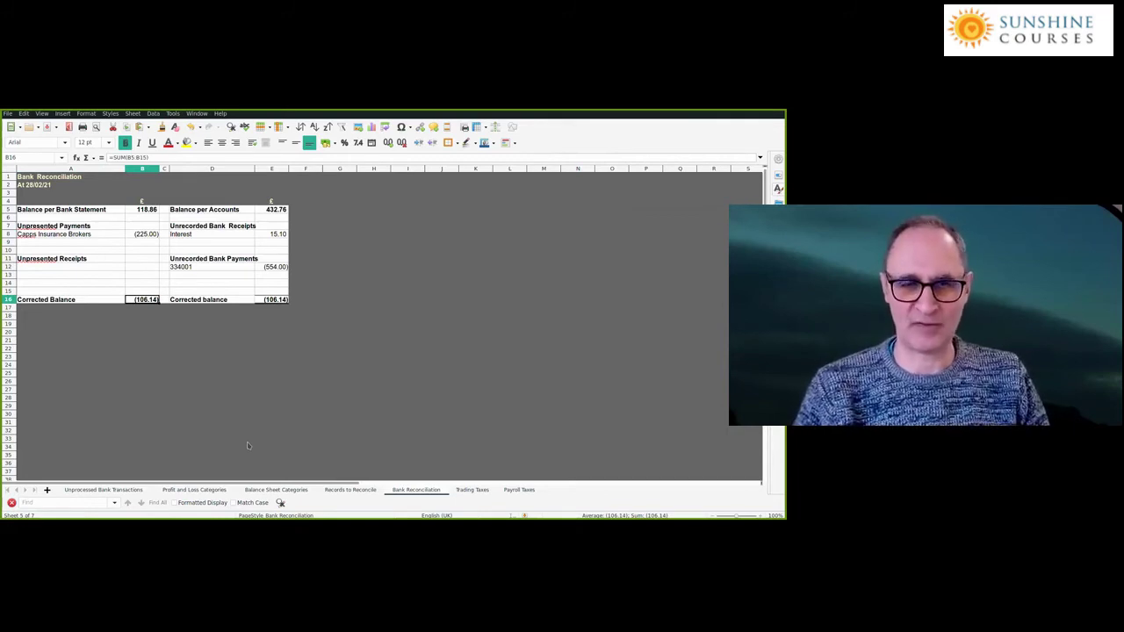
{"action": "left_click", "coordinate": [133, 236]}
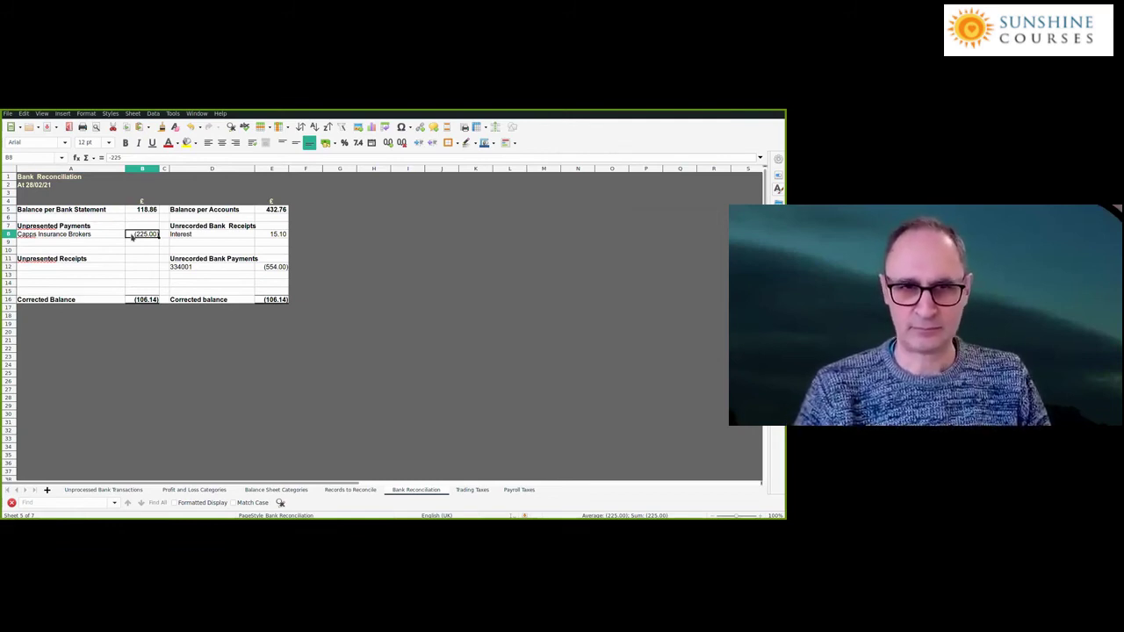
Examine the Unpresented Receipts section of the bank reconciliation and save the workbook
{"action": "left_click", "coordinate": [96, 260]}
{"action": "left_click", "coordinate": [93, 267]}
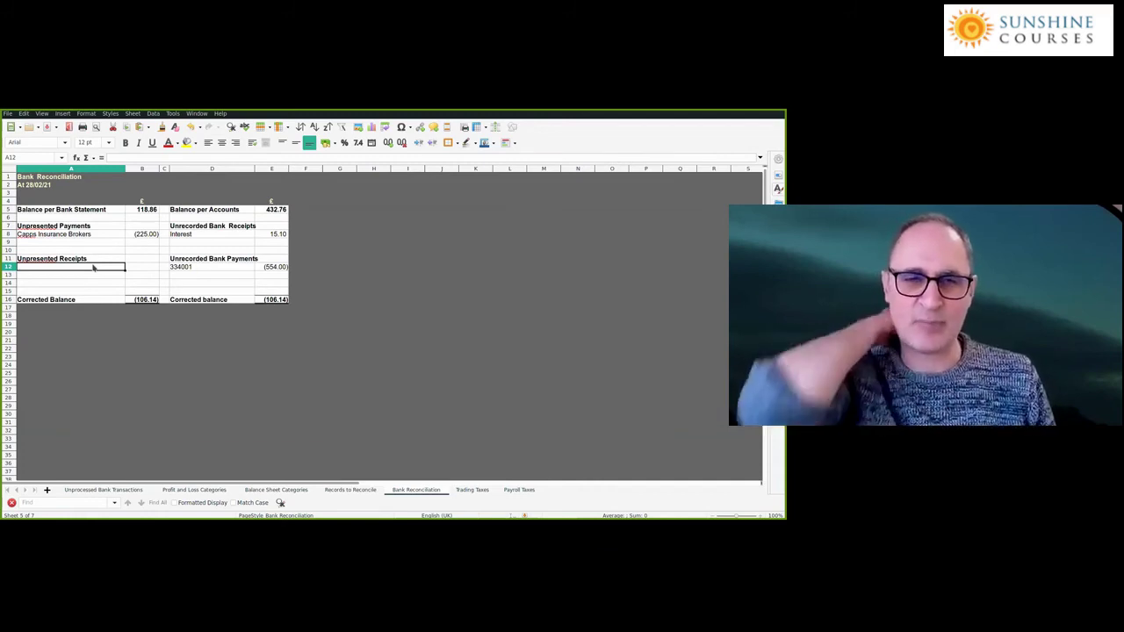
{"action": "key", "text": "ctrl+s"}
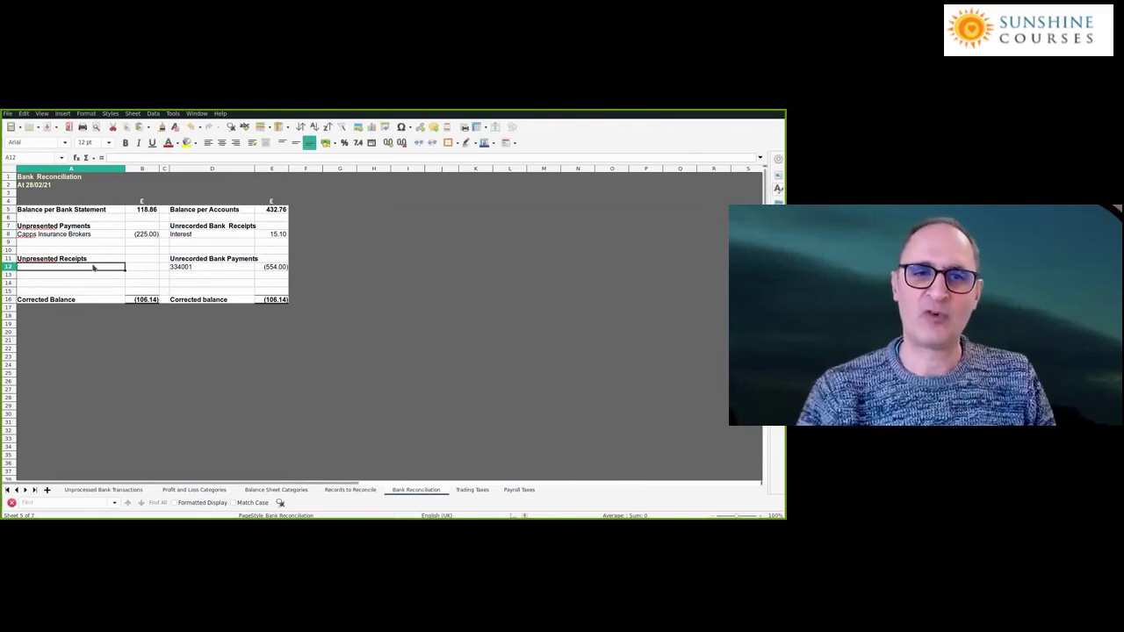
{"action": "left_click", "coordinate": [142, 268]}
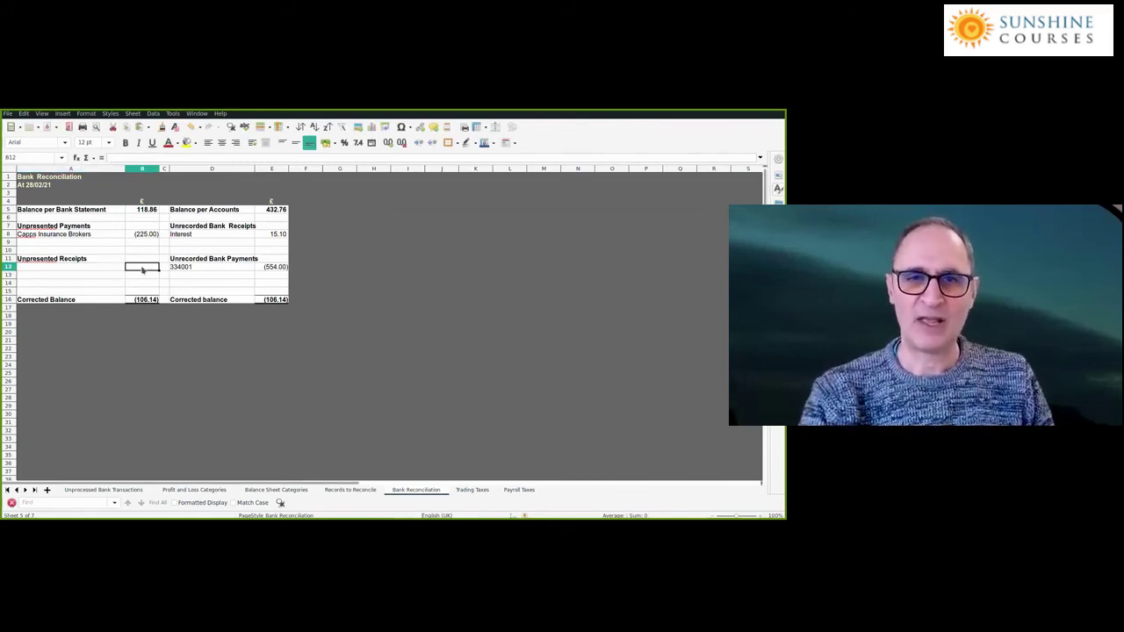
{"action": "left_click", "coordinate": [90, 269]}
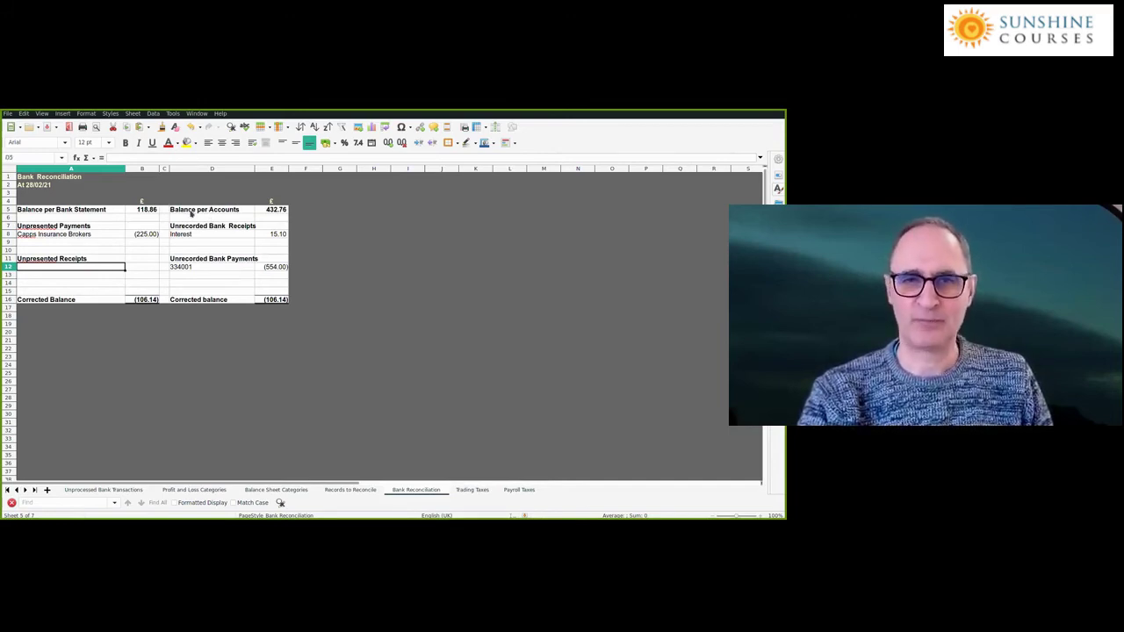
Check the balance per accounts and the unrecorded Interest receipt against the cash book closing balance and the bank statement entry
{"action": "left_click", "coordinate": [269, 213]}
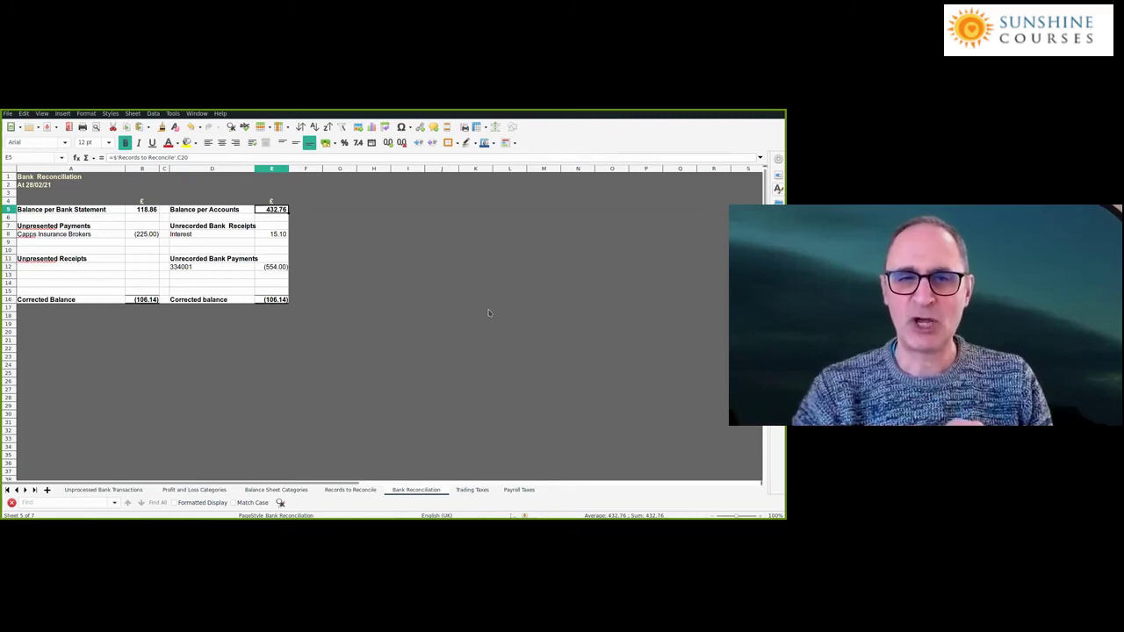
{"action": "left_click", "coordinate": [344, 490]}
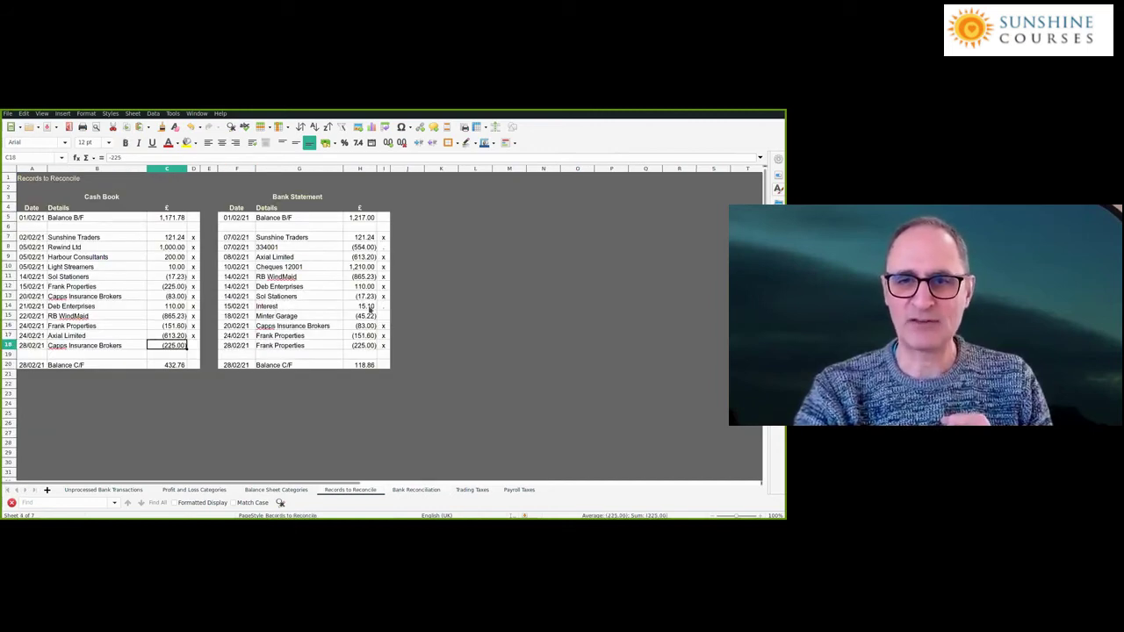
{"action": "left_click", "coordinate": [370, 307]}
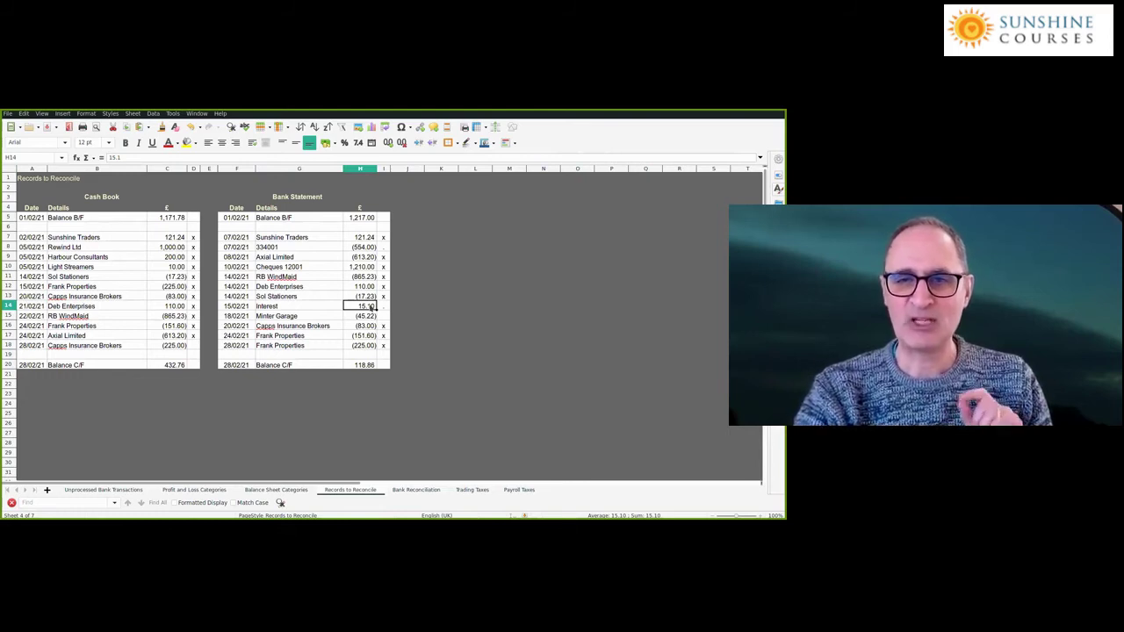
{"action": "left_click", "coordinate": [418, 491]}
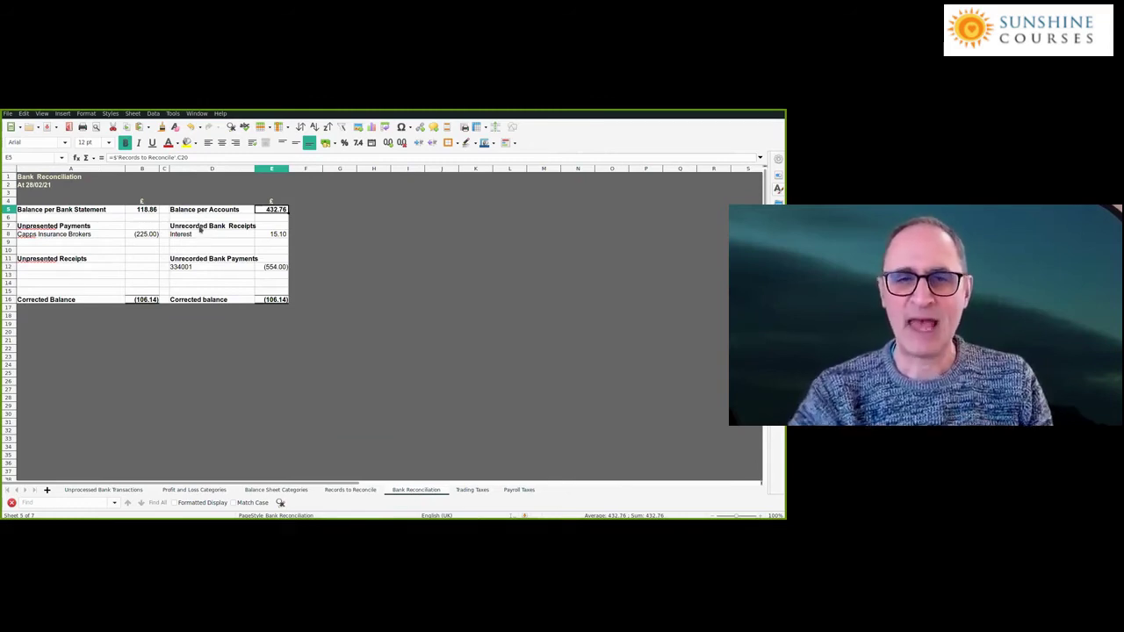
{"action": "left_click", "coordinate": [274, 233]}
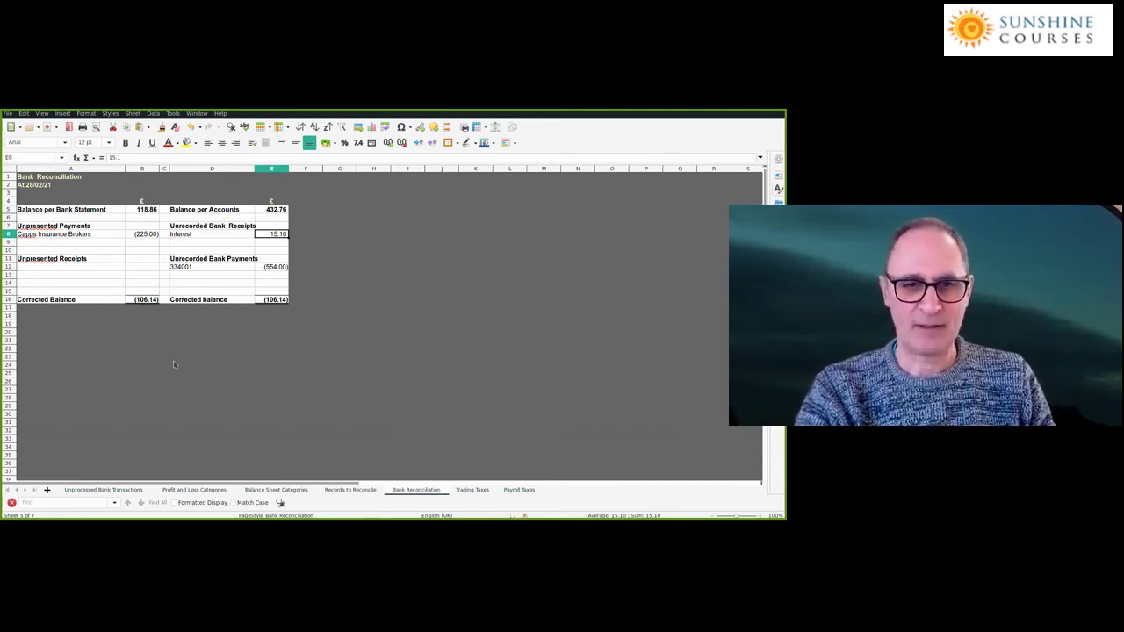
{"action": "key", "text": "ctrl+Page_Up"}
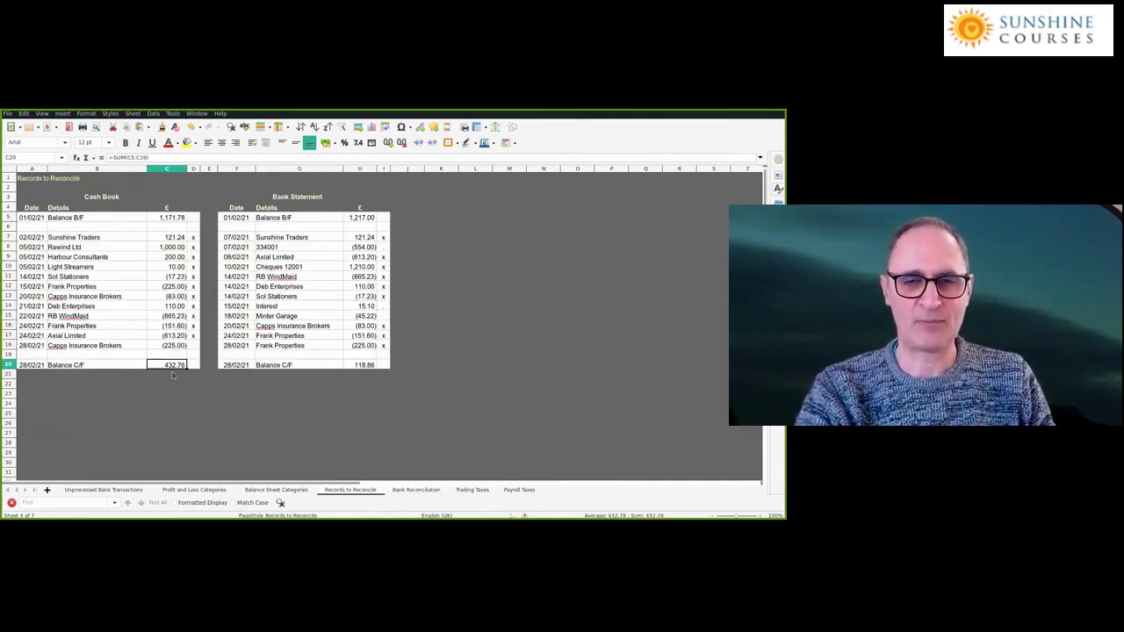
{"action": "left_click", "coordinate": [425, 492]}
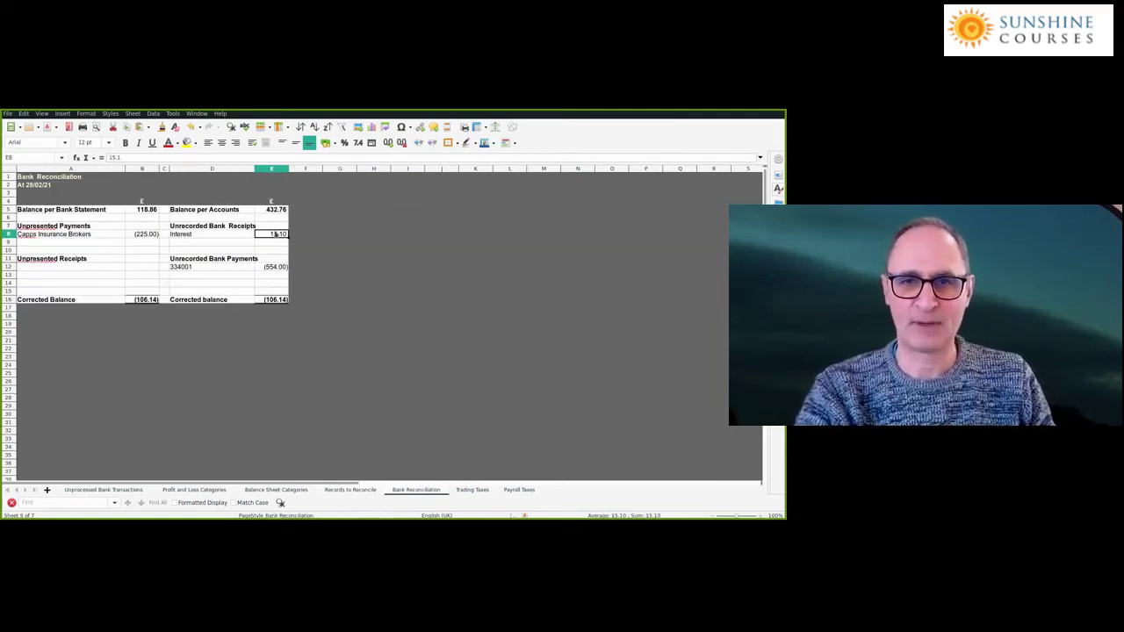
Compare the unmarked 334001 payment in the bank statement with its entry under Unrecorded Bank Payments
{"action": "left_click", "coordinate": [366, 490]}
{"action": "left_click", "coordinate": [370, 249]}
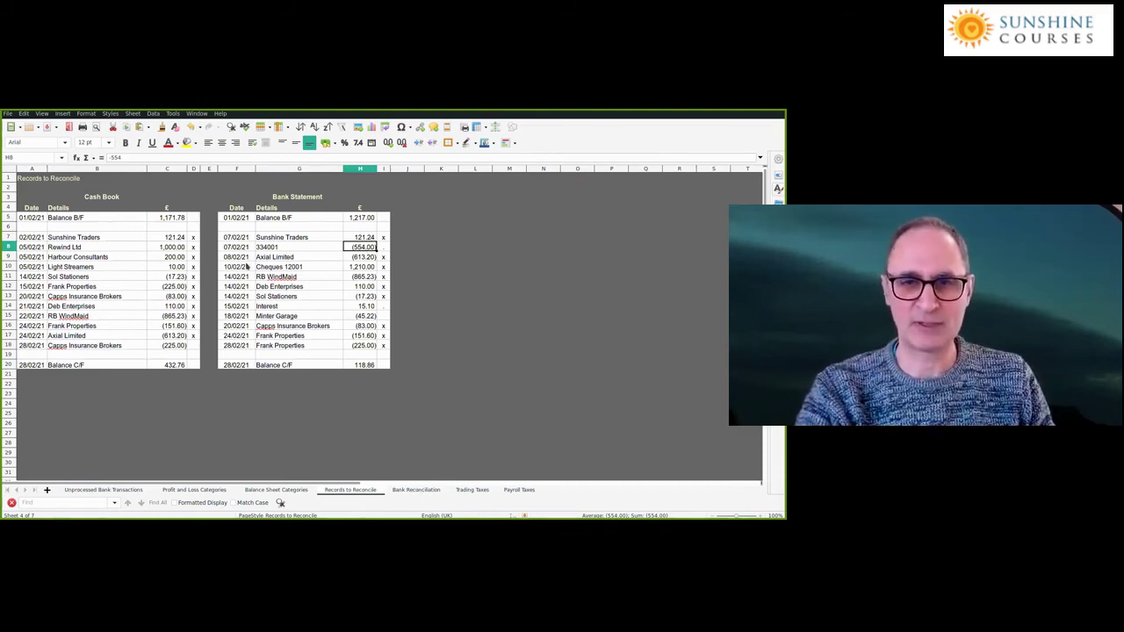
{"action": "key", "text": "ctrl+Page_Down"}
{"action": "key", "text": "ctrl+Page_Up"}
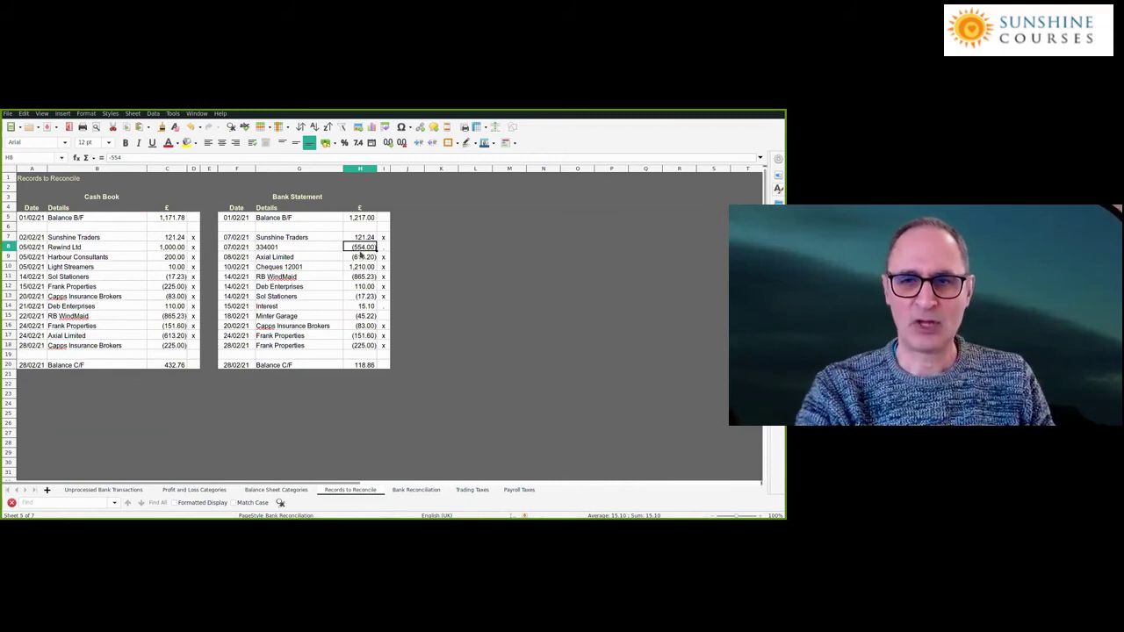
{"action": "key", "text": "ctrl+Page_Down"}
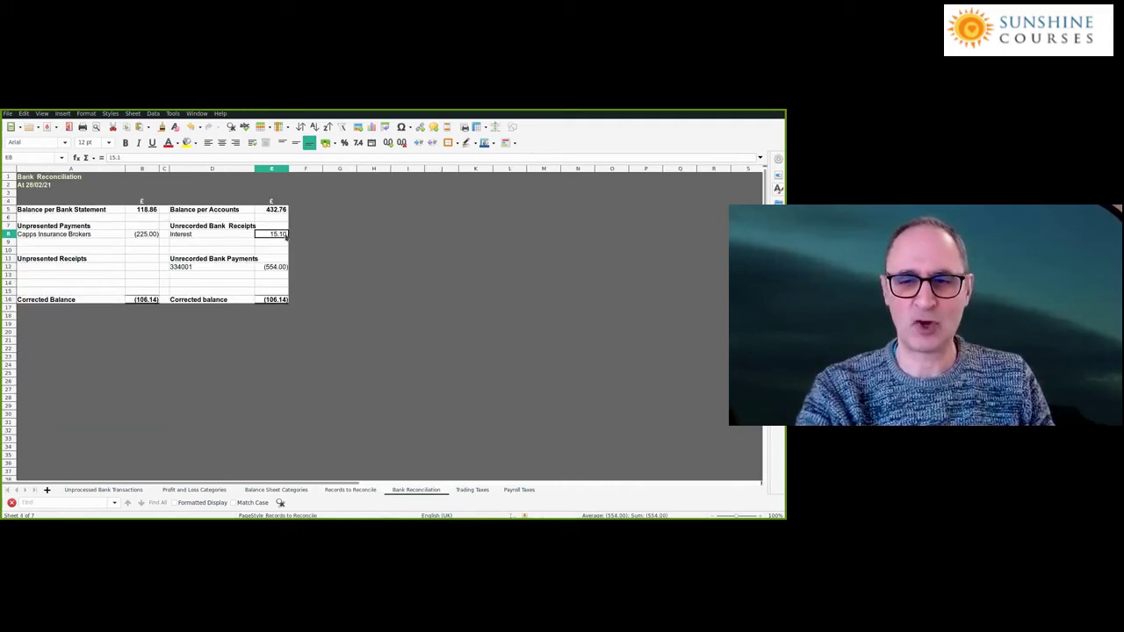
{"action": "left_click", "coordinate": [271, 267]}
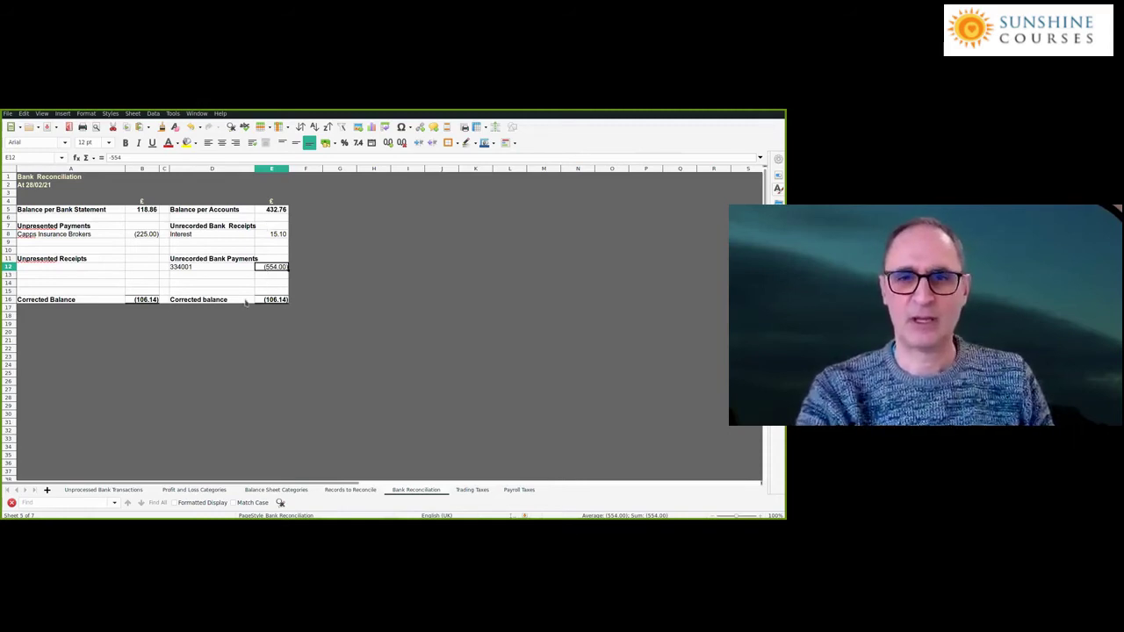
Compare the two corrected balances on the reconciliation and check the Capps Insurance Brokers, Interest and 334001 amounts behind them
{"action": "left_click", "coordinate": [139, 300]}
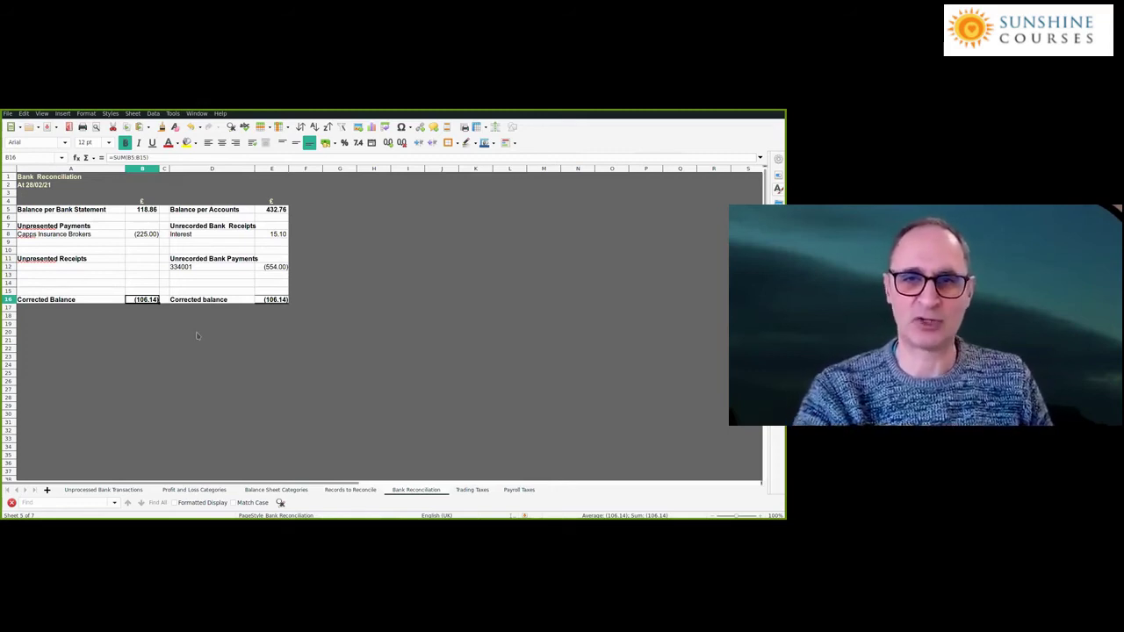
{"action": "left_click", "coordinate": [277, 317]}
{"action": "left_click", "coordinate": [277, 300]}
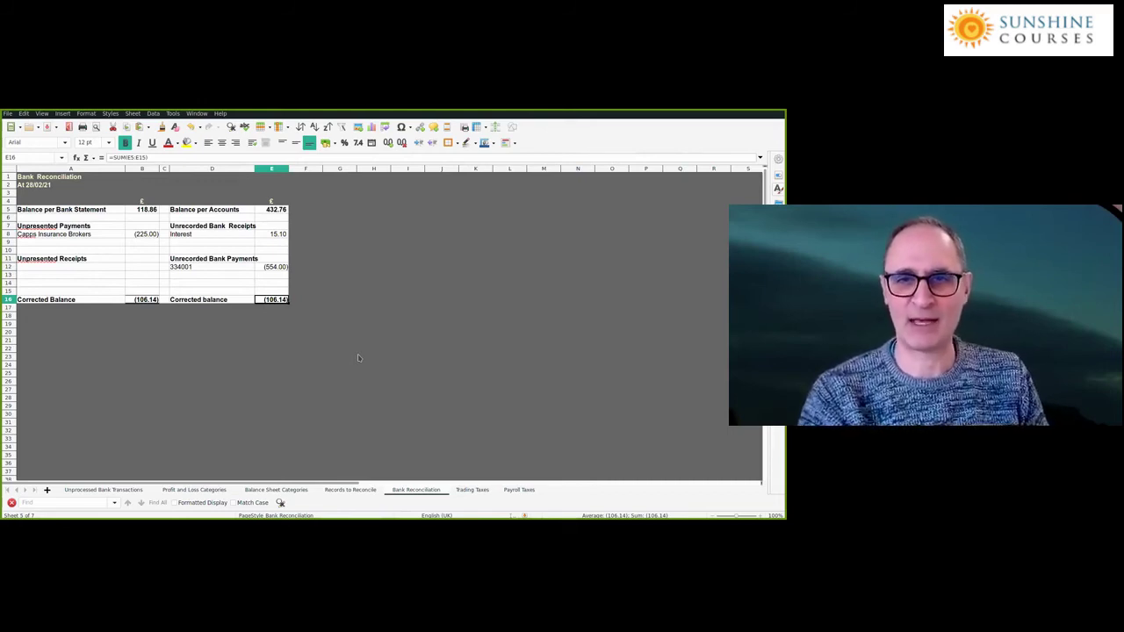
{"action": "left_click", "coordinate": [145, 234]}
{"action": "left_click", "coordinate": [272, 234]}
{"action": "left_click", "coordinate": [272, 267]}
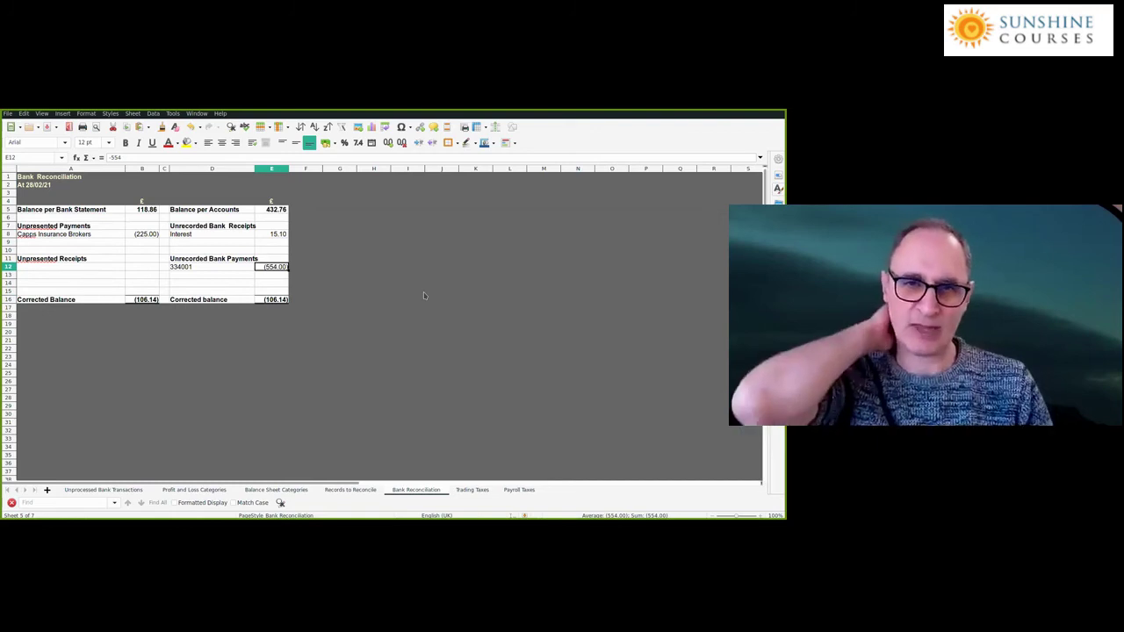
Review the unpresented Capps Insurance Brokers entry as the adjustment to the balance per bank statement
{"action": "left_click", "coordinate": [96, 235]}
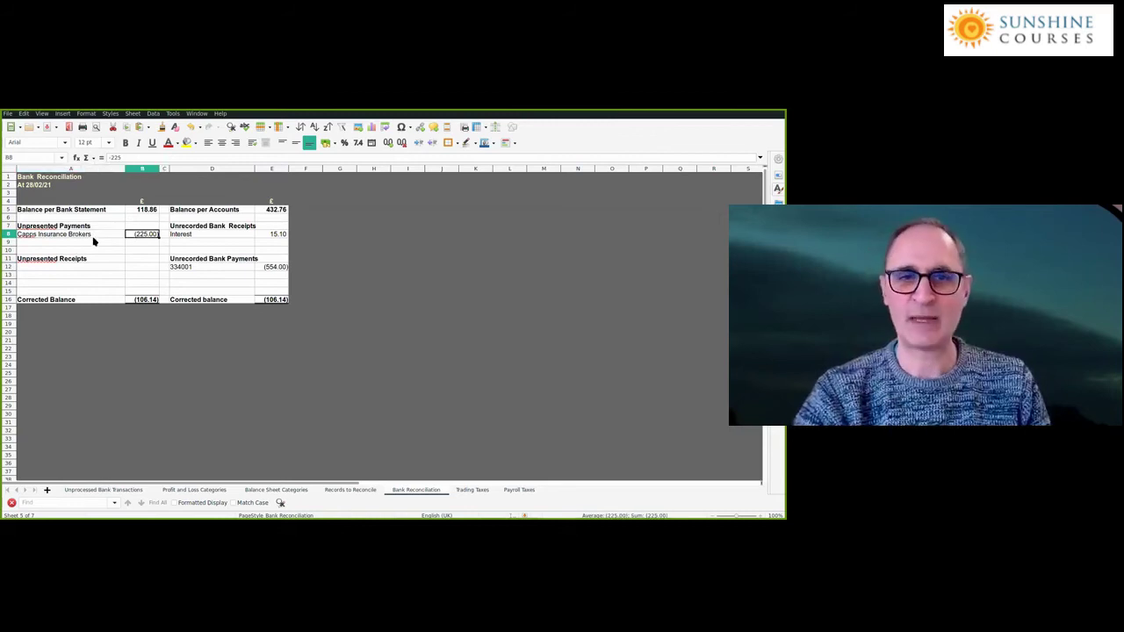
{"action": "left_click", "coordinate": [139, 236]}
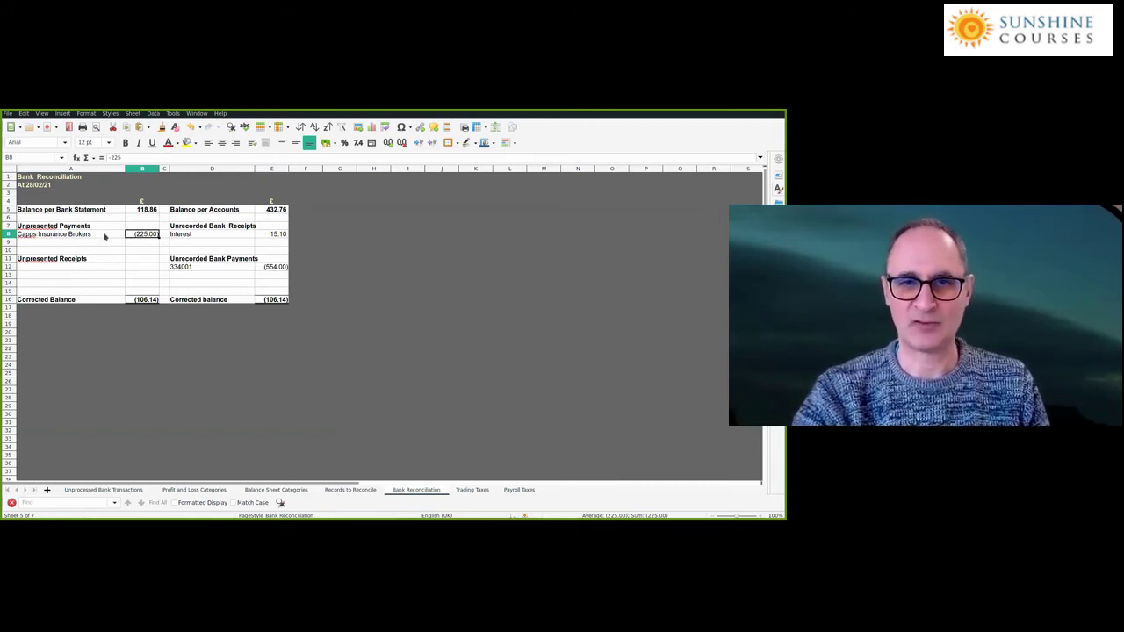
{"action": "left_click_drag", "start_coordinate": [105, 237], "coordinate": [132, 238]}
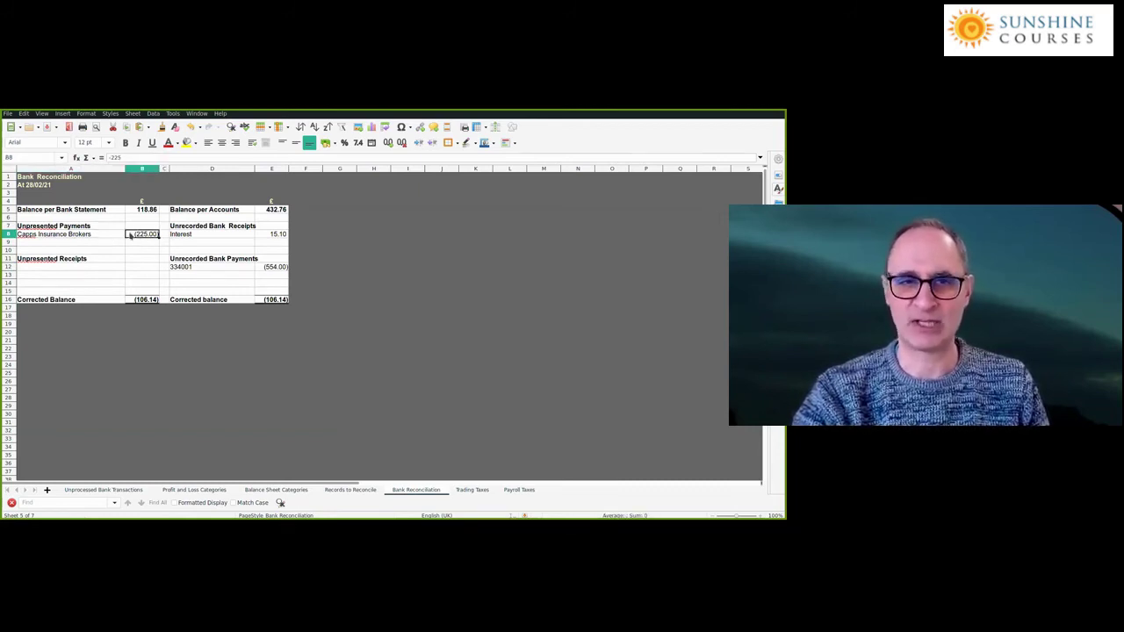
{"action": "left_click", "coordinate": [97, 236]}
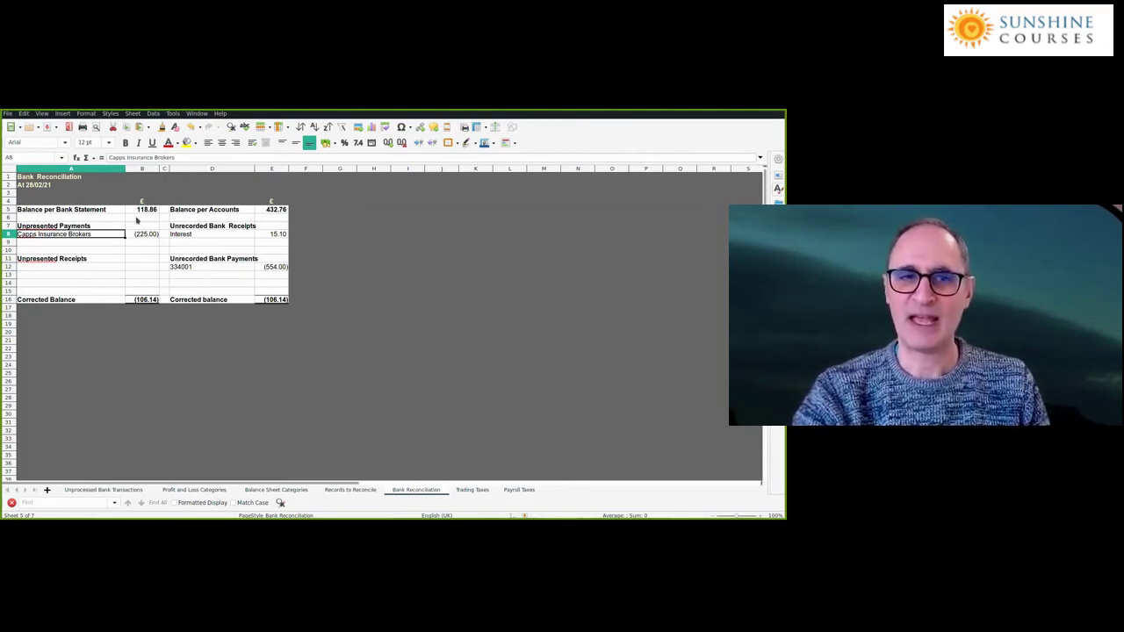
{"action": "left_click", "coordinate": [142, 210]}
{"action": "left_click", "coordinate": [141, 235]}
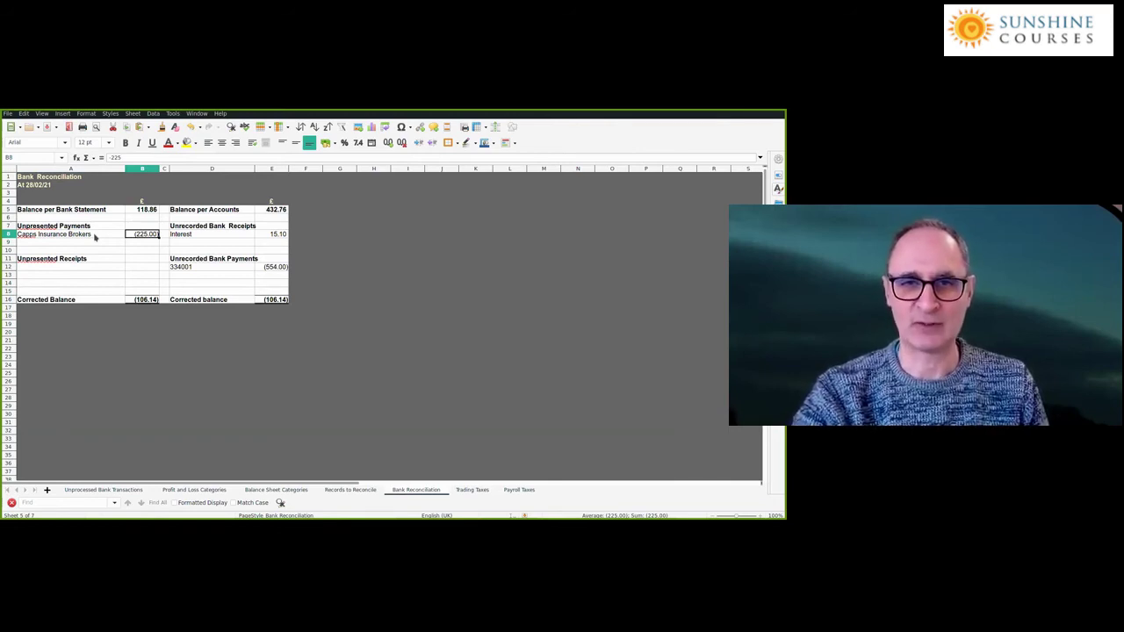
Review the Interest receipt and the 334001 payment as the unrecorded adjustments to the balance per accounts
{"action": "left_click", "coordinate": [209, 213]}
{"action": "left_click", "coordinate": [207, 226]}
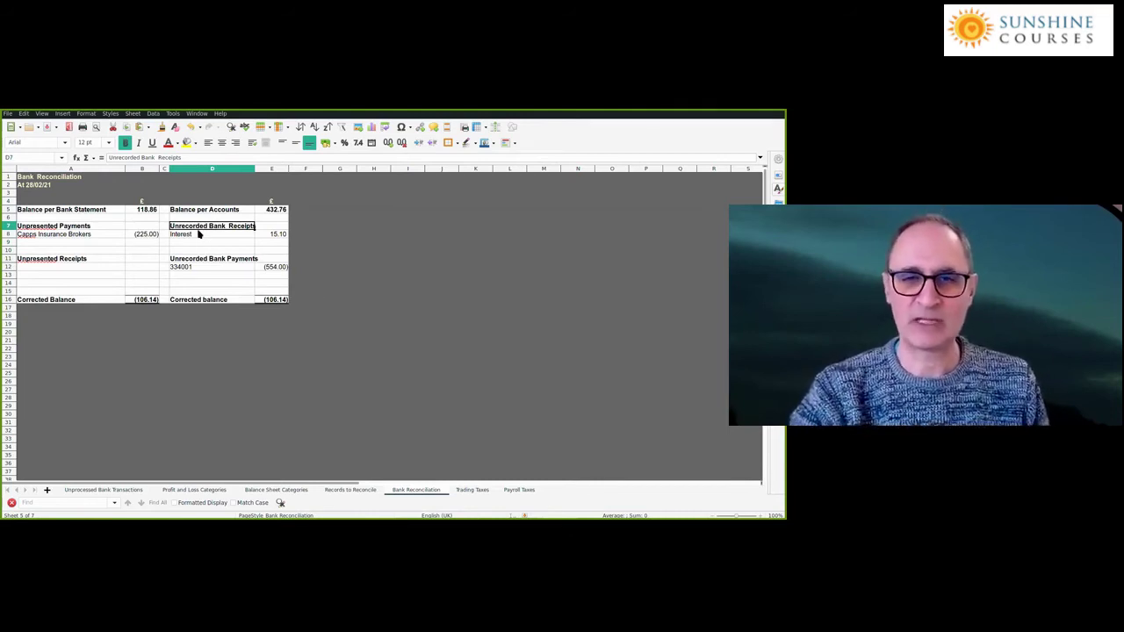
{"action": "left_click", "coordinate": [283, 235]}
{"action": "left_click", "coordinate": [235, 267]}
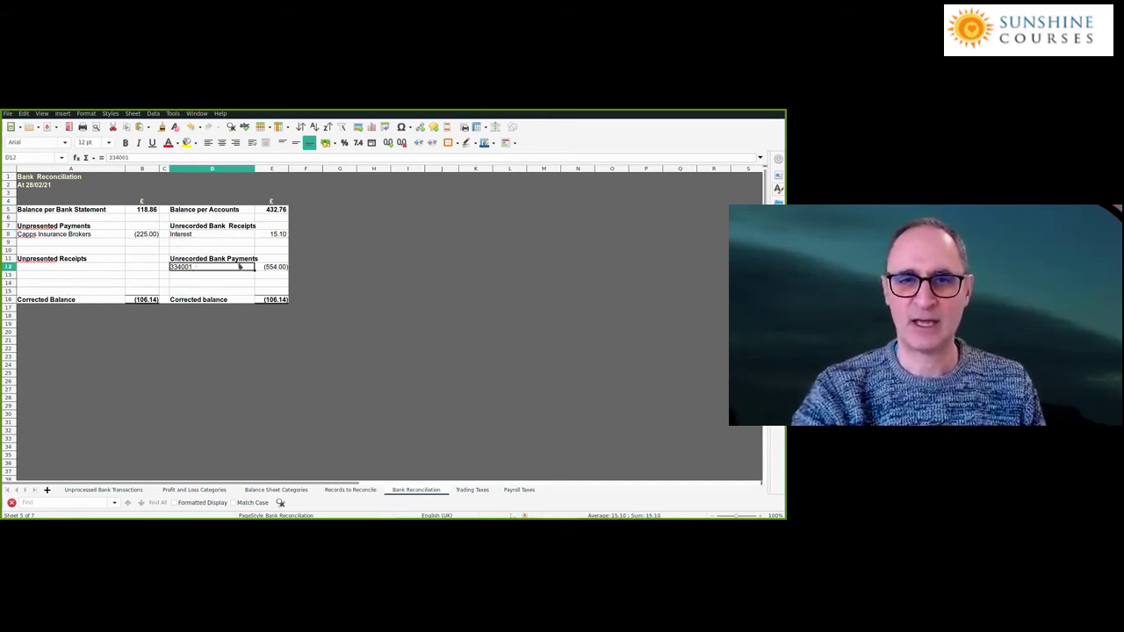
Compare the 334001 payment and the corrected balance on the reconciliation with the entries in Records to Reconcile
{"action": "left_click", "coordinate": [259, 267]}
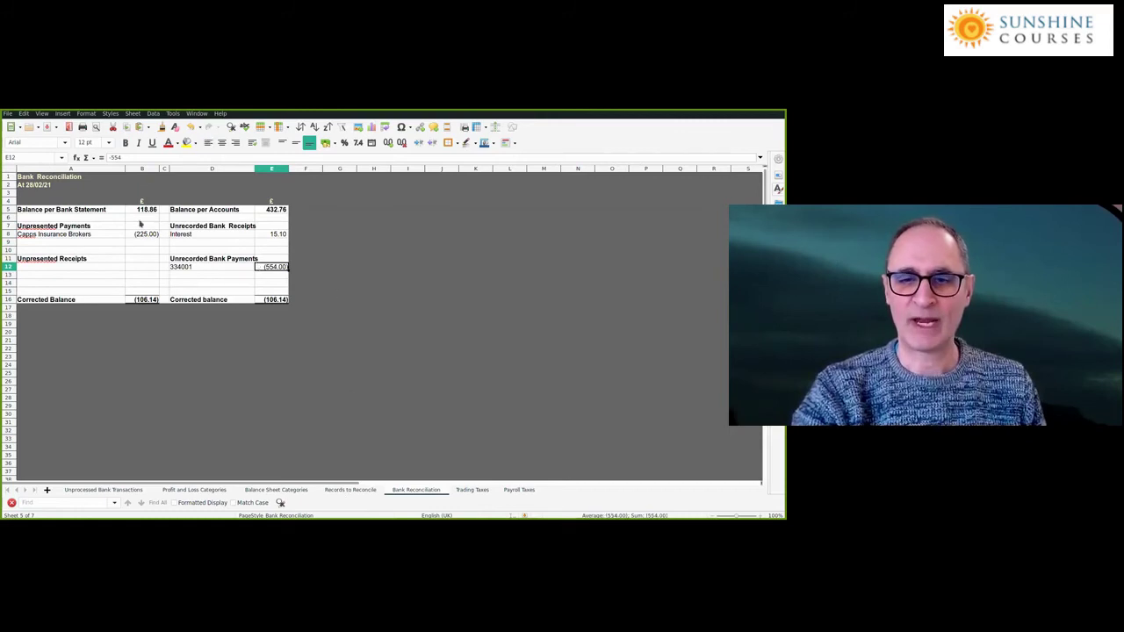
{"action": "key", "text": "ctrl+Page_Up"}
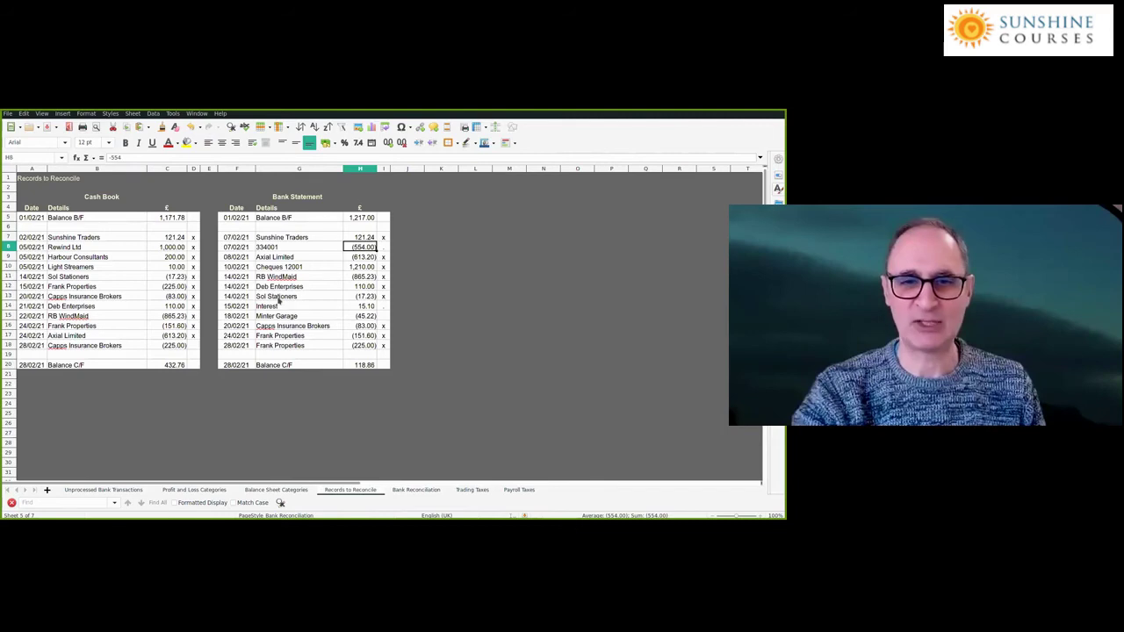
{"action": "key", "text": "ctrl+Page_Down"}
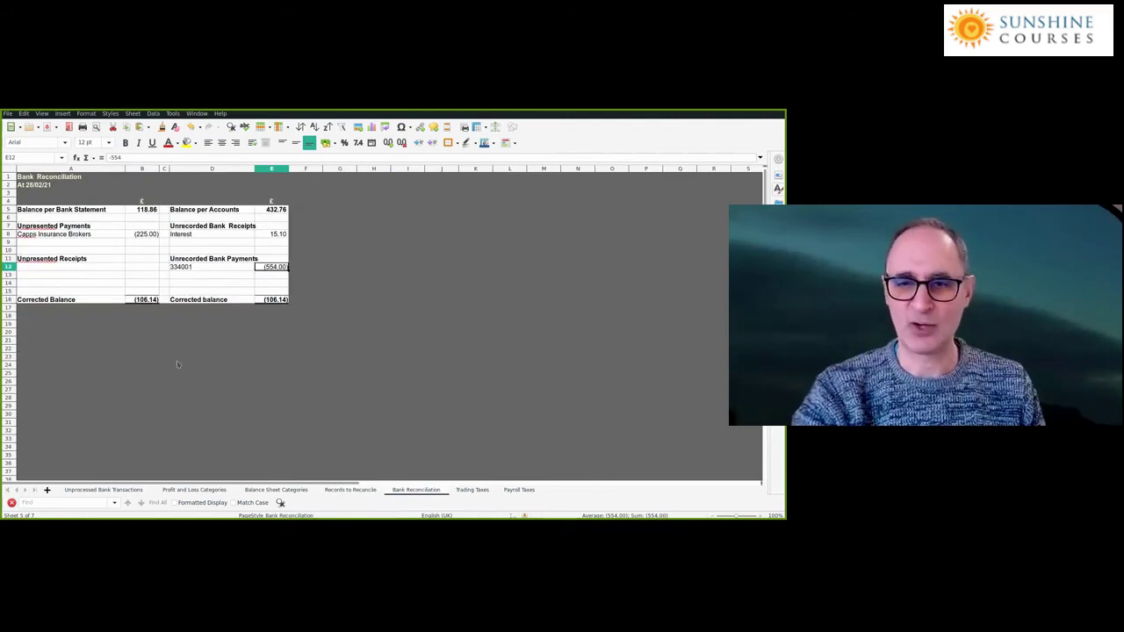
{"action": "key", "text": "ctrl+Page_Up"}
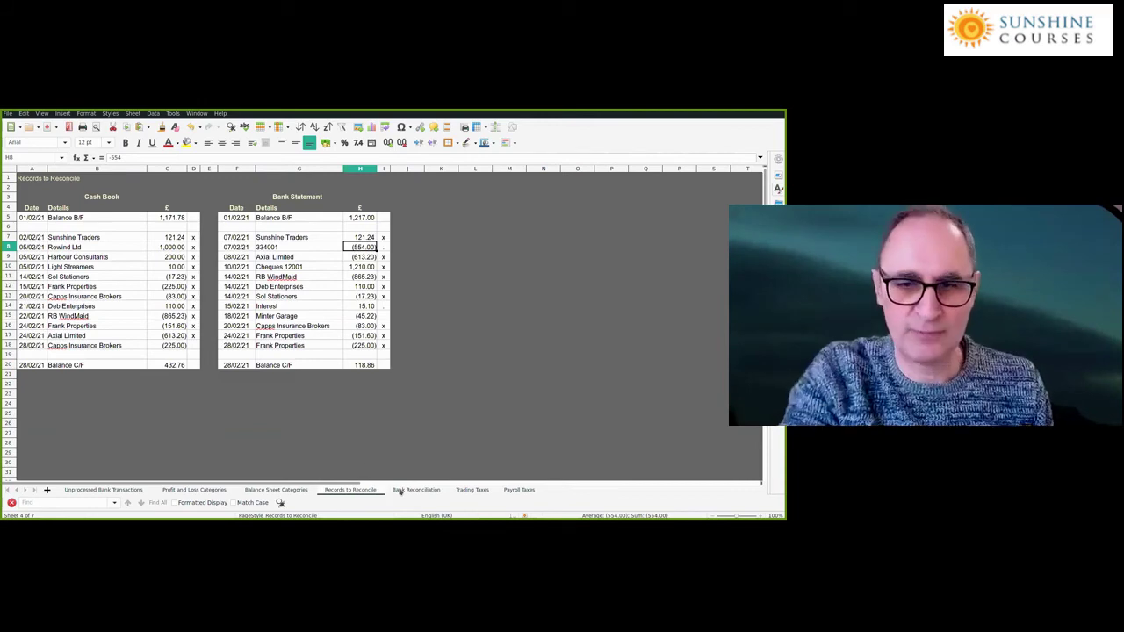
{"action": "key", "text": "ctrl+Page_Down"}
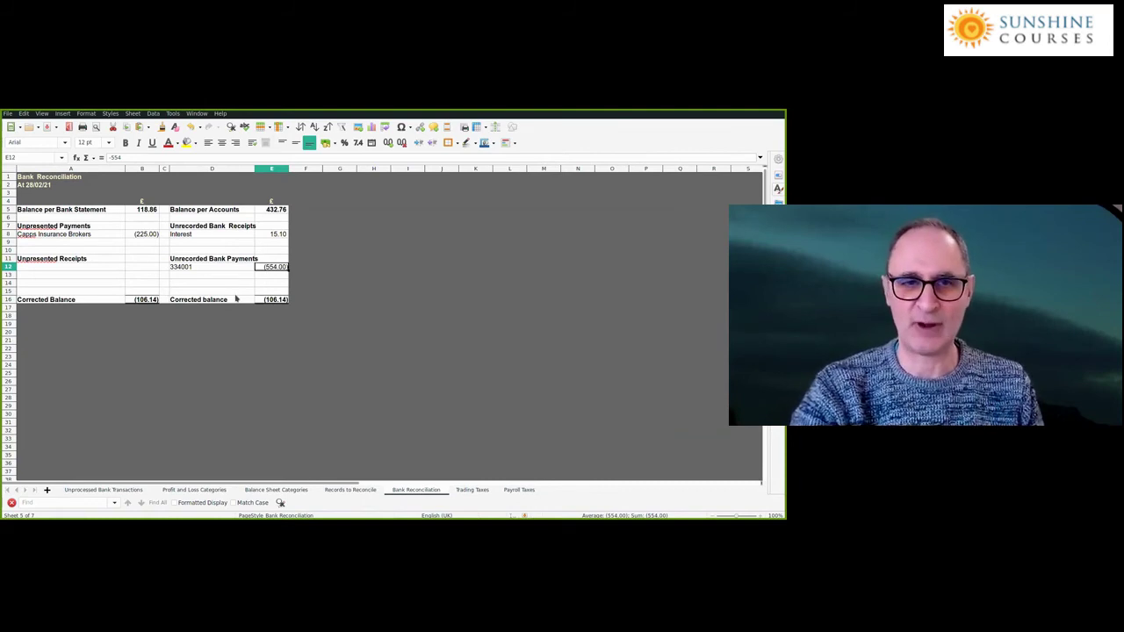
{"action": "left_click", "coordinate": [147, 302]}
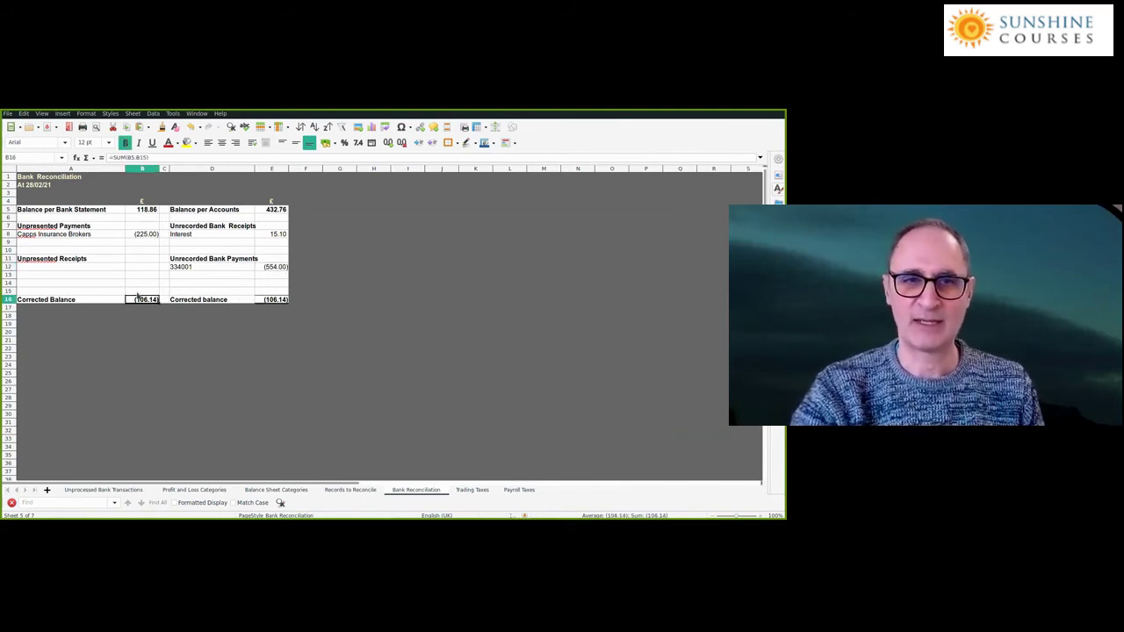
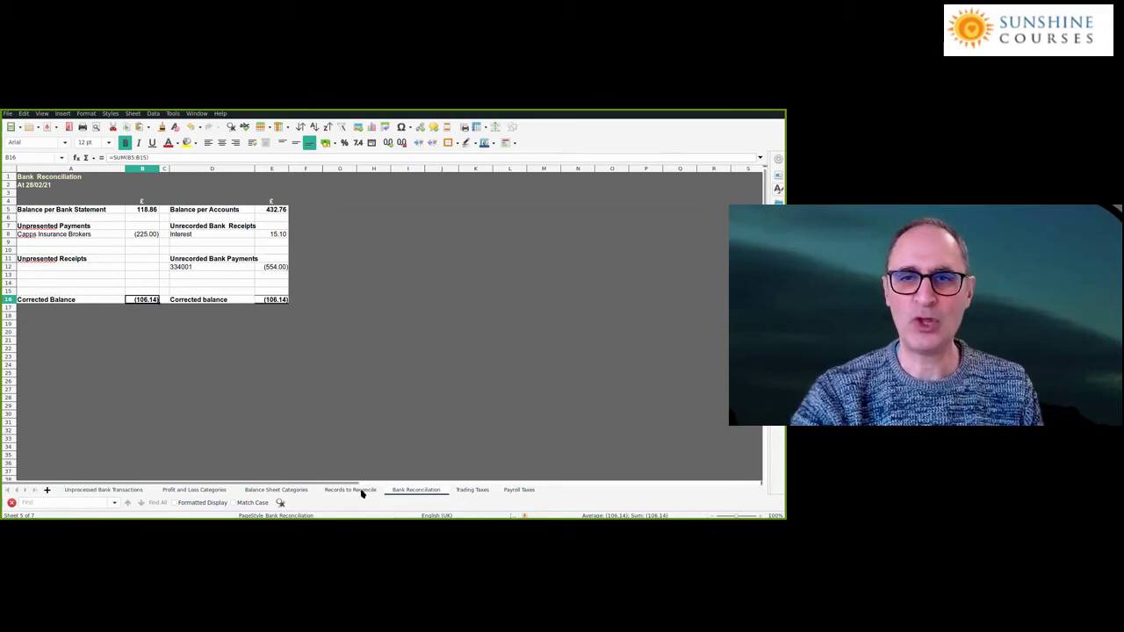
Check the matching marks beside the cash book entries and return to the bank reconciliation
{"action": "key", "text": "ctrl+Page_Up"}
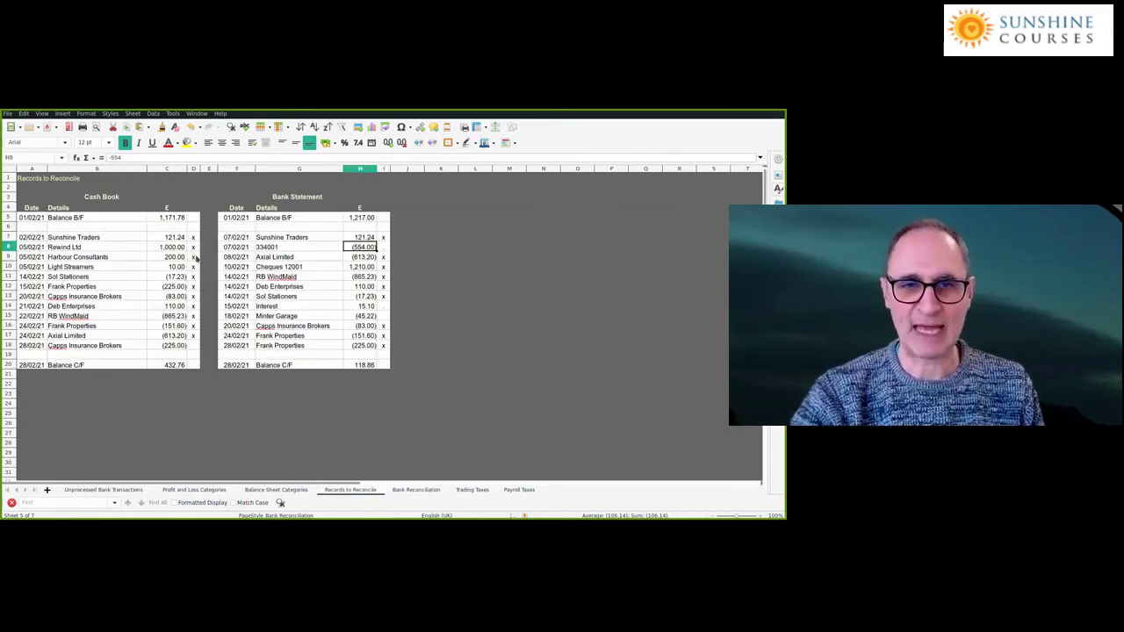
{"action": "left_click", "coordinate": [193, 256]}
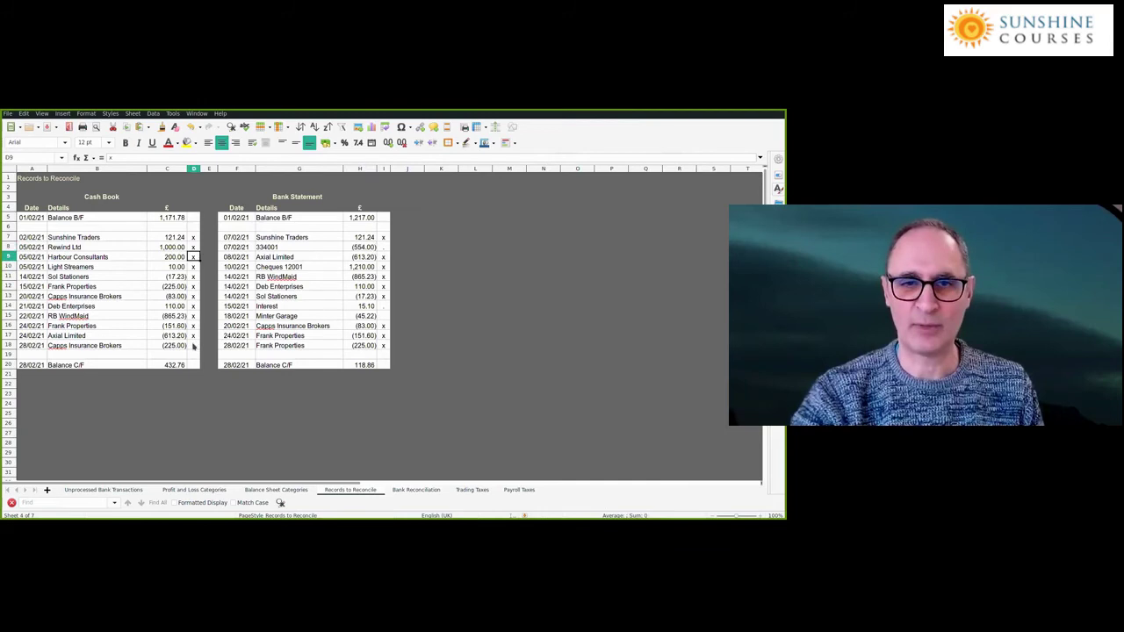
{"action": "left_click", "coordinate": [417, 490]}
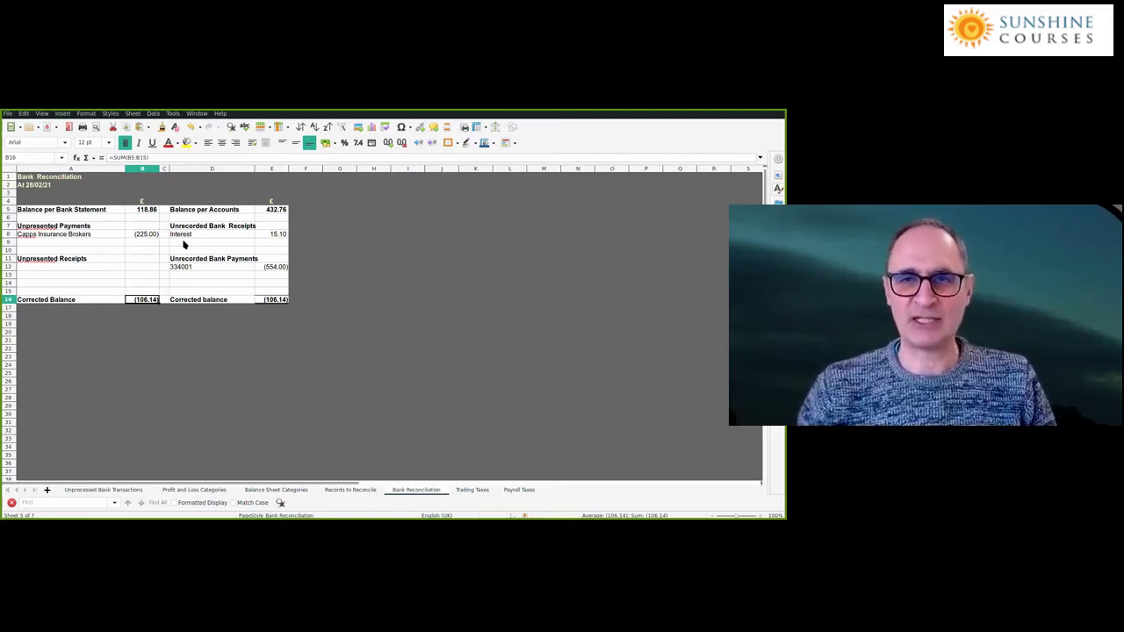
Compare the closing balances of the cash book and bank statement with the corrected balances on the reconciliation
{"action": "left_click", "coordinate": [344, 492]}
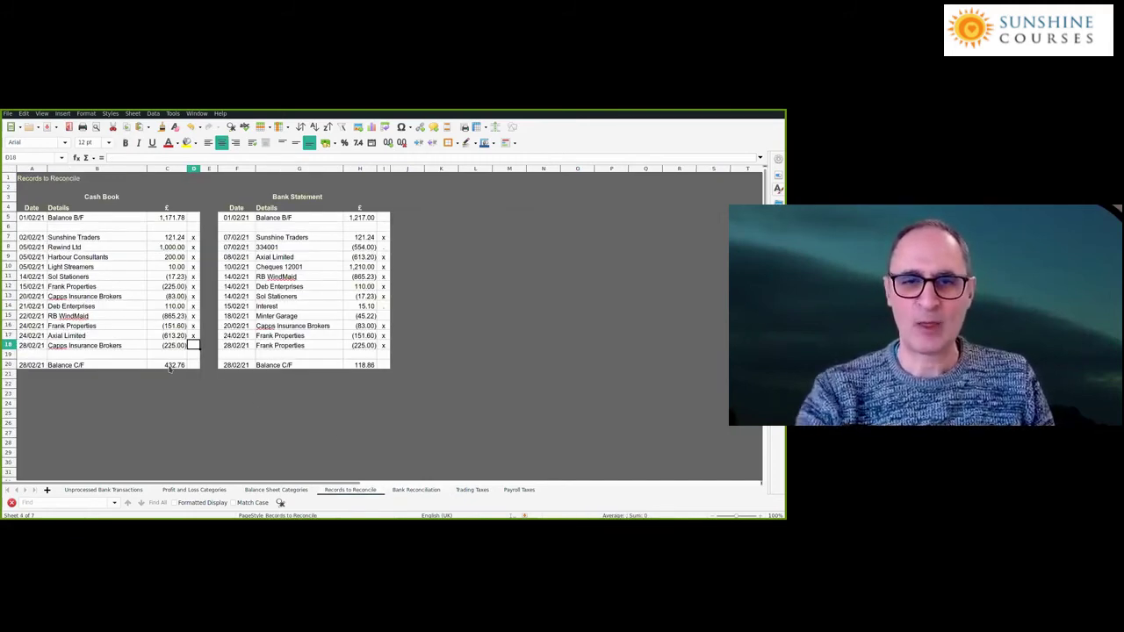
{"action": "left_click", "coordinate": [170, 368]}
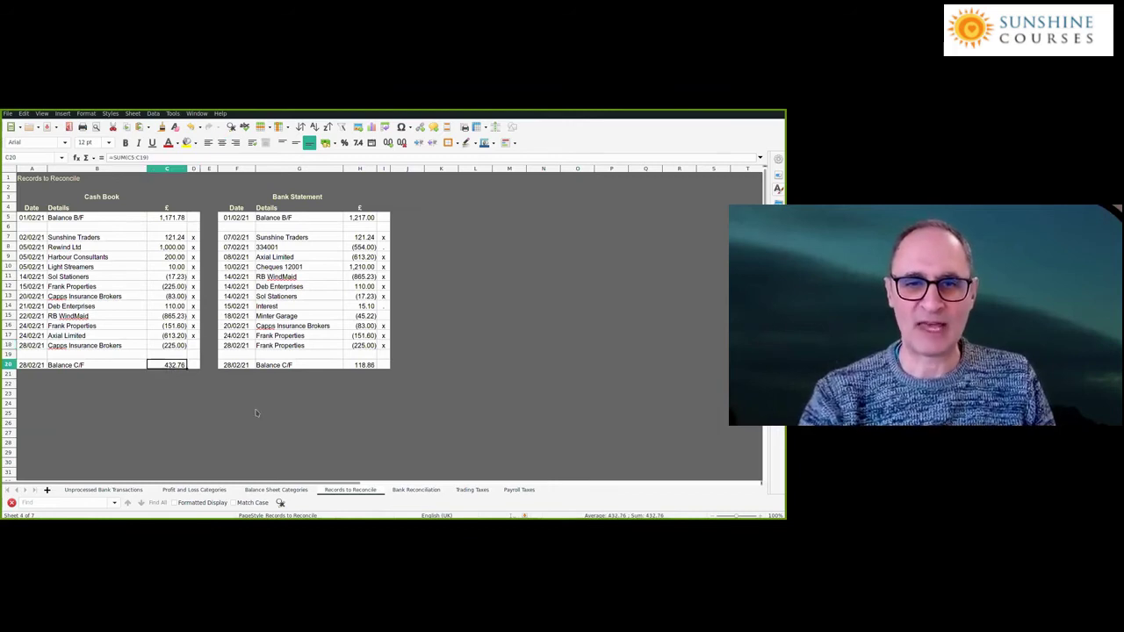
{"action": "left_click", "coordinate": [360, 367]}
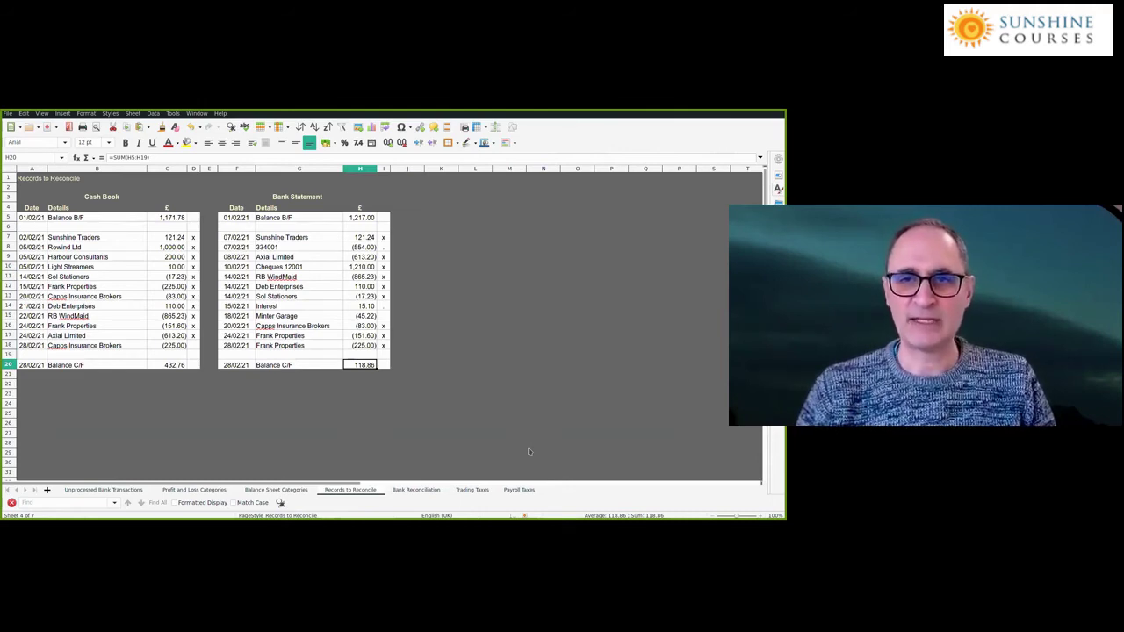
{"action": "left_click", "coordinate": [409, 491]}
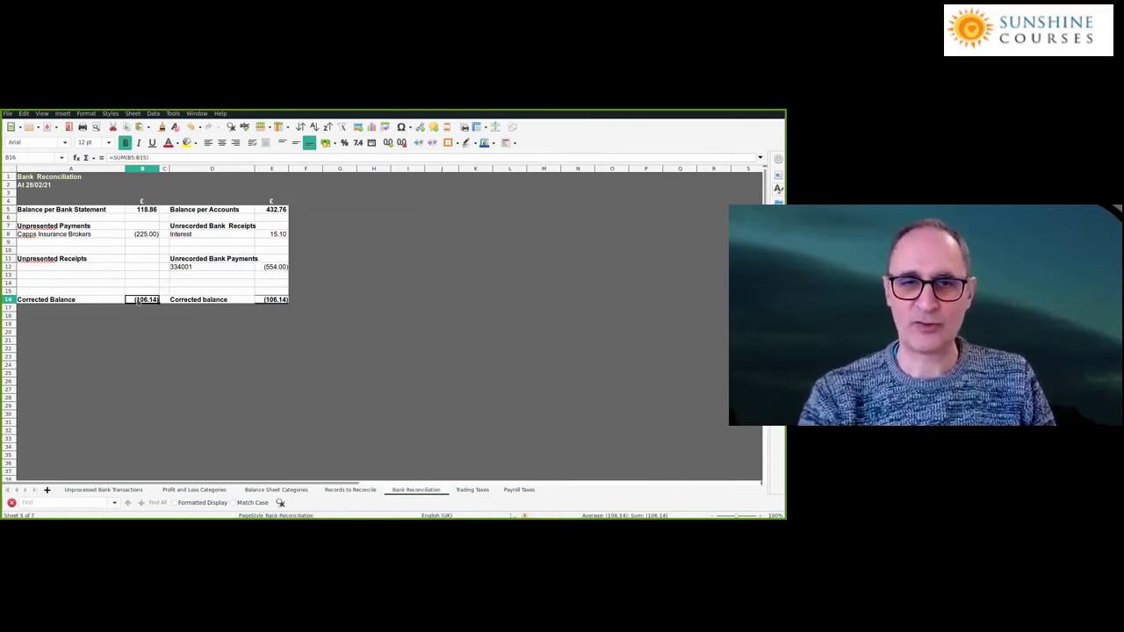
{"action": "left_click", "coordinate": [261, 301]}
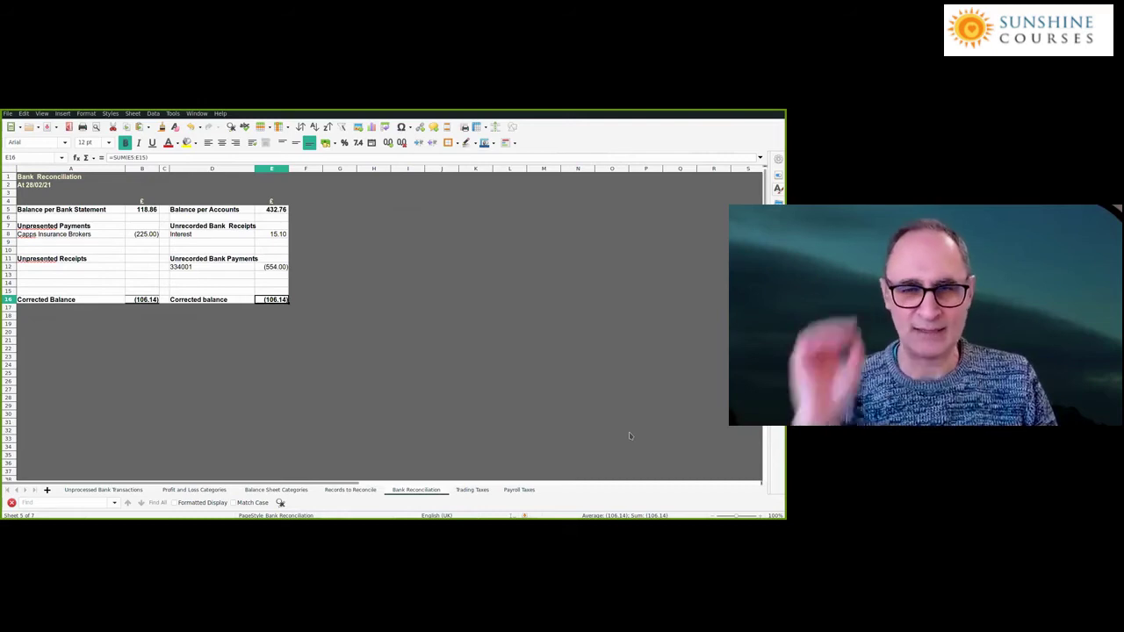
Check the corrected balance per accounts on the reconciliation against the cash book and bank statement records
{"action": "key", "text": "ctrl+Page_Up"}
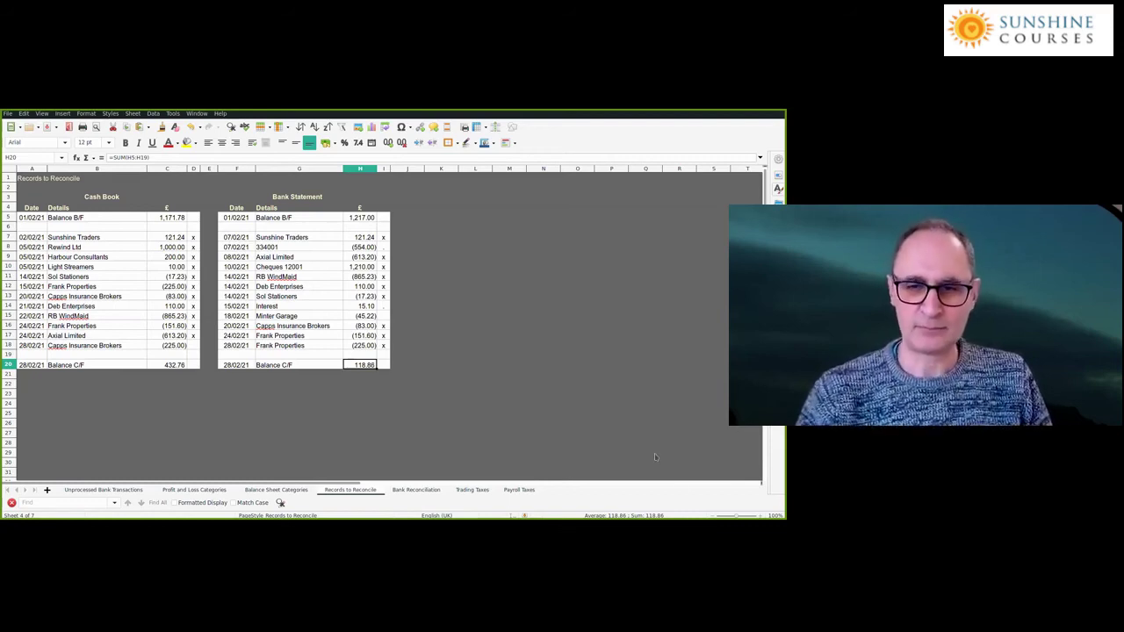
{"action": "left_click", "coordinate": [407, 490]}
{"action": "left_click", "coordinate": [275, 302]}
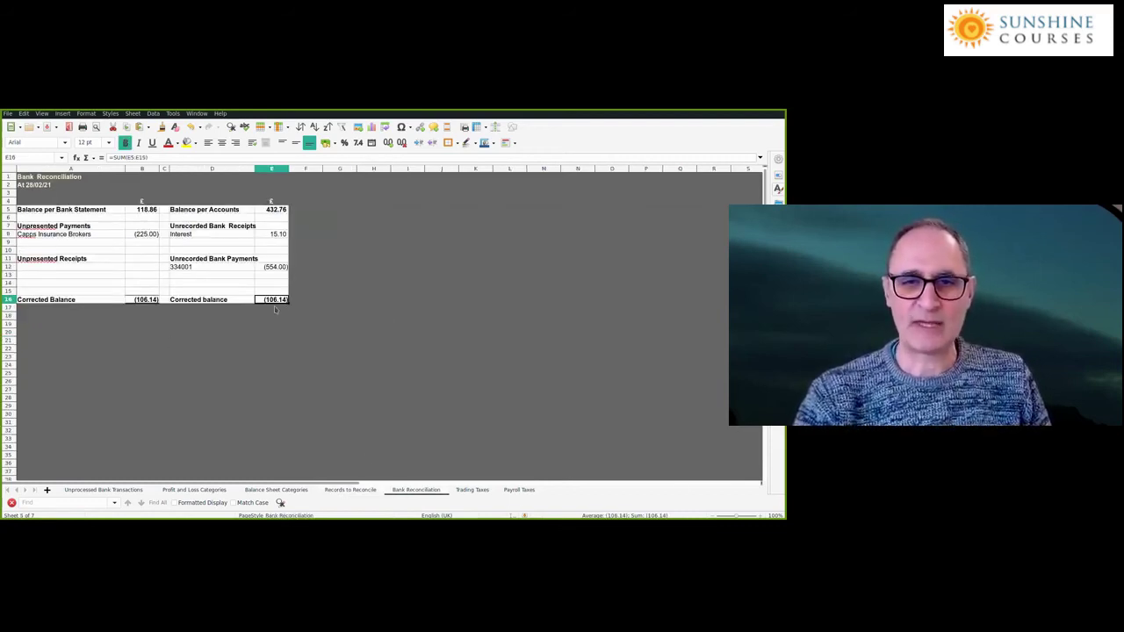
{"action": "left_click", "coordinate": [351, 490]}
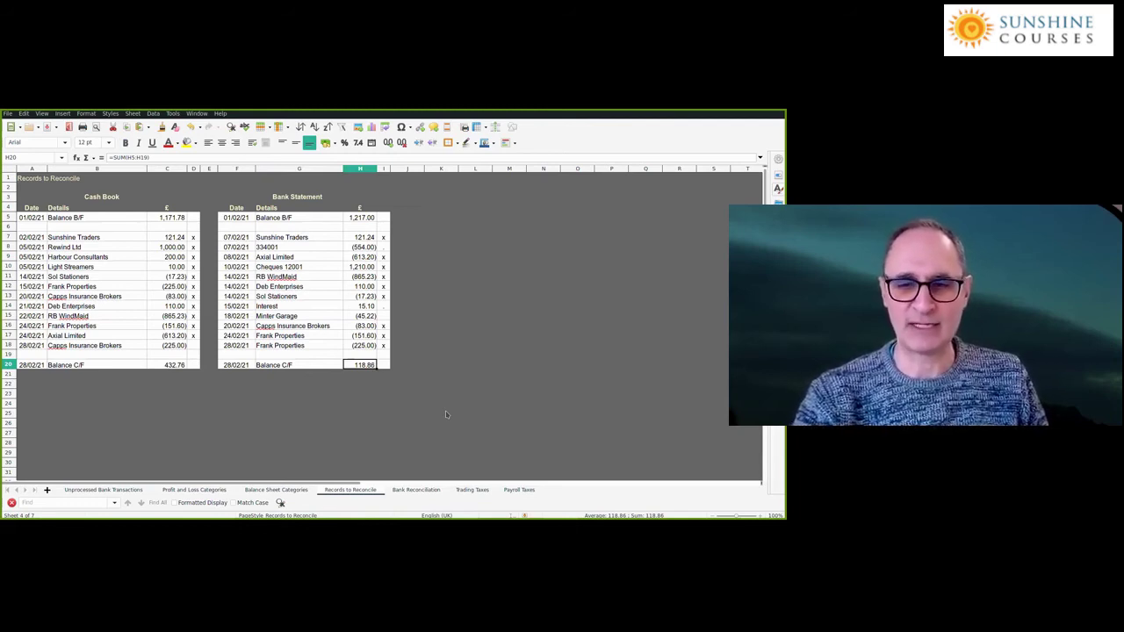
{"action": "left_click", "coordinate": [409, 491]}
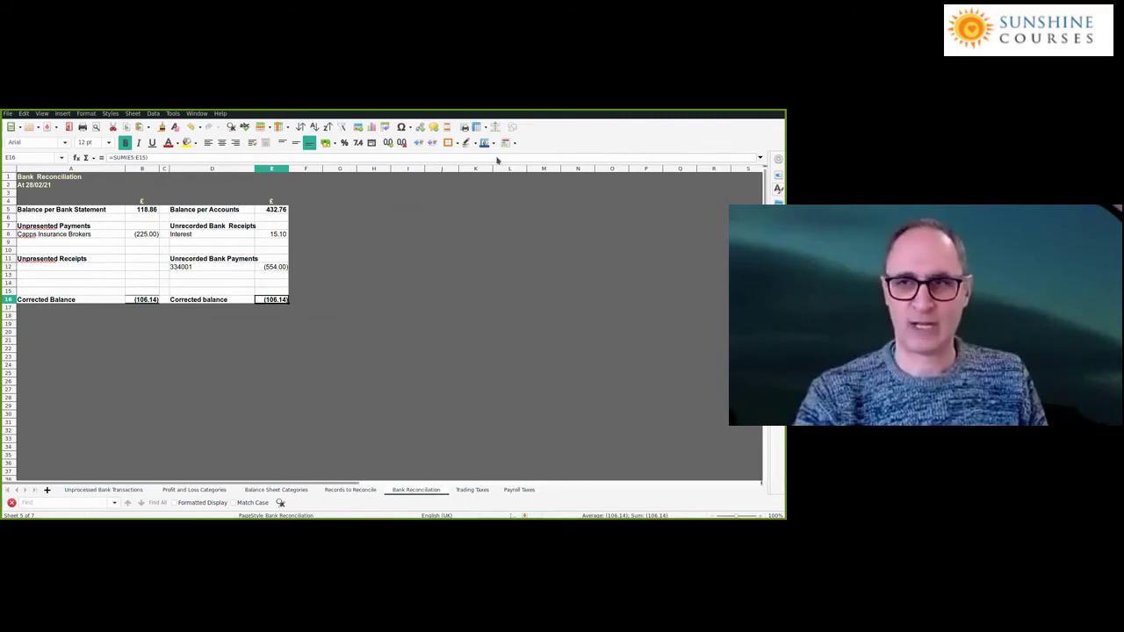
Switch to the LibreOffice Impress presentation and go from the Accounting Categories slide back to the Accounts slide
{"action": "key", "text": "ctrl+Page_Up"}
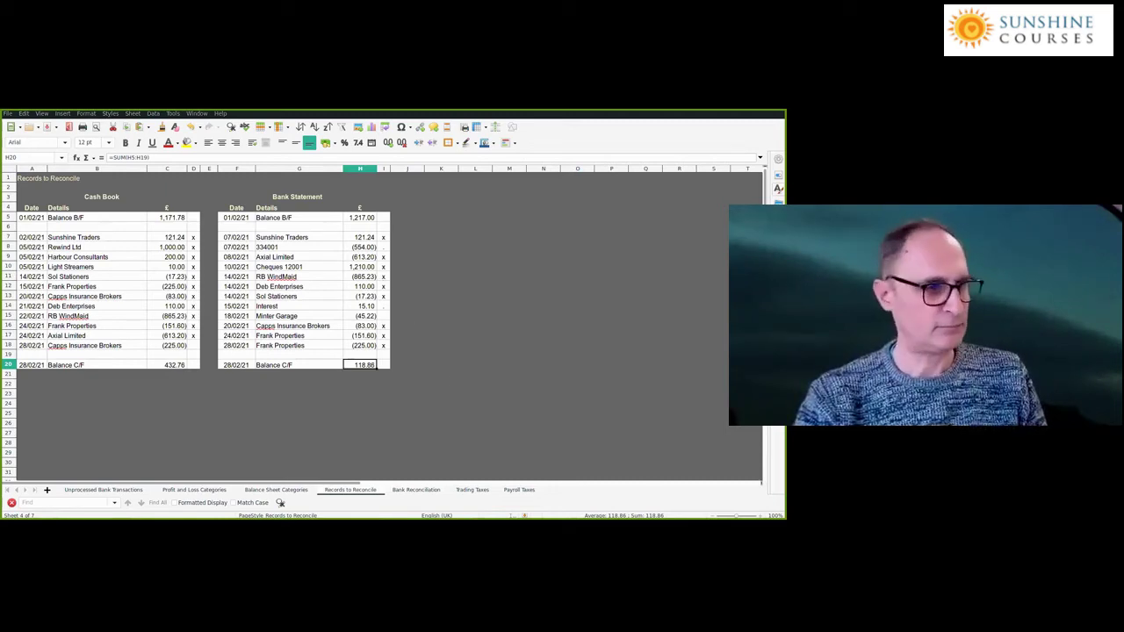
{"action": "key", "text": "alt+Tab"}
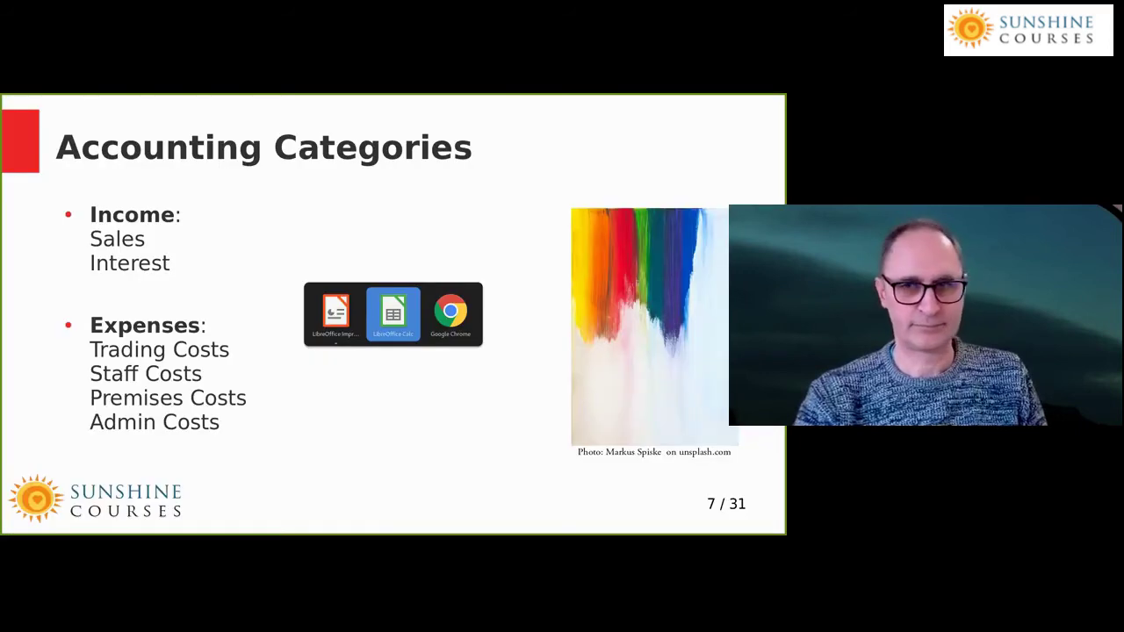
{"action": "key", "text": "Left"}
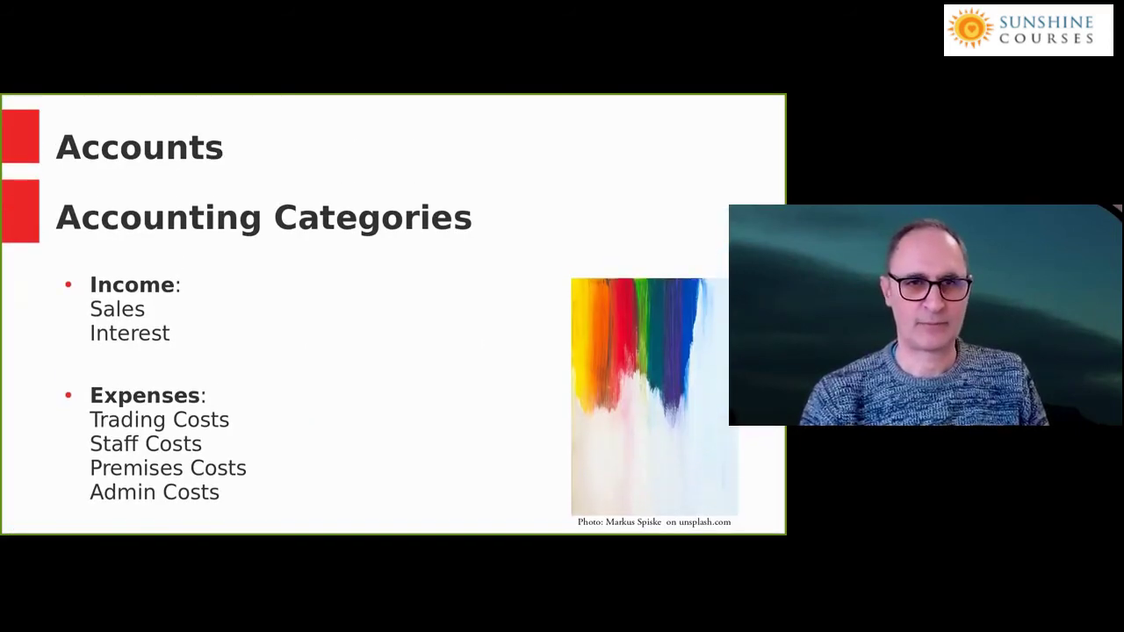
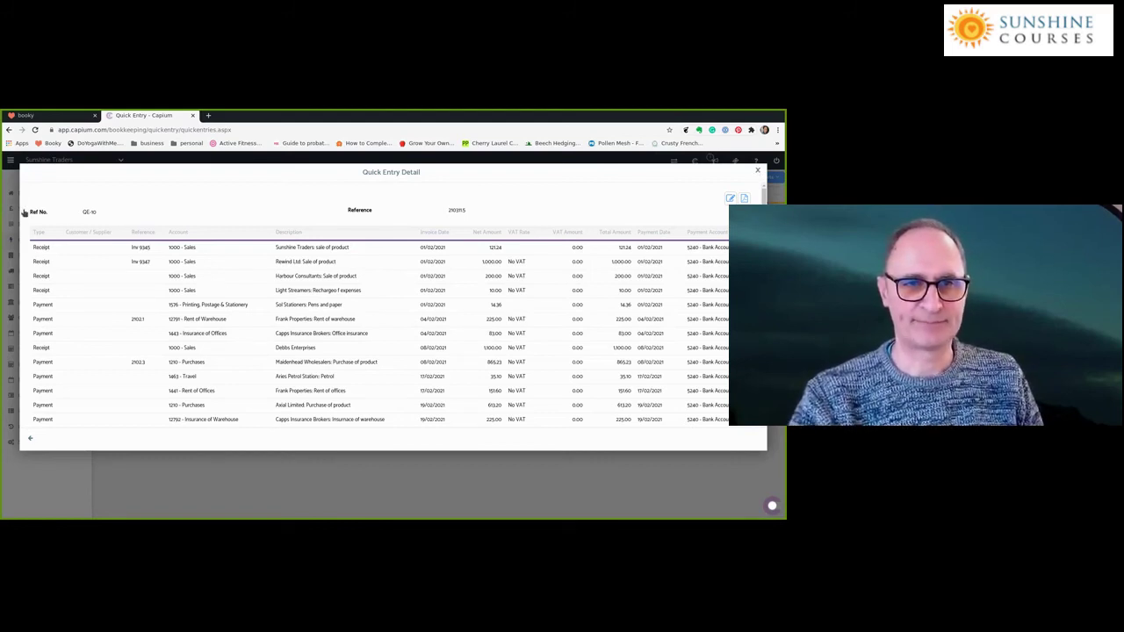
Close the quick entry detail in Capium and start a new sales invoice
{"action": "key", "text": "Escape"}
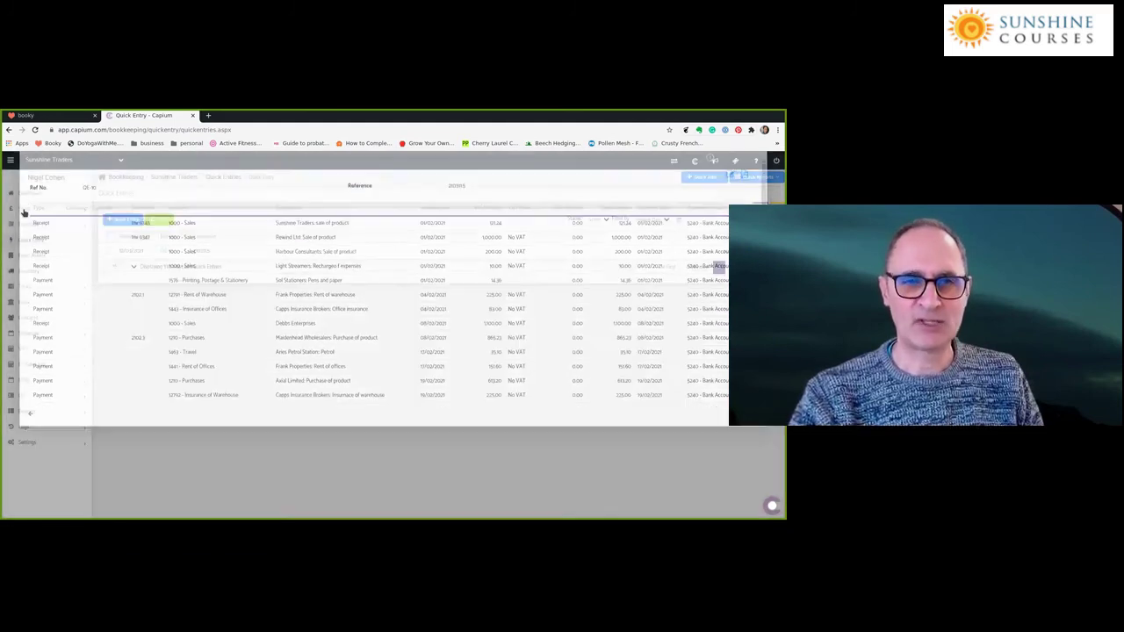
{"action": "left_click", "coordinate": [23, 209]}
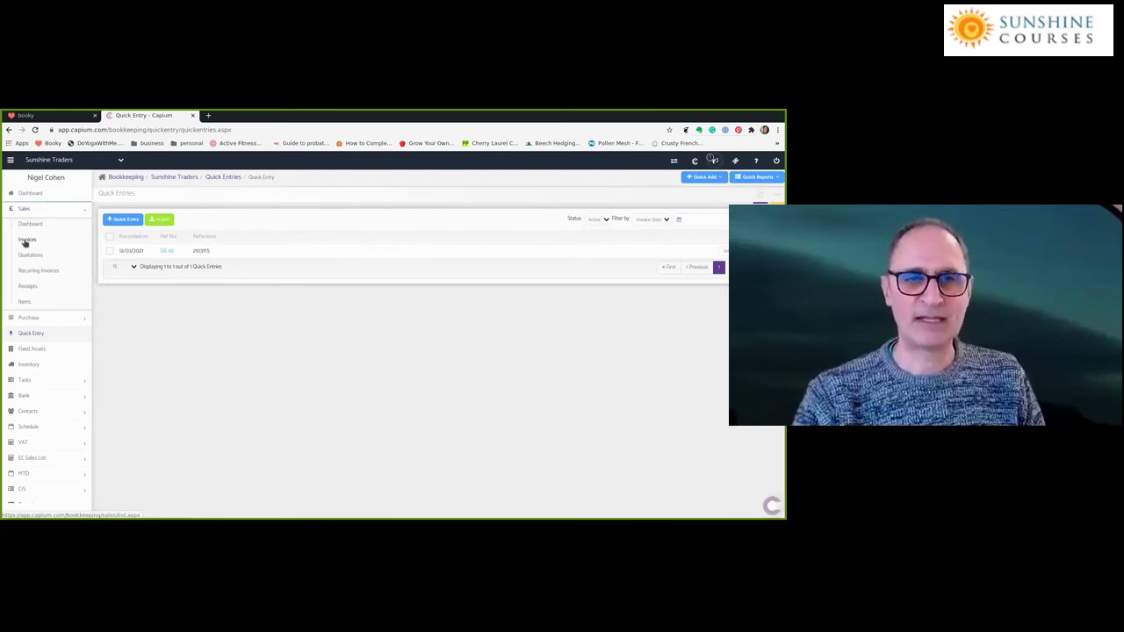
{"action": "left_click", "coordinate": [26, 241]}
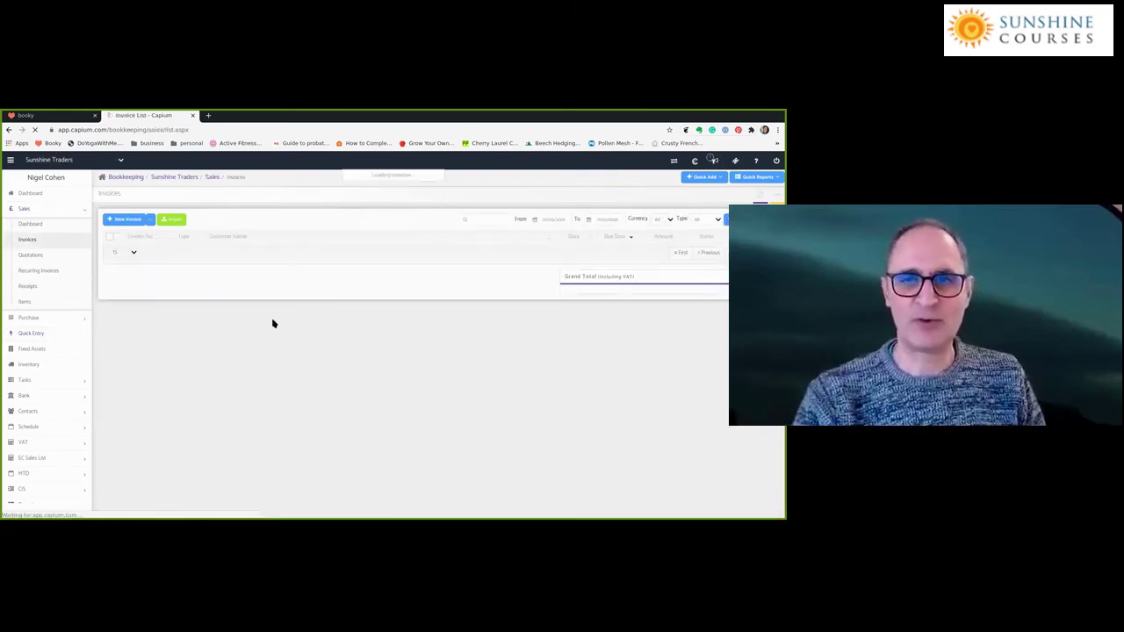
{"action": "left_click", "coordinate": [126, 221]}
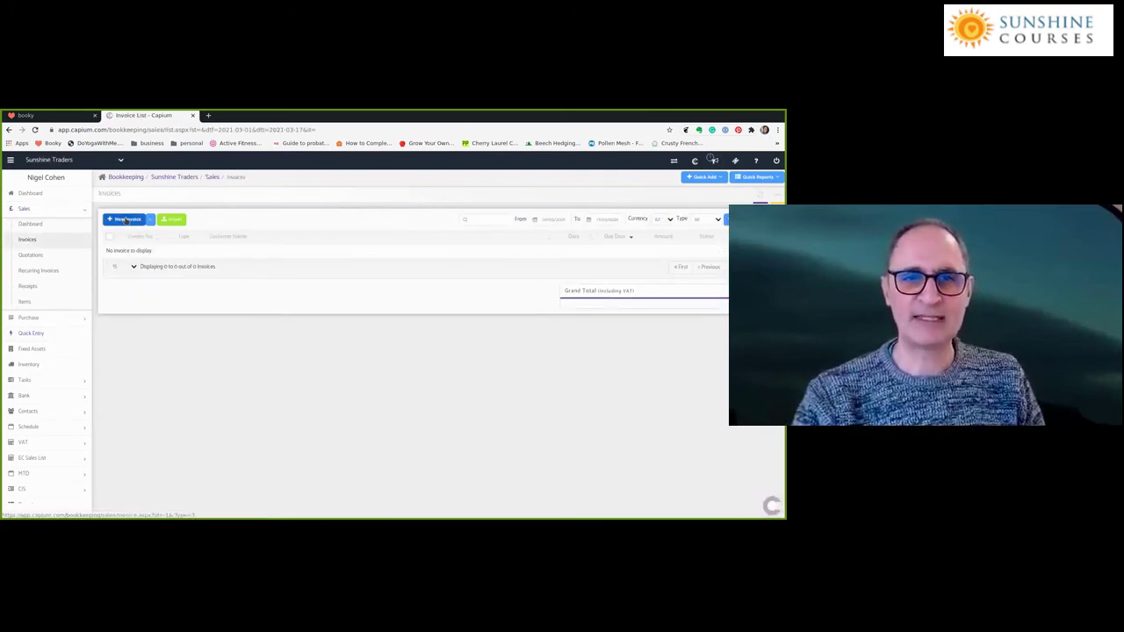
Set the invoice's customer to Rewind Limited and its date to 13/01/2021
{"action": "left_click", "coordinate": [236, 258]}
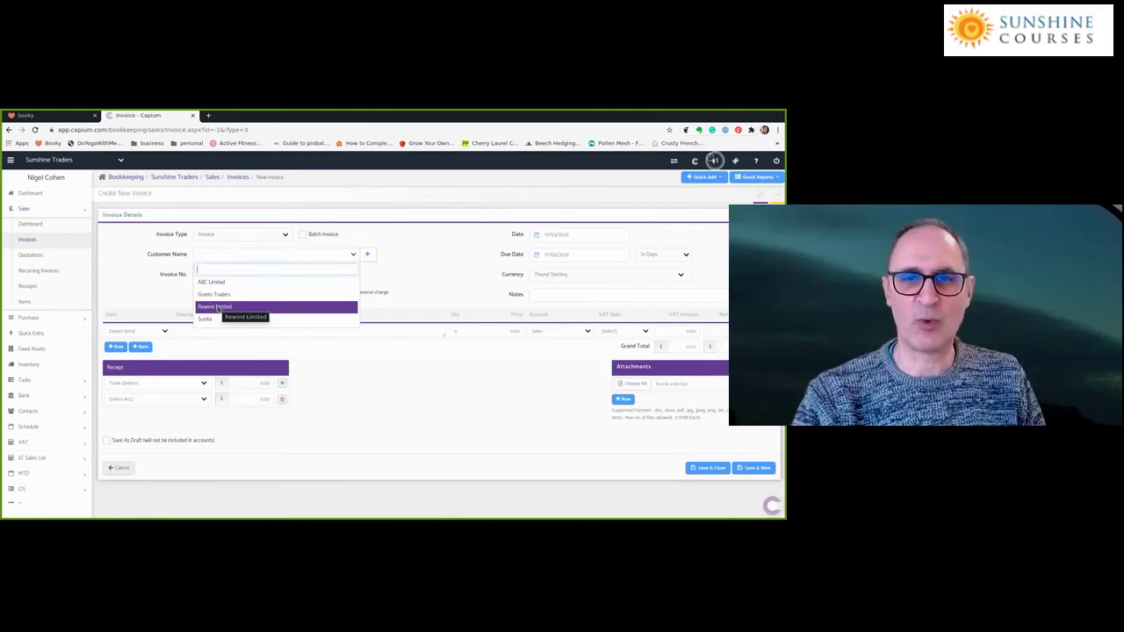
{"action": "left_click", "coordinate": [218, 308]}
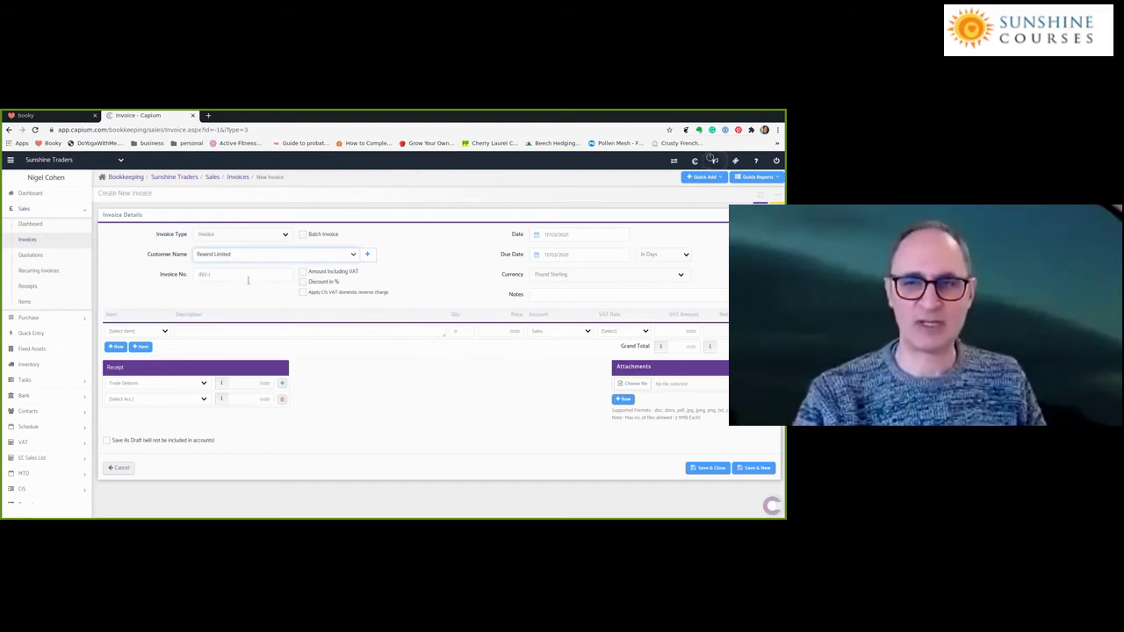
{"action": "left_click", "coordinate": [583, 235]}
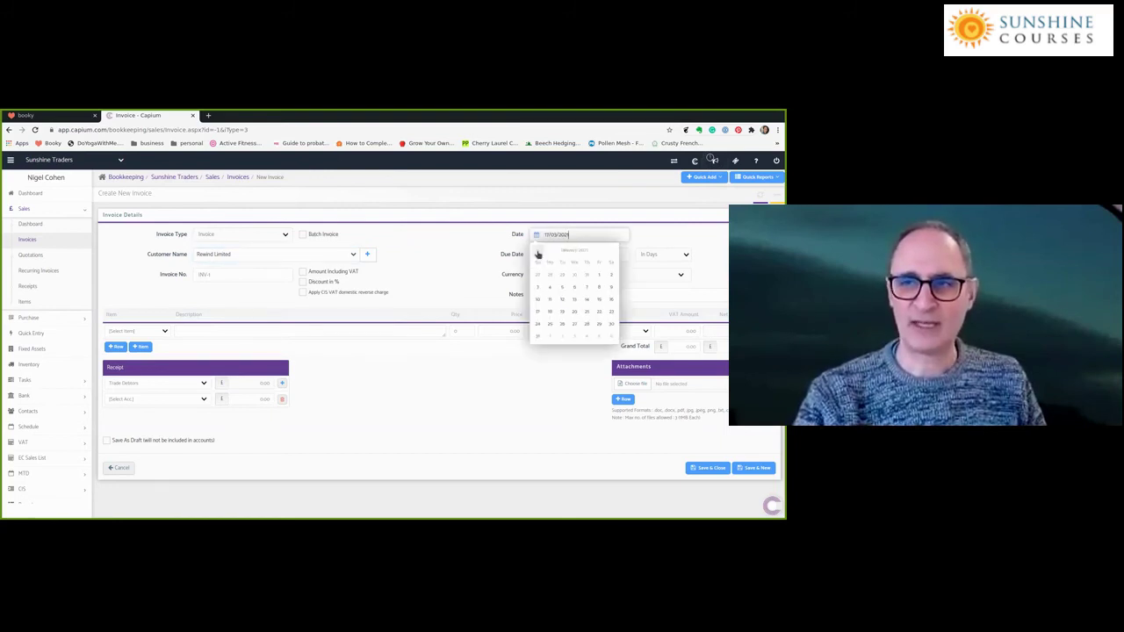
{"action": "left_click", "coordinate": [575, 301]}
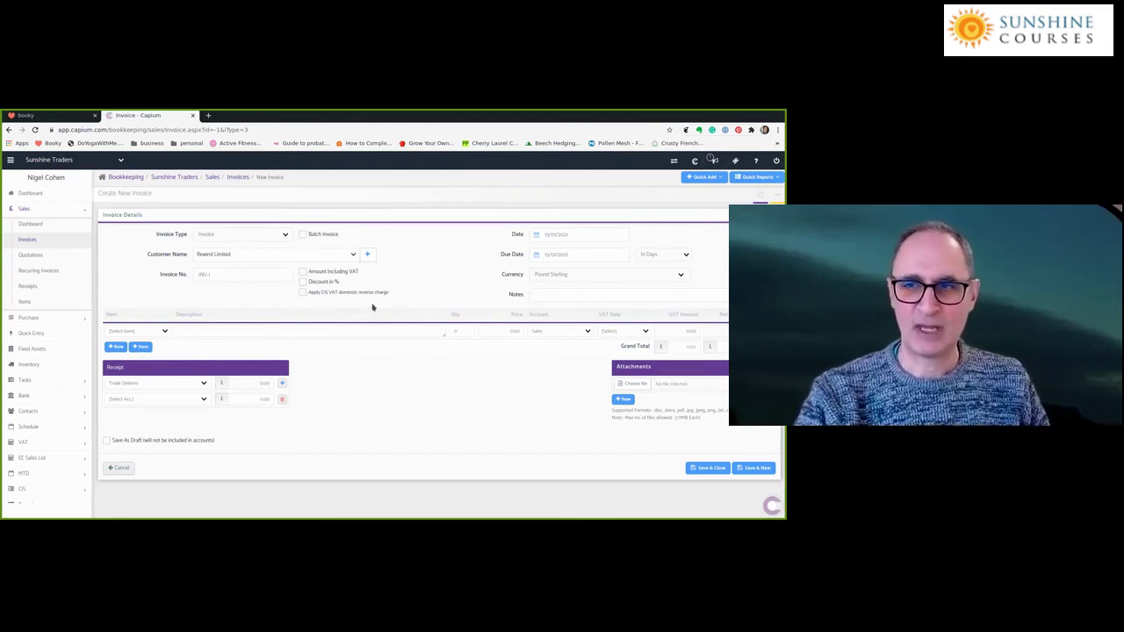
Set the first line item of the invoice to Tractors - 200V
{"action": "left_click", "coordinate": [143, 348]}
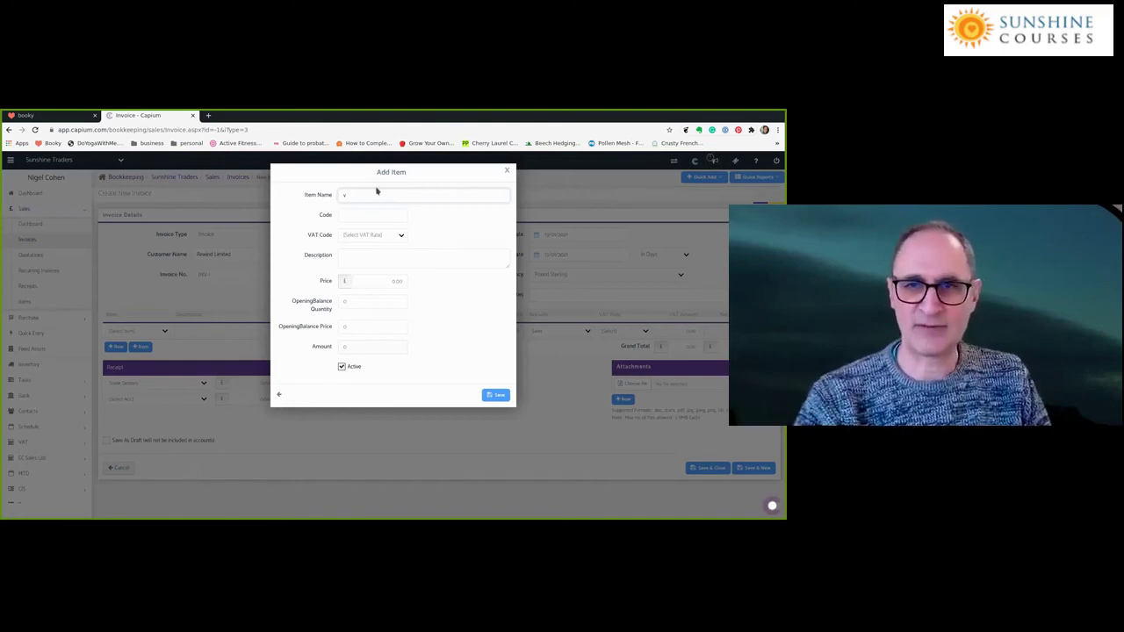
{"action": "type", "text": "v"}
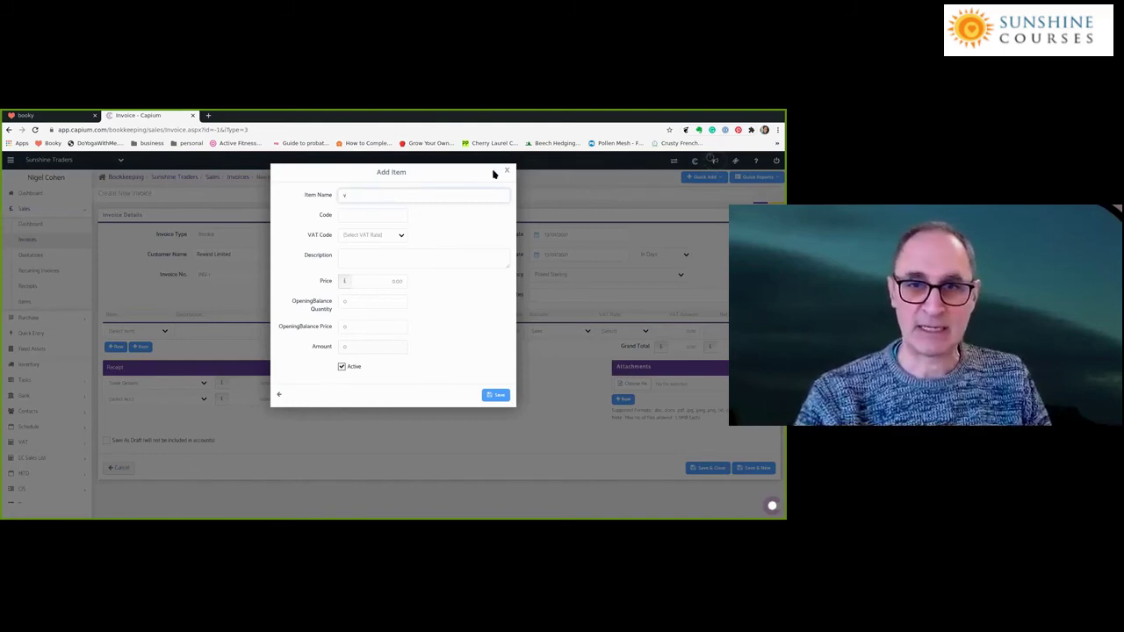
{"action": "left_click", "coordinate": [165, 333]}
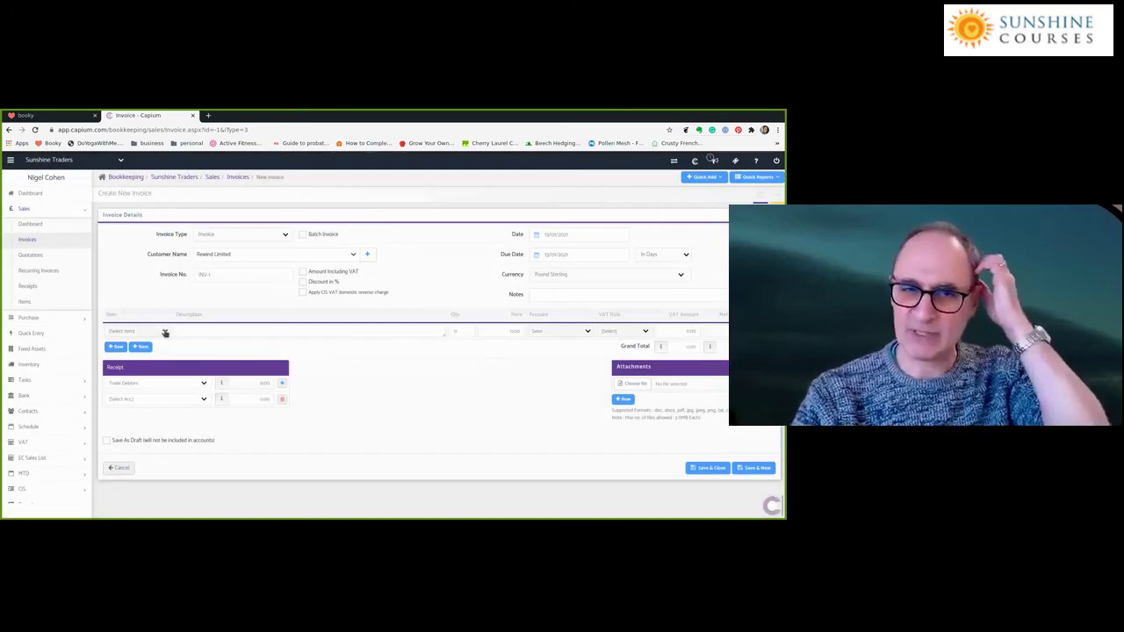
{"action": "left_click", "coordinate": [165, 333]}
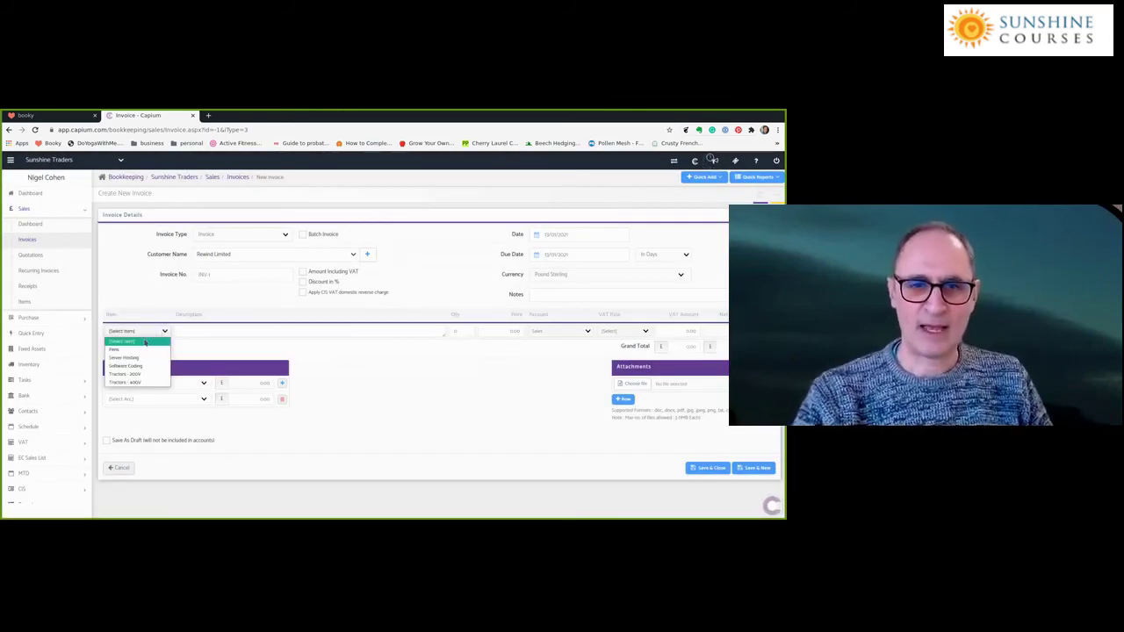
{"action": "left_click", "coordinate": [117, 375]}
{"action": "left_click", "coordinate": [136, 331]}
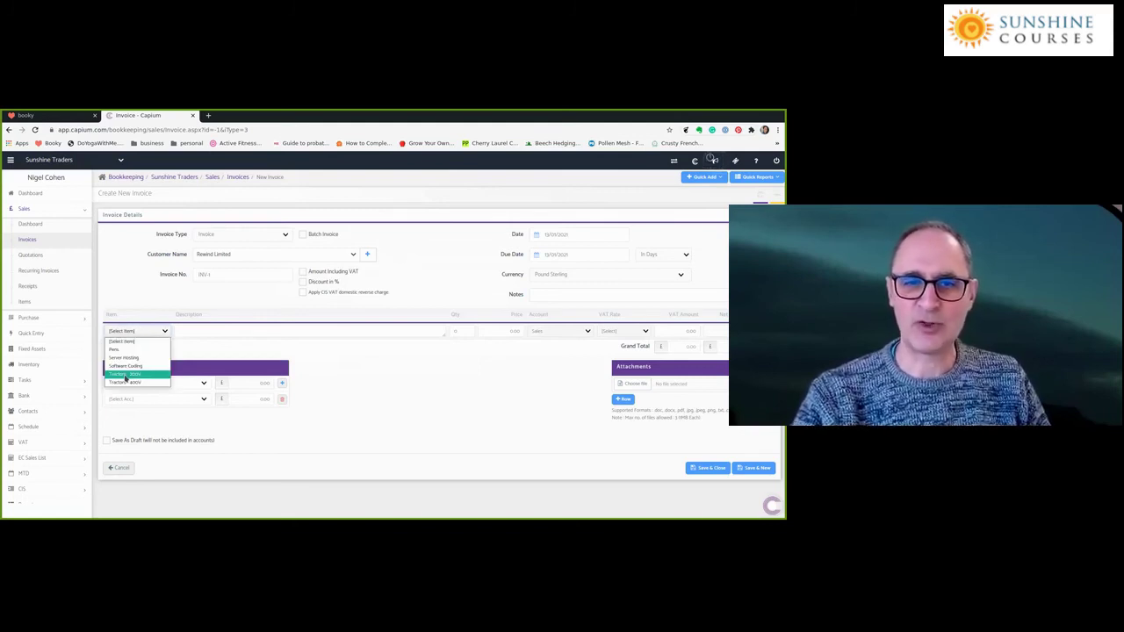
{"action": "left_click", "coordinate": [126, 375]}
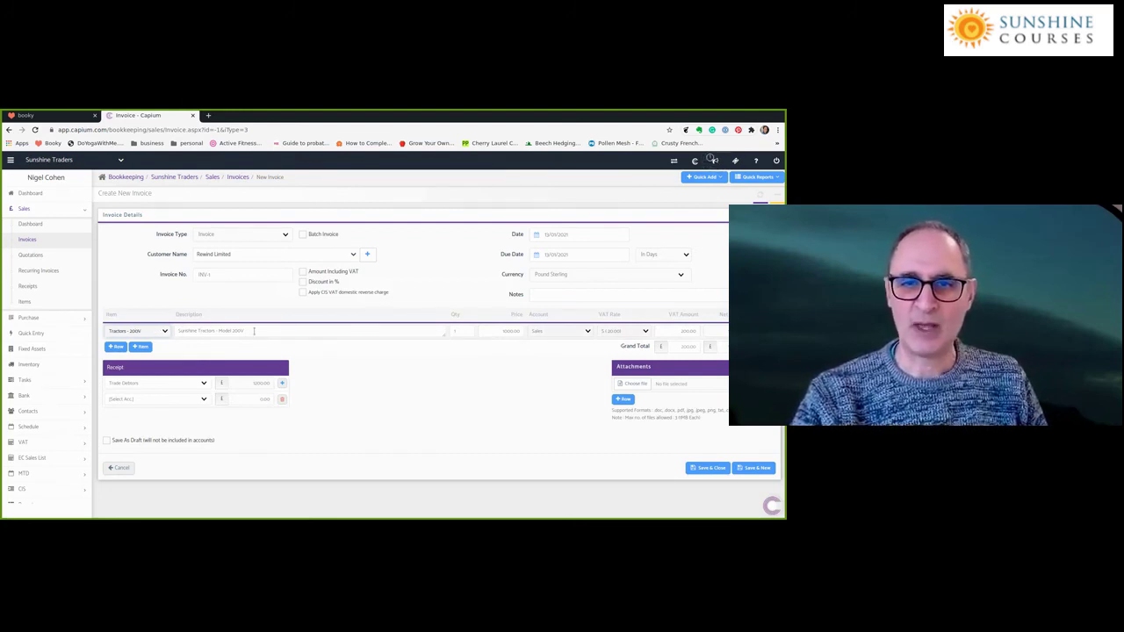
Append a vehicle ID number to the tractor line's description
{"action": "left_click", "coordinate": [254, 331]}
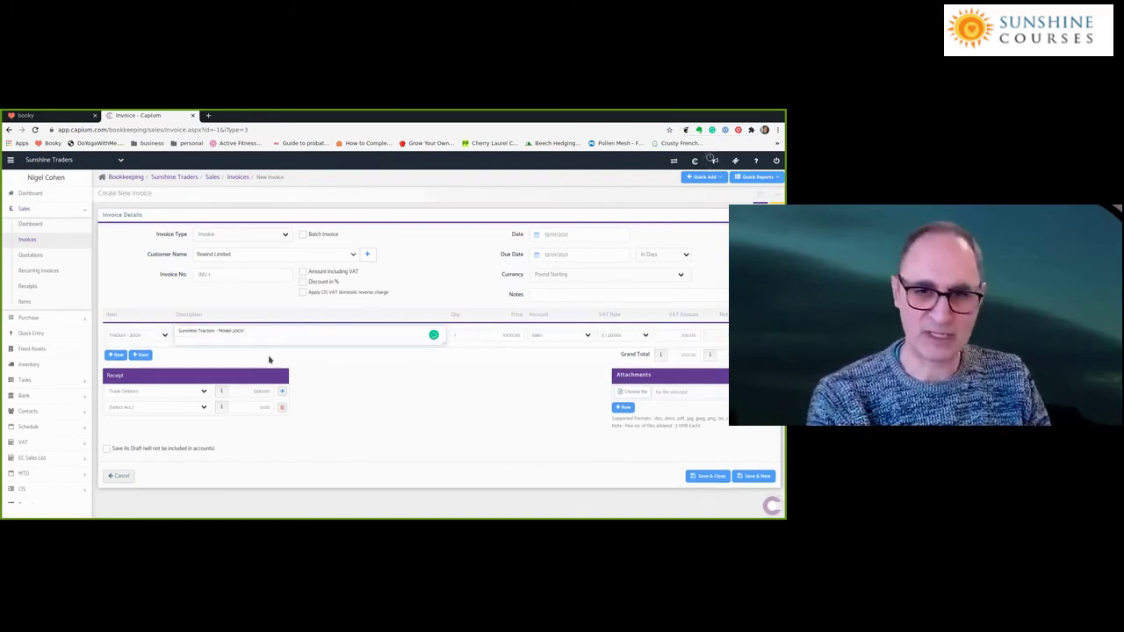
{"action": "type", "text": "Vehicle ID"}
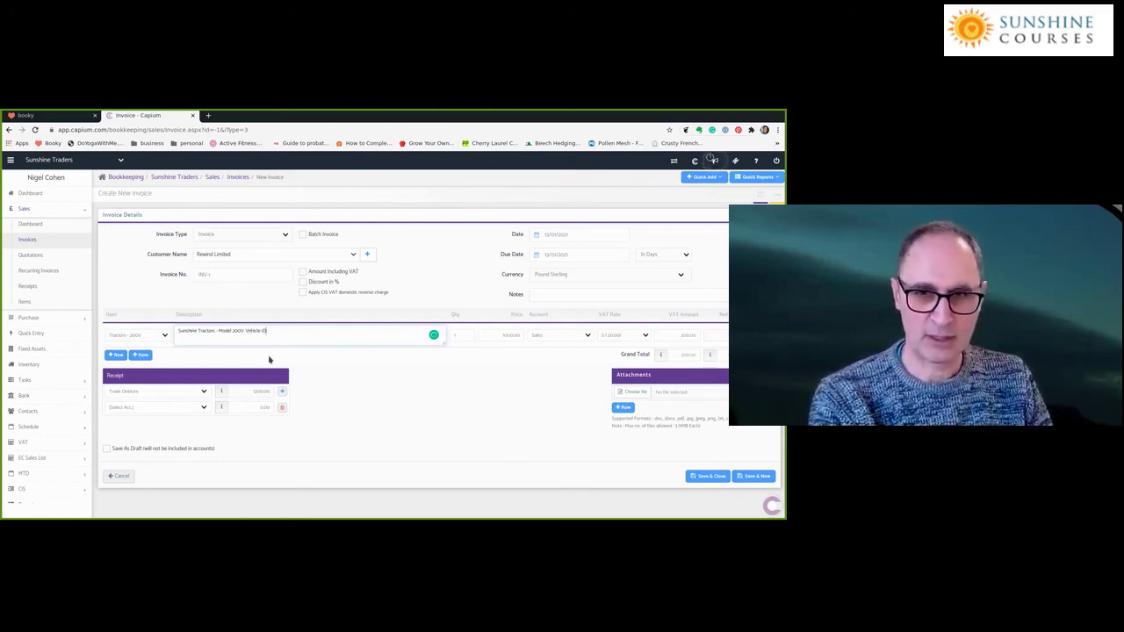
{"action": "type", "text": " number fojsdvb phsdvb"}
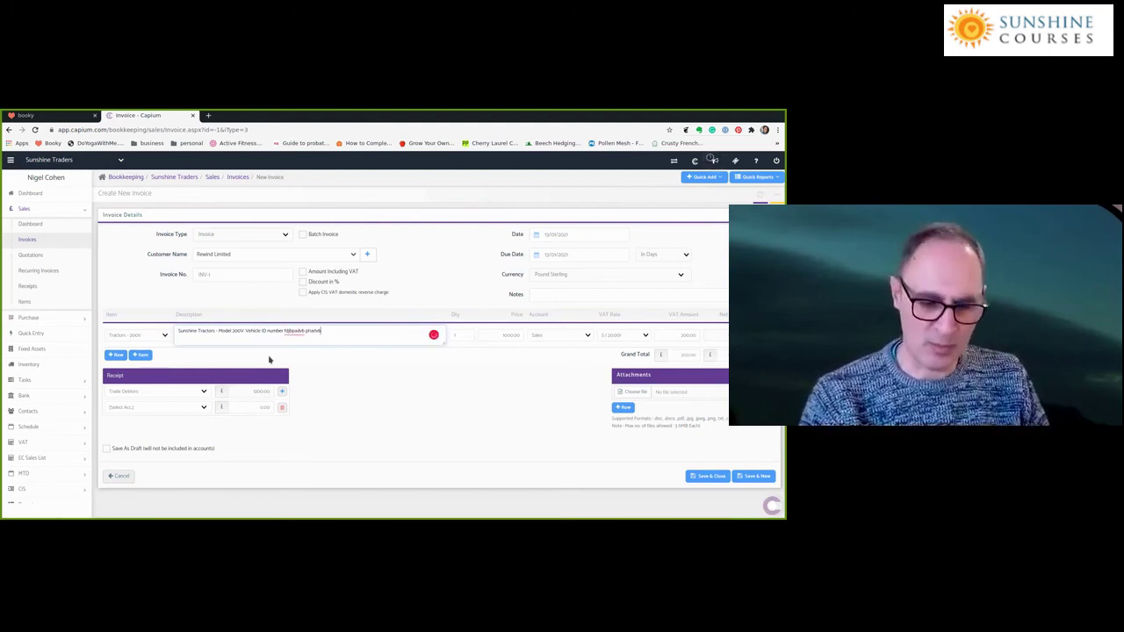
Delete the added vehicle ID text, restoring the description to Sunshine Tractors - Model 200V
{"action": "key", "text": "BackSpace"}
{"action": "key", "text": "BackSpace"}
{"action": "key", "text": "BackSpace"}
{"action": "key", "text": "BackSpace"}
{"action": "key", "text": "BackSpace"}
{"action": "key", "text": "BackSpace"}
{"action": "key", "text": "BackSpace"}
{"action": "key", "text": "BackSpace"}
{"action": "key", "text": "BackSpace"}
{"action": "key", "text": "BackSpace"}
{"action": "key", "text": "BackSpace"}
{"action": "key", "text": "BackSpace"}
{"action": "key", "text": "BackSpace"}
{"action": "key", "text": "BackSpace"}
{"action": "key", "text": "BackSpace"}
{"action": "key", "text": "BackSpace"}
{"action": "key", "text": "BackSpace"}
{"action": "key", "text": "BackSpace"}
{"action": "key", "text": "BackSpace"}
{"action": "key", "text": "BackSpace"}
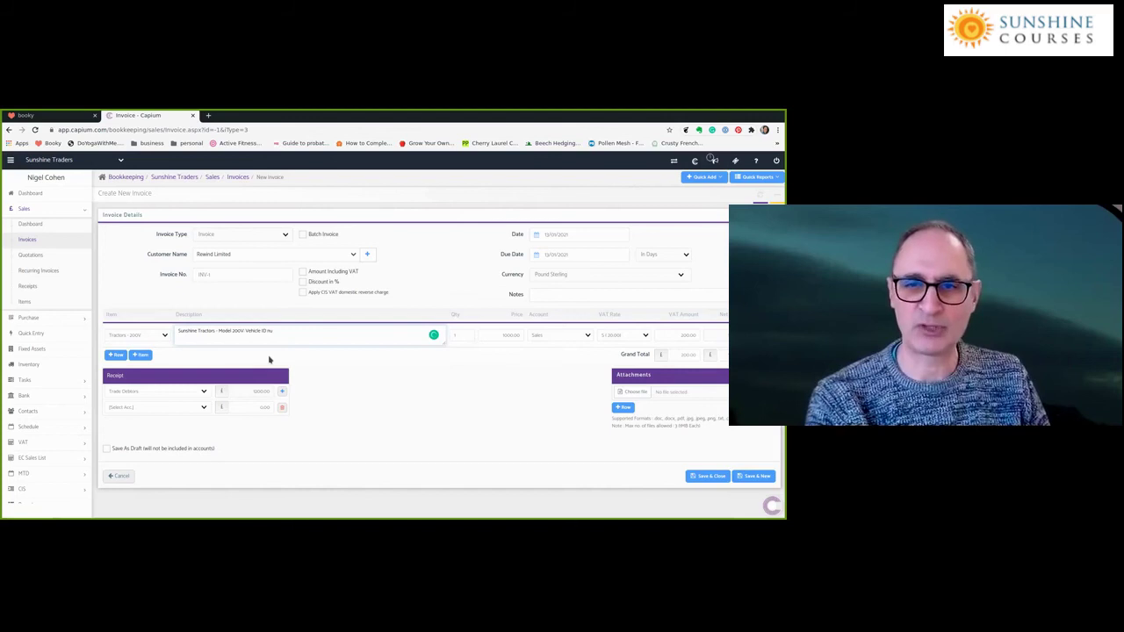
{"action": "key", "text": "BackSpace"}
{"action": "key", "text": "BackSpace"}
{"action": "key", "text": "BackSpace"}
{"action": "key", "text": "BackSpace"}
{"action": "key", "text": "BackSpace"}
{"action": "key", "text": "BackSpace"}
{"action": "key", "text": "BackSpace"}
{"action": "key", "text": "BackSpace"}
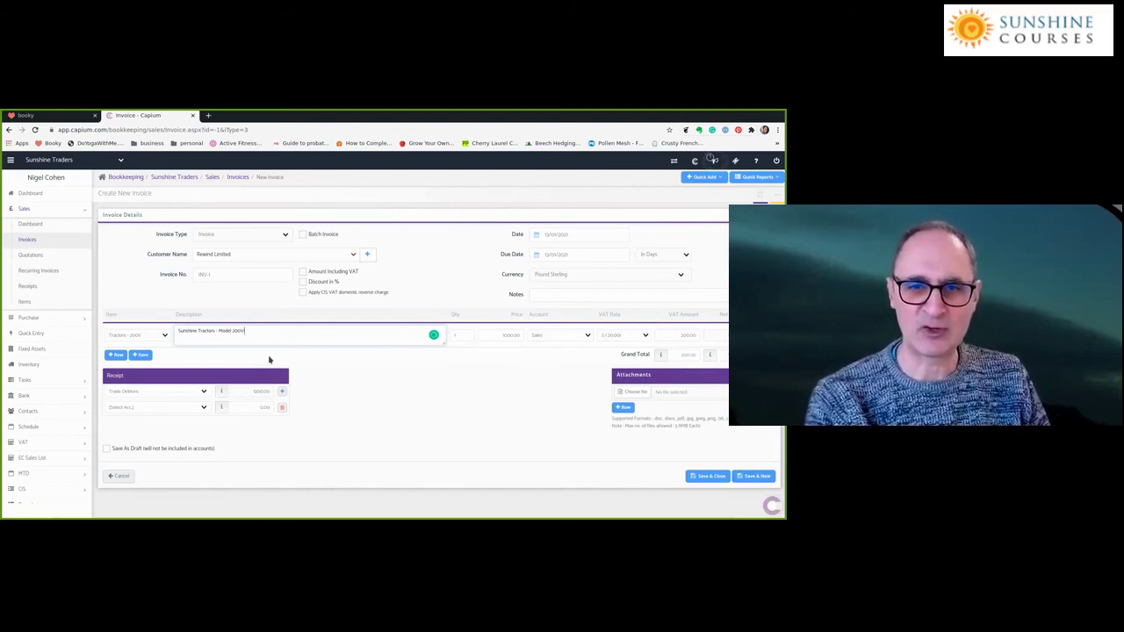
Set the tractor line's VAT rate to No VAT
{"action": "left_click", "coordinate": [459, 334]}
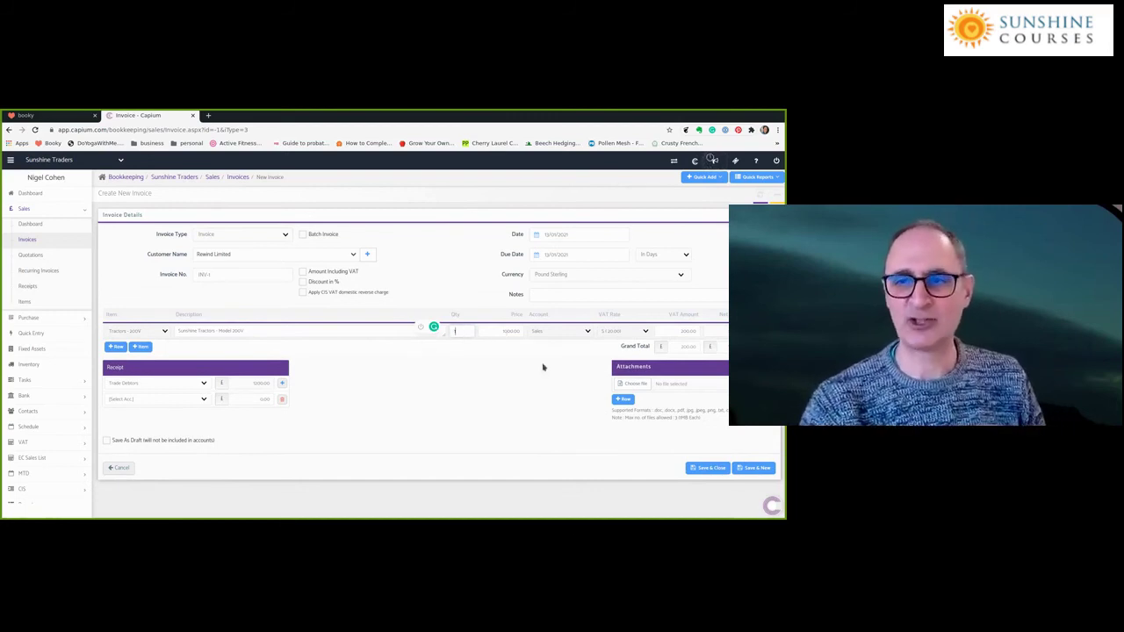
{"action": "left_click", "coordinate": [614, 335]}
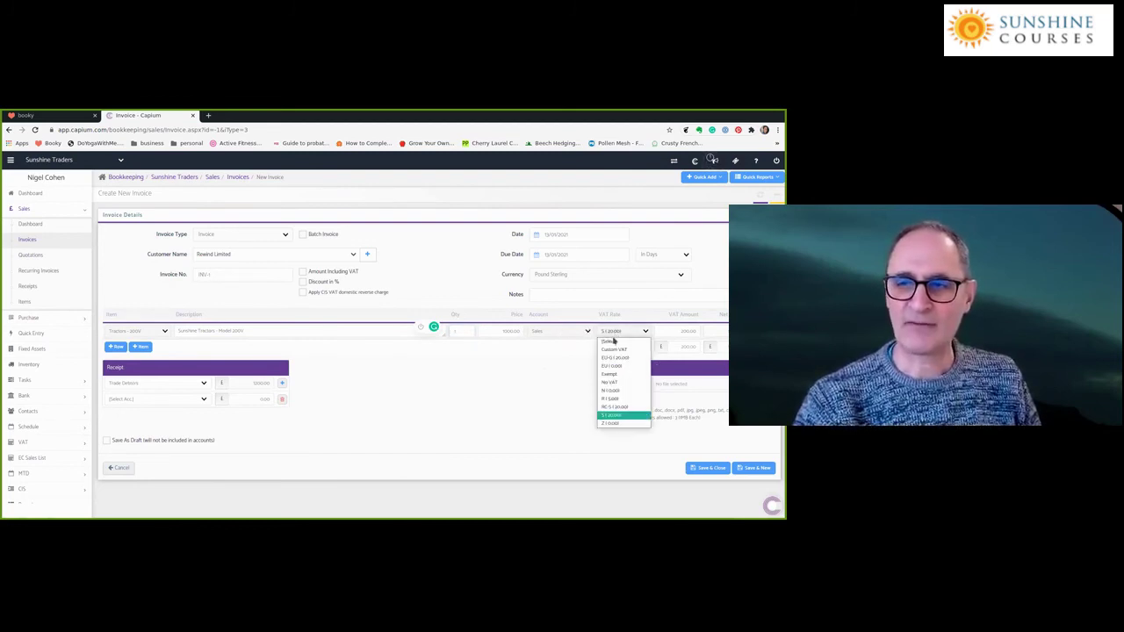
{"action": "left_click", "coordinate": [613, 385]}
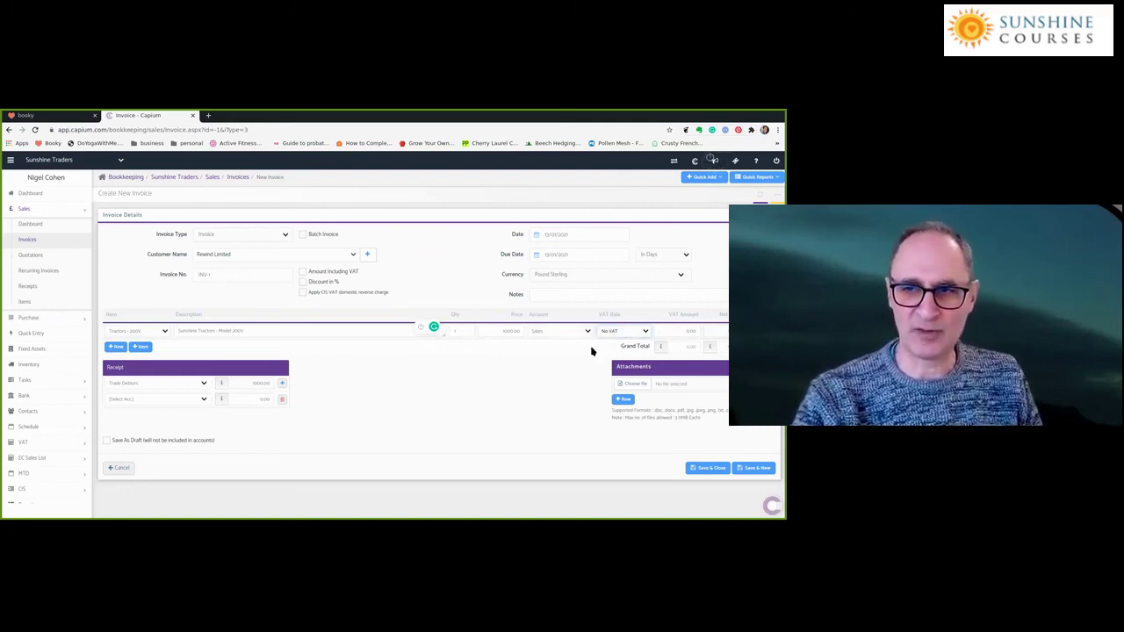
Try Vehicle Sales as the tractor line's account and set it back to Sales
{"action": "left_click", "coordinate": [554, 332]}
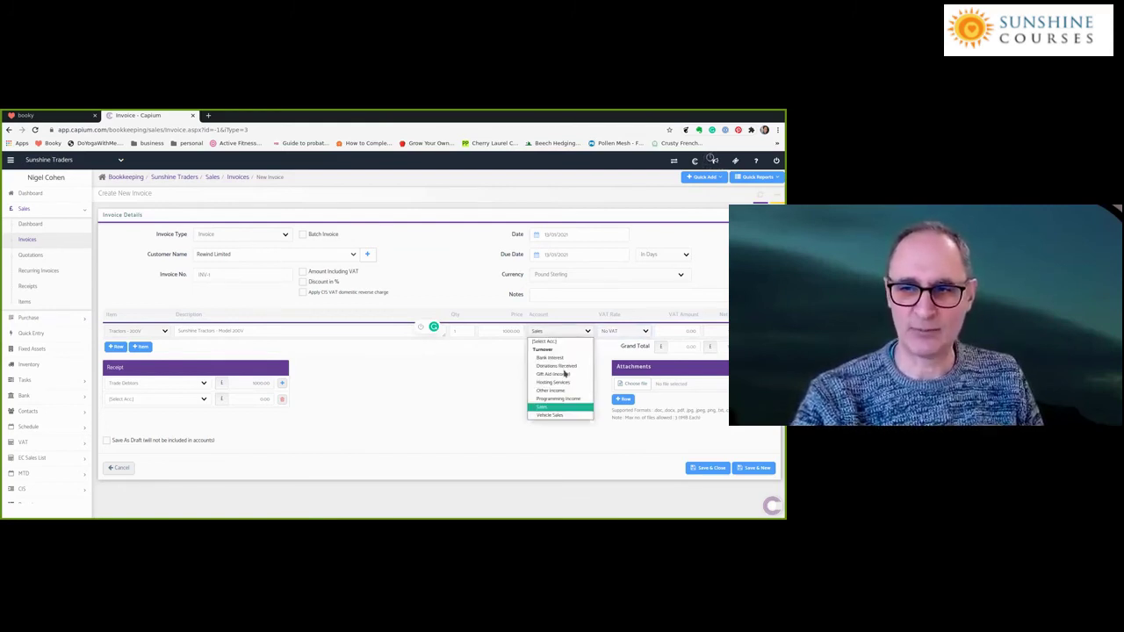
{"action": "left_click", "coordinate": [546, 415]}
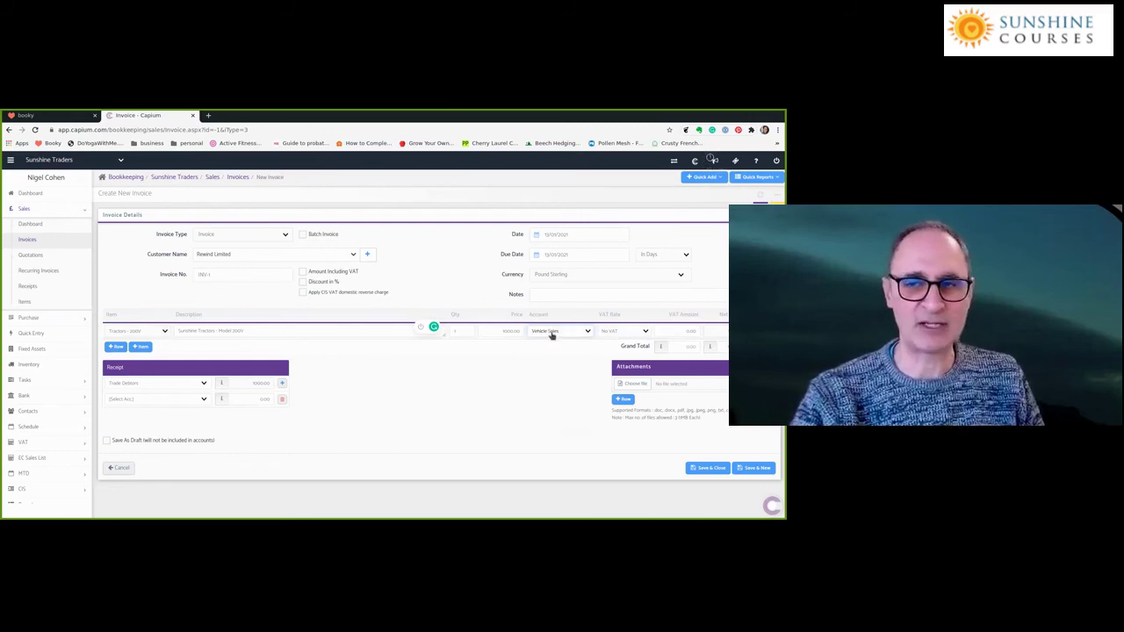
{"action": "left_click", "coordinate": [552, 335]}
{"action": "left_click", "coordinate": [548, 406]}
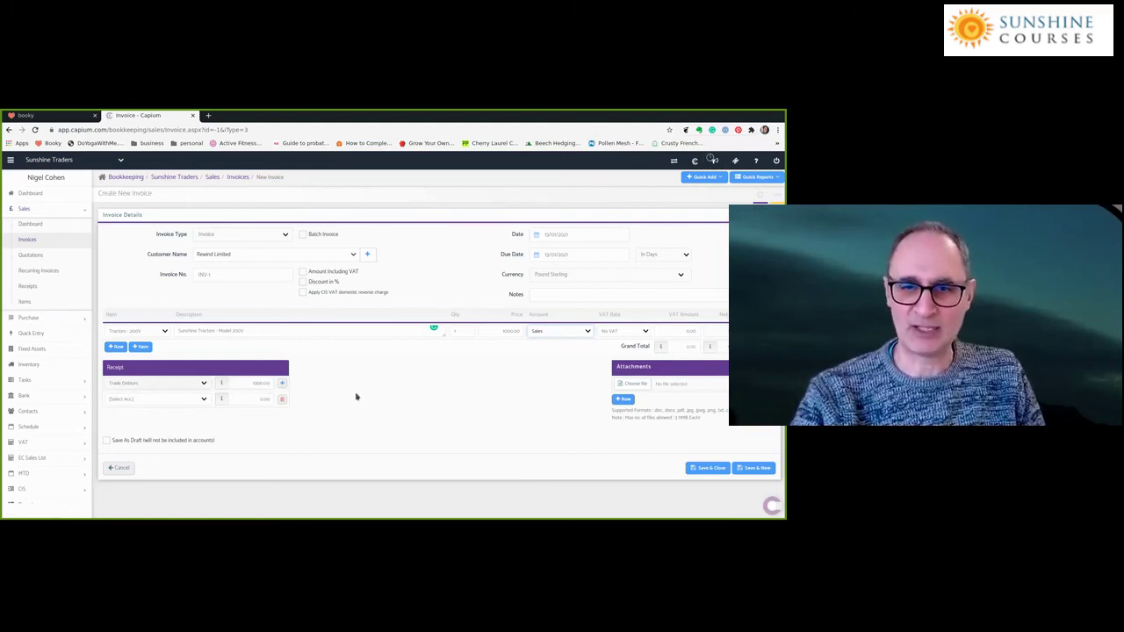
Try Bank Account as the invoice's receipt account and clear the selection again
{"action": "left_click", "coordinate": [204, 399]}
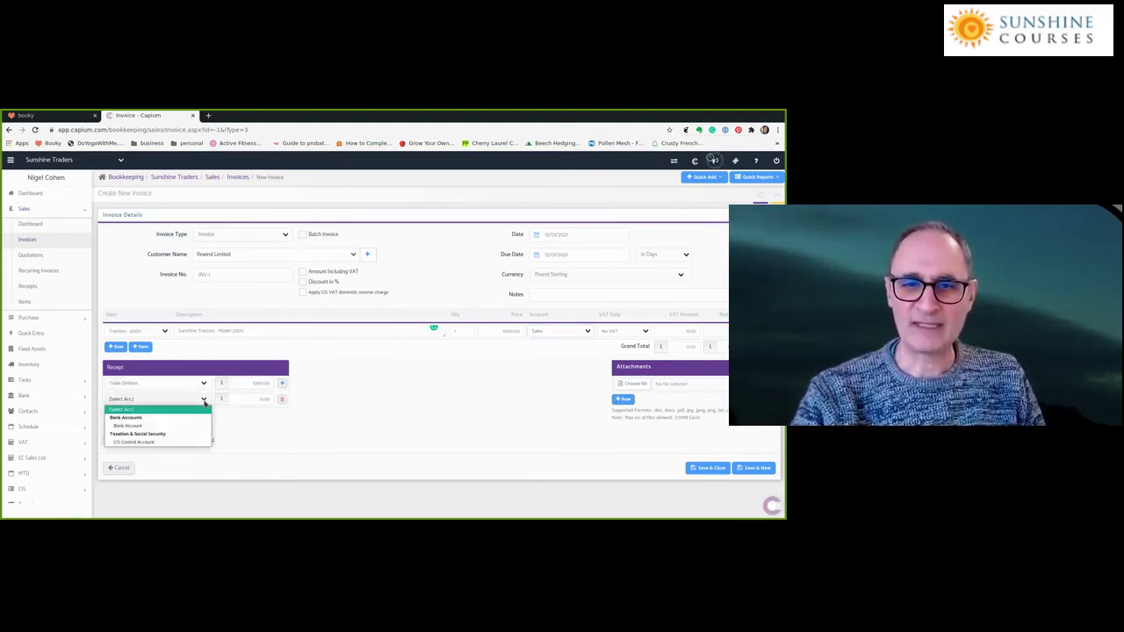
{"action": "left_click", "coordinate": [145, 428]}
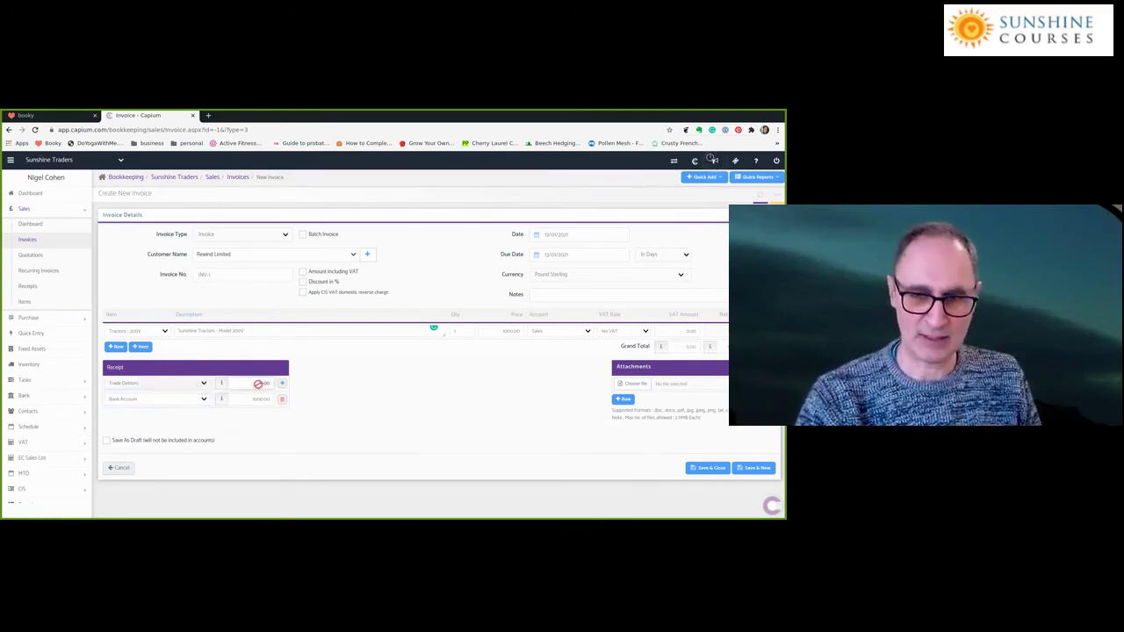
{"action": "left_click", "coordinate": [202, 400]}
{"action": "left_click", "coordinate": [158, 410]}
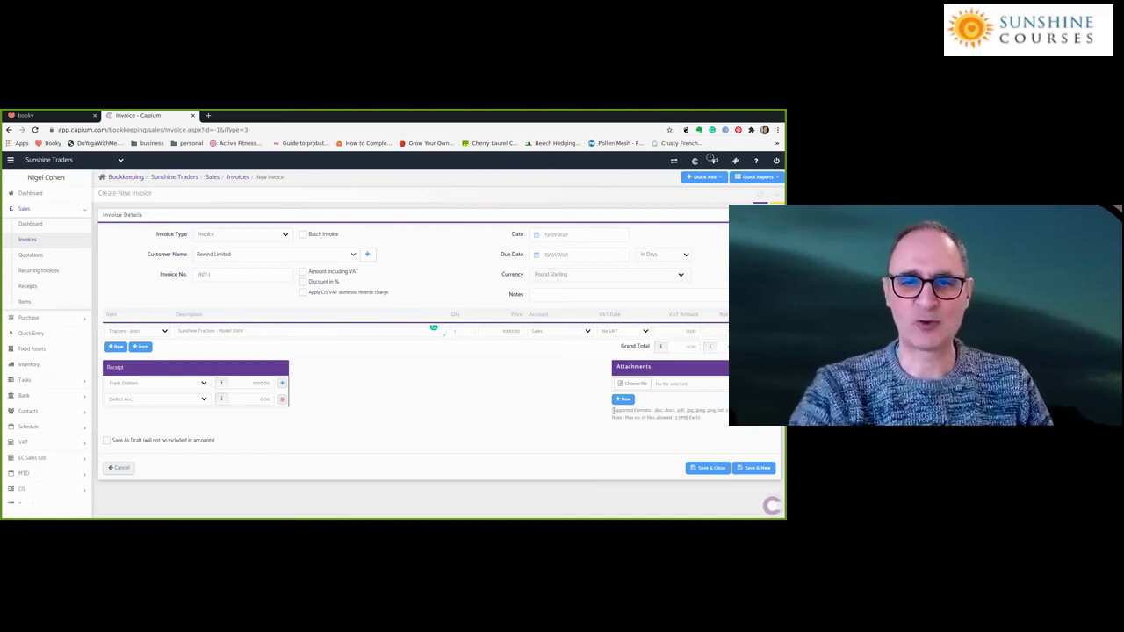
Save and close the invoice, and filter the invoice list to start from 01/01/2021
{"action": "left_click", "coordinate": [709, 469]}
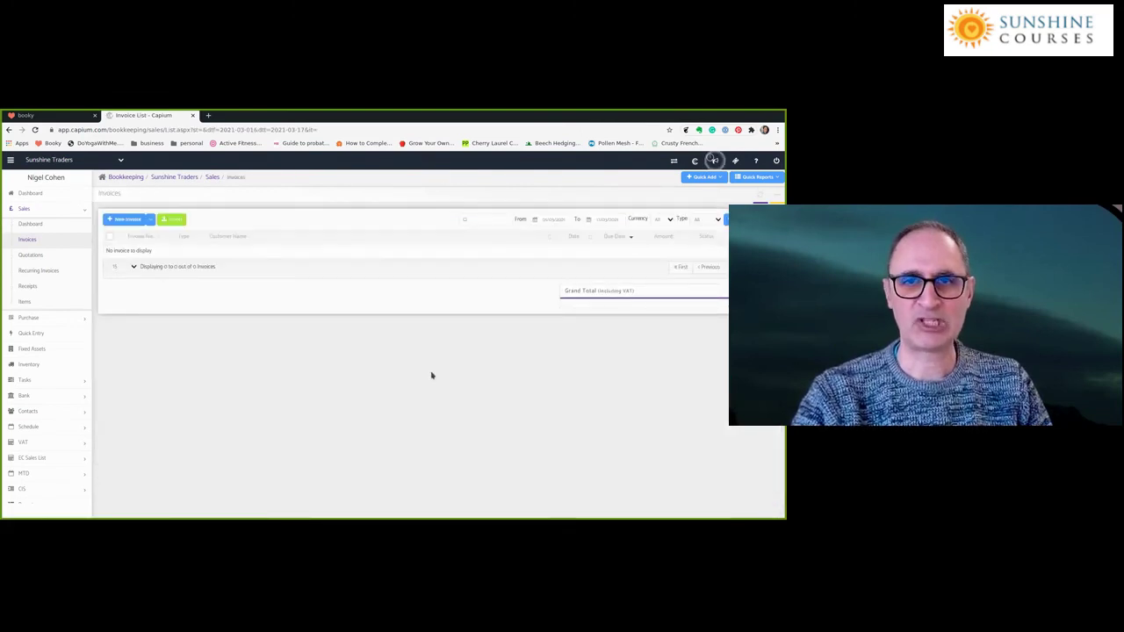
{"action": "left_click", "coordinate": [548, 219]}
{"action": "left_click", "coordinate": [537, 235]}
{"action": "left_click", "coordinate": [537, 235]}
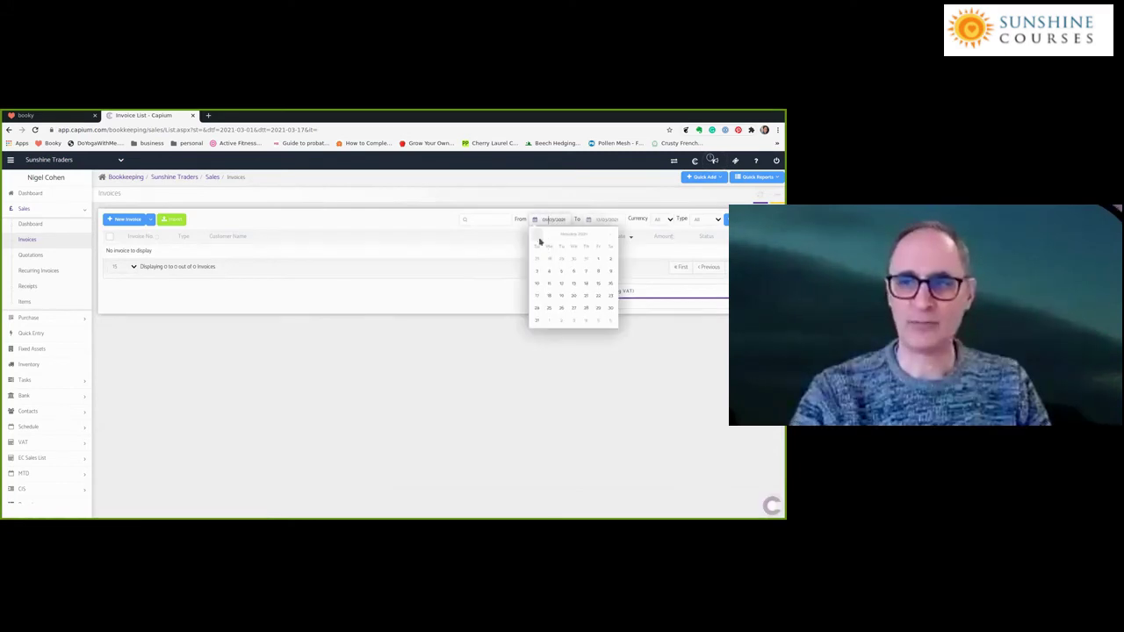
{"action": "left_click", "coordinate": [597, 261]}
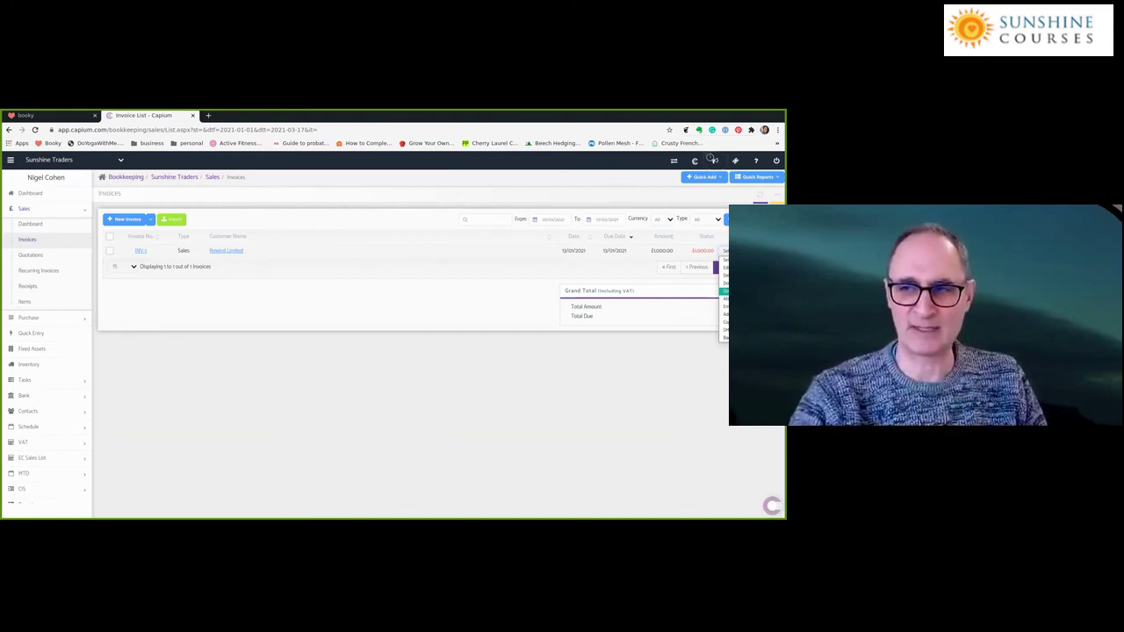
View the details of the Rewind Limited invoice from the list and close them
{"action": "left_click", "coordinate": [725, 291]}
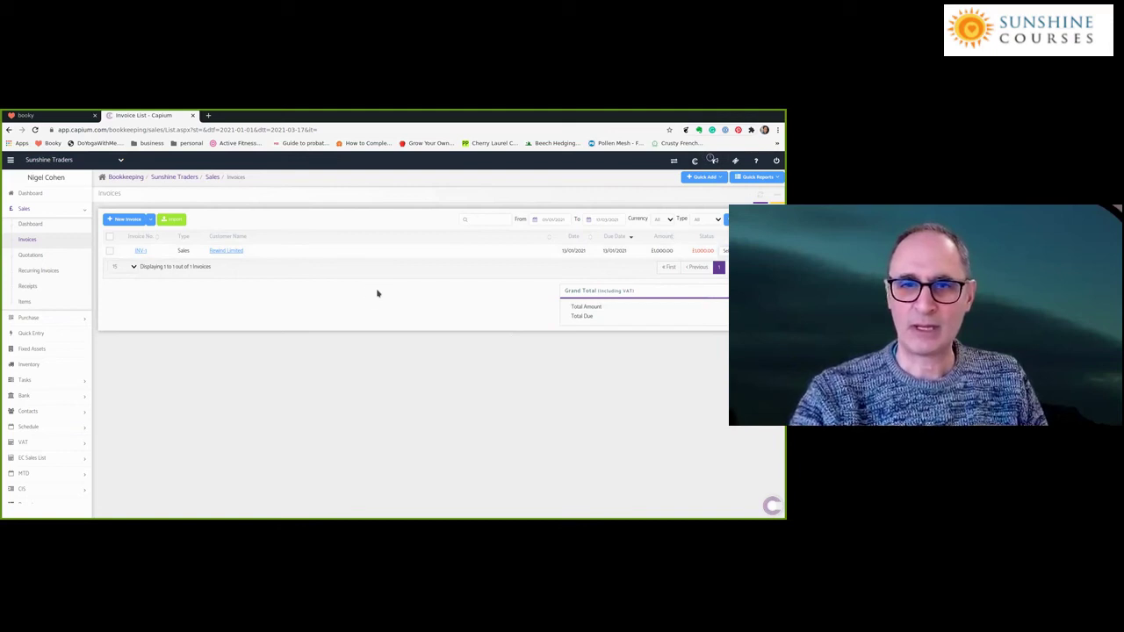
{"action": "left_click", "coordinate": [140, 251]}
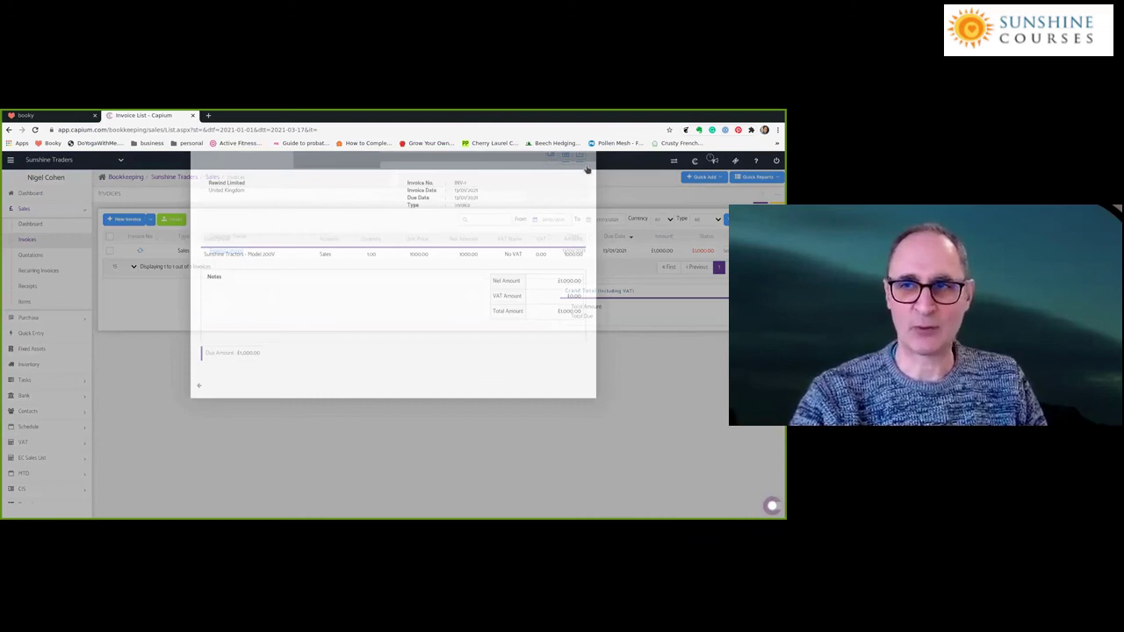
{"action": "left_click", "coordinate": [600, 212]}
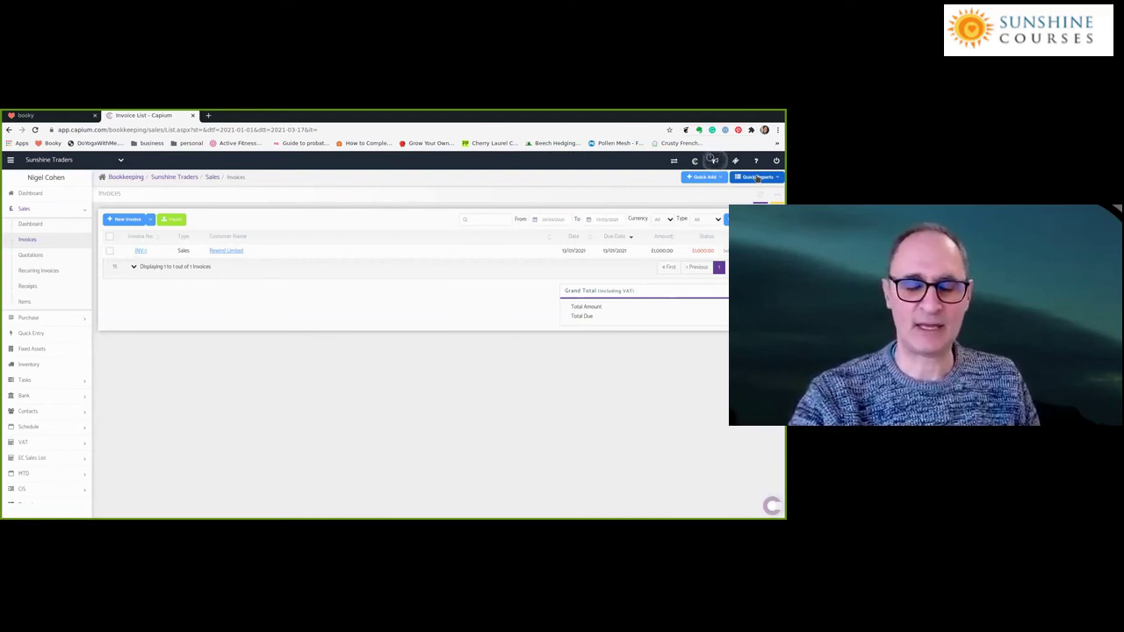
Open the Profit and Loss report and set its period to Last Month
{"action": "left_click", "coordinate": [757, 177]}
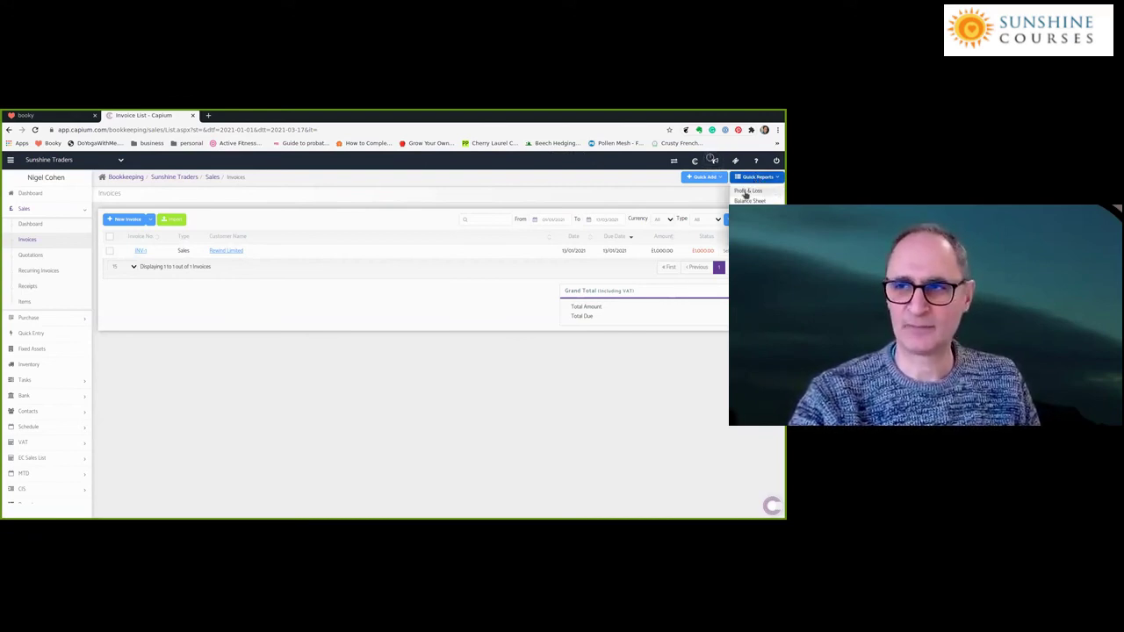
{"action": "left_click", "coordinate": [749, 191]}
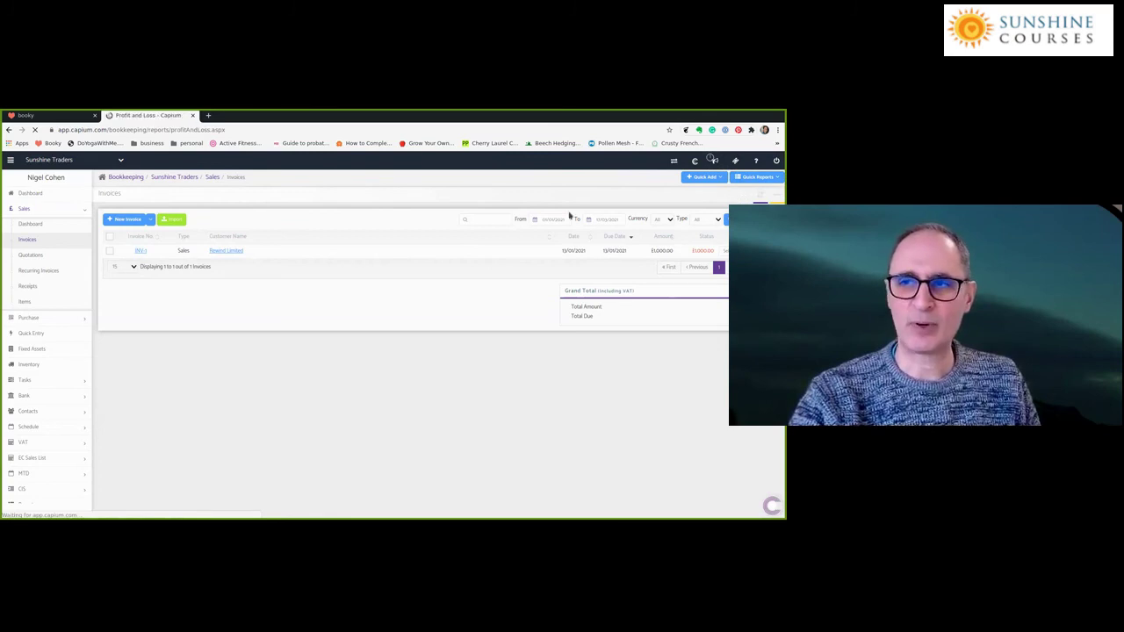
{"action": "left_click", "coordinate": [363, 222]}
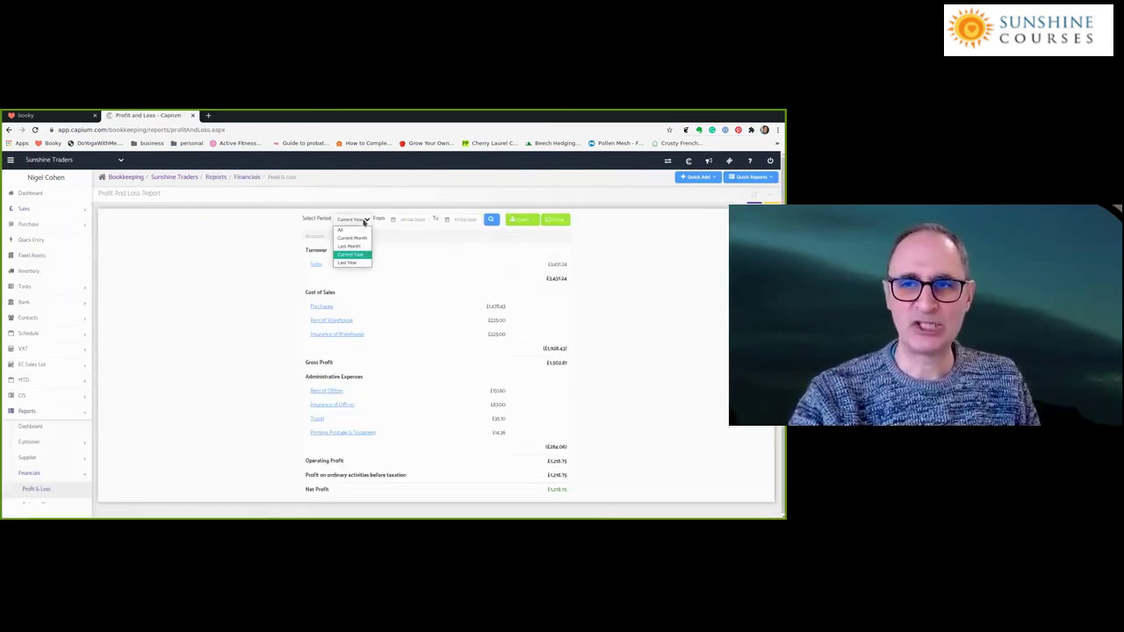
{"action": "left_click", "coordinate": [351, 243]}
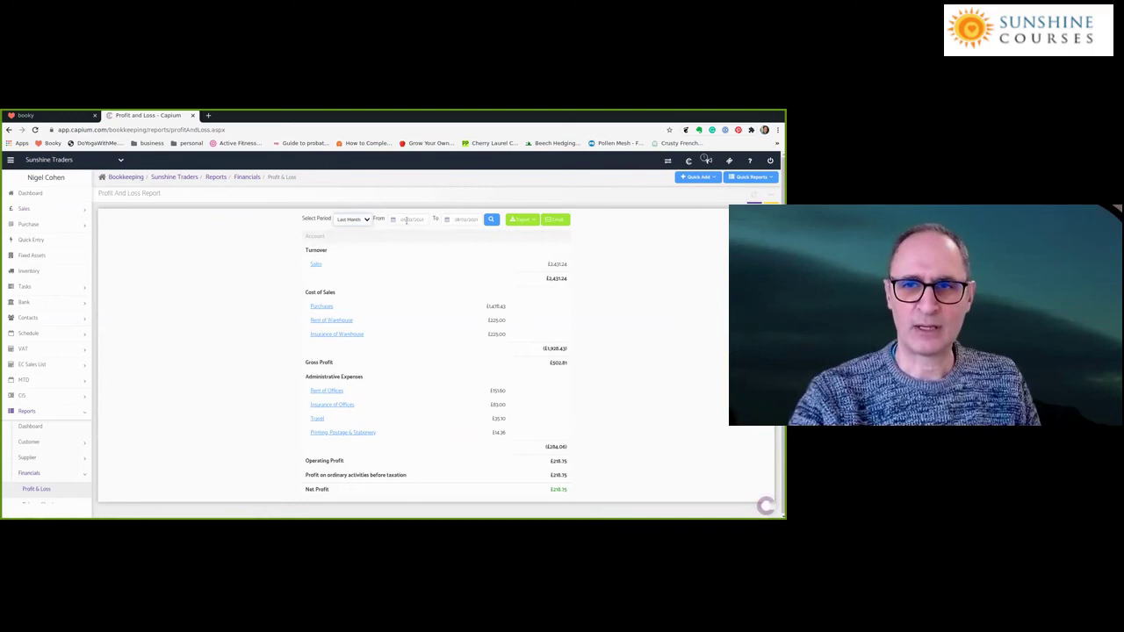
Run the Profit and Loss report for 01/01/2021 to 31/01/2021
{"action": "left_click", "coordinate": [409, 219]}
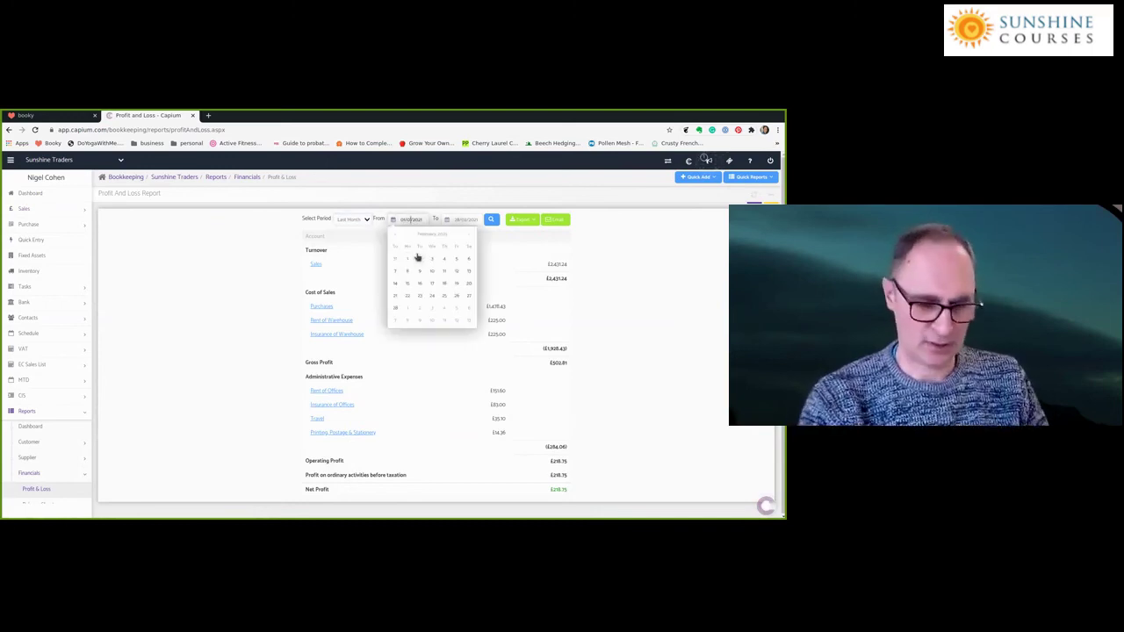
{"action": "scroll", "coordinate": [425, 235], "scroll_direction": "up", "scroll_amount": 1}
{"action": "left_click", "coordinate": [461, 219]}
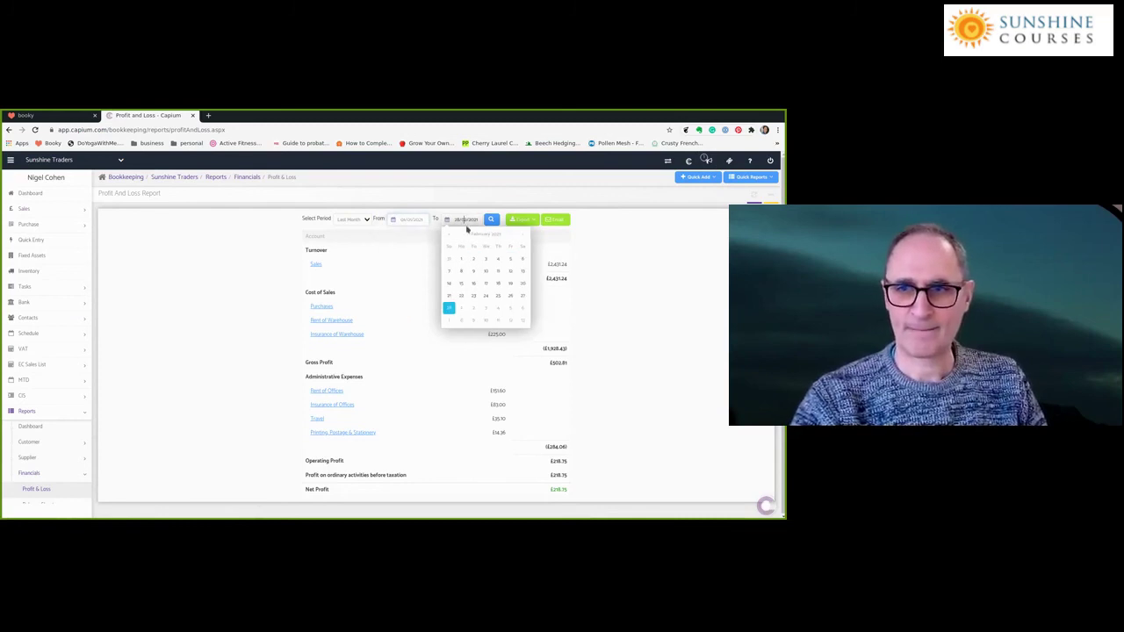
{"action": "scroll", "coordinate": [463, 243], "scroll_direction": "down", "scroll_amount": 1}
{"action": "scroll", "coordinate": [463, 243], "scroll_direction": "down", "scroll_amount": 1}
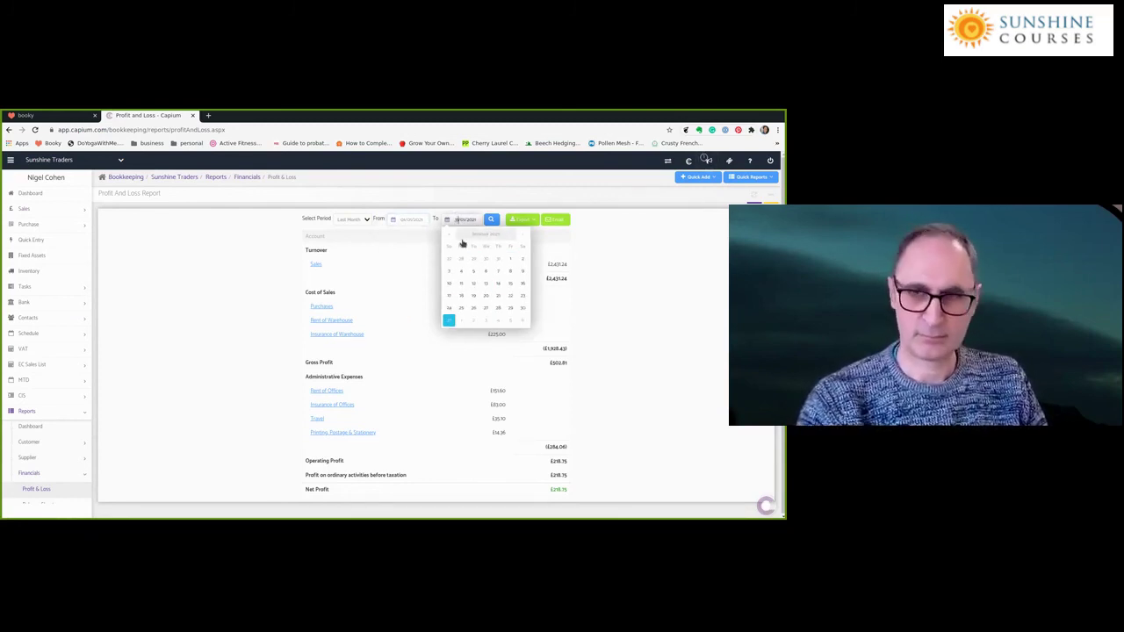
{"action": "left_click", "coordinate": [492, 219]}
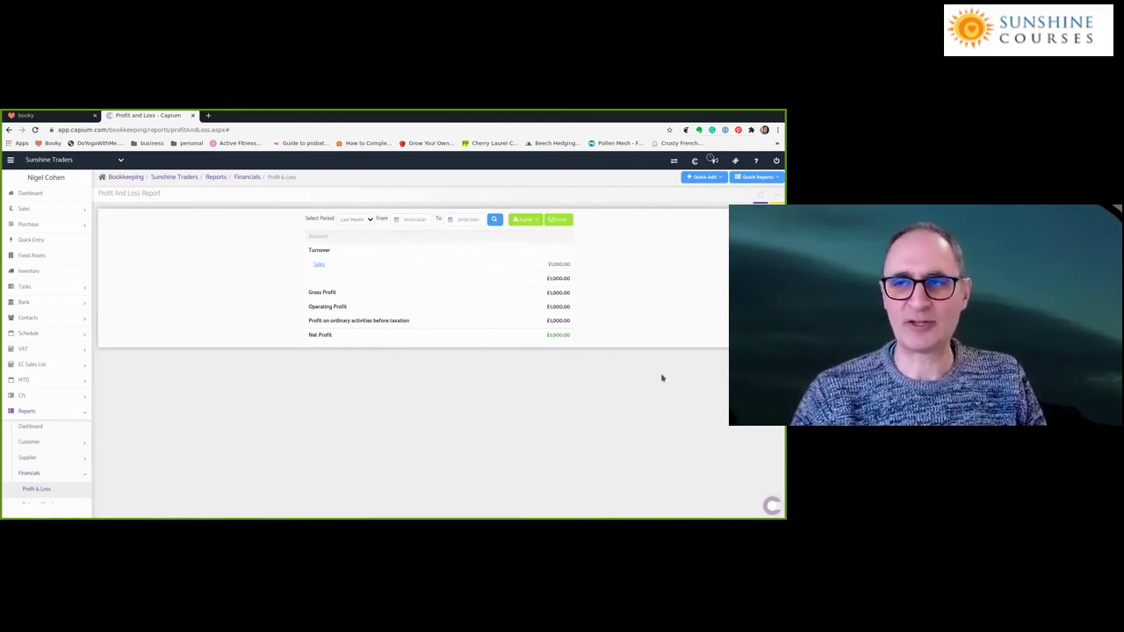
Open the Balance Sheet report and run it with an end date of 31/01/2021
{"action": "left_click", "coordinate": [779, 178]}
{"action": "left_click", "coordinate": [757, 201]}
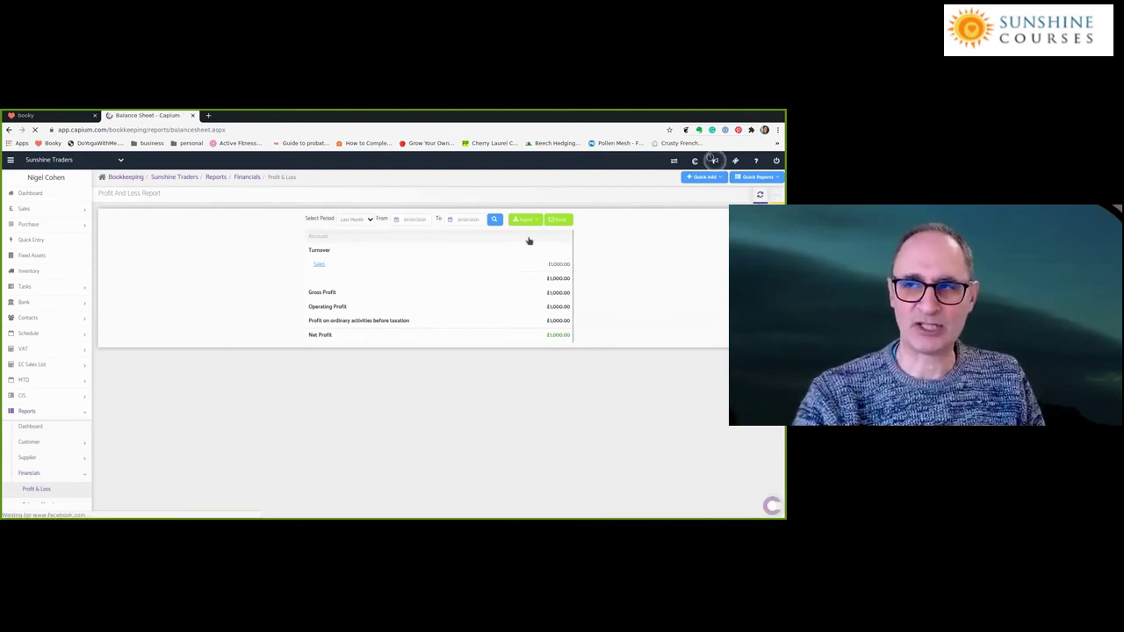
{"action": "left_click", "coordinate": [447, 219]}
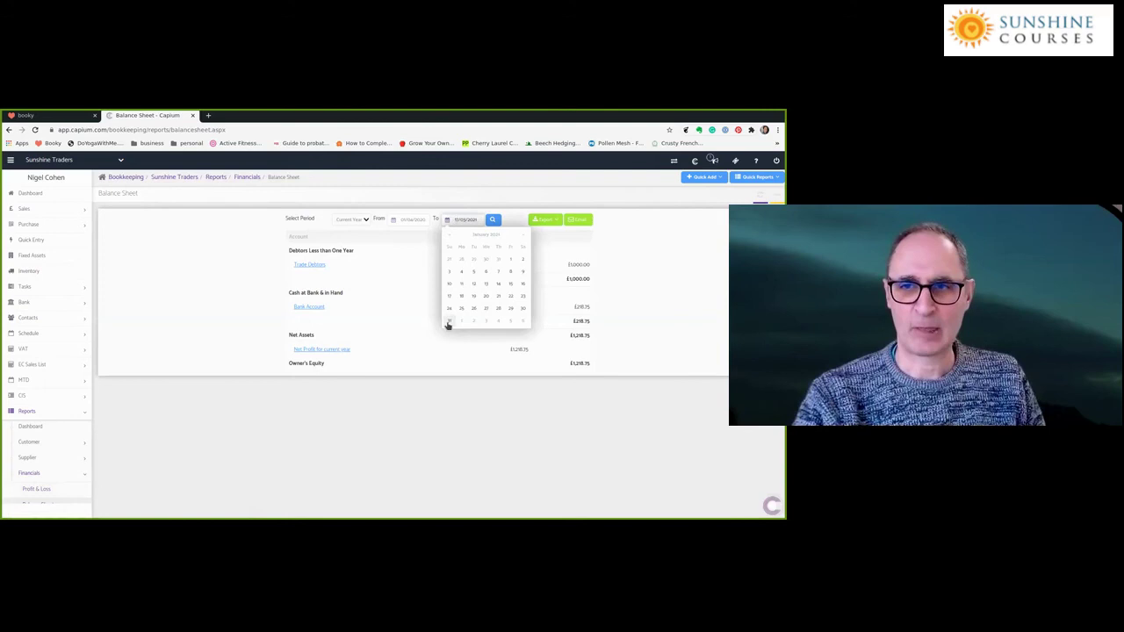
{"action": "left_click", "coordinate": [450, 320]}
{"action": "left_click", "coordinate": [493, 220]}
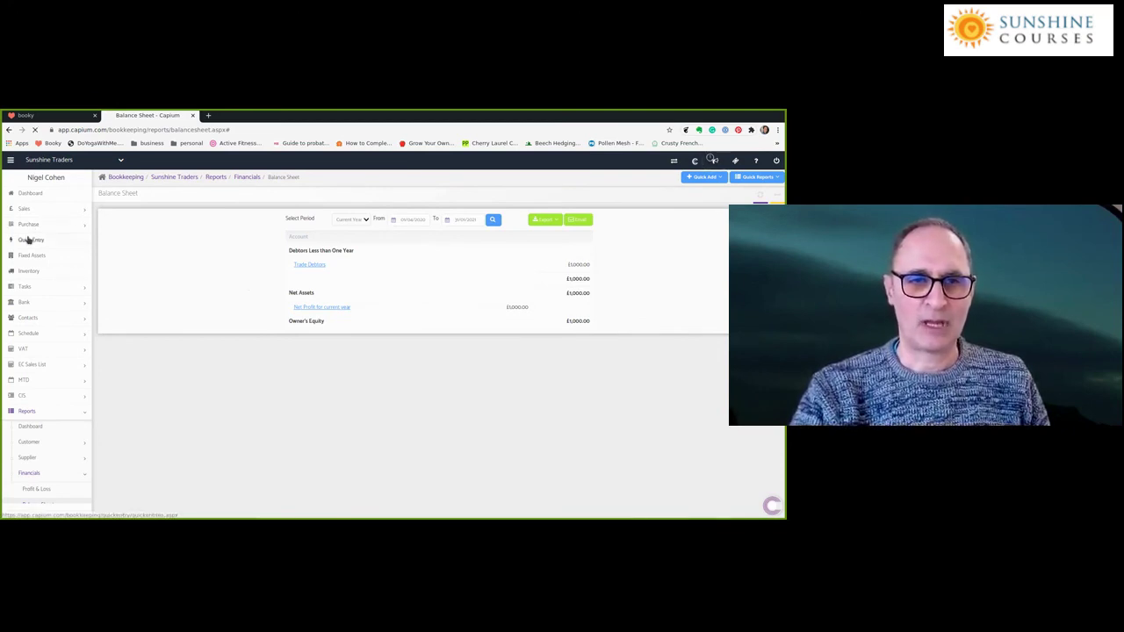
Open the saved quick entry for editing and change the Rewind Ltd receipt's account to Trade Debtors
{"action": "left_click", "coordinate": [30, 241]}
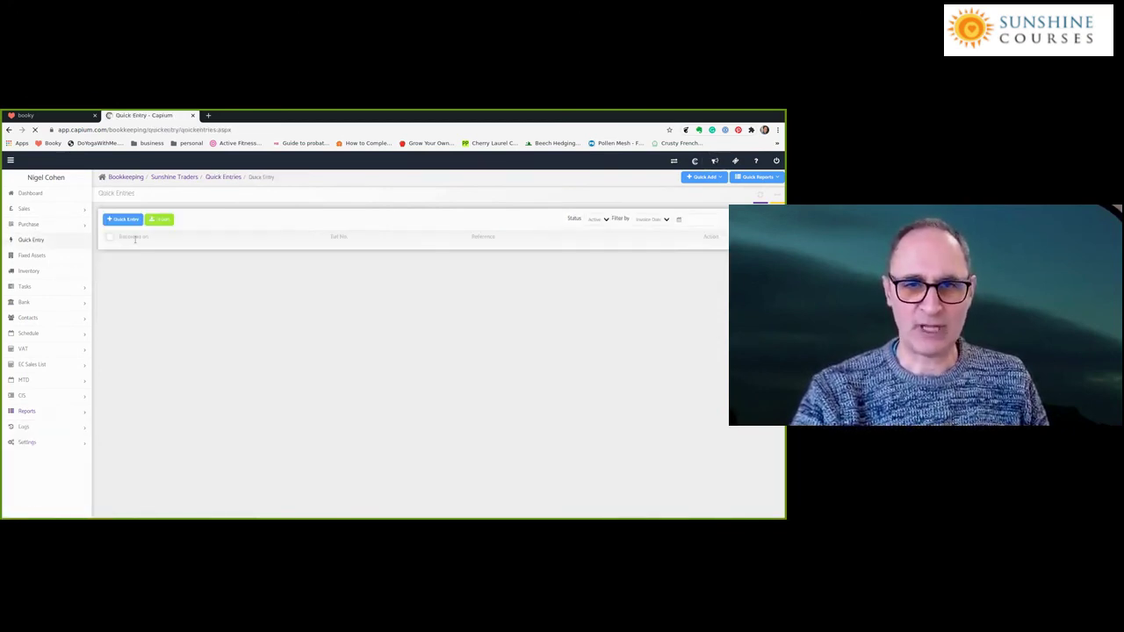
{"action": "left_click", "coordinate": [165, 252]}
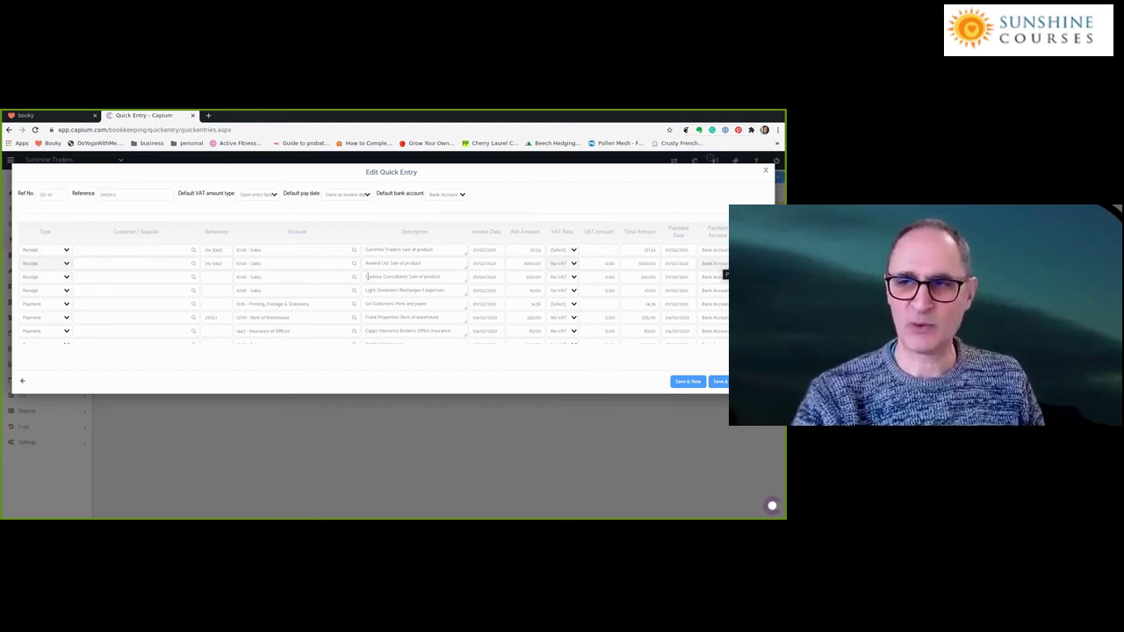
{"action": "triple_click", "coordinate": [298, 265]}
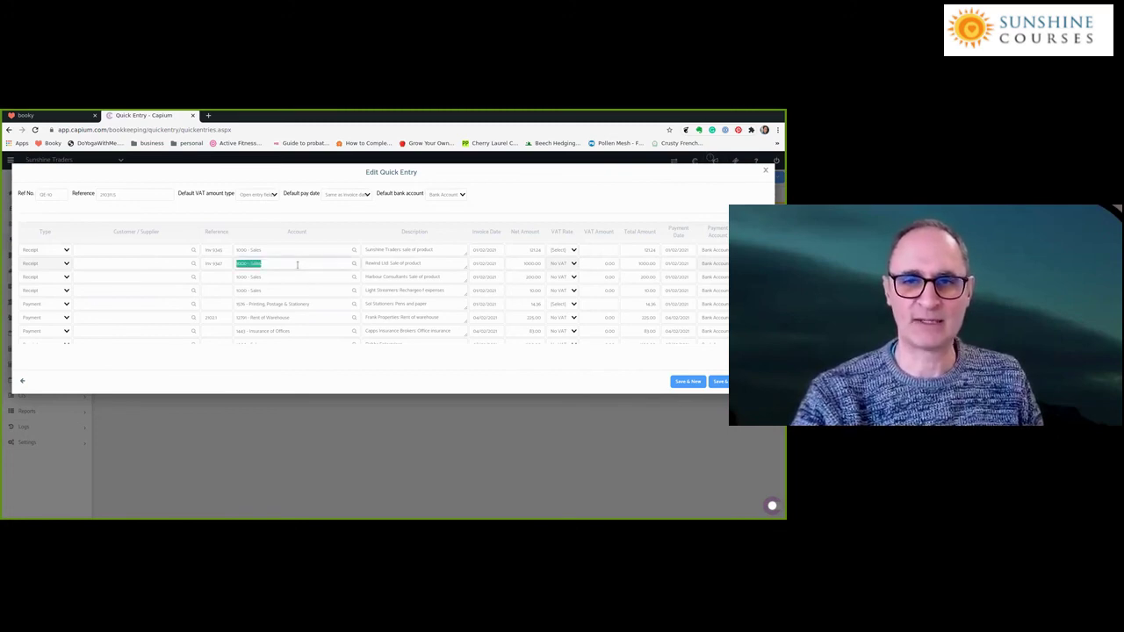
{"action": "type", "text": "trad"}
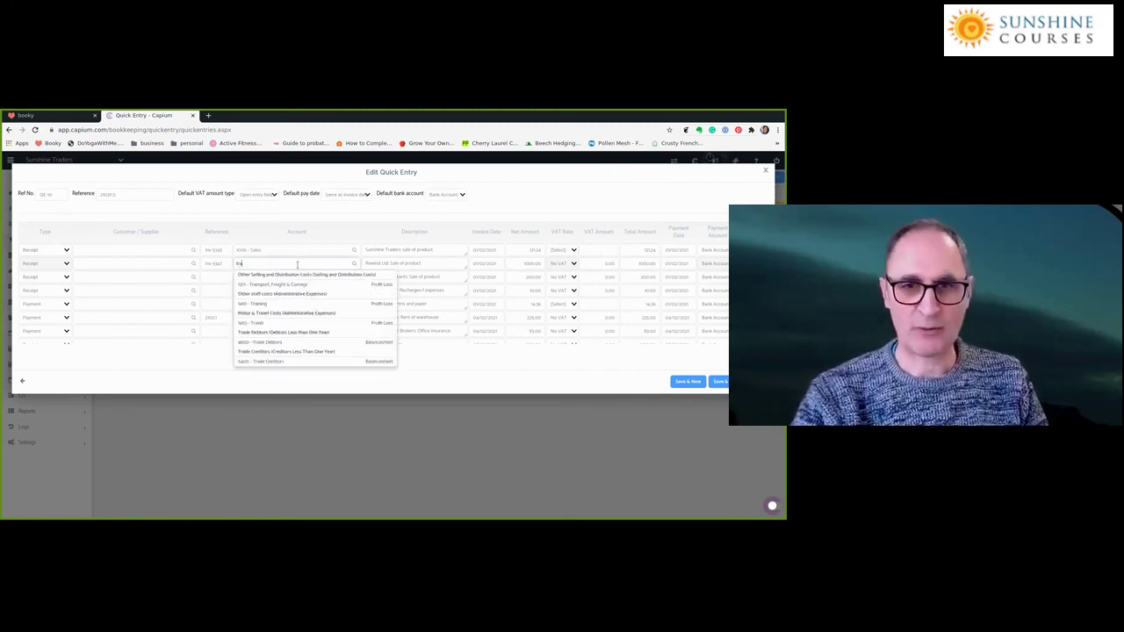
{"action": "left_click", "coordinate": [275, 286]}
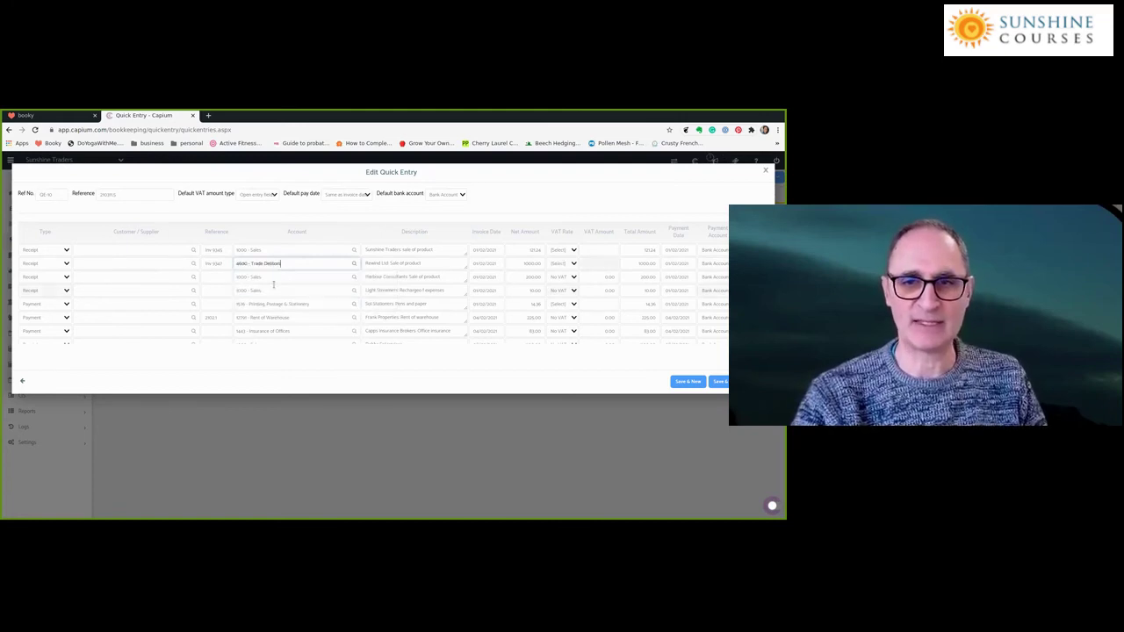
{"action": "left_click", "coordinate": [321, 251]}
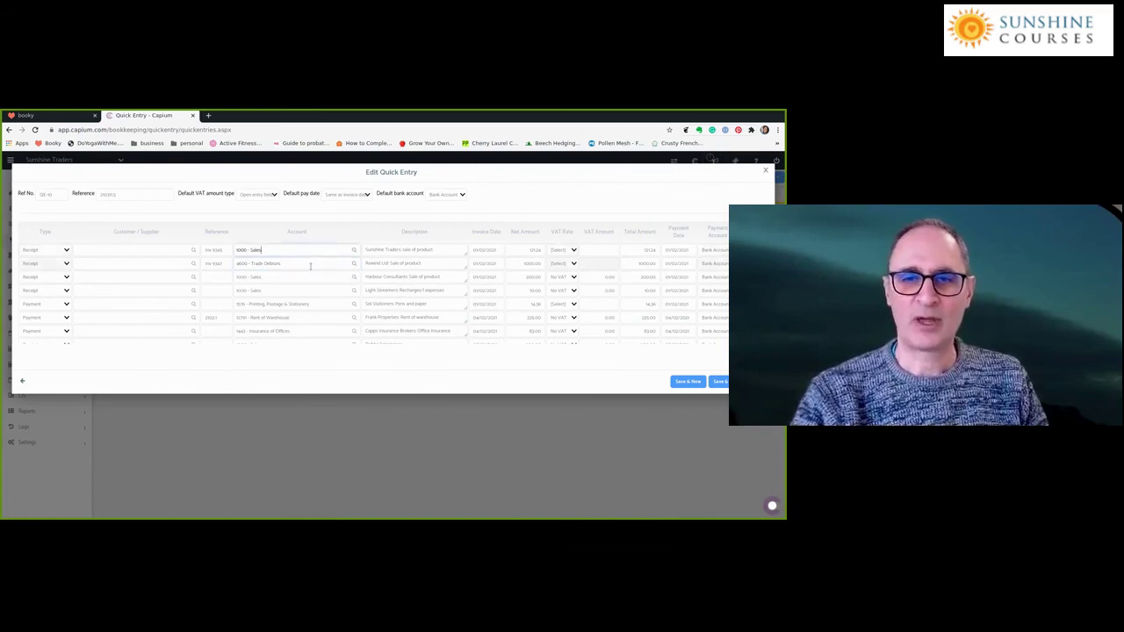
Assign the customer Rewind Limited to the Trade Debtors receipt line, and save and close the quick entry
{"action": "left_click", "coordinate": [266, 265]}
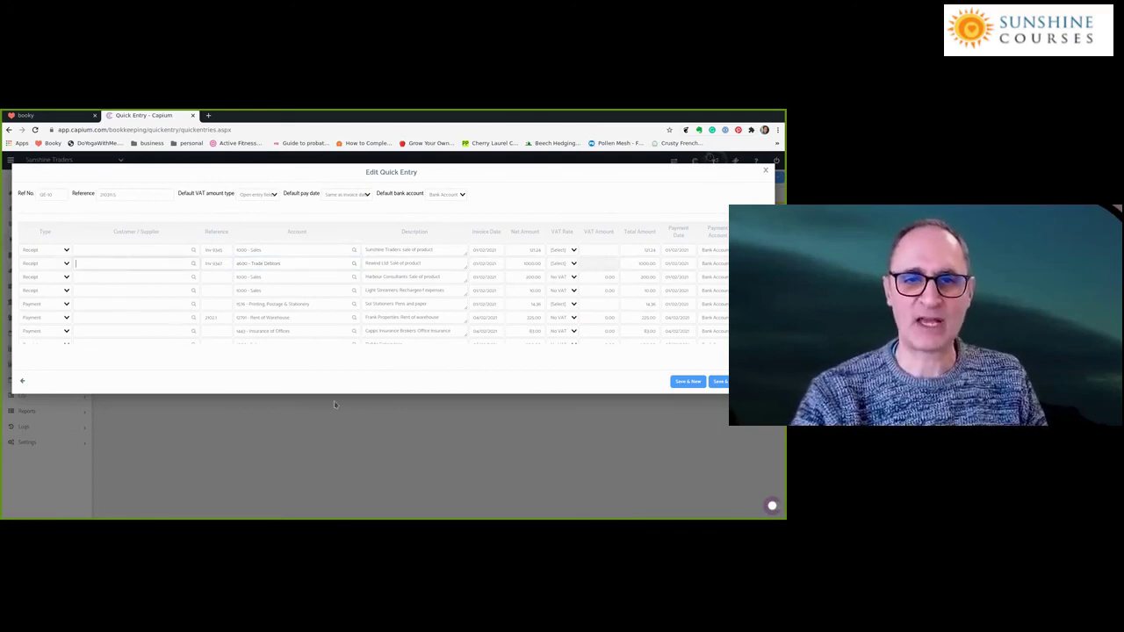
{"action": "type", "text": "w"}
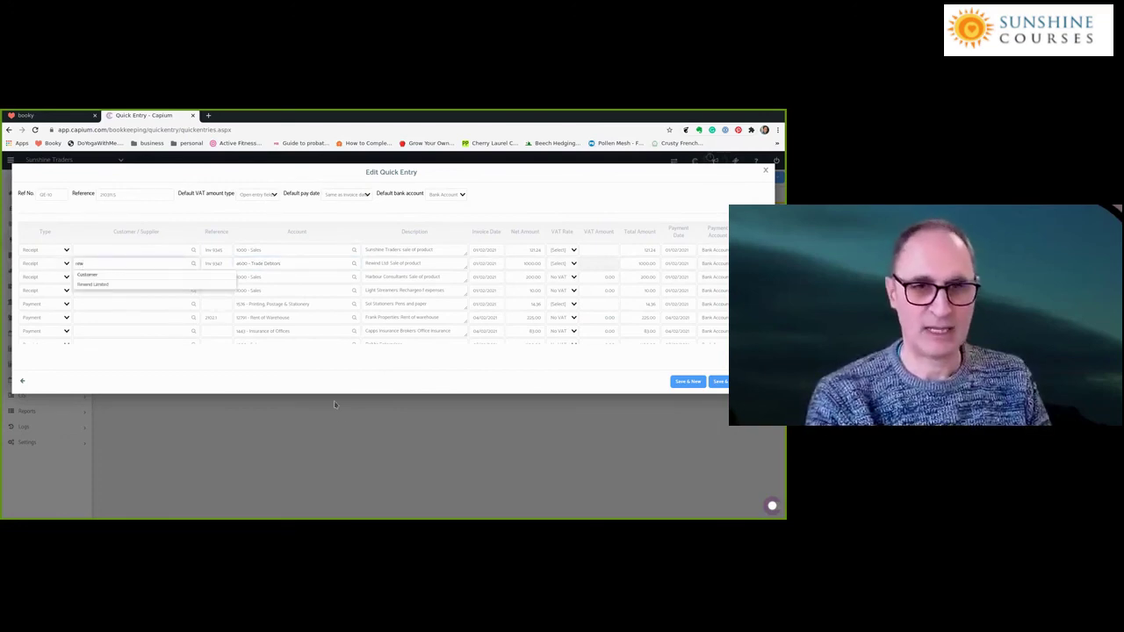
{"action": "left_click", "coordinate": [93, 283]}
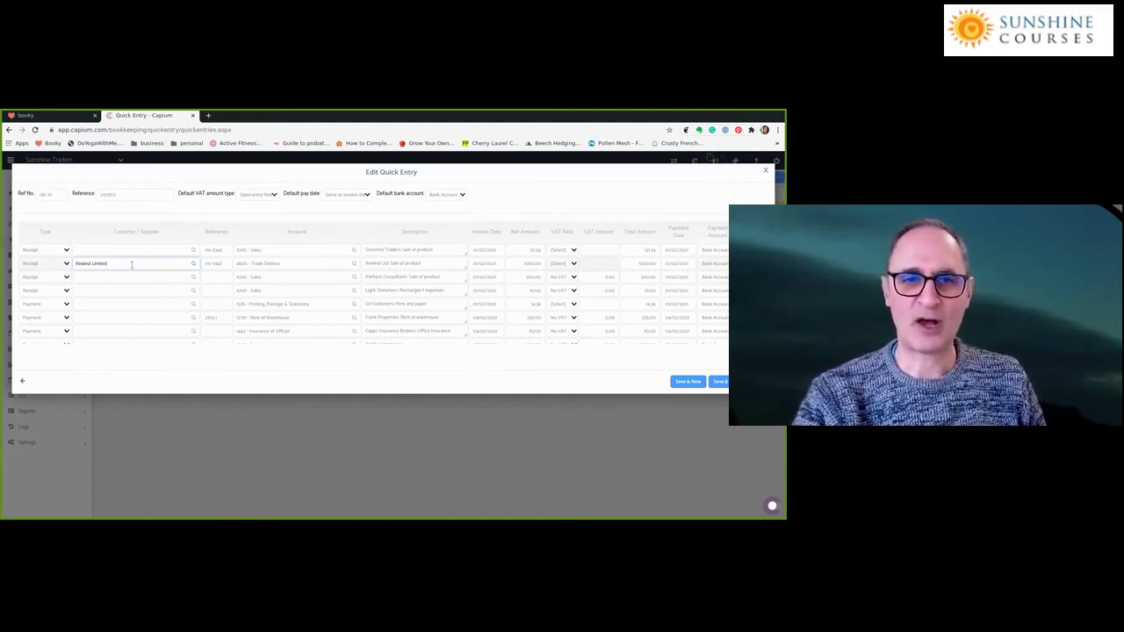
{"action": "left_click", "coordinate": [722, 383]}
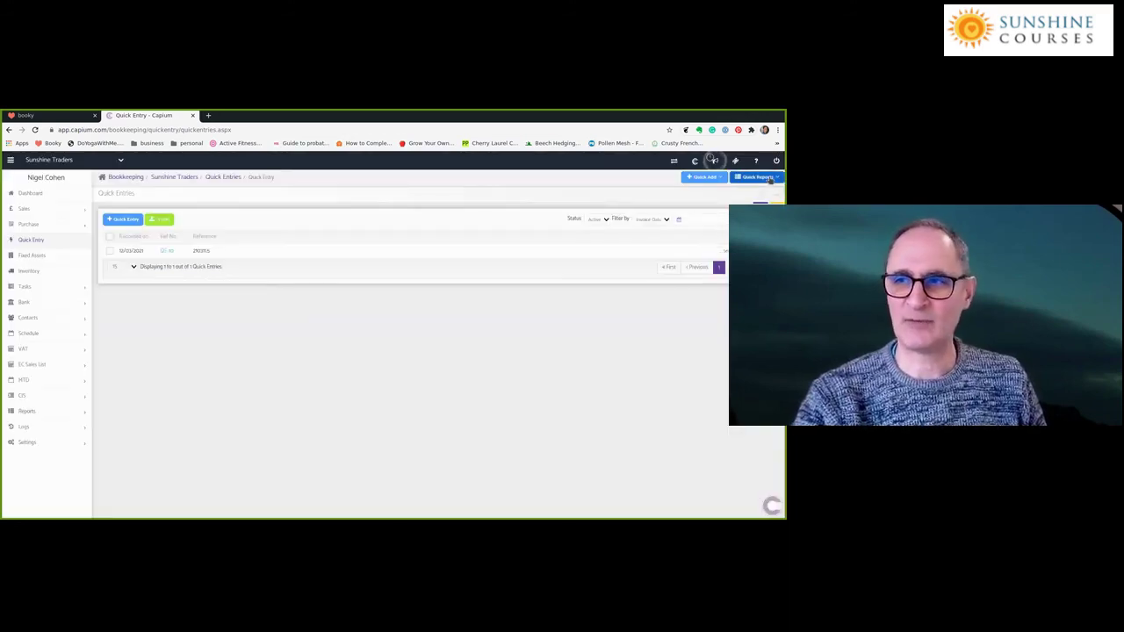
Open the Profit and Loss report for the current year and run it with an end date of 31/01/2021
{"action": "left_click", "coordinate": [770, 178]}
{"action": "left_click", "coordinate": [753, 195]}
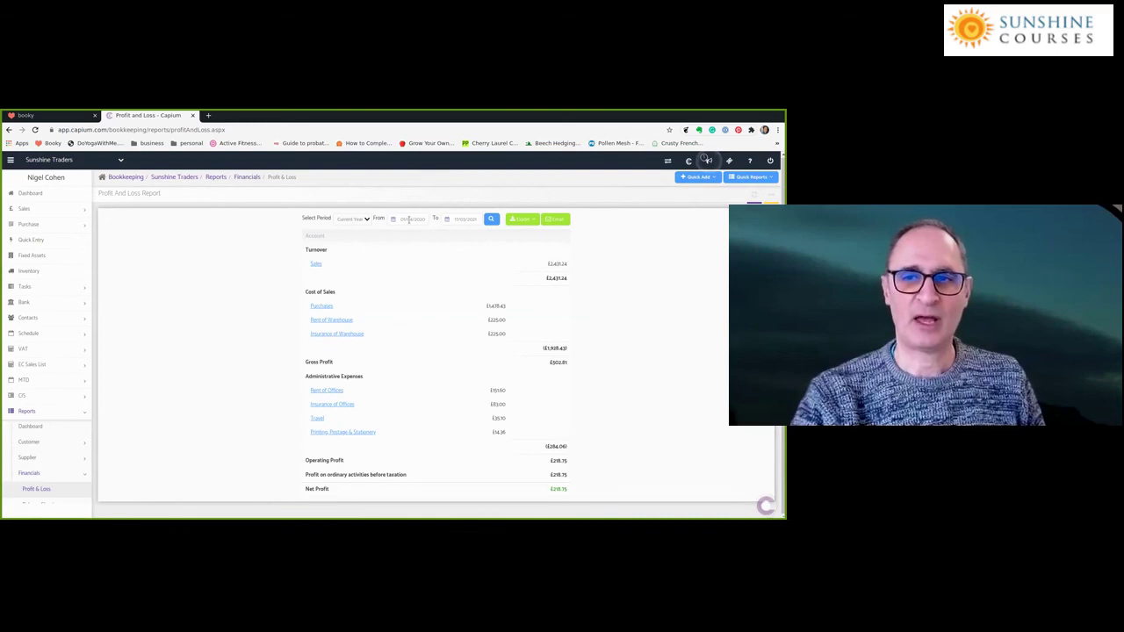
{"action": "left_click", "coordinate": [492, 219]}
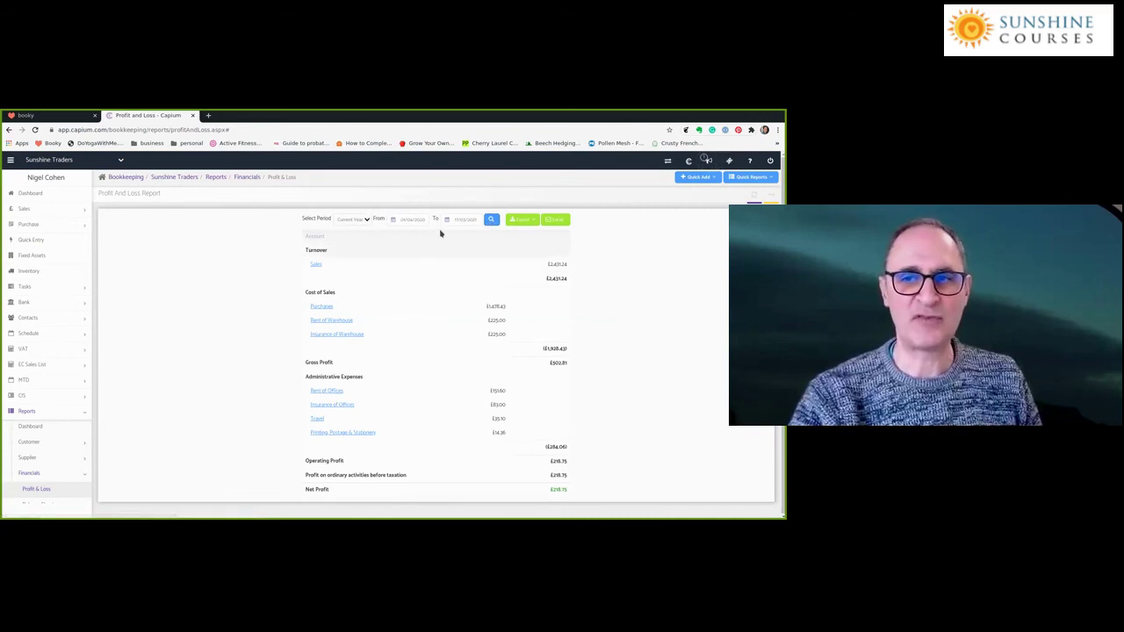
{"action": "left_click", "coordinate": [470, 219]}
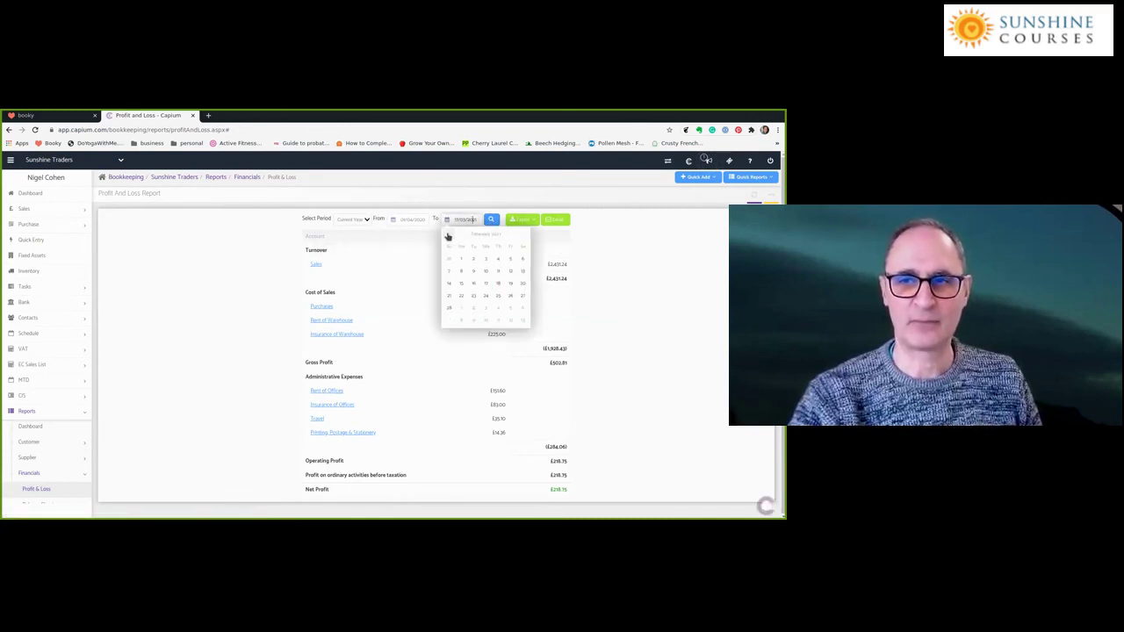
{"action": "left_click", "coordinate": [449, 320]}
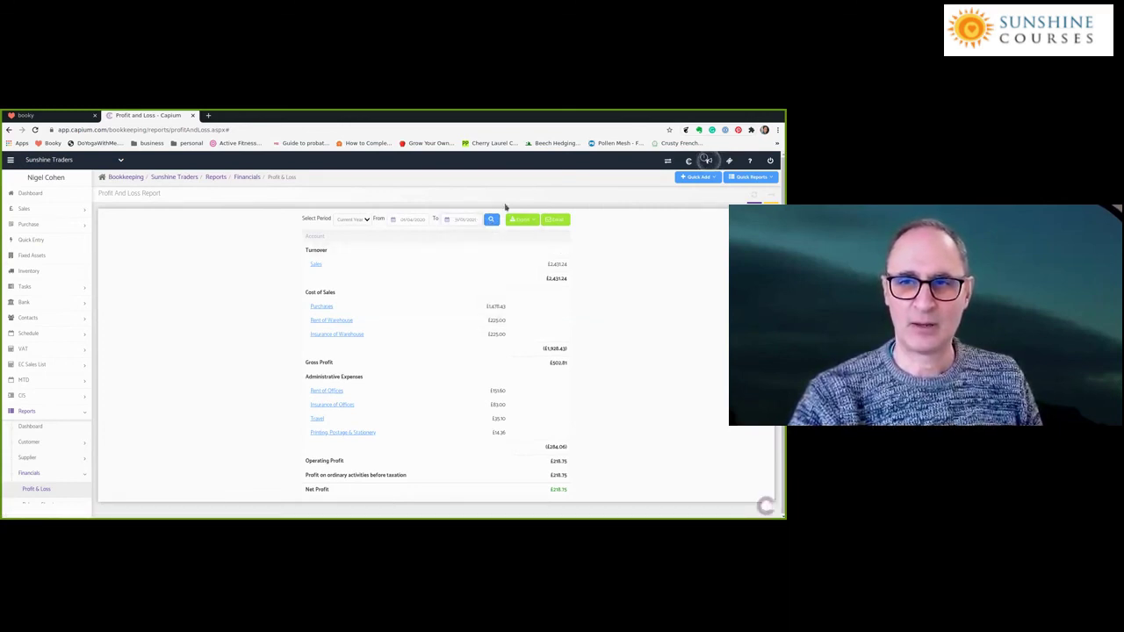
{"action": "left_click", "coordinate": [492, 220]}
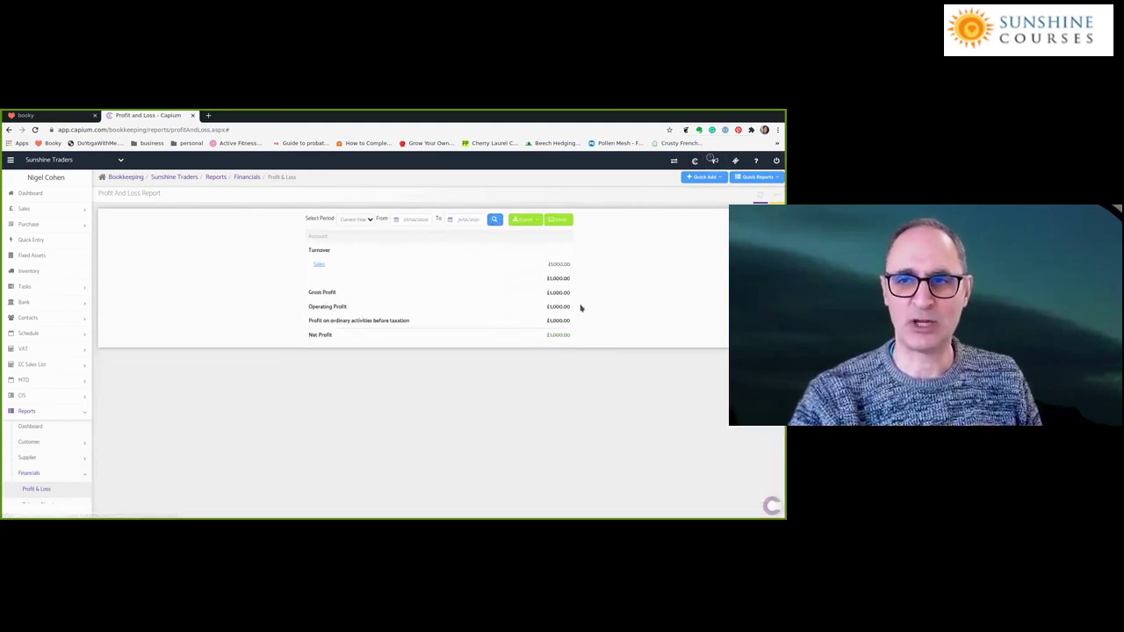
{"action": "left_click", "coordinate": [494, 221]}
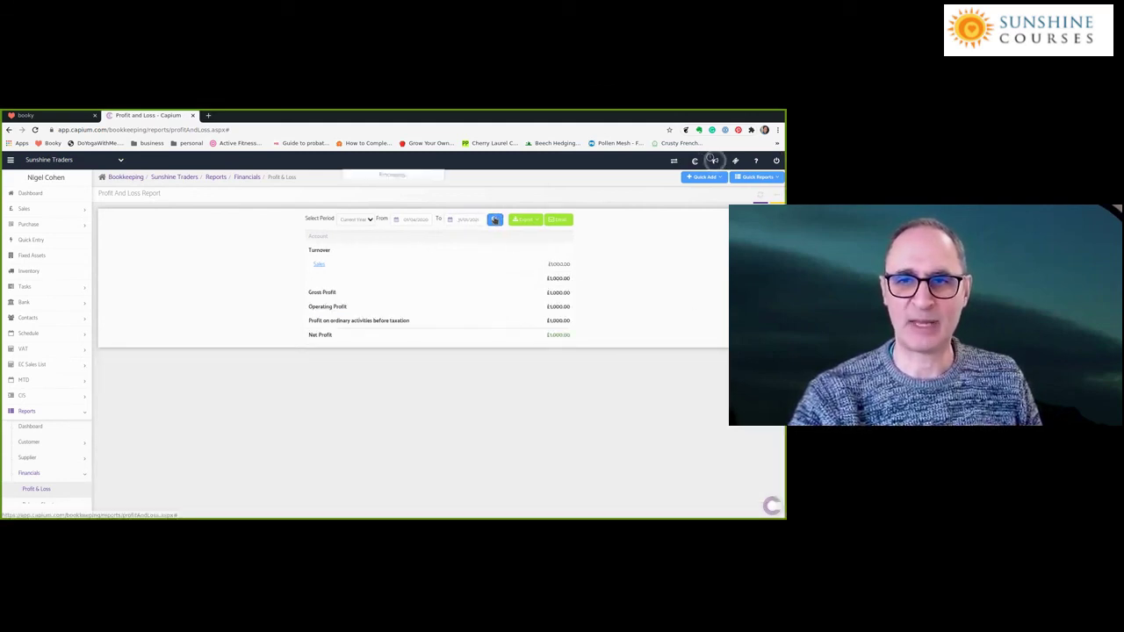
Run the Profit and Loss report for 01/02/2021 to 28/02/2021
{"action": "left_click", "coordinate": [417, 220]}
{"action": "left_click", "coordinate": [473, 238]}
{"action": "left_click", "coordinate": [474, 237]}
{"action": "left_click", "coordinate": [474, 237]}
{"action": "left_click", "coordinate": [474, 237]}
{"action": "left_click", "coordinate": [474, 237]}
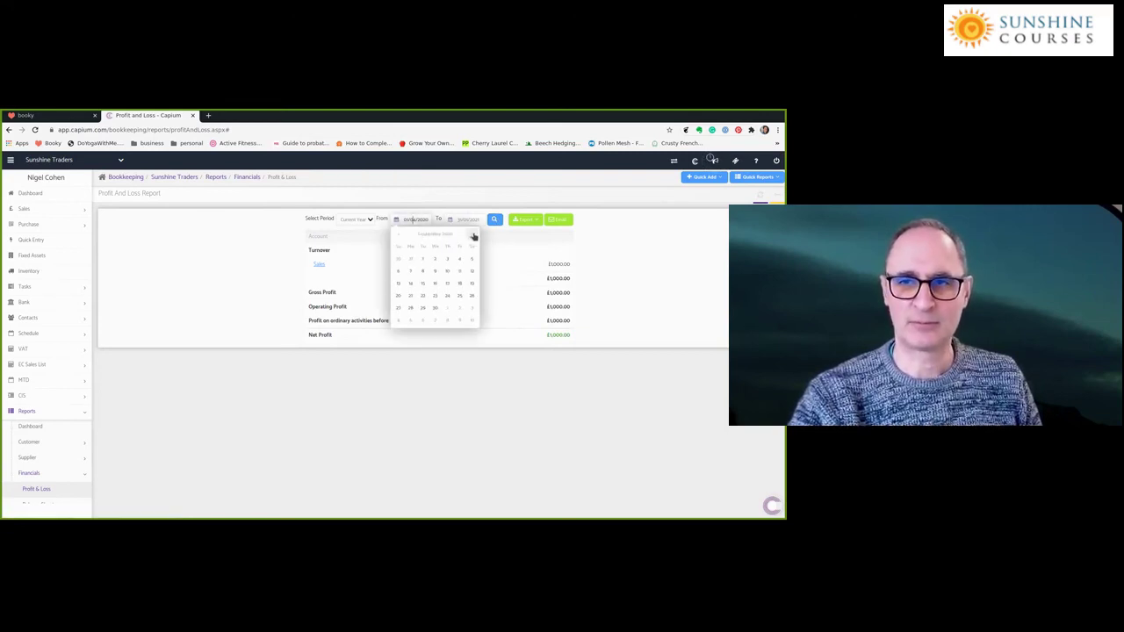
{"action": "left_click", "coordinate": [473, 238]}
{"action": "left_click", "coordinate": [473, 237]}
{"action": "left_click", "coordinate": [474, 238]}
{"action": "left_click", "coordinate": [474, 237]}
{"action": "left_click", "coordinate": [473, 238]}
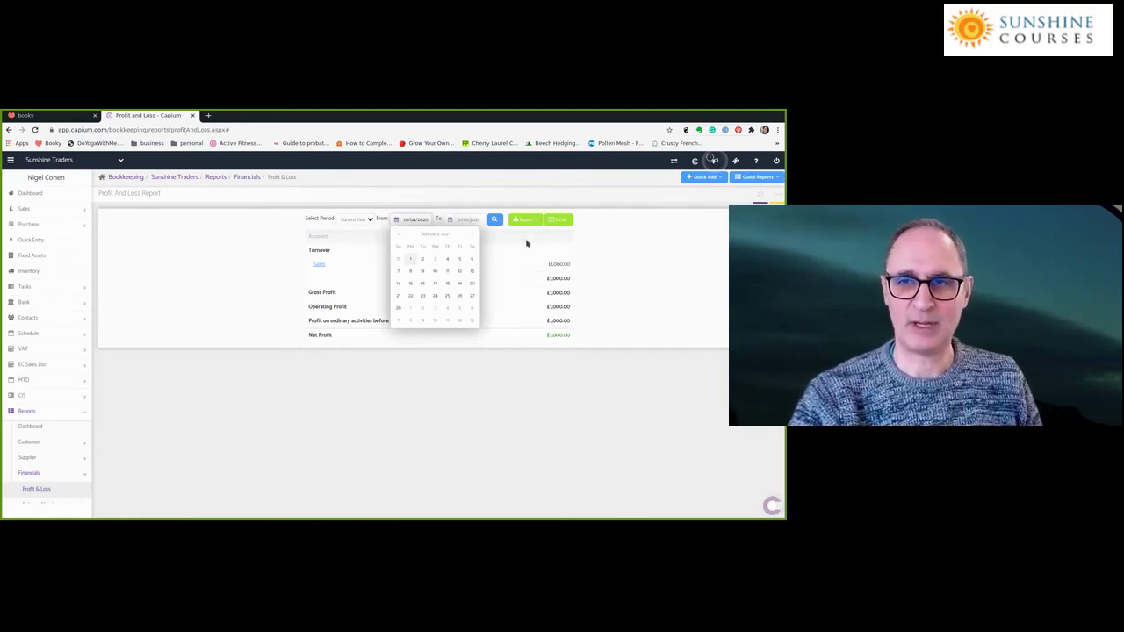
{"action": "left_click", "coordinate": [410, 259]}
{"action": "left_click", "coordinate": [456, 308]}
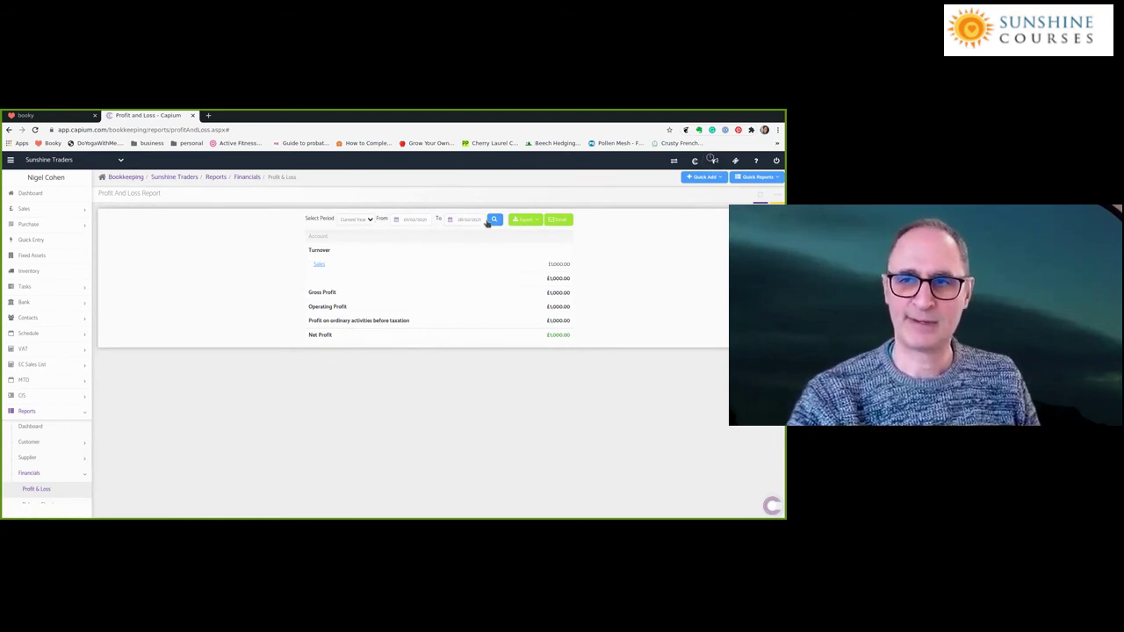
{"action": "left_click", "coordinate": [494, 222]}
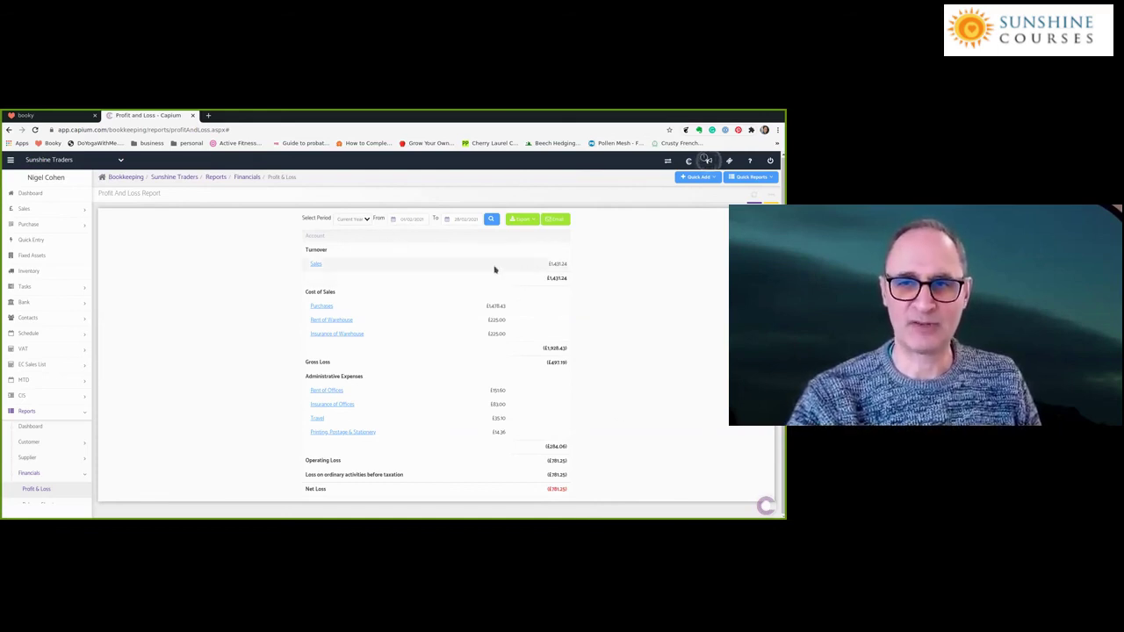
Move the Profit and Loss start date back to 01/01/2021 and rerun the report through 28/02/2021
{"action": "left_click", "coordinate": [404, 219]}
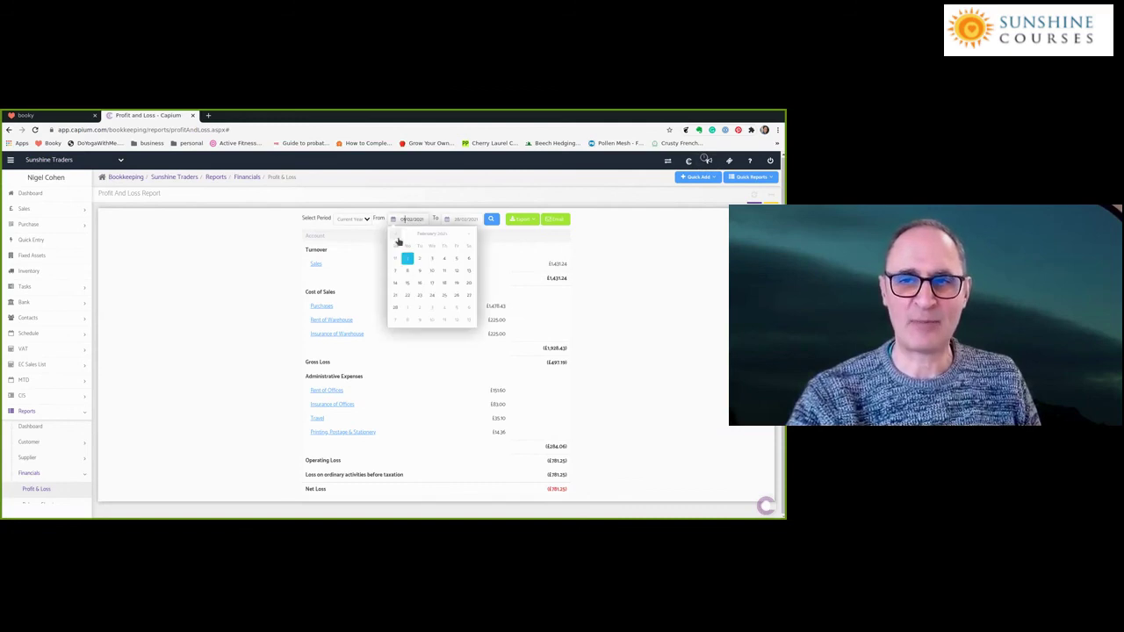
{"action": "left_click", "coordinate": [394, 234]}
{"action": "left_click", "coordinate": [456, 259]}
{"action": "left_click", "coordinate": [491, 219]}
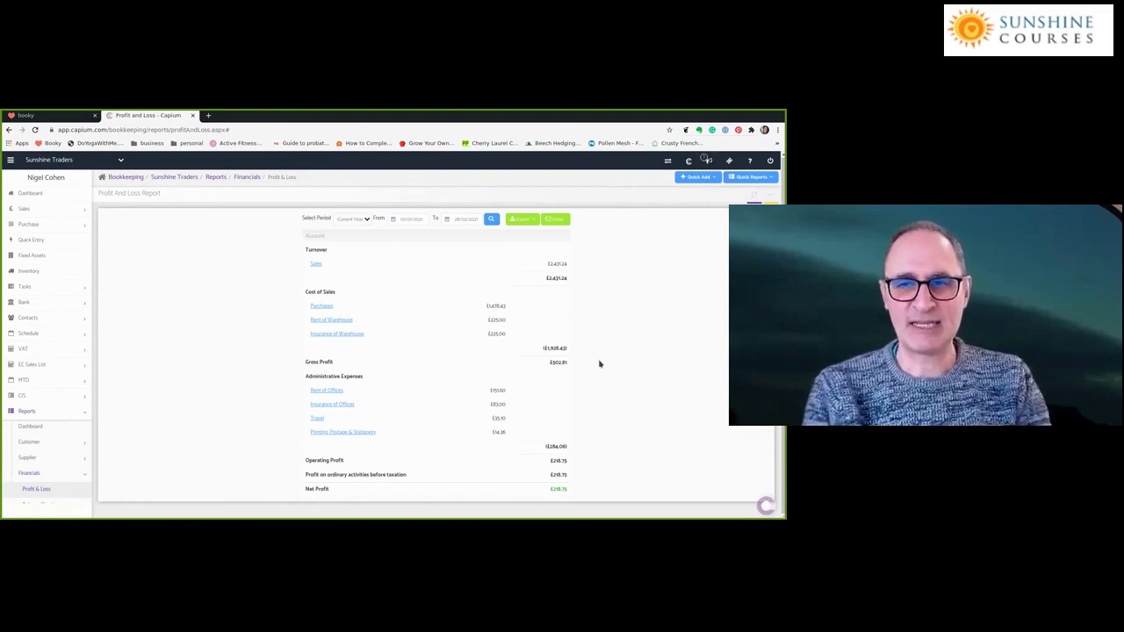
Open the sales invoice list and filter it to start from 01/01/2021
{"action": "left_click", "coordinate": [25, 209]}
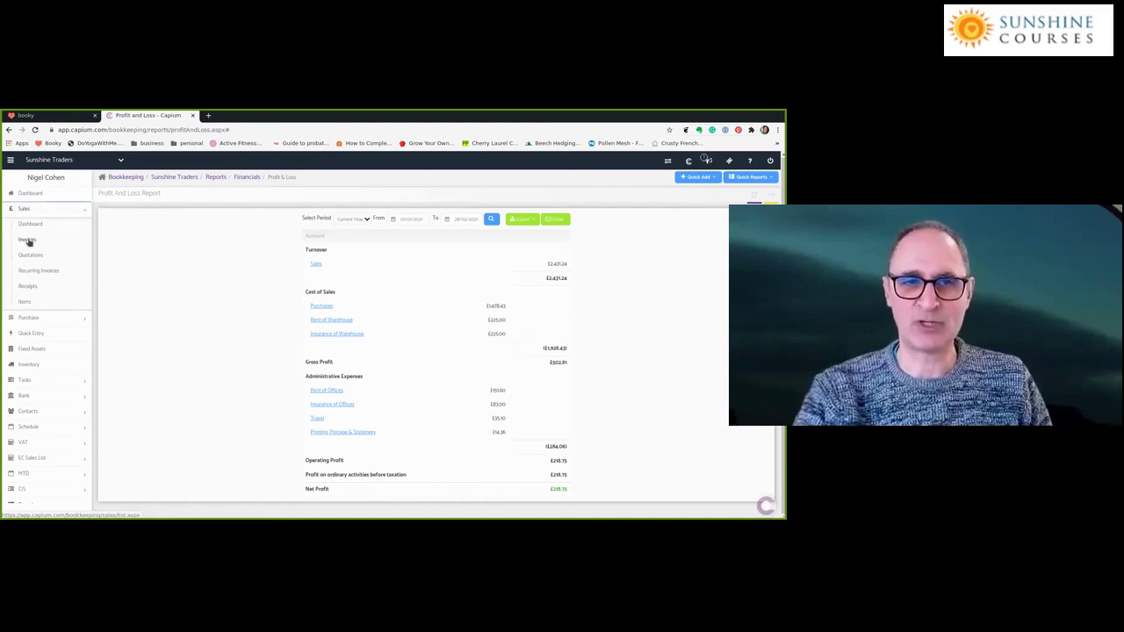
{"action": "left_click", "coordinate": [27, 240]}
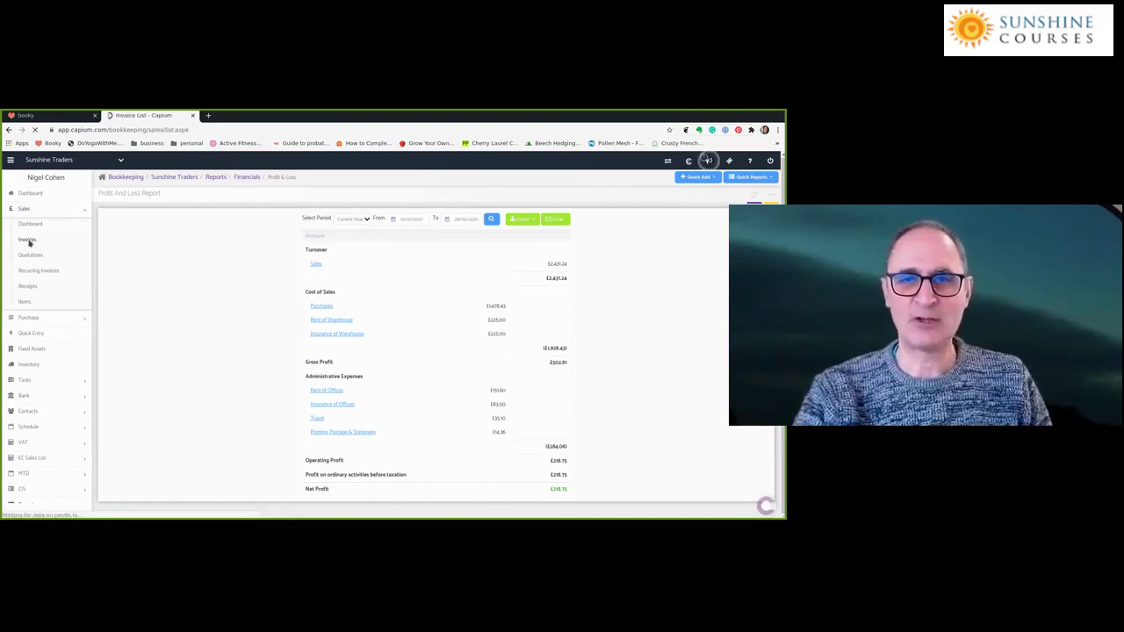
{"action": "left_click", "coordinate": [29, 242]}
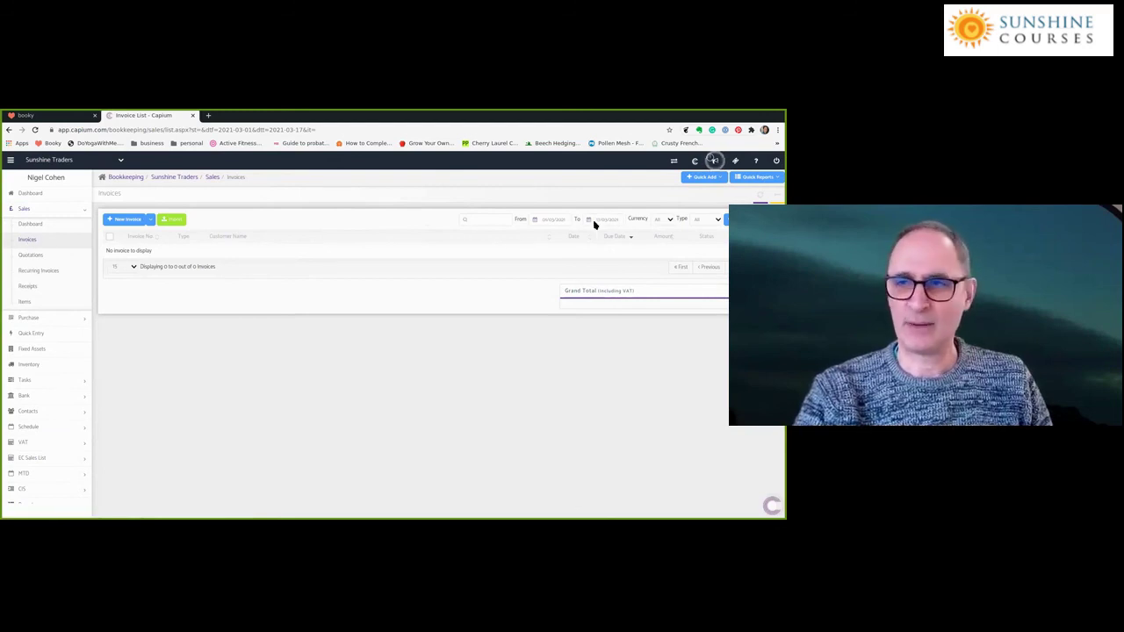
{"action": "left_click", "coordinate": [552, 219]}
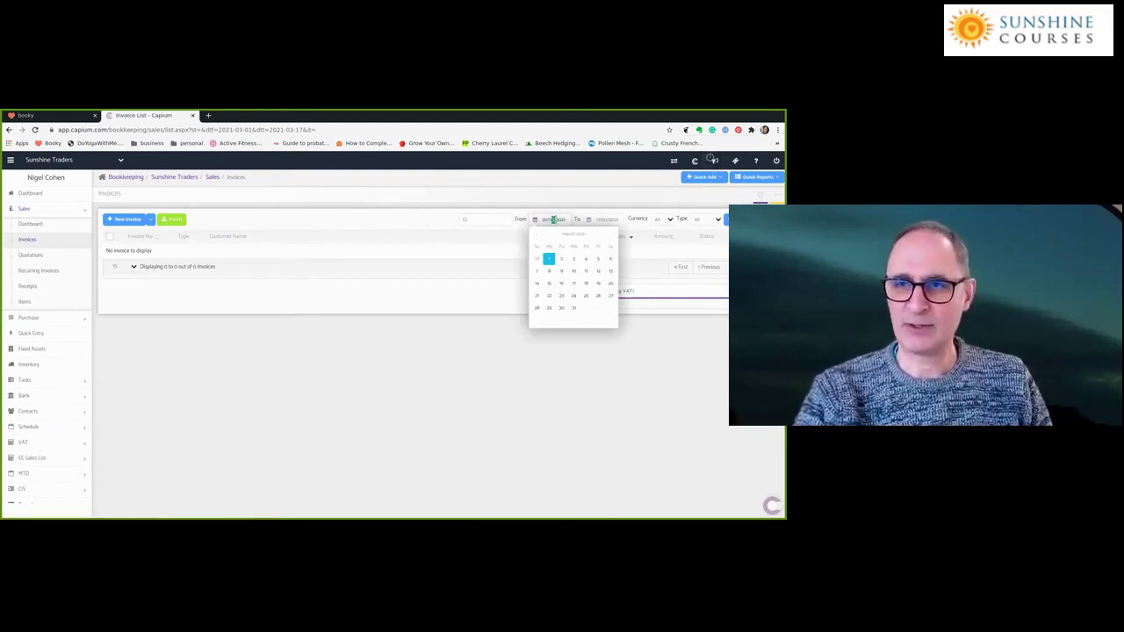
{"action": "type", "text": "17"}
{"action": "type", "text": "1"}
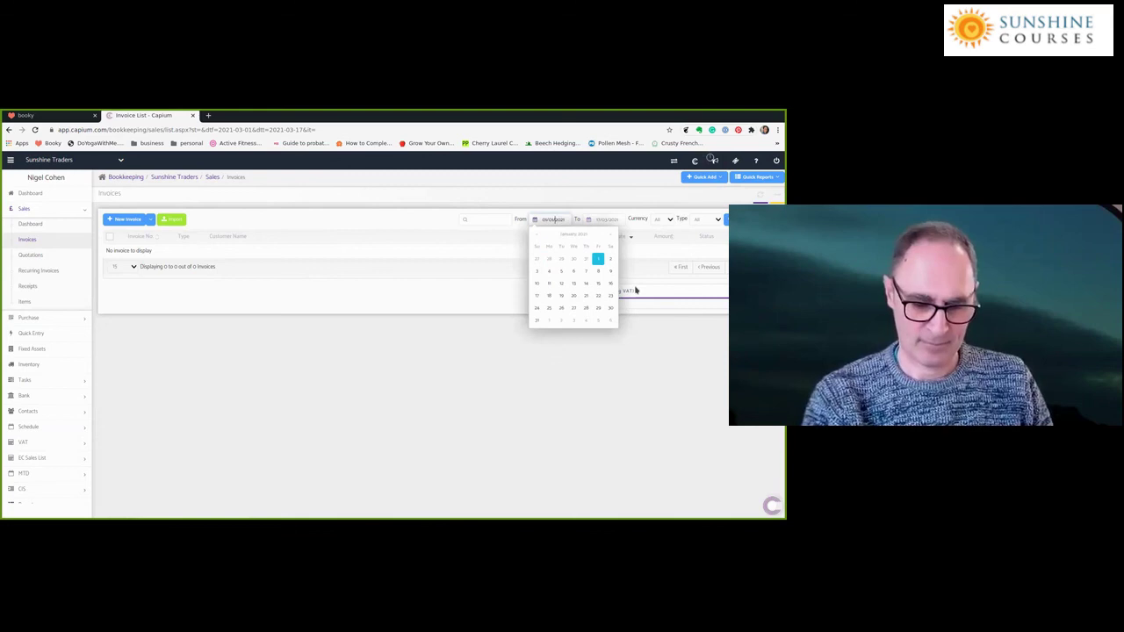
{"action": "key", "text": "Return"}
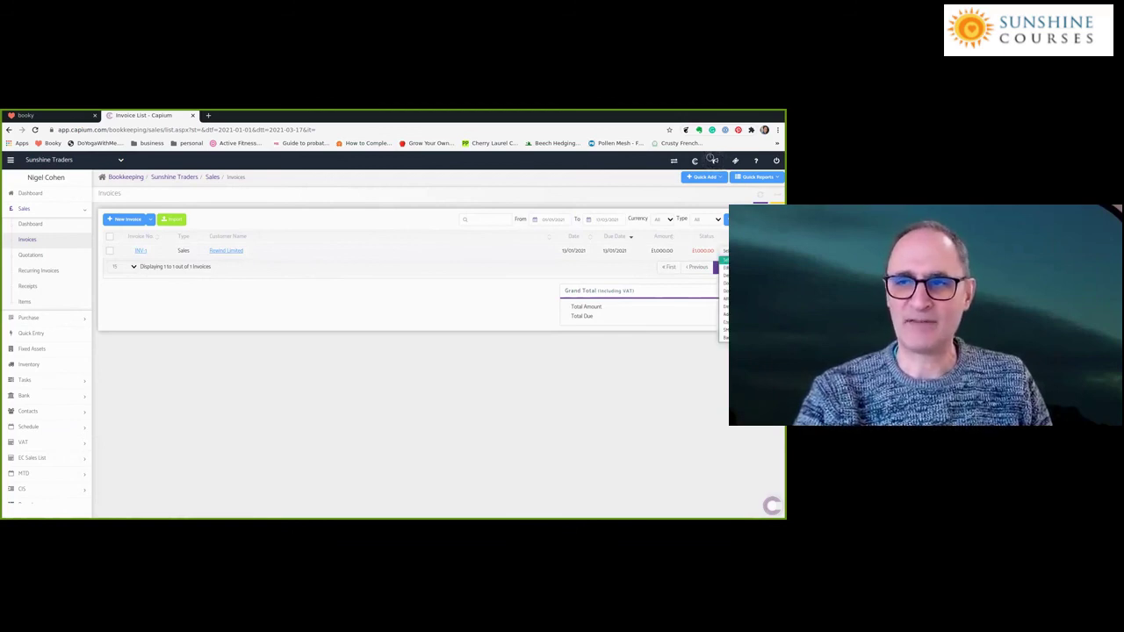
View the Add Receipt form for the Rewind Limited invoice and close it without saving
{"action": "key", "text": "Down"}
{"action": "key", "text": "Down"}
{"action": "key", "text": "Down"}
{"action": "key", "text": "Down"}
{"action": "key", "text": "Down"}
{"action": "key", "text": "Down"}
{"action": "key", "text": "Down"}
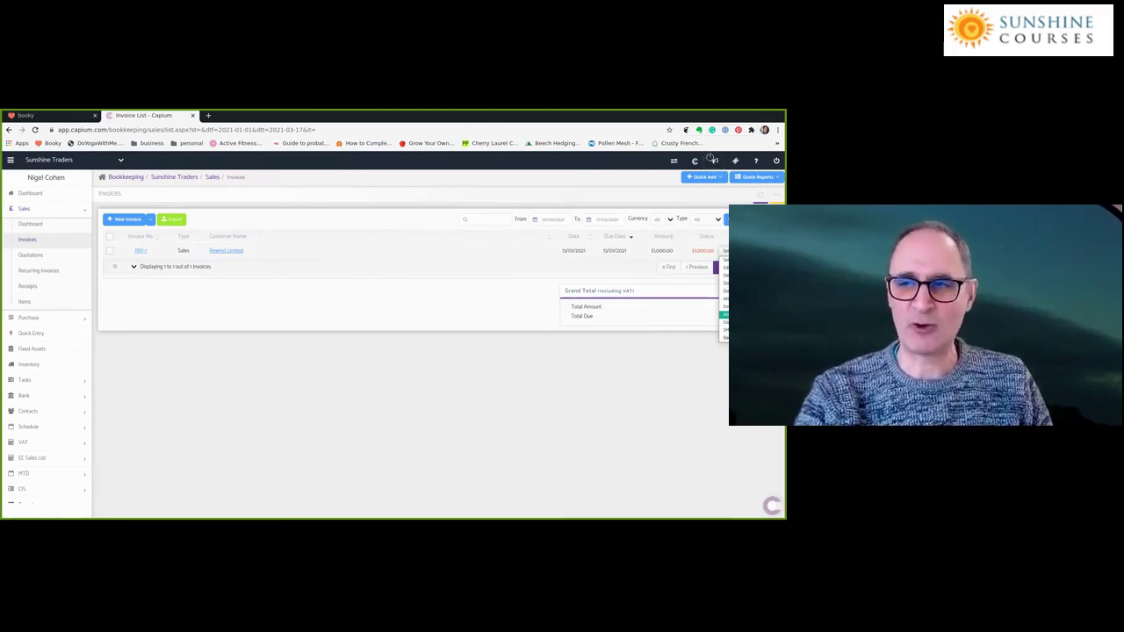
{"action": "key", "text": "Return"}
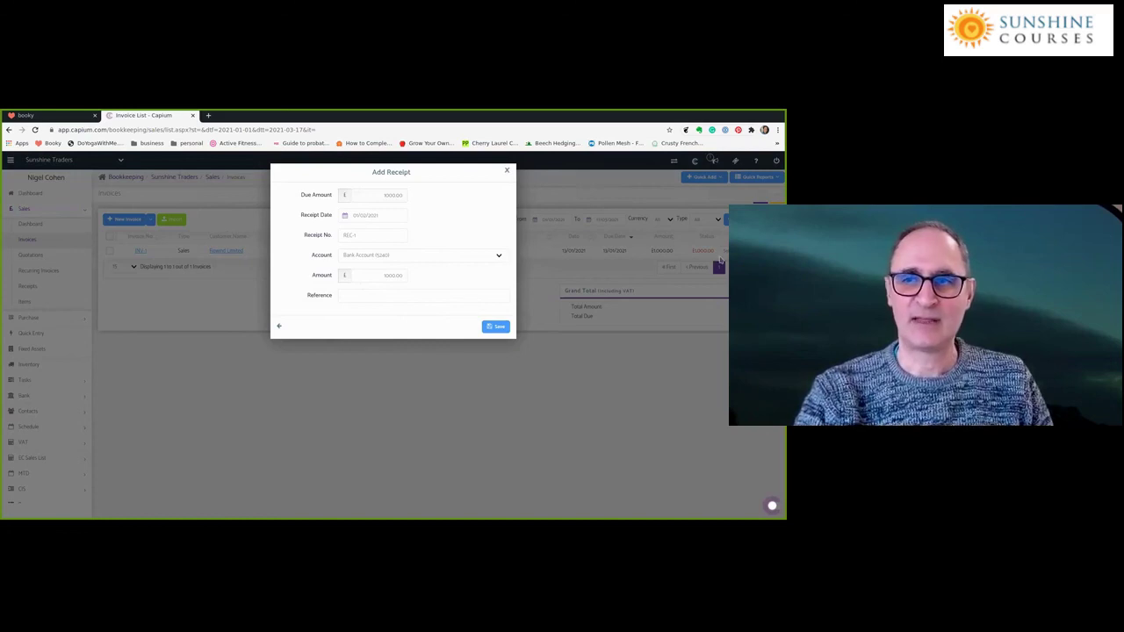
{"action": "left_click", "coordinate": [616, 256]}
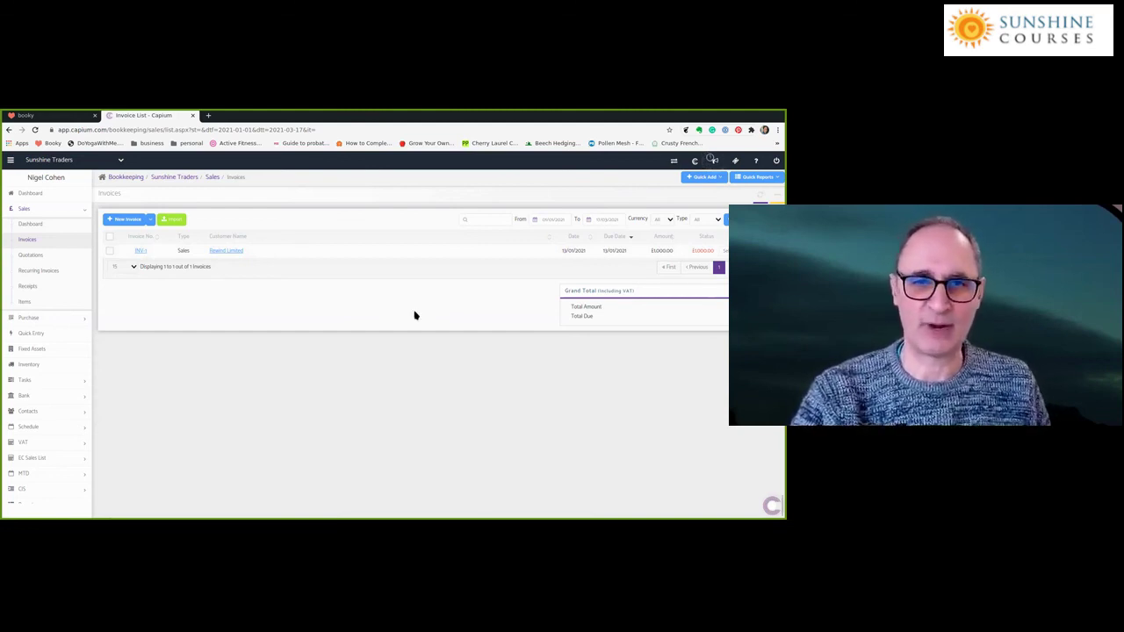
View the Quick Entry list, and open the list of sales receipts
{"action": "left_click", "coordinate": [36, 335]}
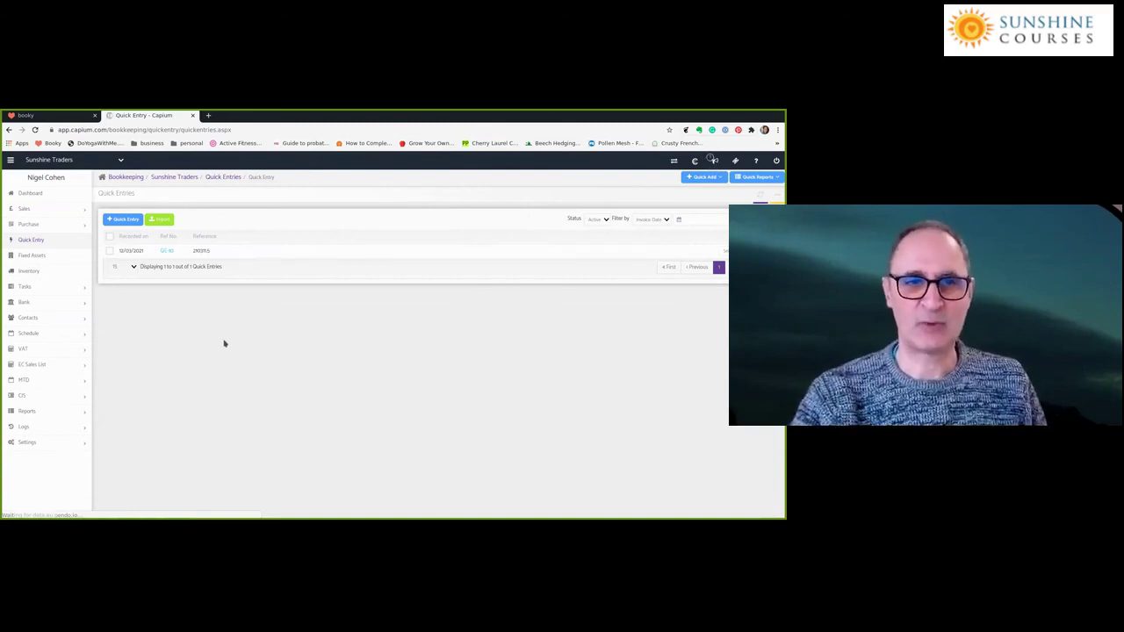
{"action": "left_click", "coordinate": [24, 210]}
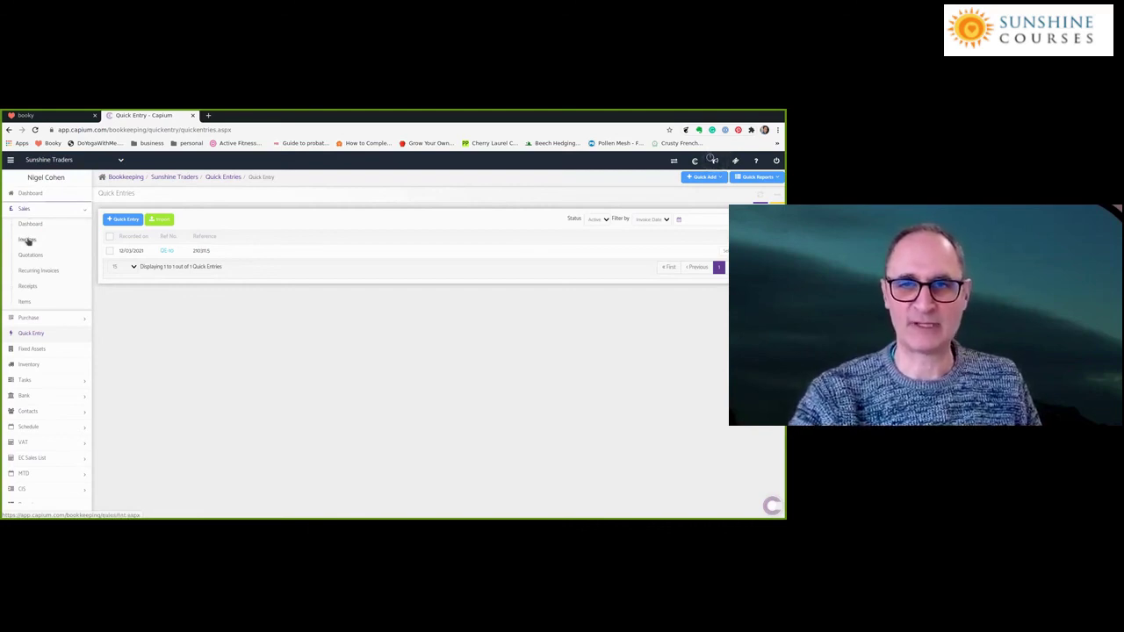
{"action": "left_click", "coordinate": [27, 287]}
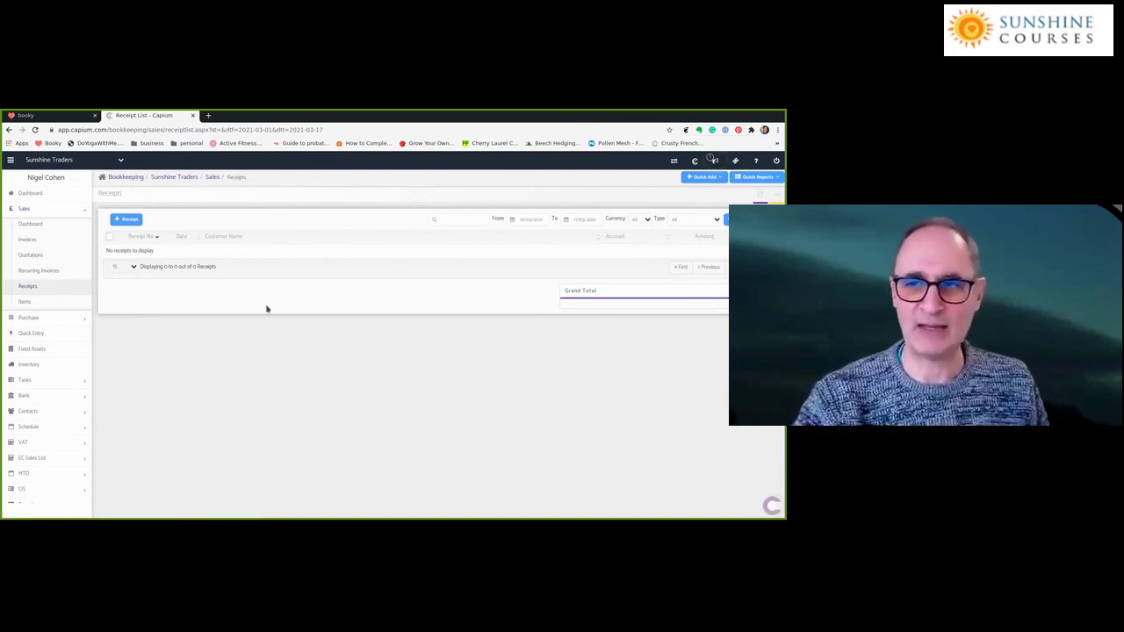
{"action": "left_click", "coordinate": [52, 288]}
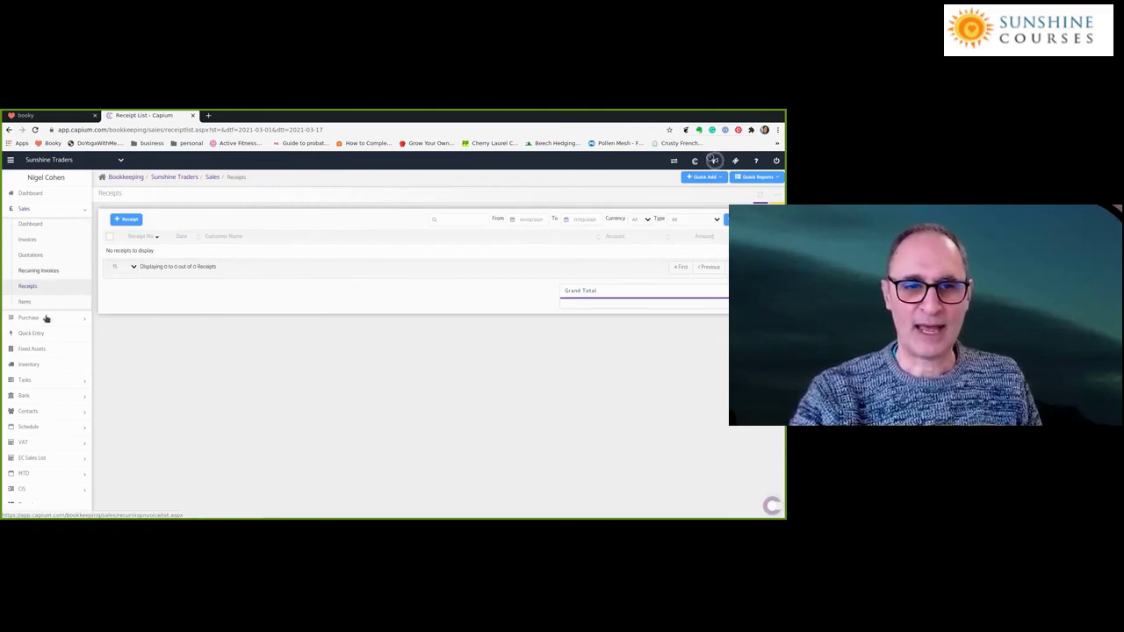
Open the Customer Ageing List from the customer reports
{"action": "scroll", "coordinate": [35, 440], "scroll_direction": "down", "scroll_amount": 2}
{"action": "left_click", "coordinate": [30, 464]}
{"action": "scroll", "coordinate": [36, 399], "scroll_direction": "down", "scroll_amount": 2}
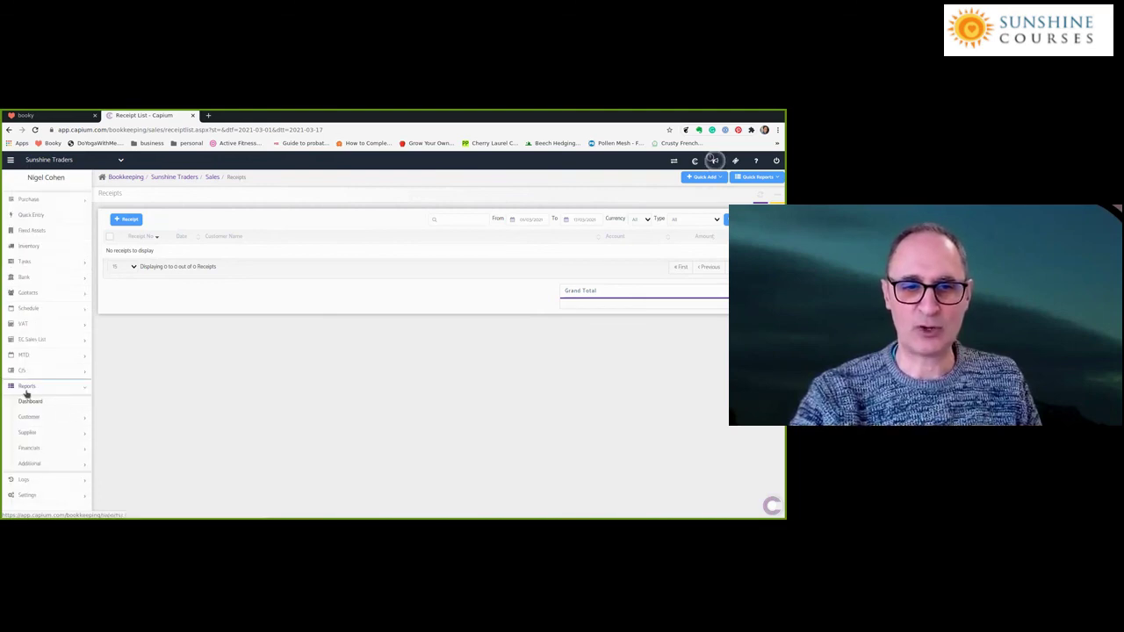
{"action": "left_click", "coordinate": [28, 419]}
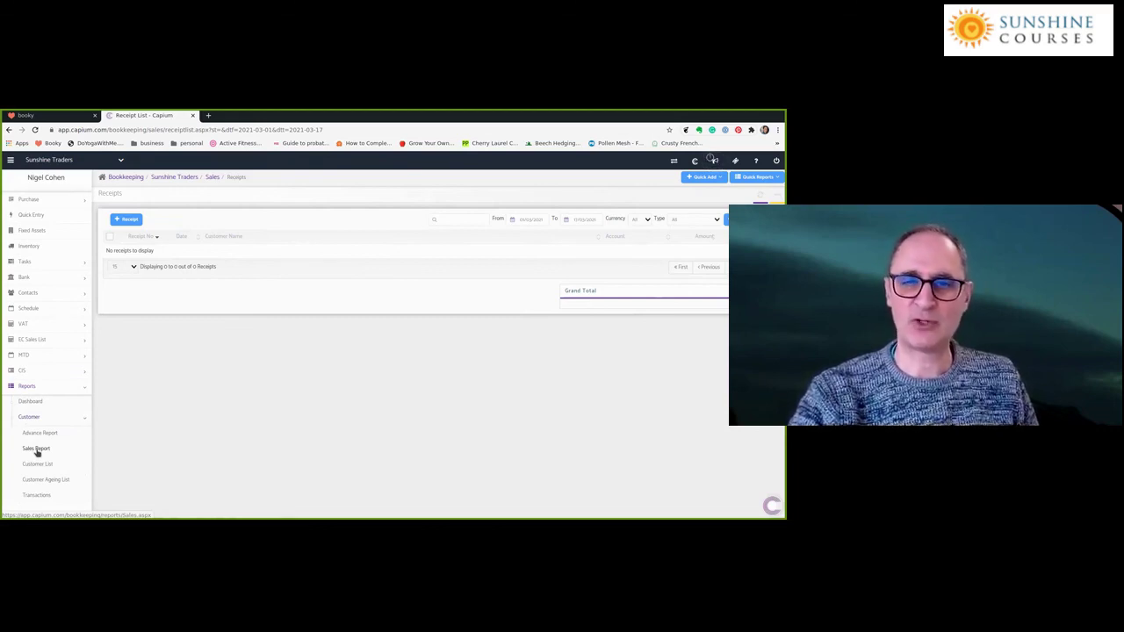
{"action": "scroll", "coordinate": [37, 452], "scroll_direction": "down", "scroll_amount": 3}
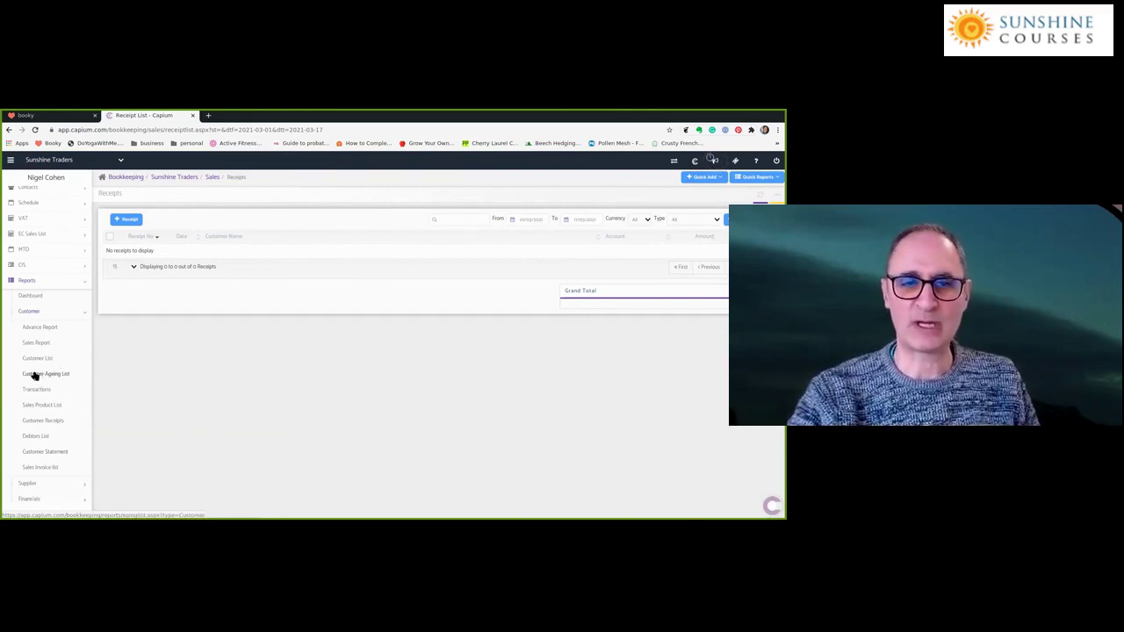
{"action": "left_click", "coordinate": [34, 376]}
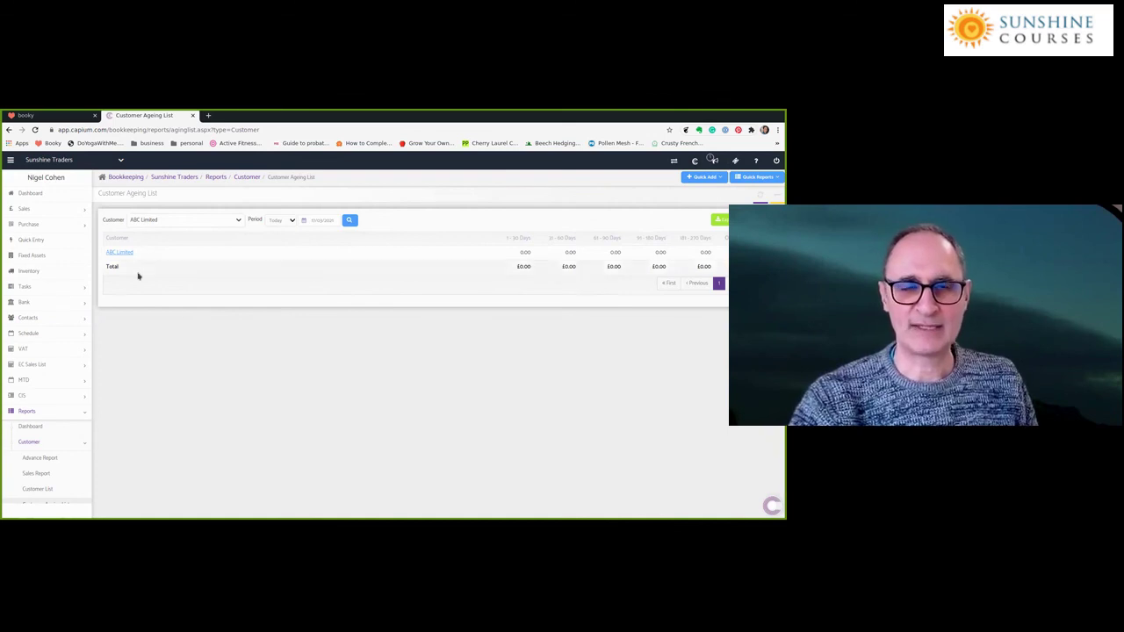
Open the contact details of ABC Limited from the Customer Ageing List
{"action": "left_click", "coordinate": [25, 209]}
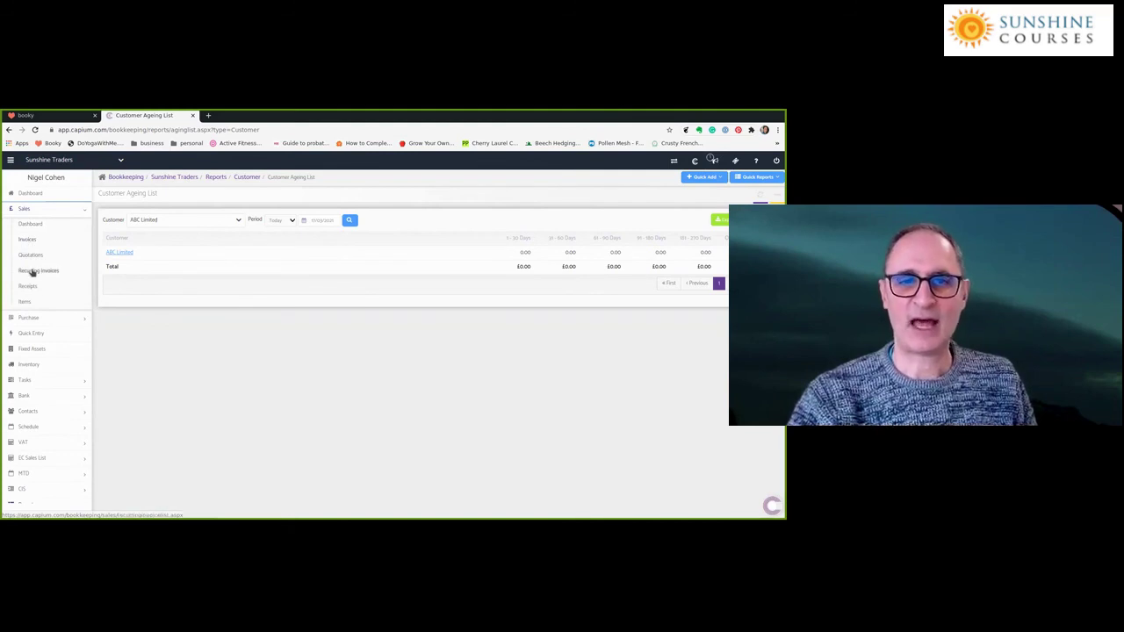
{"action": "scroll", "coordinate": [63, 351], "scroll_direction": "down", "scroll_amount": 3}
{"action": "left_click", "coordinate": [62, 352]}
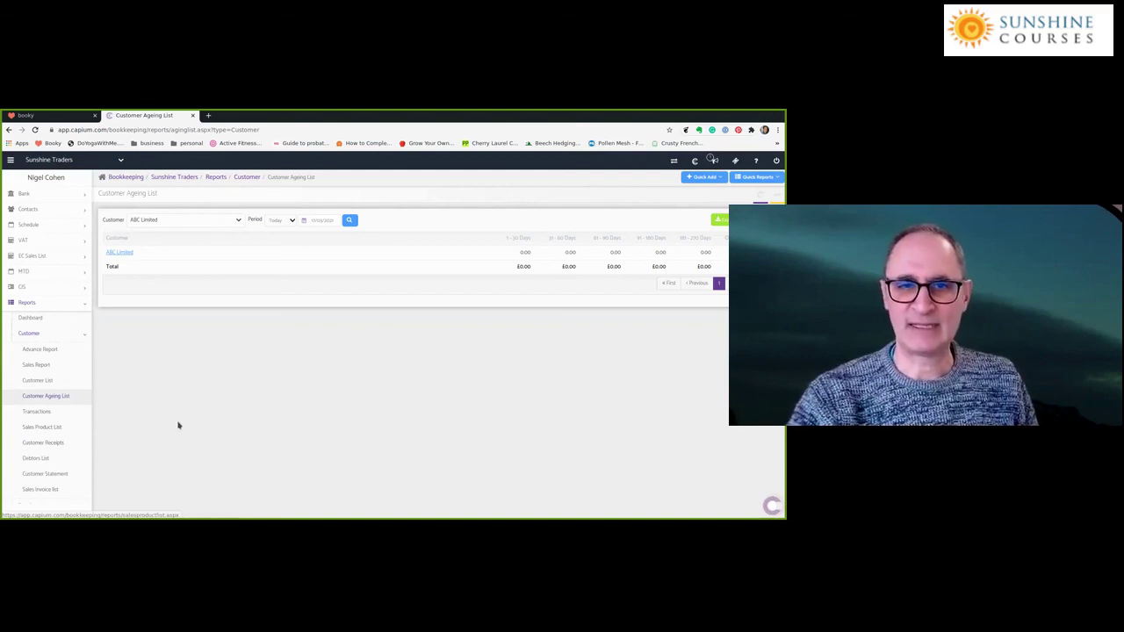
{"action": "left_click", "coordinate": [124, 255]}
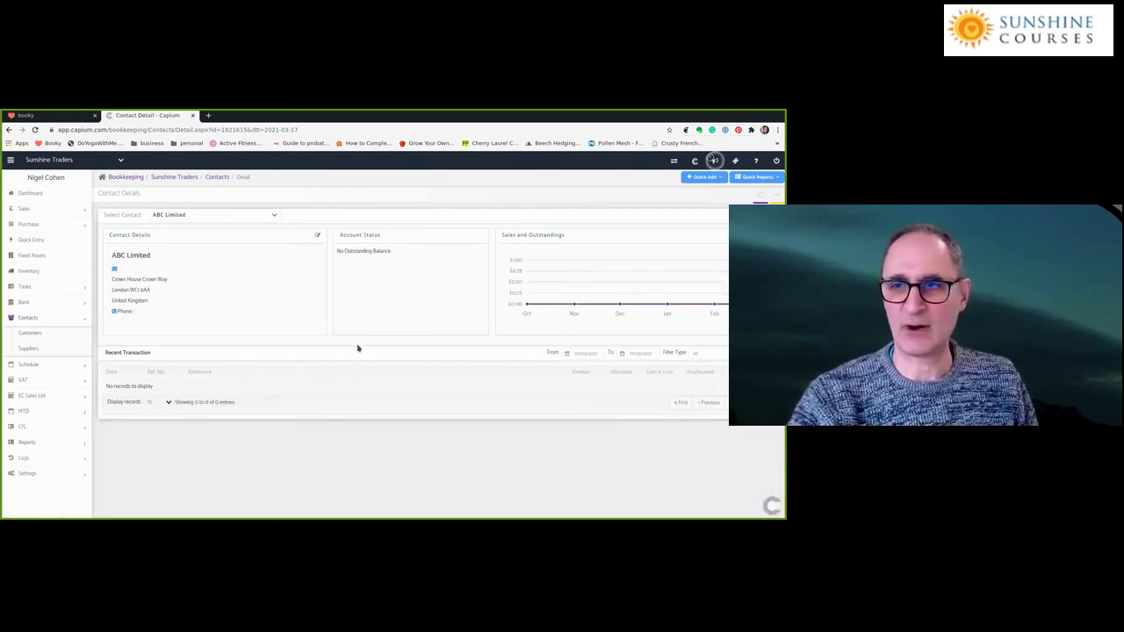
{"action": "left_click", "coordinate": [779, 178]}
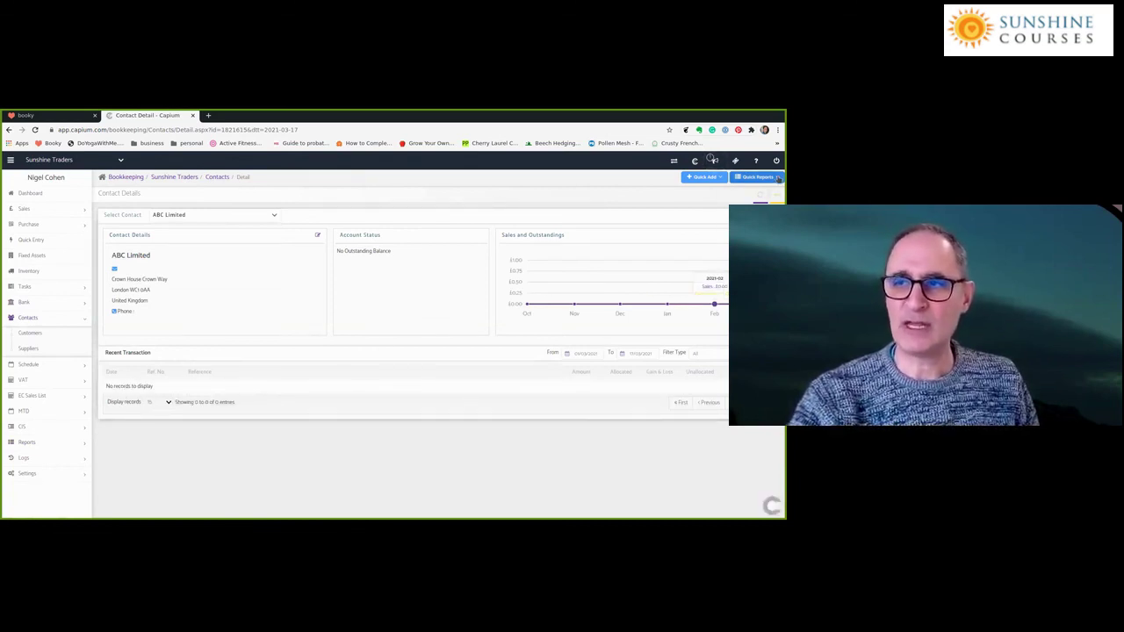
{"action": "left_click", "coordinate": [407, 300]}
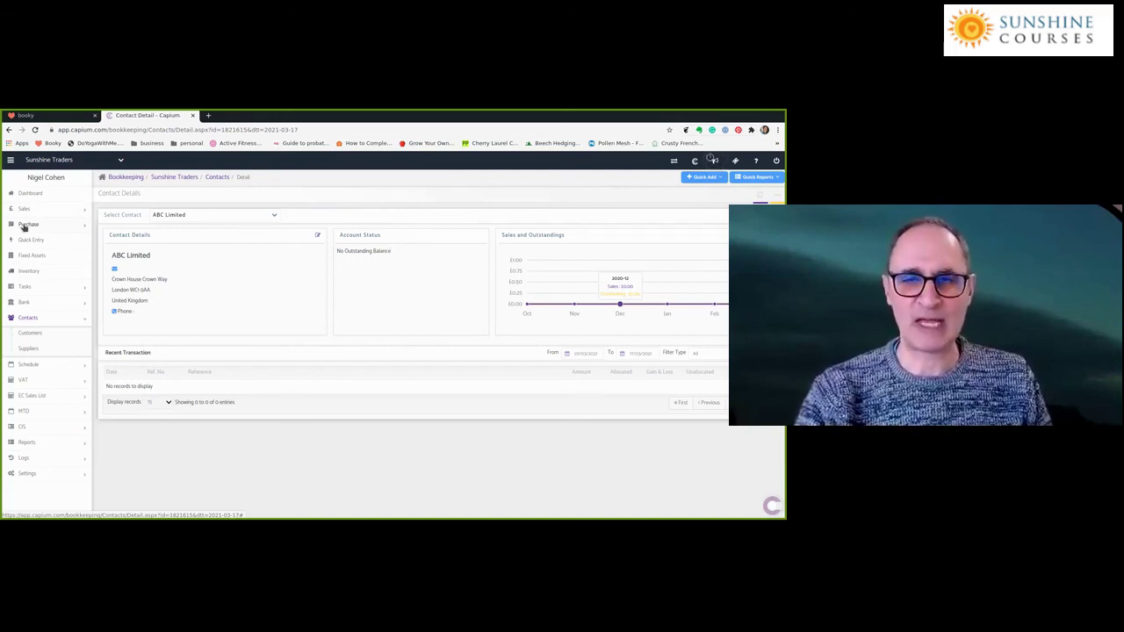
Look through the purchase options and show the available supplier reports
{"action": "left_click", "coordinate": [28, 225]}
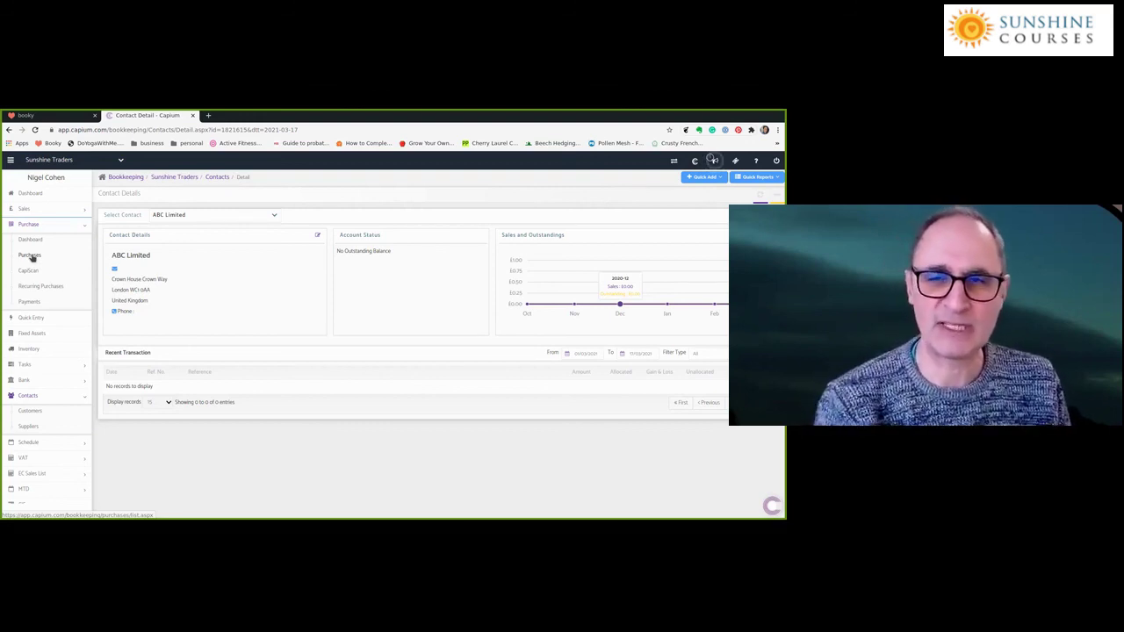
{"action": "scroll", "coordinate": [30, 257], "scroll_direction": "down", "scroll_amount": 1}
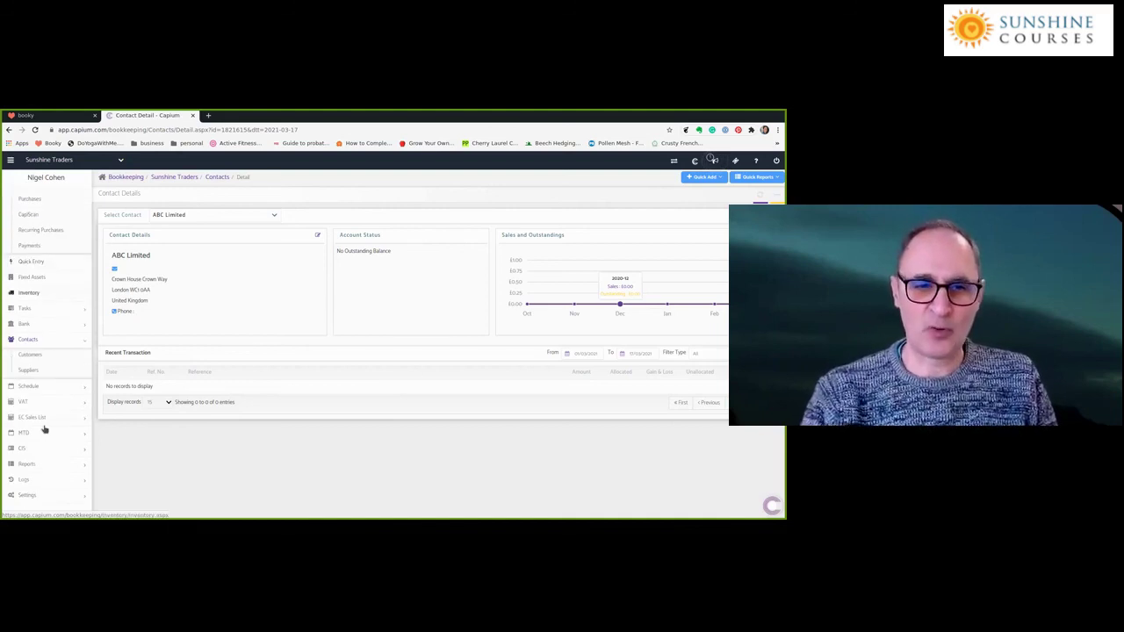
{"action": "scroll", "coordinate": [59, 377], "scroll_direction": "down", "scroll_amount": 1}
{"action": "left_click", "coordinate": [58, 386]}
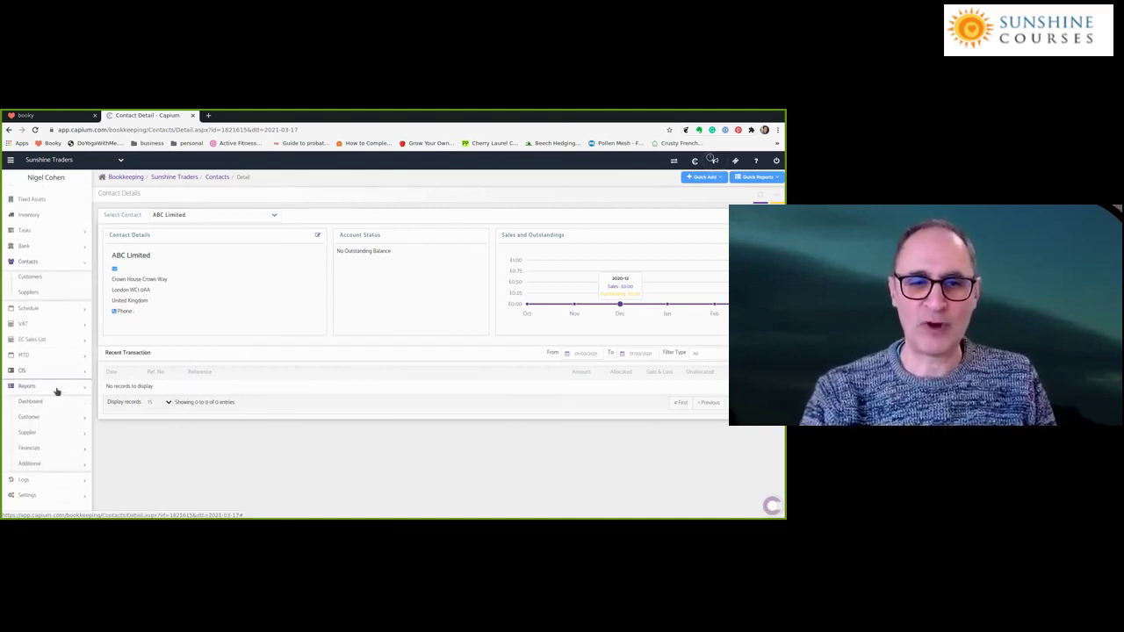
{"action": "left_click", "coordinate": [29, 434]}
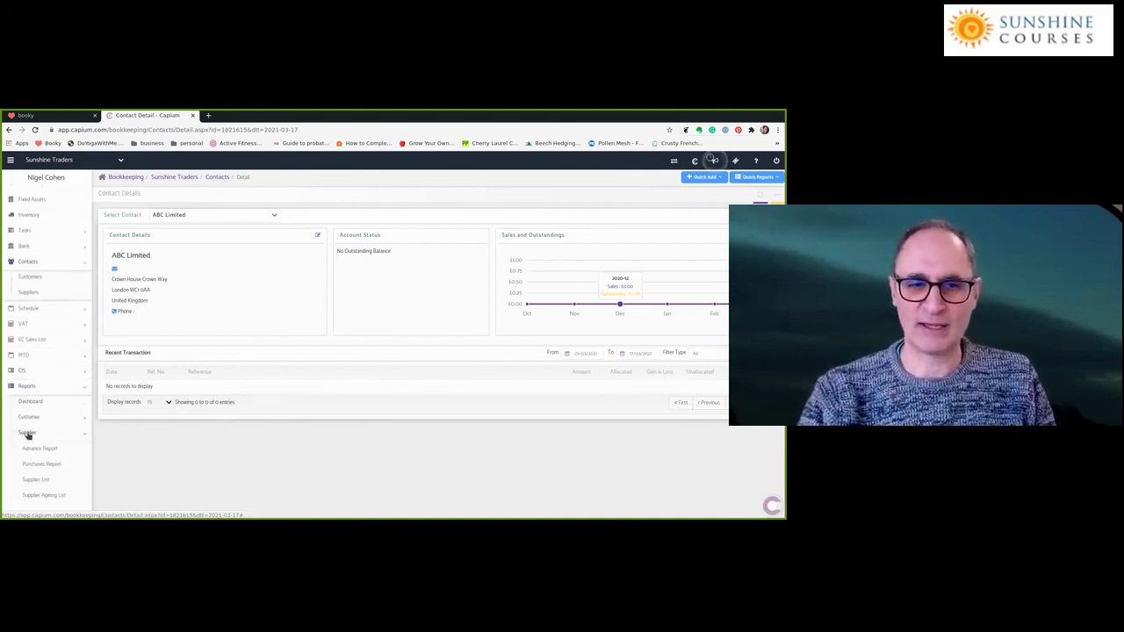